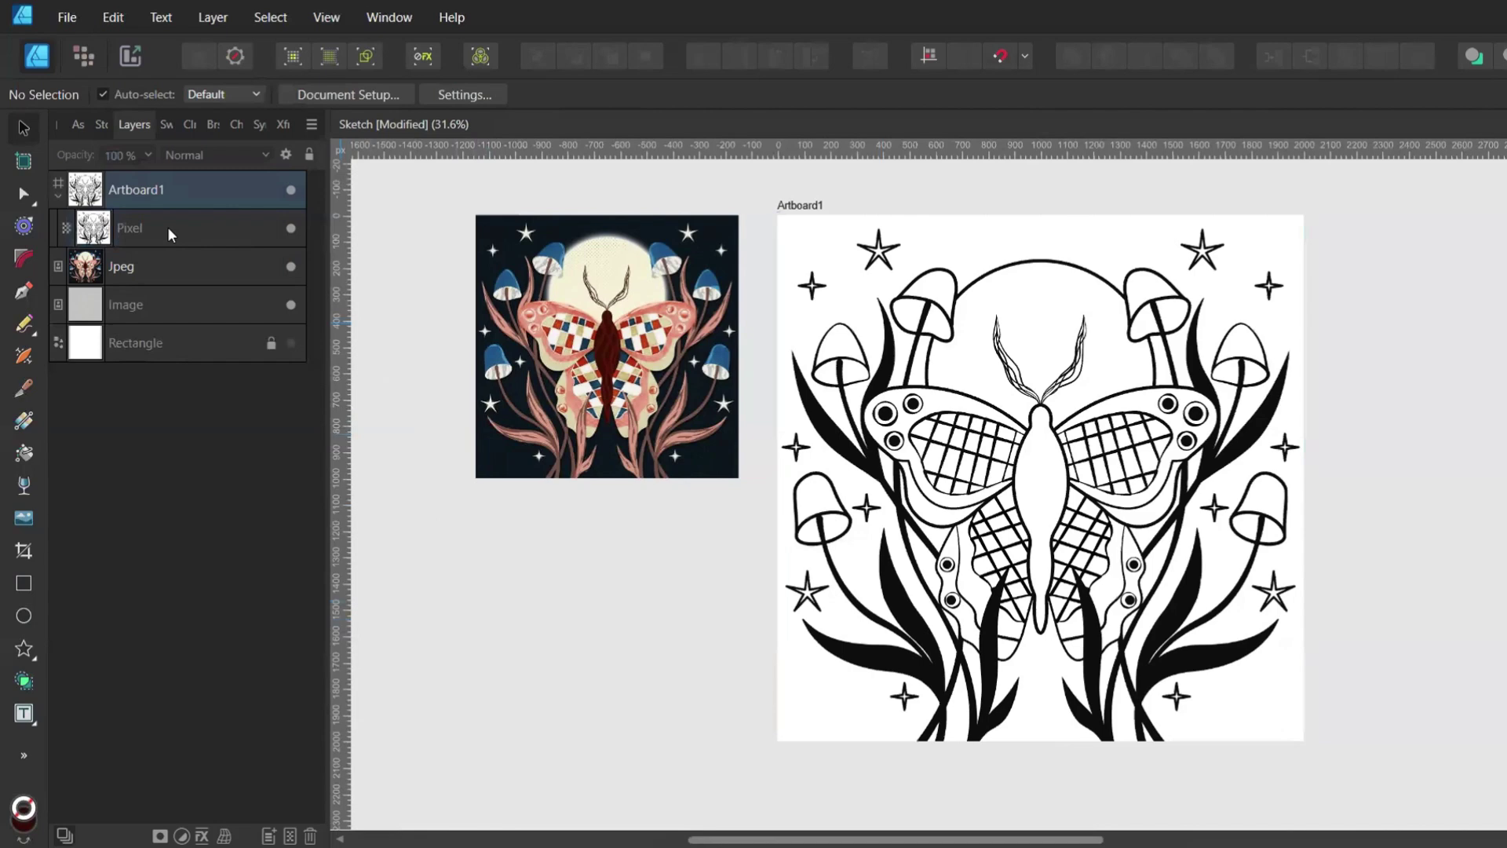
Set the Pixel sketch layer to Multiply blending at 42% opacity and lock it
left_click(169, 234)
left_click_drag(131, 189, 69, 187)
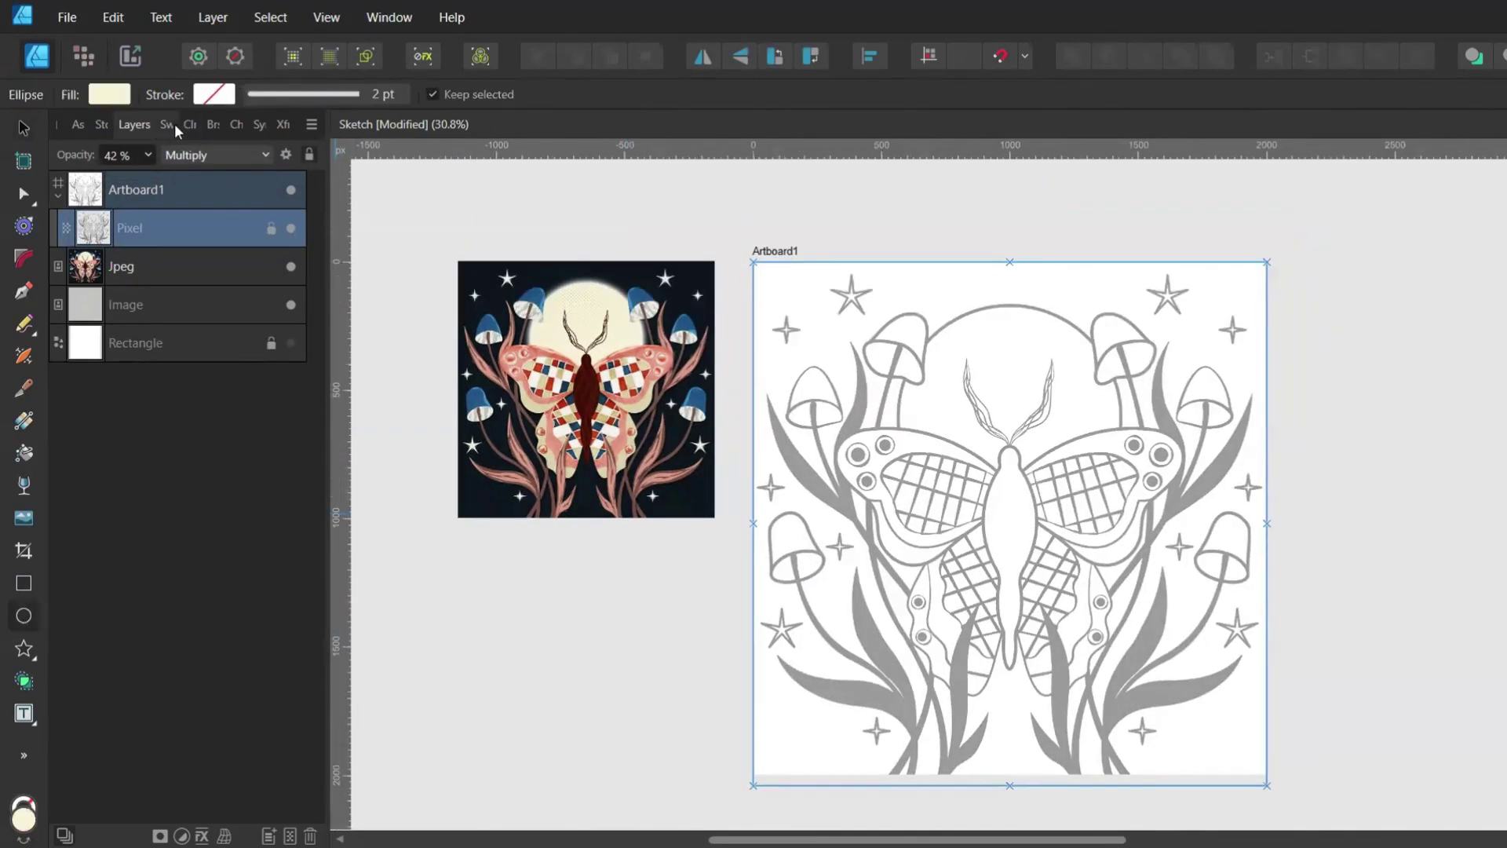
Draw a dark red ellipse from the Moth palette over the moth's head
left_click(167, 124)
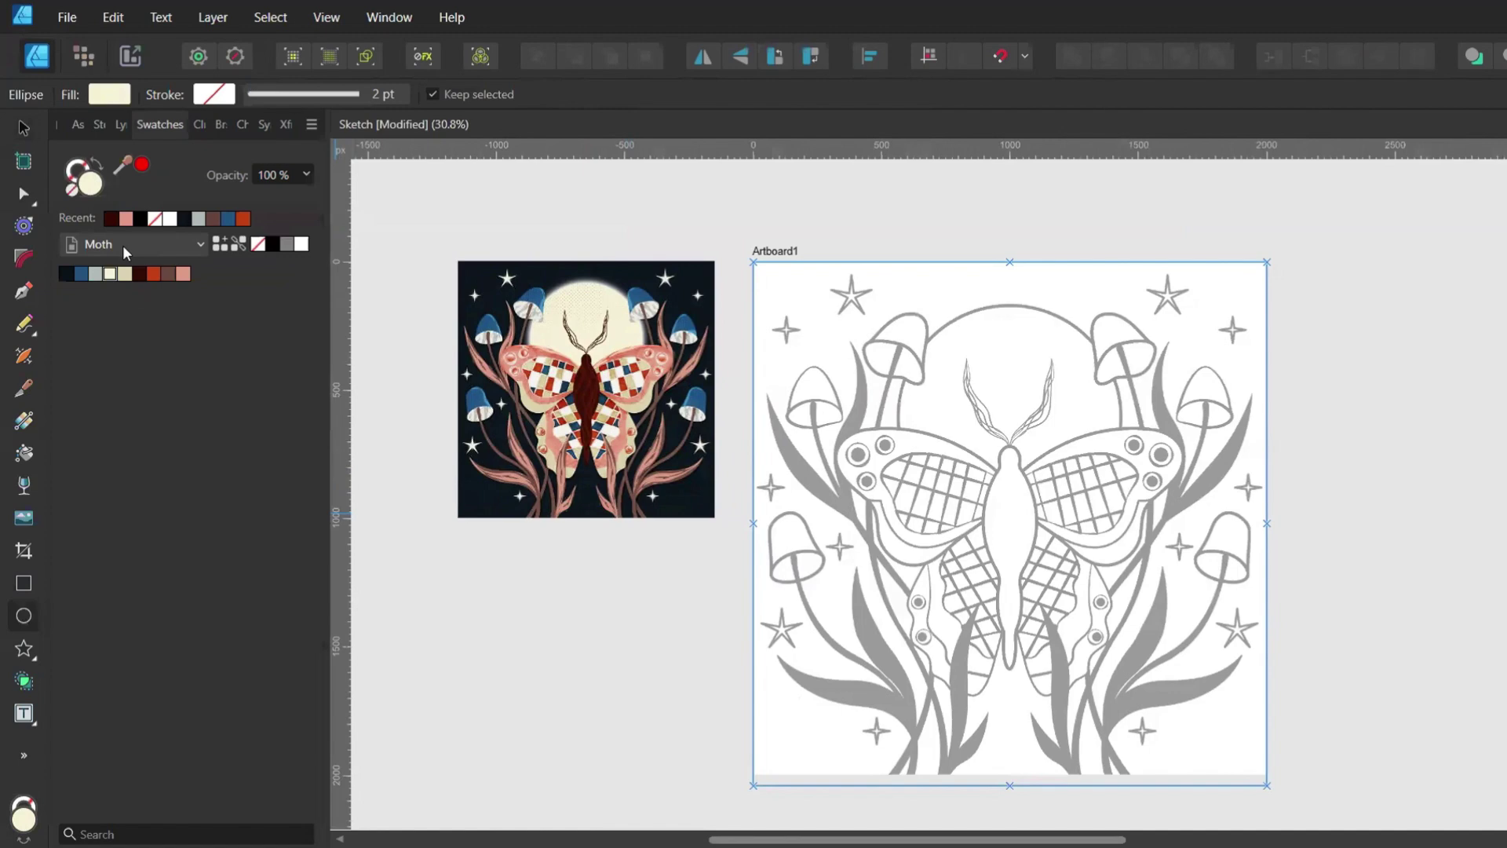
left_click(139, 274)
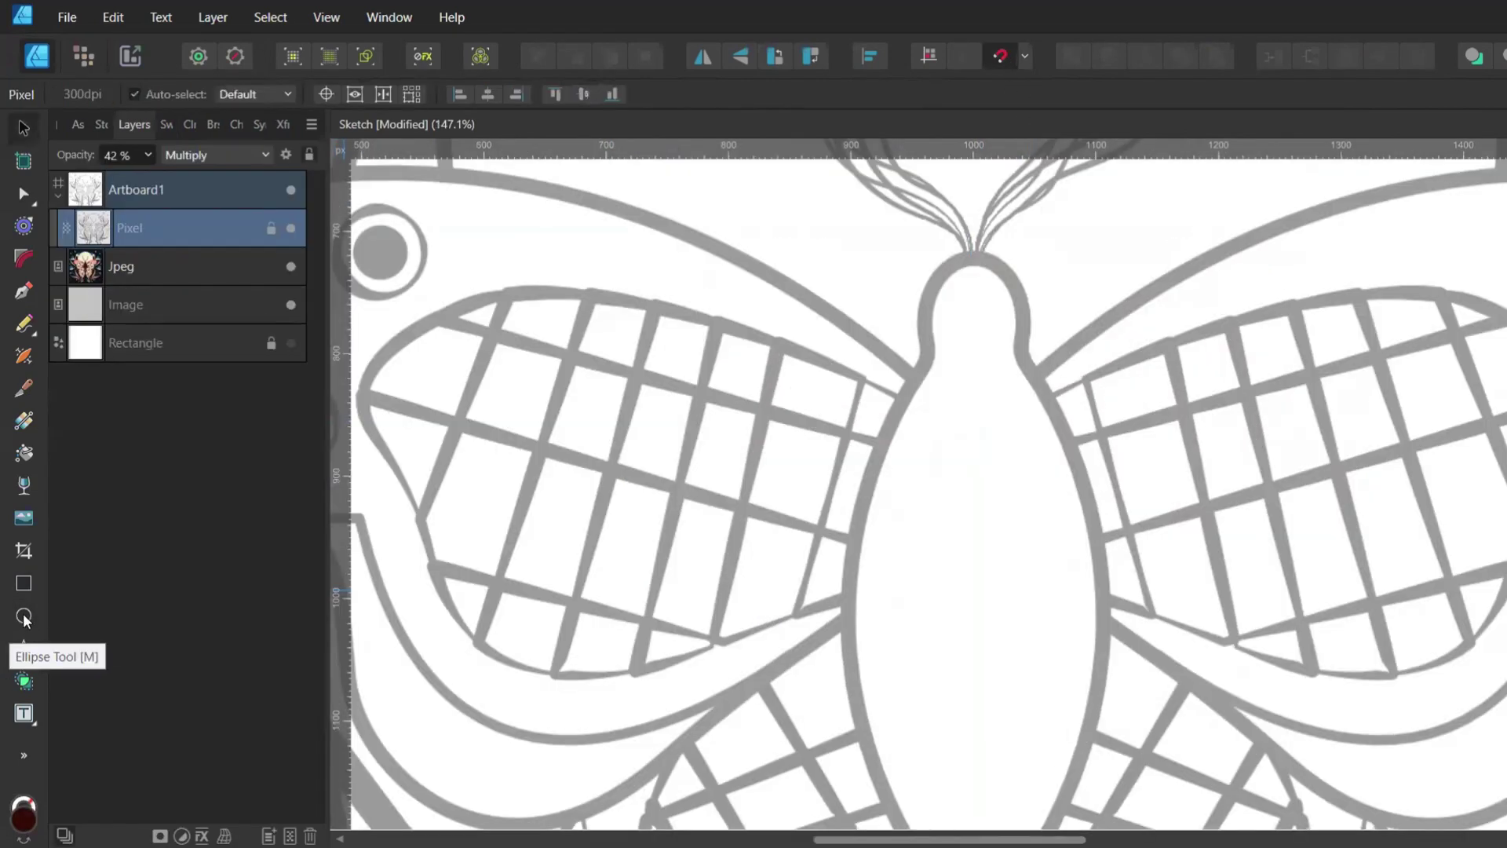
left_click(24, 617)
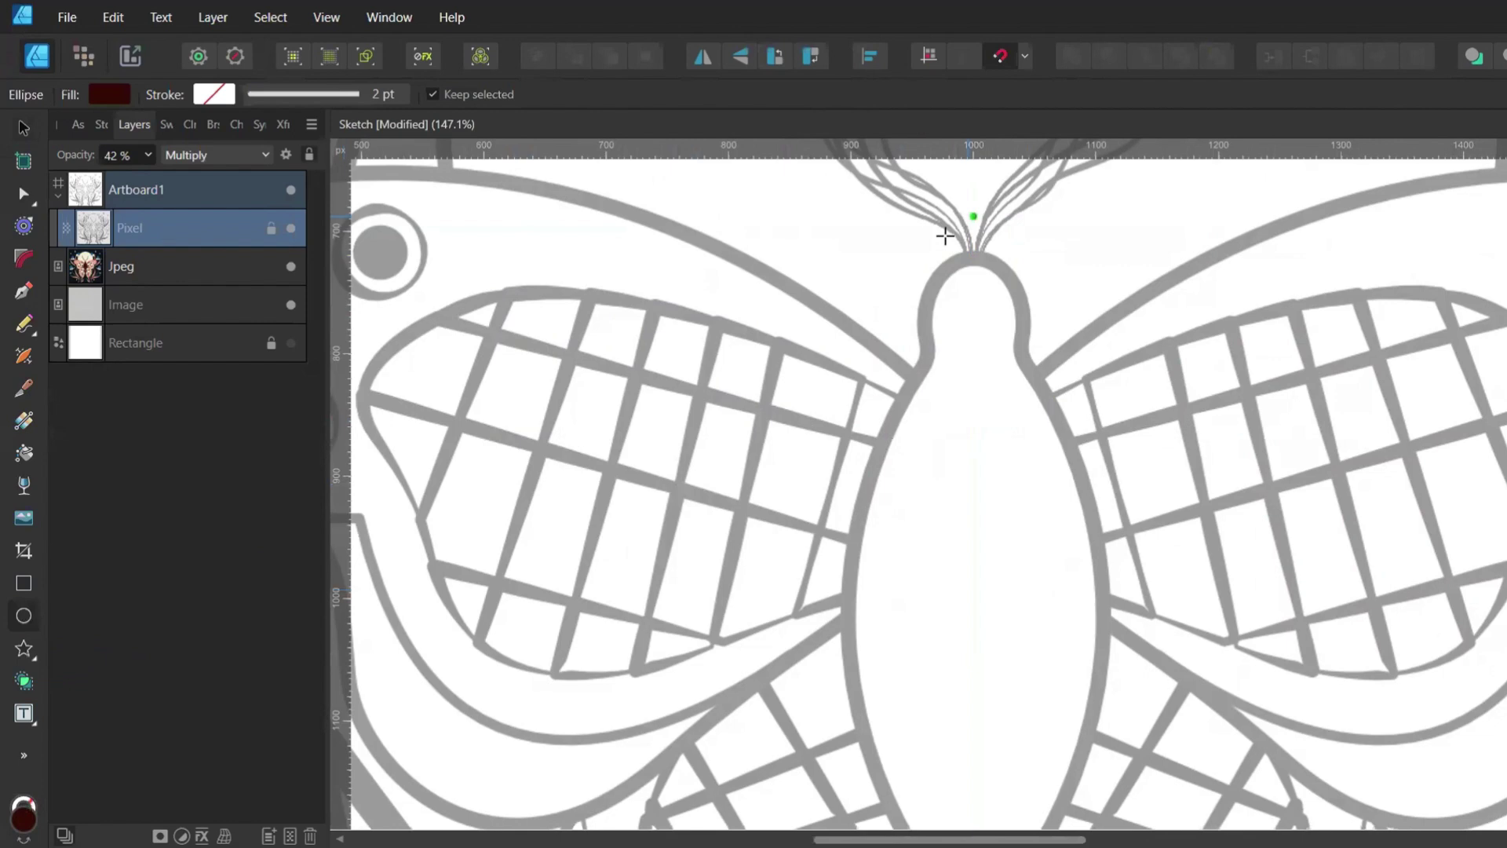
left_click_drag(928, 261, 1021, 370)
key("v")
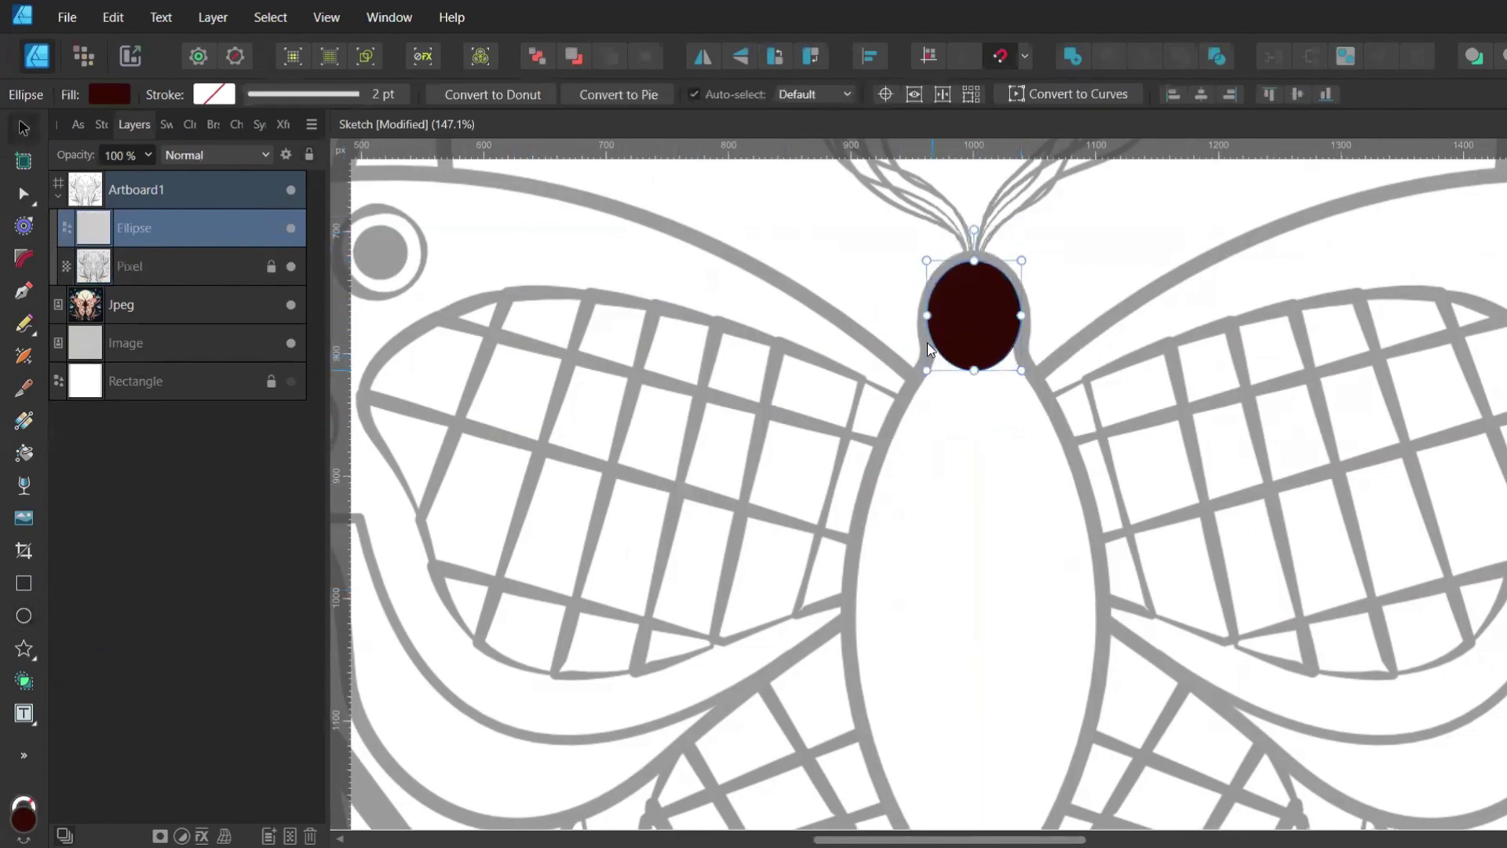
Resize the head ellipse to cover the moth's head outline and move it beneath the sketch layer
left_click_drag(972, 265, 974, 251)
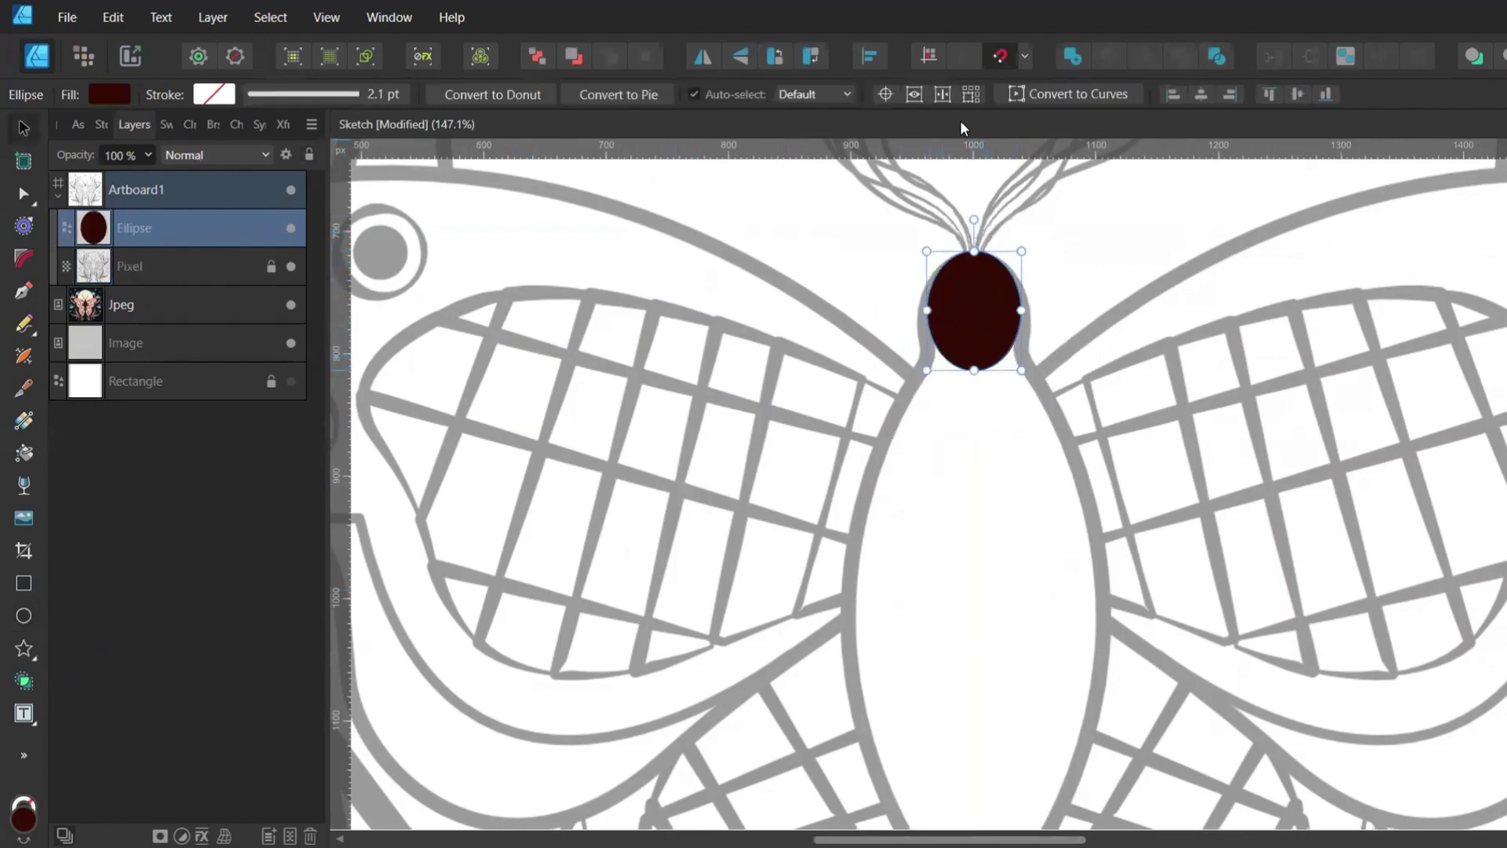
left_click_drag(976, 314, 966, 304)
left_click_drag(970, 380, 973, 404)
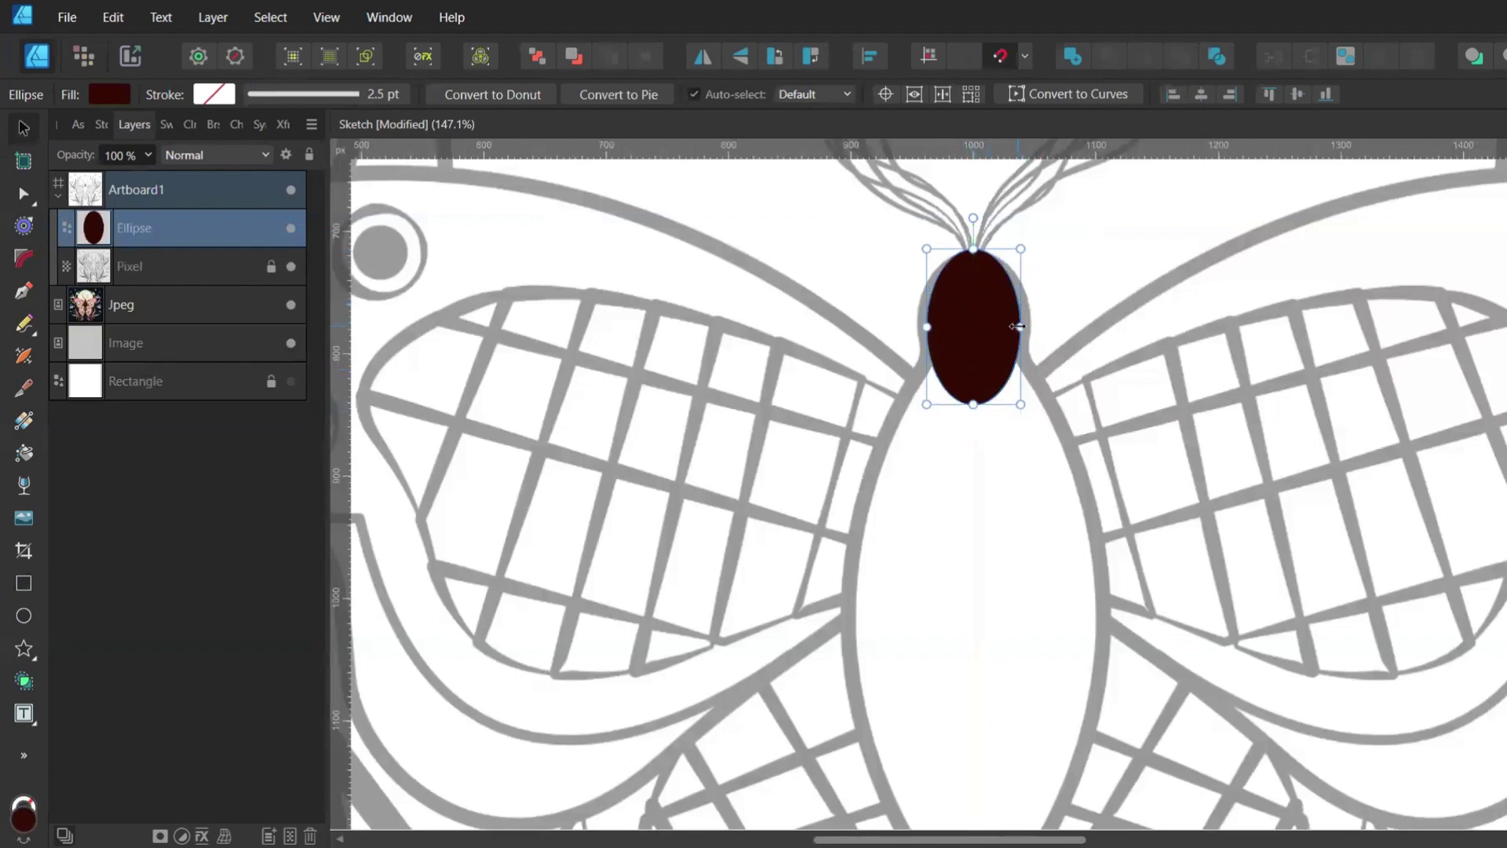
left_click_drag(1018, 327, 1031, 326)
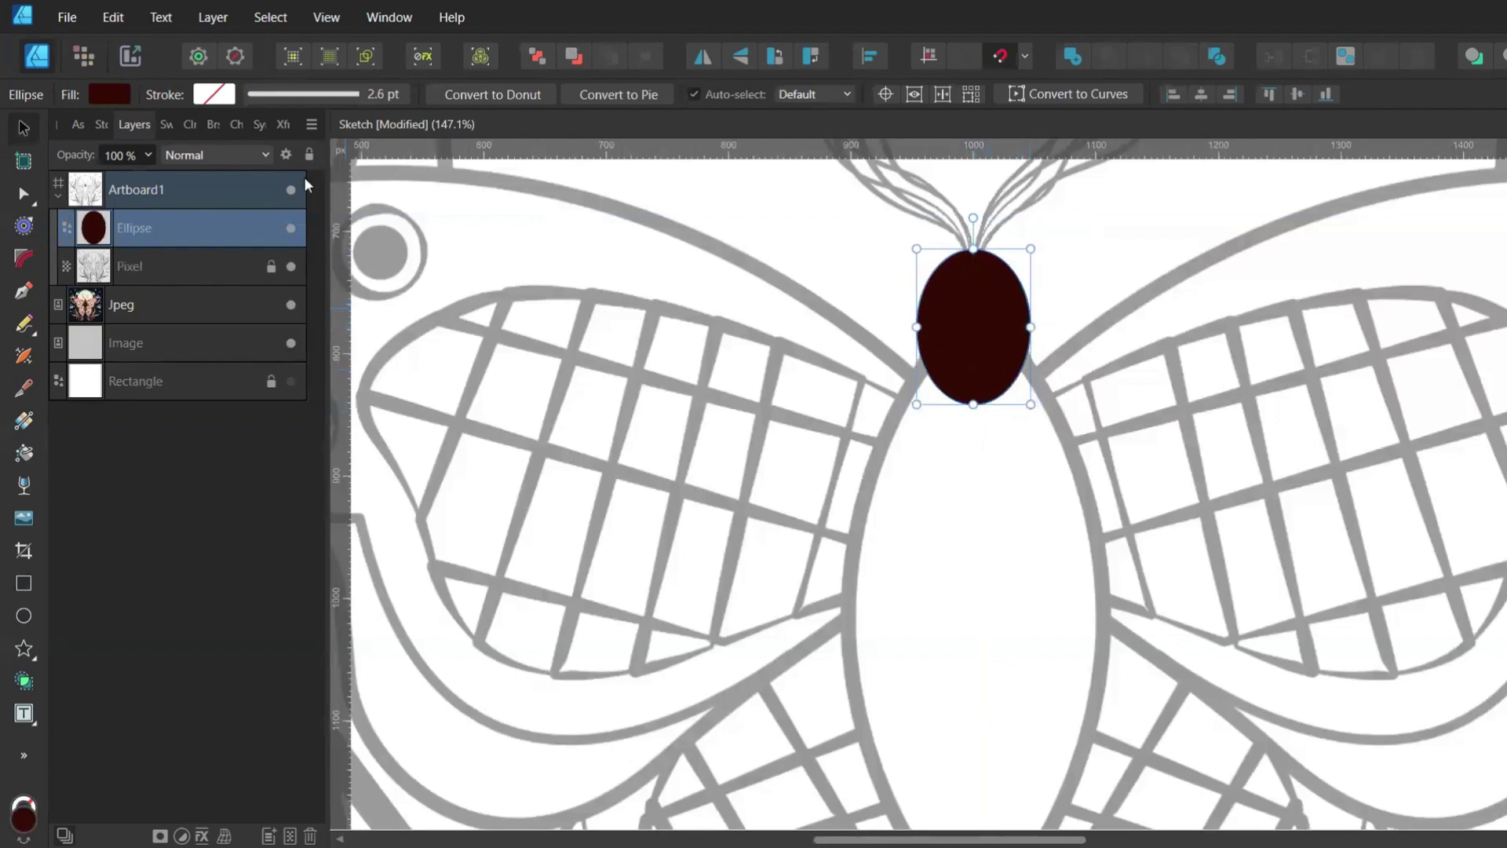
left_click(572, 58)
Duplicate the head ellipse and stretch the copy to cover the widest section of the moth's body
scroll(1047, 376, "down", 5)
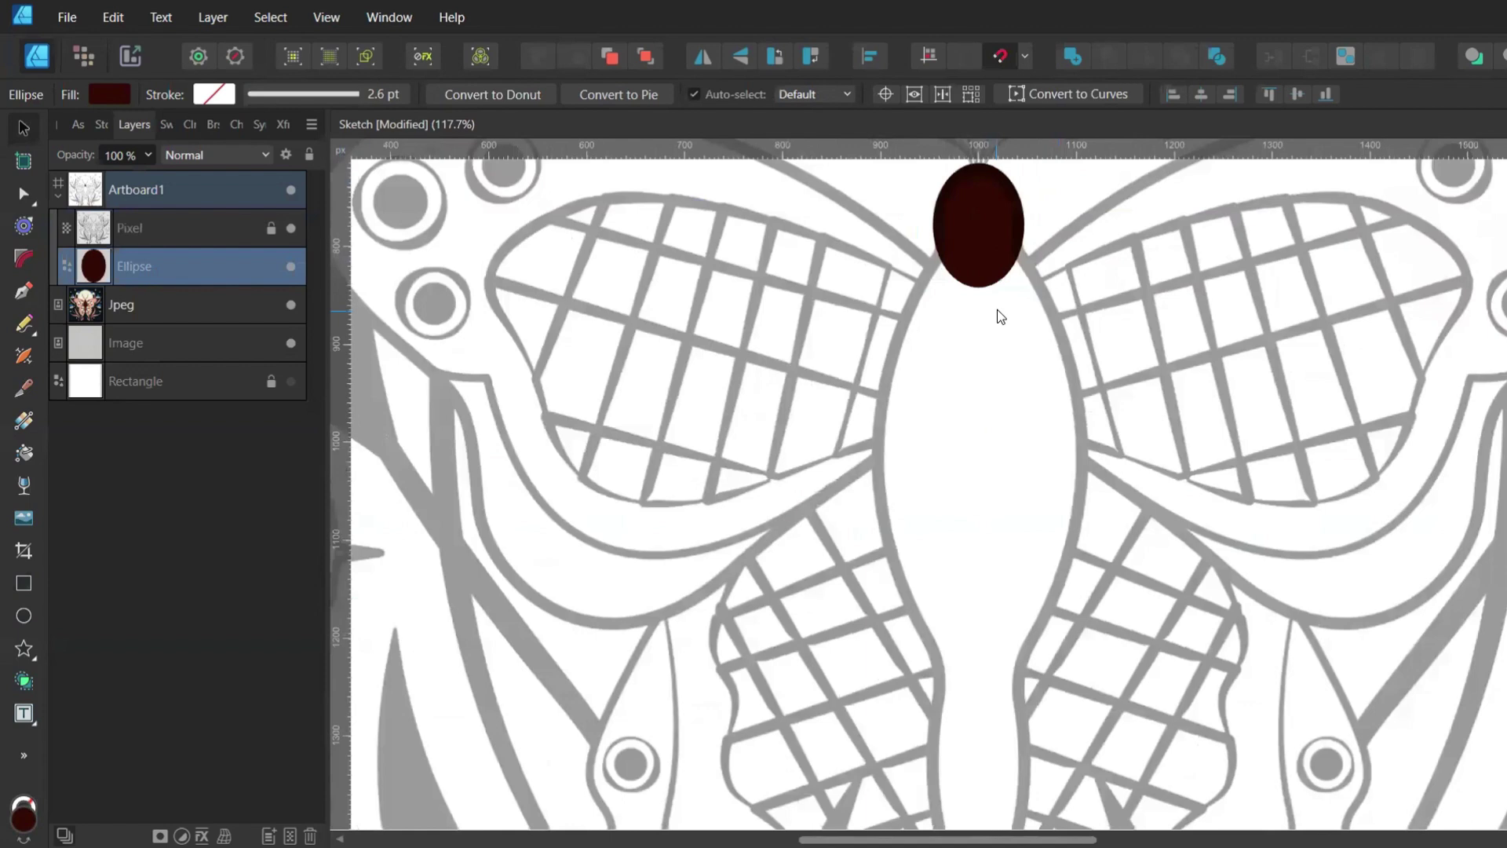
key("ctrl+j")
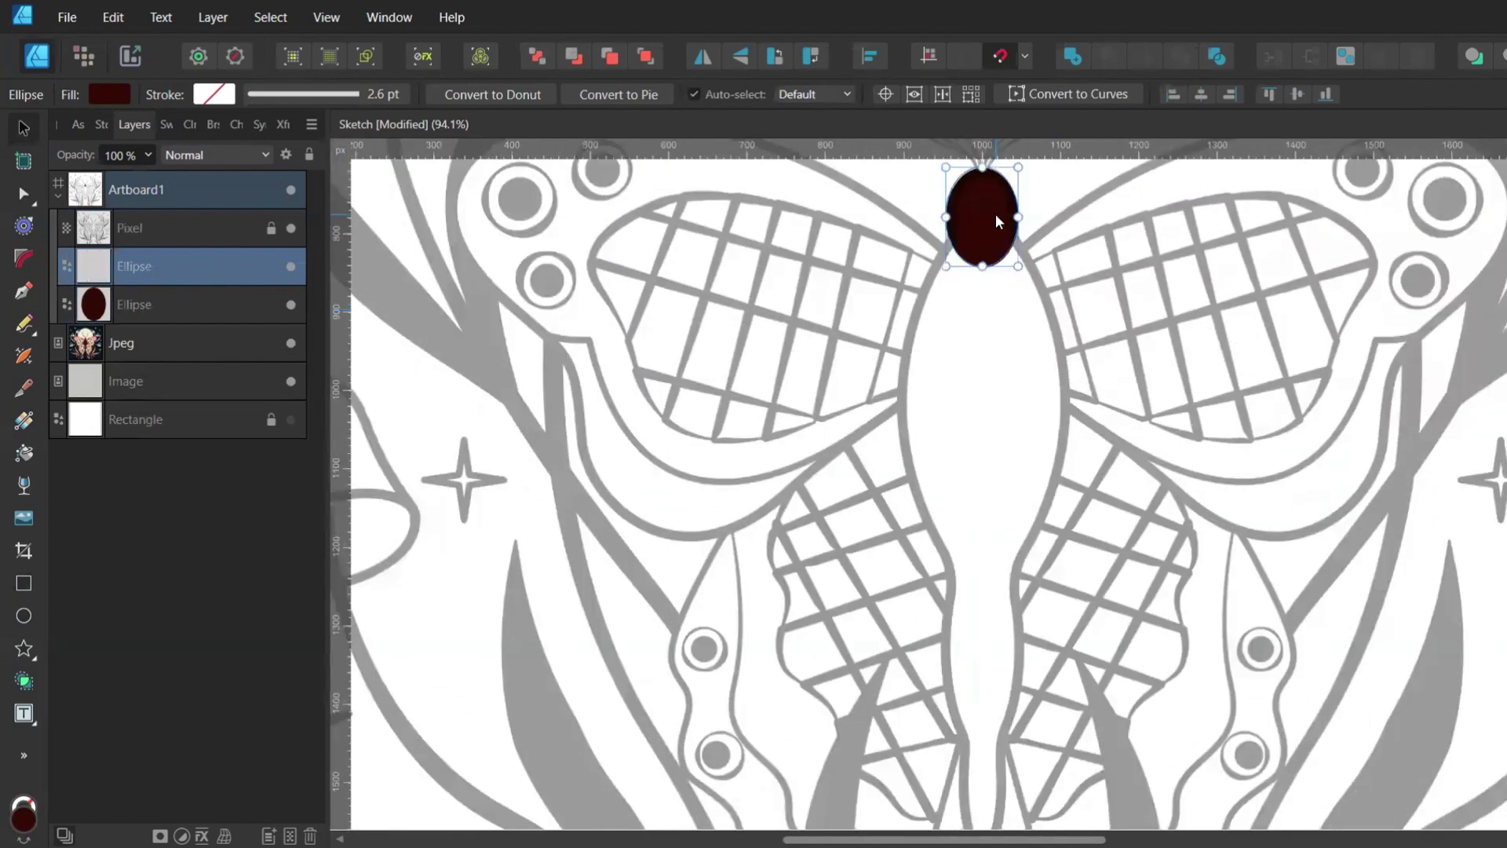
left_click_drag(995, 213, 982, 582)
left_click_drag(1018, 399, 1069, 399)
Duplicate the head ellipse again and reshape the copy to cover the narrower abdomen section below the main body
left_click(1004, 190)
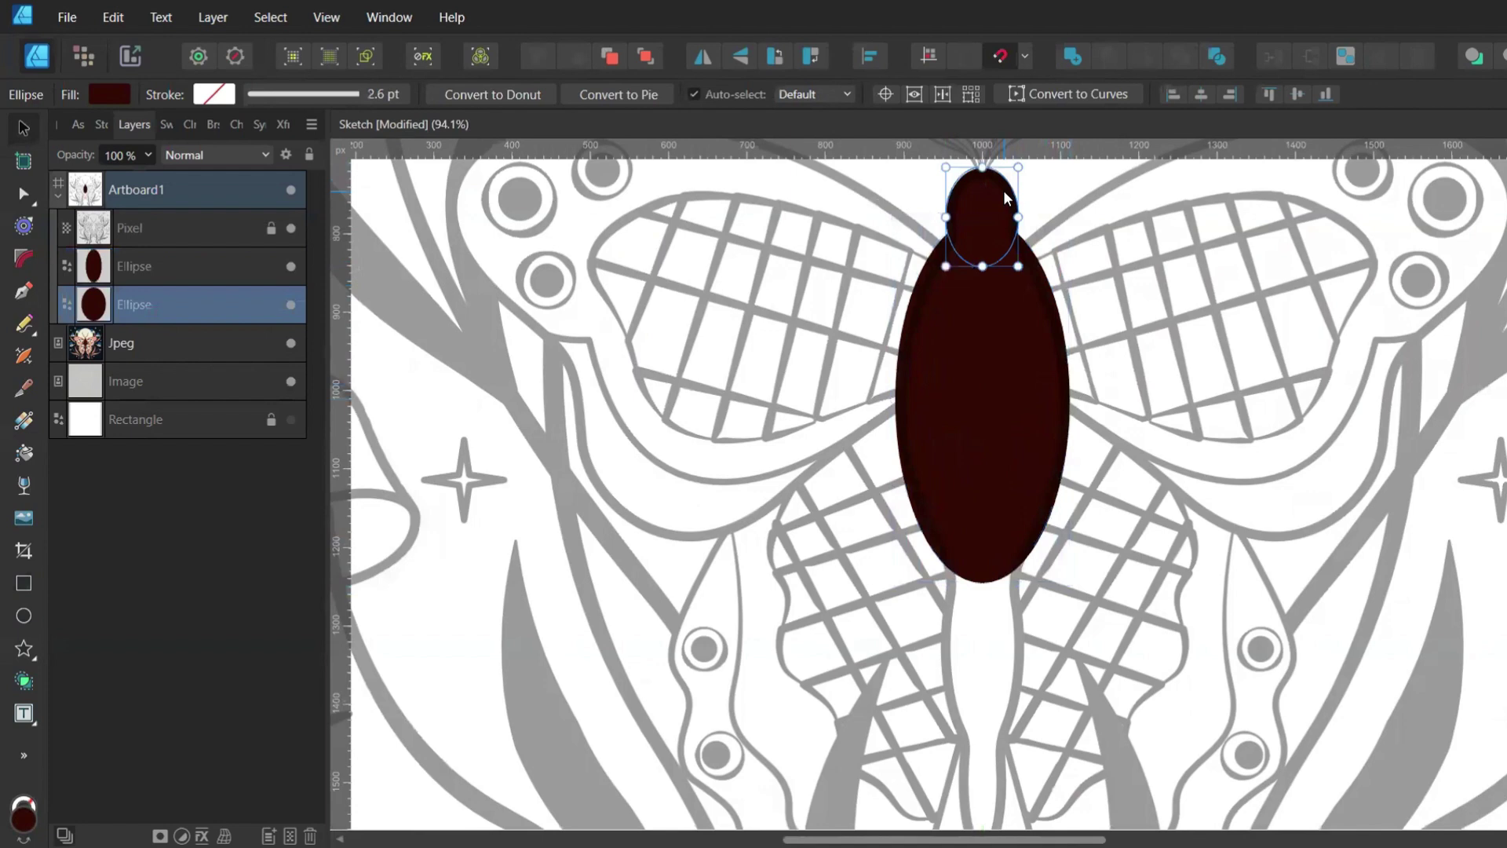
scroll(1002, 187, "down", 1)
key("ctrl+j")
scroll(1002, 185, "down", 1)
scroll(997, 192, "up", 1)
left_click_drag(987, 206, 988, 565)
scroll(982, 501, "down", 1)
Duplicate the abdomen ellipse and fit the copy to the tail tip, about 53 px wide
scroll(989, 698, "up", 4)
key("ctrl+j")
left_click_drag(987, 255, 982, 444)
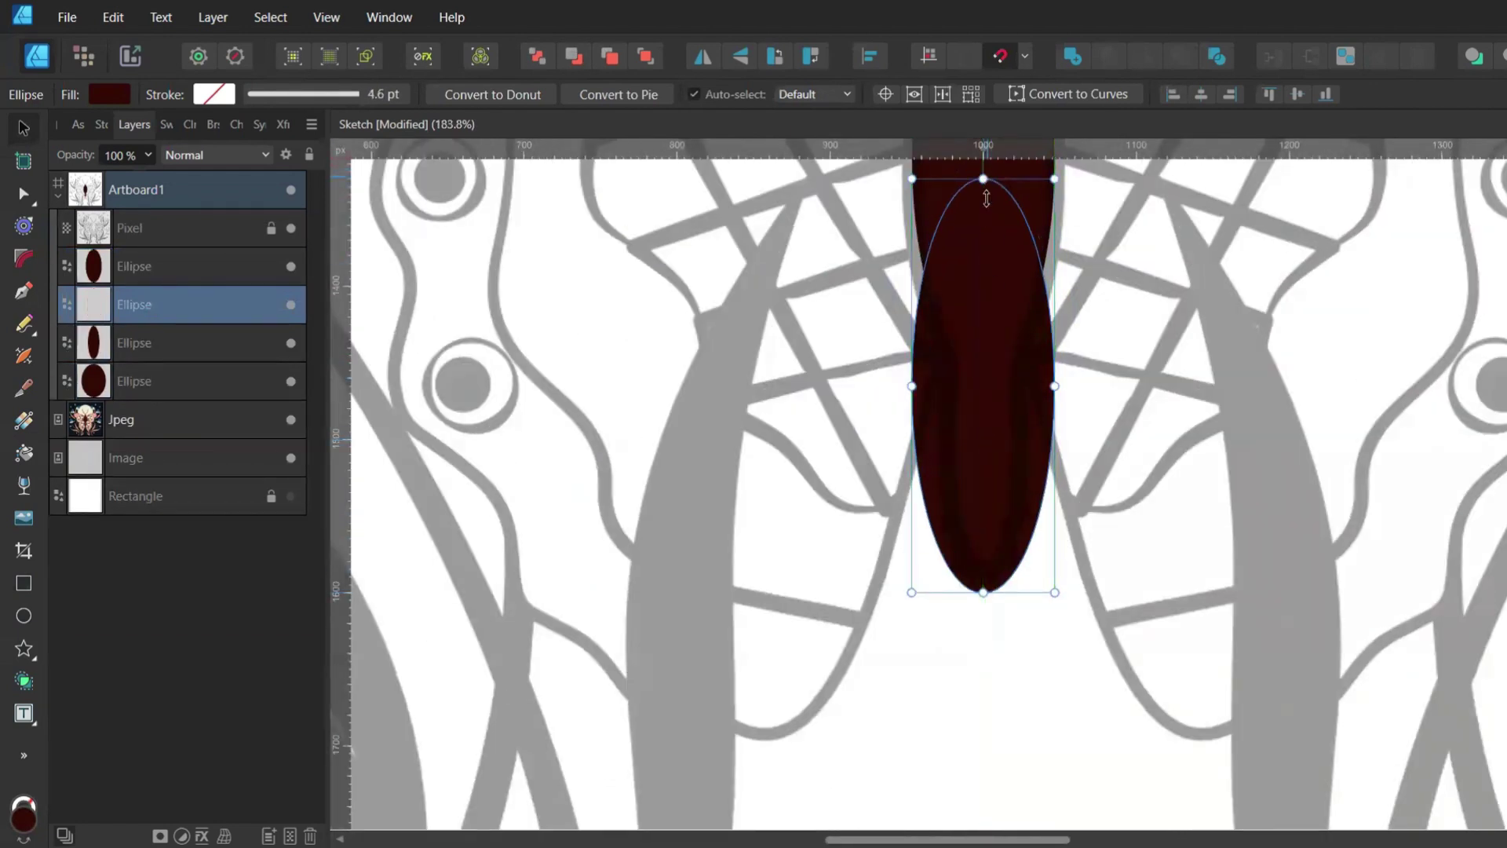
left_click_drag(983, 153, 983, 281)
left_click_drag(1045, 429, 1021, 430)
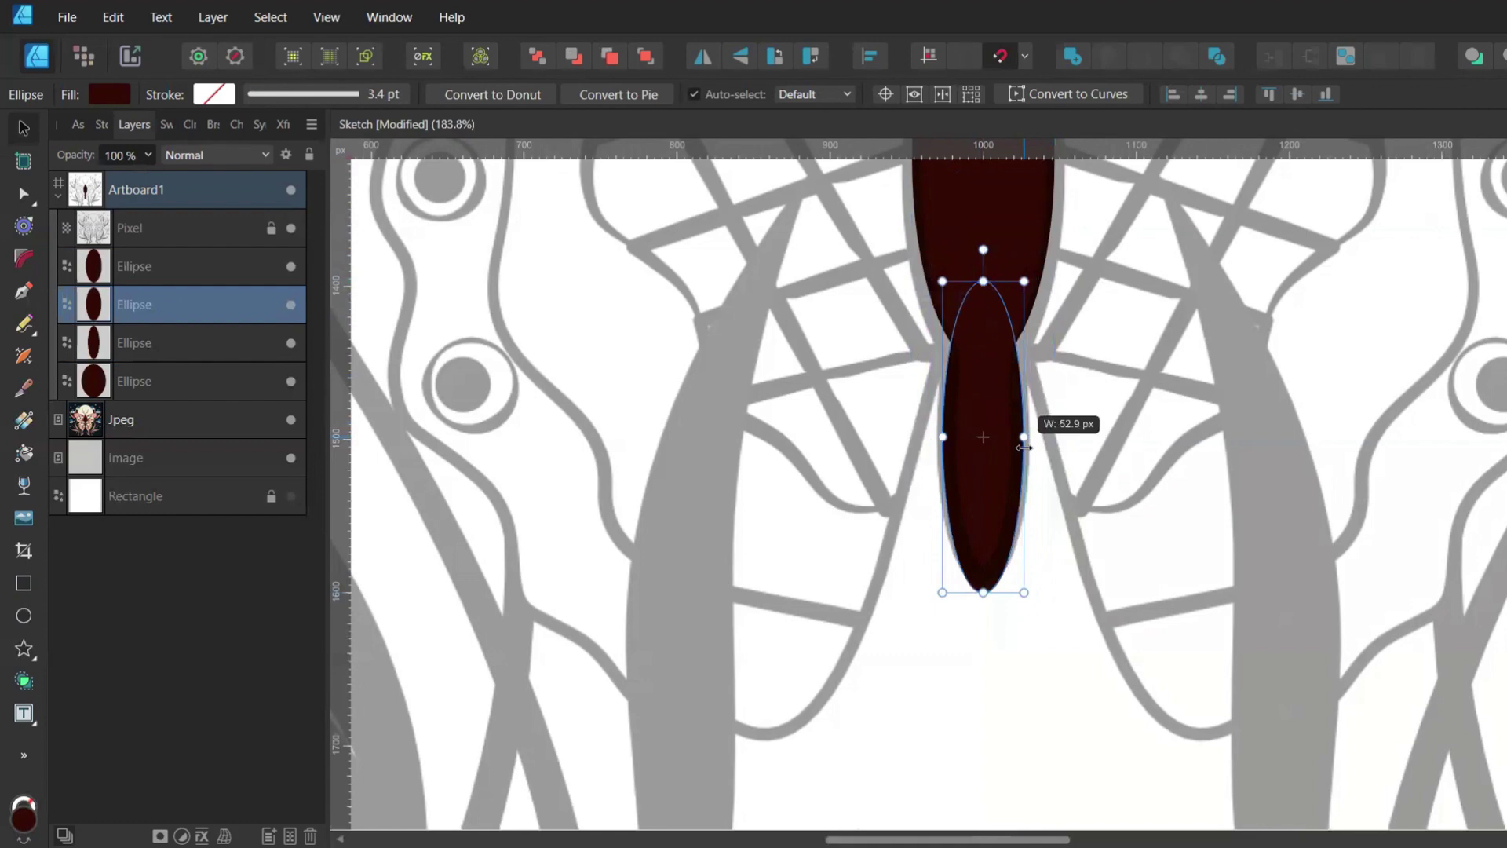
Align the four body ellipses with each other and merge them into a single curve with Add
key("ctrl+0")
left_click_drag(867, 229, 1246, 761)
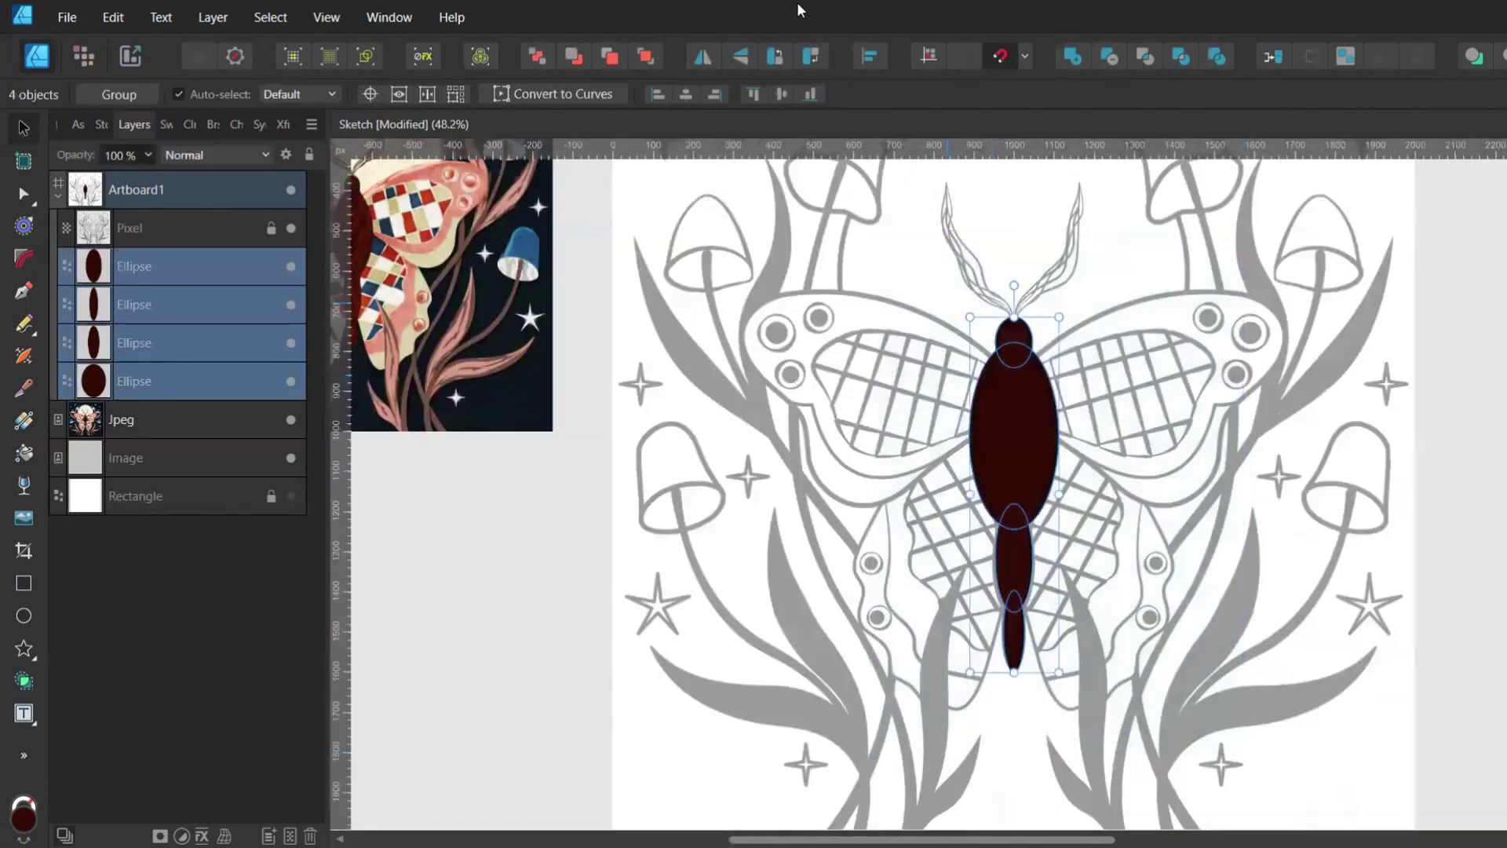
left_click(867, 57)
left_click(925, 132)
left_click(939, 390)
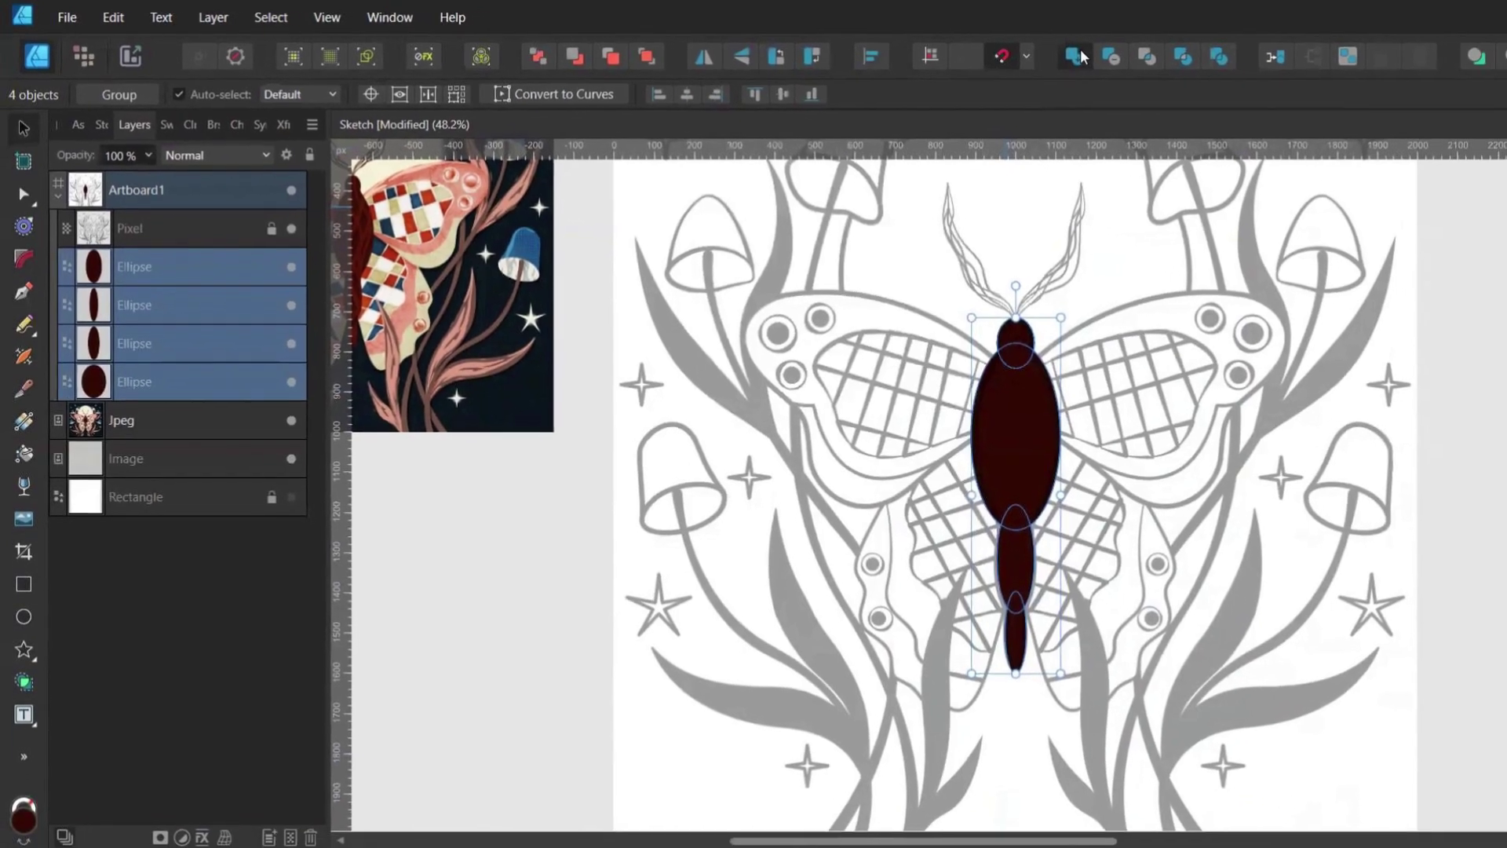
left_click(1102, 57)
Round the six inner corners of the merged body with the Corner tool to a radius of about 34 px
scroll(1044, 334, "up", 2)
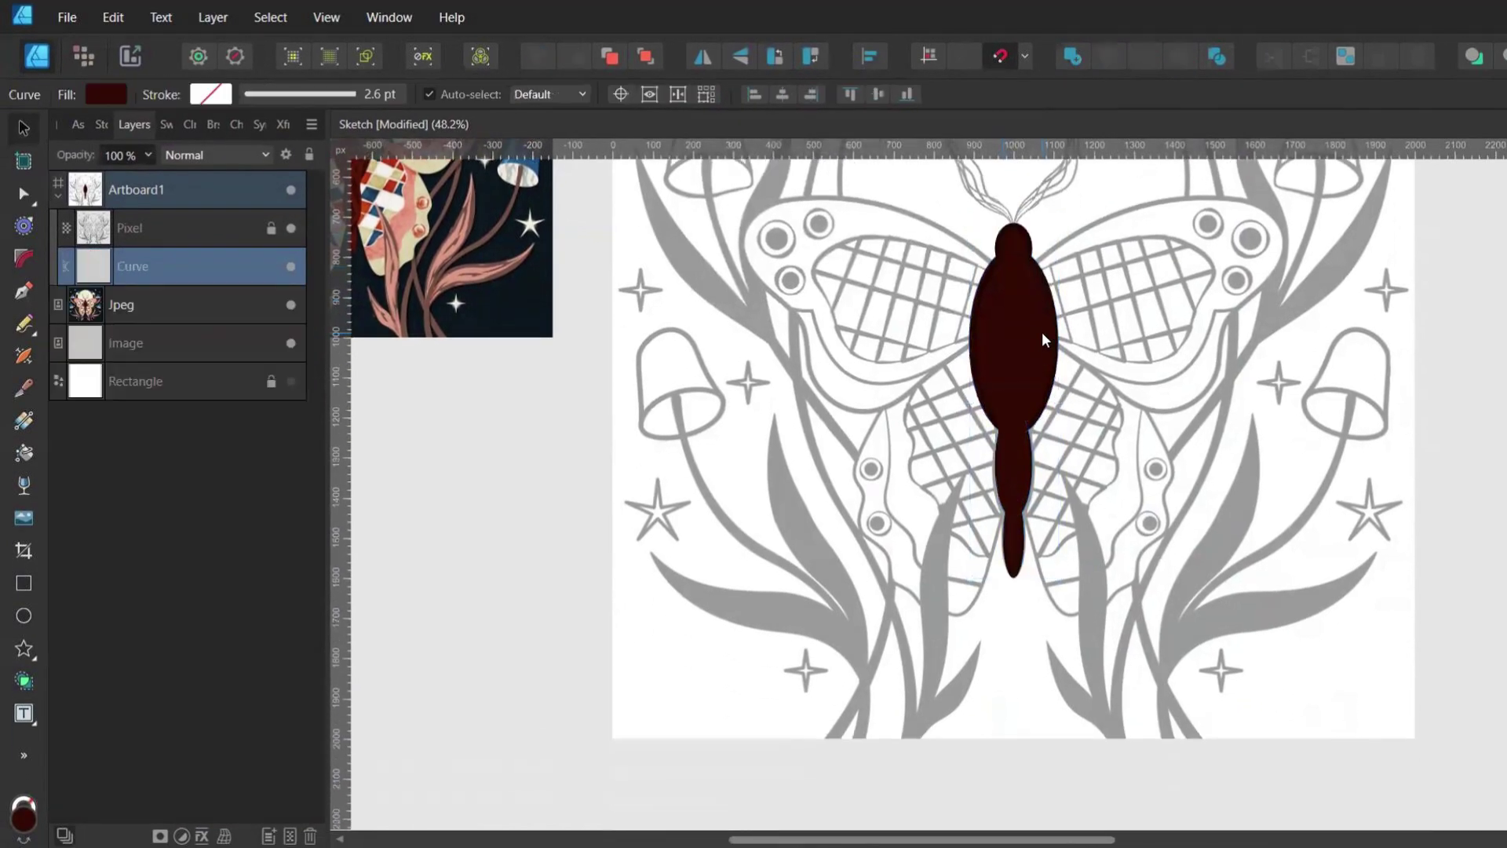
key("c")
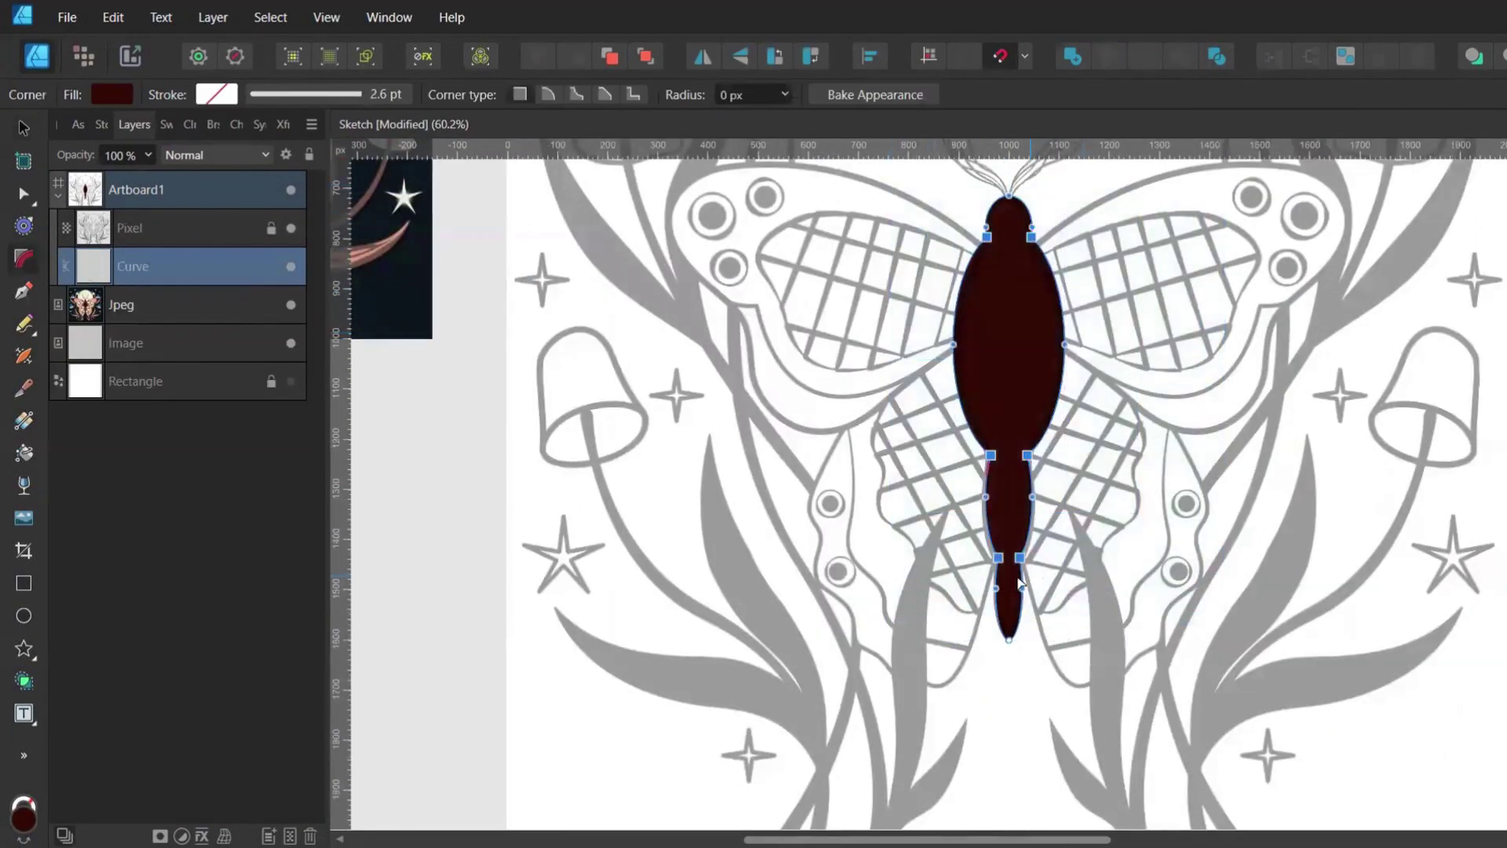
left_click_drag(991, 561, 981, 565)
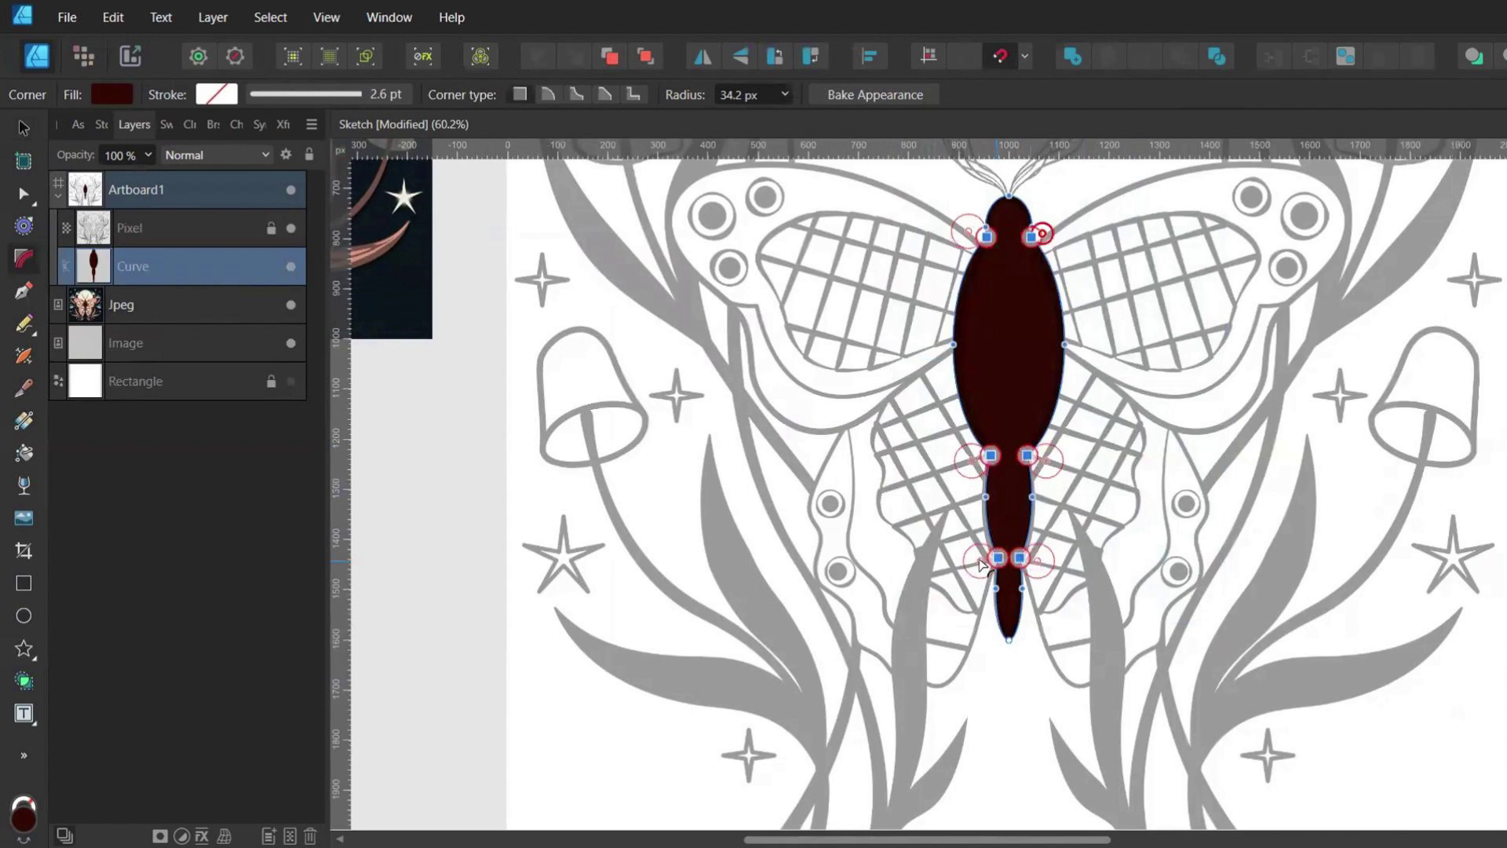
left_click(907, 469)
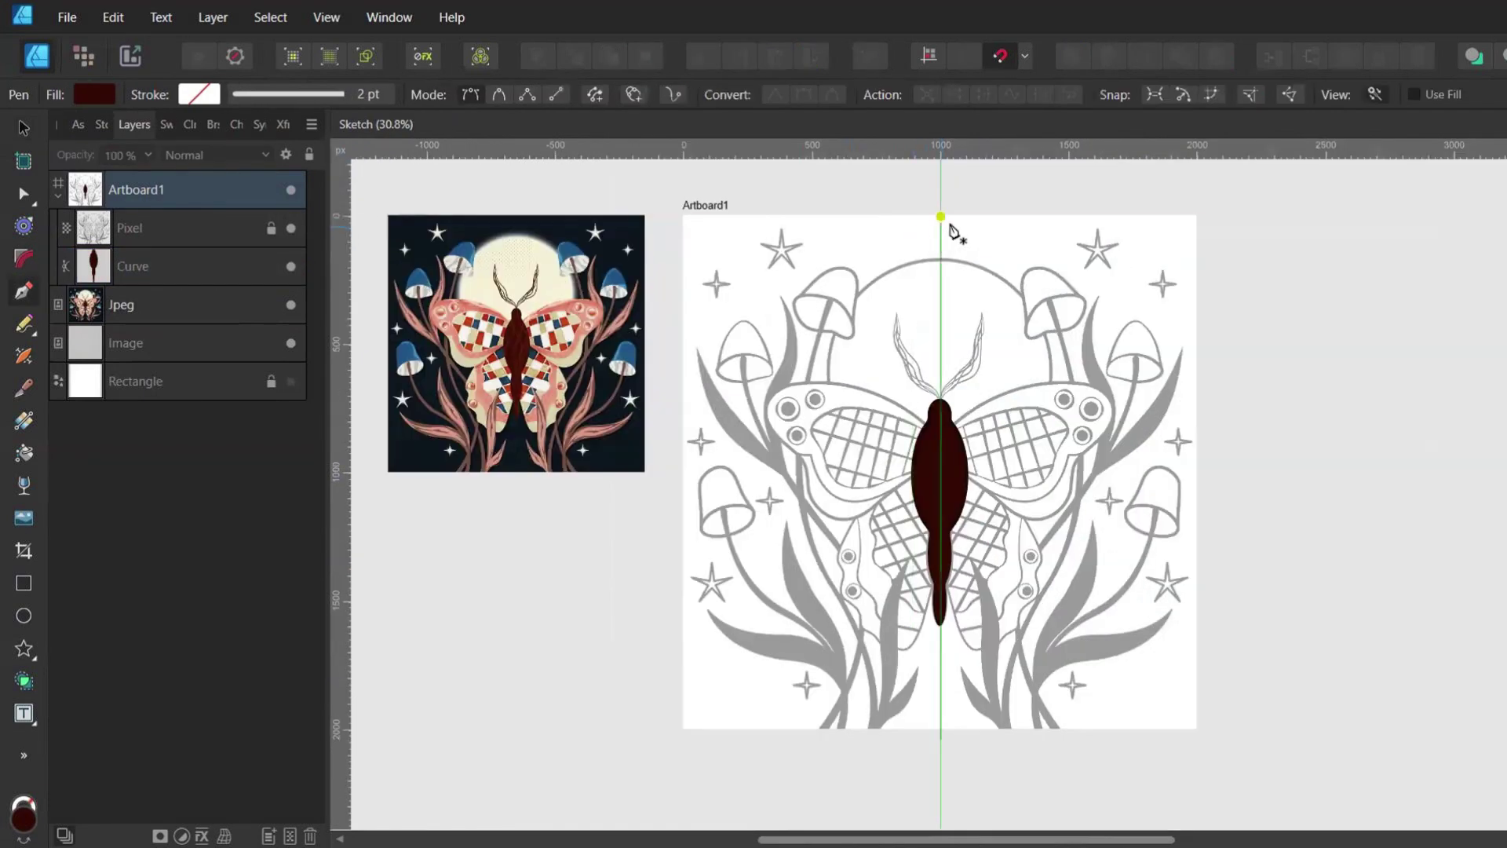
Draw a vertical line through the artboard's centre with the Pen tool, give it a black 2 pt stroke, and lock it
left_click(941, 216)
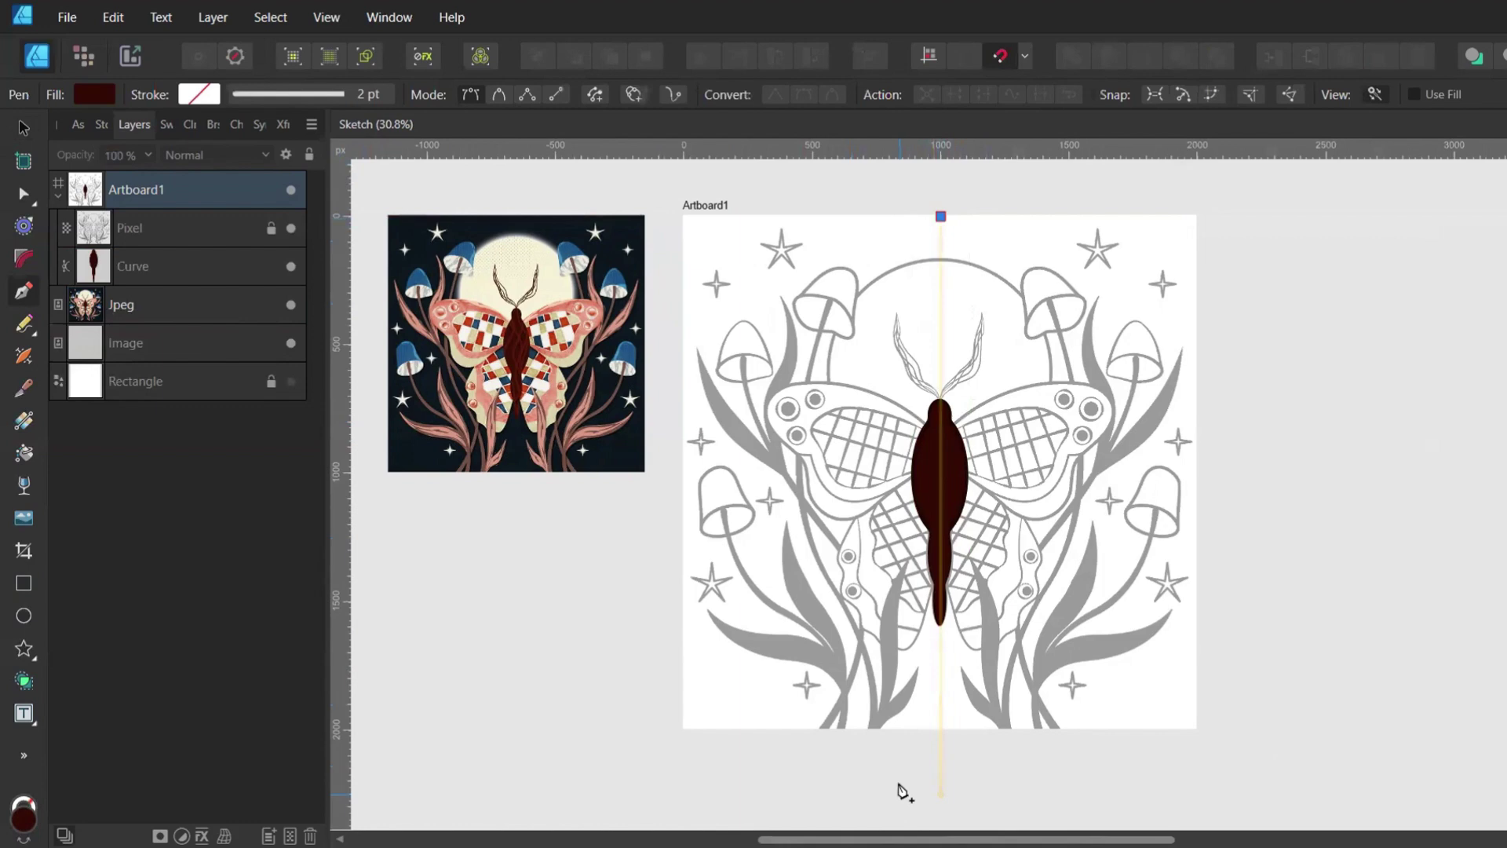
left_click(940, 762)
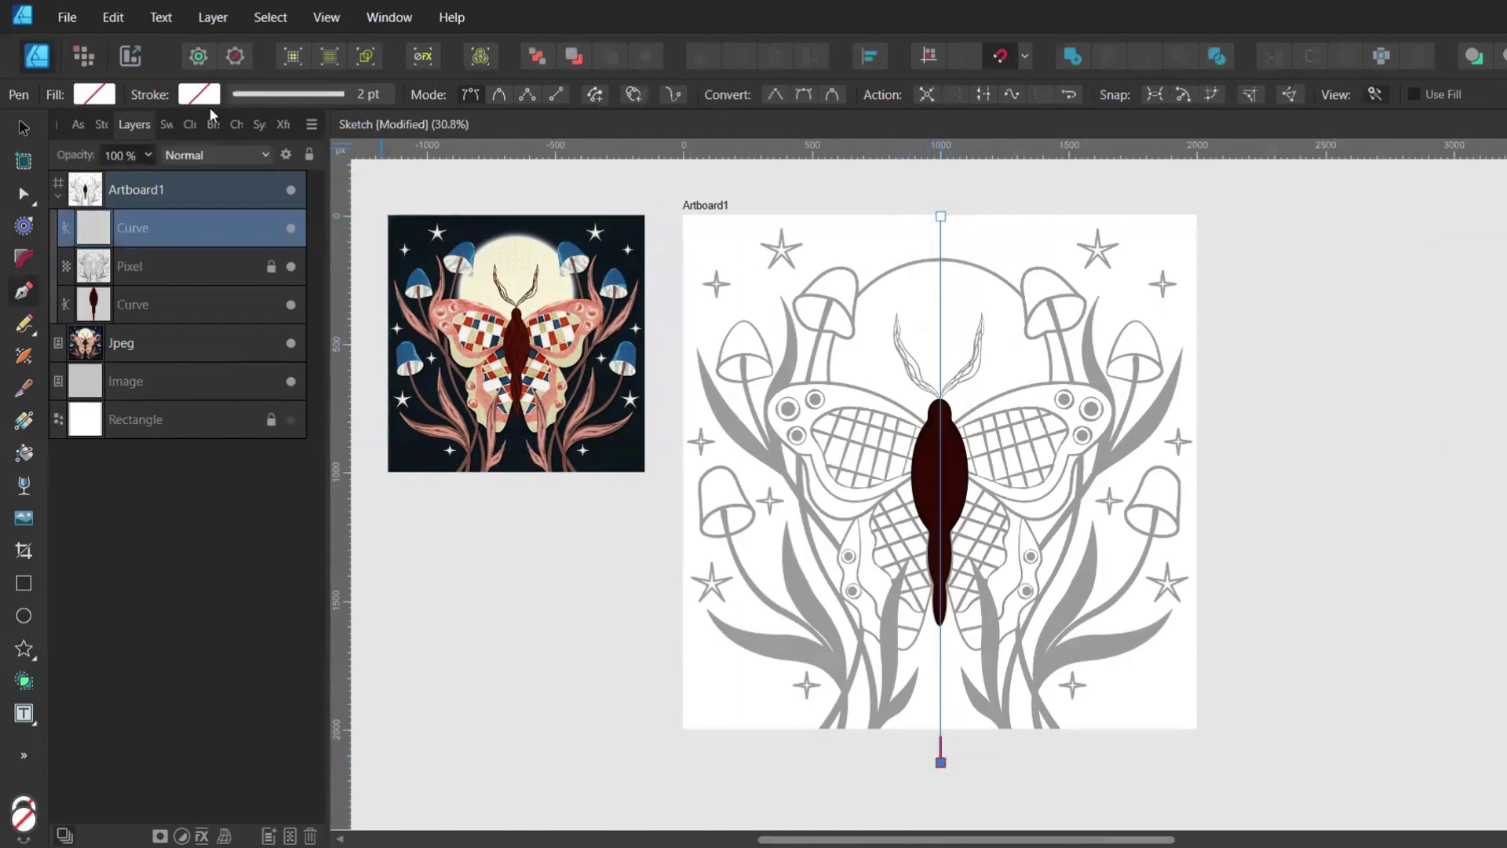
left_click(167, 125)
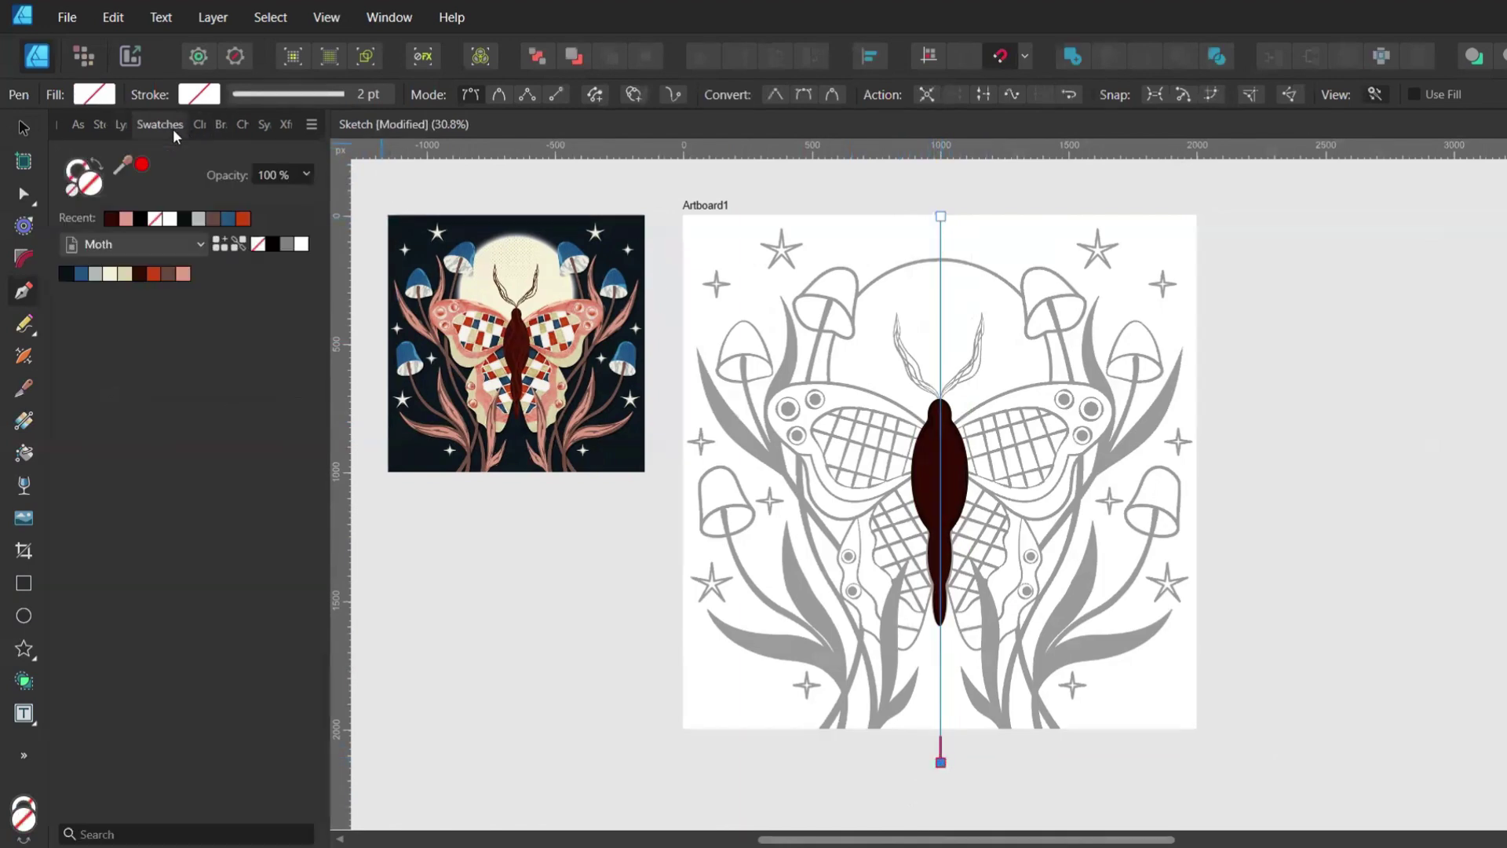
left_click(278, 244)
left_click(120, 125)
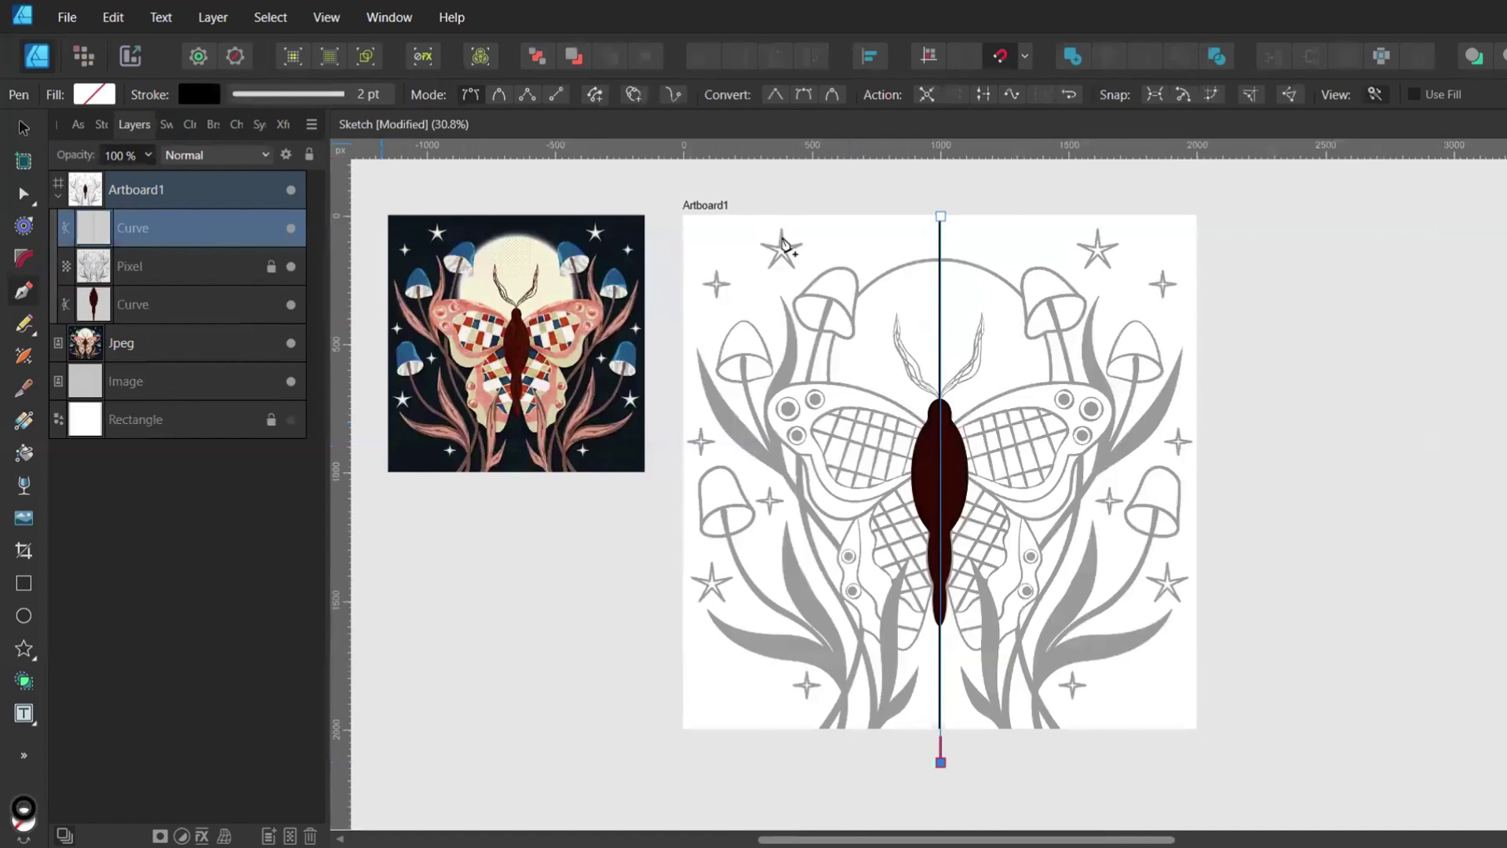
key("v")
left_click(271, 229)
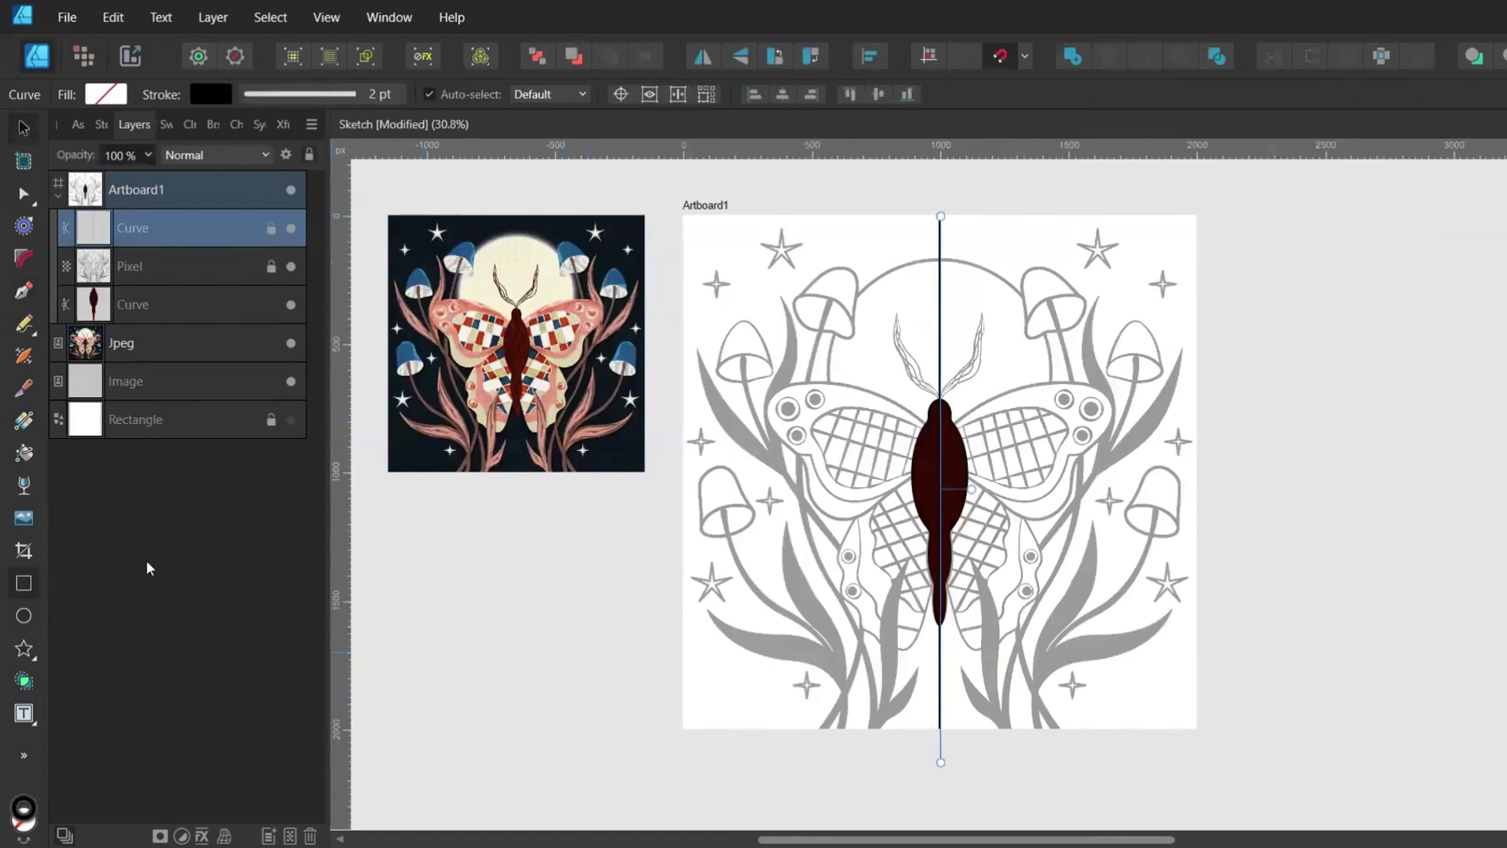
Draw a rectangle about 200 px wide against the left side of the centre line near the moon's top, filled black without a stroke
key("m")
scroll(938, 300, "up", 1)
scroll(939, 300, "up", 3, "ctrl")
left_click_drag(841, 274, 943, 315)
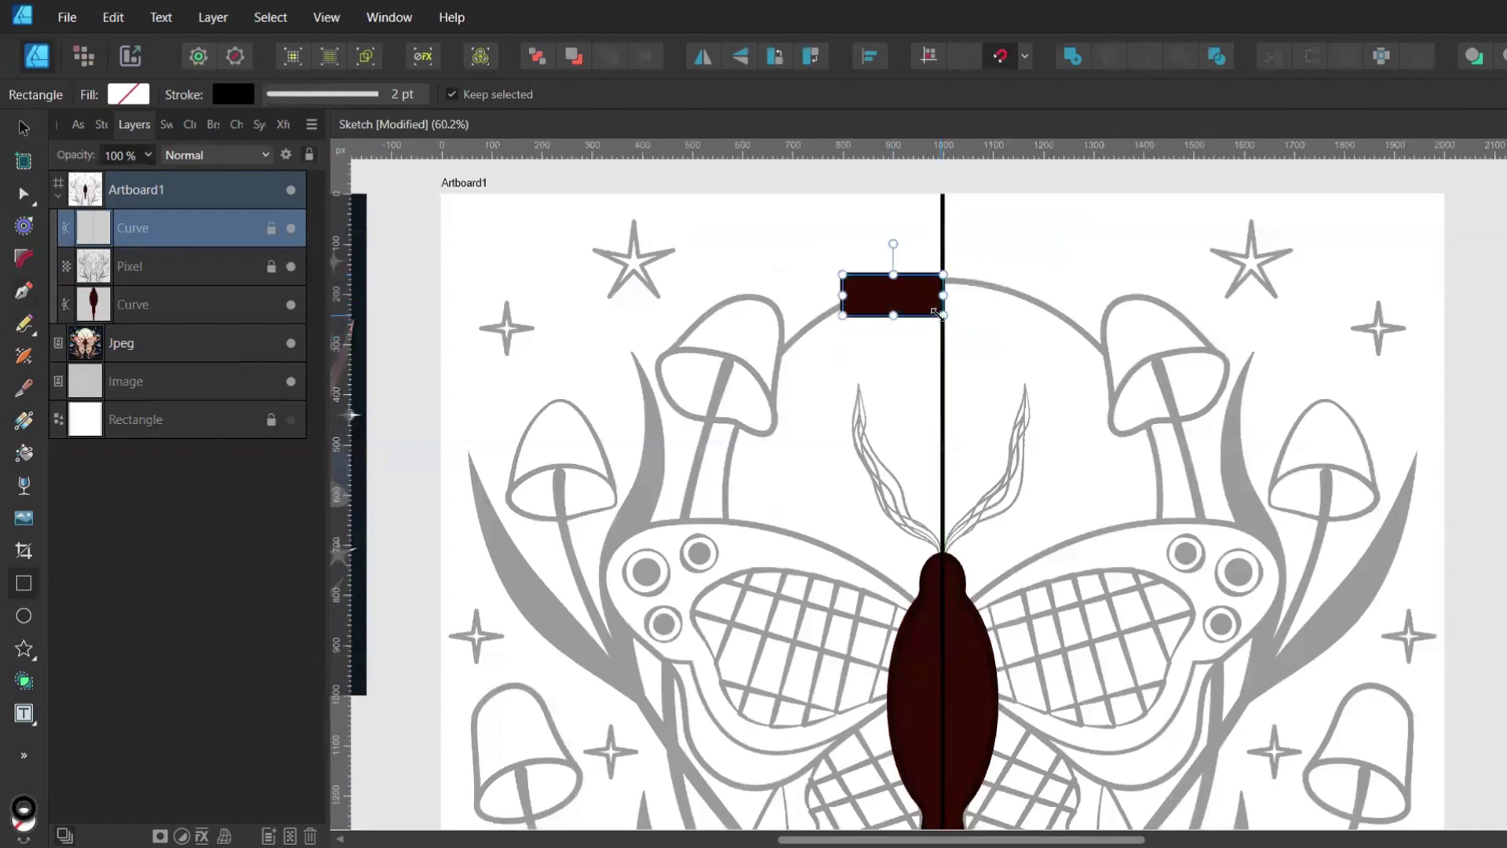
left_click(166, 125)
left_click(73, 189)
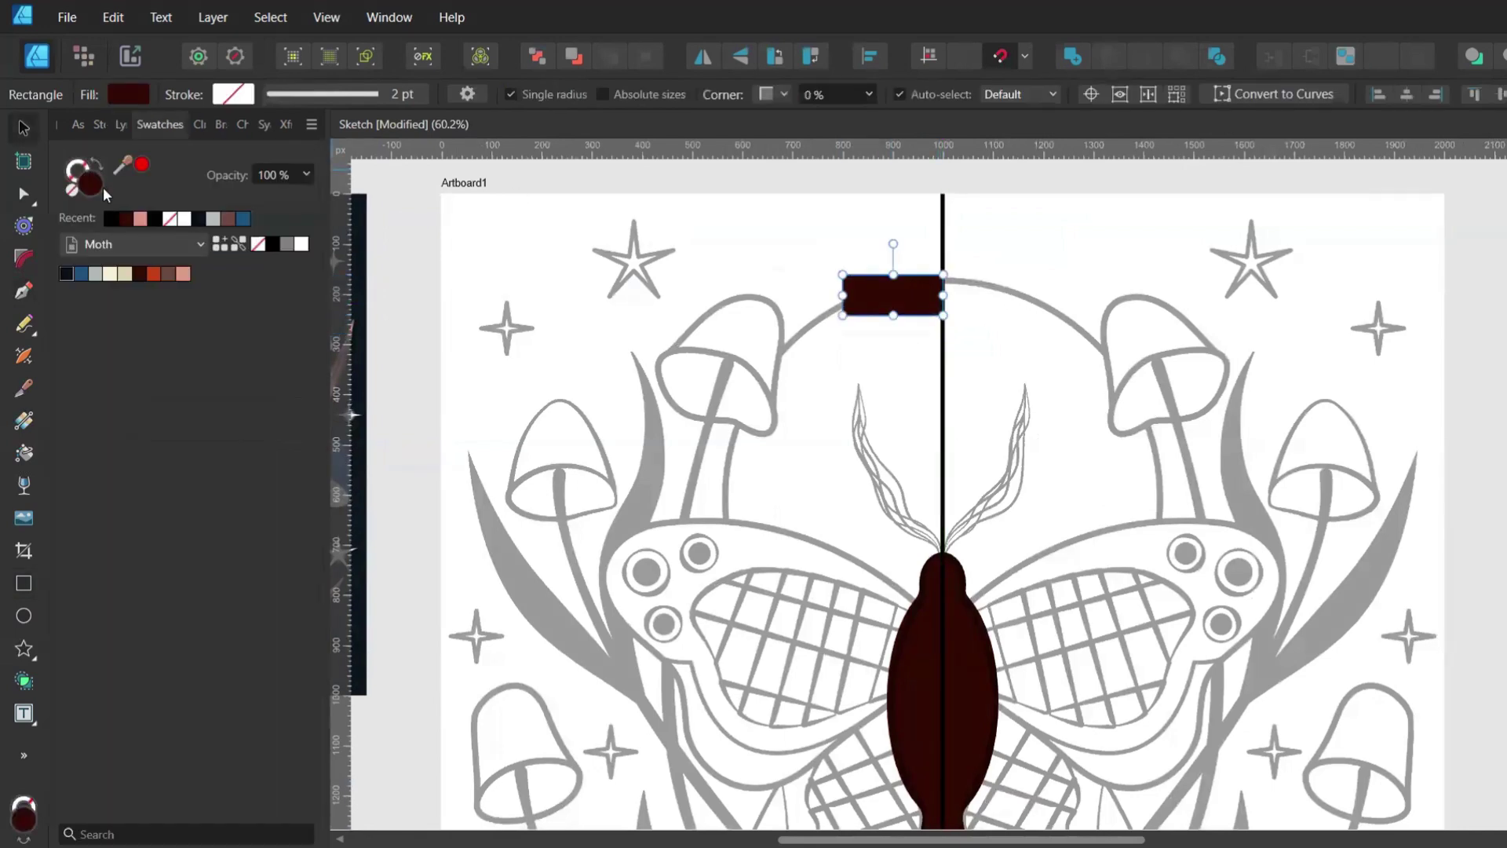
left_click(273, 244)
Apply a horizontal linear gradient fill to the rectangle, running from black to dark grey at the centre line
key("g")
left_click_drag(807, 296, 956, 297)
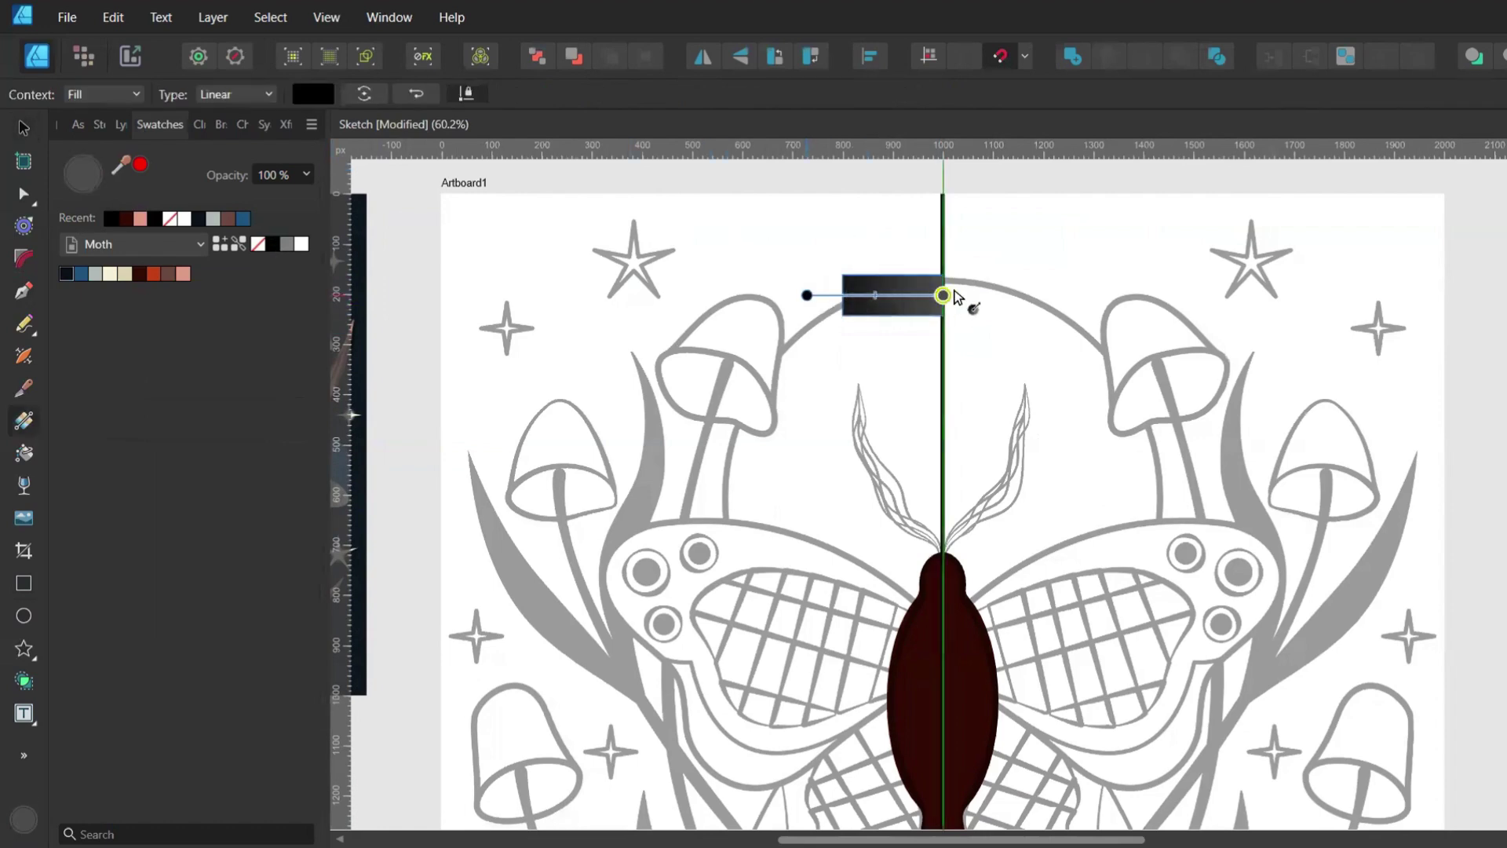
key("v")
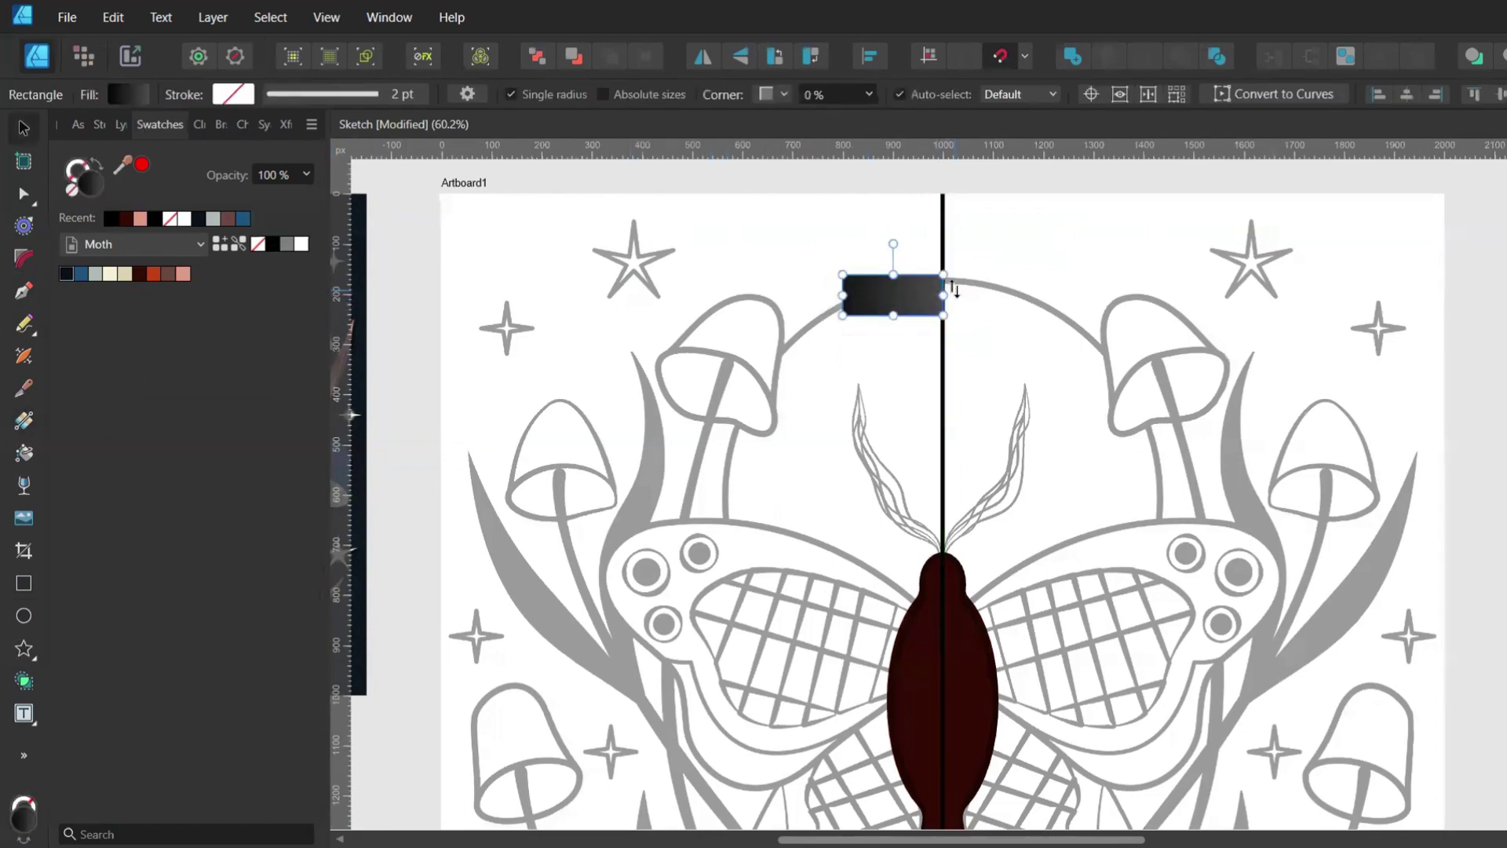
Create a symbol from the gradient rectangle and place a second, mirrored instance against the right side of the centre line
left_click(265, 128)
left_click(258, 128)
left_click(102, 158)
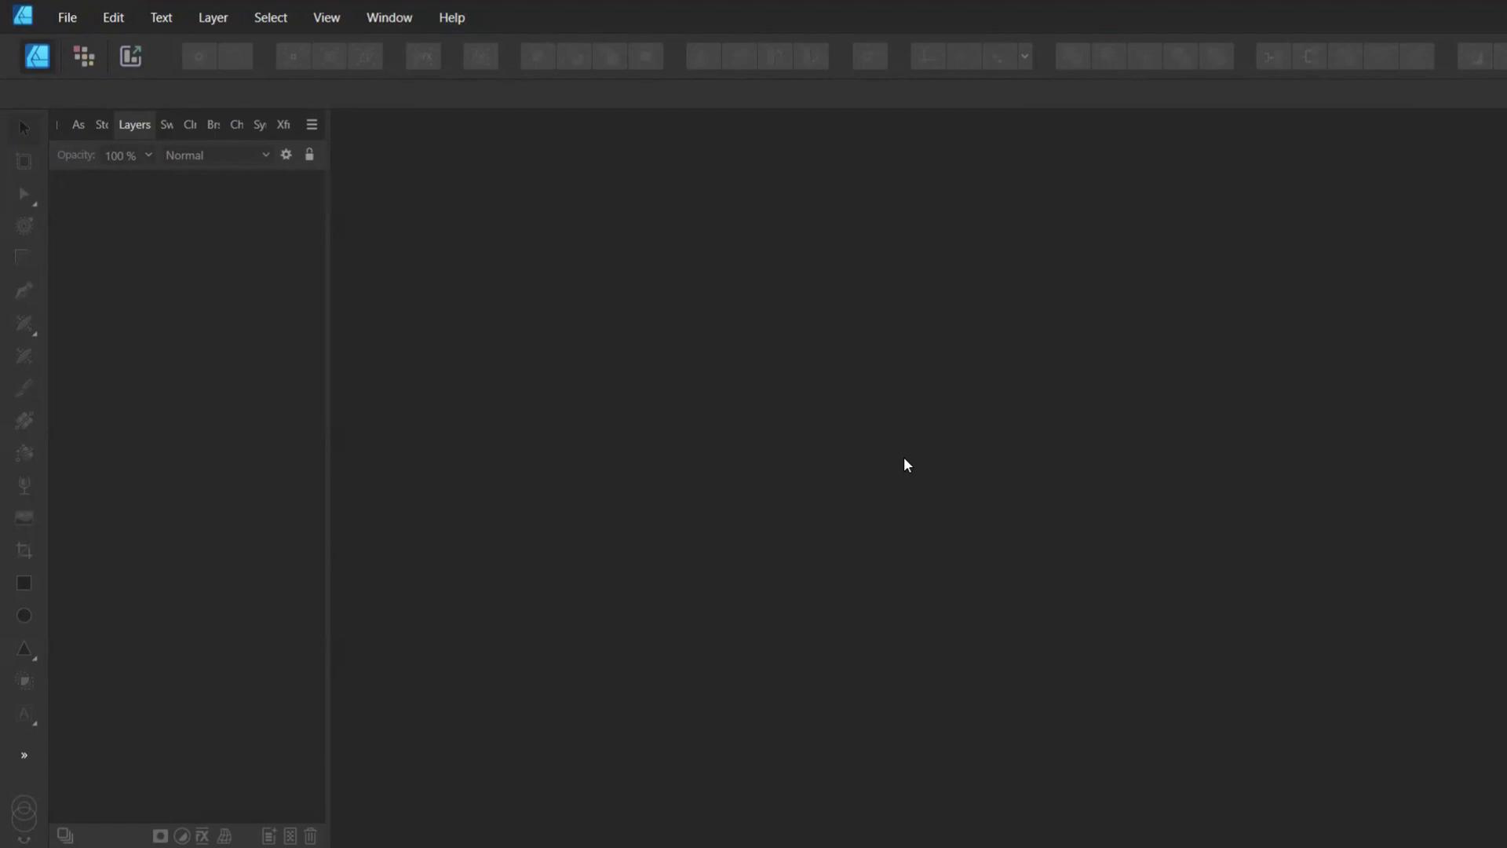
left_click(406, 28)
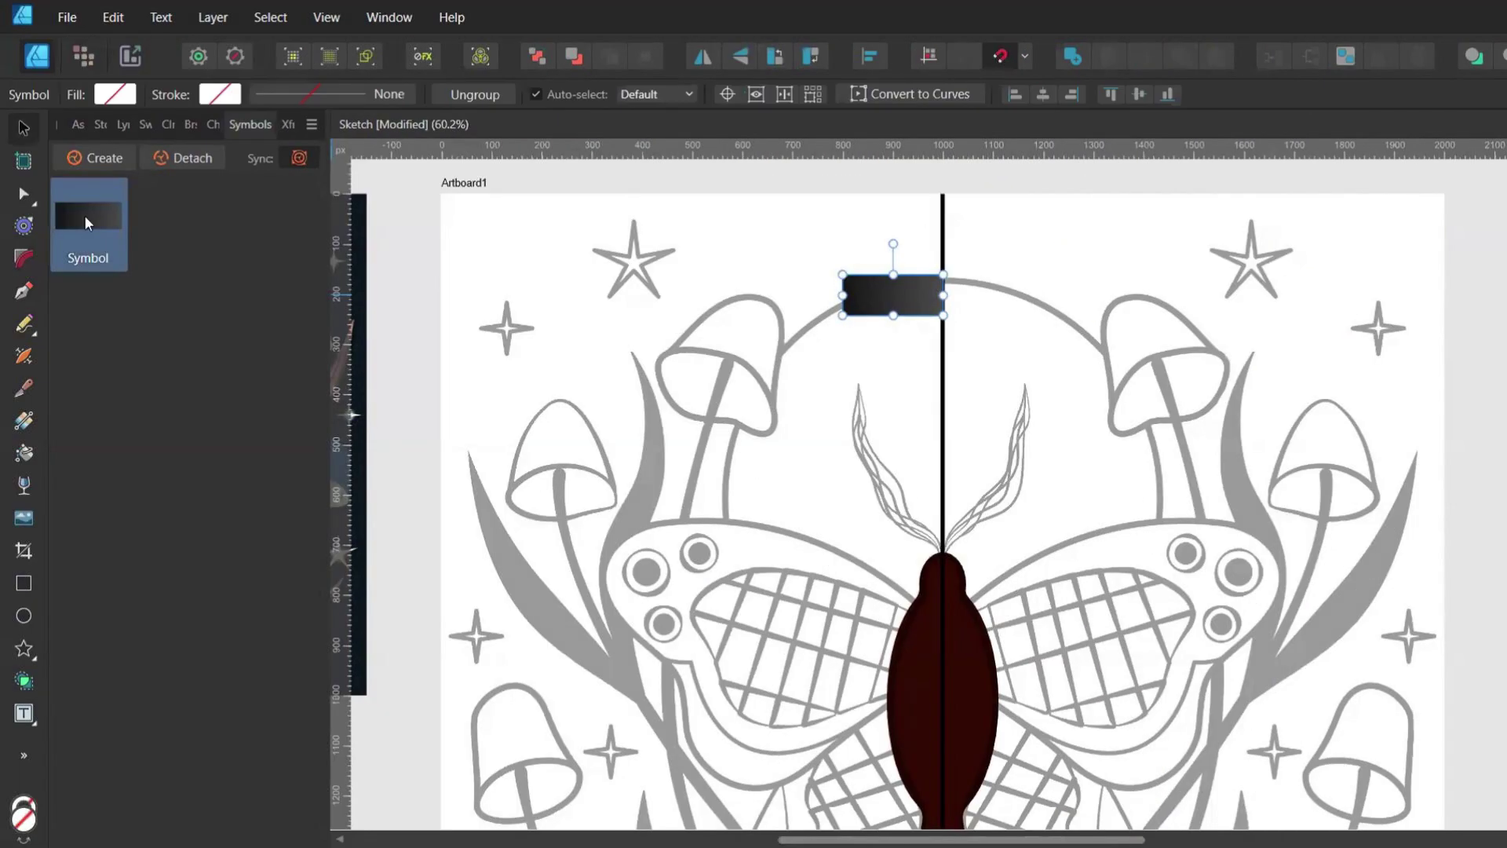
mouse_move(88, 225)
left_mouse_down()
mouse_move(686, 259)
mouse_move(1039, 308)
mouse_move(970, 303)
left_mouse_up()
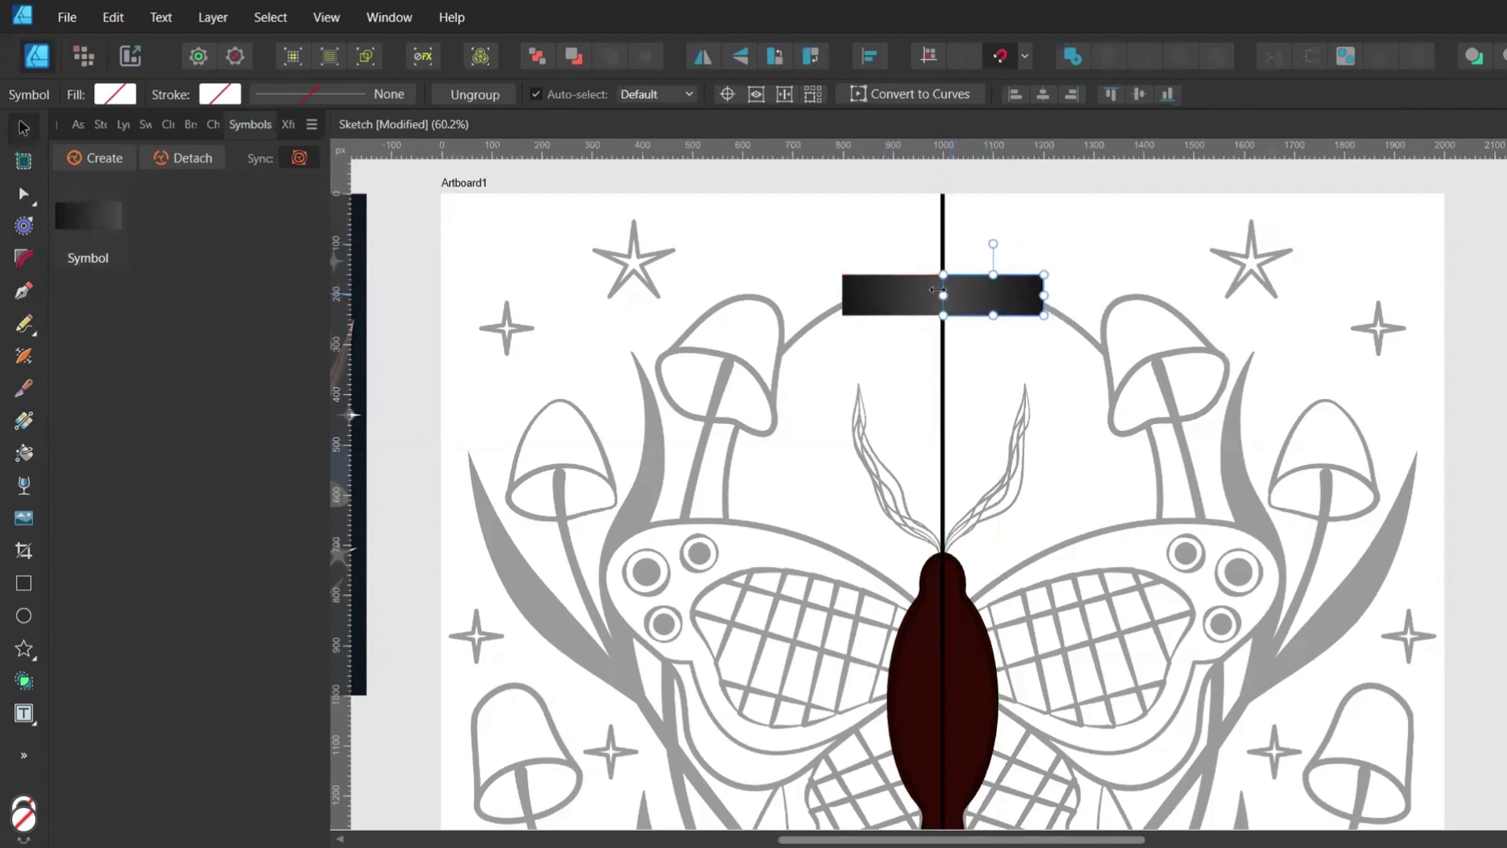
Remove the fill from the rectangles inside both symbols and save the document
scroll(937, 289, "up", 4)
left_click(124, 124)
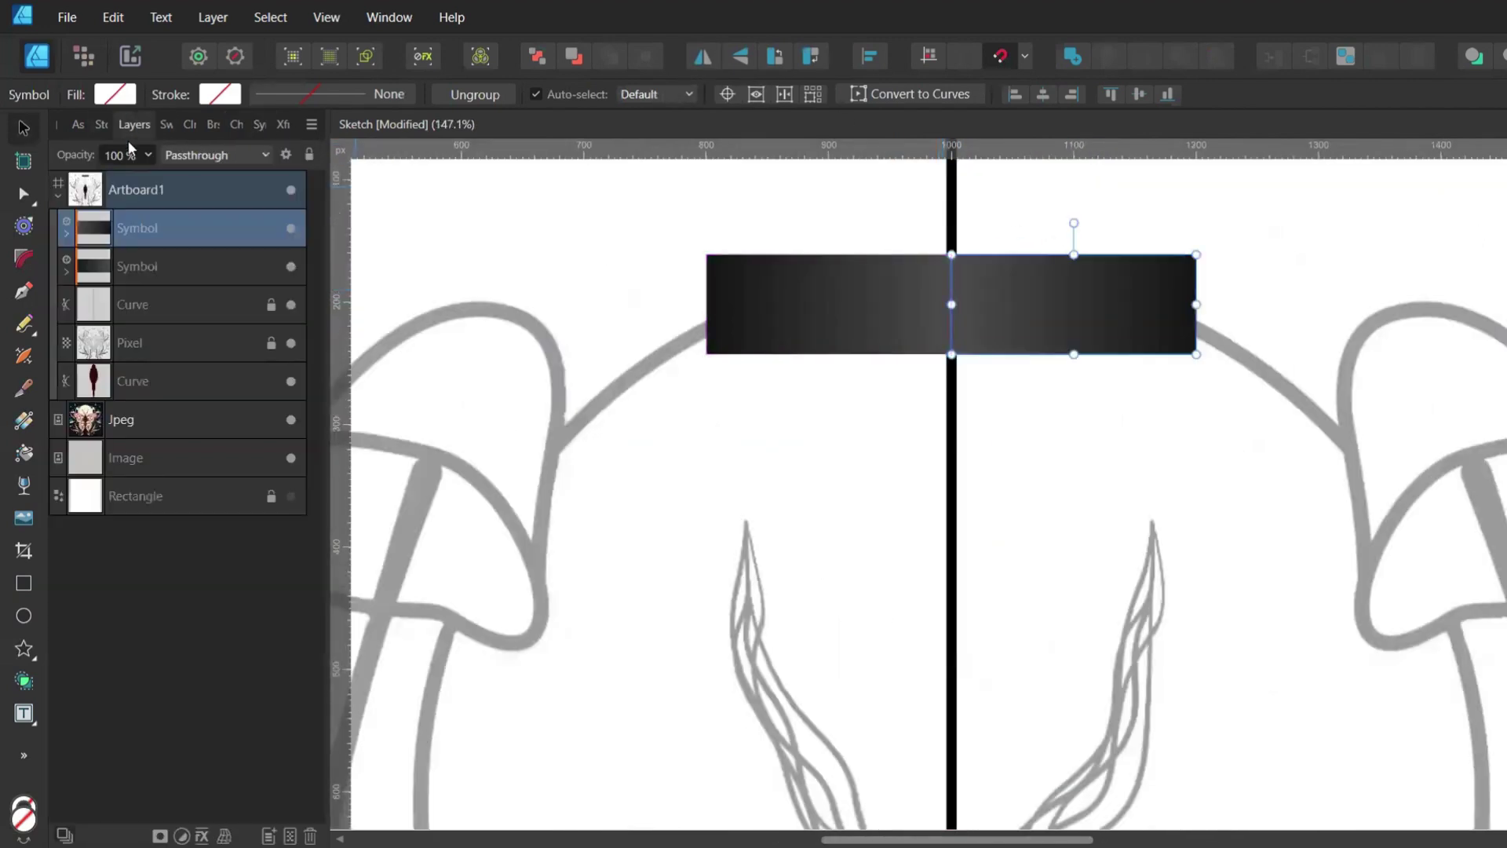
left_click(67, 235)
left_click(66, 309)
left_click(125, 342)
left_click(117, 269, "ctrl")
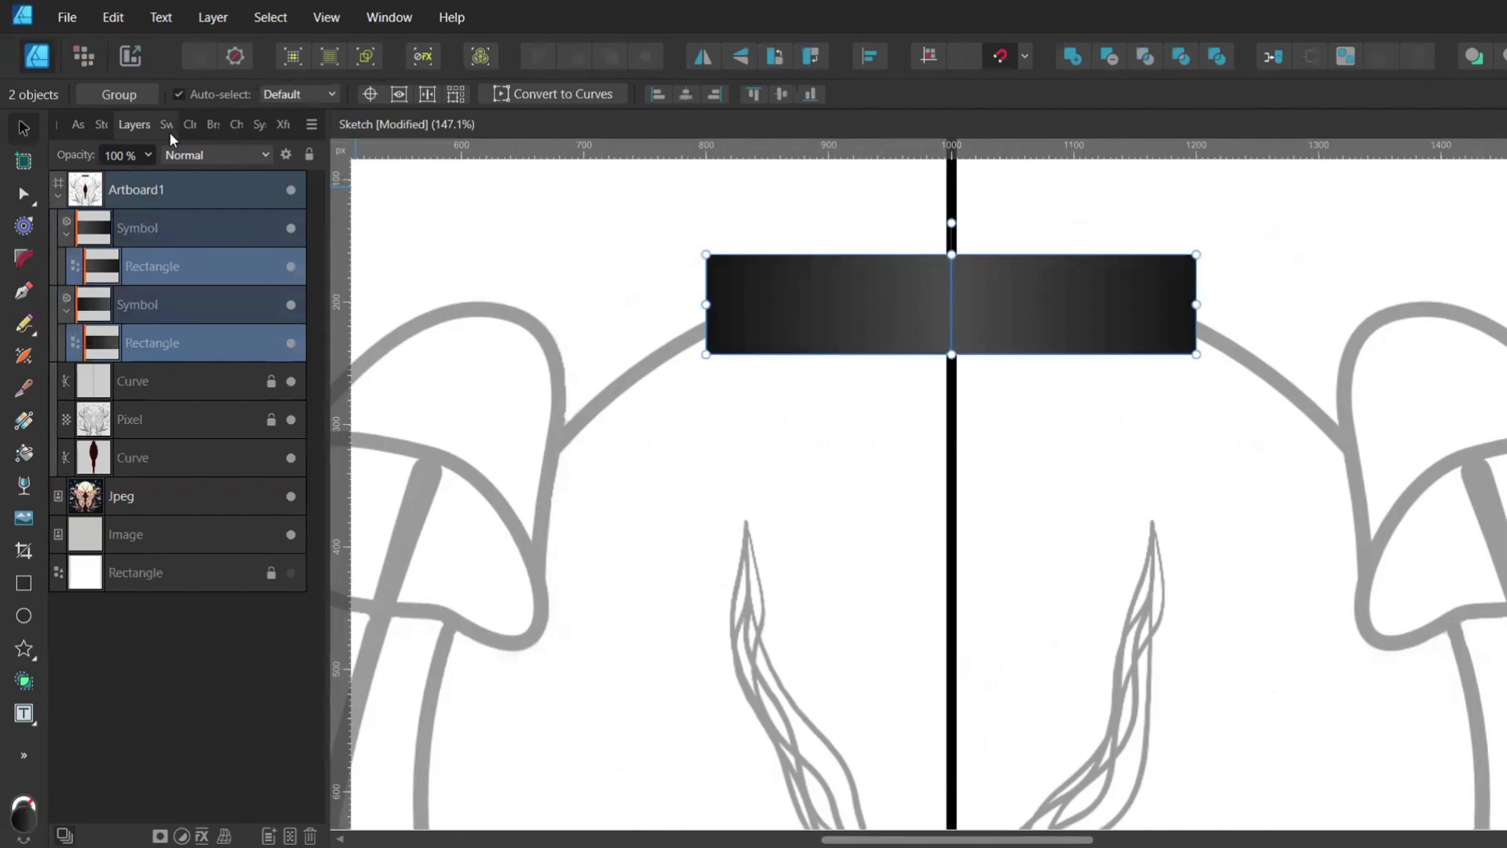
left_click(166, 126)
left_click(72, 190)
left_click(580, 261)
scroll(579, 262, "down", 5)
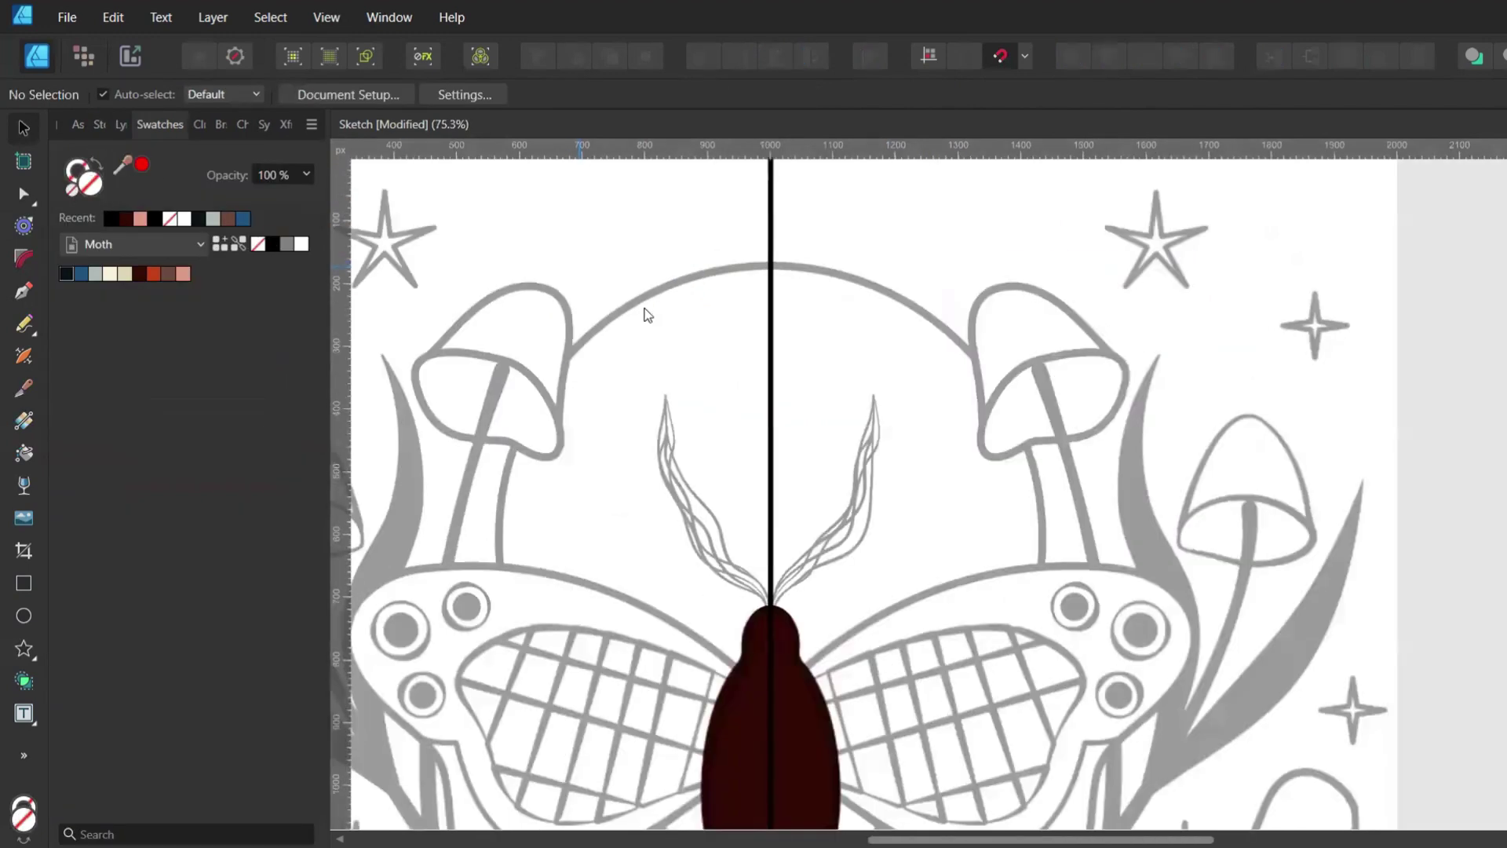
key("ctrl+s")
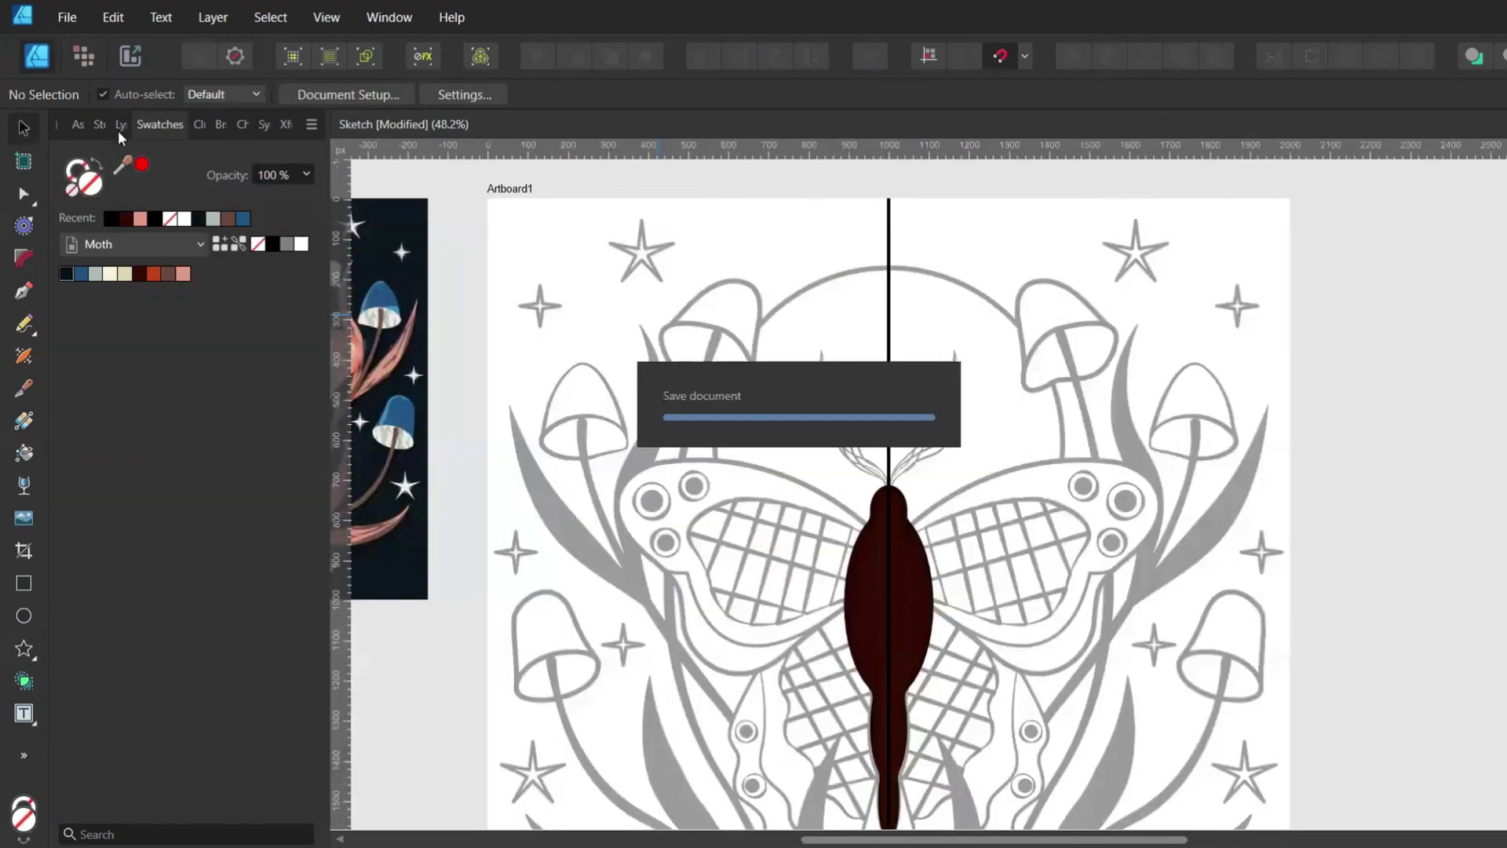
Trace the upper left wing with the Pencil inside the first symbol, filled with the salmon pink Moth swatch and no stroke
left_click(118, 129)
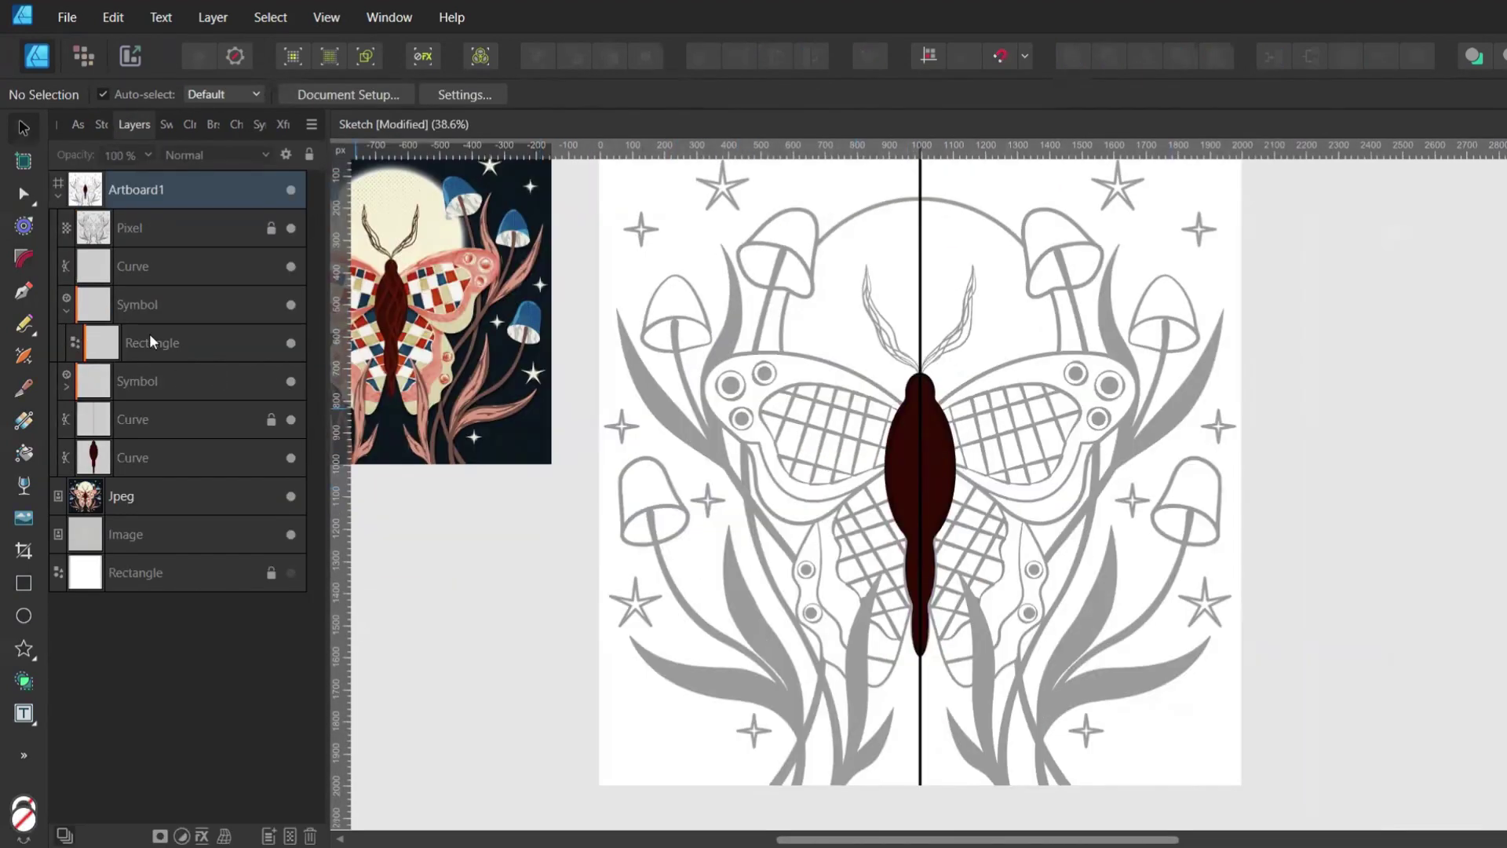
left_click(152, 340)
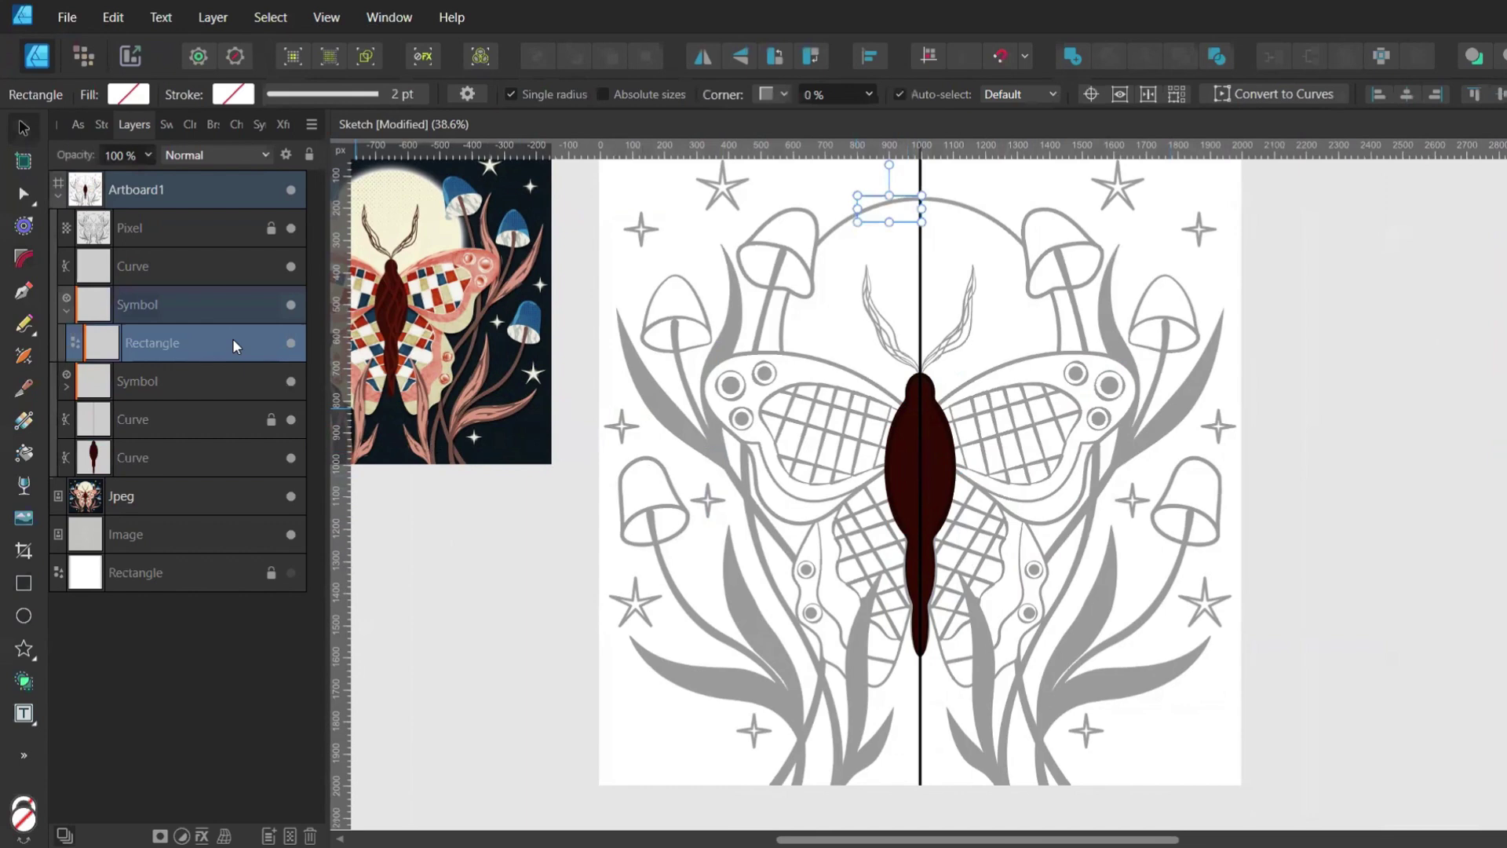
scroll(696, 390, "up", 2)
key("n")
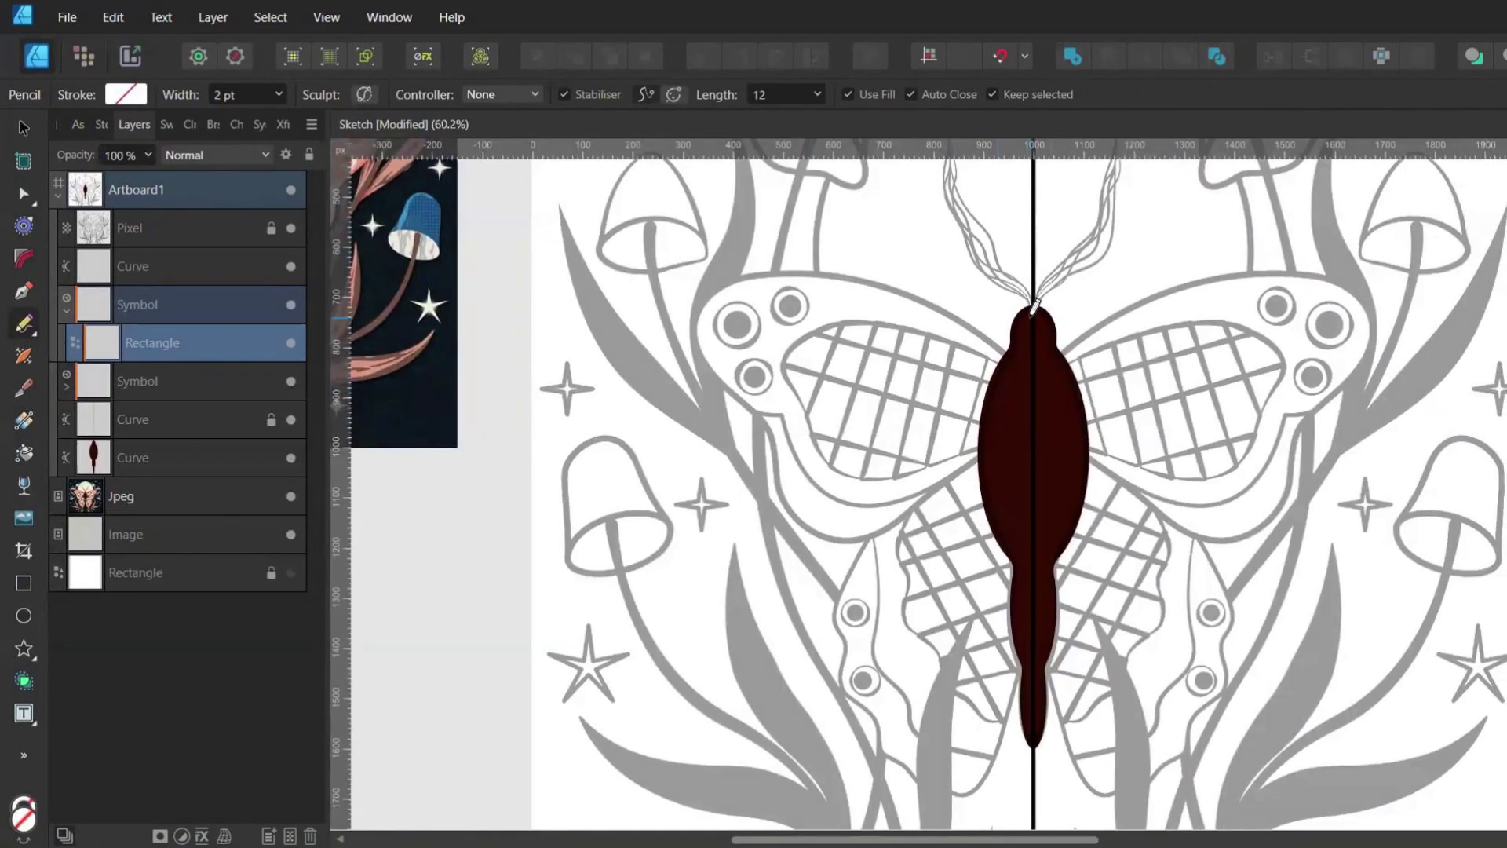
scroll(868, 250, "down", 2)
scroll(867, 250, "up", 1)
left_click(166, 124)
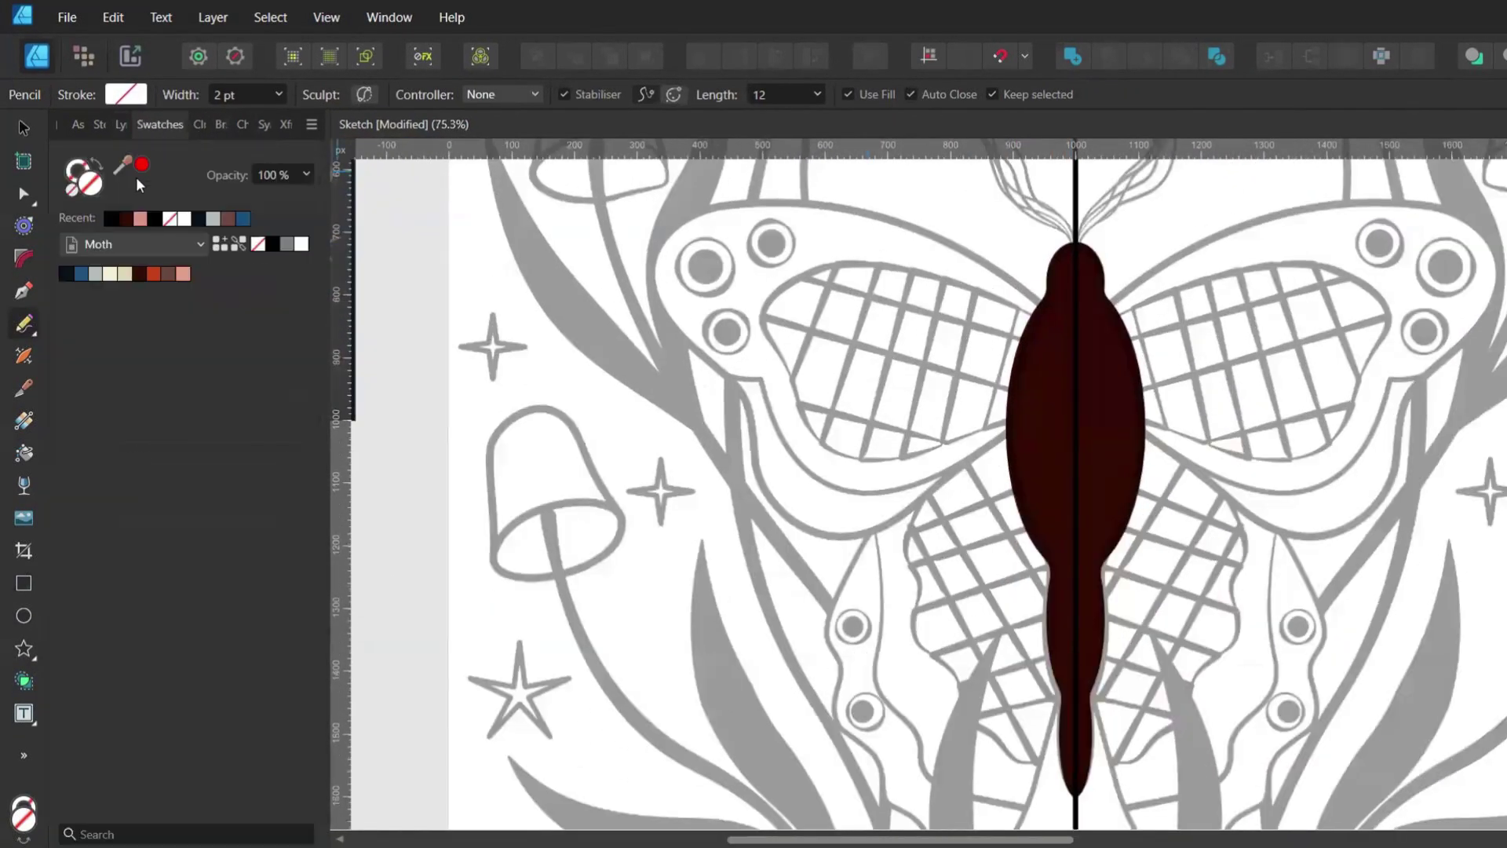
left_click(122, 124)
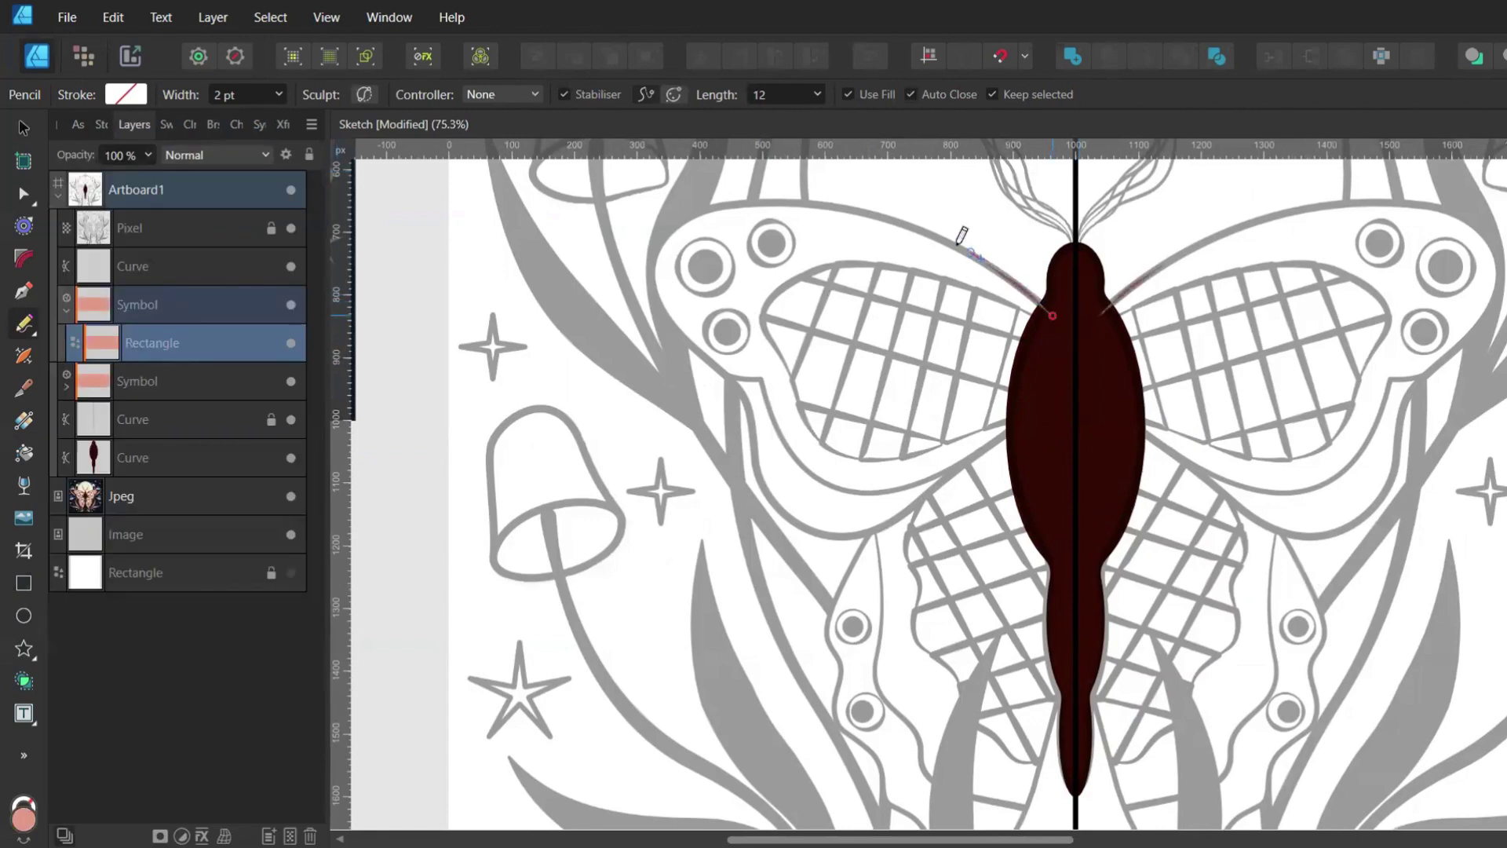
mouse_move(962, 235)
left_mouse_down()
mouse_move(839, 205)
mouse_move(752, 199)
mouse_move(672, 216)
mouse_move(653, 240)
mouse_move(646, 294)
mouse_move(662, 327)
mouse_move(737, 376)
mouse_move(804, 539)
mouse_move(888, 527)
mouse_move(1052, 377)
mouse_move(1057, 318)
left_mouse_up()
Refine the nodes and curve handles of the upper wing so its outline follows the sketch
key("a")
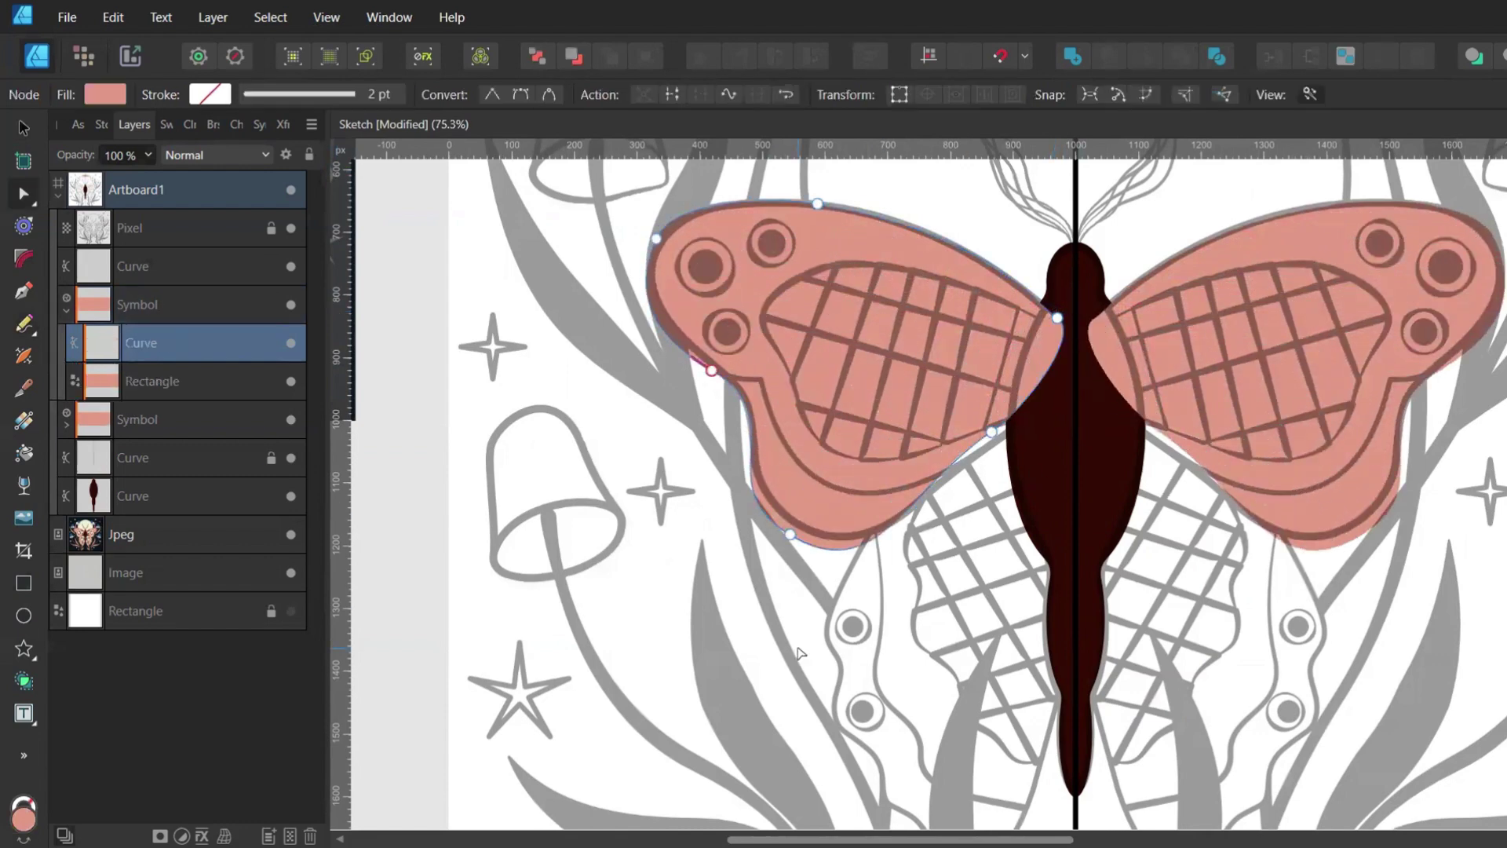
scroll(800, 604, "up", 3)
left_click_drag(780, 467, 792, 447)
scroll(794, 449, "up", 2)
scroll(808, 322, "down", 1)
left_click_drag(1101, 376, 1124, 377)
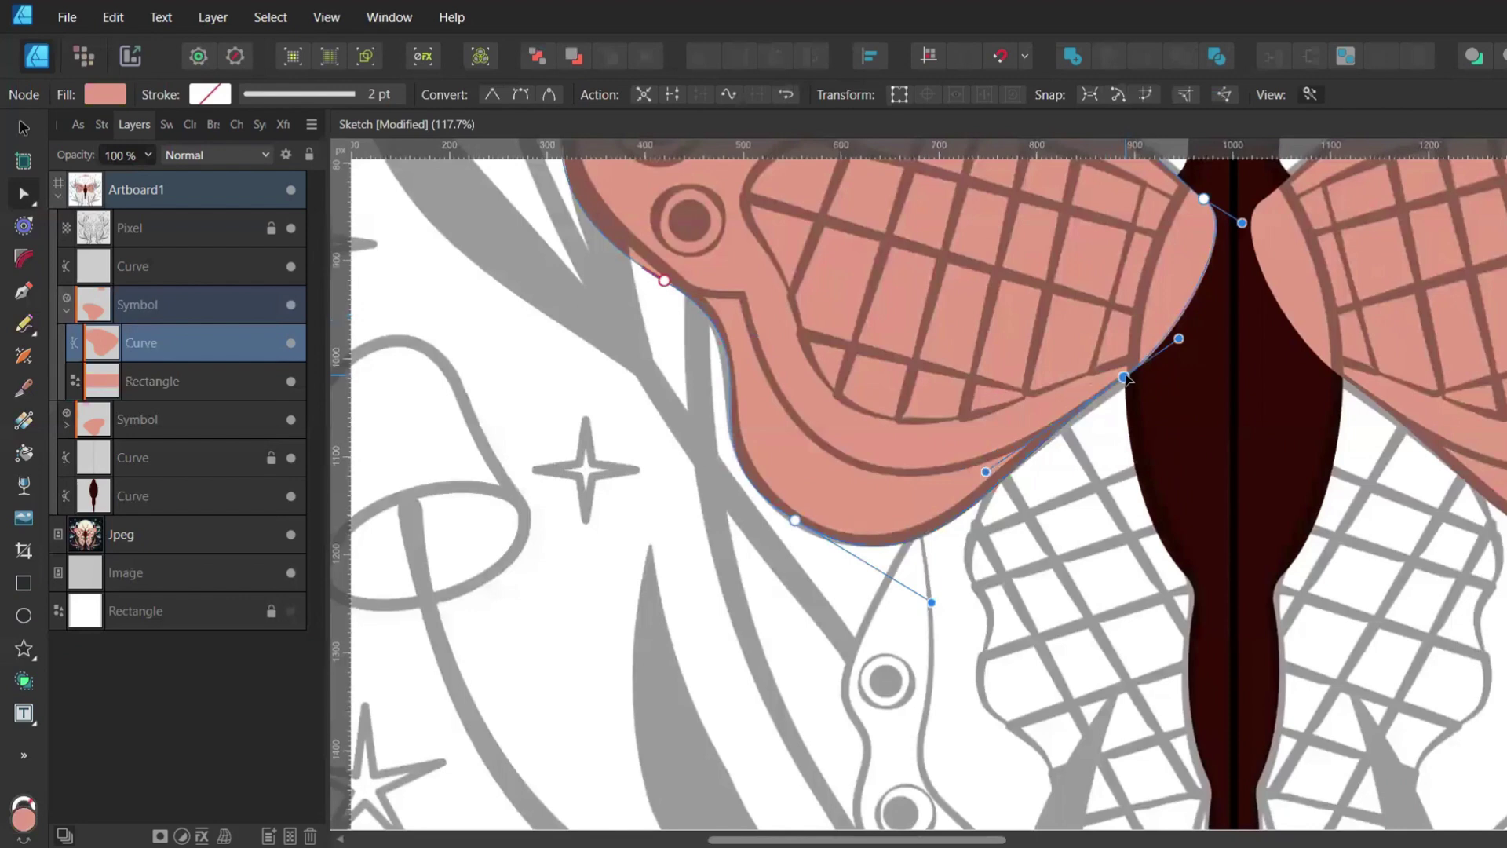
scroll(1124, 377, "up", 2)
left_click_drag(664, 468, 660, 449)
left_click(579, 263)
left_click_drag(550, 354, 562, 310)
scroll(562, 309, "down", 1)
left_click(471, 299)
Move the moth's body curve above both wing symbols in the layer order and save the document
left_click(67, 311)
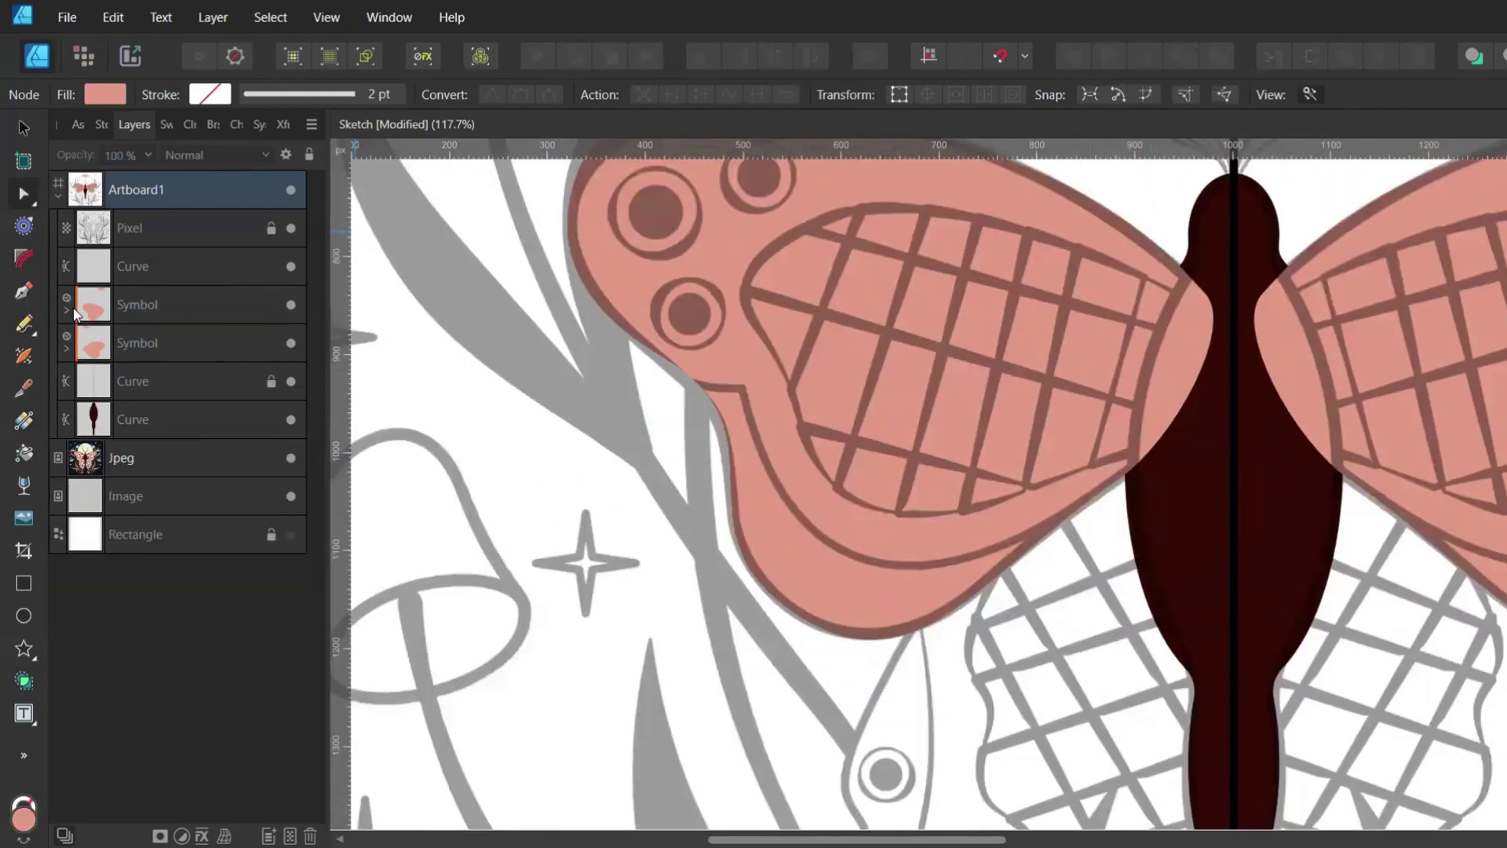
left_click_drag(106, 424, 159, 297)
left_click(450, 330)
key("ctrl+s")
Trace the lower left wing with the Pencil inside the symbol, above its rectangle, filled with the beige Moth swatch
scroll(469, 361, "down", 5)
left_click(67, 347)
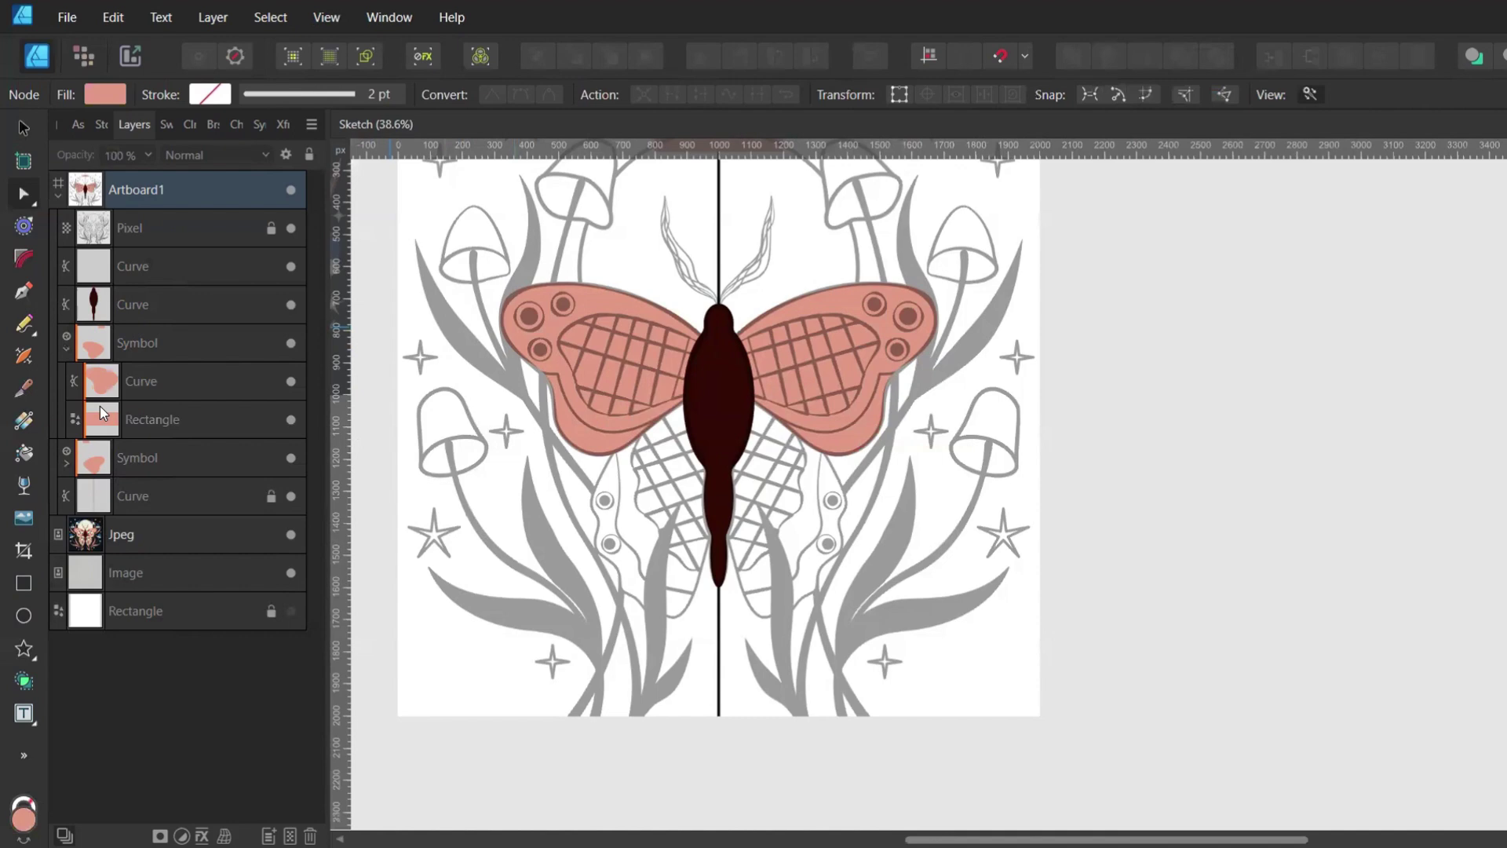
left_click(100, 407)
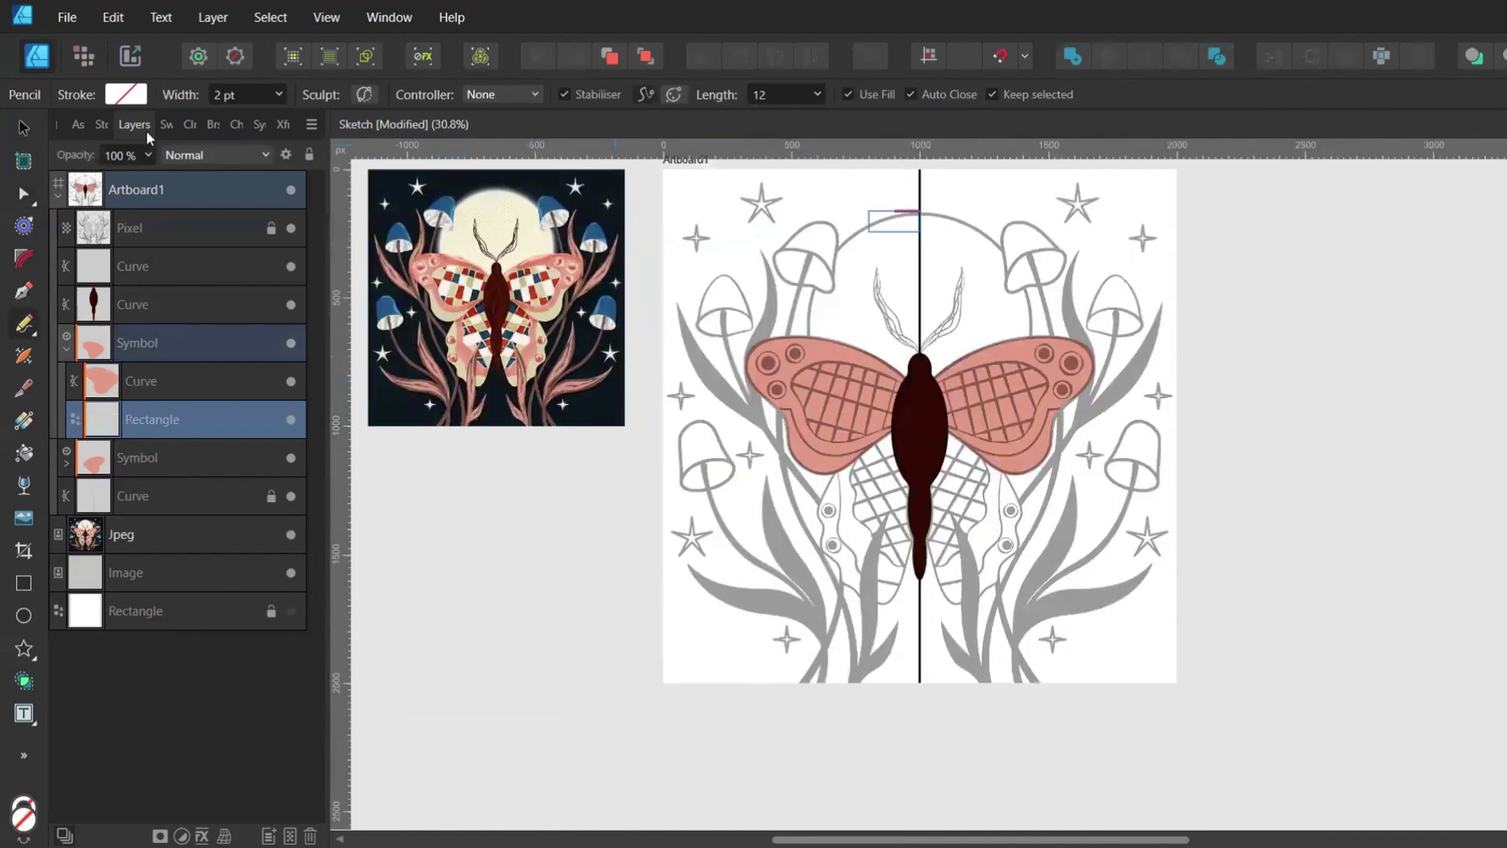
left_click(161, 124)
scroll(980, 276, "up", 2)
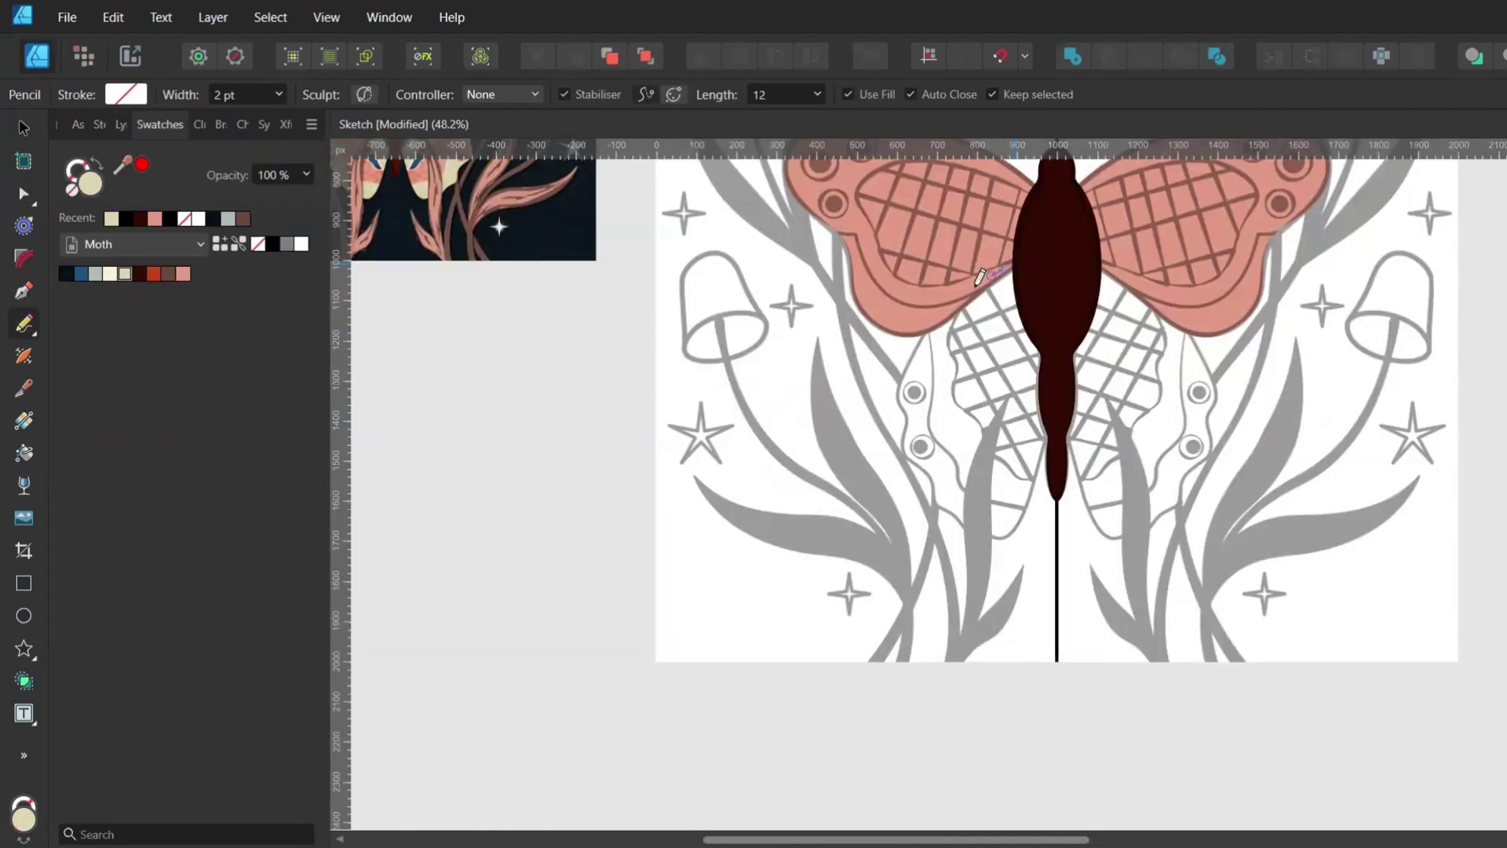
mouse_move(980, 276)
left_mouse_down()
mouse_move(905, 421)
mouse_move(956, 518)
mouse_move(1011, 542)
mouse_move(1037, 478)
mouse_move(1045, 320)
mouse_move(1022, 253)
left_mouse_up()
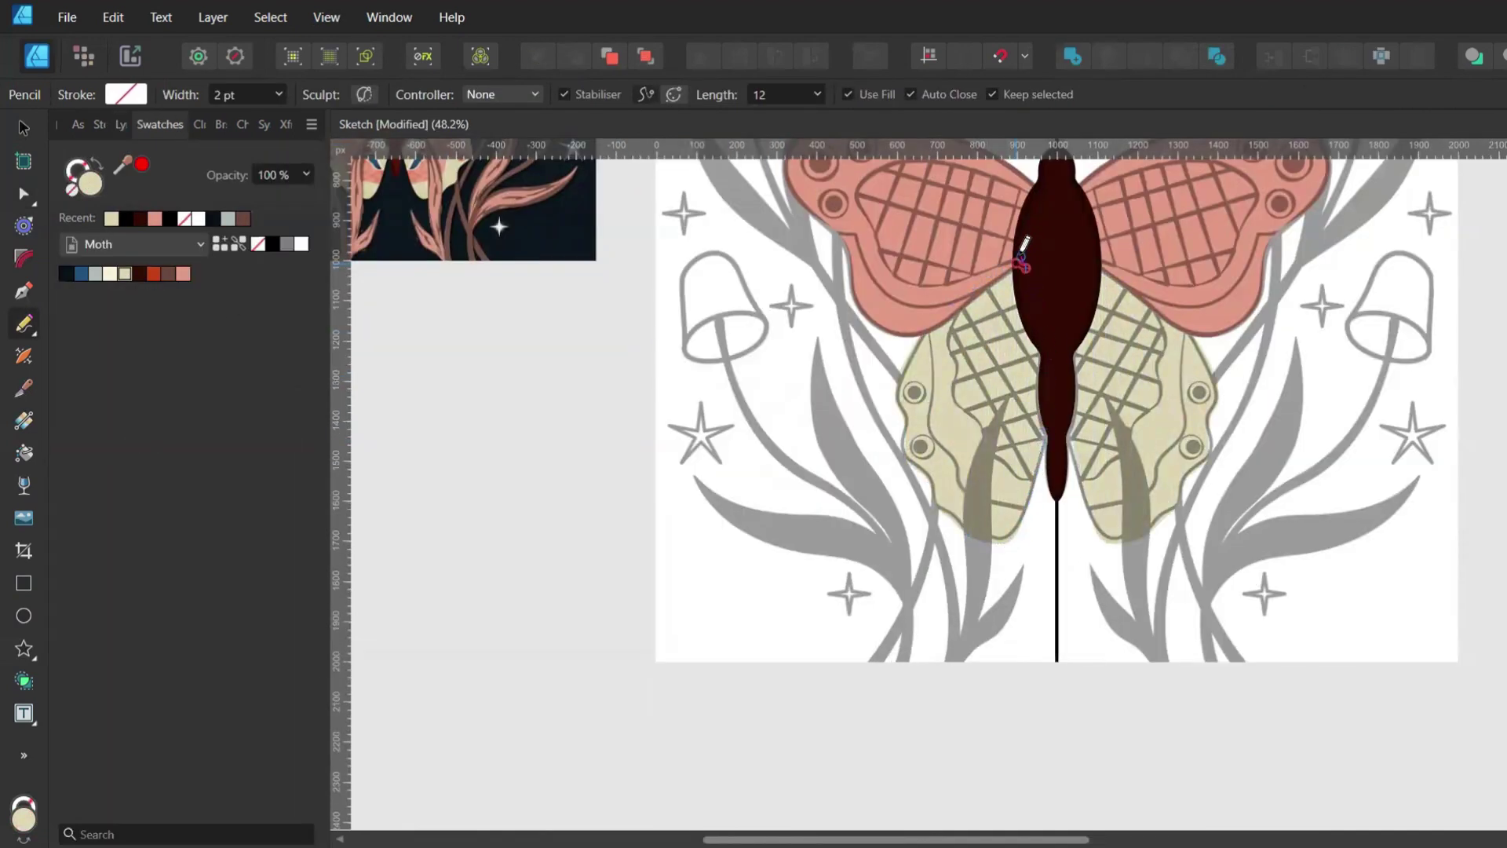
Refine the lower wing's nodes so its scalloped outer edge and lower tip follow the sketch
scroll(844, 441, "up", 6)
key("a")
left_click_drag(946, 409, 956, 367)
left_click_drag(964, 312, 810, 313)
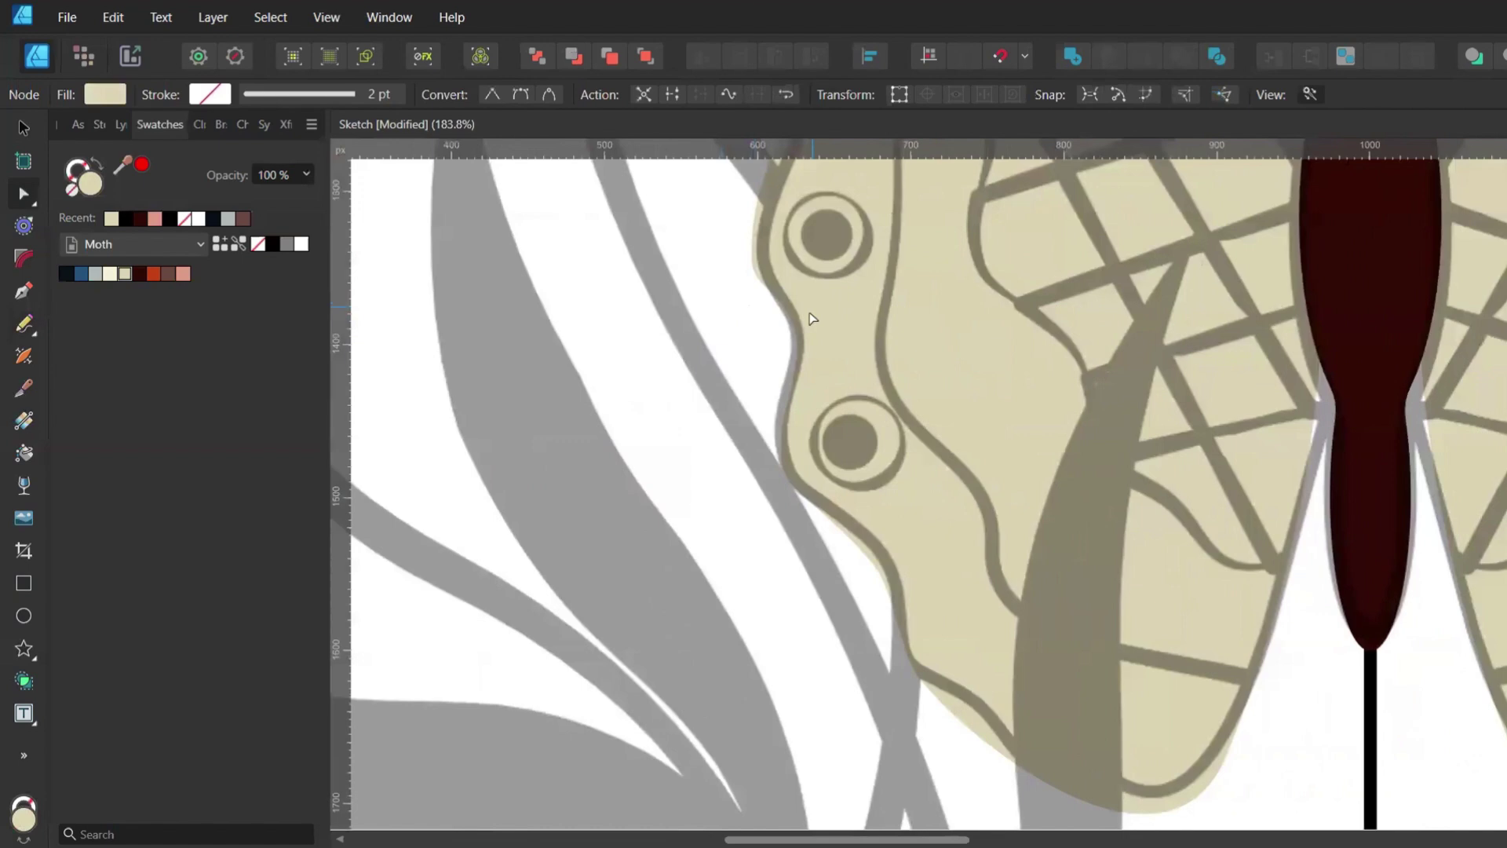
scroll(809, 312, "down", 1)
left_click_drag(837, 433, 844, 424)
scroll(885, 474, "down", 1)
left_click_drag(970, 543, 978, 518)
scroll(1177, 611, "down", 2)
left_click(1209, 579)
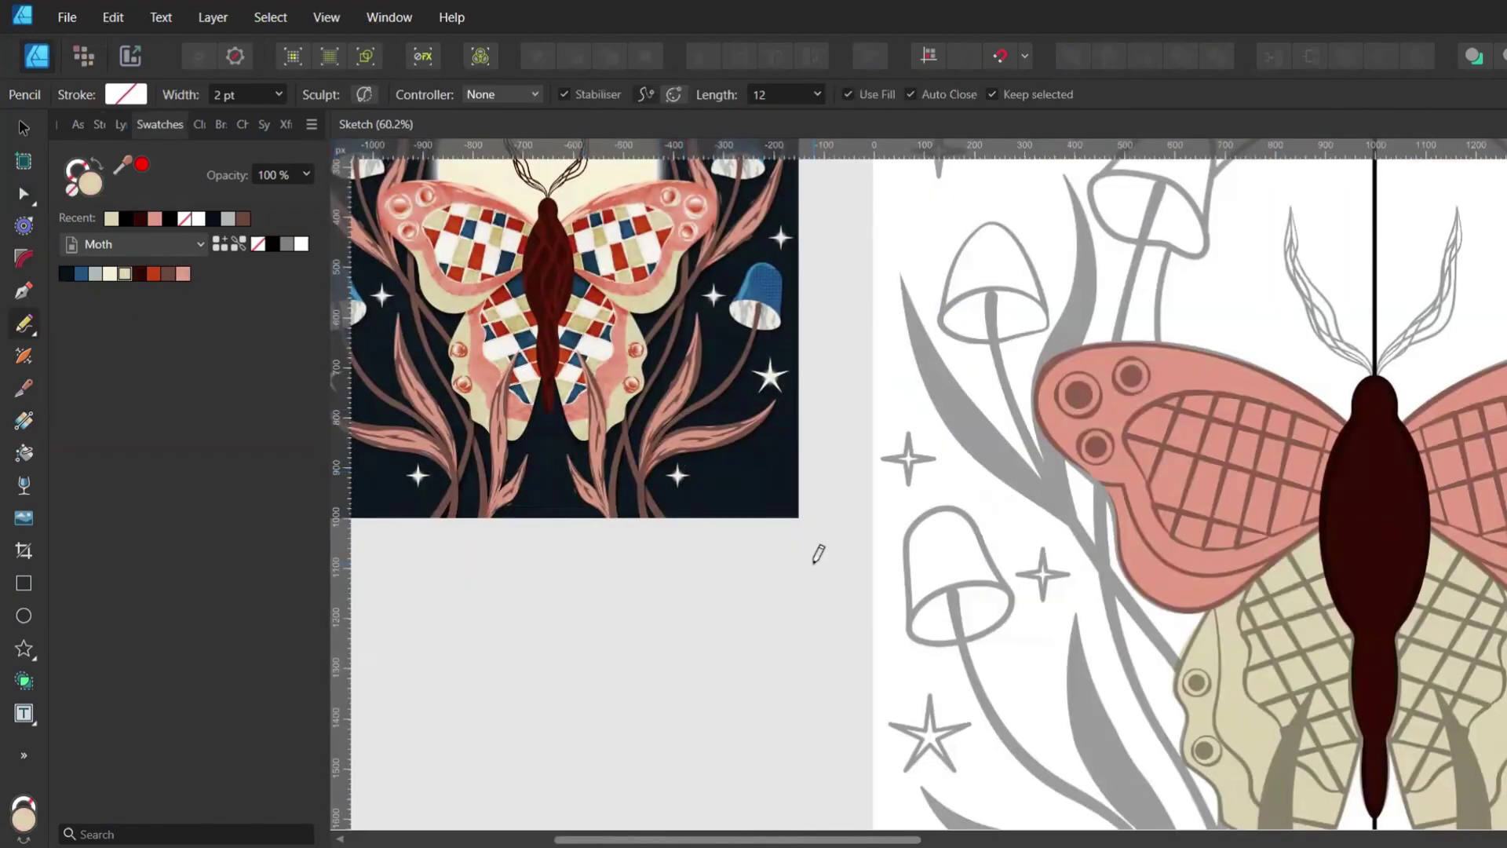
Draw a beige shape with the Pen for the upper wing's lower border and clip it inside the pink wing curve
key("p")
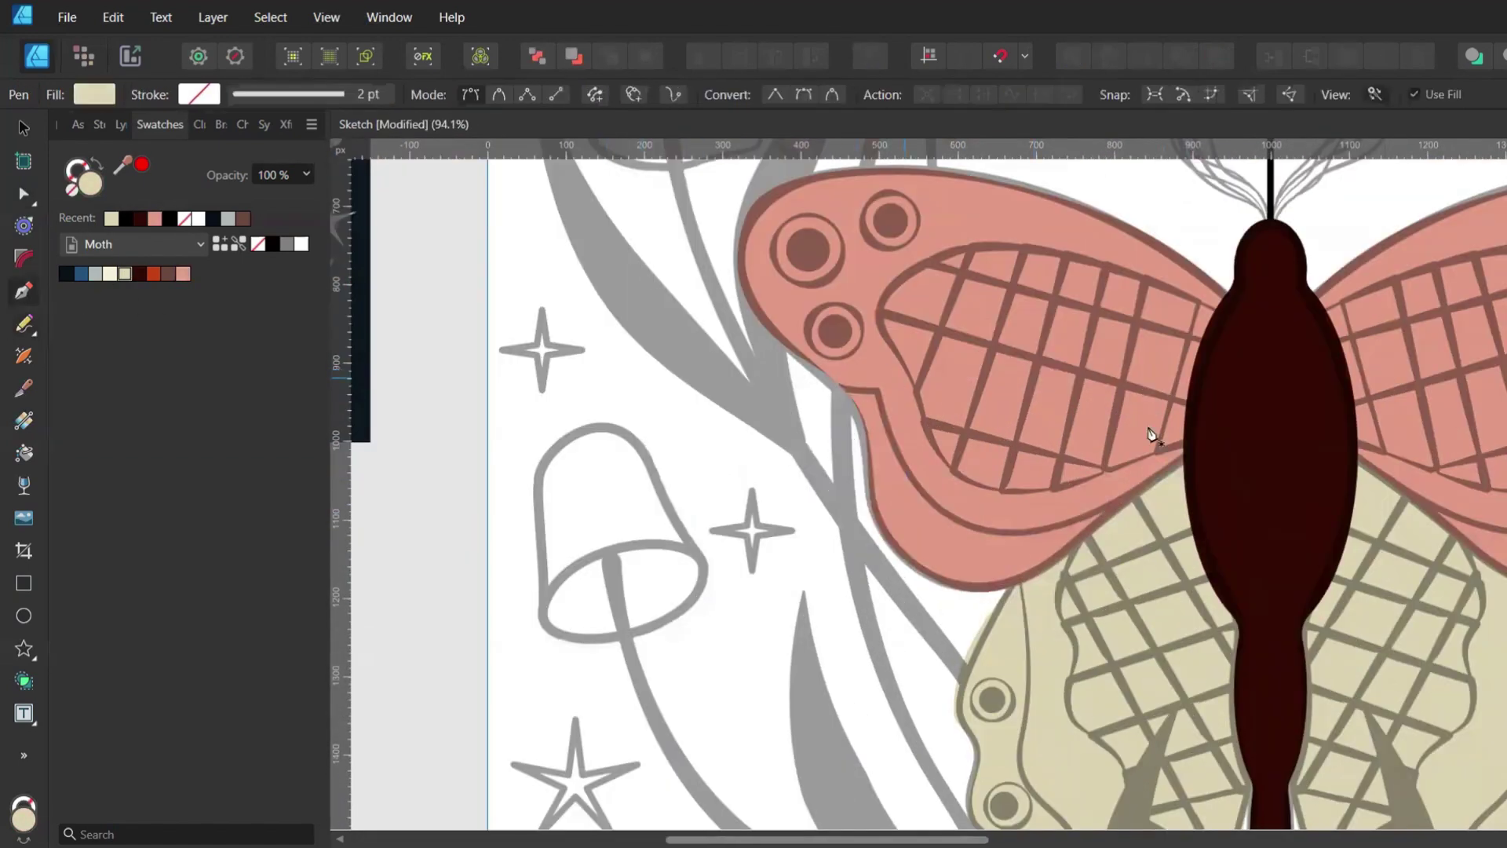
scroll(1151, 431, "up", 2)
left_click(1201, 587)
left_click_drag(881, 536, 837, 250)
left_click(880, 534, "alt")
left_click_drag(814, 530, 737, 510)
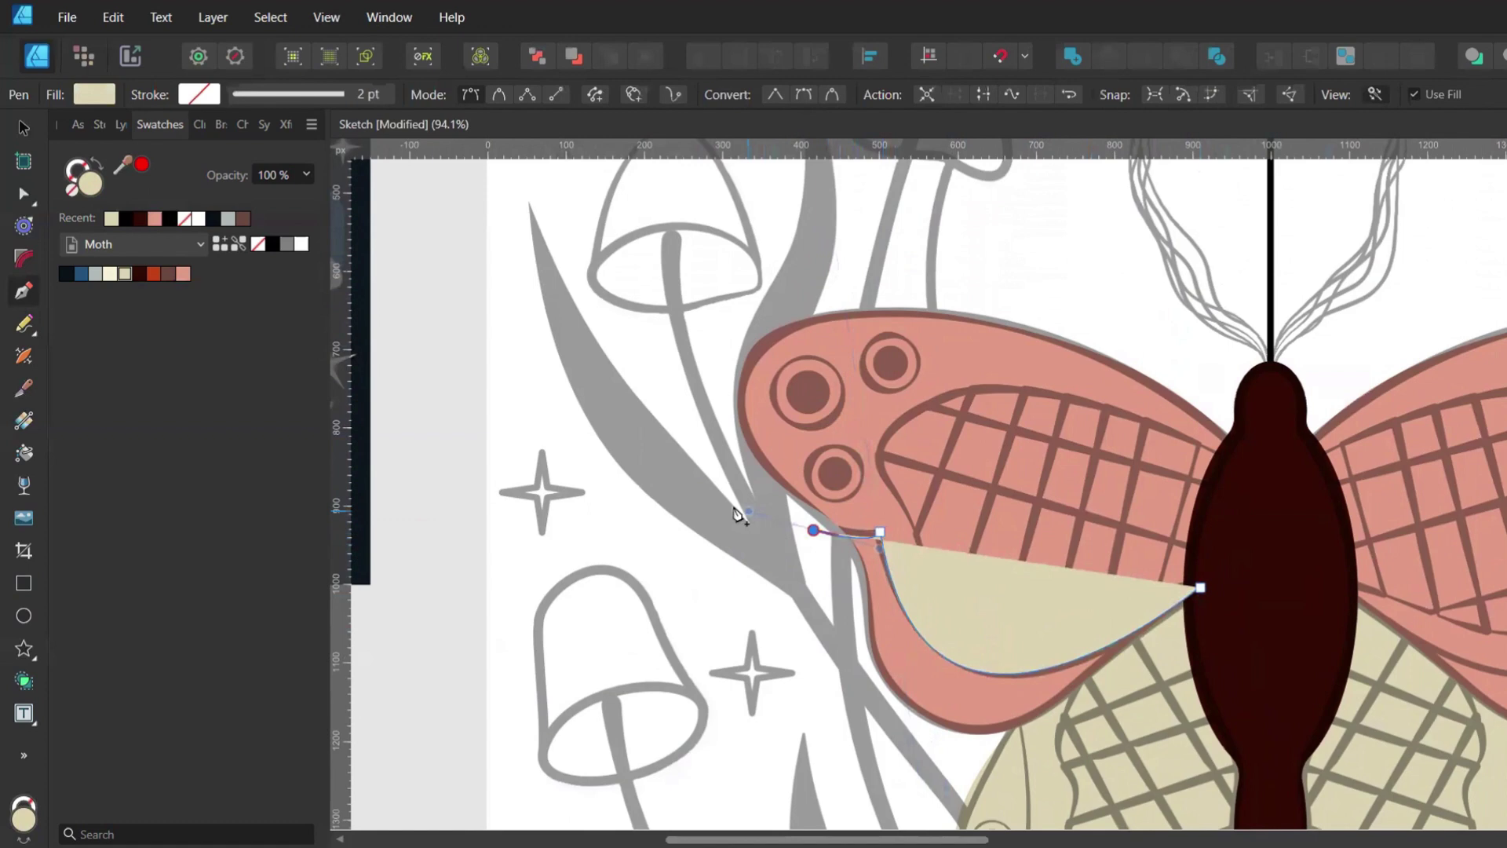
left_click(863, 755)
left_click(1058, 788)
left_click(1200, 587)
left_click_drag(157, 228, 175, 422)
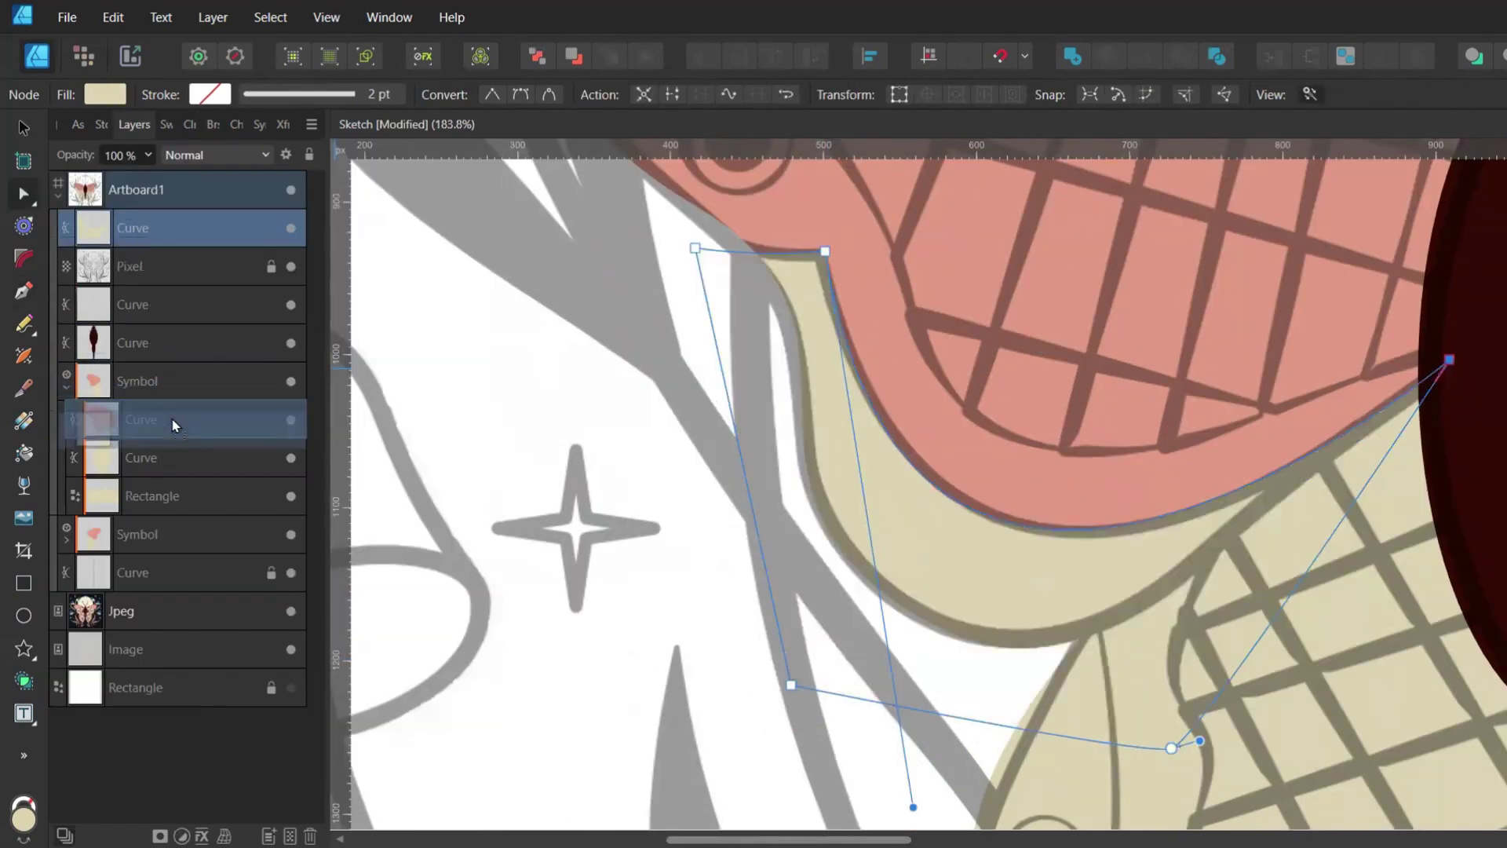
left_click_drag(695, 248, 678, 232)
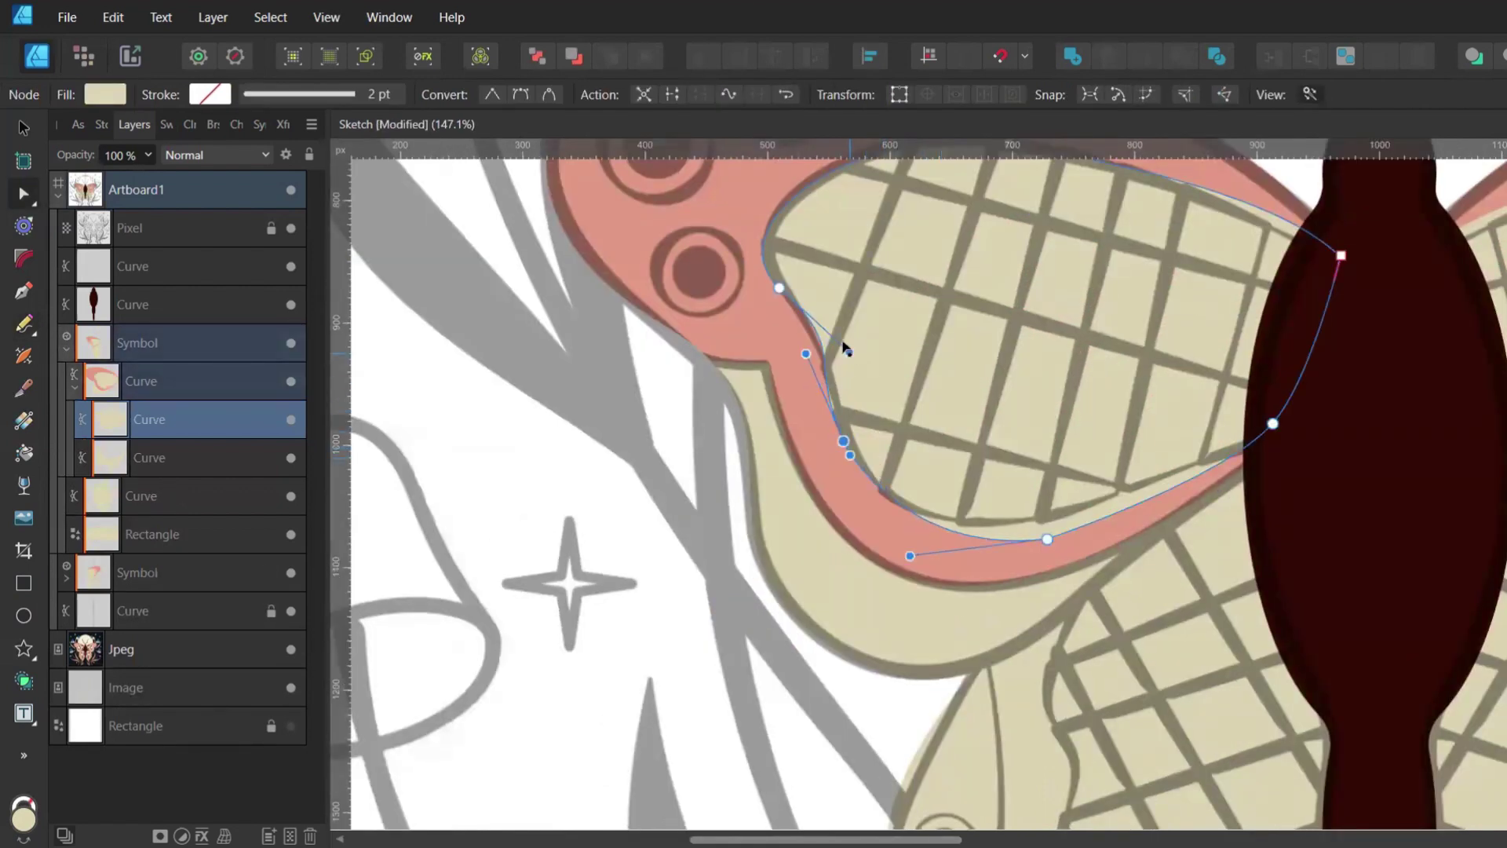
Adjust the nodes and handles of the beige inner panel on the upper wing to match the sketched grid's outline
left_click_drag(845, 441, 853, 443)
left_click_drag(1047, 540, 1038, 523)
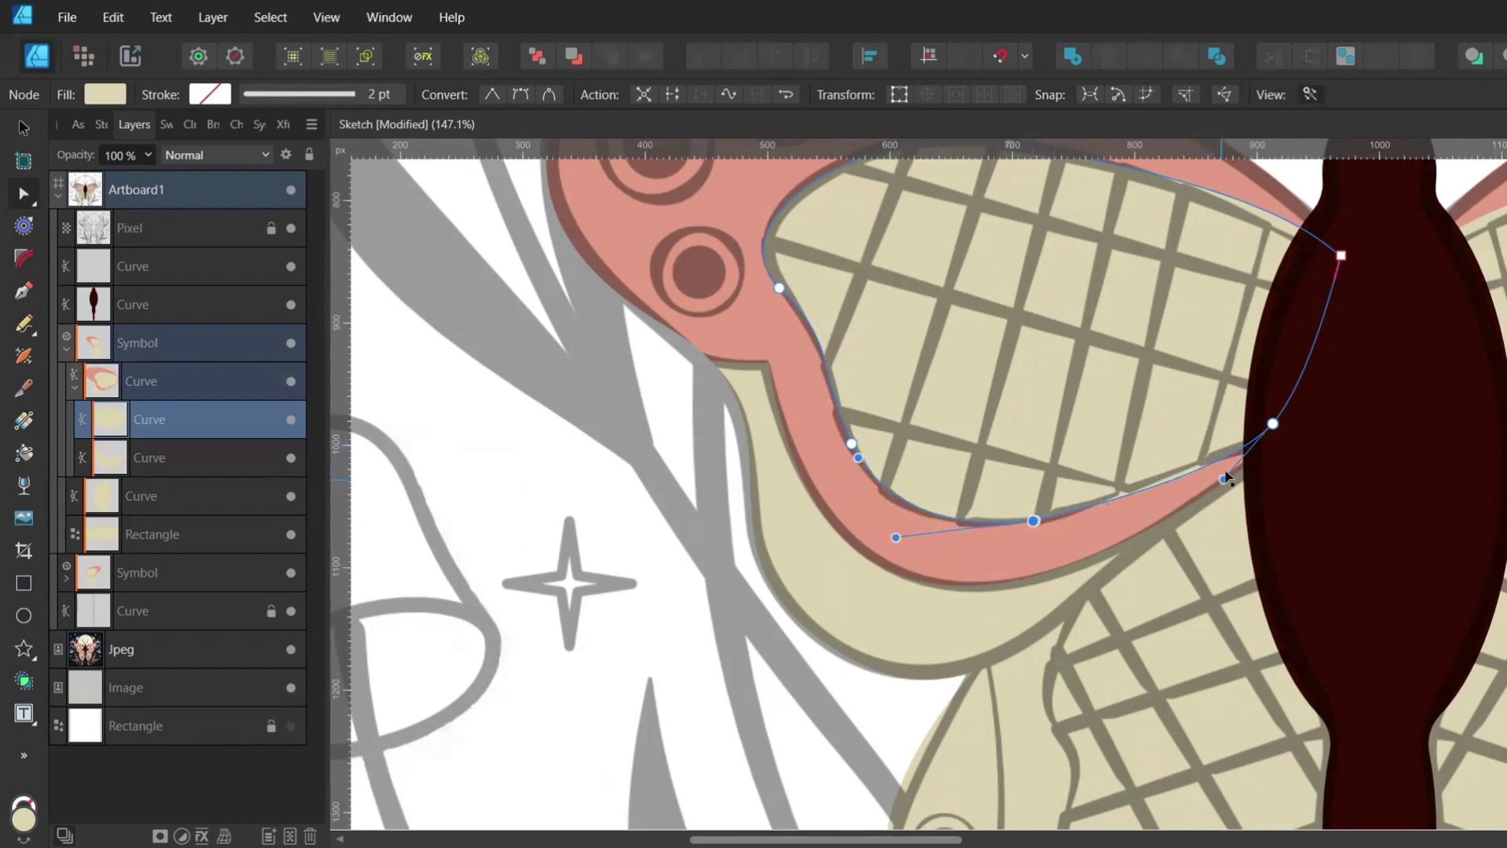
left_click_drag(1225, 477, 1223, 460)
scroll(1190, 445, "down", 1)
left_click_drag(1308, 293, 1308, 305)
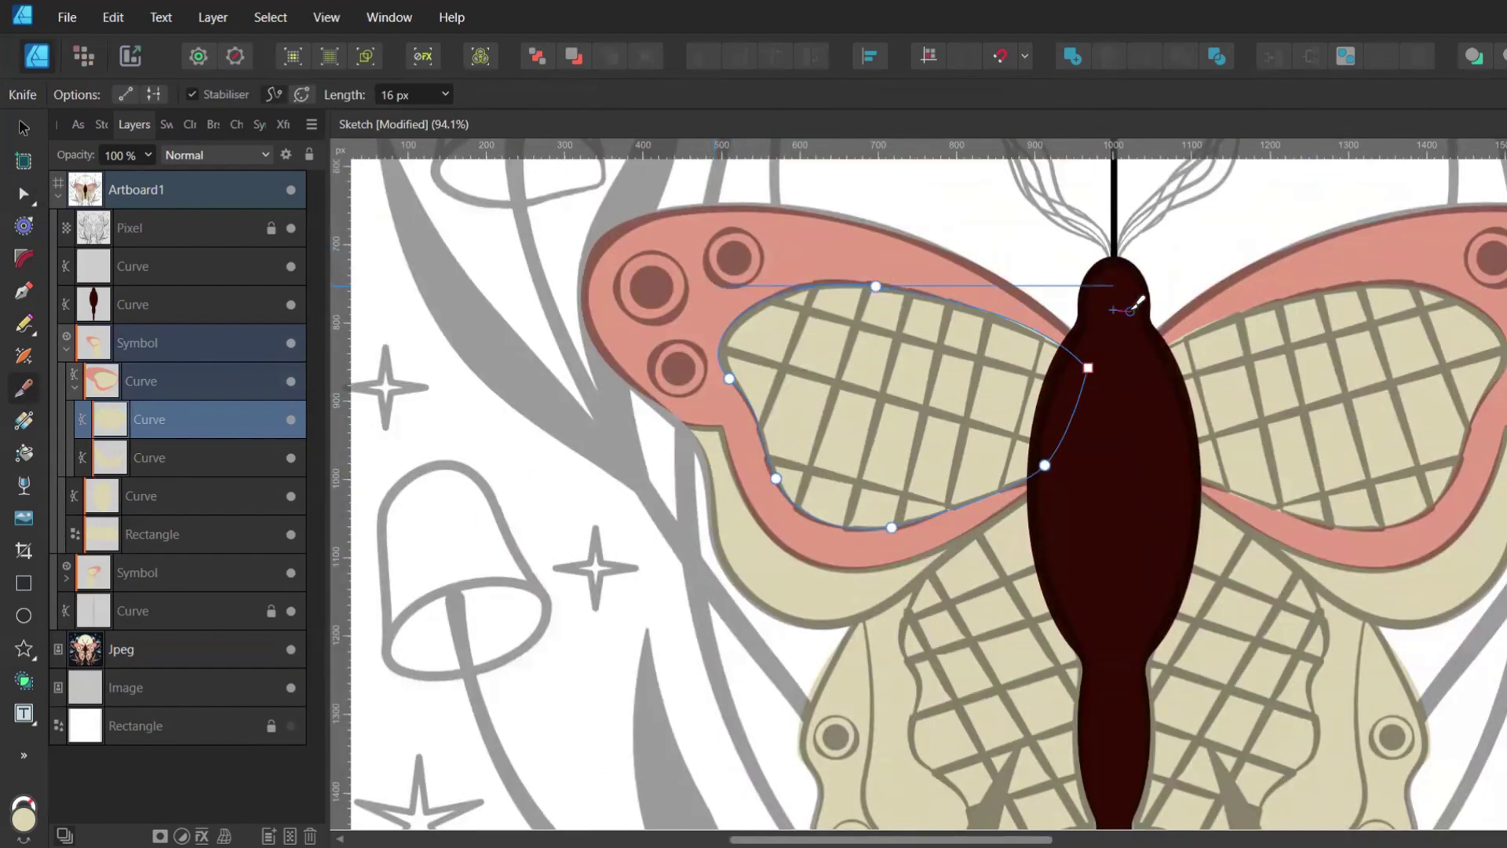
Slice the upper wing's inner panel lengthwise along the three sketched lines with the Knife, and select the four resulting pieces
mouse_move(1130, 310)
left_mouse_down()
mouse_move(1108, 410)
mouse_move(702, 369)
left_mouse_up()
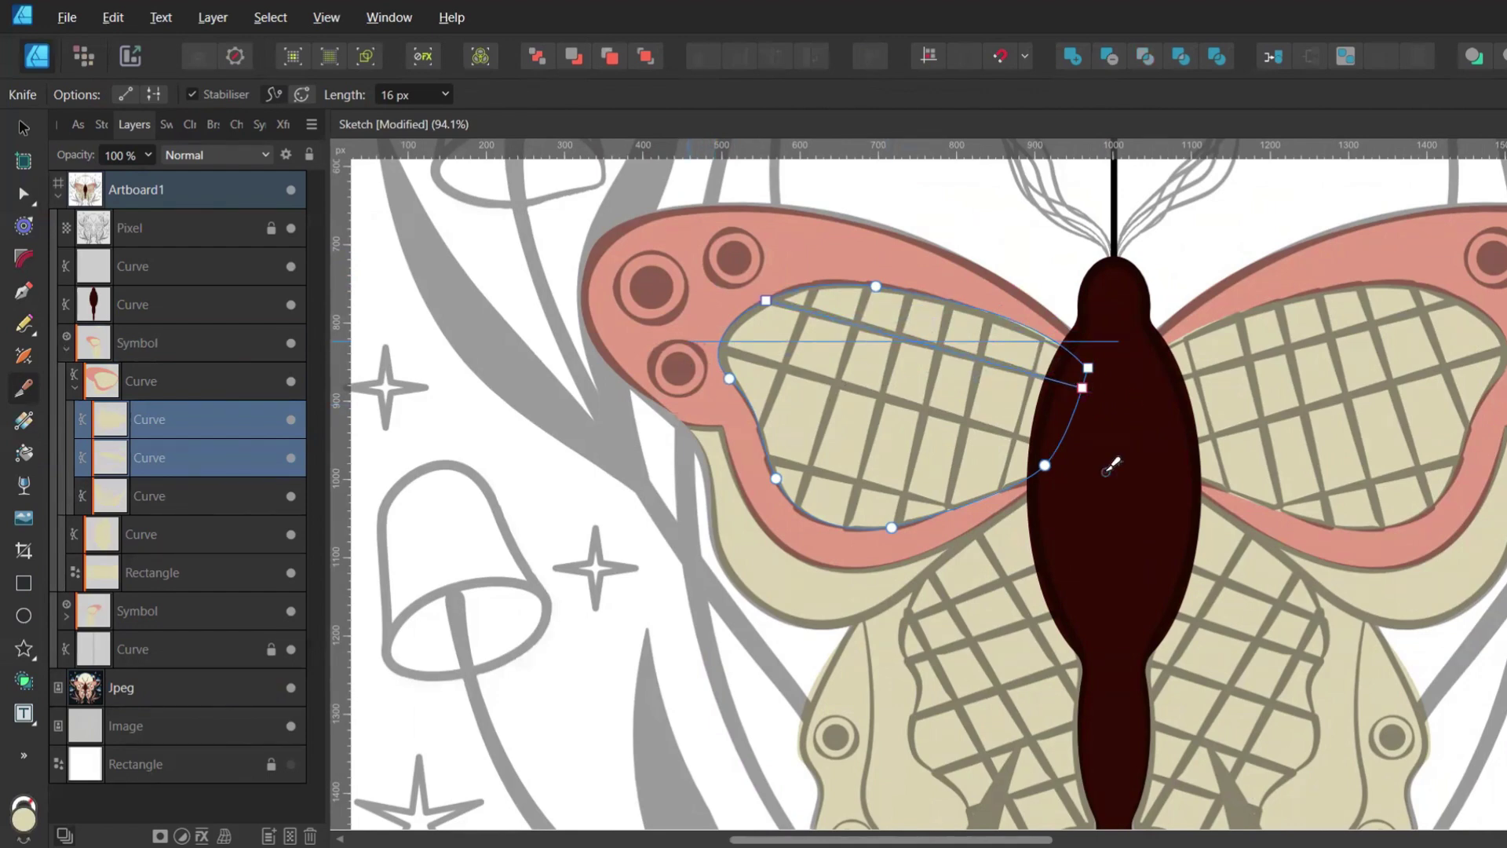
mouse_move(1107, 471)
left_mouse_down()
mouse_move(1100, 456)
mouse_move(1032, 546)
left_mouse_up()
key("v")
left_click(151, 575, "shift")
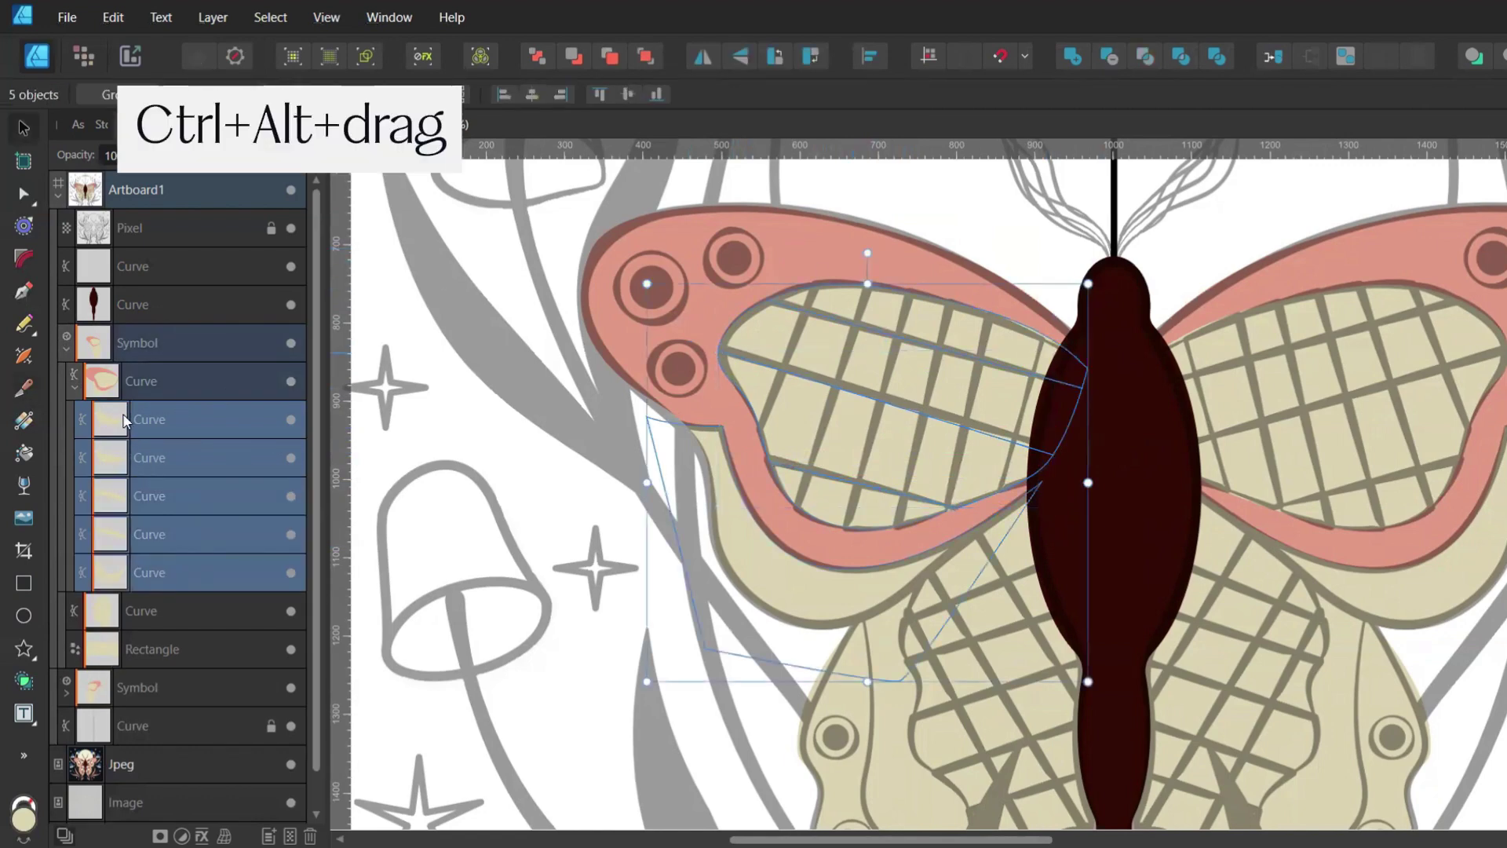
left_click(122, 540, "shift")
left_click(289, 417)
left_click(289, 418)
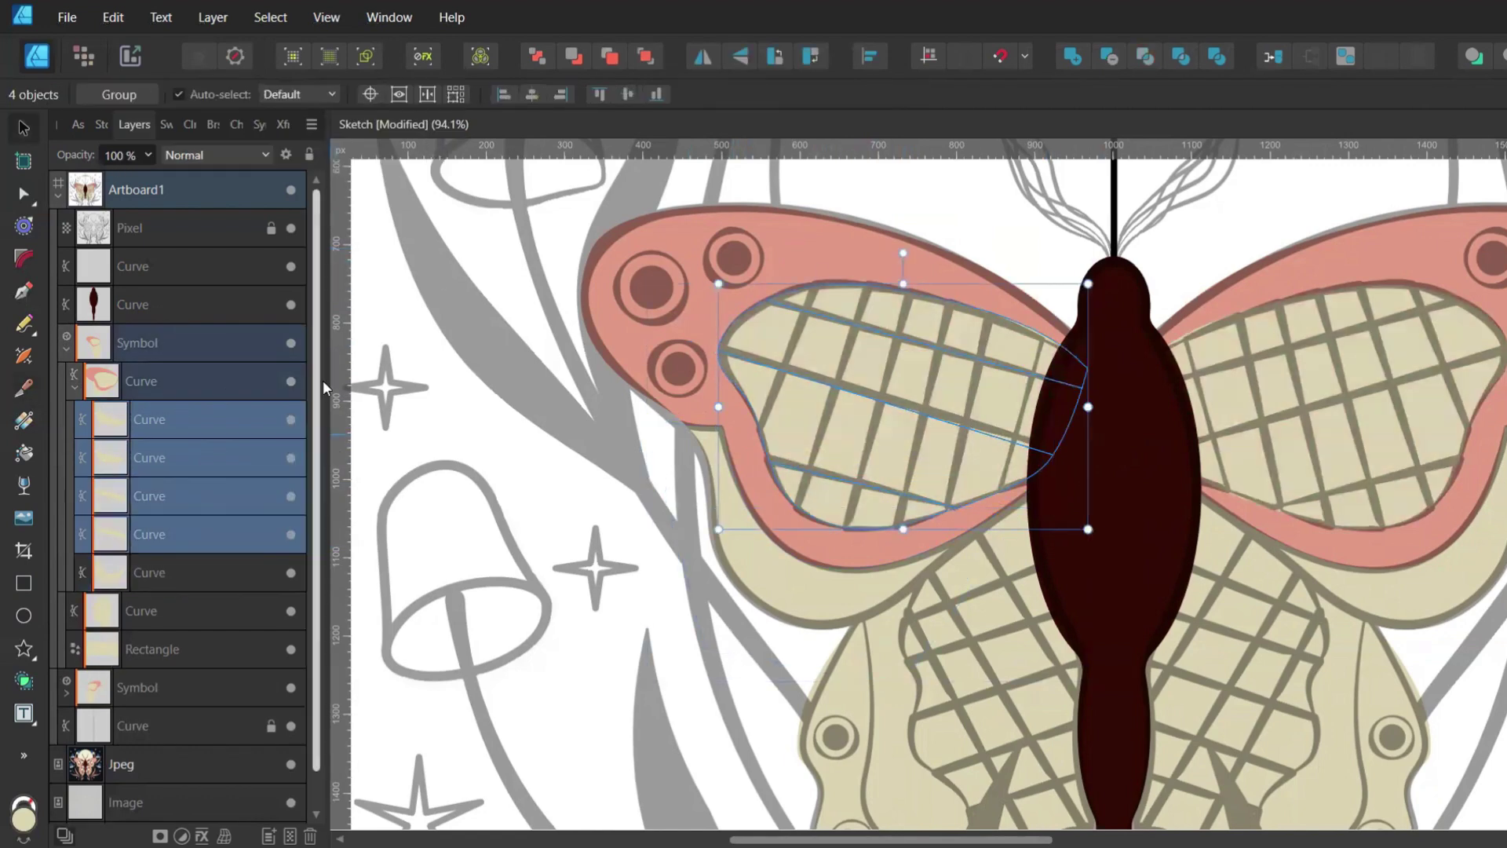
Fill the four panel pieces with the dark navy Moth swatch and cut them crosswise along the line nearest the wing tip
key("k")
left_click(166, 124)
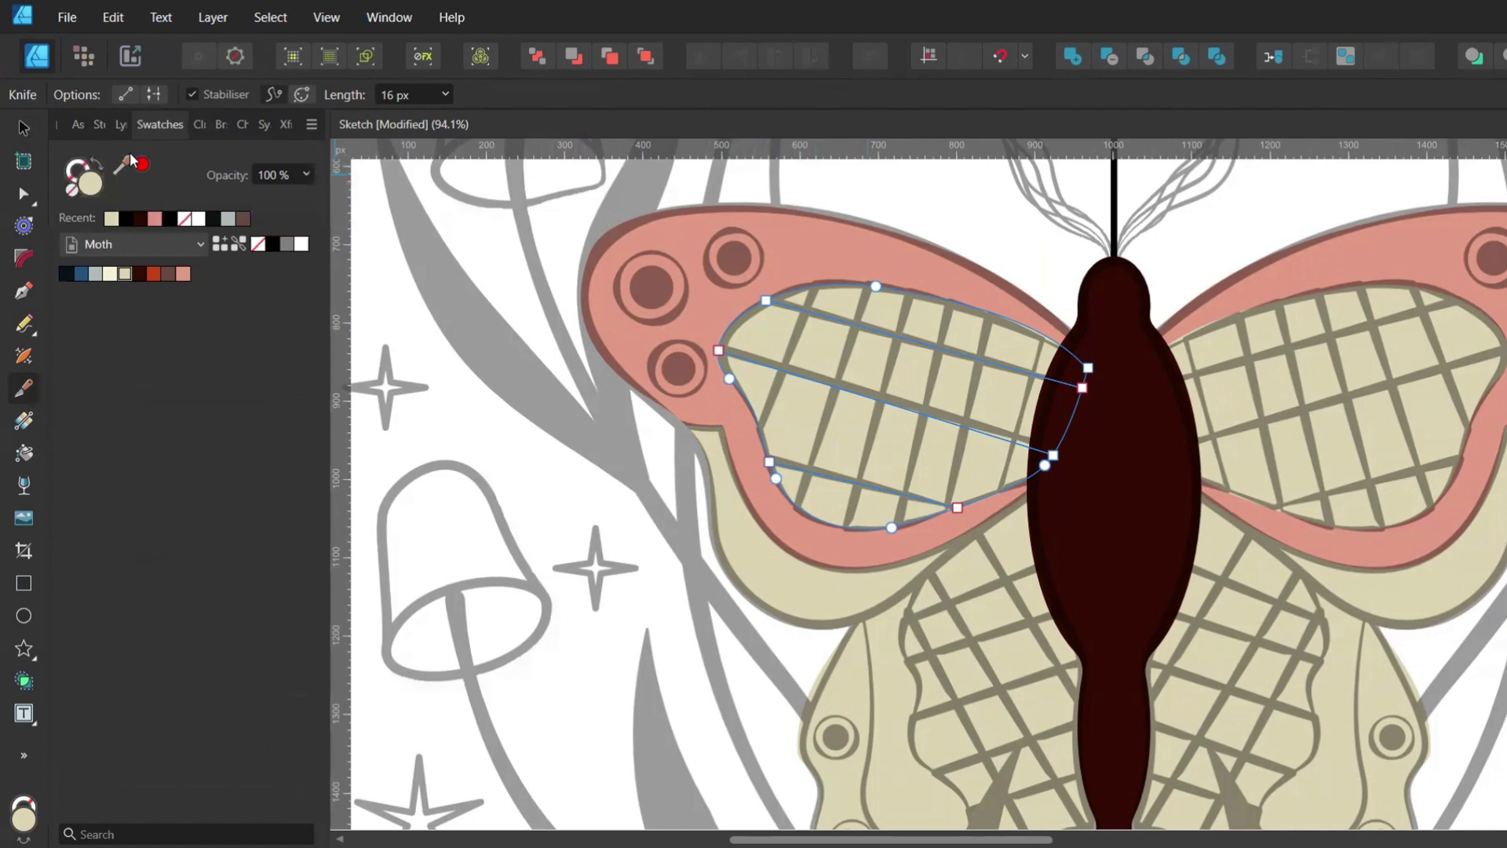
left_click(67, 276)
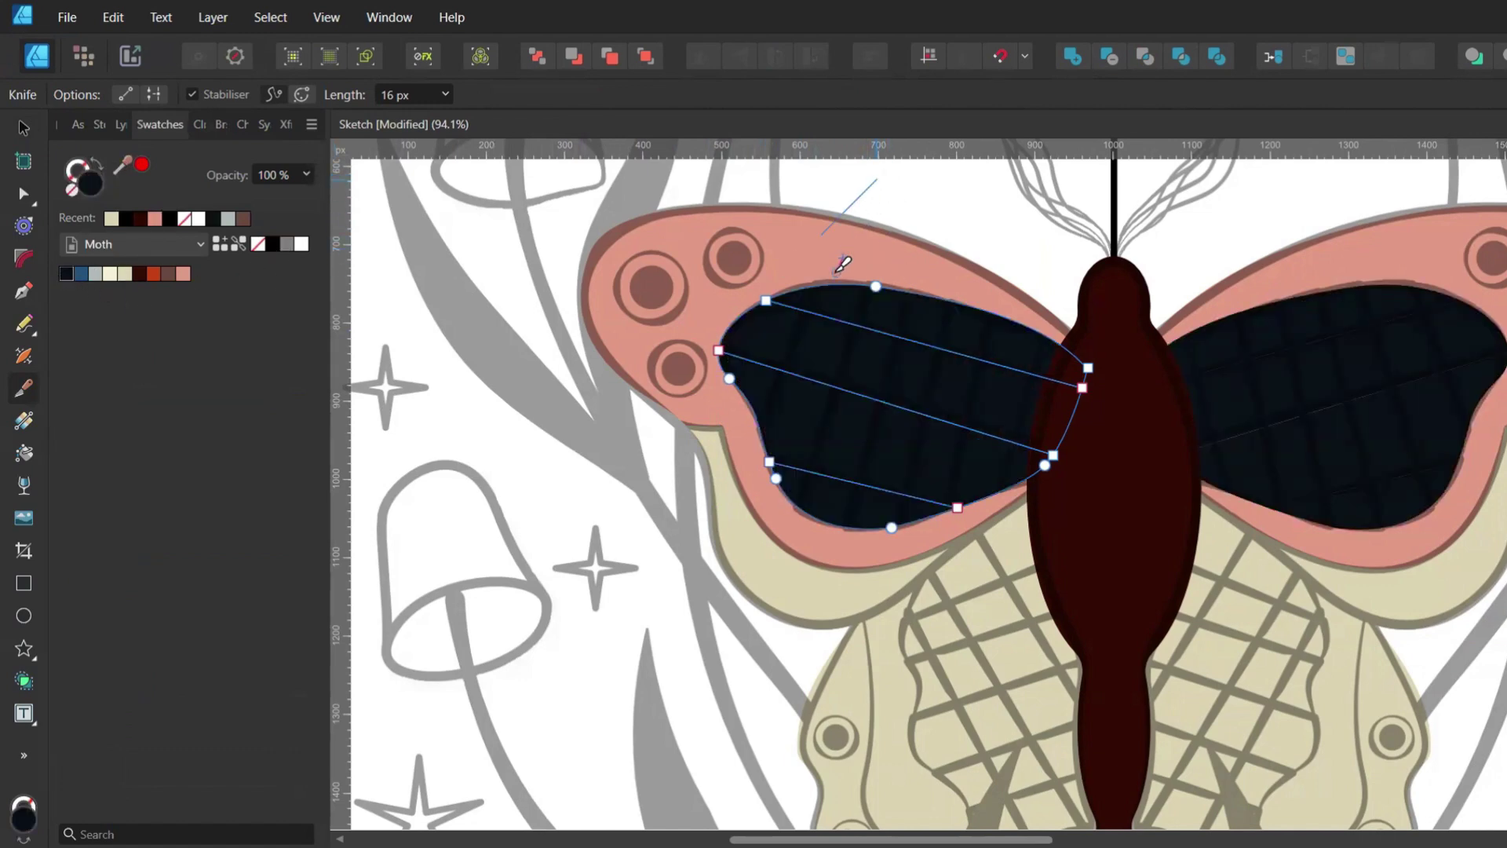
left_click_drag(676, 459, 741, 497)
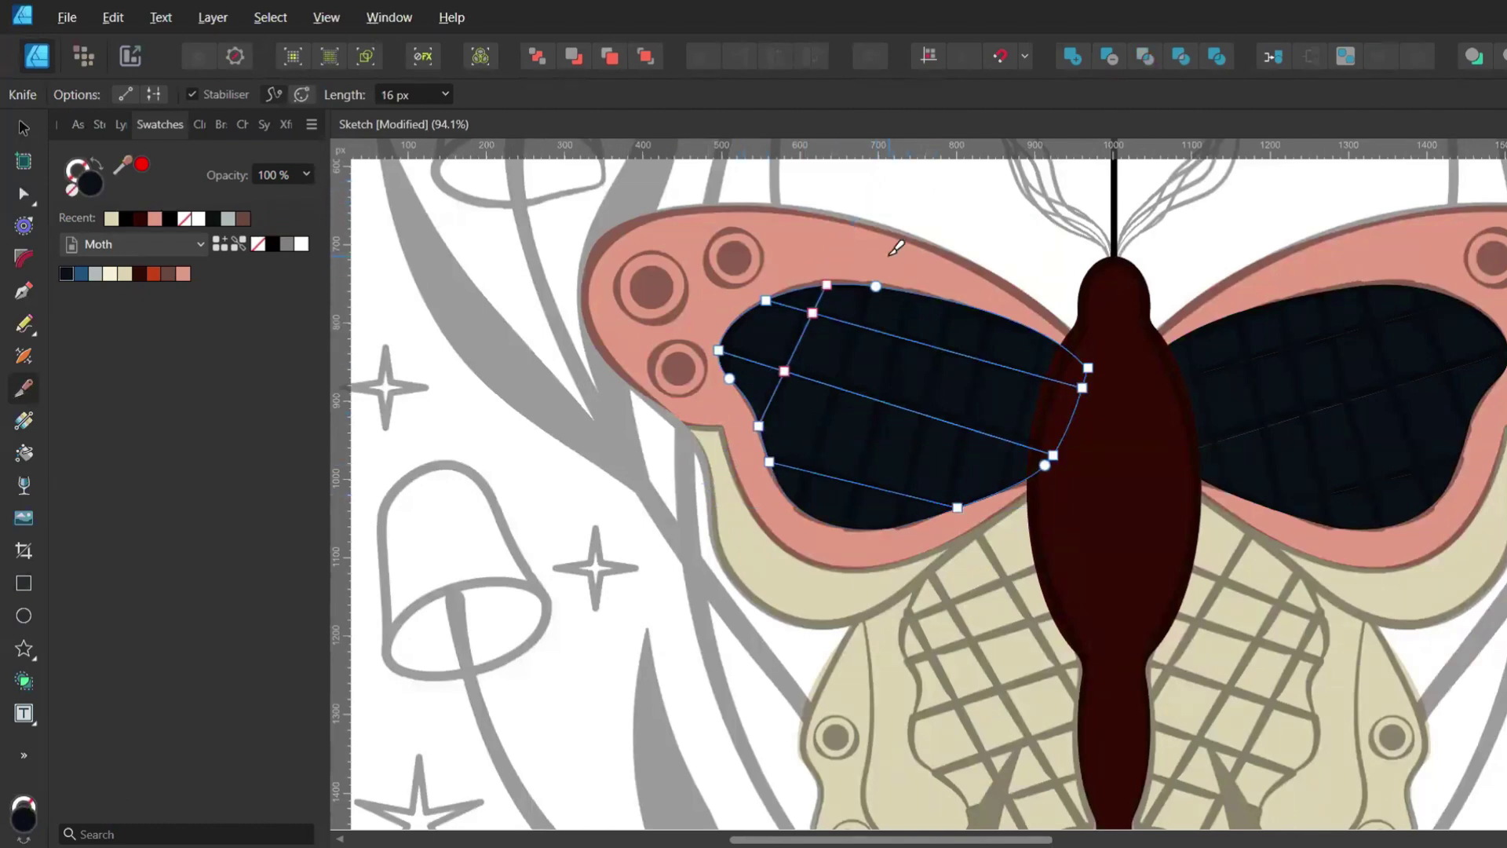
mouse_move(831, 509)
left_mouse_down()
mouse_move(793, 520)
mouse_move(787, 532)
mouse_move(810, 540)
left_mouse_up()
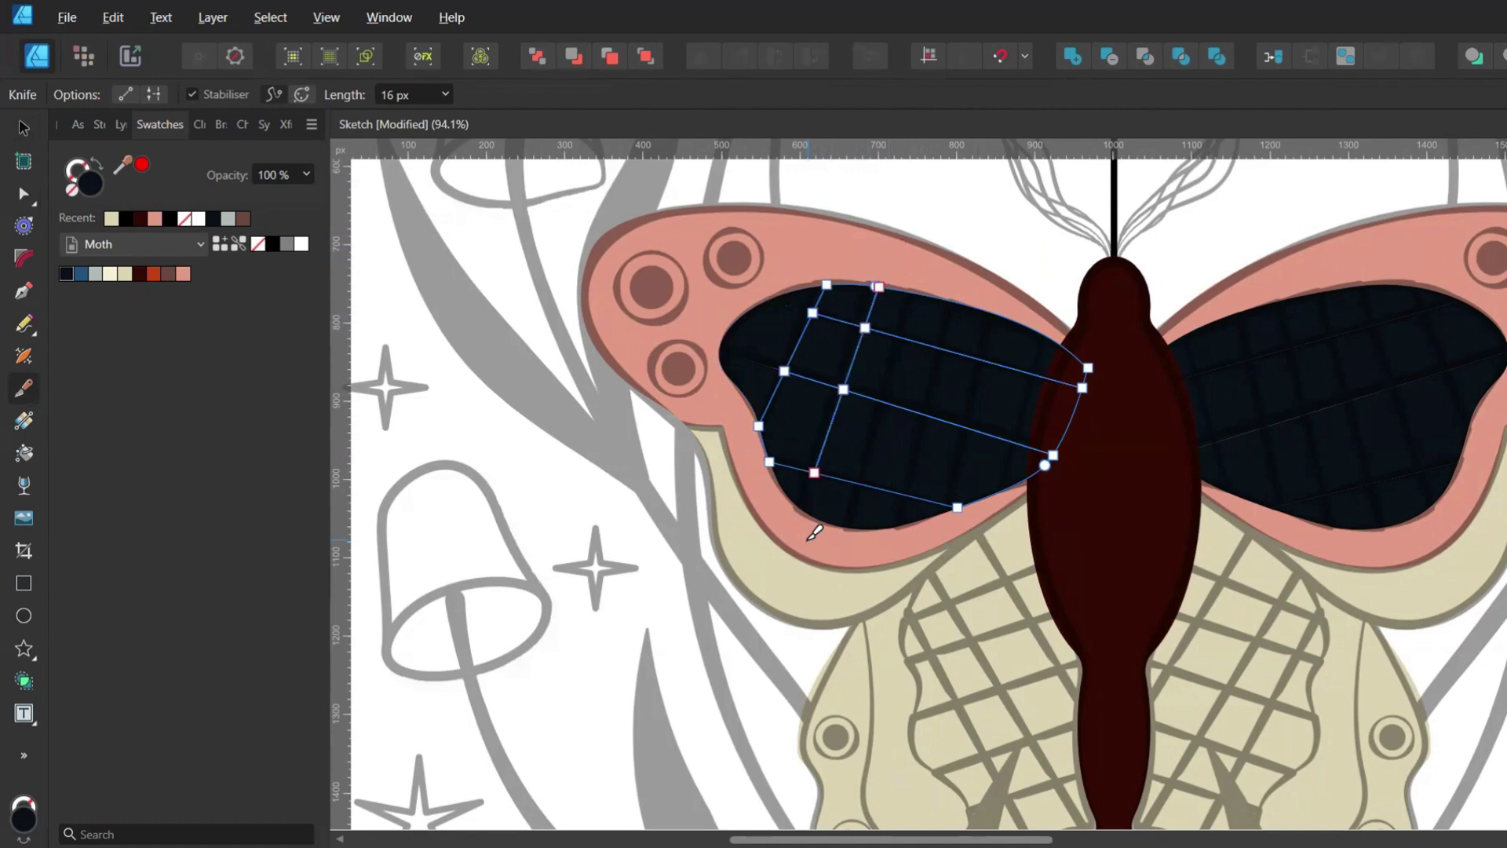
key("ctrl+z")
key("a")
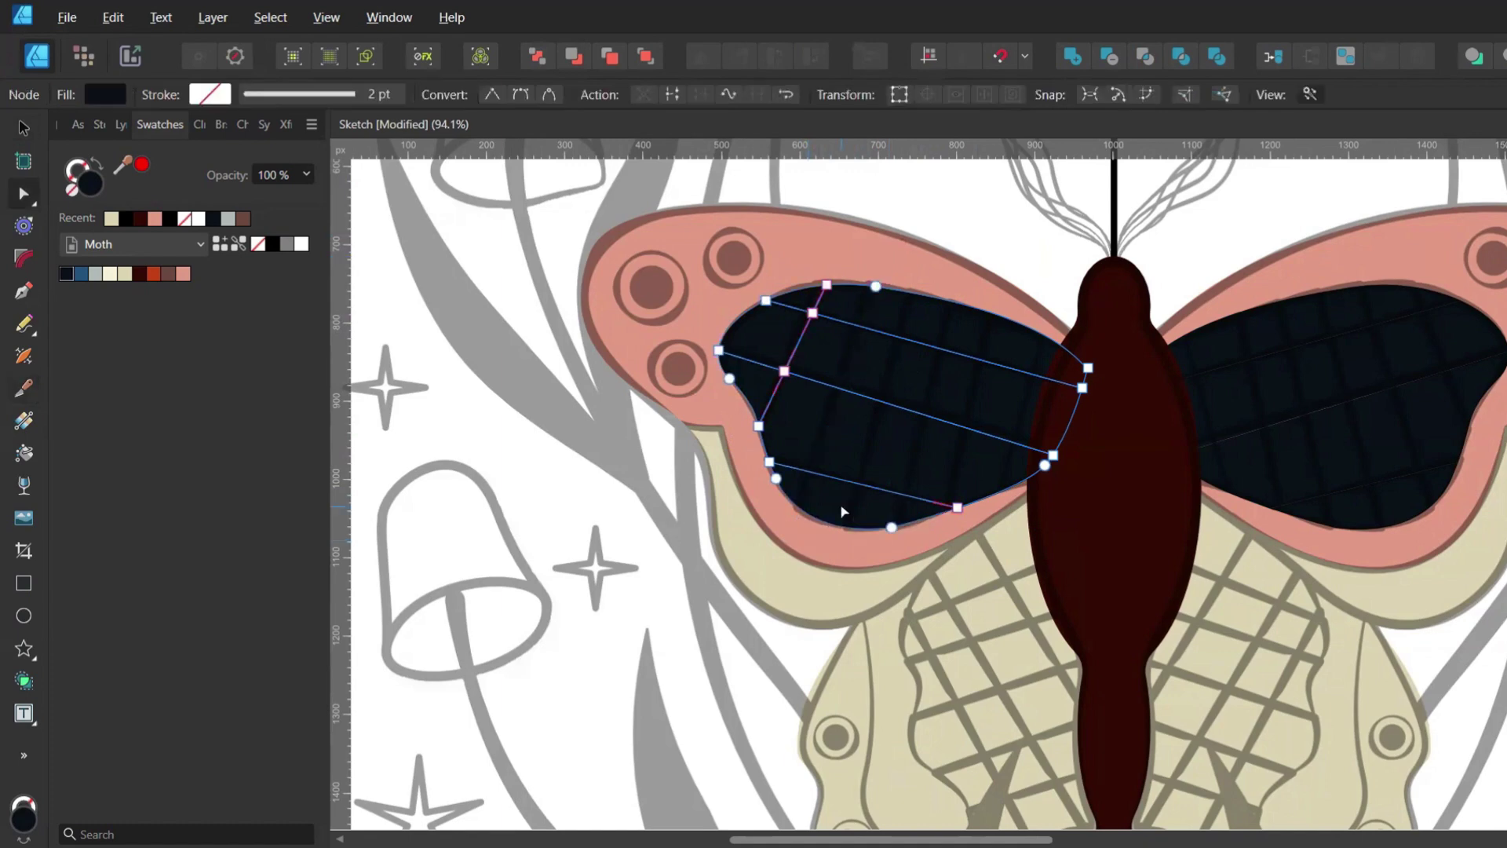
key("y")
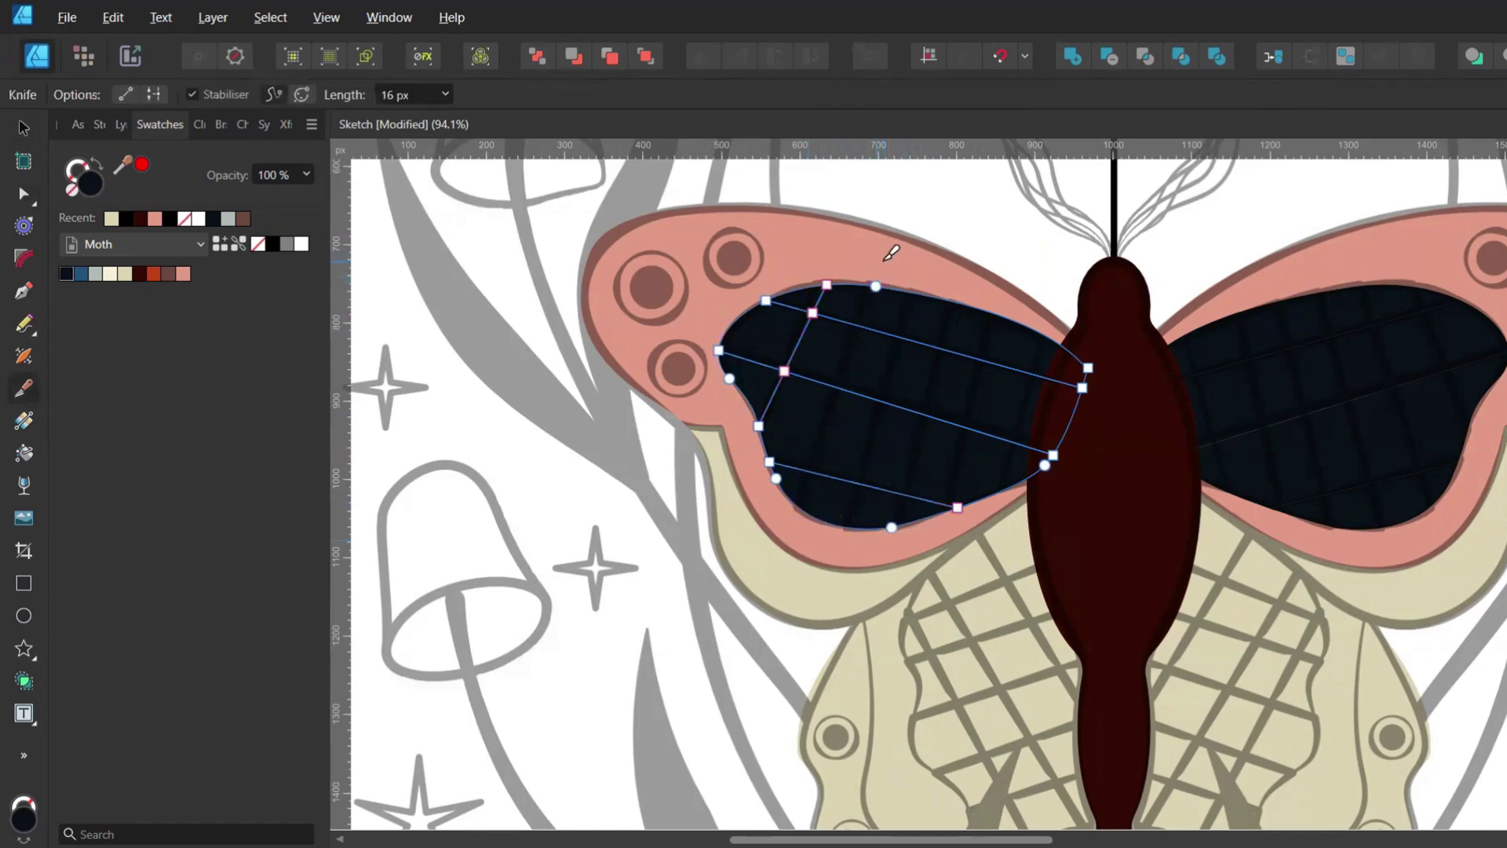
Cut the navy panel crosswise with the Knife along the remaining sketched grid lines, working towards the body
left_click_drag(834, 532, 782, 535)
mouse_move(947, 508)
left_mouse_down()
mouse_move(940, 569)
mouse_move(817, 566)
left_mouse_up()
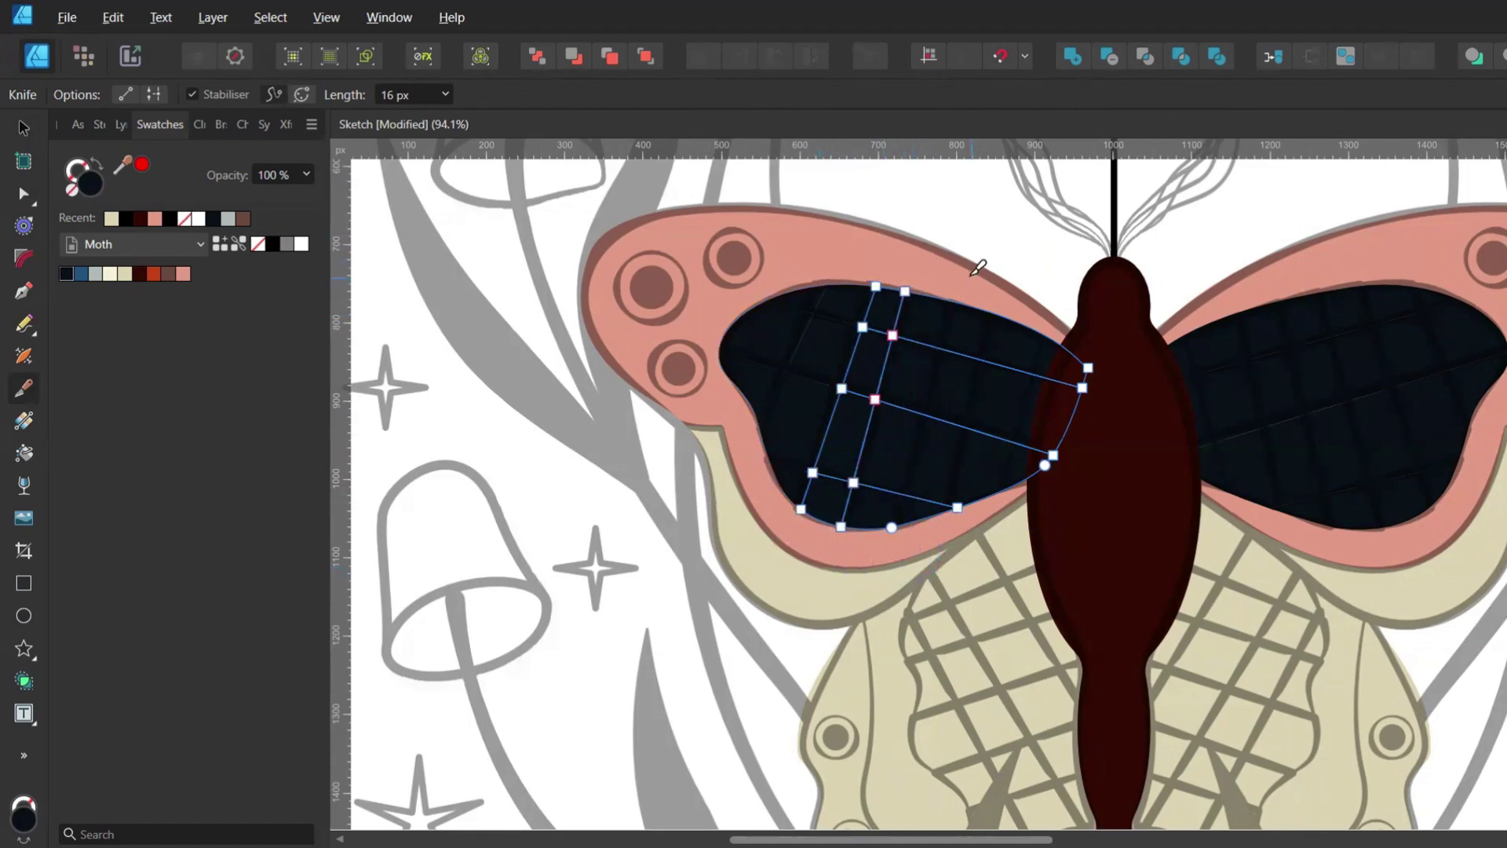
left_click_drag(943, 496, 879, 586)
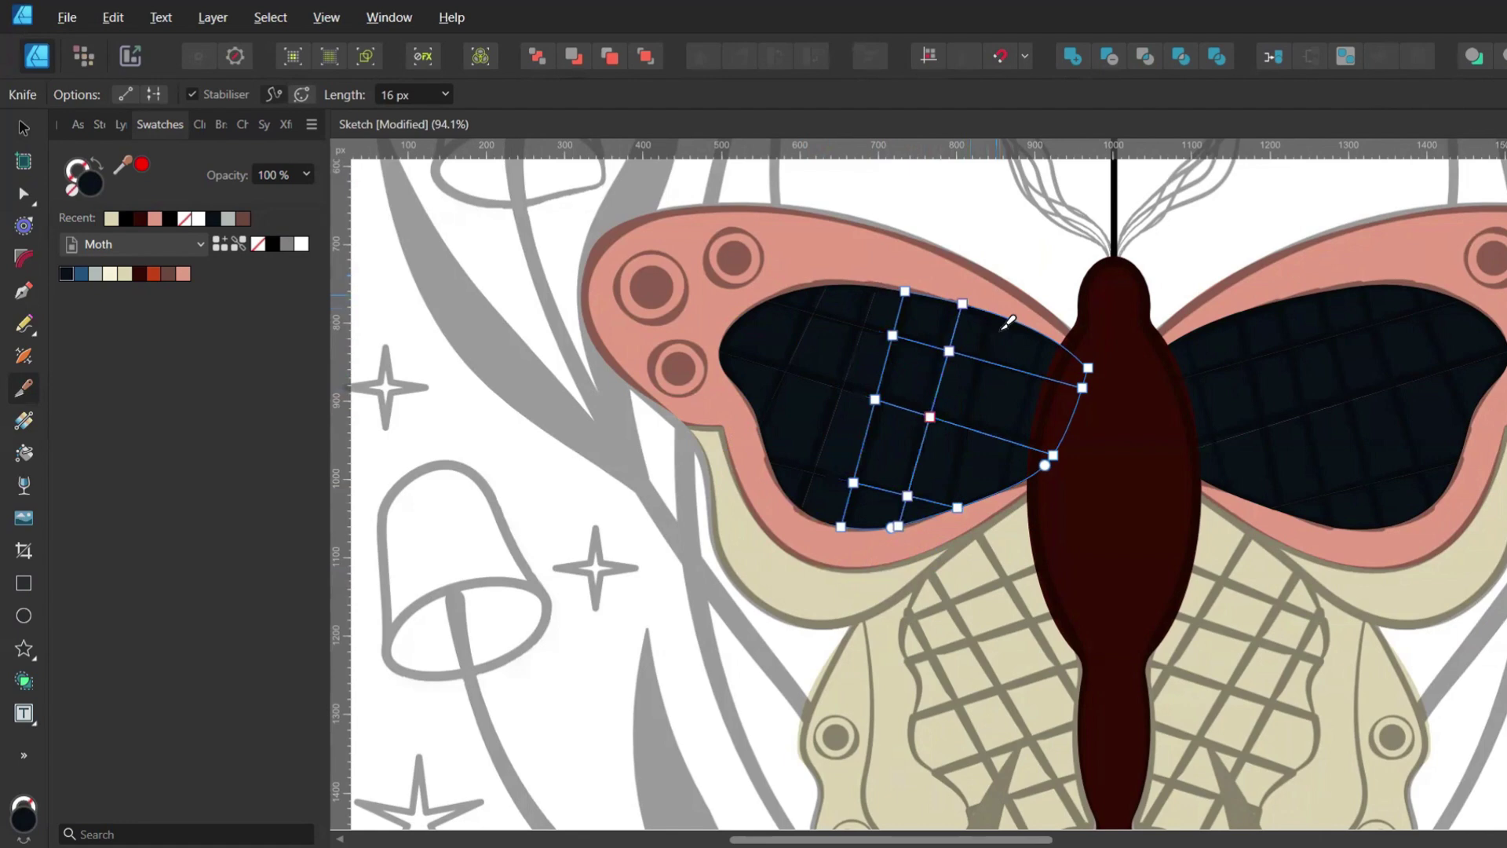
mouse_move(997, 296)
left_mouse_down()
mouse_move(940, 581)
mouse_move(922, 583)
left_mouse_up()
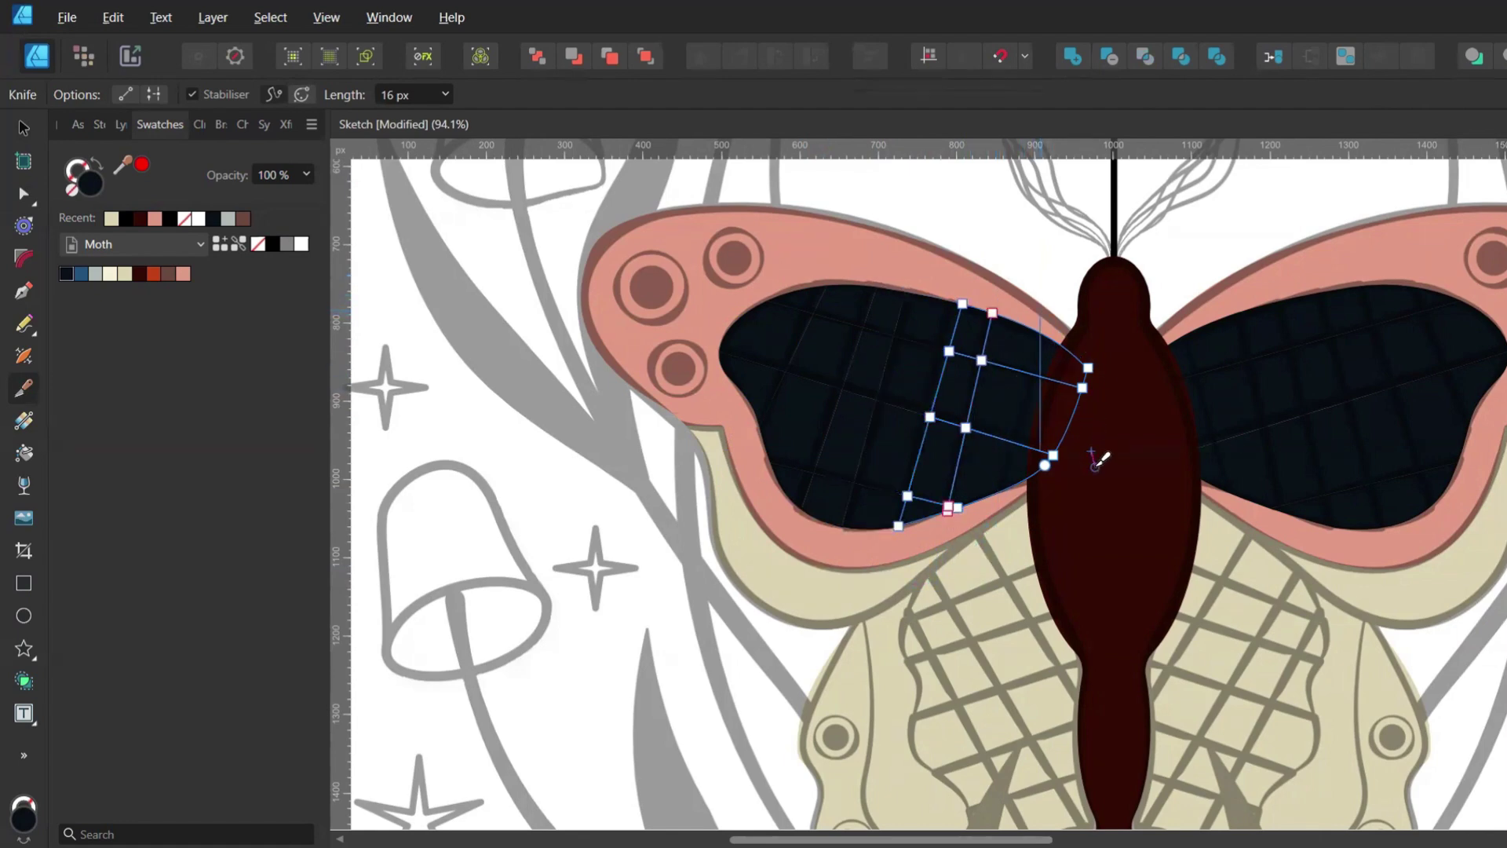
Select all the navy panel tiles inside the upper wing curve and group them
left_click(134, 124)
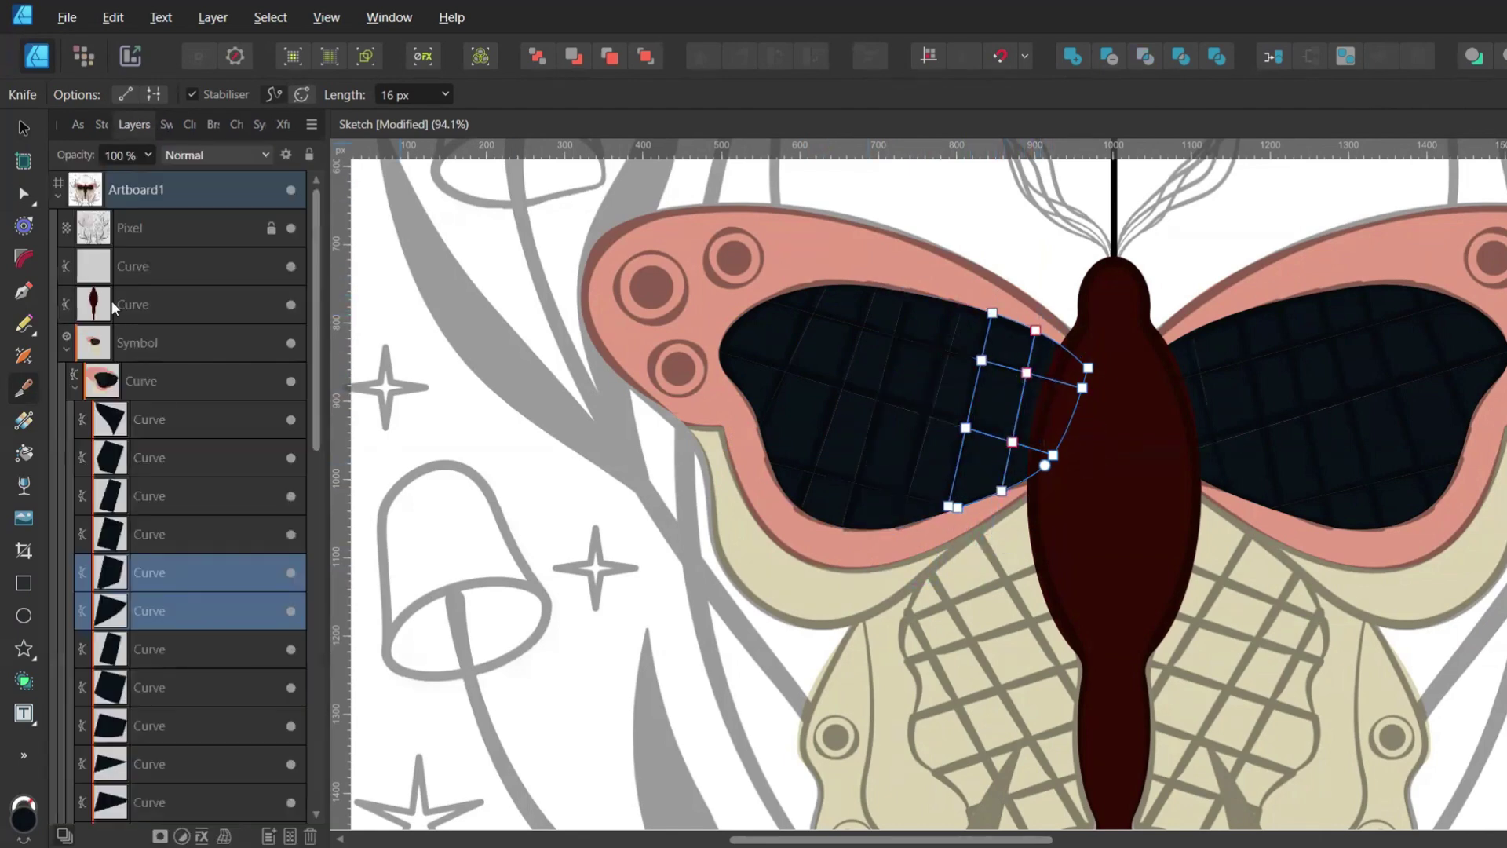
left_click(110, 411)
scroll(110, 410, "down", 8)
left_click(126, 497, "shift")
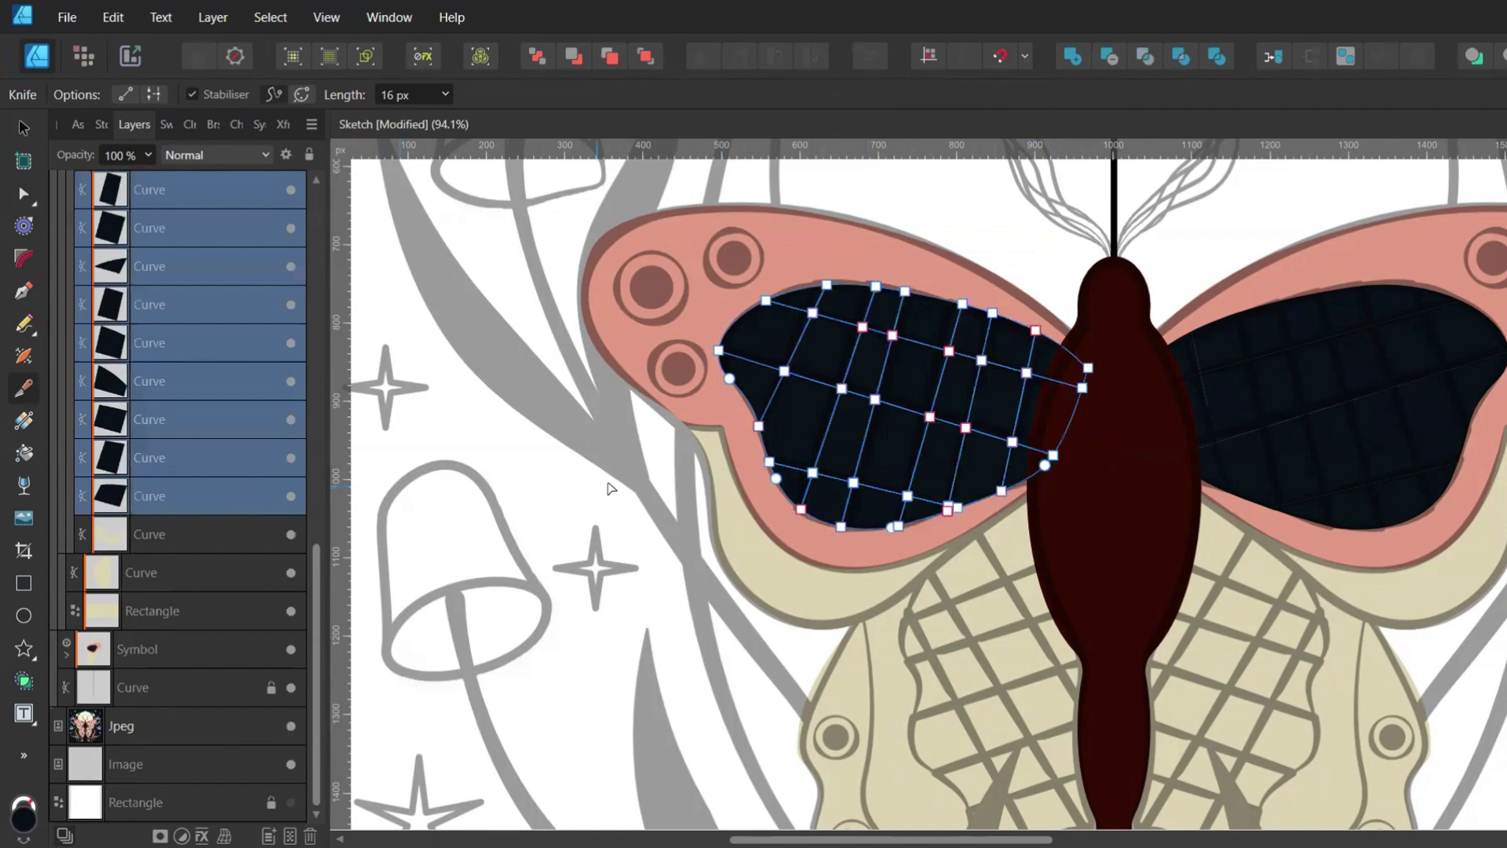
key("v")
scroll(608, 487, "down", 2)
scroll(609, 487, "up", 1)
key("ctrl+g")
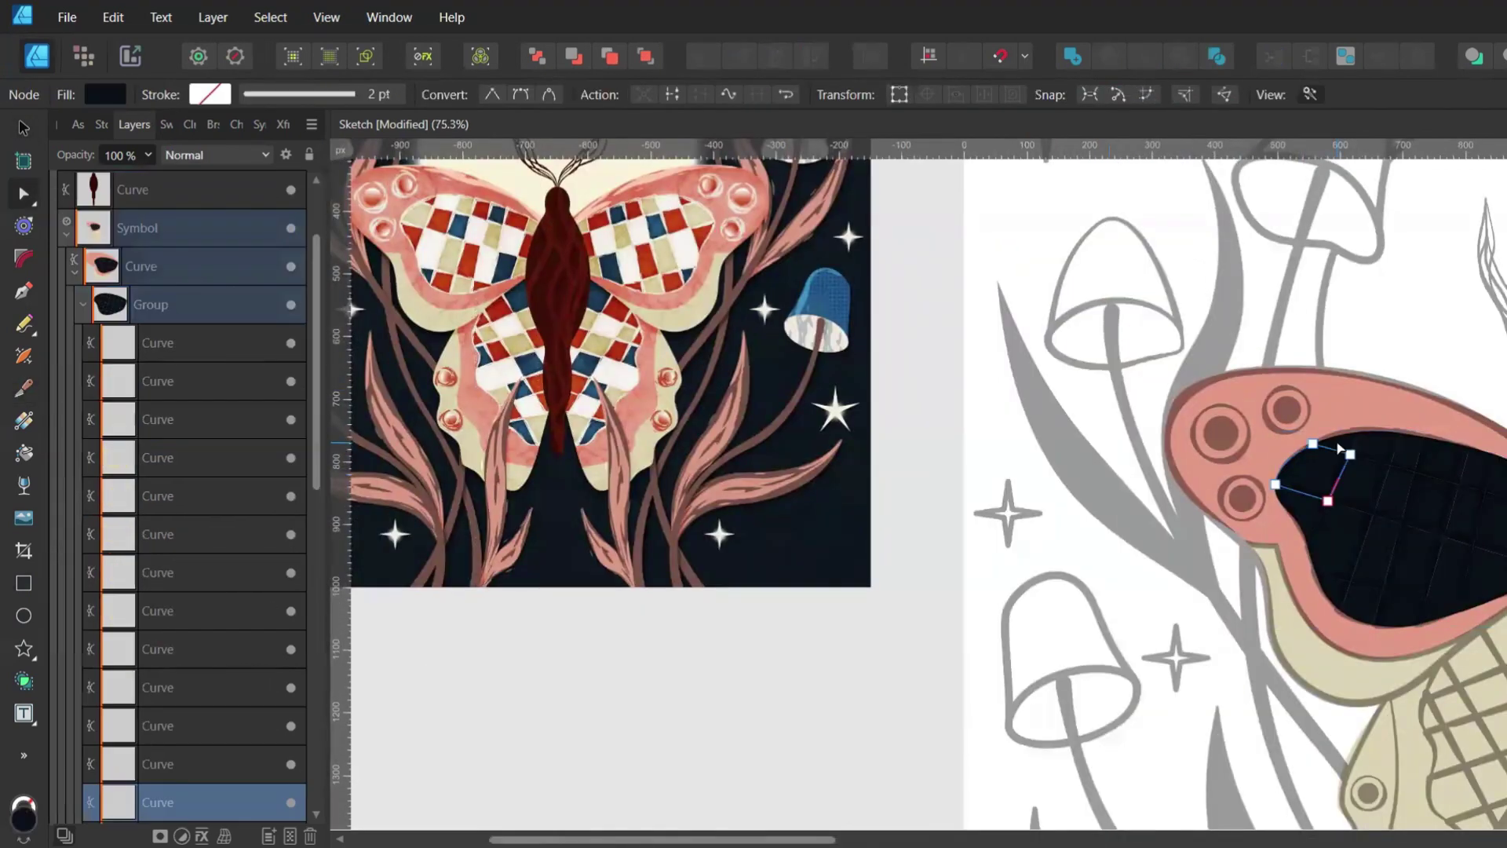
Select scattered navy tiles in the upper wing panel, fill them with the orange-red Moth swatch, group them and bring the group to the front
left_click(1360, 610, "shift")
left_click(1418, 571, "shift")
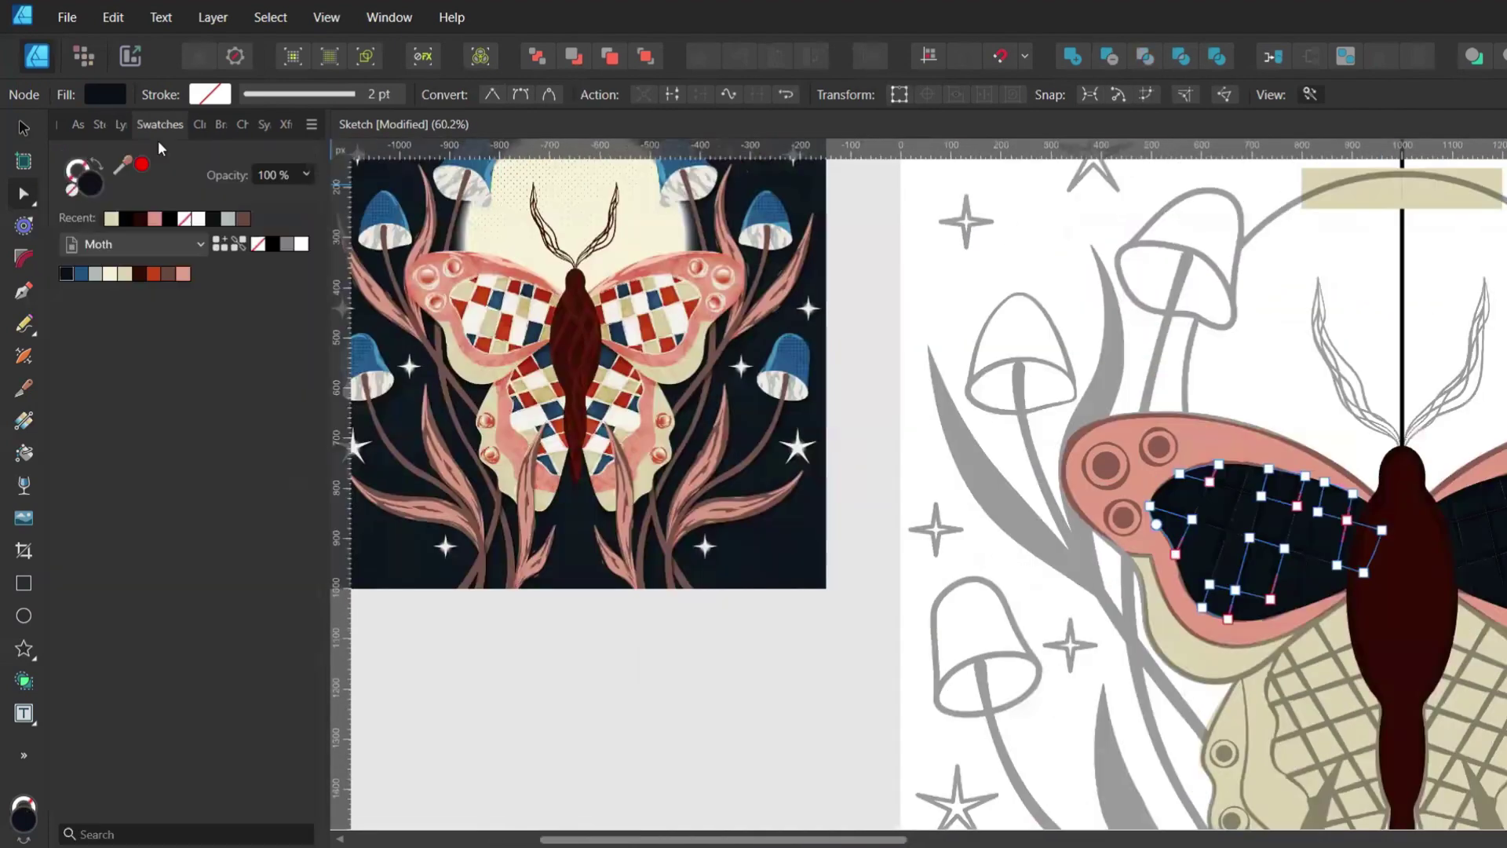
left_click(160, 278)
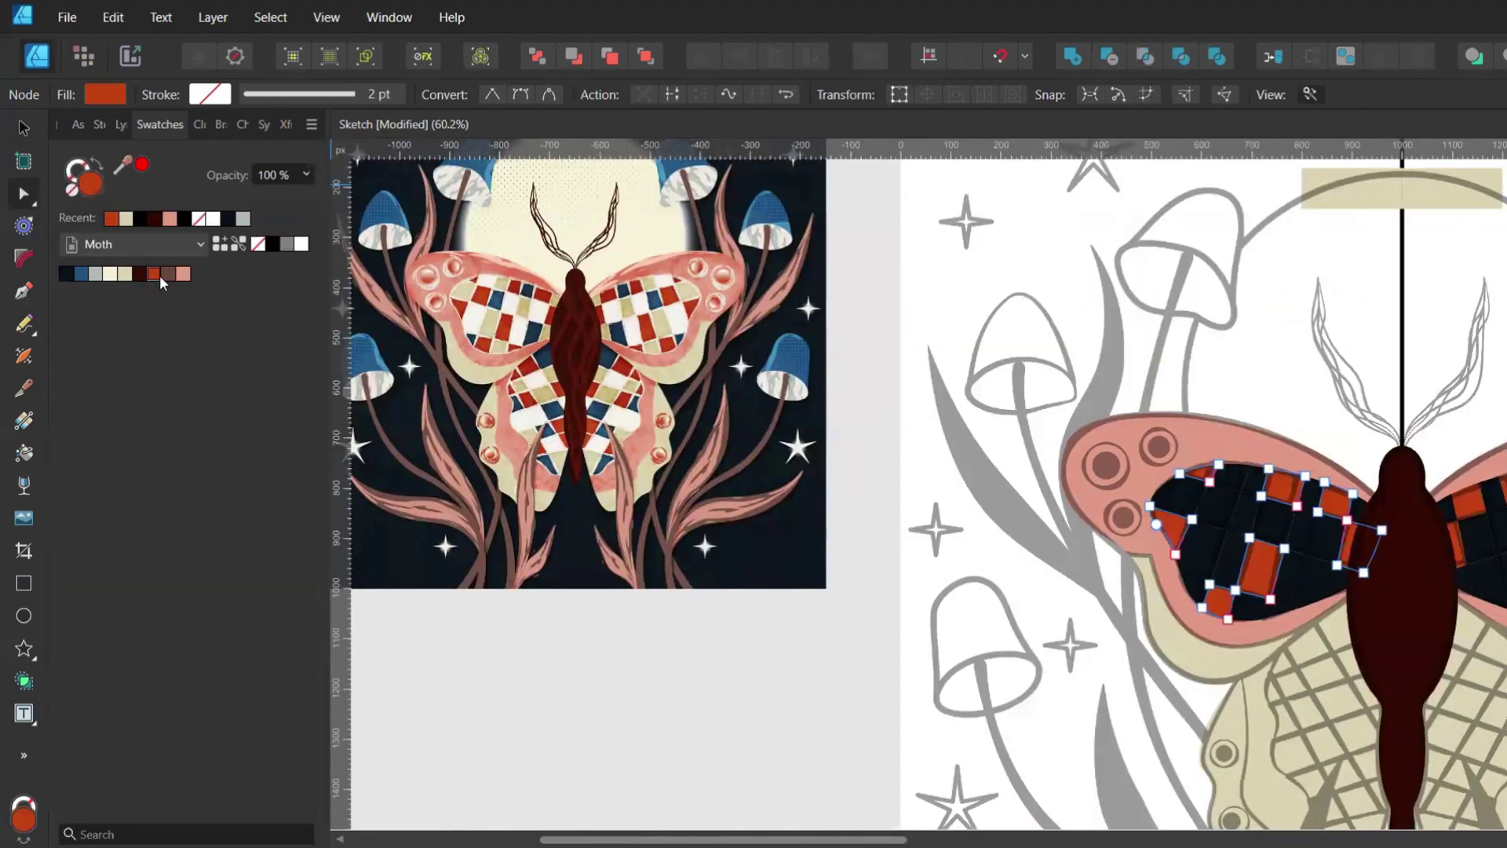
key("ctrl+g")
left_click(121, 125)
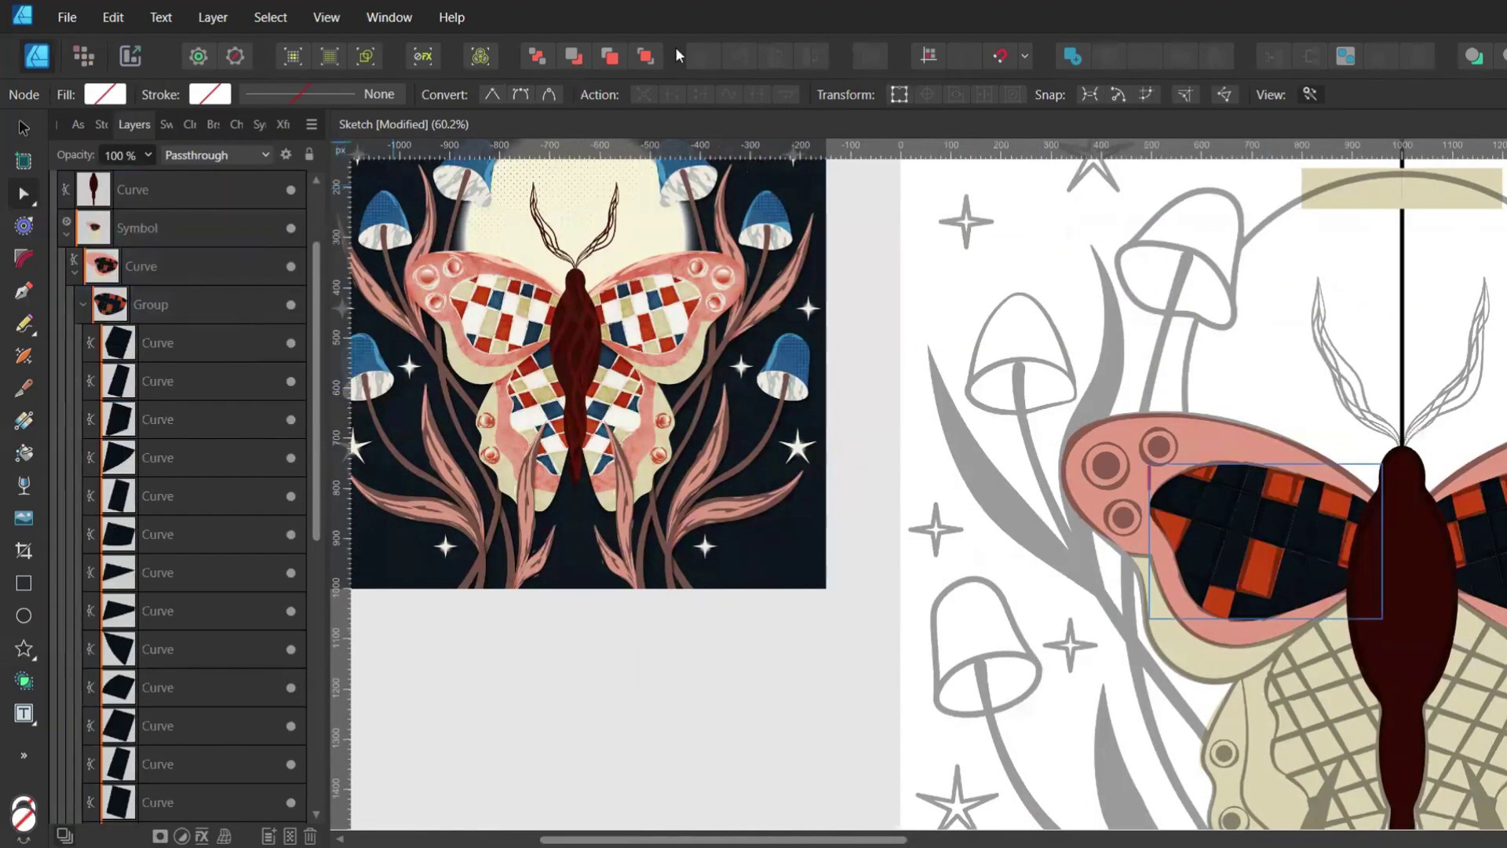
left_click(643, 61)
Select six more navy tiles across the upper wing panel, fill them with the beige Moth swatch, group them and bring the group to the front
scroll(1074, 437, "up", 2)
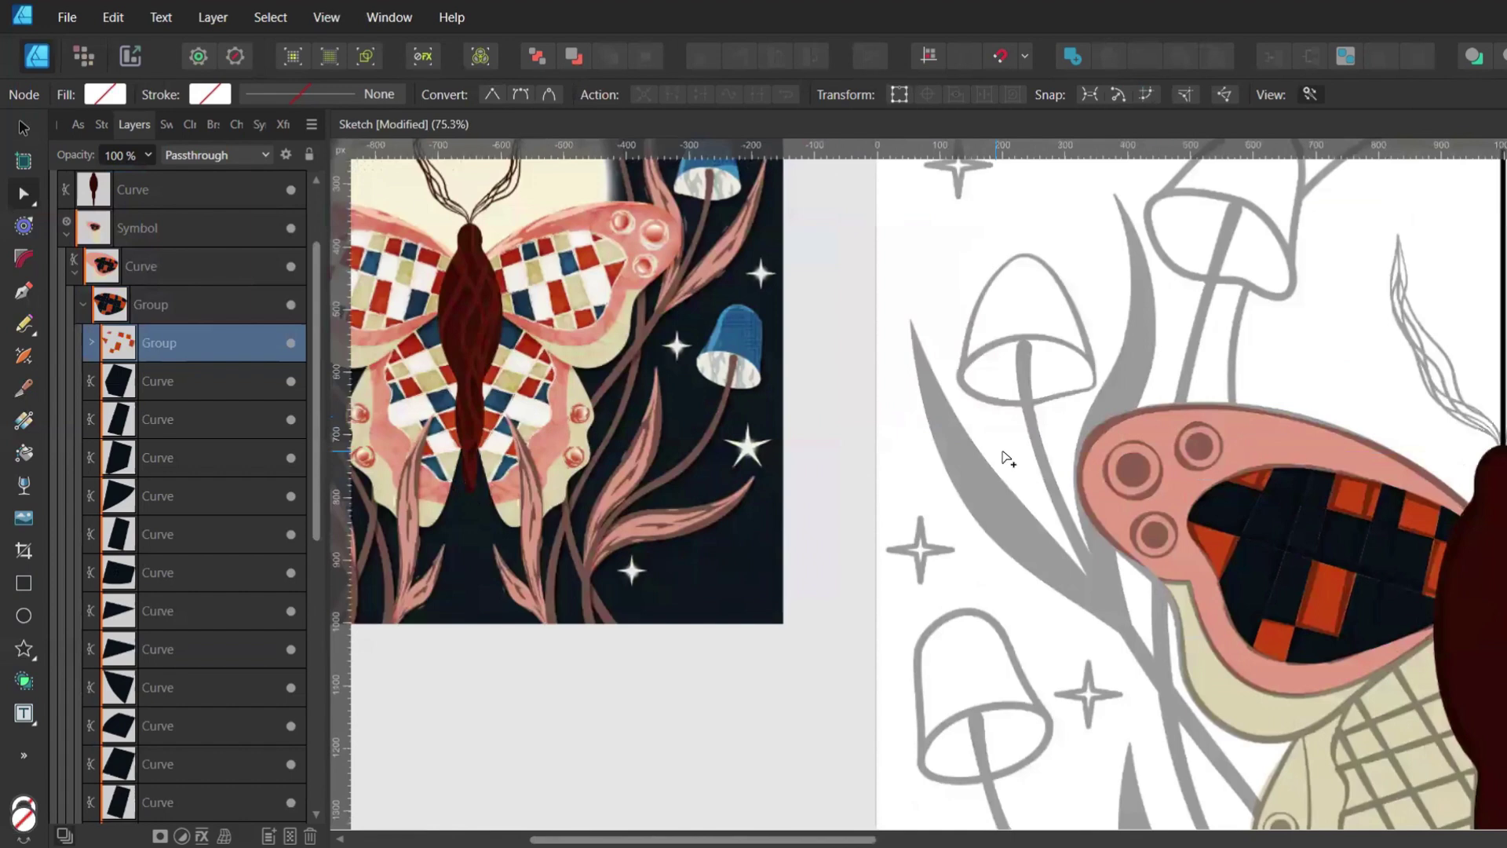
left_click(1366, 475)
left_click(1362, 574, "shift")
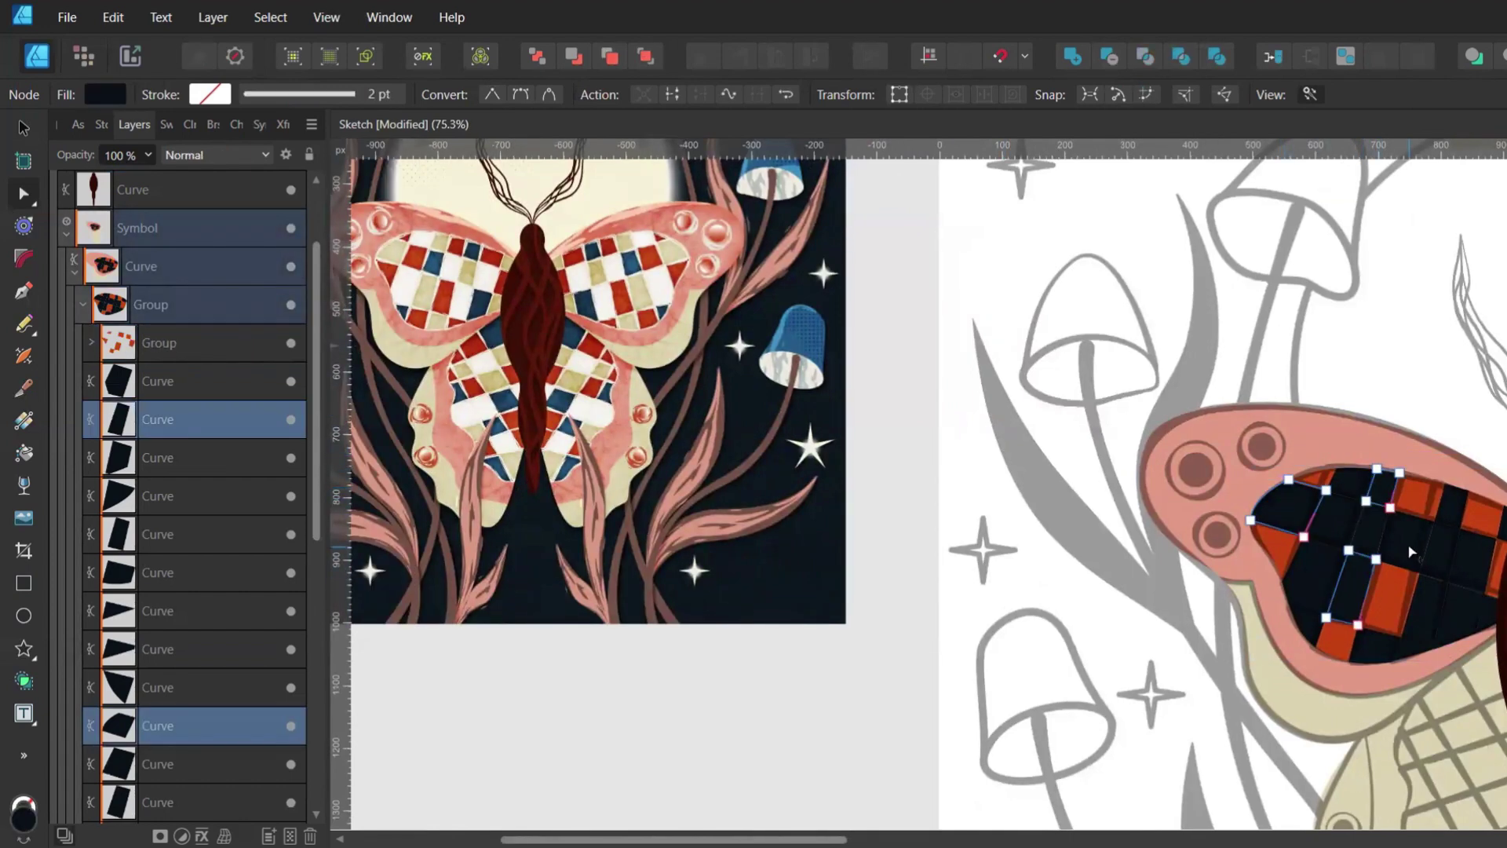
left_click(1401, 546, "shift")
left_click(1465, 614, "shift")
left_click(1465, 614, "shift")
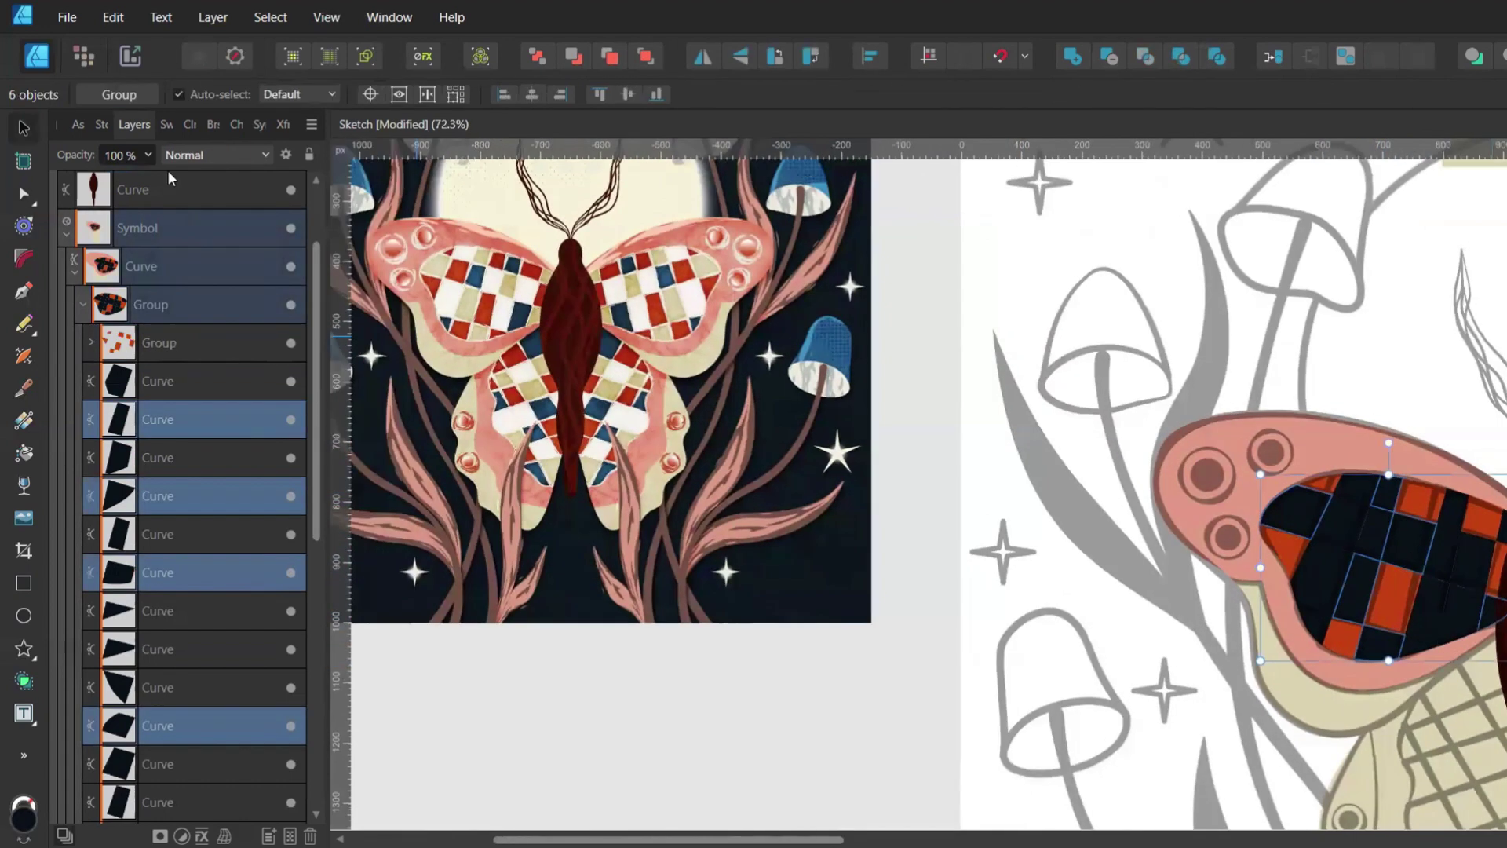
left_click(165, 124)
left_click(124, 274)
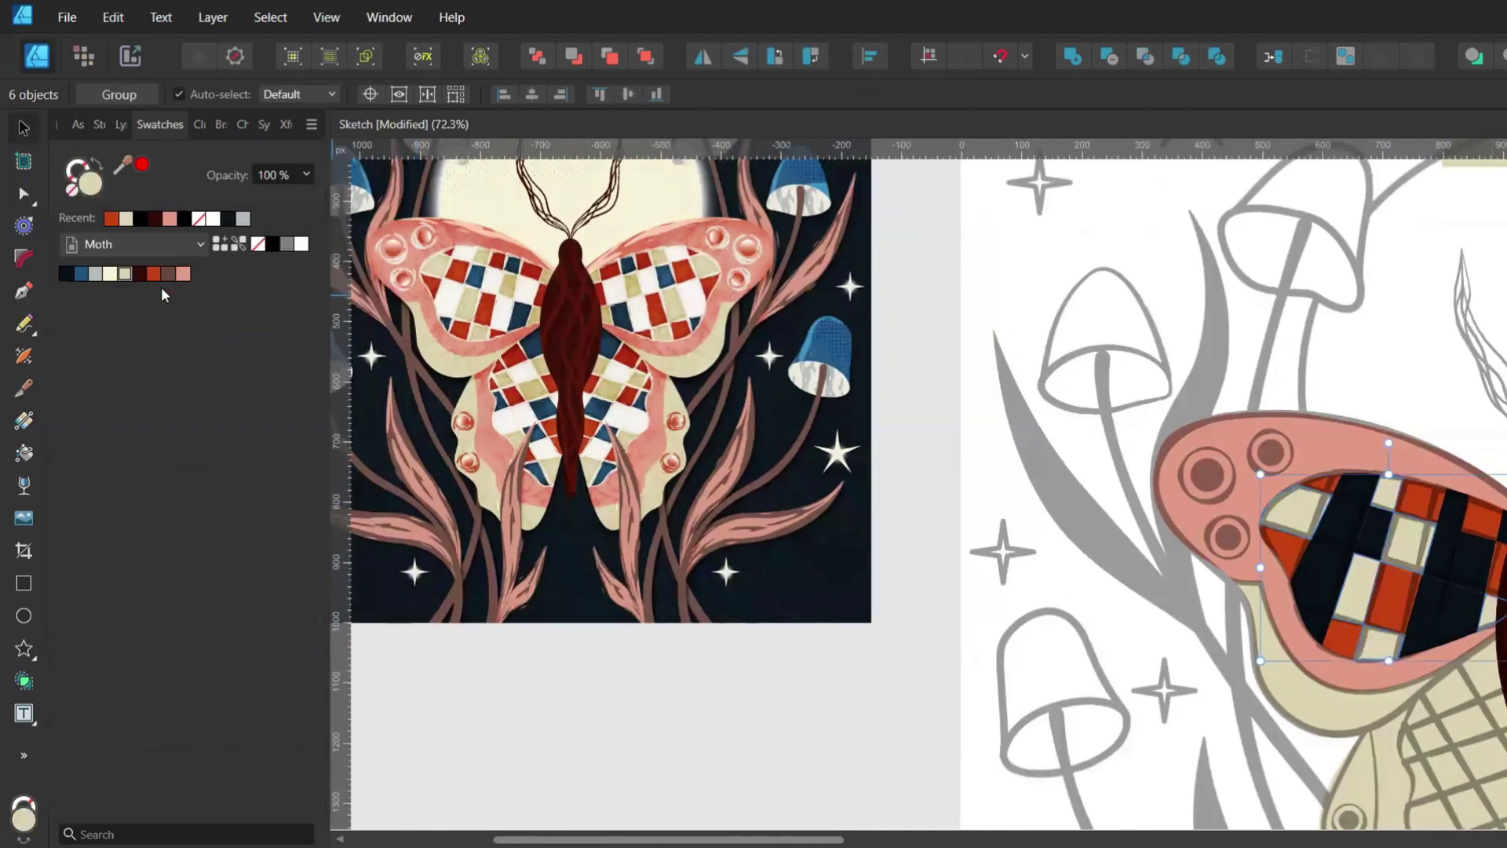
key("ctrl+g")
left_click(643, 57)
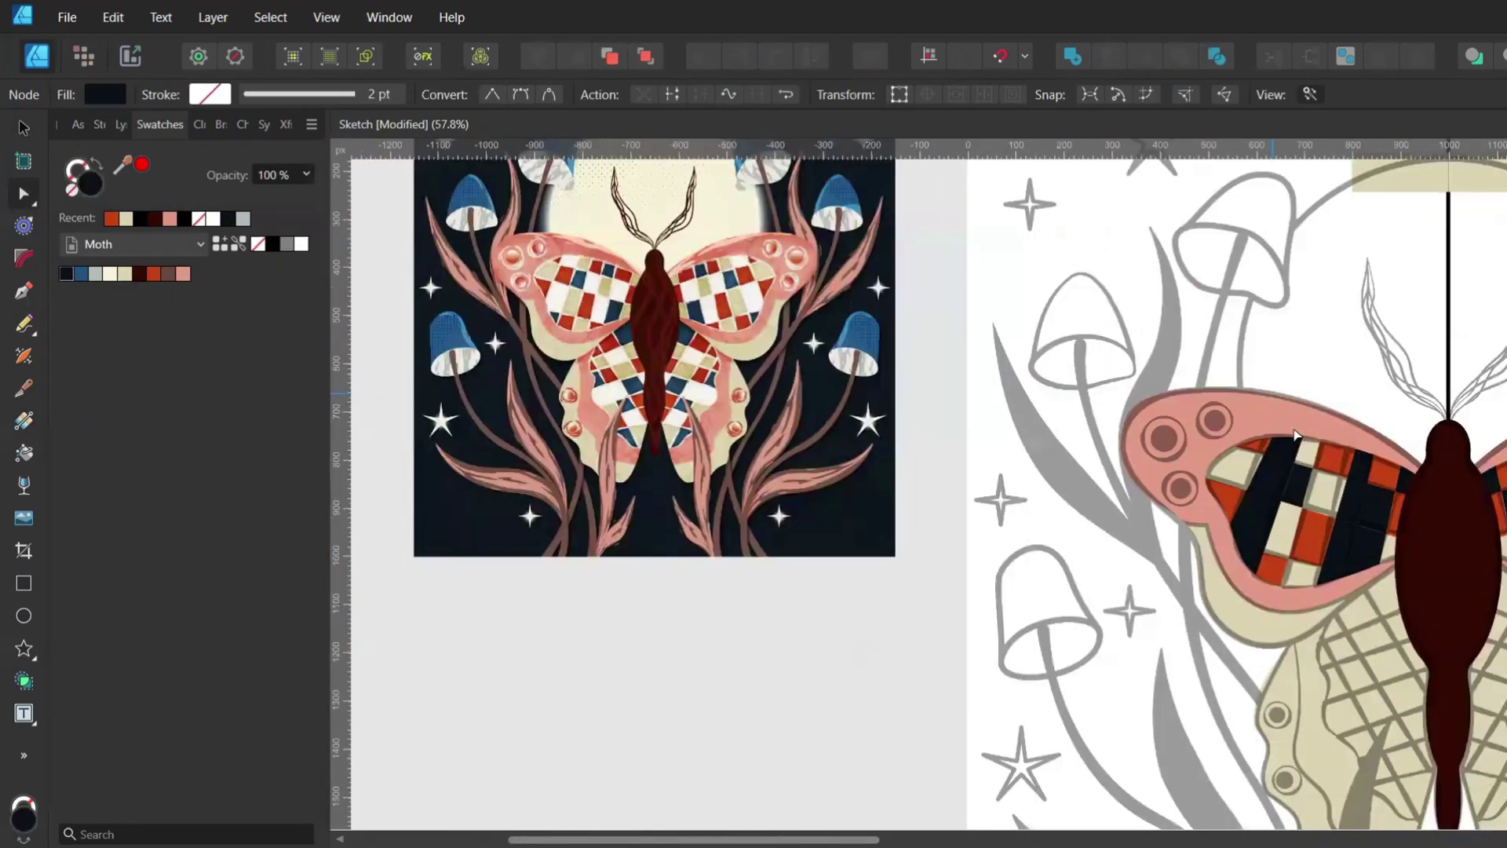
Fill the navy tile beside the beige wing-tip tile with the orange-red Moth swatch
scroll(1244, 480, "right", 1)
left_click(1245, 481)
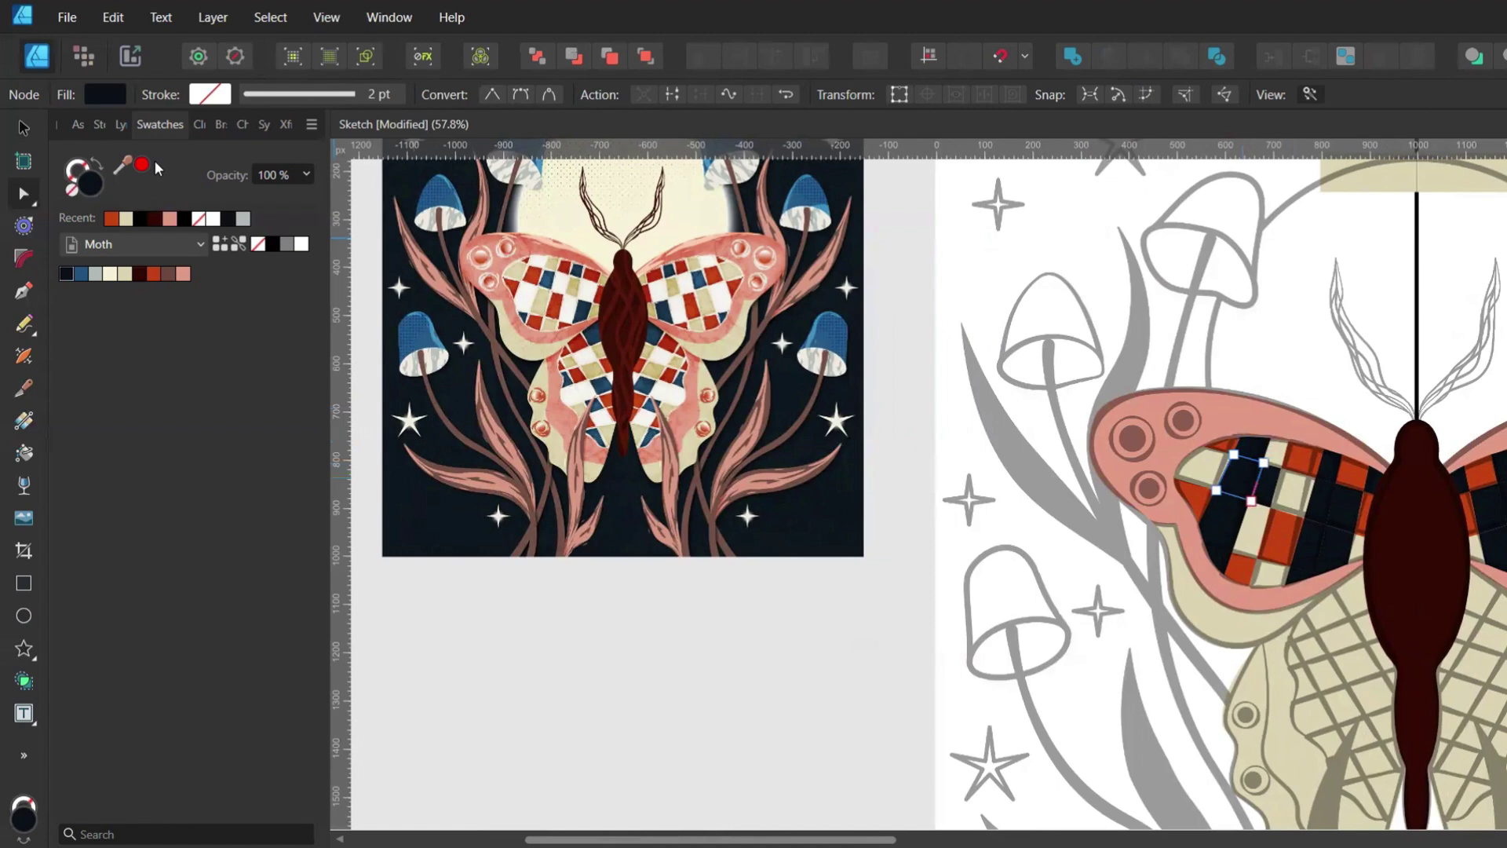
left_click(122, 124)
left_click(167, 124)
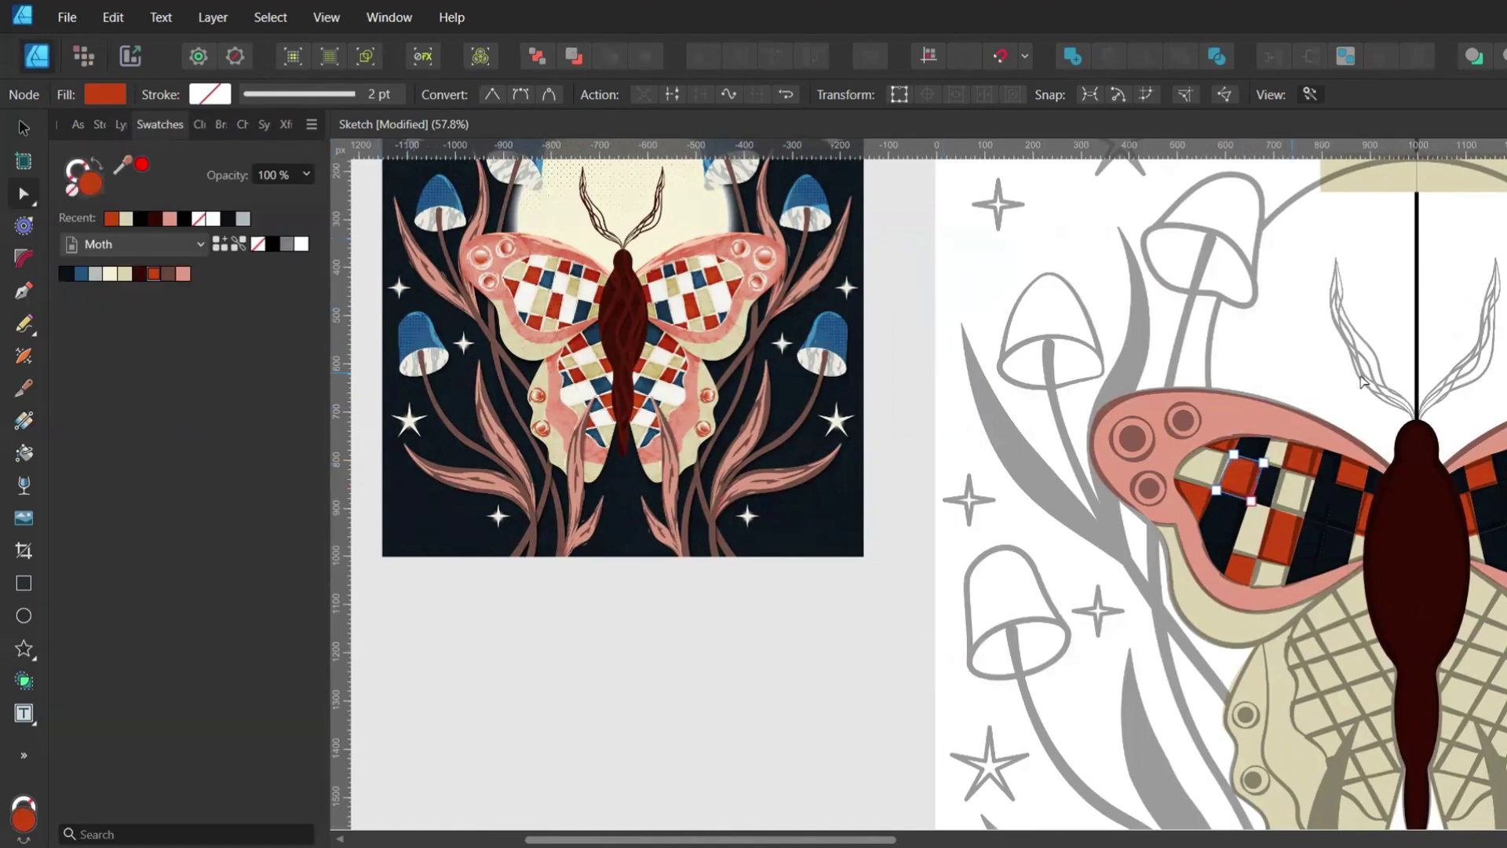
Select further navy tiles across the upper wing panel, fill them with the cream Moth swatch and group them
left_click(1255, 456)
left_click(1244, 522, "shift")
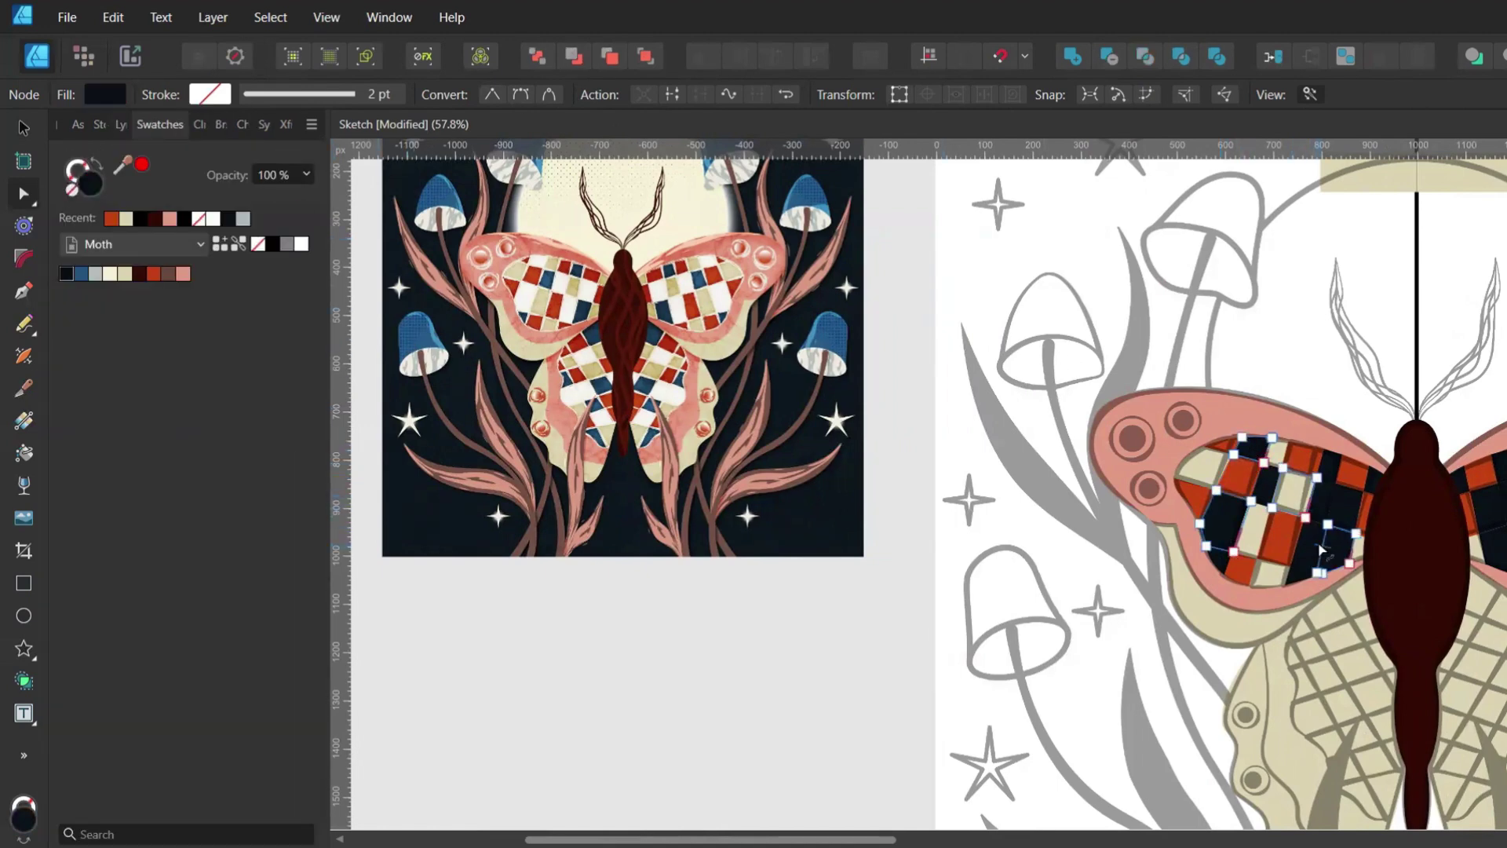
left_click(109, 274)
Recolour one cream tile near the body beige, move it into its colour group, and group the remaining navy tiles
left_click(1199, 455)
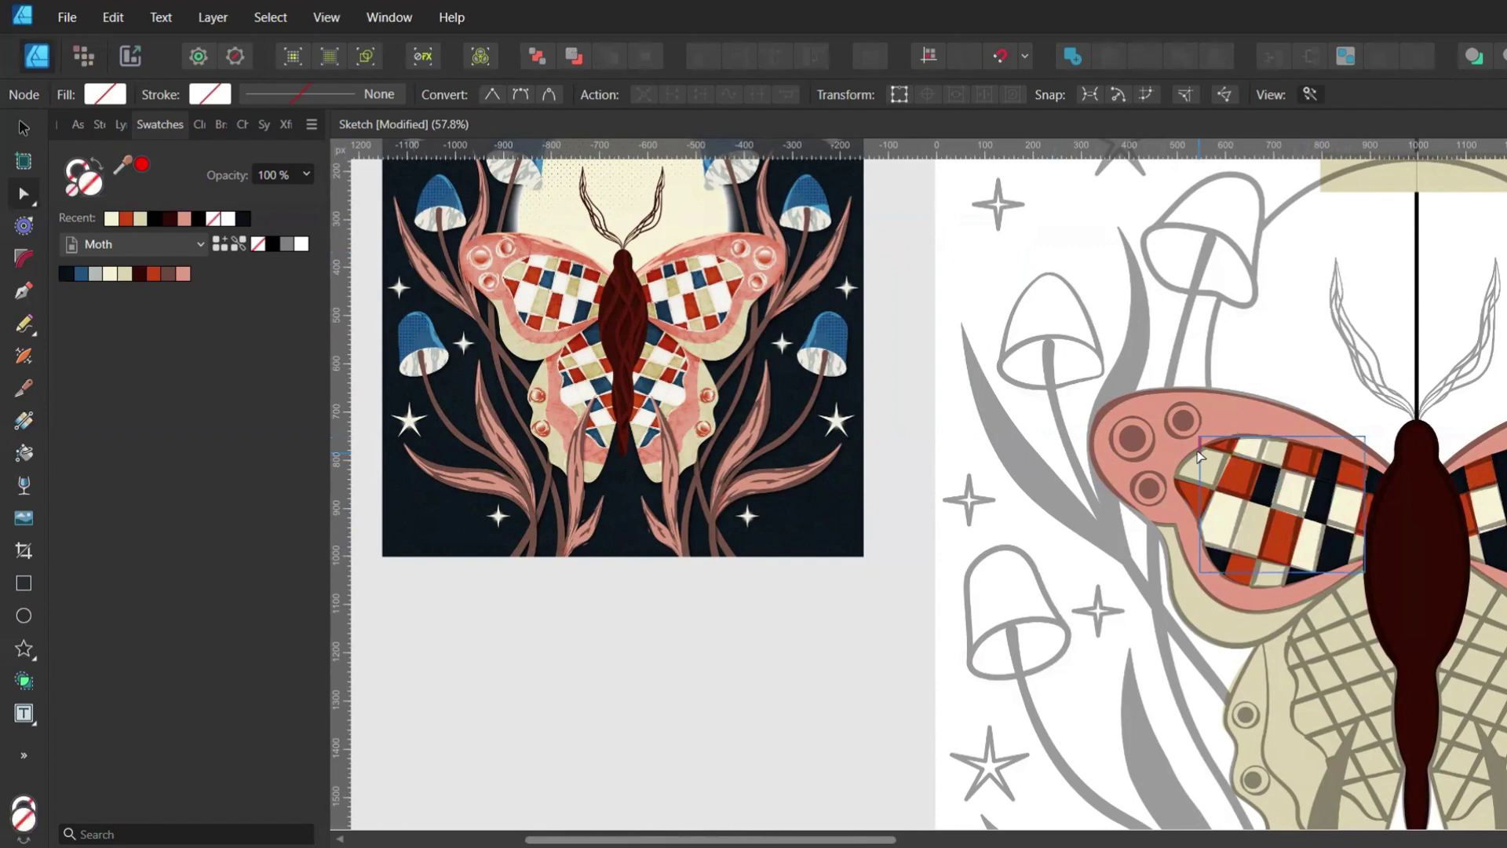
left_click(1327, 512)
left_click(124, 274)
left_click(121, 124)
left_click_drag(157, 649, 182, 380)
left_click(161, 463)
left_click(165, 691, "shift")
key("ctrl+g")
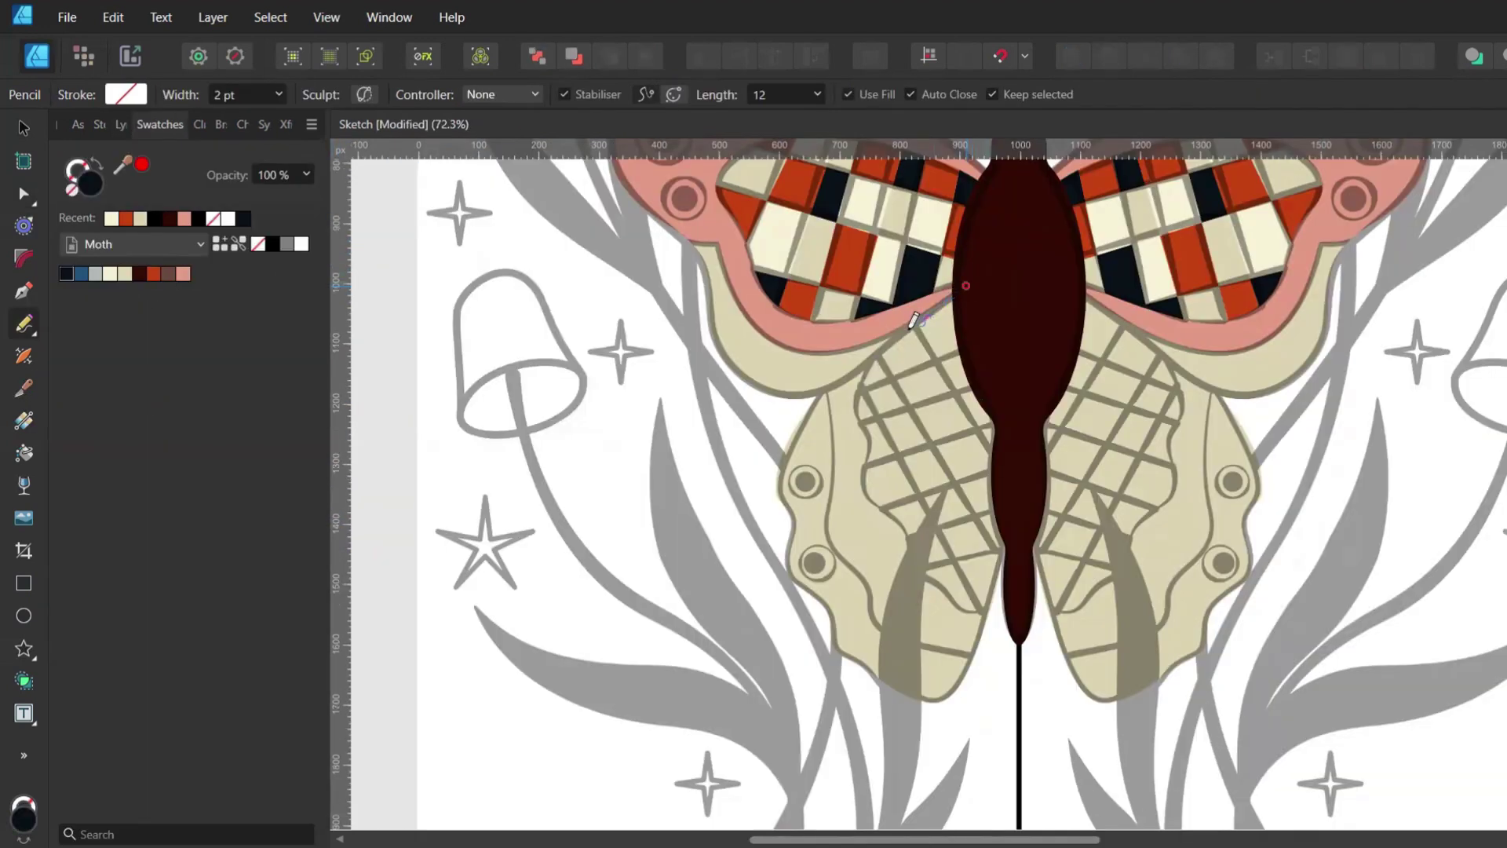
Draw the lower wing's navy inner panel along the sketch with the Pencil and nest it inside the lower wing curve
mouse_move(913, 321)
left_mouse_down()
mouse_move(867, 467)
mouse_move(912, 574)
mouse_move(975, 613)
mouse_move(1053, 504)
mouse_move(973, 281)
left_mouse_up()
left_click(120, 124)
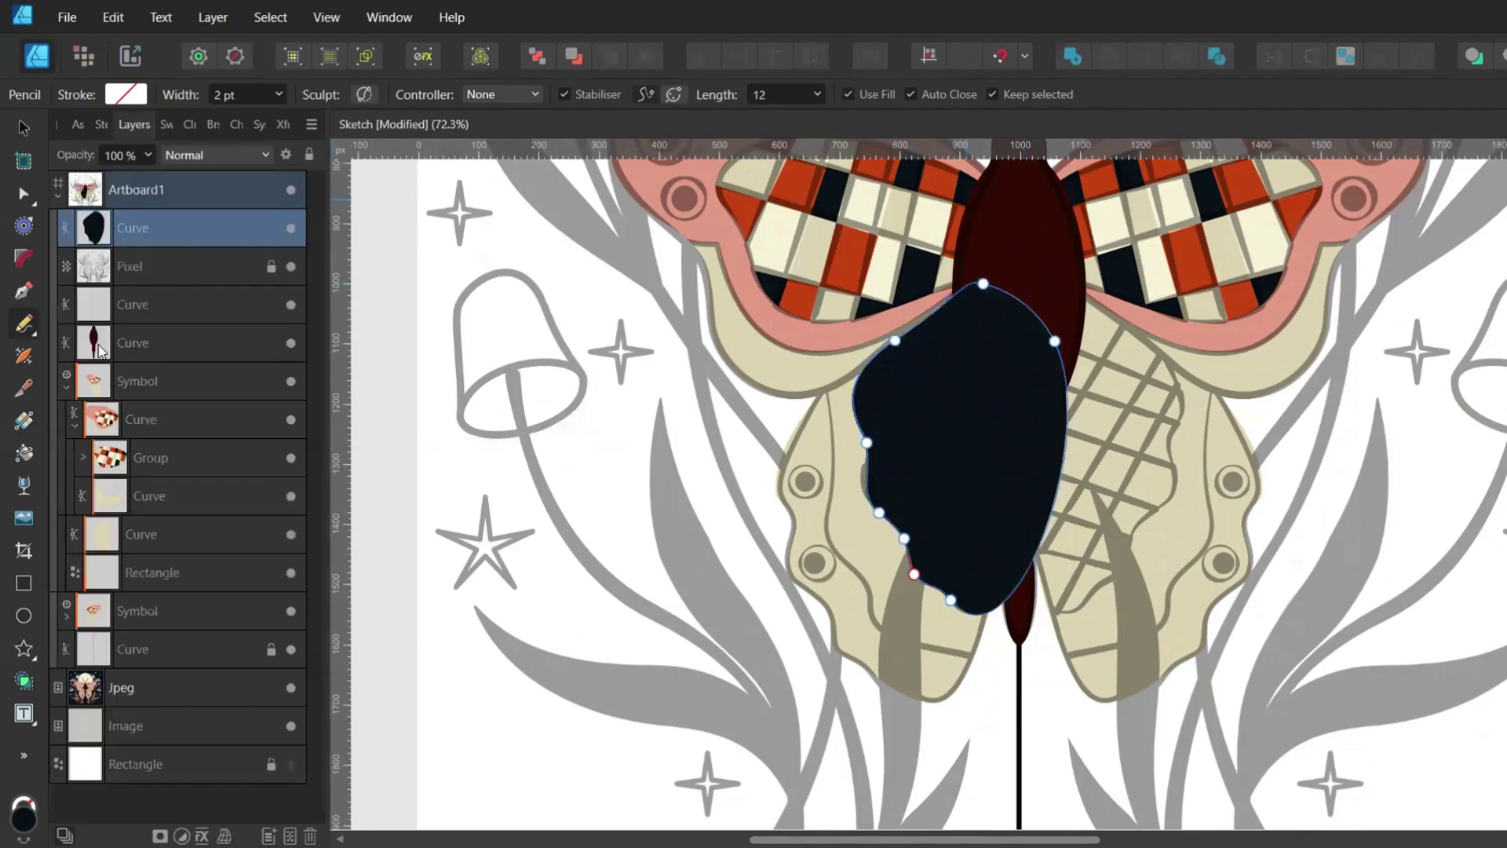
left_click_drag(111, 234, 153, 458)
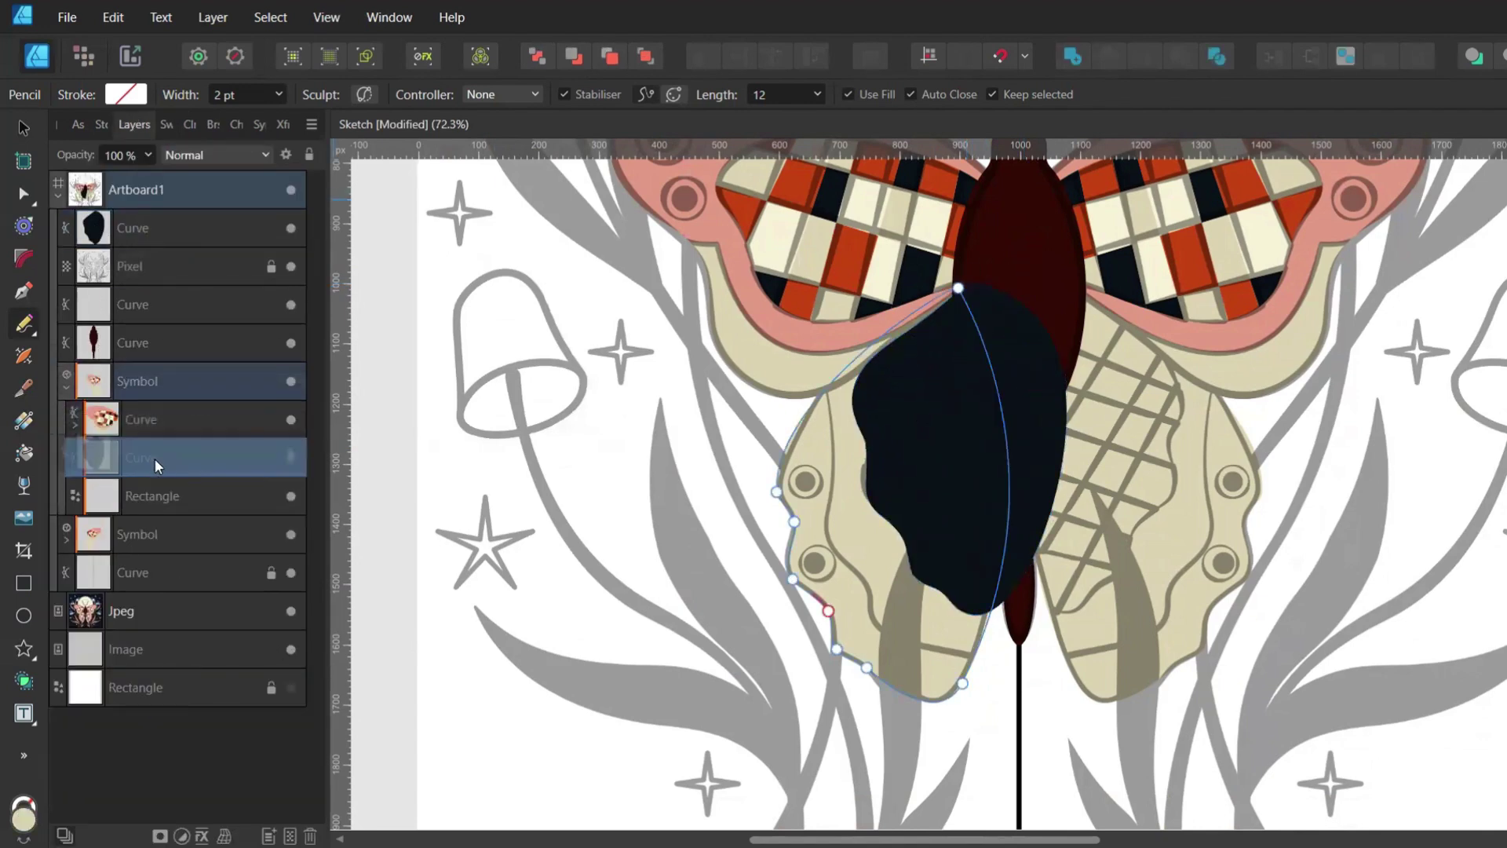
Rename the symbol's two wing curves as "top wing" and "bottom wing"
left_click(150, 378)
double_click(140, 420)
type("bo")
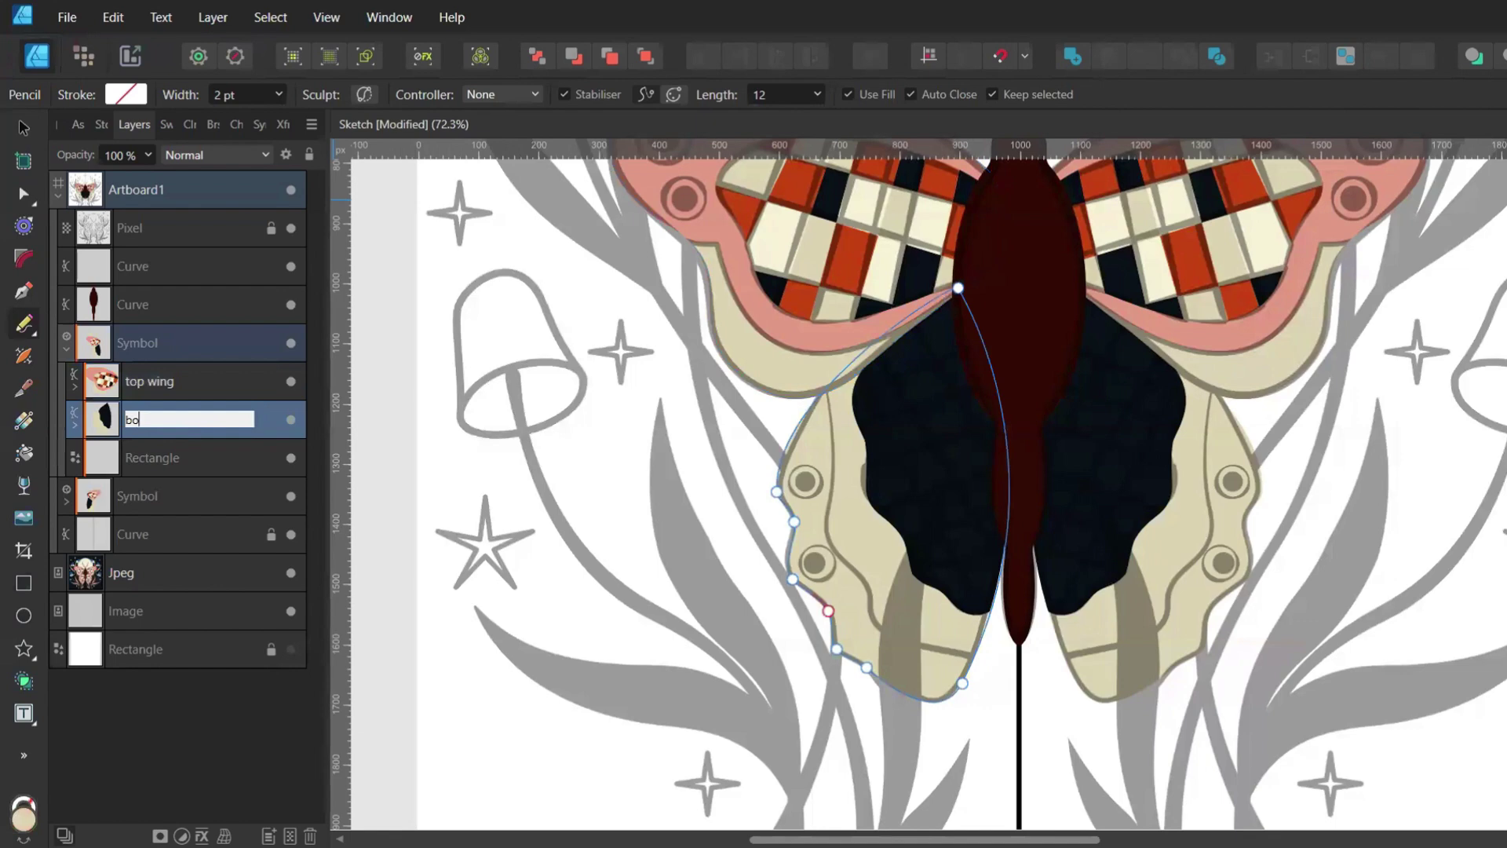
Reshape the outer edge of the lower wing's navy panel to match the sketch by adjusting its nodes
type("a")
left_click(894, 371)
scroll(893, 371, "up", 1)
left_click(868, 540)
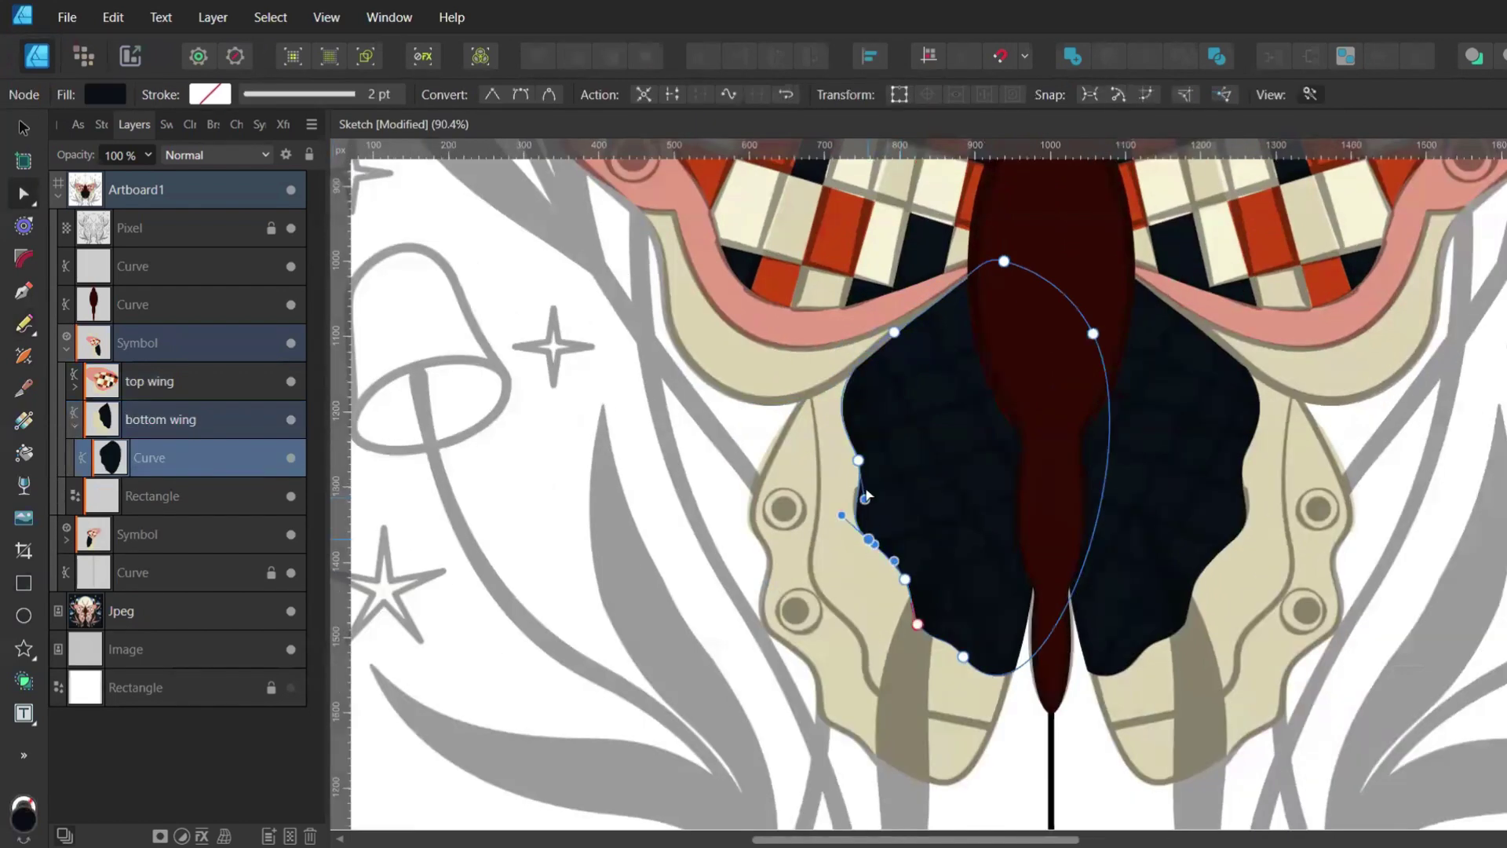
left_click_drag(858, 460, 853, 454)
Slice the lower wing's navy panel lengthwise along the sketched diagonal lines with the Knife
scroll(853, 455, "right", 1)
key("k")
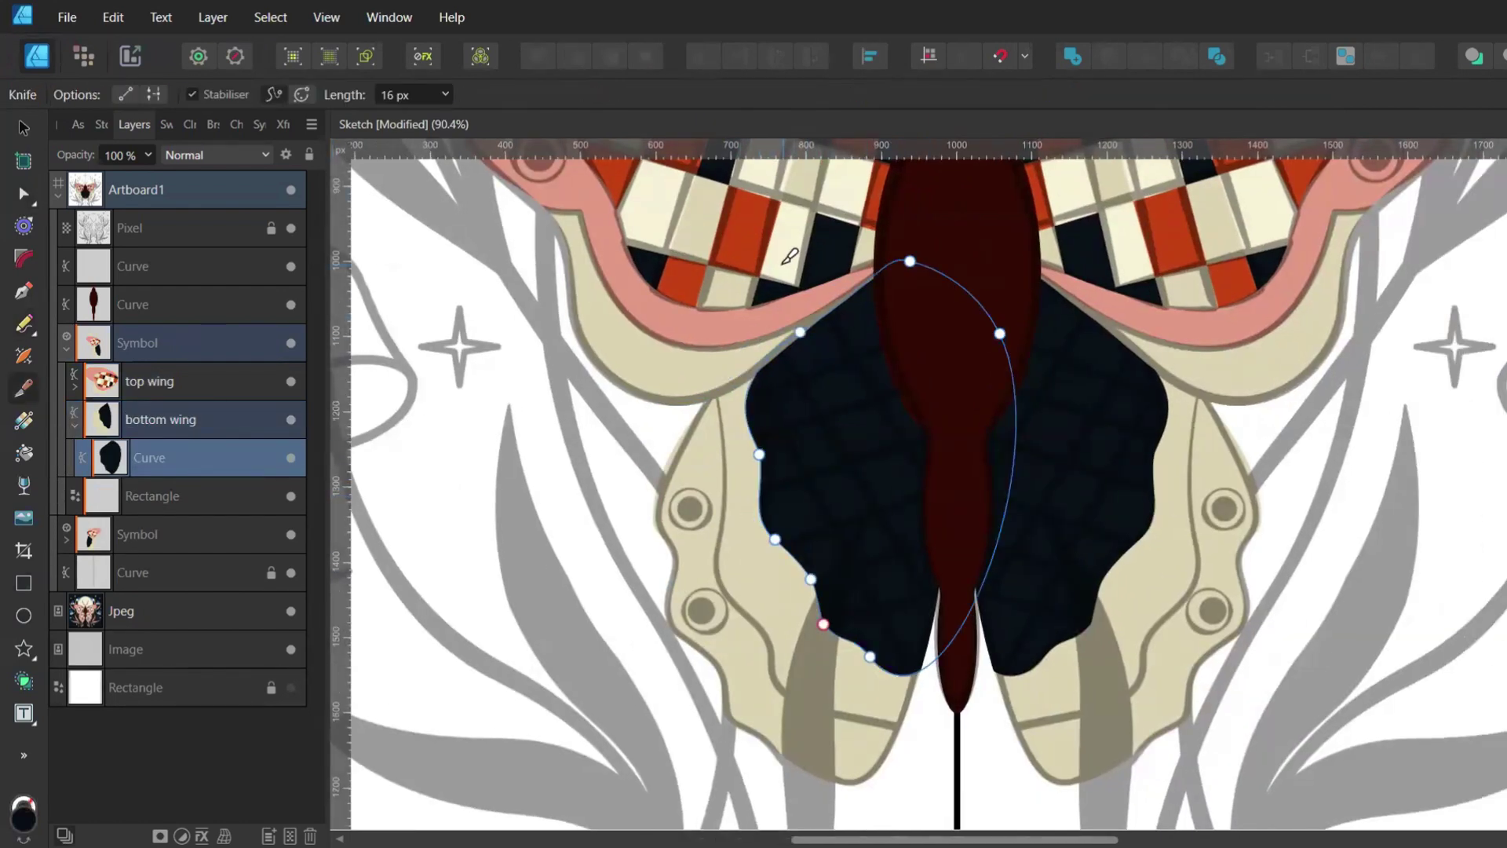
mouse_move(821, 318)
left_mouse_down()
mouse_move(1010, 578)
mouse_move(1003, 592)
left_mouse_up()
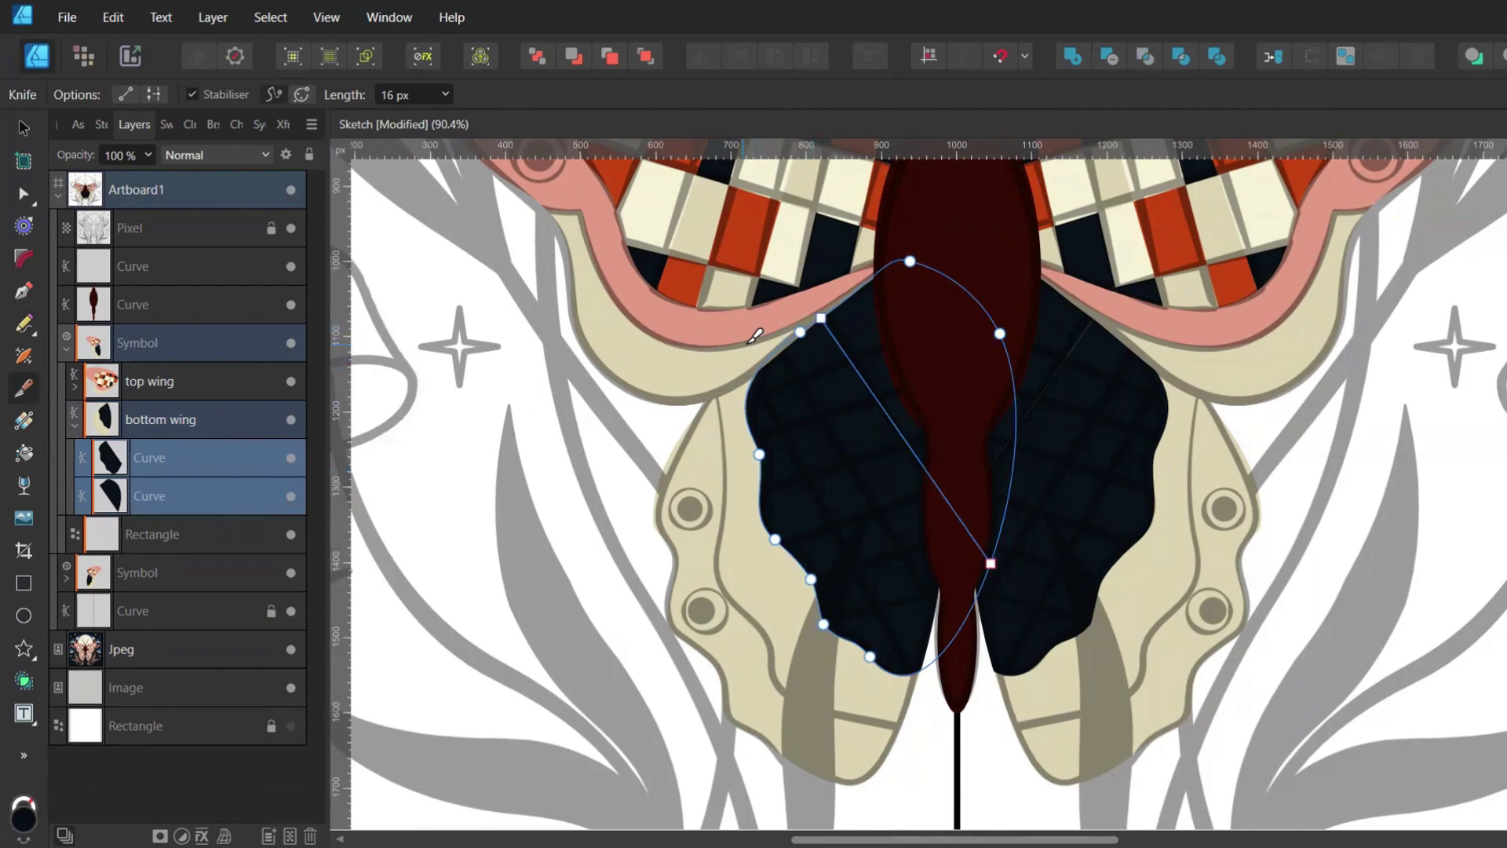
mouse_move(750, 344)
left_mouse_down()
mouse_move(1137, 361)
mouse_move(1155, 377)
mouse_move(1000, 646)
mouse_move(923, 728)
mouse_move(1204, 337)
mouse_move(977, 691)
left_mouse_up()
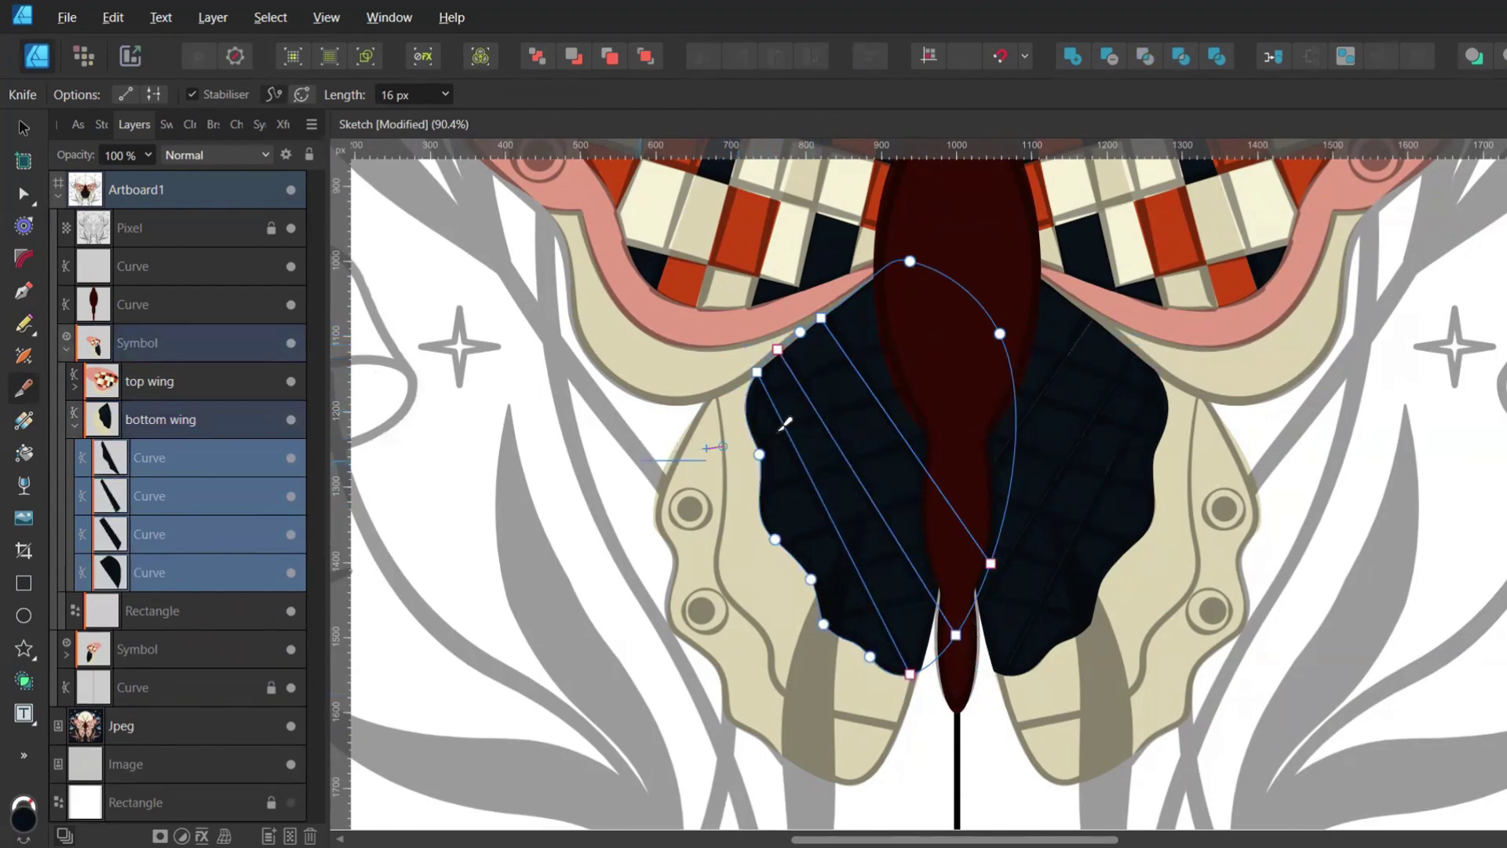
Cut the lower wing panel strips crosswise along the sketched grid lines, working down towards the wing's lower tip
mouse_move(780, 431)
left_mouse_down()
mouse_move(827, 417)
mouse_move(921, 310)
mouse_move(1070, 269)
left_mouse_up()
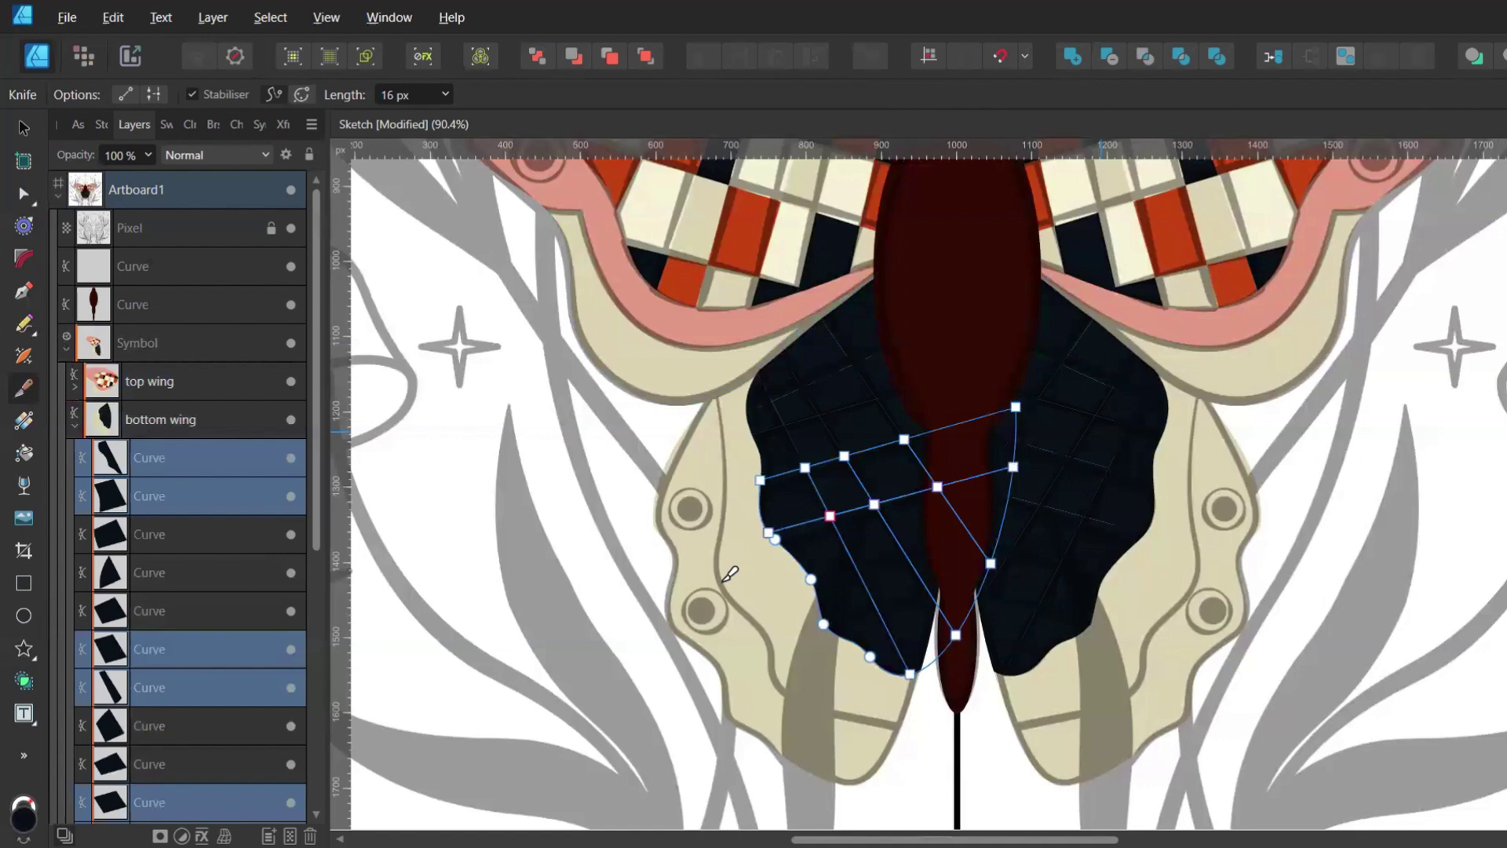
left_click_drag(728, 589, 1119, 562)
mouse_move(719, 628)
left_mouse_down()
mouse_move(1046, 584)
mouse_move(1125, 562)
left_mouse_up()
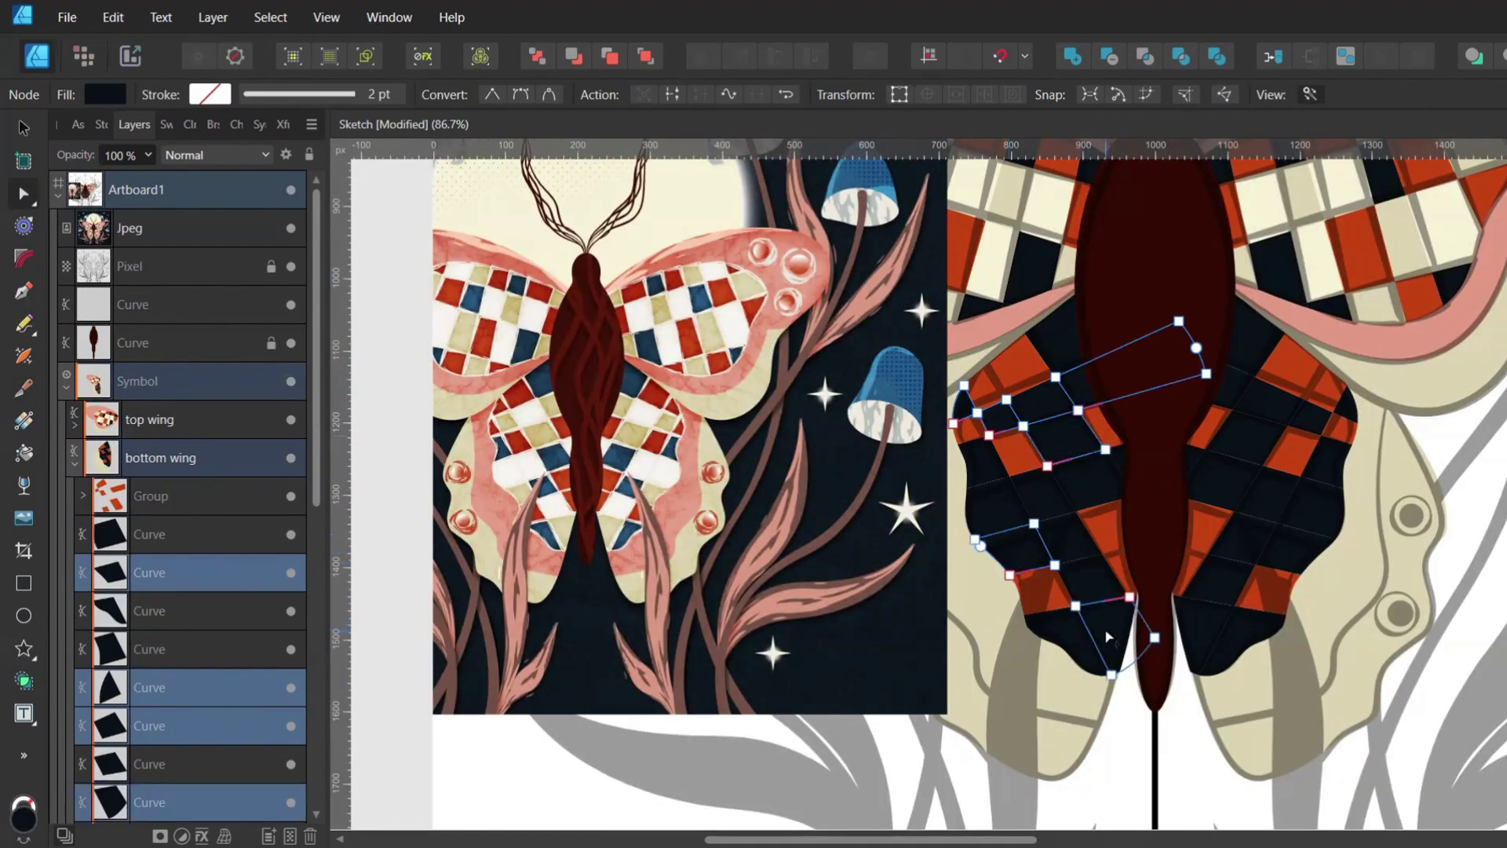
Fill the selected lower wing tiles with a light Moth swatch
left_click(160, 124)
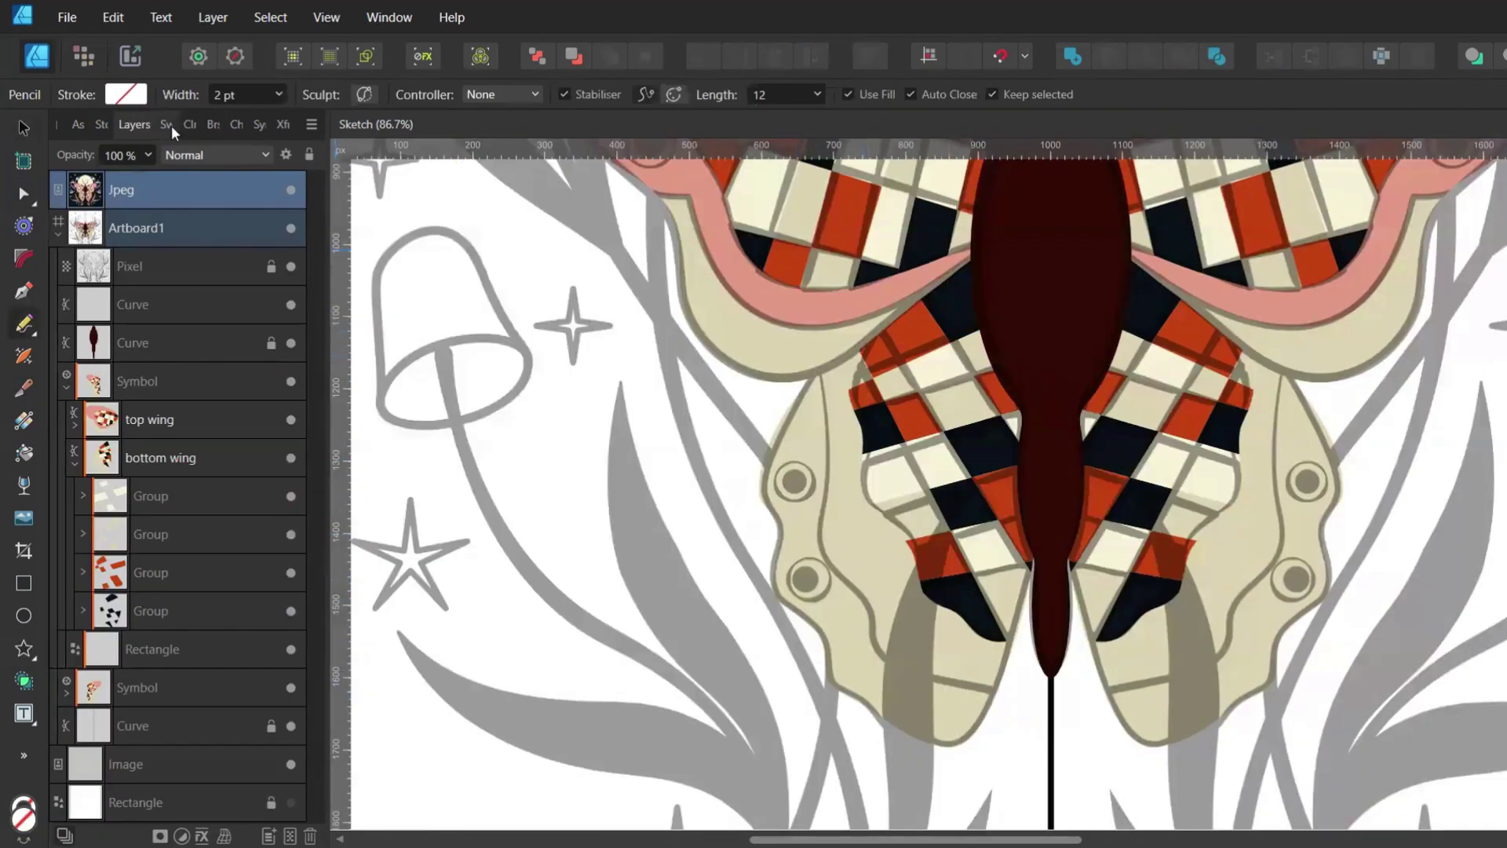
Draw the lower wing's band shape in the pink Moth swatch and place it inside "bottom wing" beneath the tile group
left_click(171, 126)
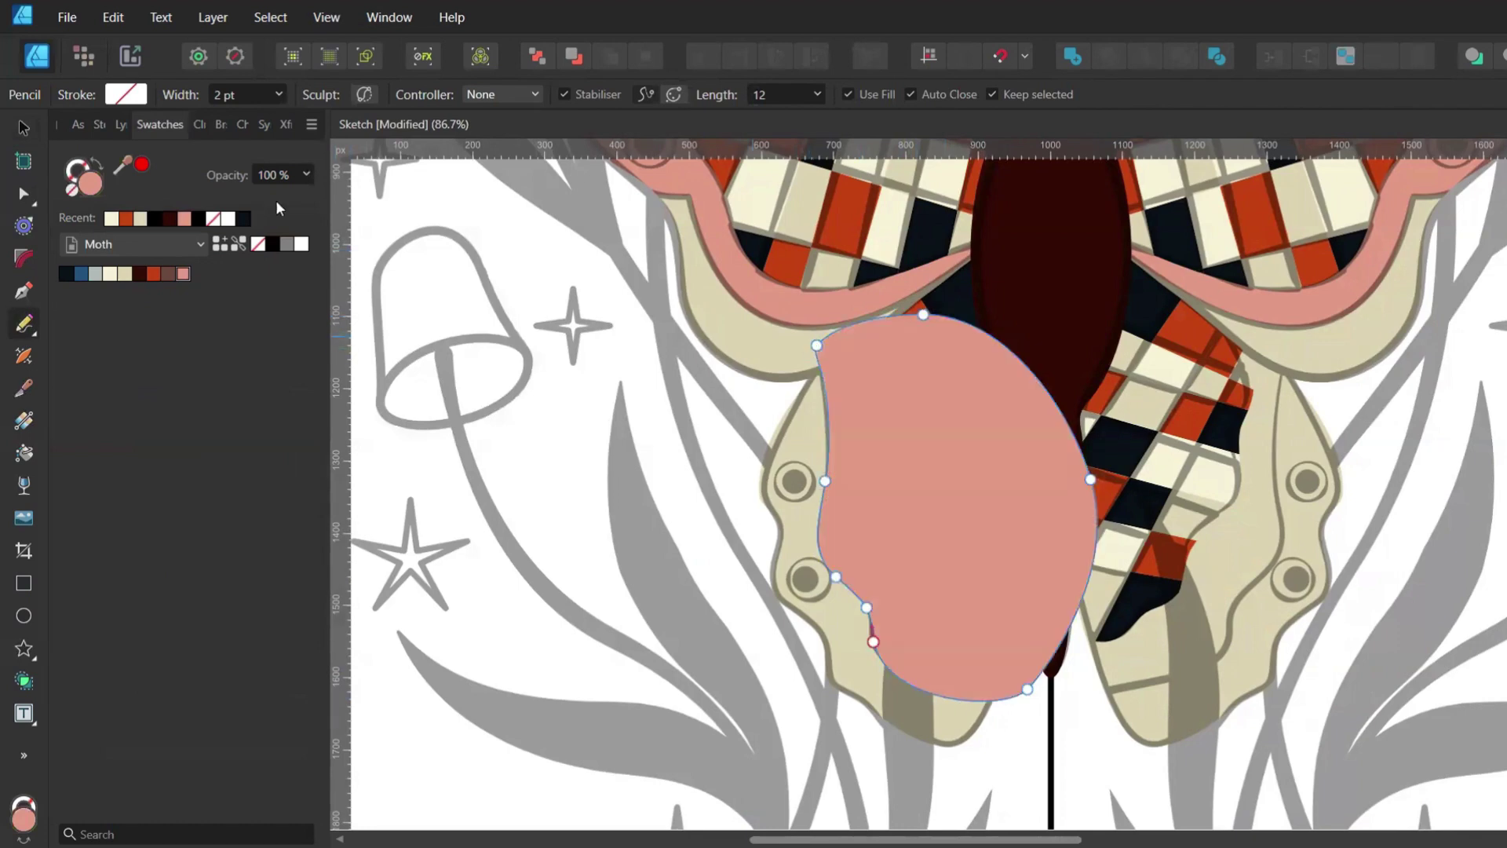
left_click(121, 124)
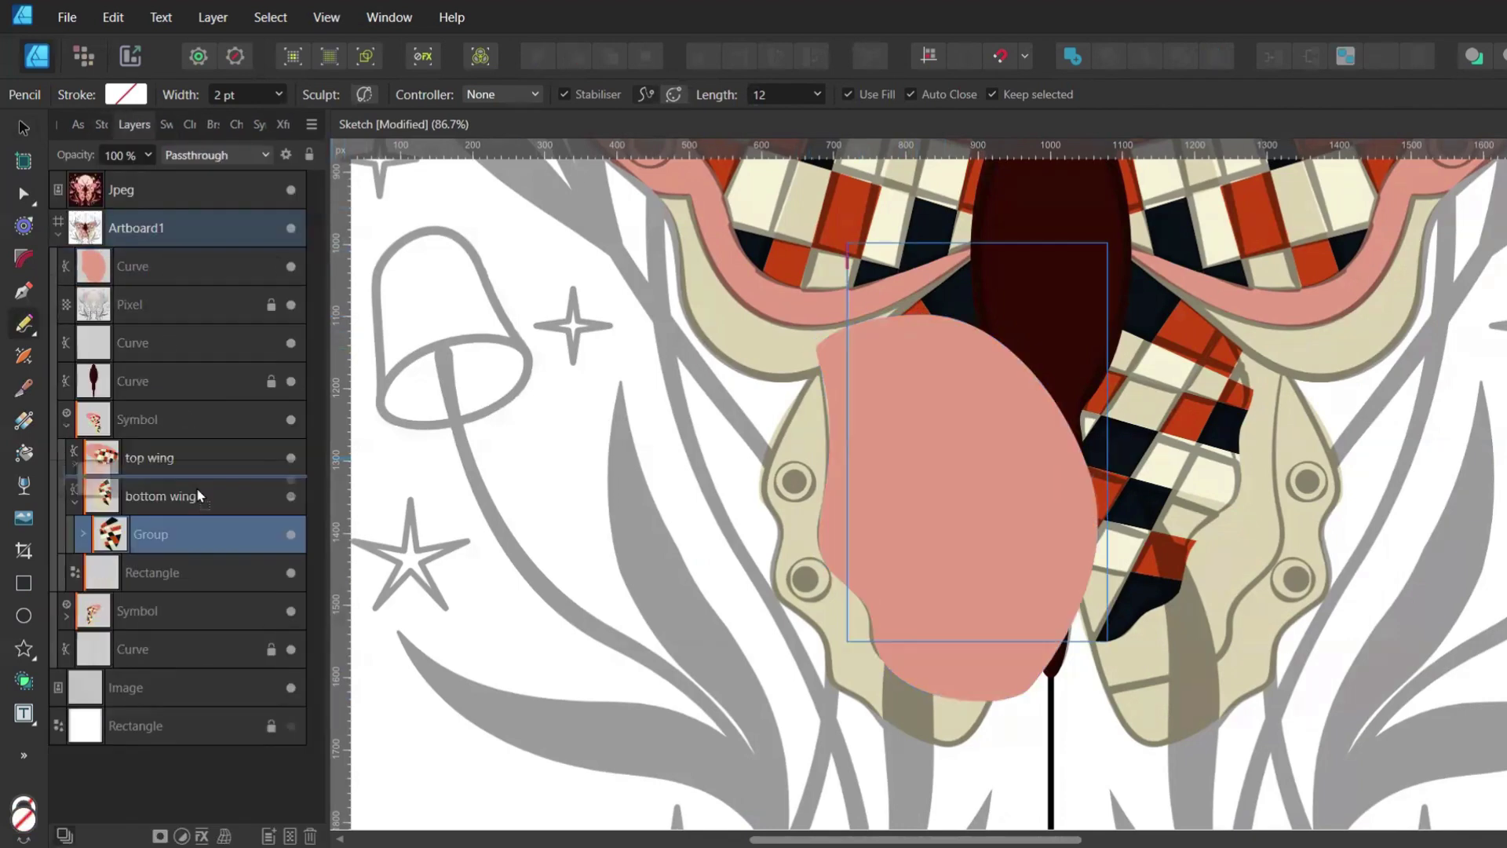
left_click_drag(198, 490, 217, 553)
Adjust the lower edge of the pink lower wing shape by moving its node towards the body
key("a")
left_click(933, 672)
left_click_drag(1026, 693, 1049, 672)
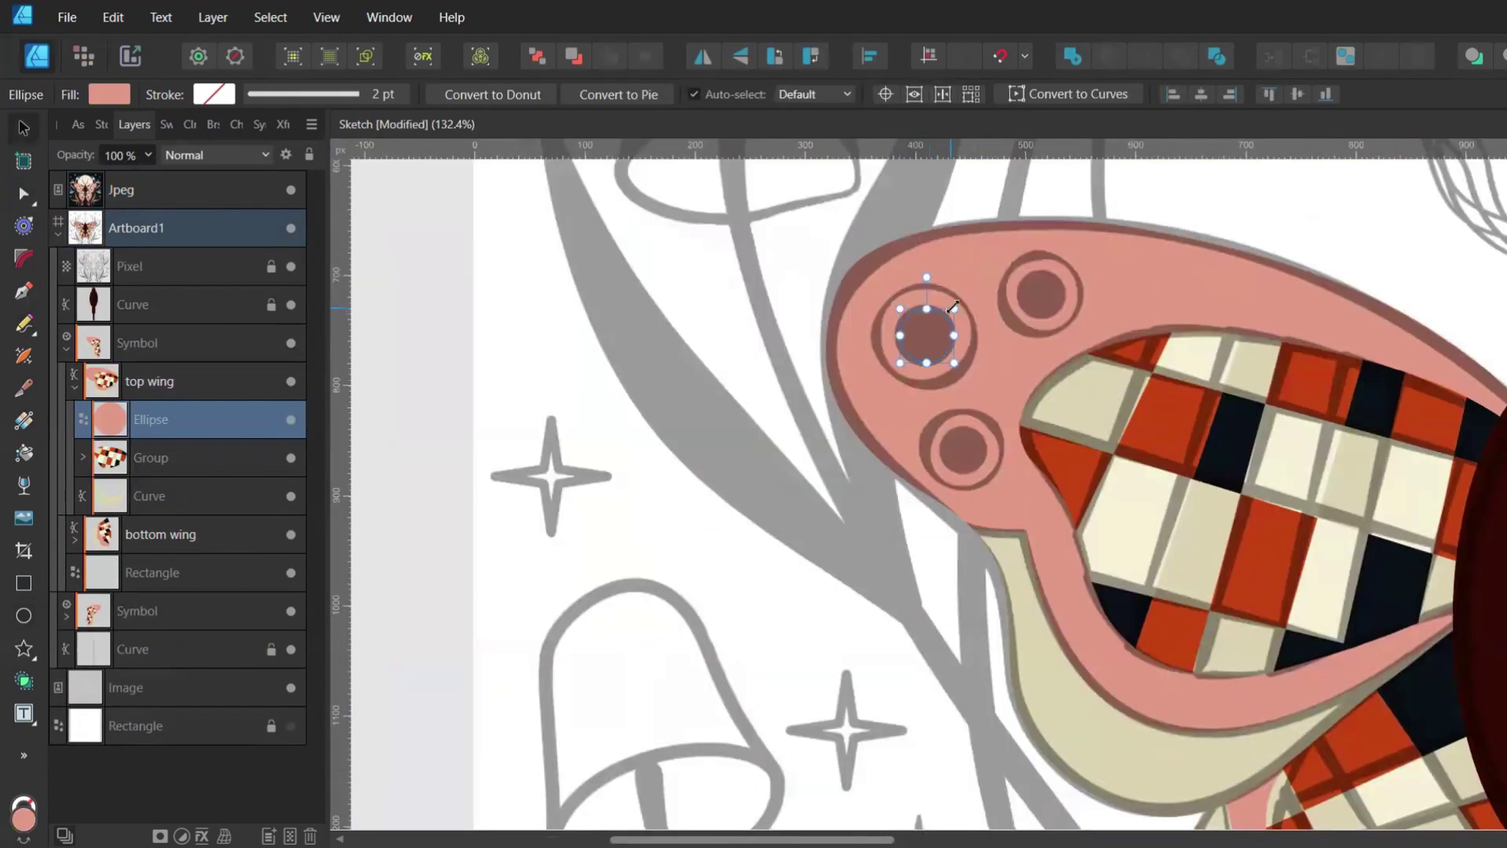
Enlarge the ellipse on the largest wing-tip spot to fit the sketch and give it a reversed linear red and pink gradient
left_click_drag(894, 303, 883, 306)
key("g")
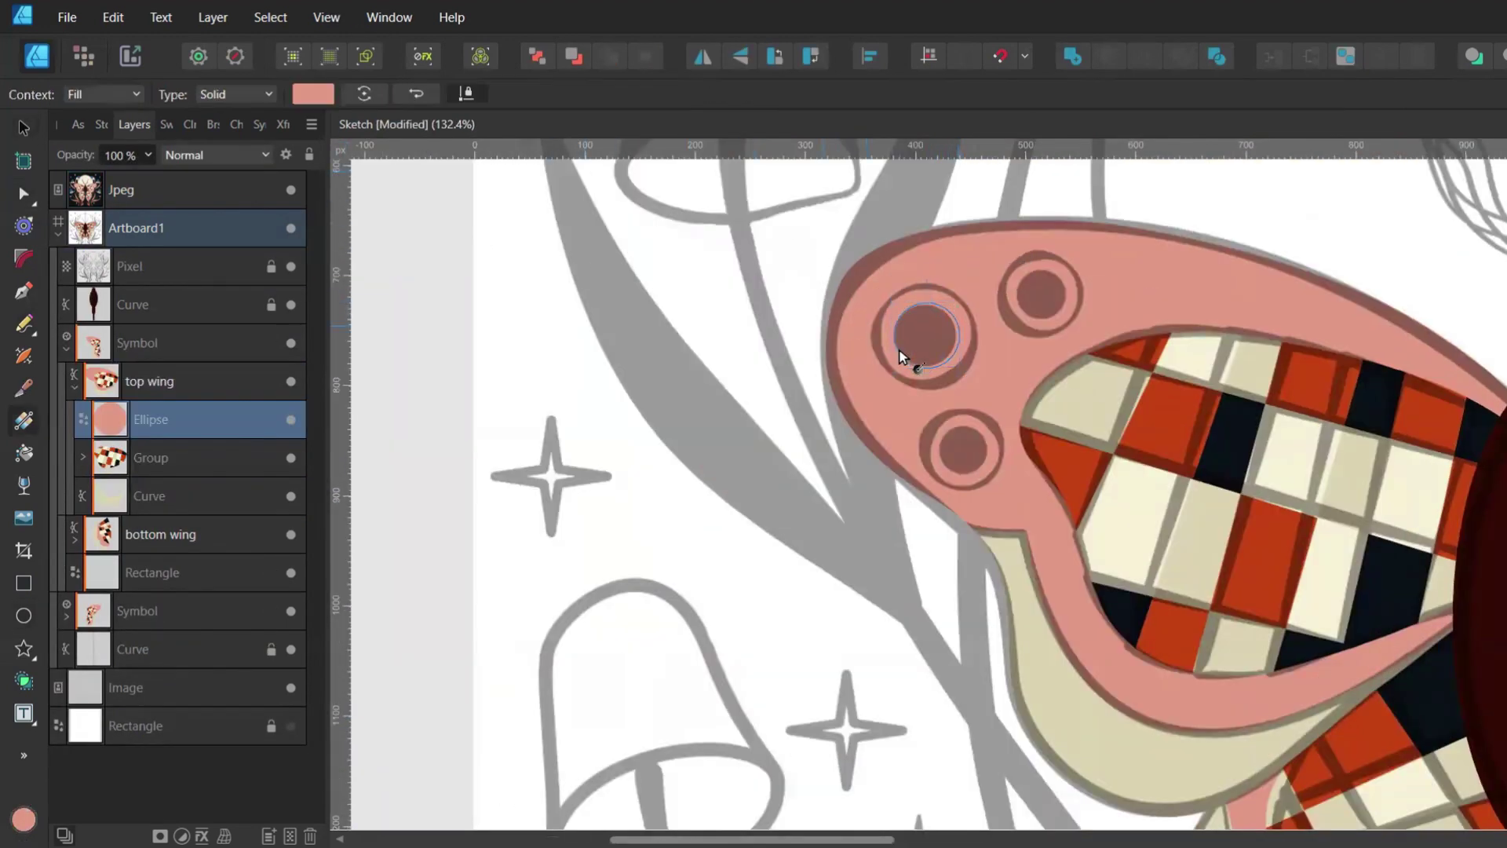
left_click(313, 93)
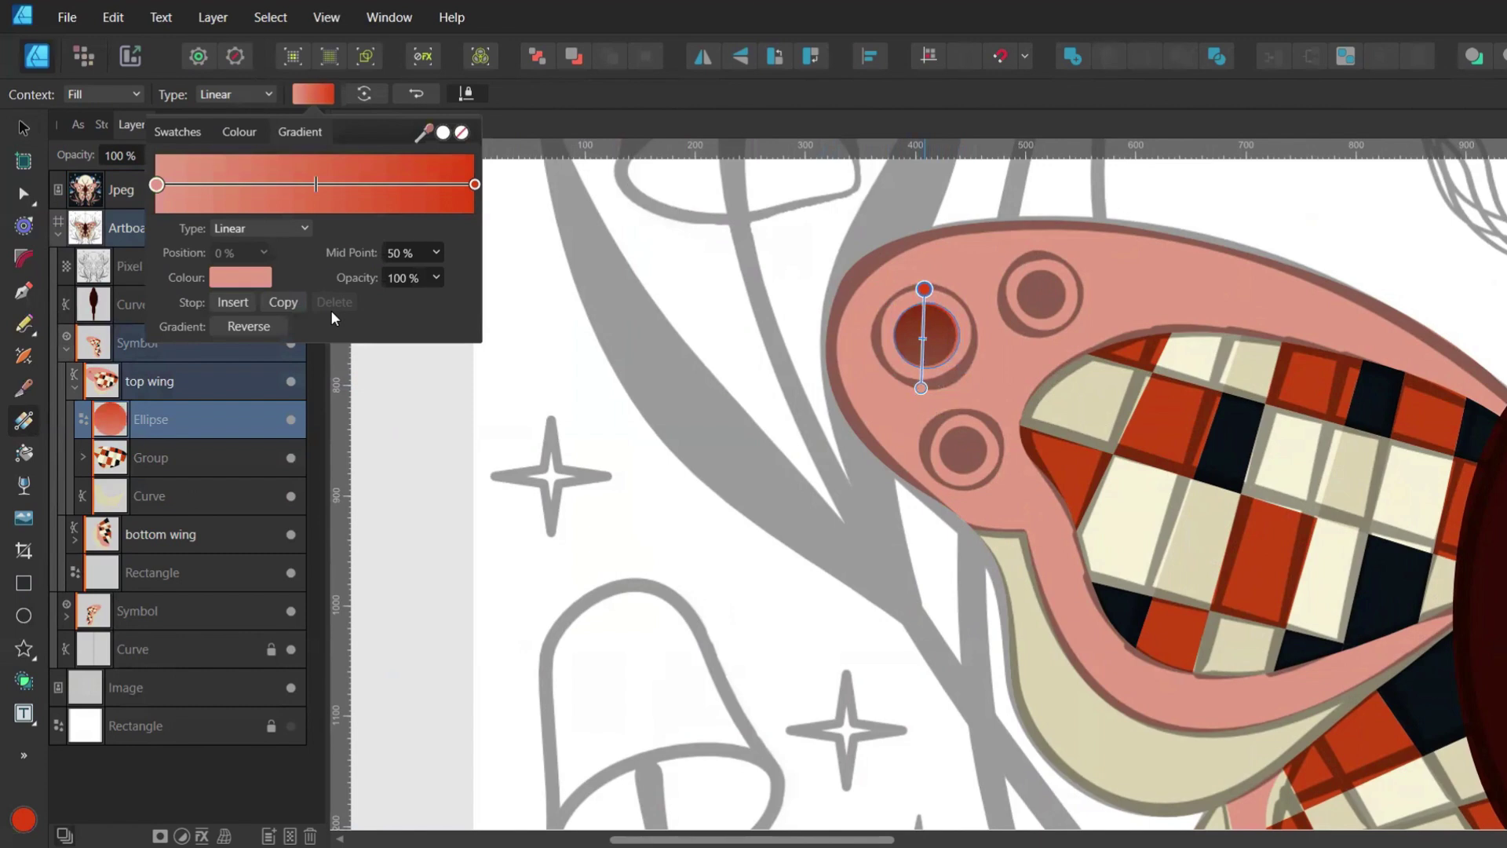
left_click(257, 326)
Recolour the gradient's pink end stop with the sampled light colour and nudge the ellipse onto the sketched spot
left_click(475, 185)
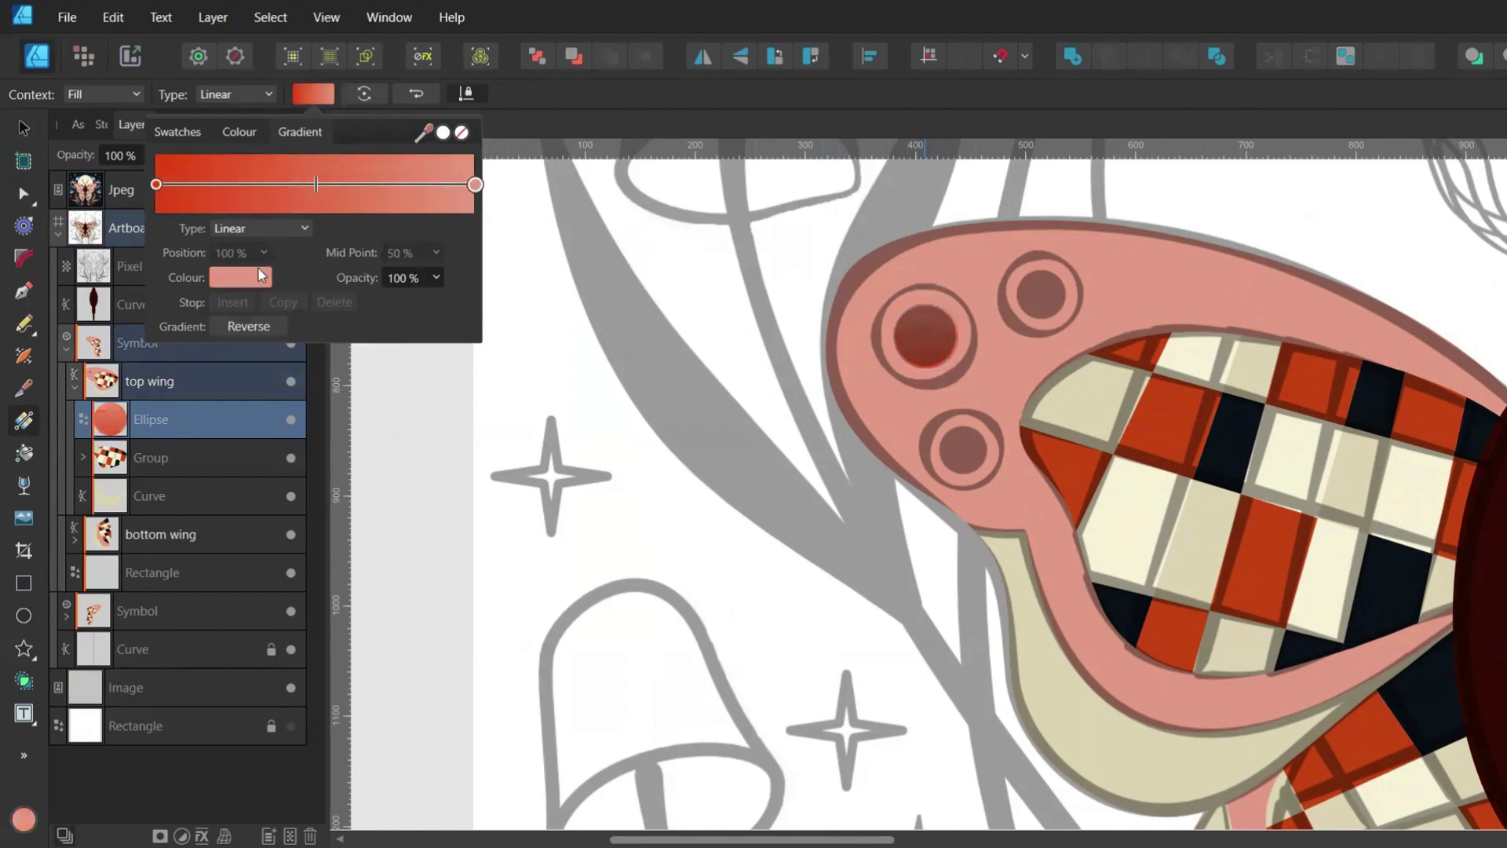
left_click(251, 278)
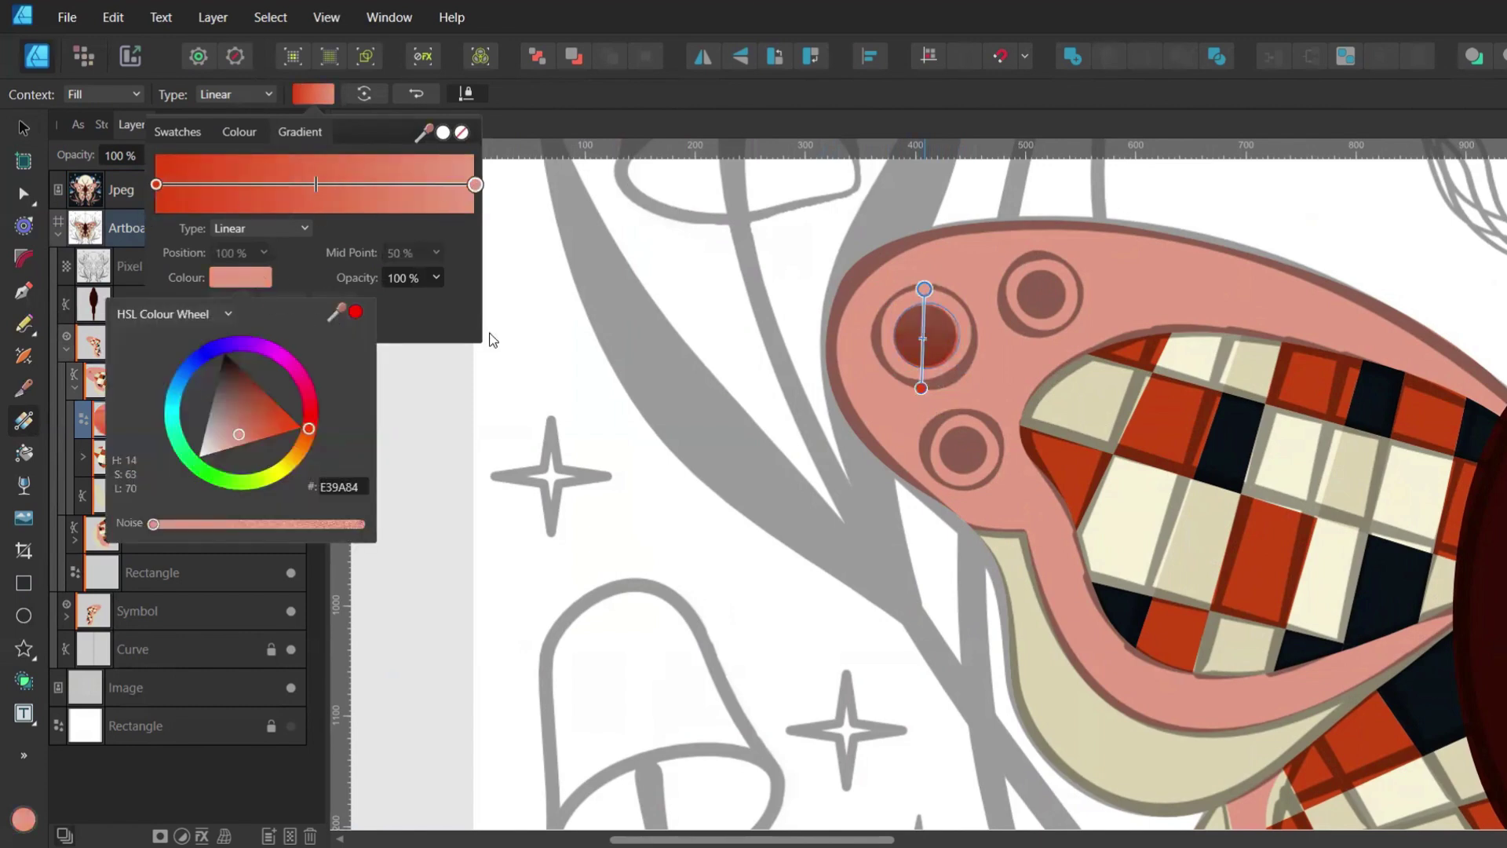
left_click(355, 312)
scroll(928, 334, "up", 2)
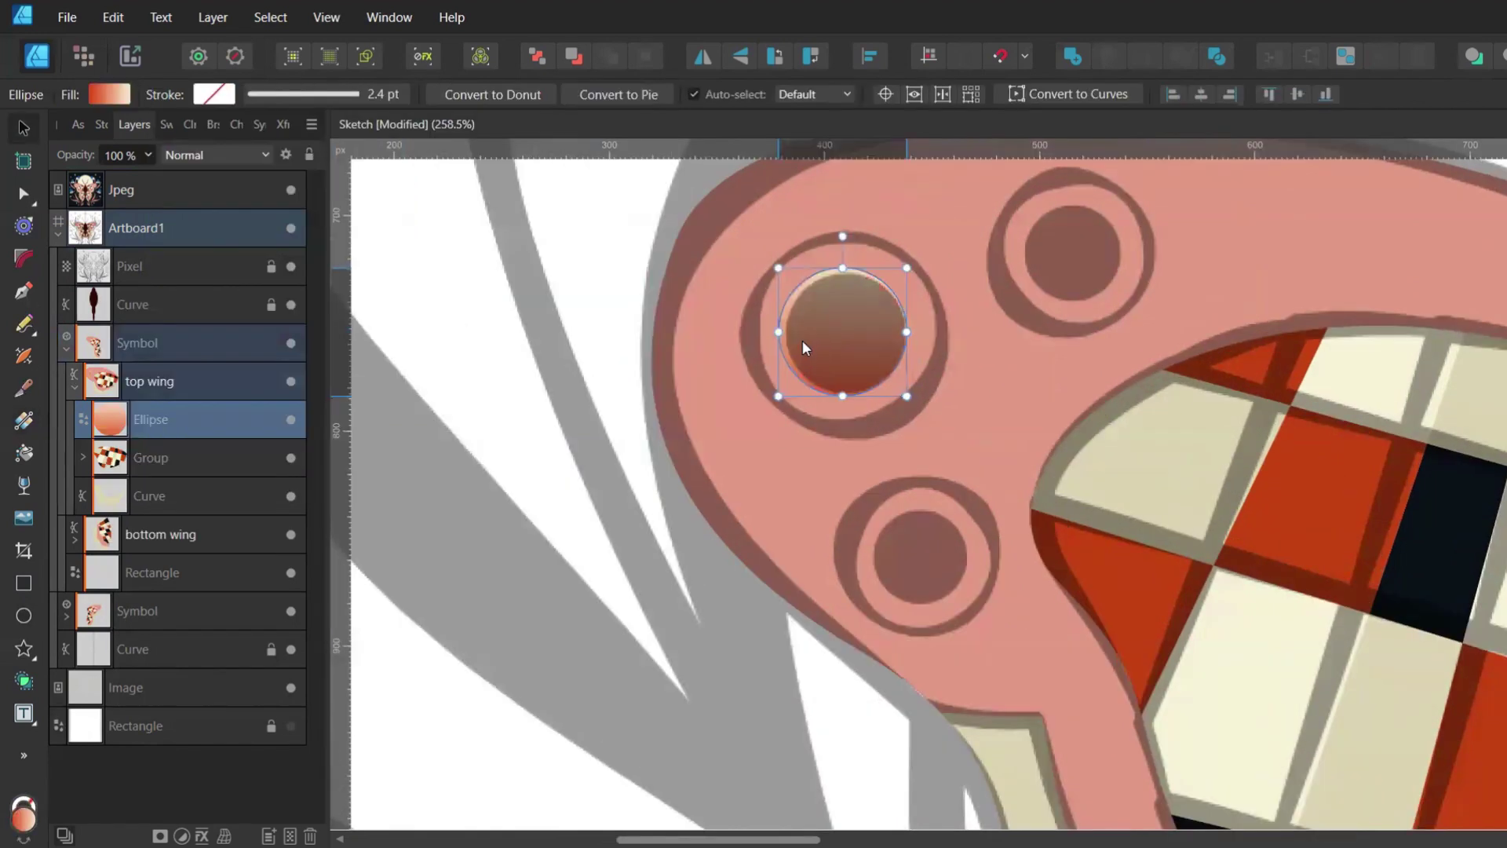
left_click_drag(803, 341, 807, 338)
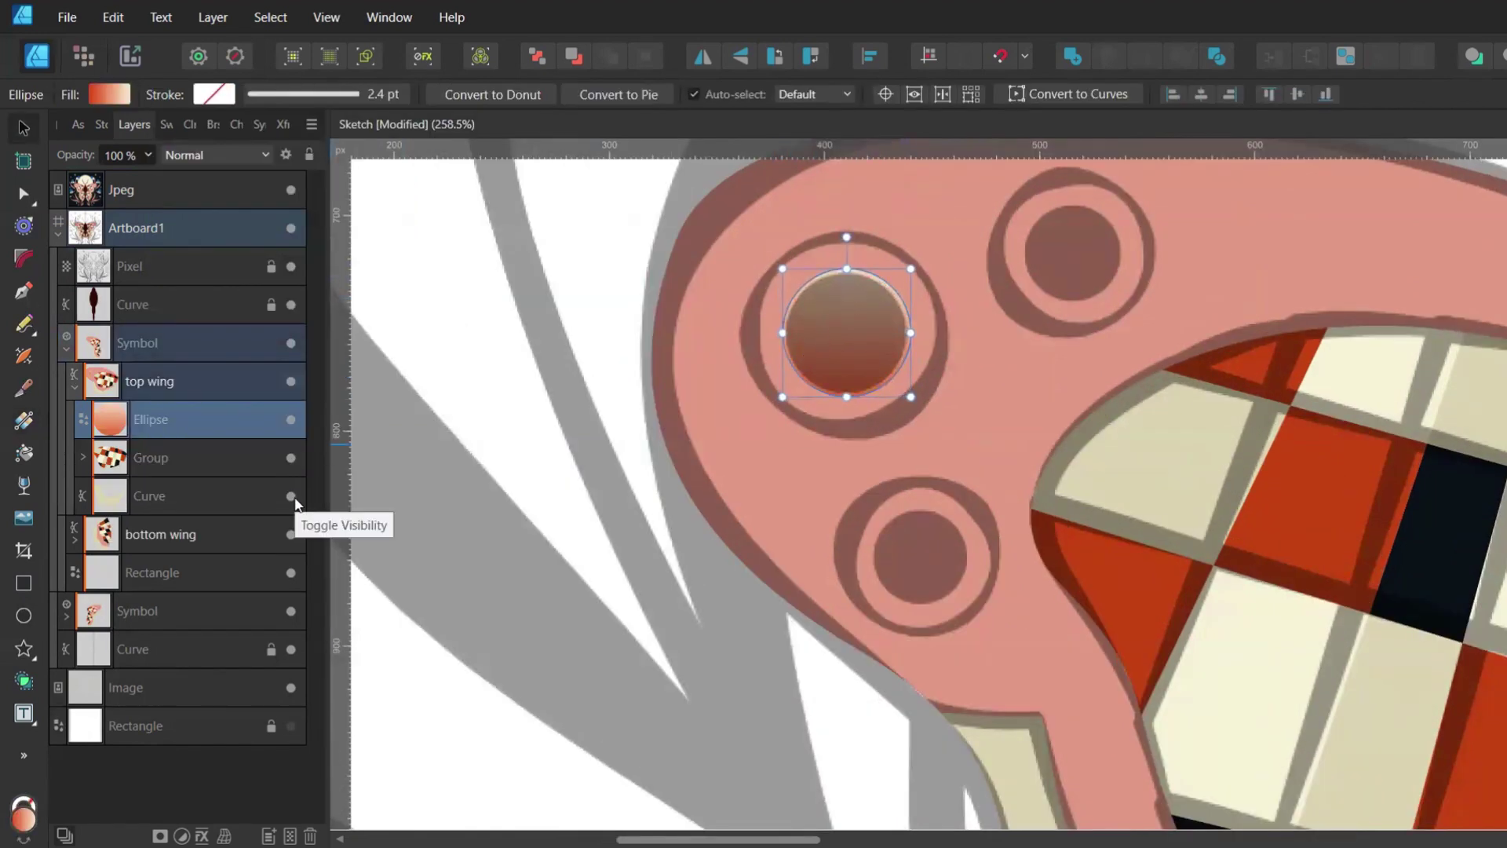
Draw a circle about 71 px wide over the spot, with no fill and a cream Moth swatch stroke
left_click(19, 617)
left_click_drag(821, 311, 921, 364)
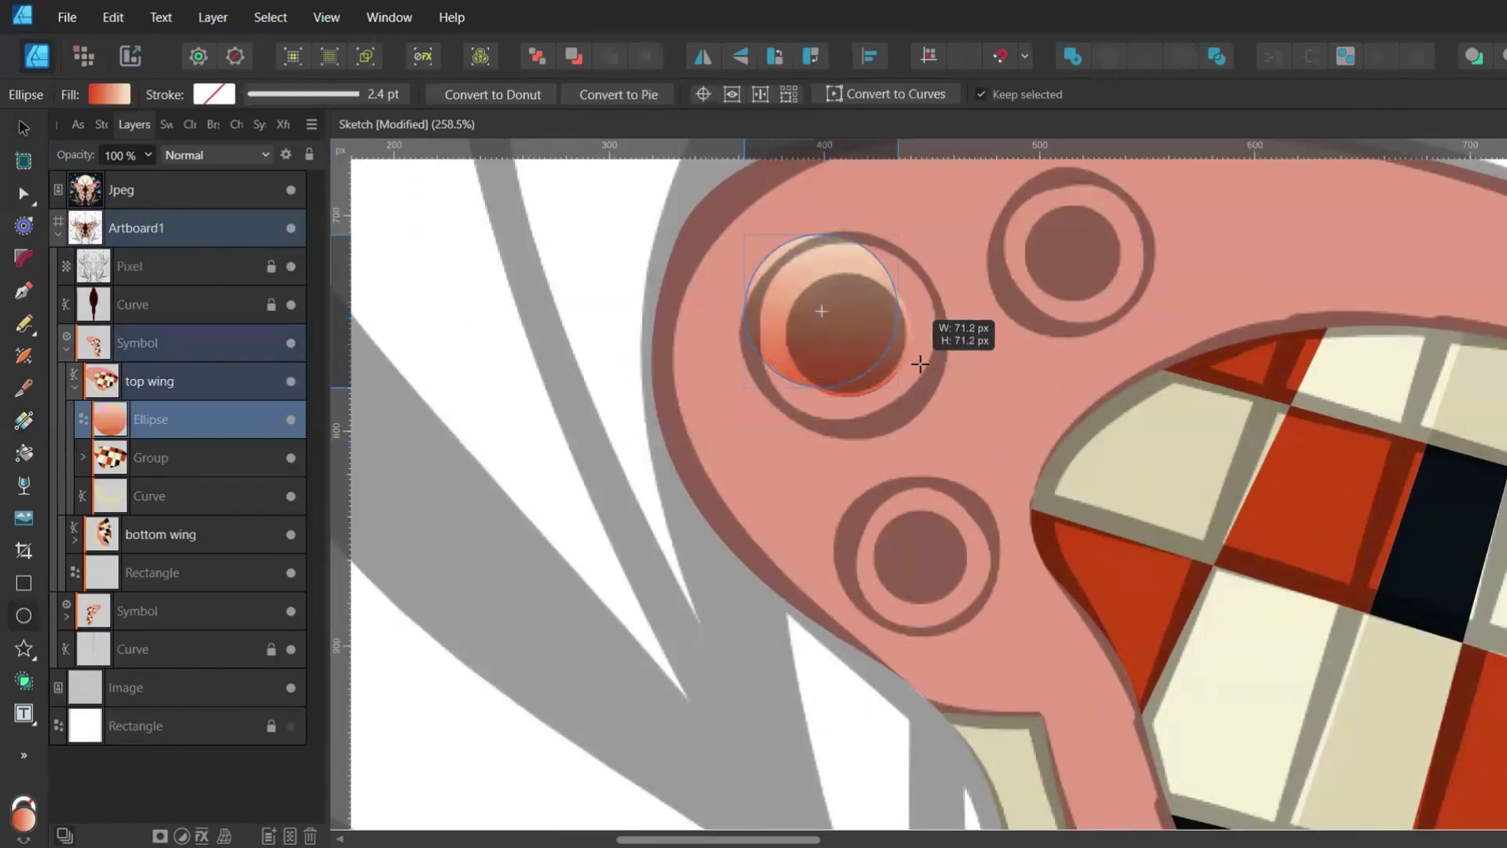
key("v")
left_click(164, 123)
left_click(72, 189)
left_click(91, 182)
left_click(110, 274)
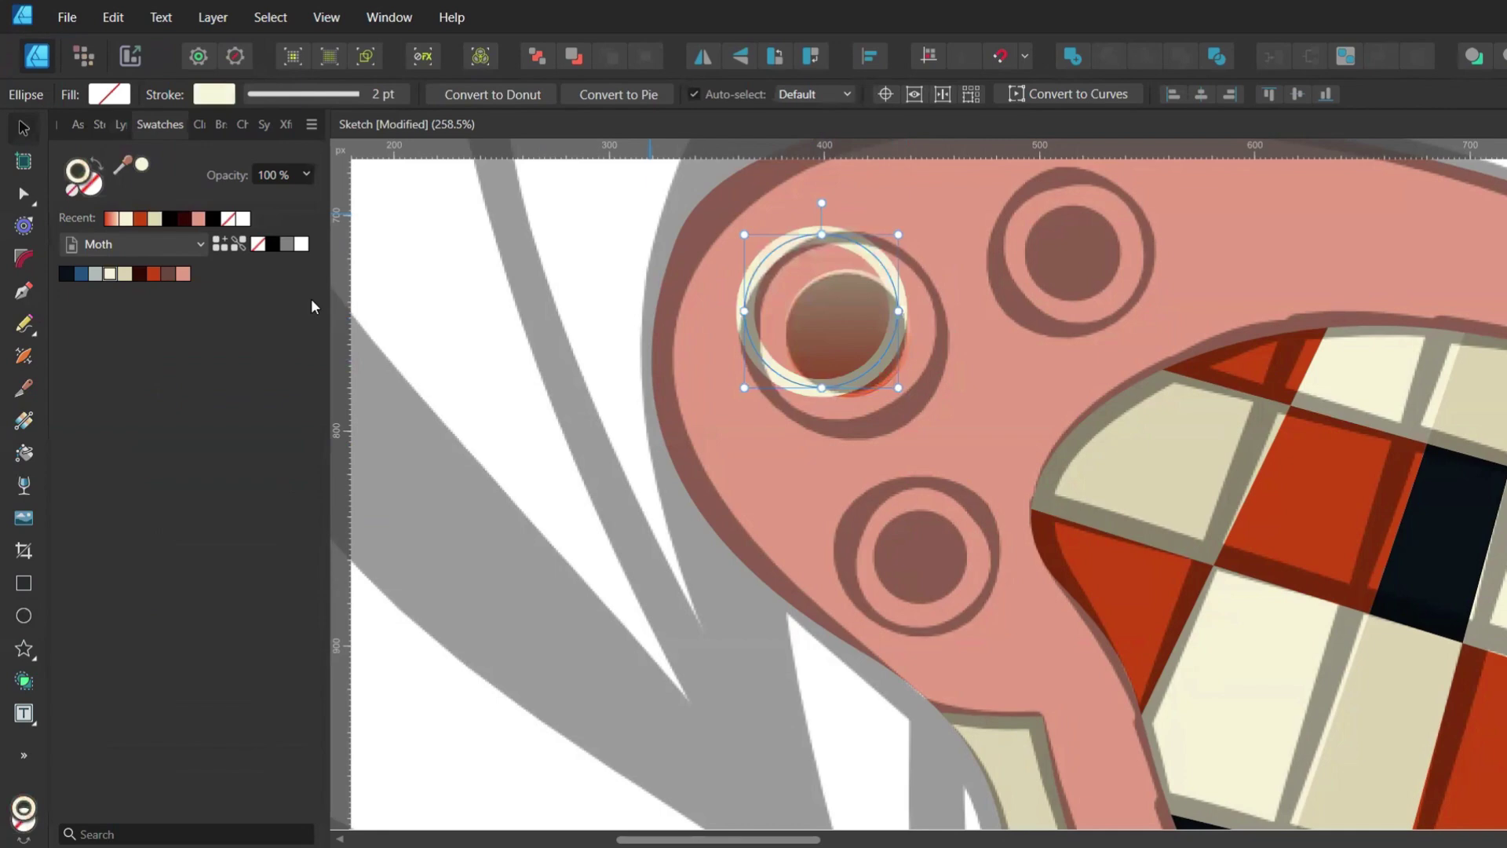
Enlarge the cream circle to fit the sketched outer ring and give it the Creative Ink 02 brush stroke at 7 pt
mouse_move(789, 313)
left_mouse_down()
mouse_move(828, 346)
mouse_move(811, 346)
left_mouse_up()
left_click_drag(920, 263, 943, 238)
left_click(223, 124)
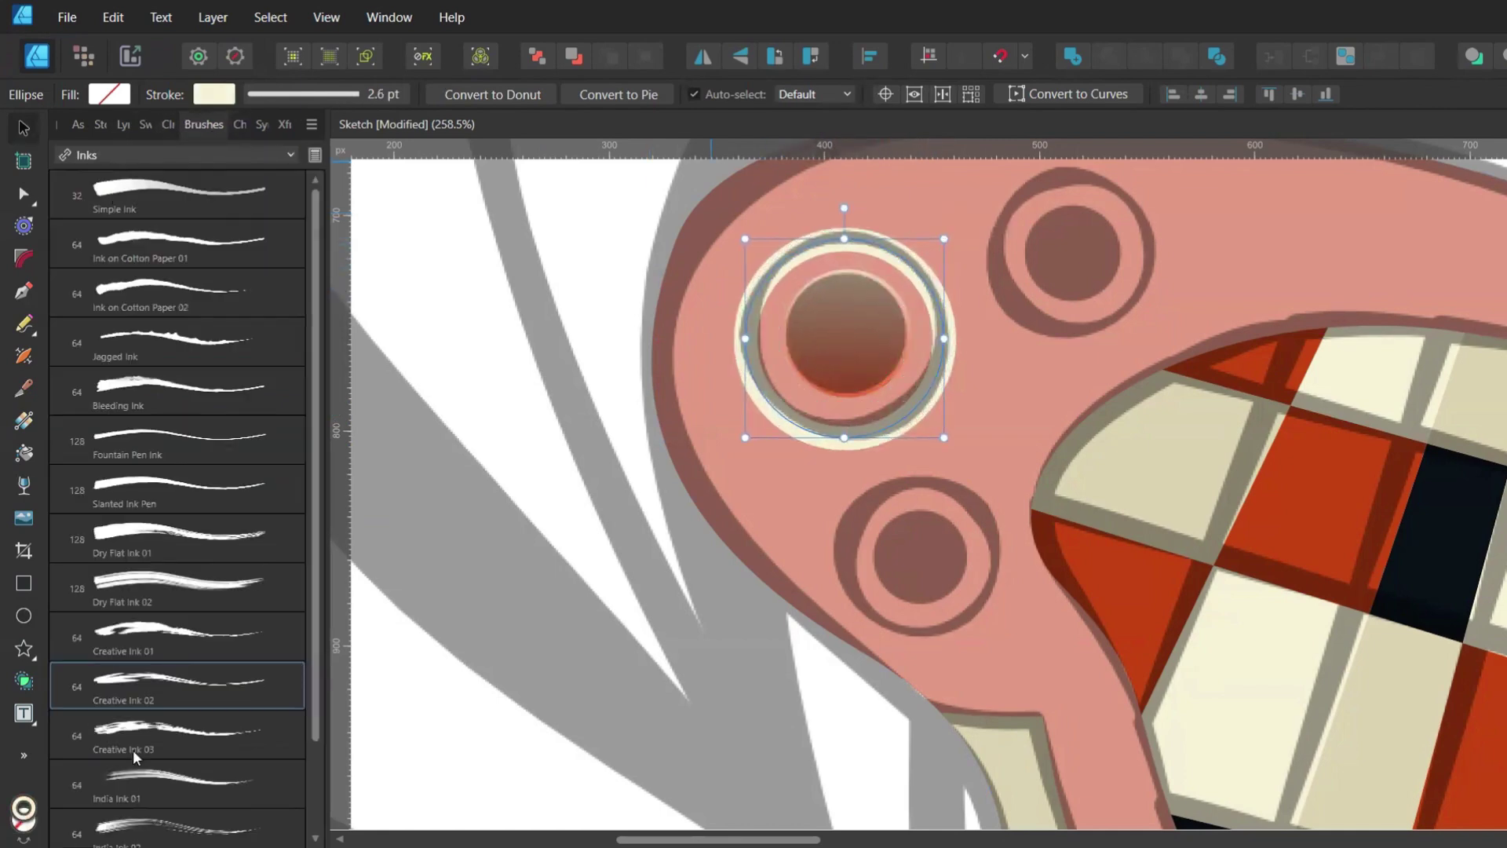
left_click(142, 697)
left_click(339, 95)
scroll(441, 167, "down", 9)
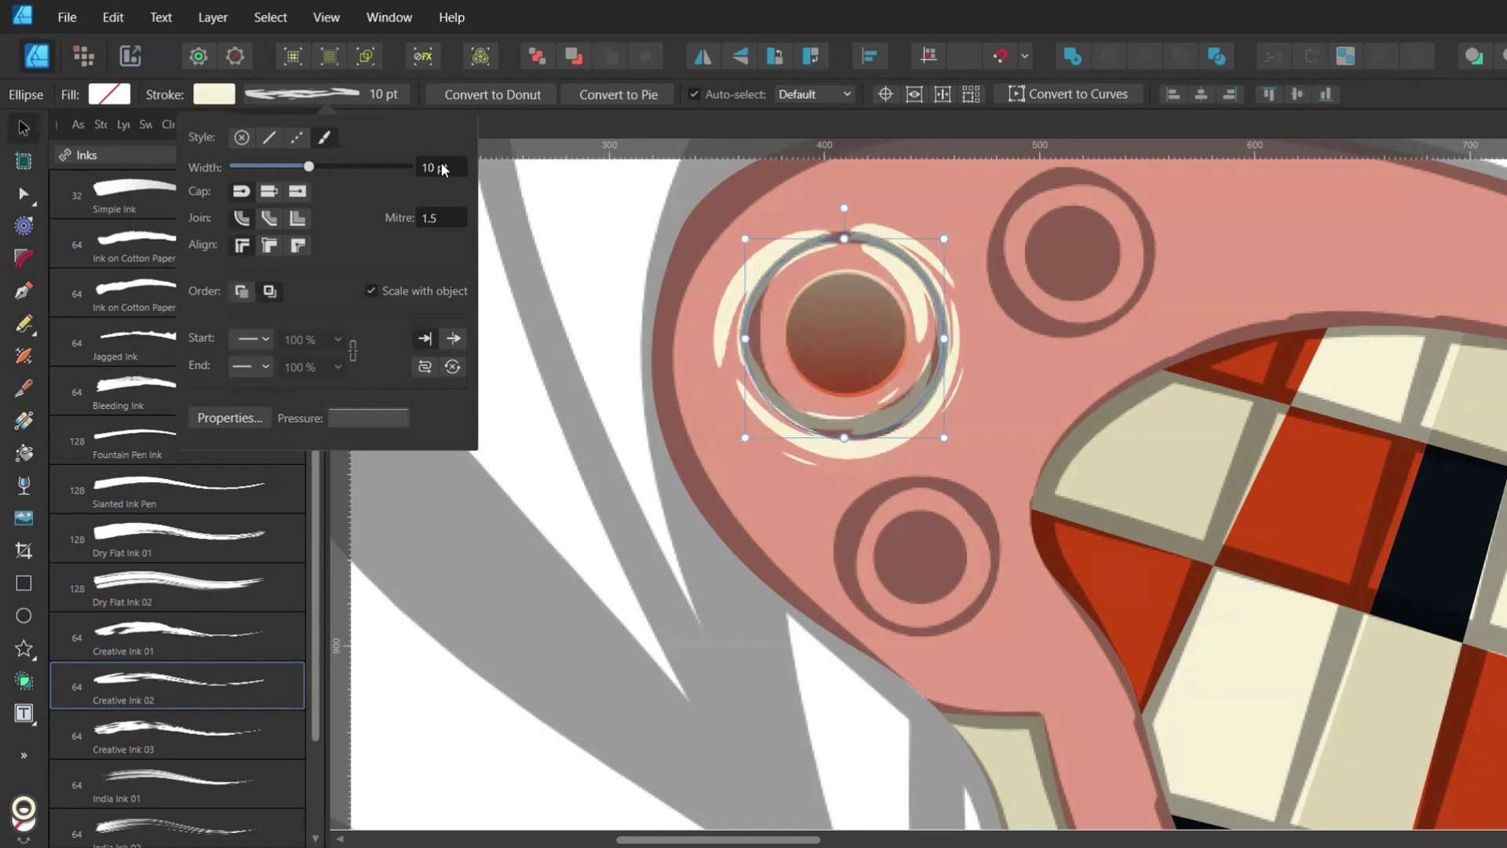
scroll(442, 168, "up", 1)
Hide the Pixel sketch layer, nudge the brushed ring around the gradient spot, and fine-tune its stroke width
left_click(116, 127)
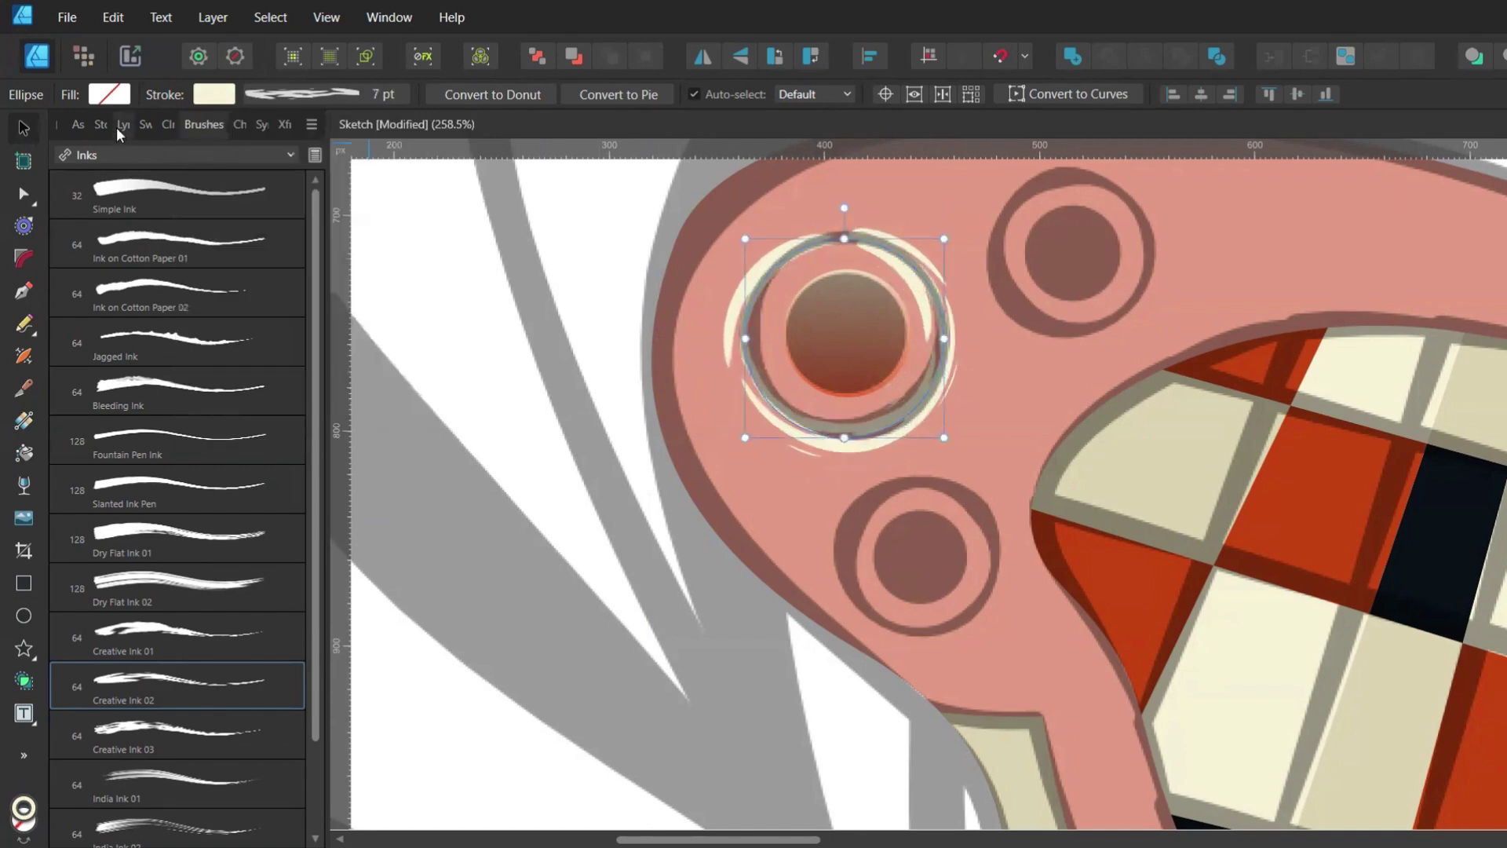
left_click(141, 124)
left_click(126, 123)
left_click(291, 267)
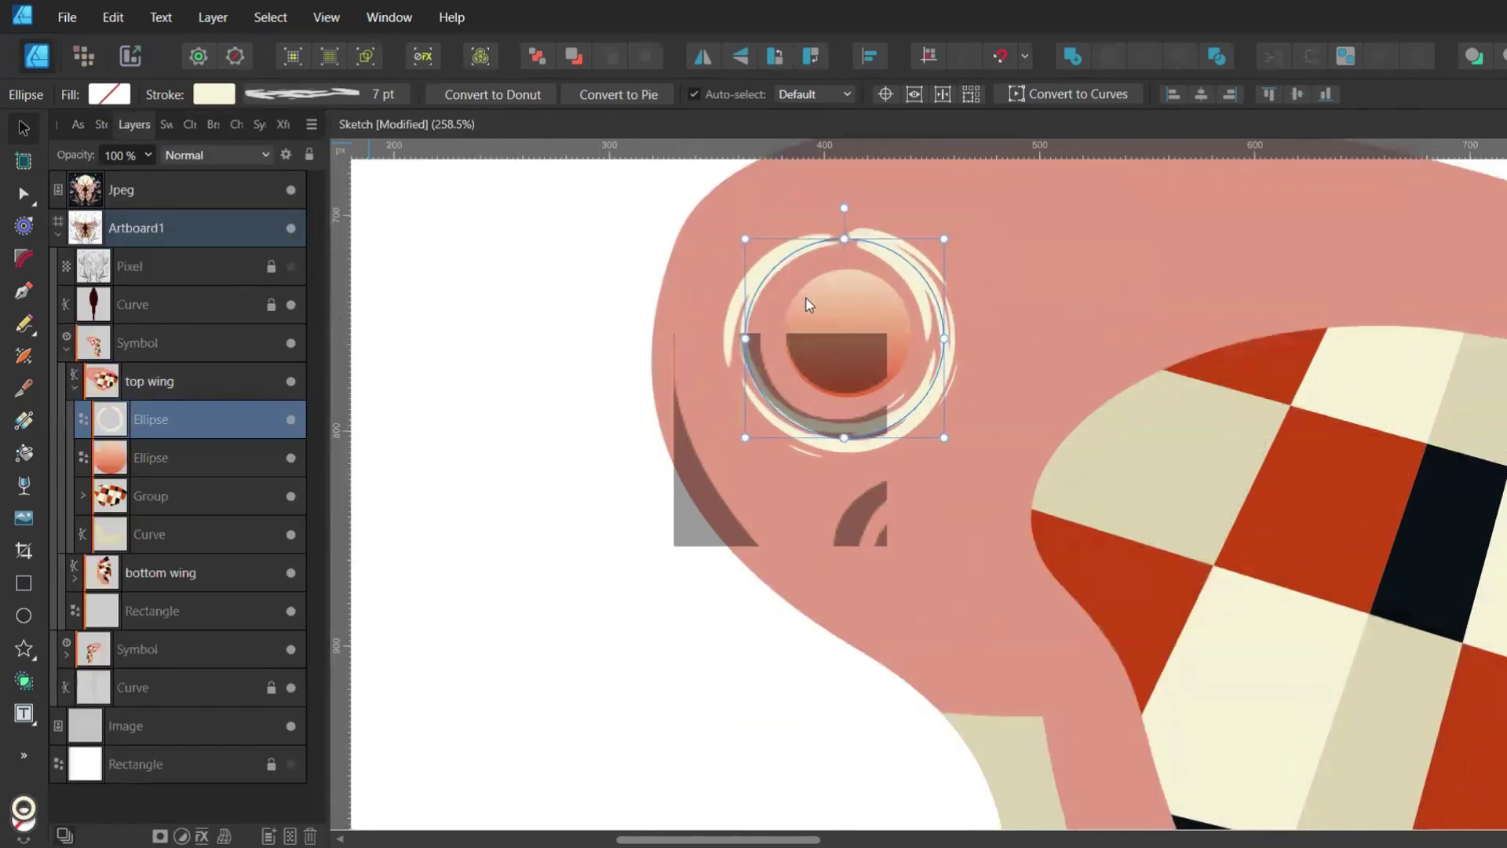
left_click_drag(882, 296, 889, 288)
left_click(317, 91)
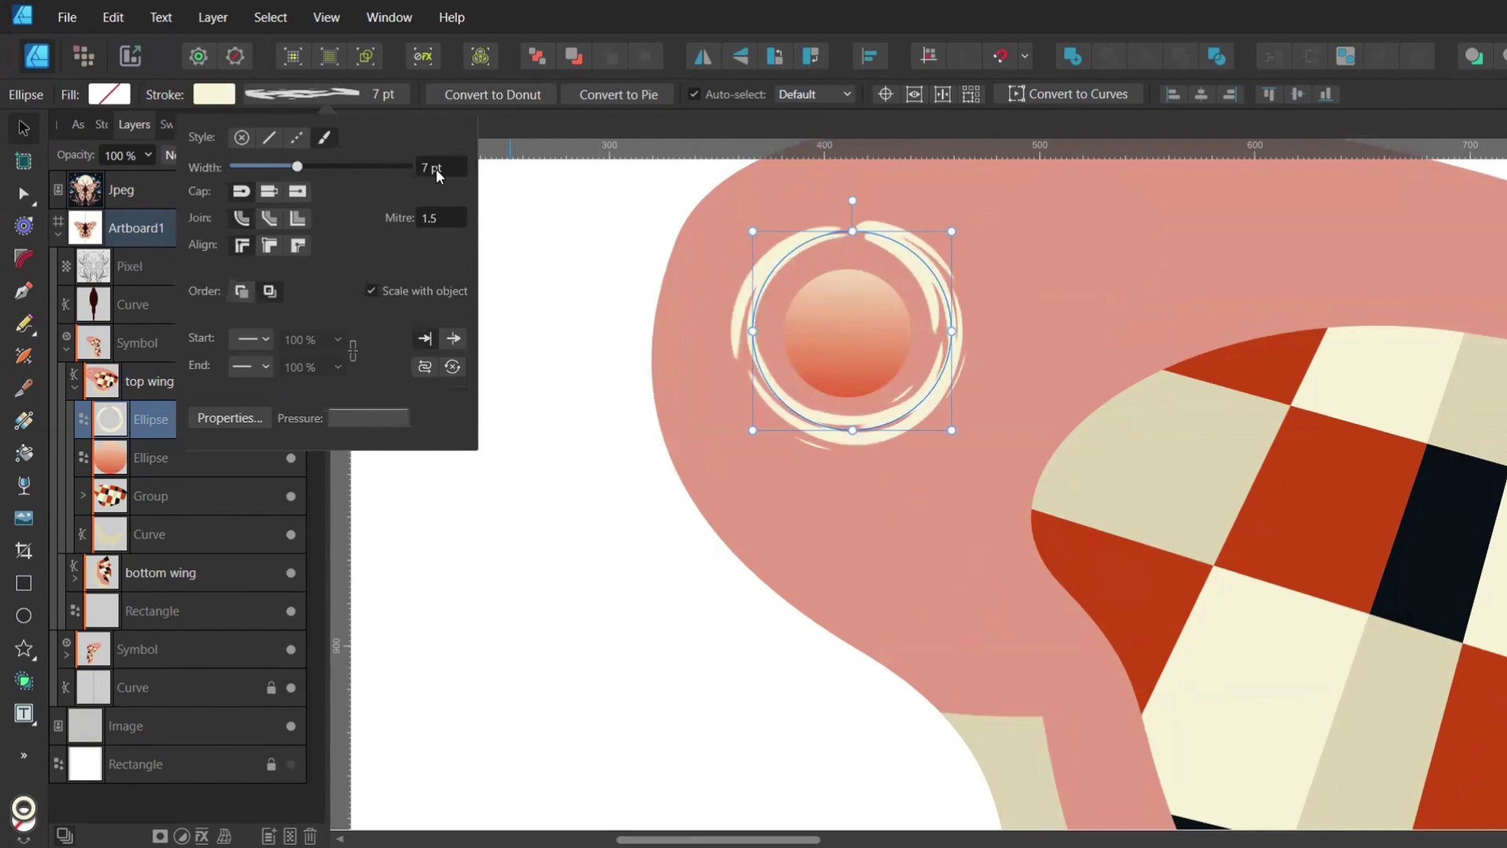
scroll(435, 167, "up", 1)
scroll(625, 328, "down", 3)
Realign the largest spot's linear gradient so it runs vertically from the ellipse's upper edge to its lower edge
left_click(756, 319)
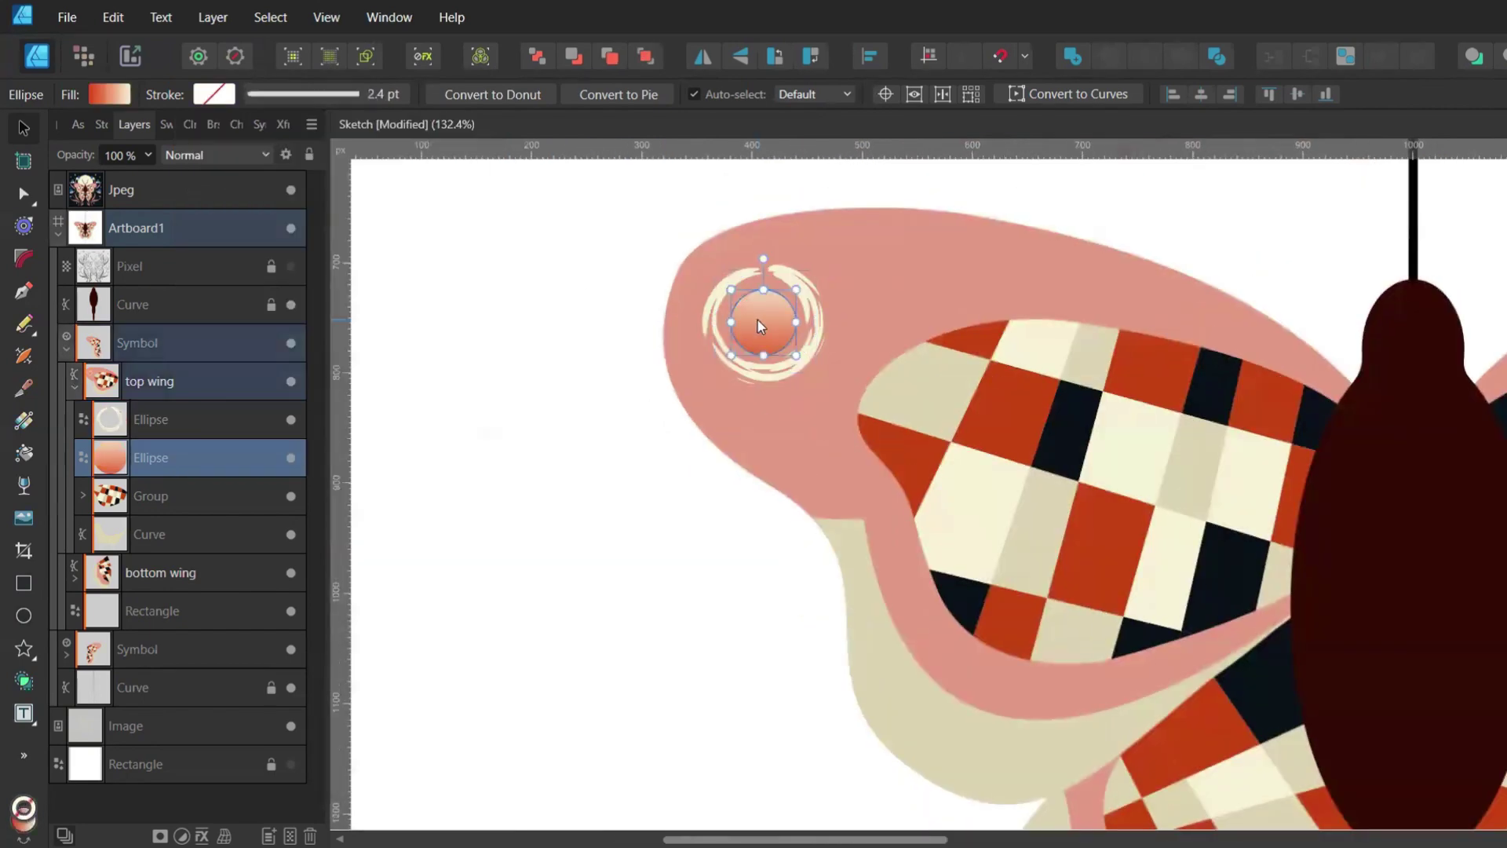
key("g")
scroll(756, 319, "up", 3)
left_click_drag(767, 237, 763, 270)
left_click_drag(758, 428, 766, 394)
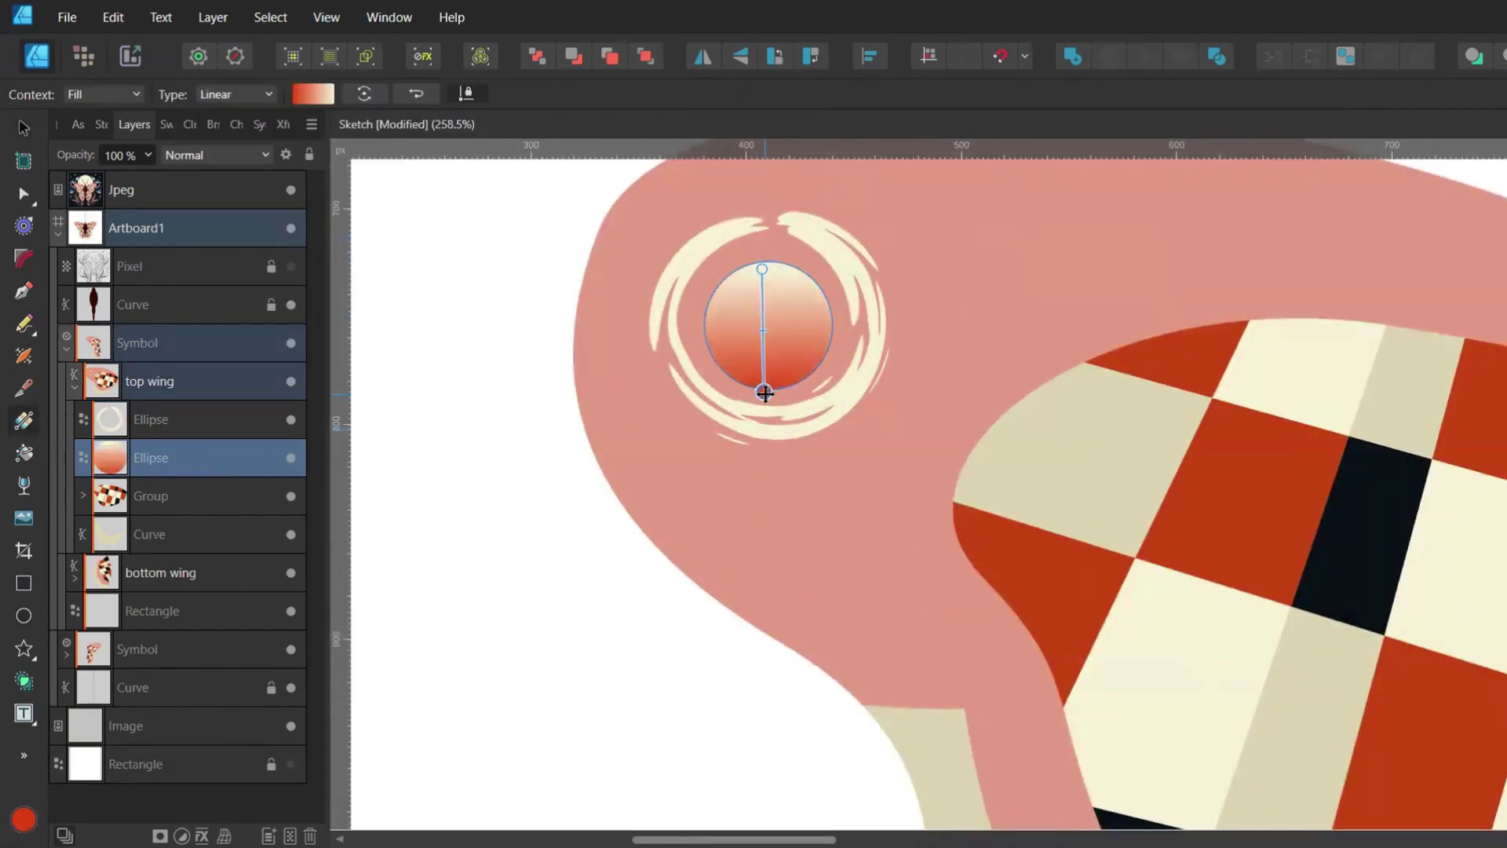
Show the sketch, duplicate the spot with its ring, and move, shrink and rotate the copy onto the sketched upper inner spot
scroll(766, 394, "down", 5)
key("v")
left_click(119, 421, "shift")
left_click(290, 266)
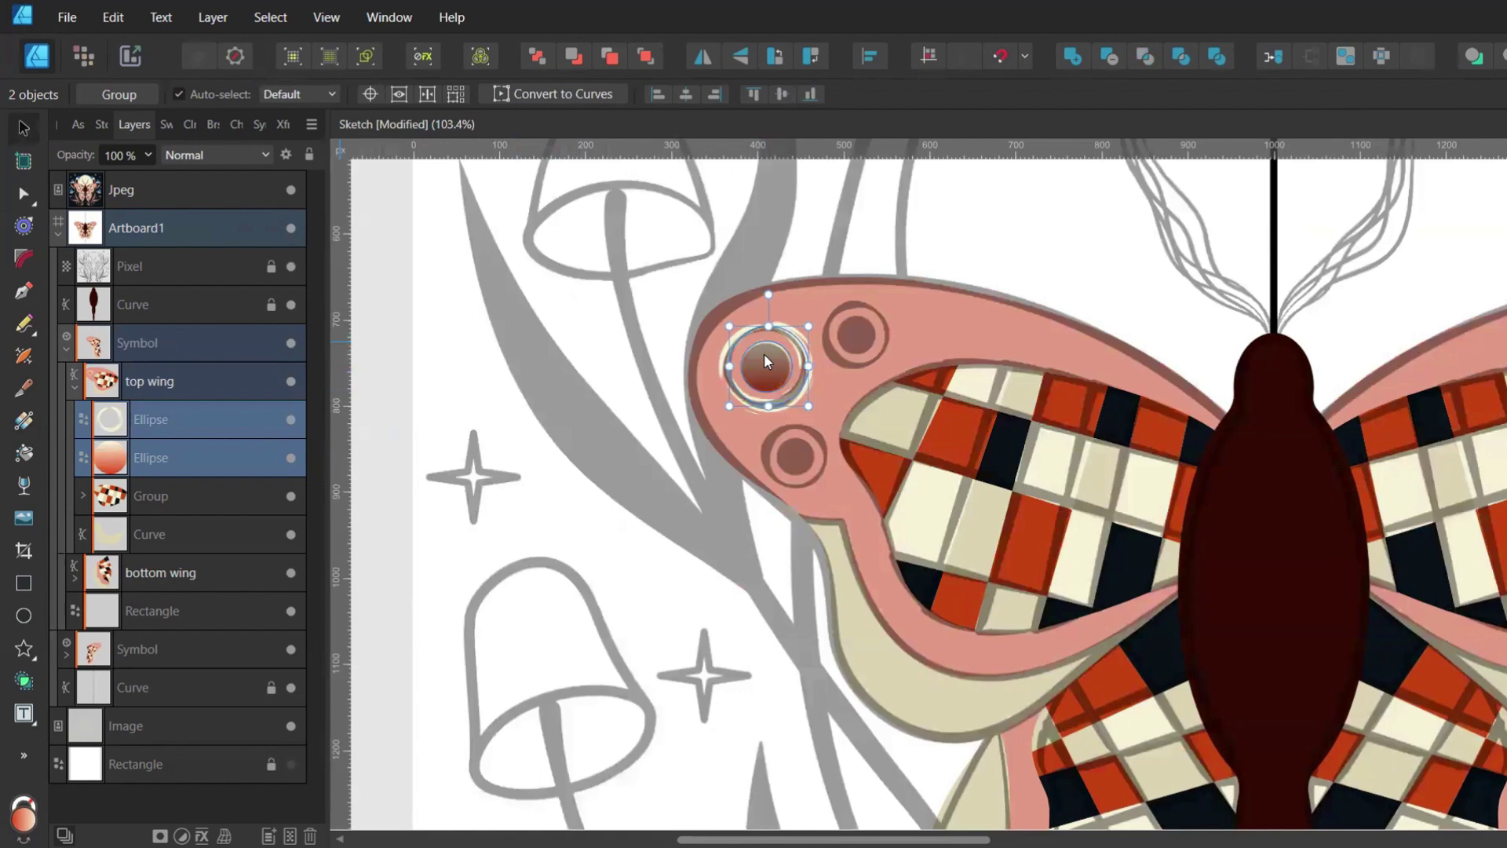
key("ctrl+j")
left_click_drag(758, 370, 855, 338)
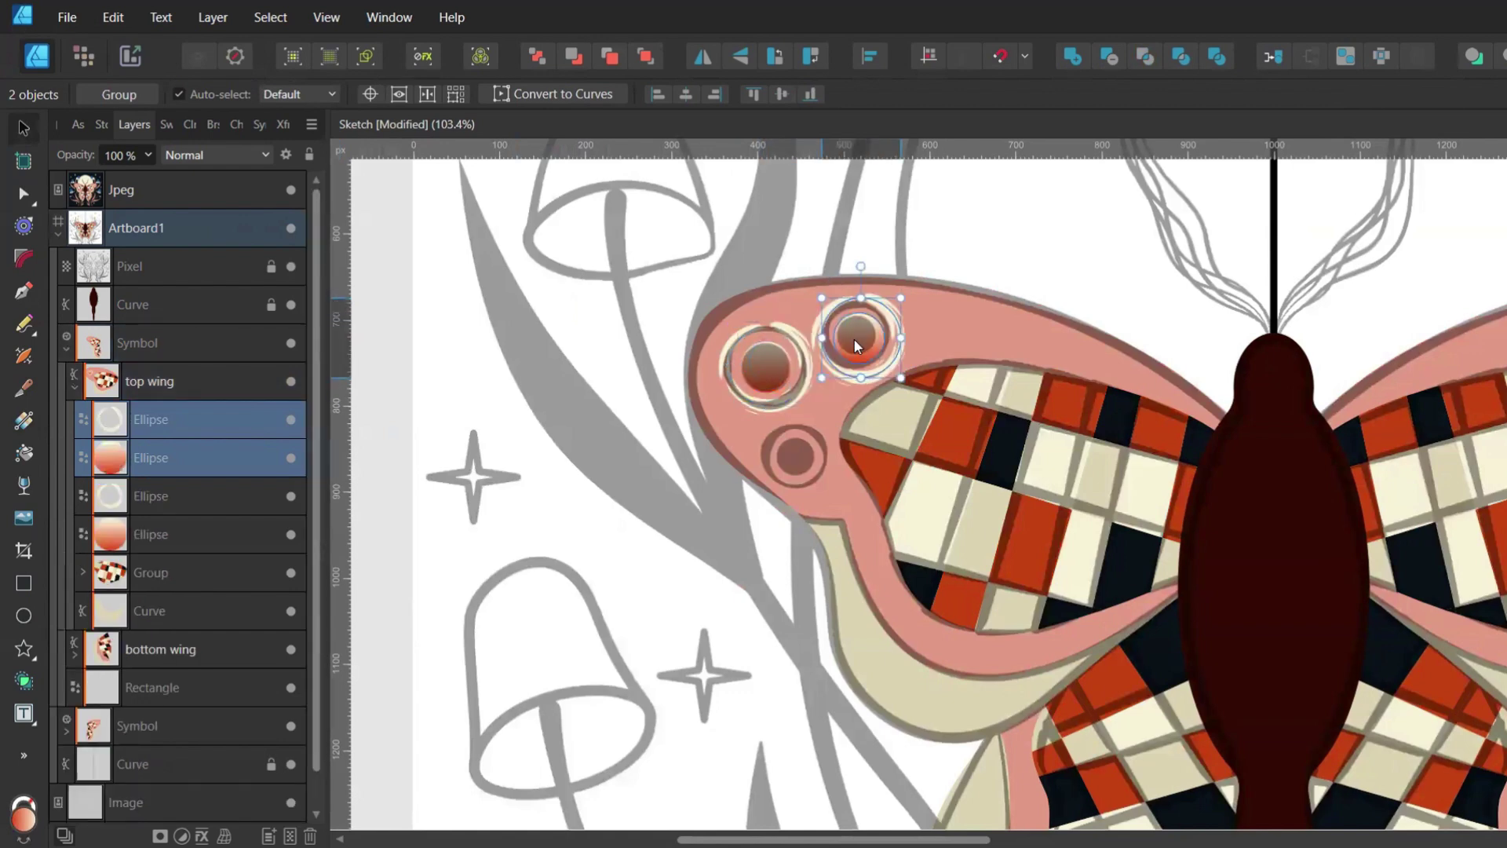
scroll(854, 338, "up", 2)
left_click_drag(869, 236, 891, 259)
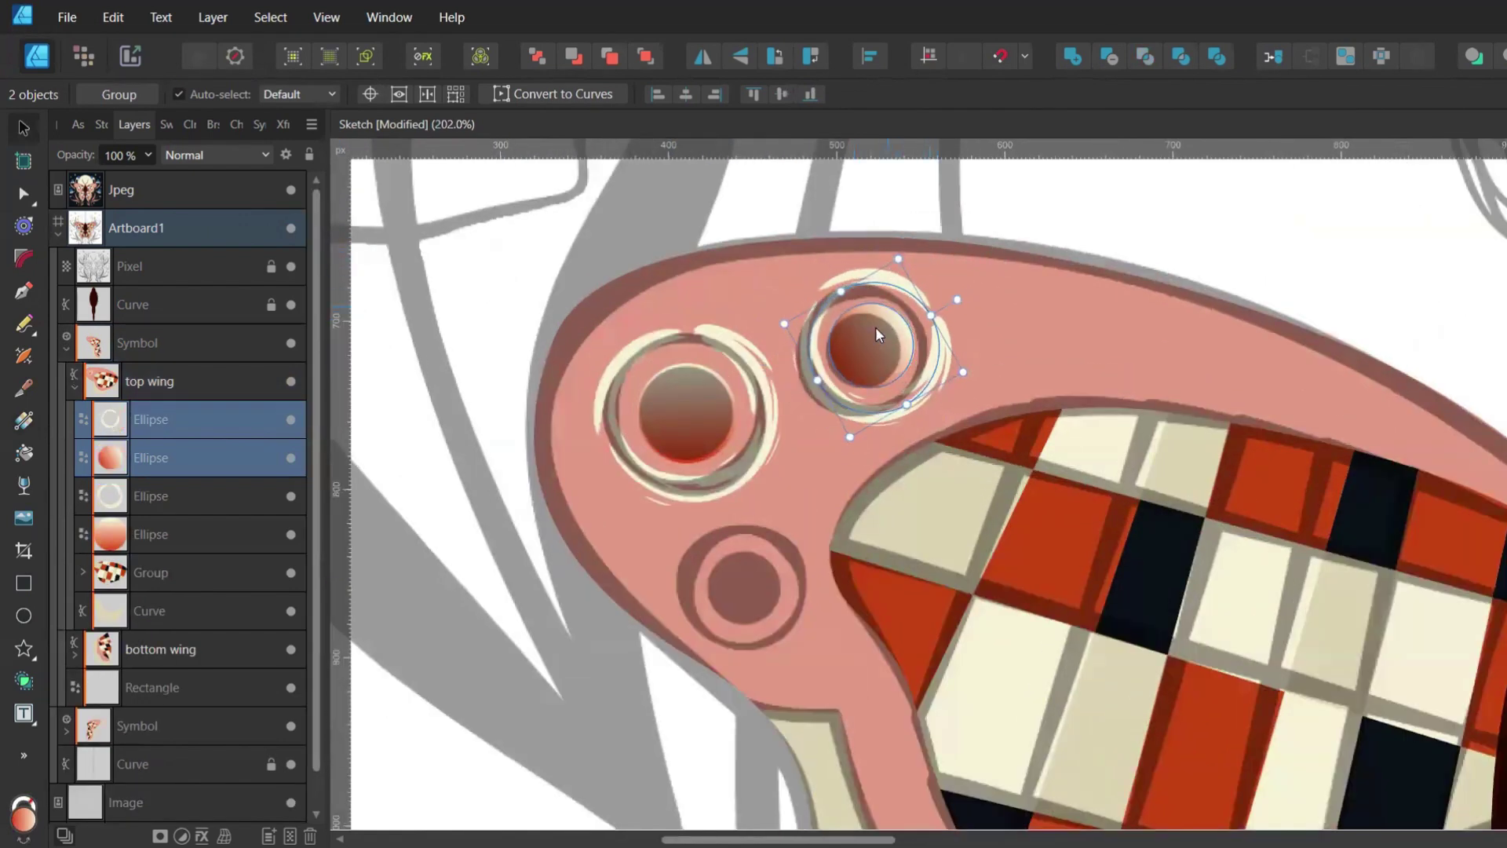
Duplicate the smaller ringed spot onto the sketched lower spot of the wing tip and adjust its rotation
left_click_drag(874, 327, 754, 559)
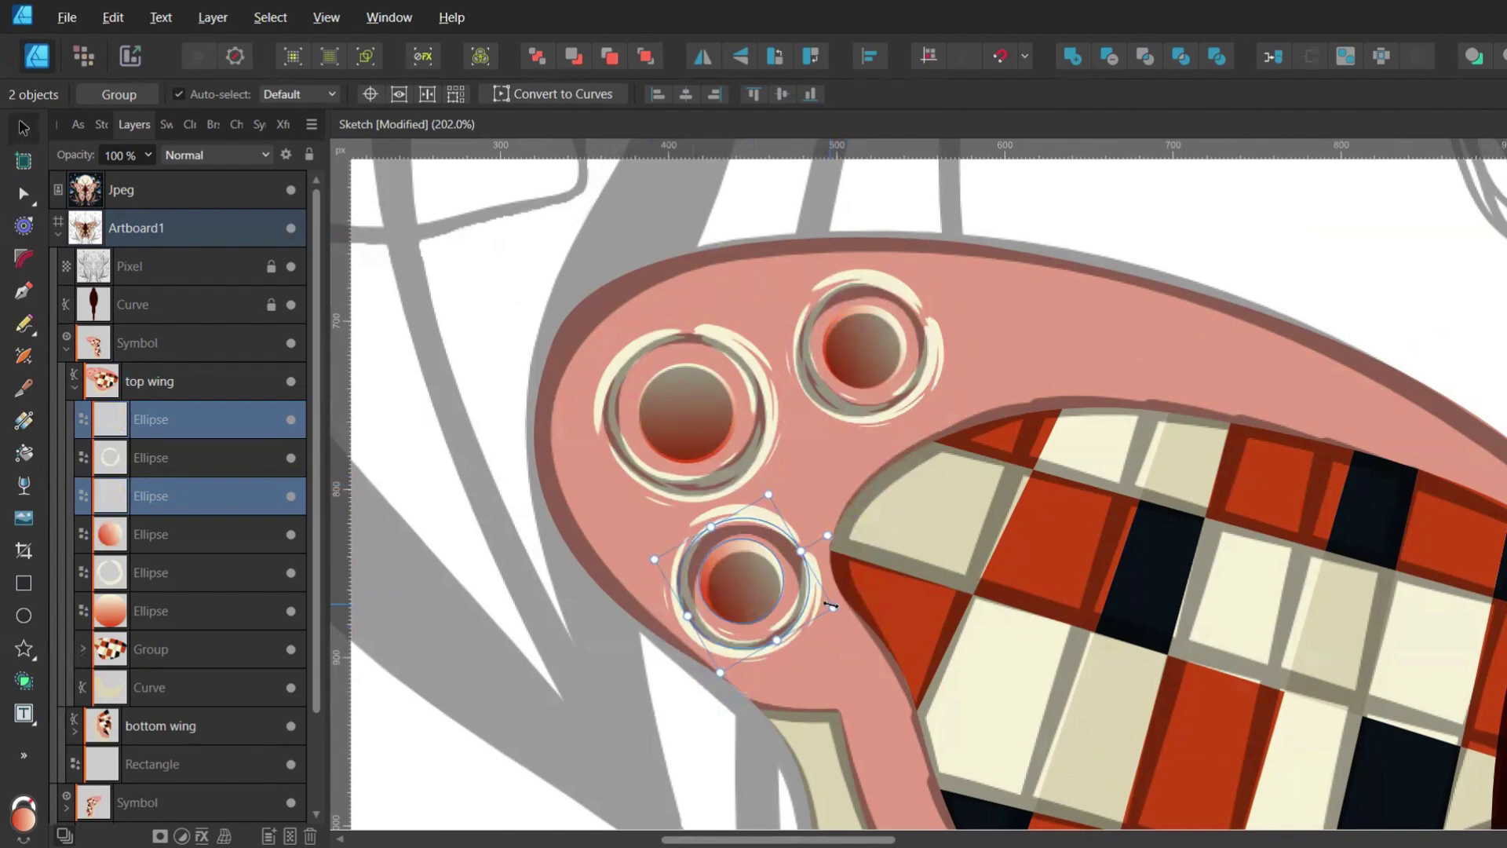
mouse_move(823, 603)
left_mouse_down()
mouse_move(823, 546)
mouse_move(821, 601)
left_mouse_up()
left_click_drag(821, 601, 821, 601)
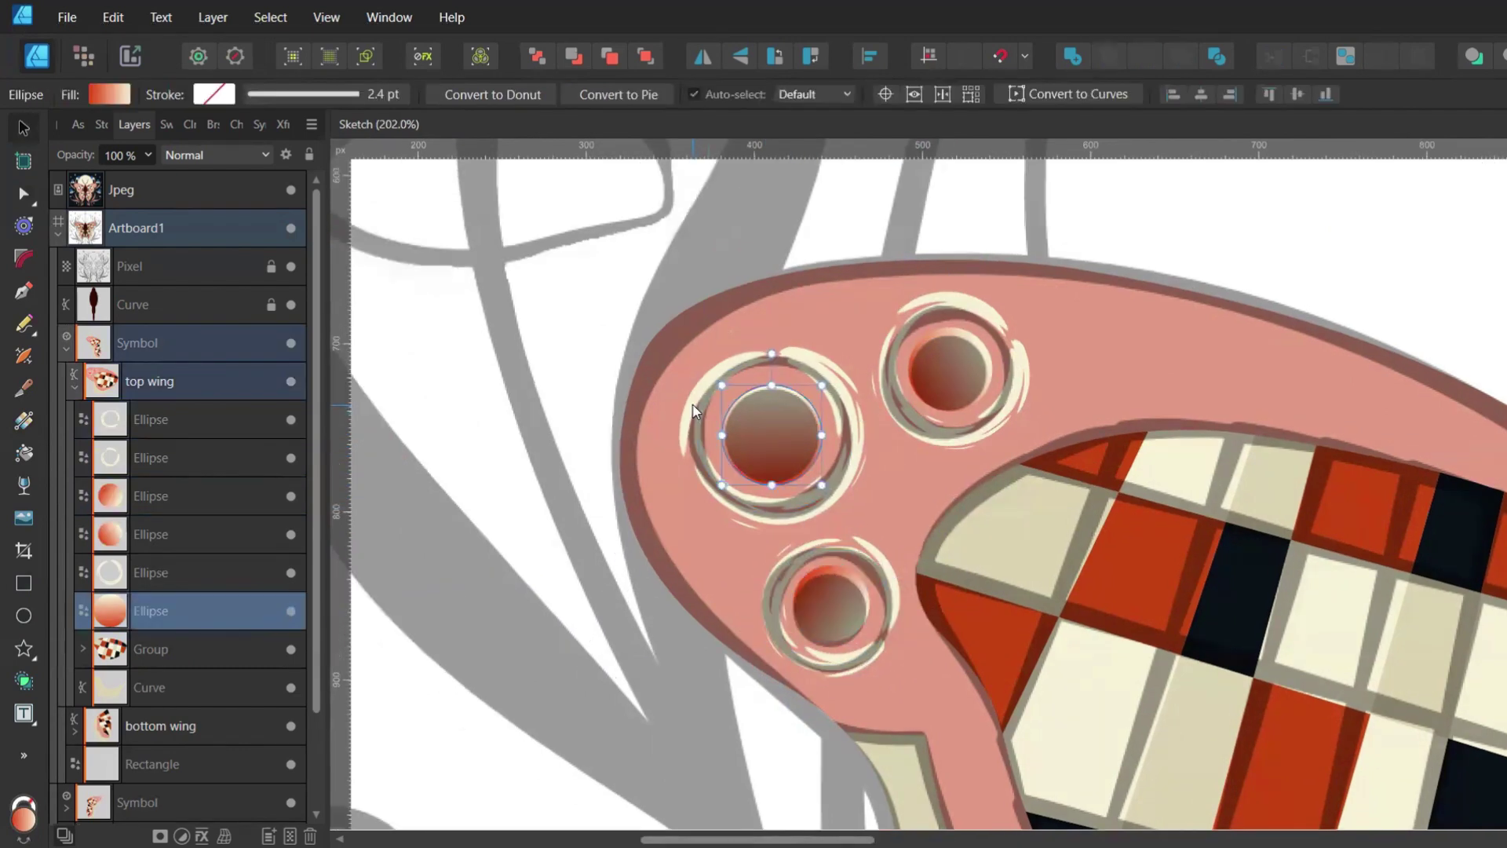
Duplicate the largest spot and its ring, and move the copies into the bottom wing layer and onto the lower wing
left_click(695, 410, "shift")
key("ctrl+j")
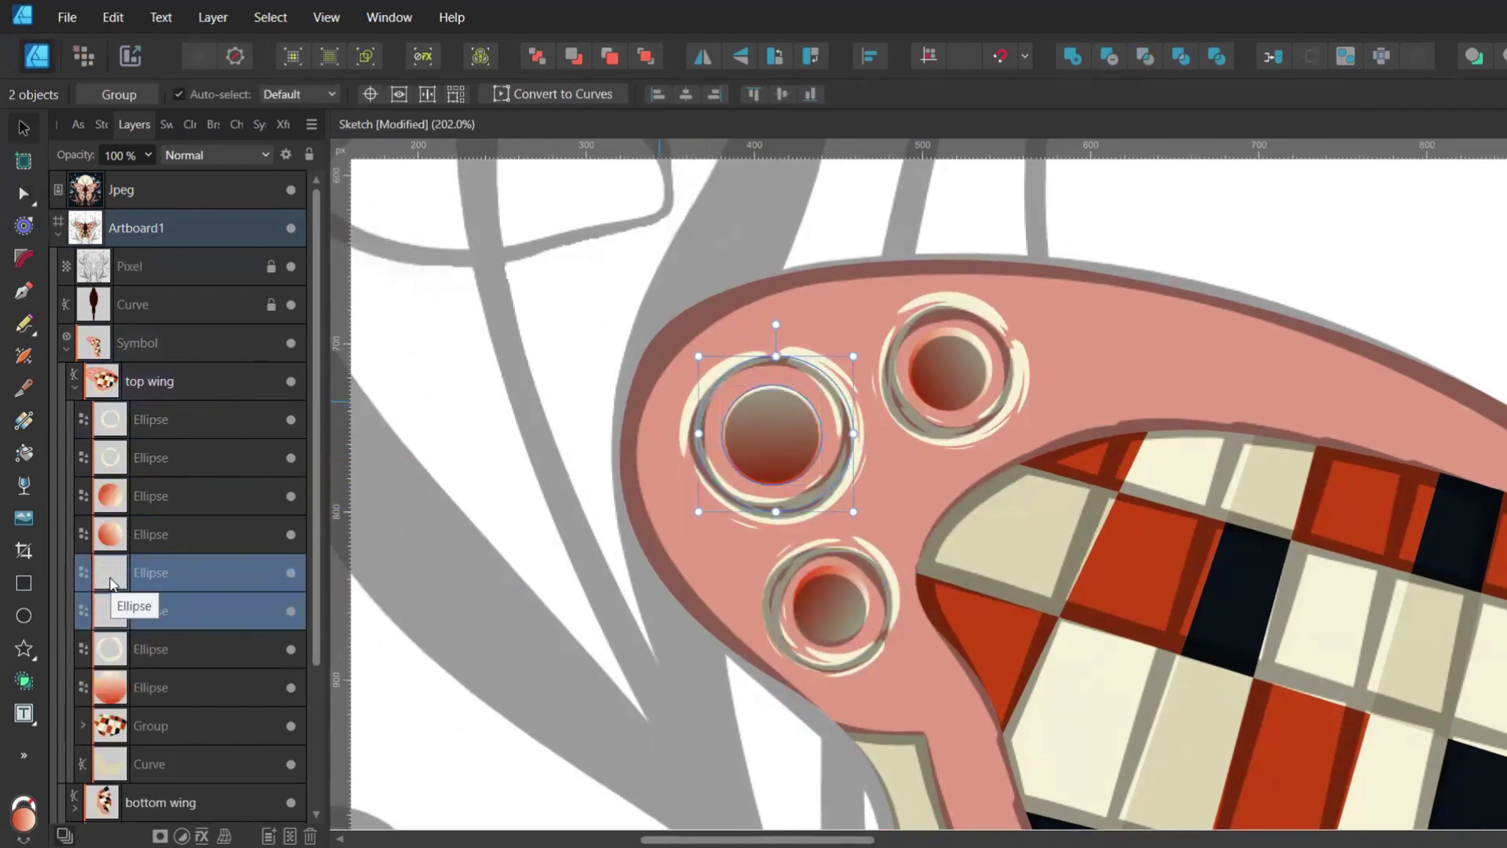
scroll(110, 581, "down", 2)
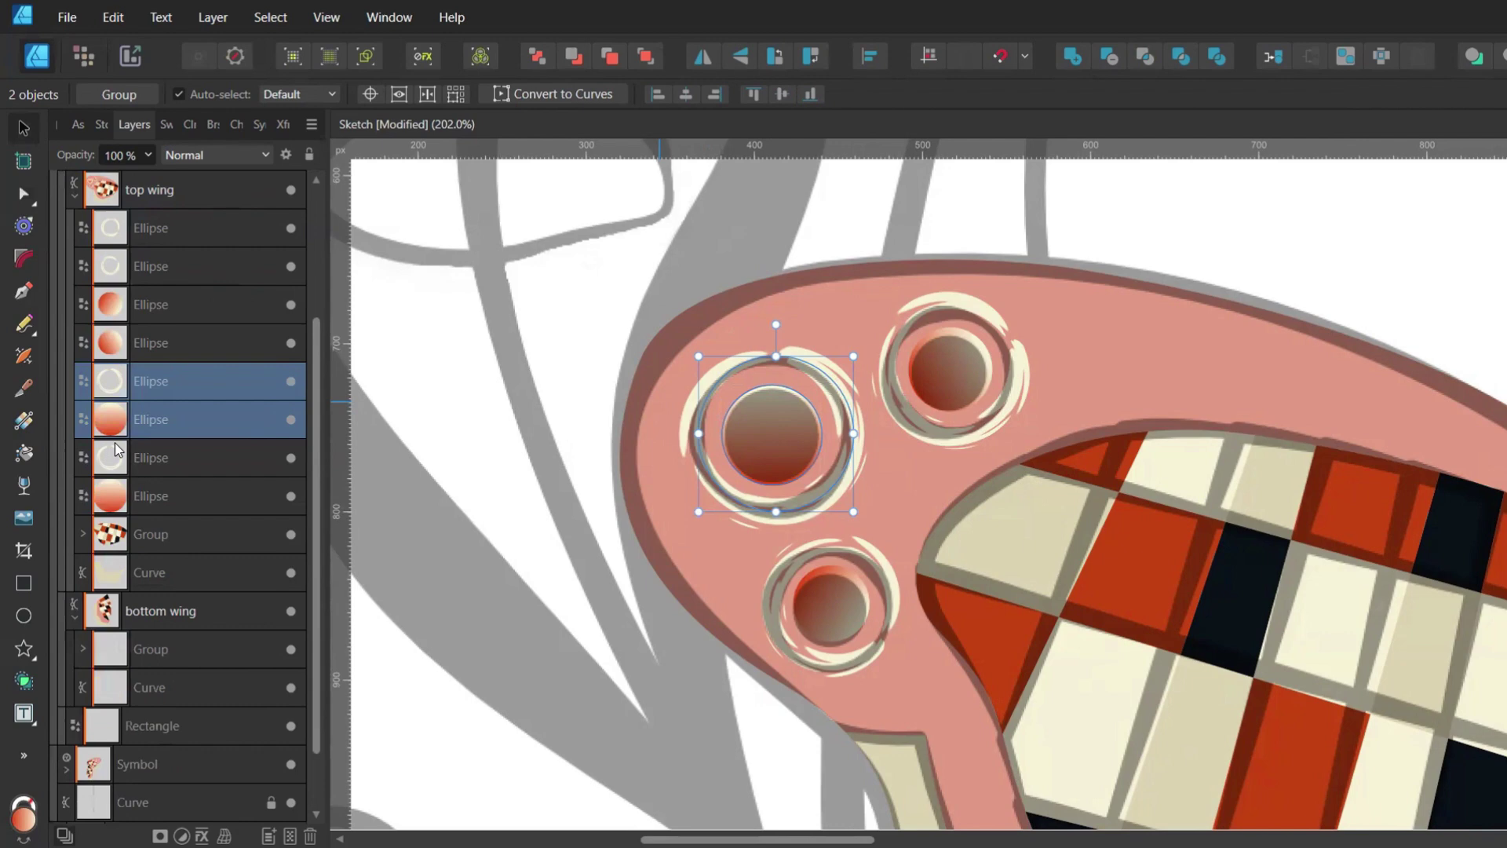
left_click_drag(115, 432, 114, 633)
scroll(495, 500, "down", 4)
scroll(566, 369, "down", 2)
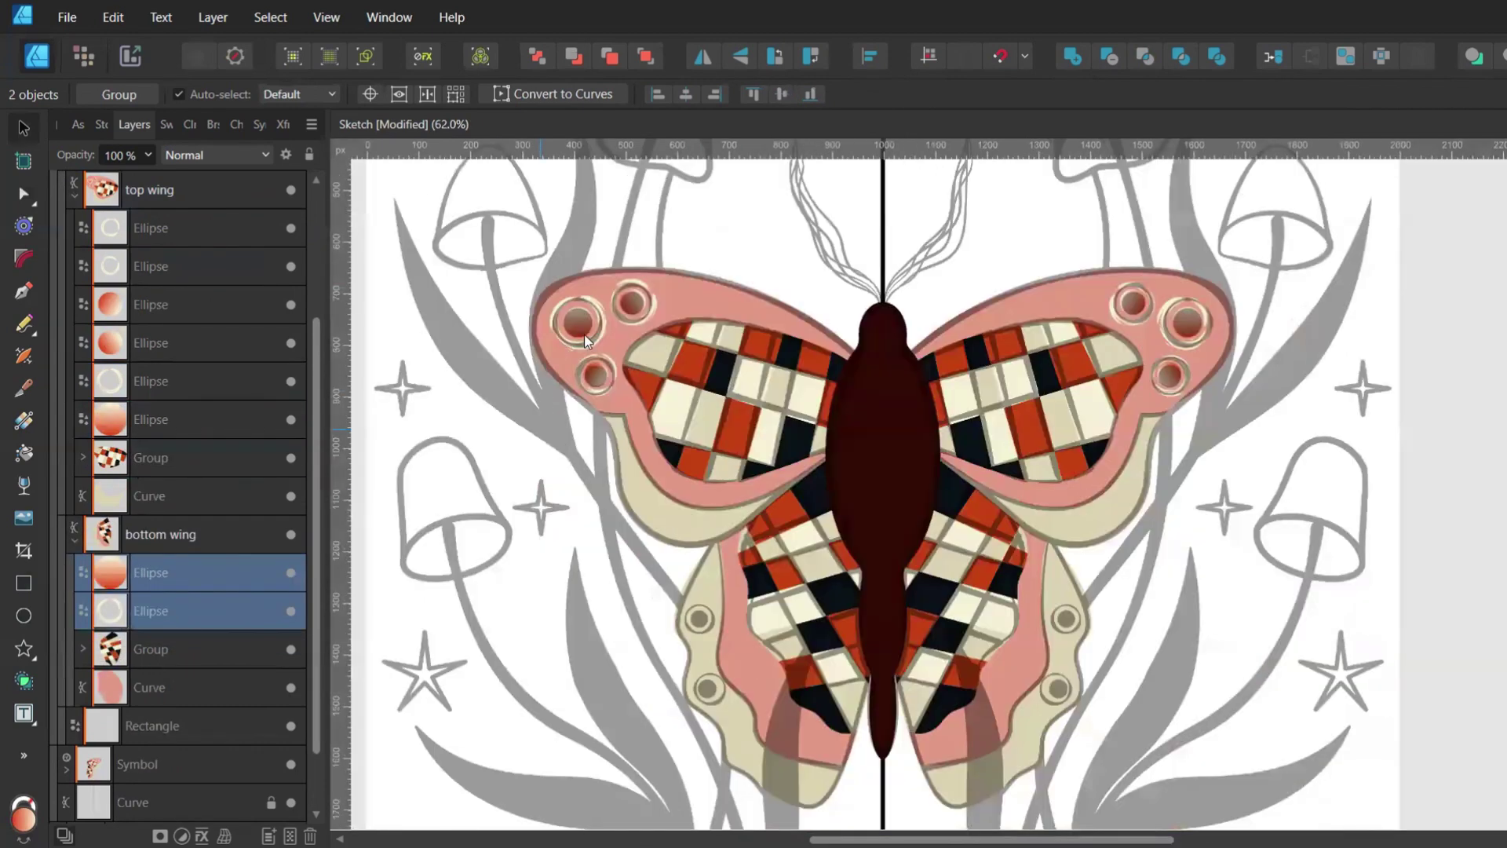
scroll(130, 317, "up", 1)
Group the top wing's three brushed rings together and its three gradient spots in a second group
left_click(131, 343)
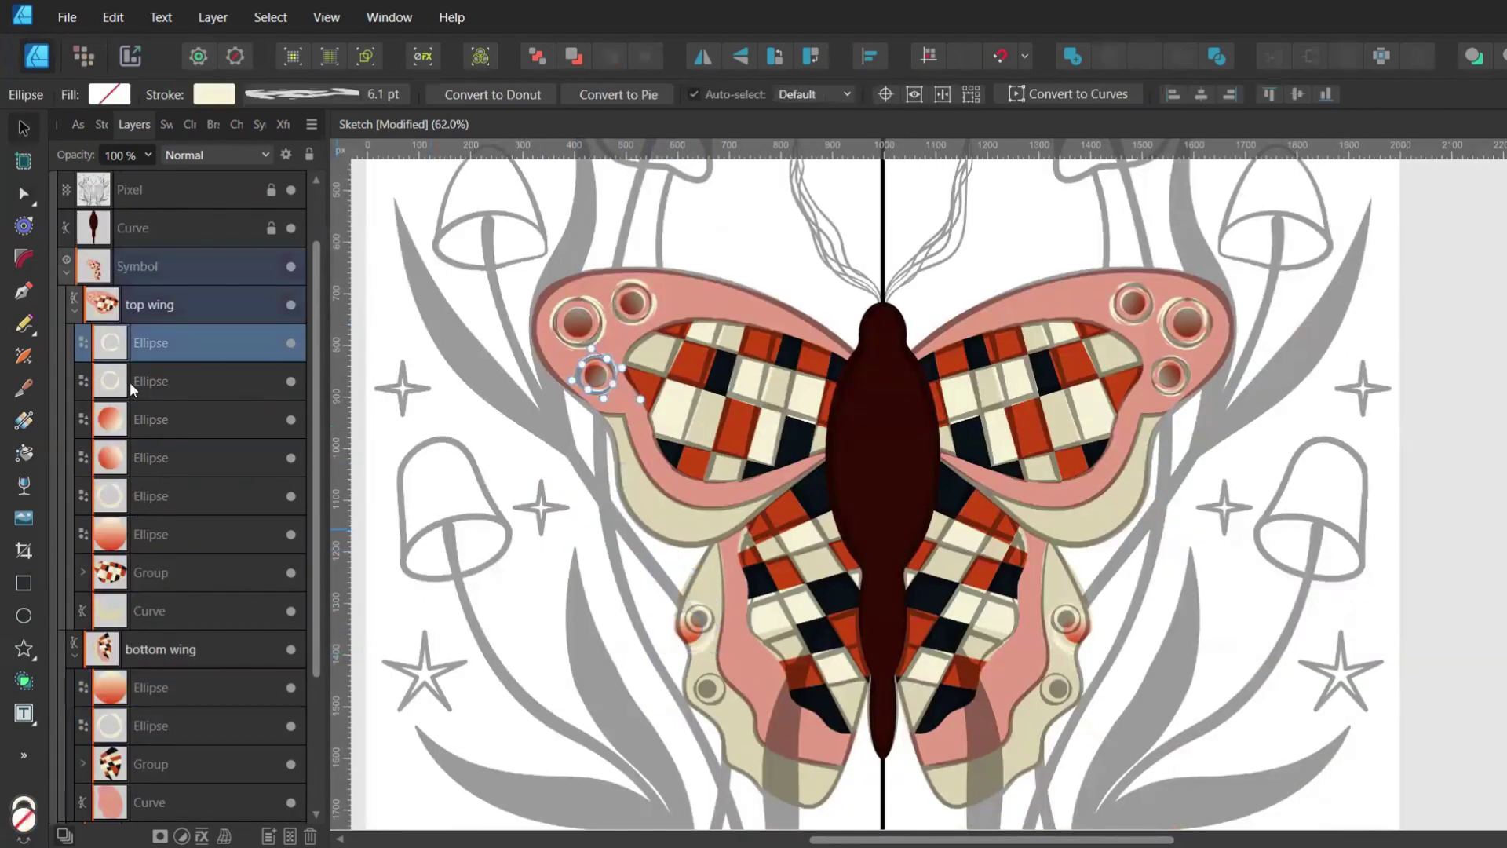
left_click(130, 381, "shift")
left_click(134, 498, "ctrl")
key("ctrl+g")
left_click(149, 343)
left_click(149, 381, "shift")
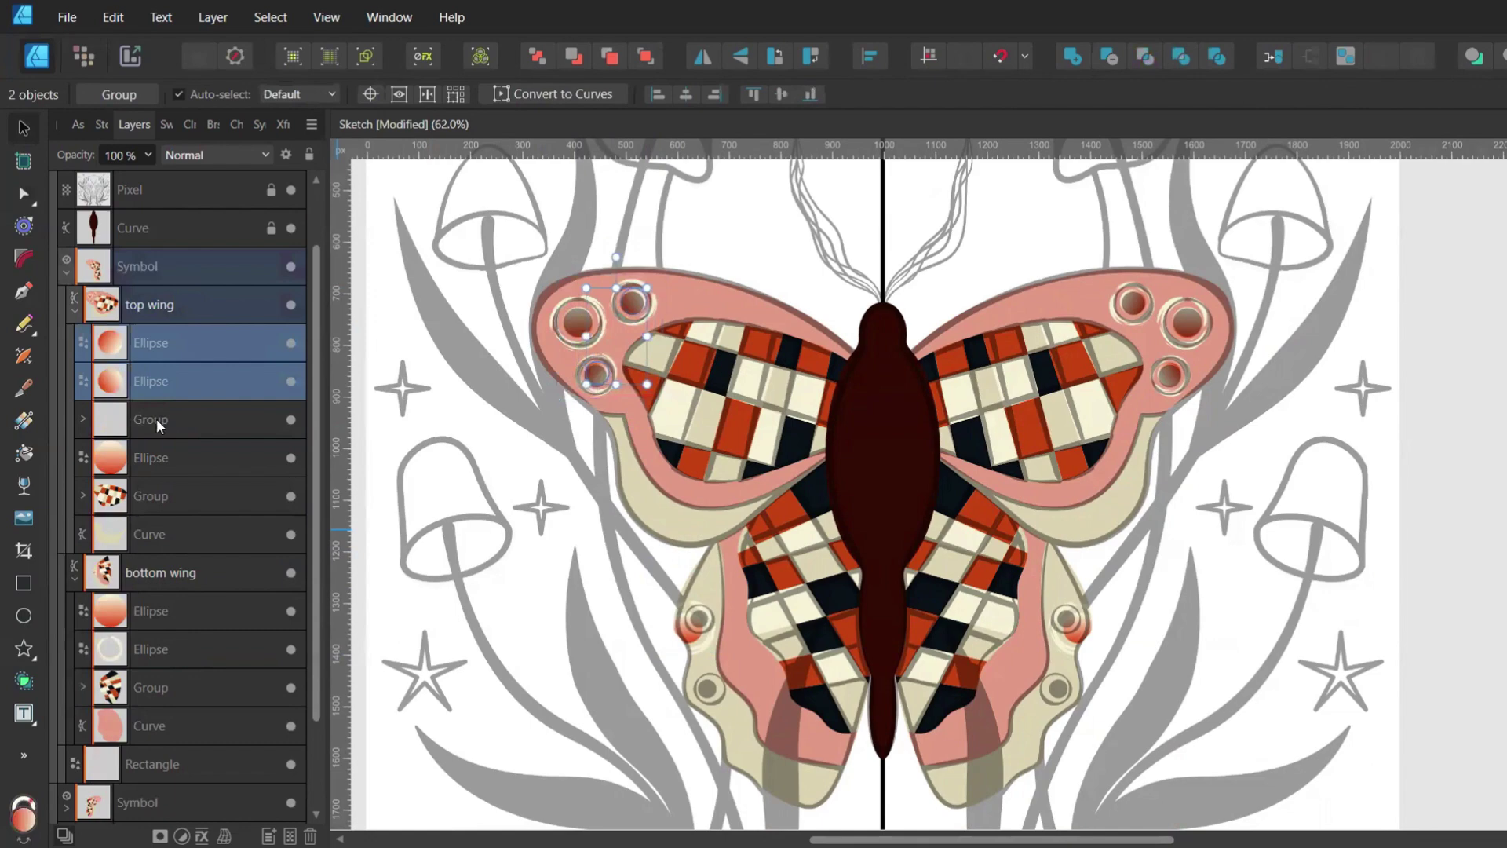
left_click(152, 455, "ctrl")
key("ctrl+g")
Move and shrink the duplicated spot and ring onto the lower wing's upper sketched spot, and check it with the sketch hidden
scroll(692, 667, "up", 5)
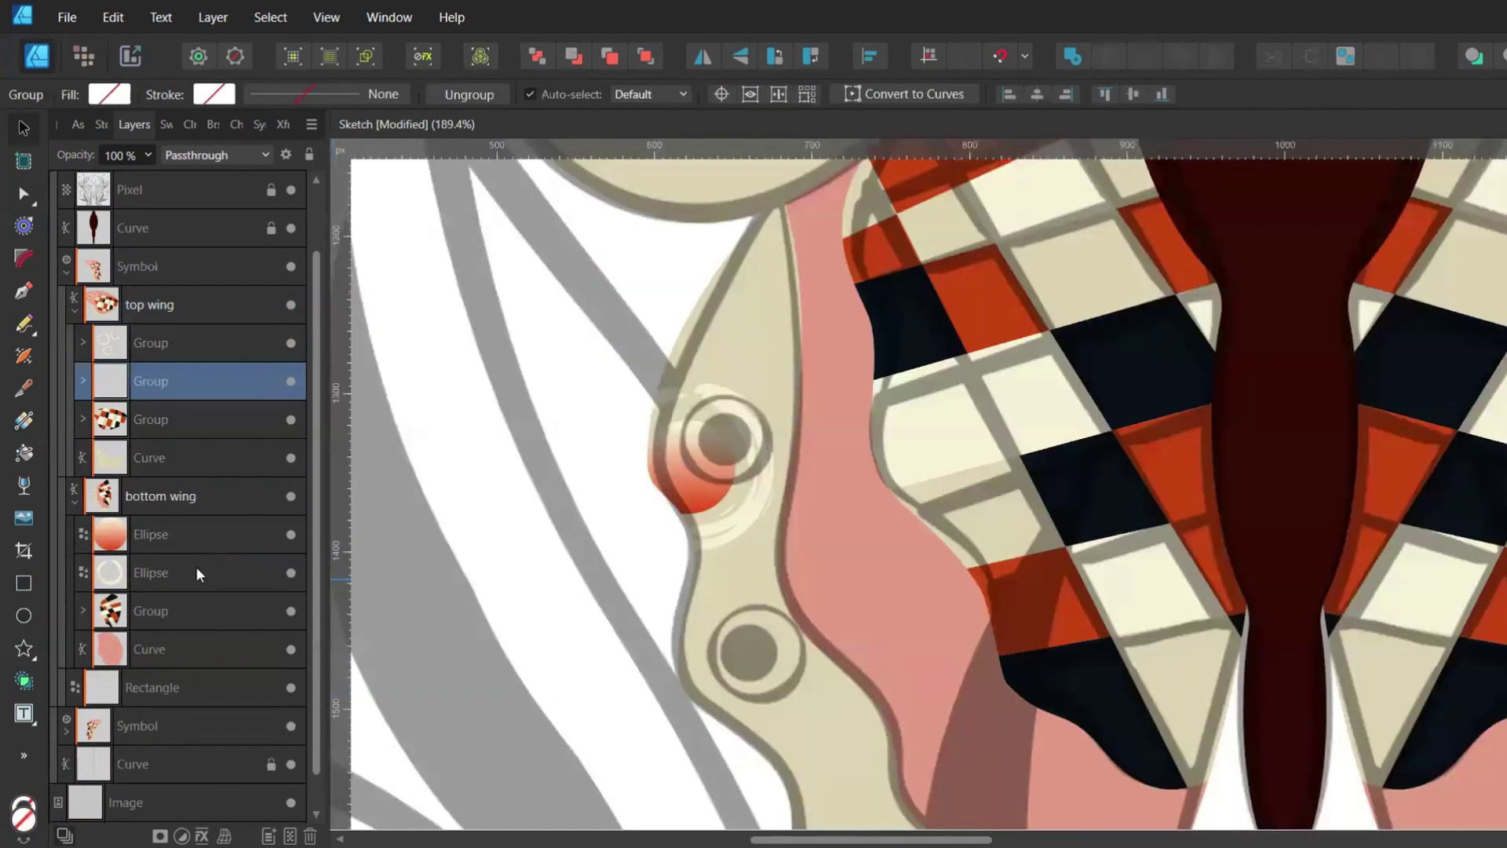
left_click(197, 572)
left_click(196, 536, "shift")
left_click_drag(690, 449, 727, 422)
left_click_drag(800, 364, 780, 381)
left_click_drag(729, 424, 729, 431)
scroll(290, 275, "up", 2)
left_click(290, 267)
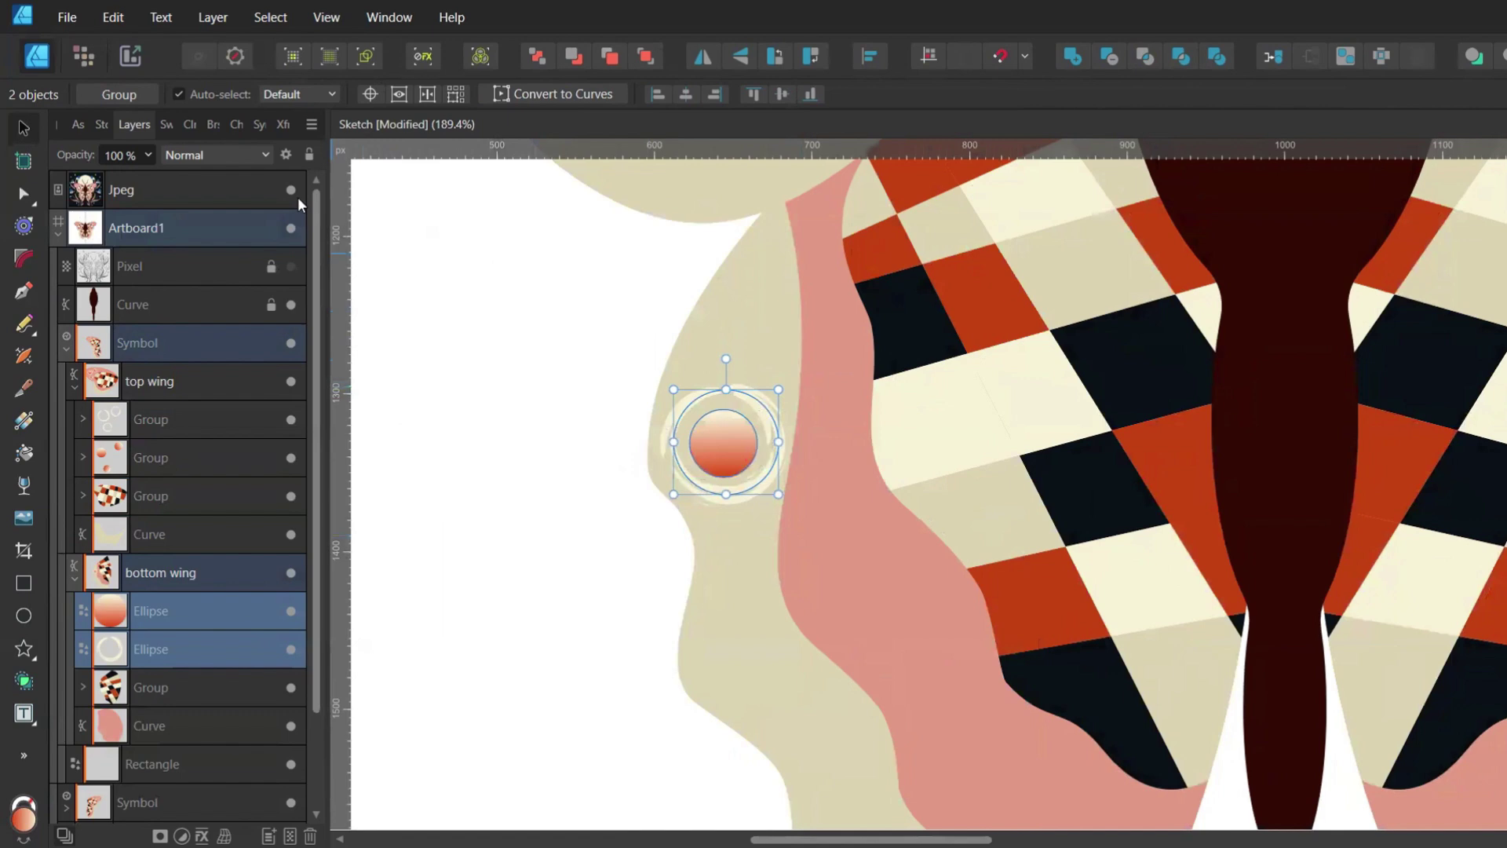
left_click(290, 267)
Duplicate the ringed spot onto the lower wing's second sketched spot, rotate it about a quarter turn and shrink it to about 60 px
scroll(722, 440, "down", 3)
key("ctrl+j")
left_click_drag(724, 286, 755, 484)
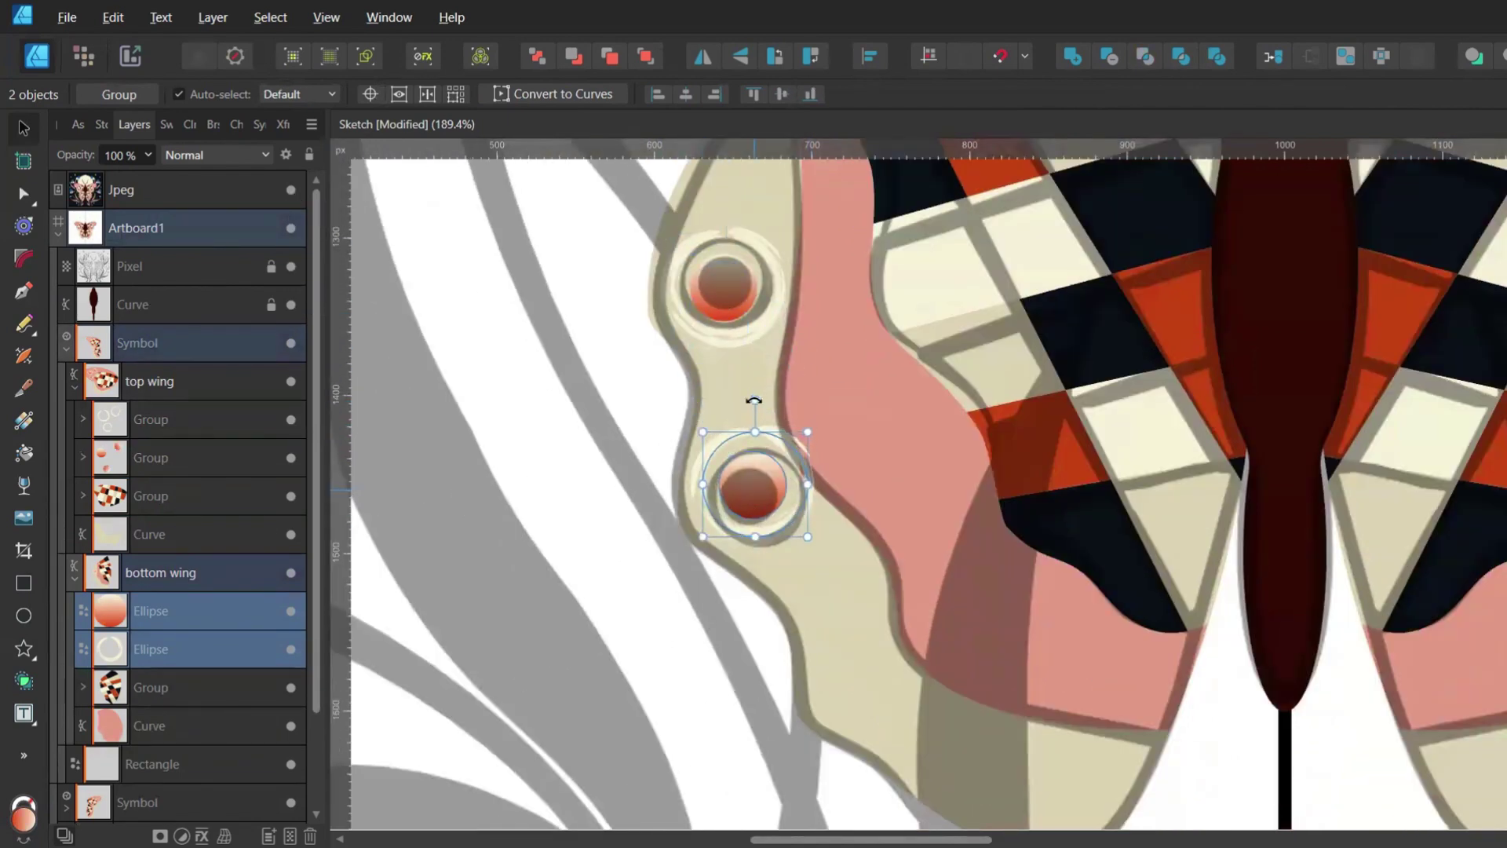
left_click_drag(754, 400, 839, 489)
left_click_drag(750, 474, 793, 464)
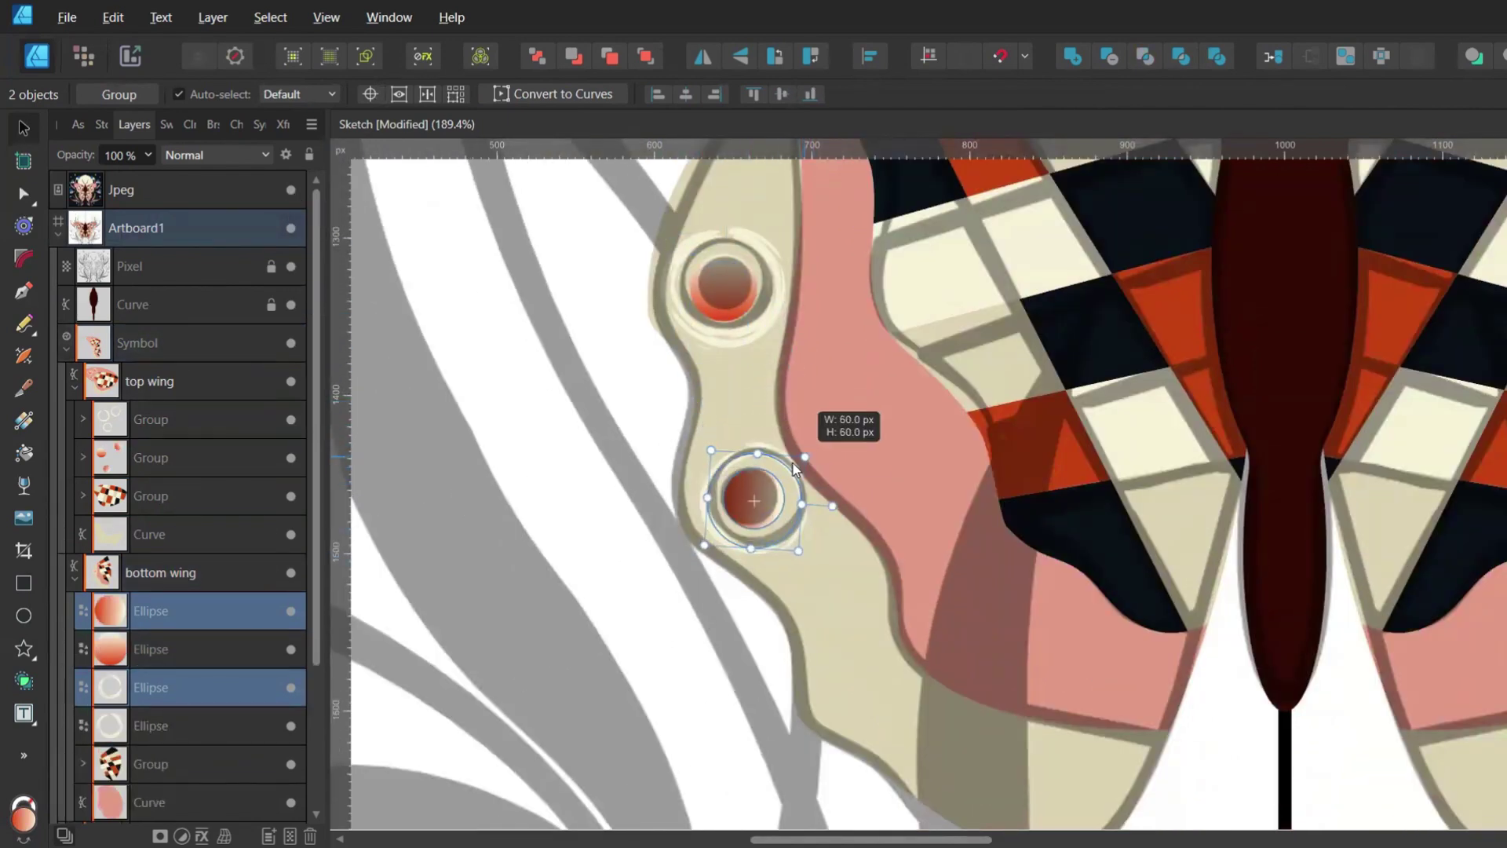
Group the bottom wing's two gradient spots together and its two rings in a second group
scroll(765, 479, "down", 3)
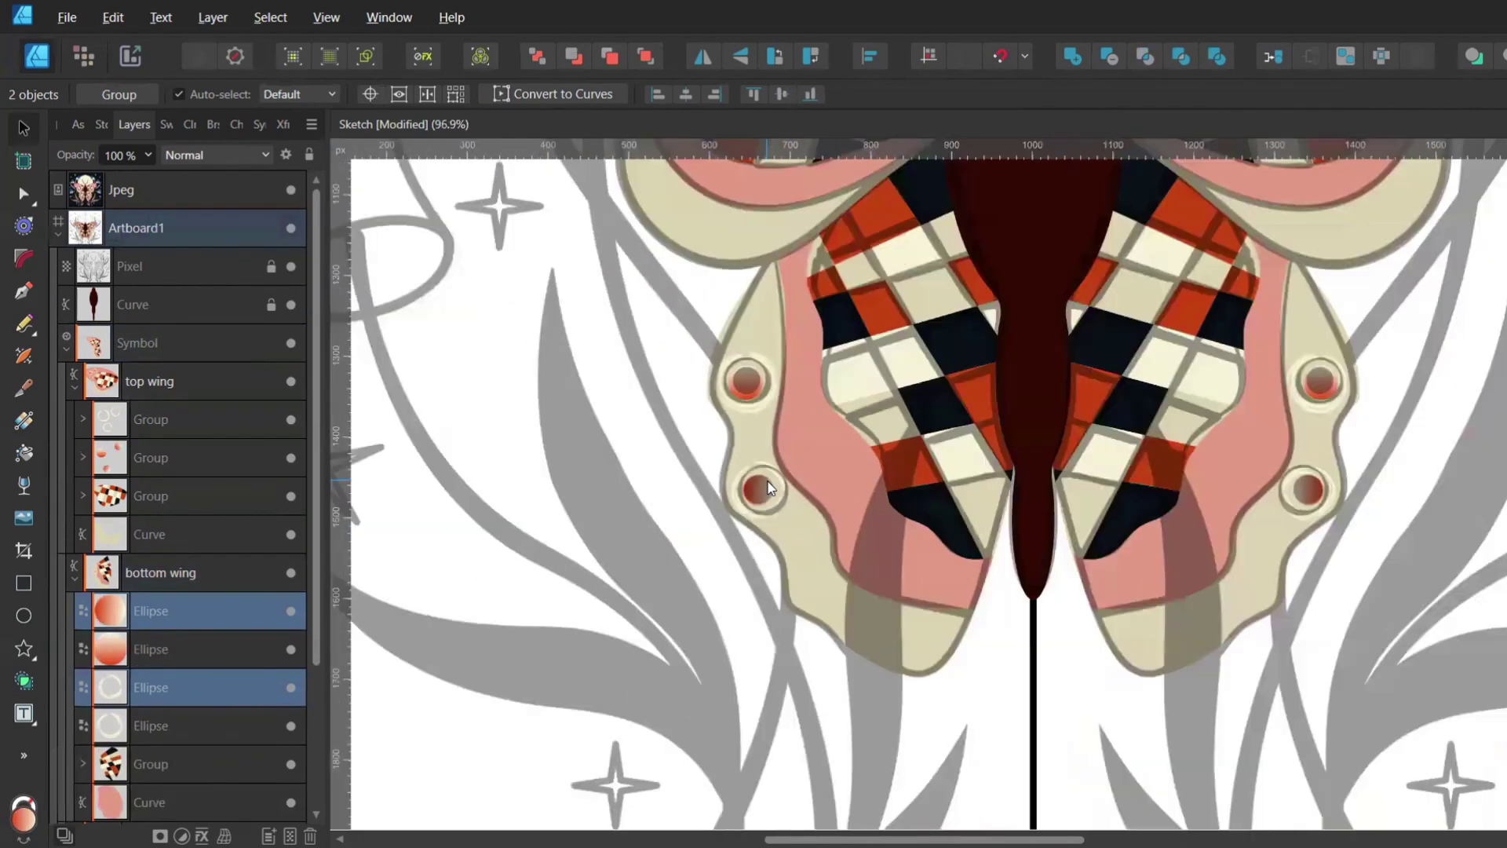
left_click(123, 651, "shift")
key("ctrl+g")
left_click(135, 649)
left_click(138, 687, "shift")
key("ctrl+g")
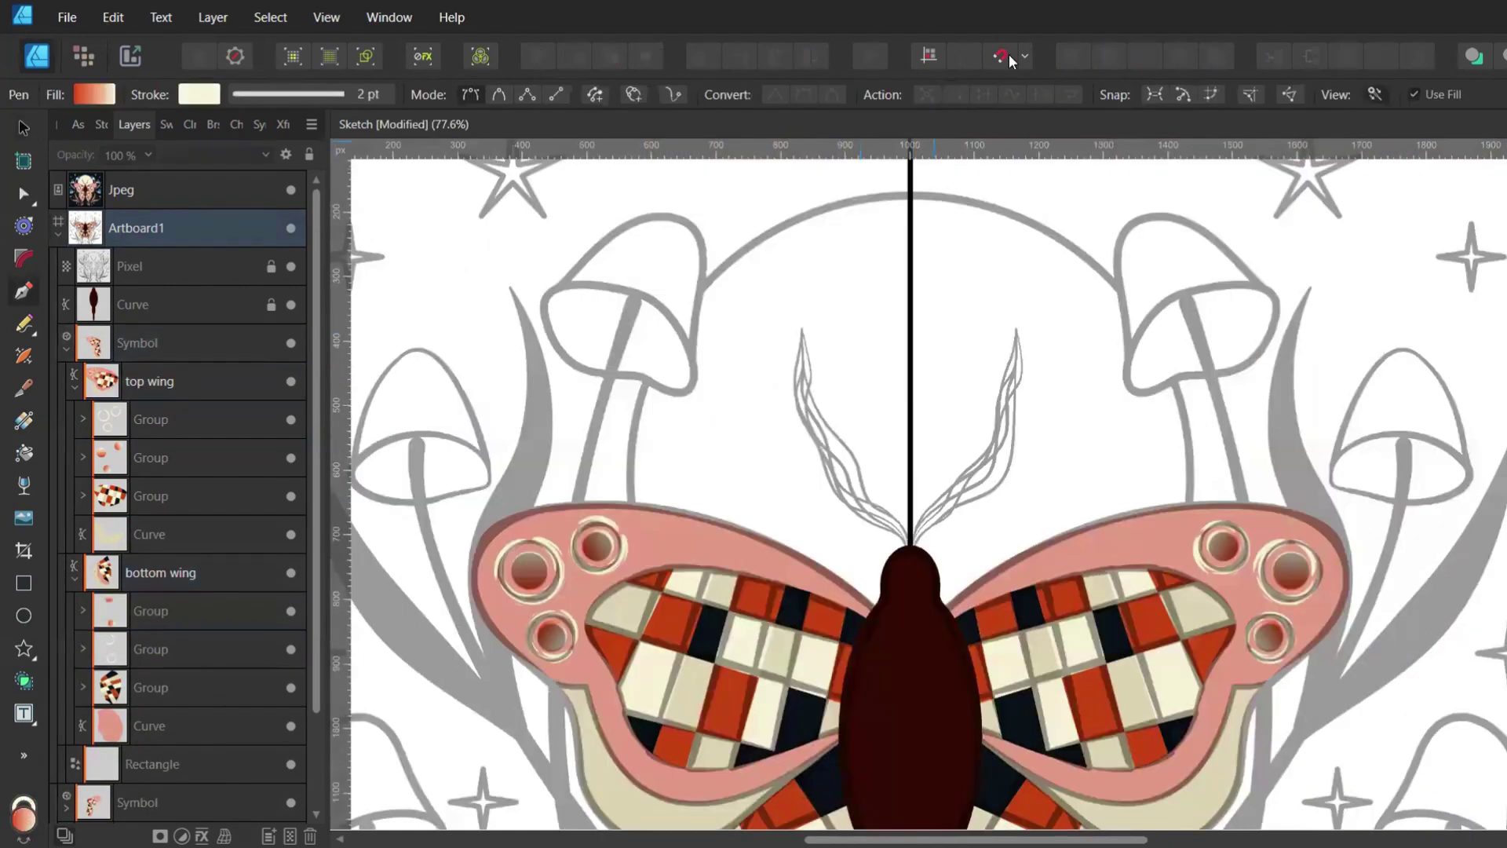
Turn on snapping and draw the left antenna as a curve from the head to the sketched tip, with no fill and a dark maroon stroke
left_click(1002, 55)
left_click(910, 555)
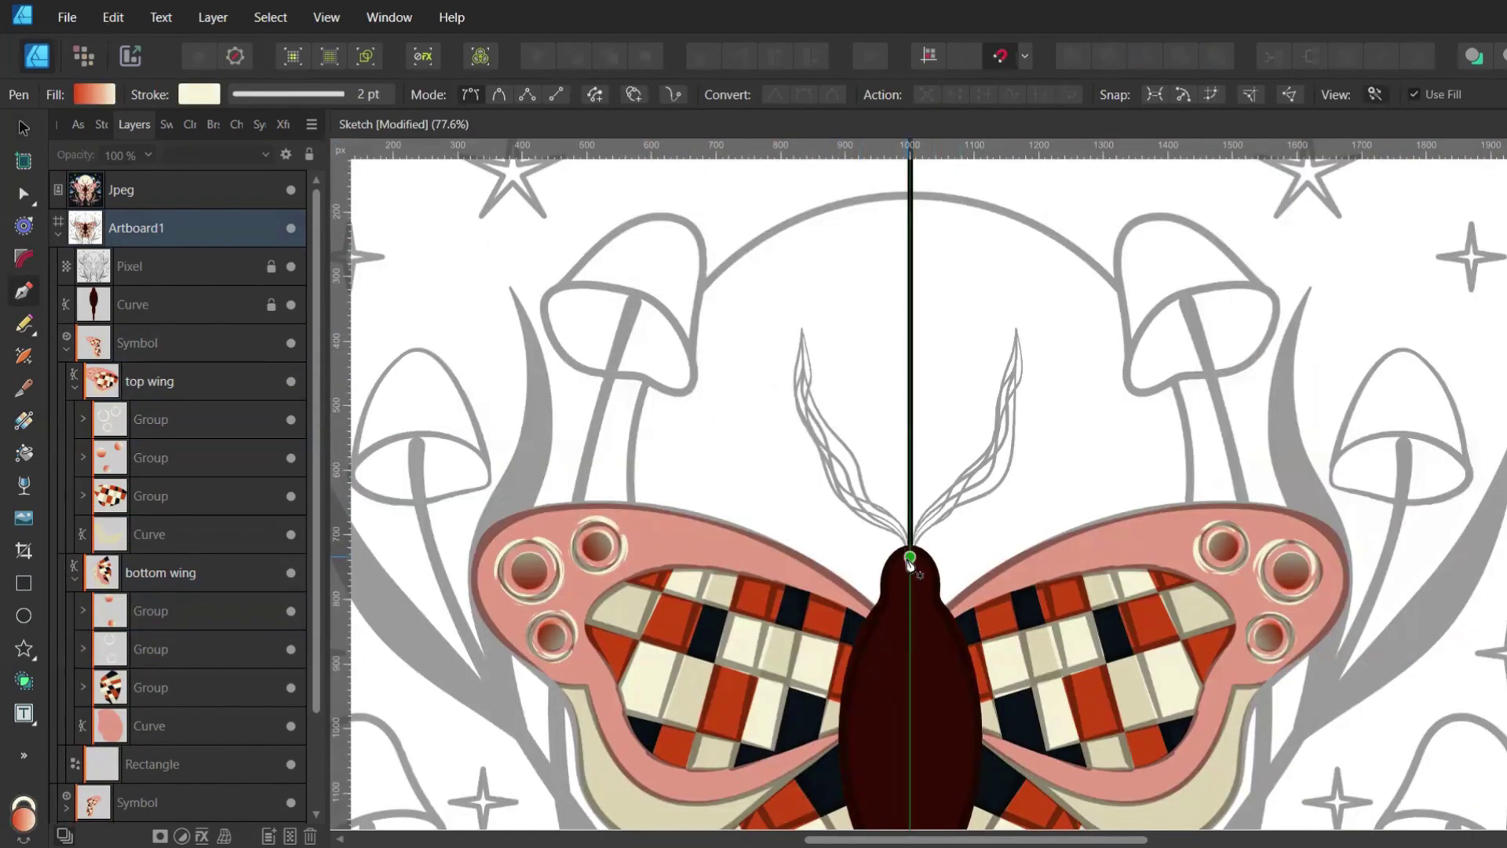
left_click_drag(801, 332, 823, 262)
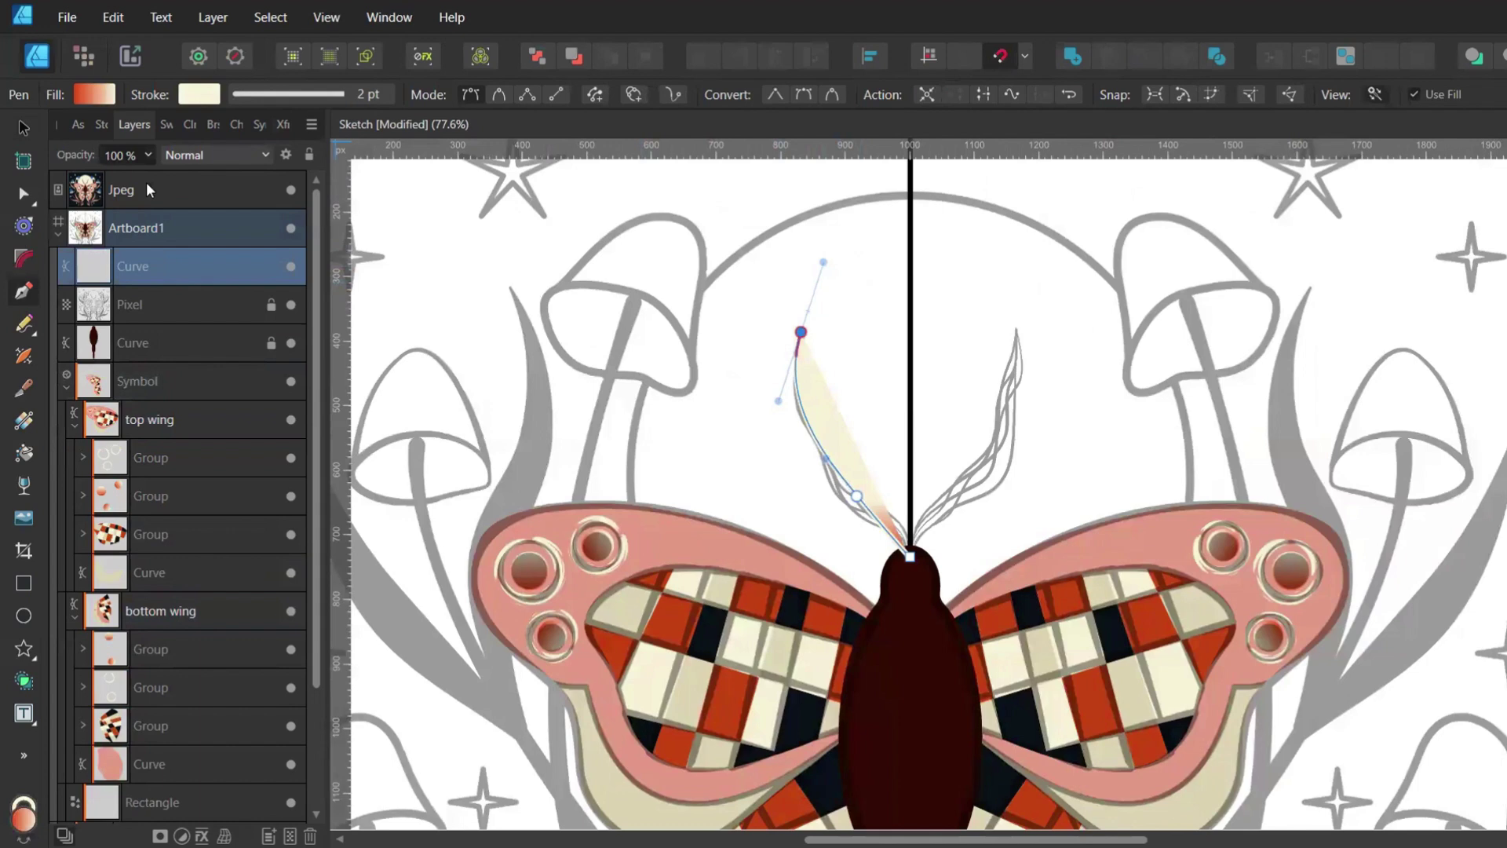
left_click(167, 125)
left_click(79, 188)
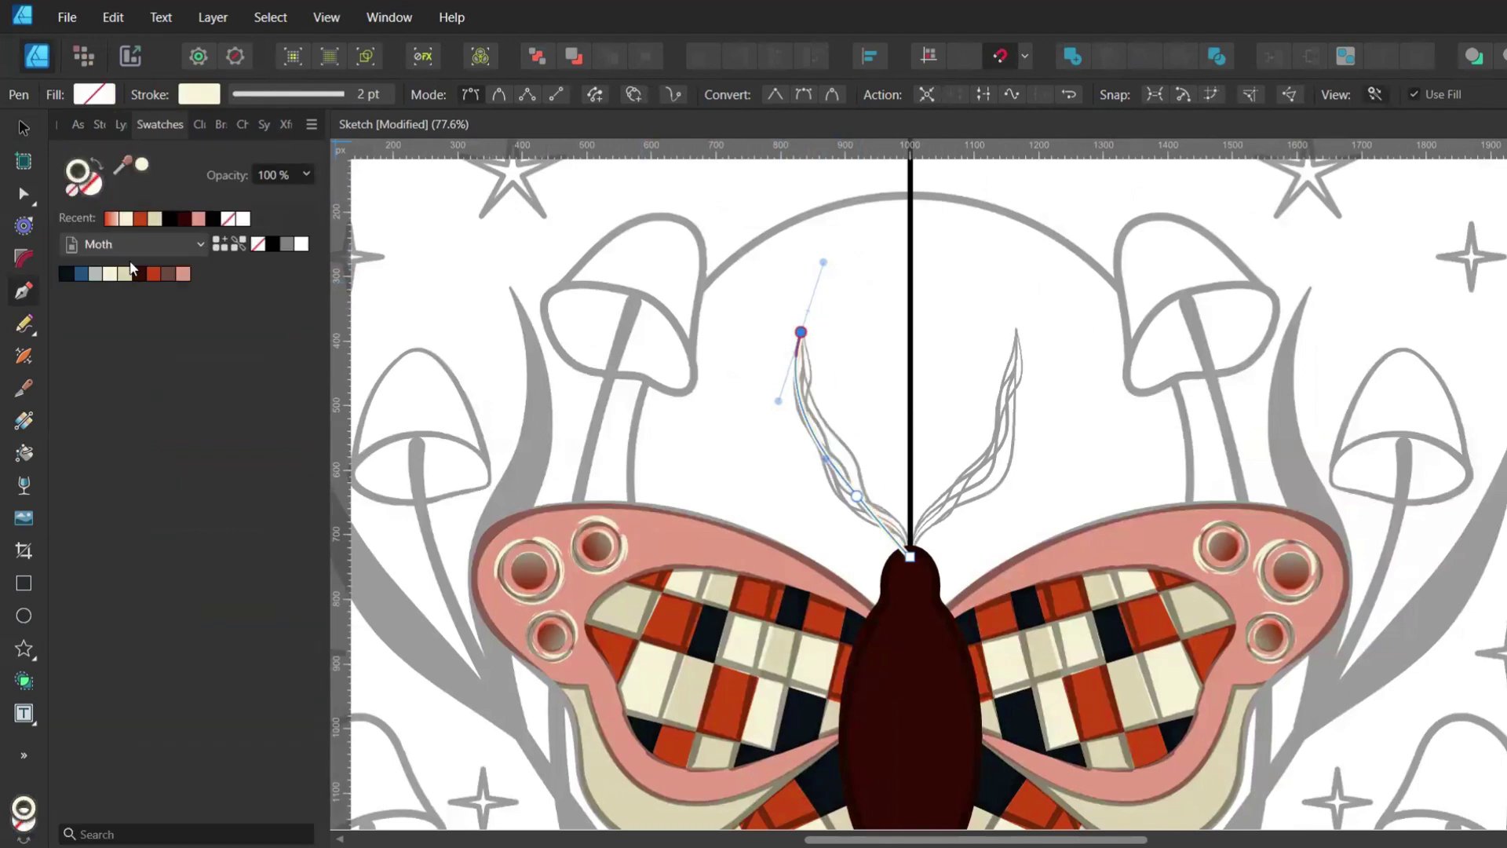
Apply the Scribble Pen 01 brush from the Pens category to the antenna curve at 17 pt stroke width
left_click(223, 125)
left_click(202, 153)
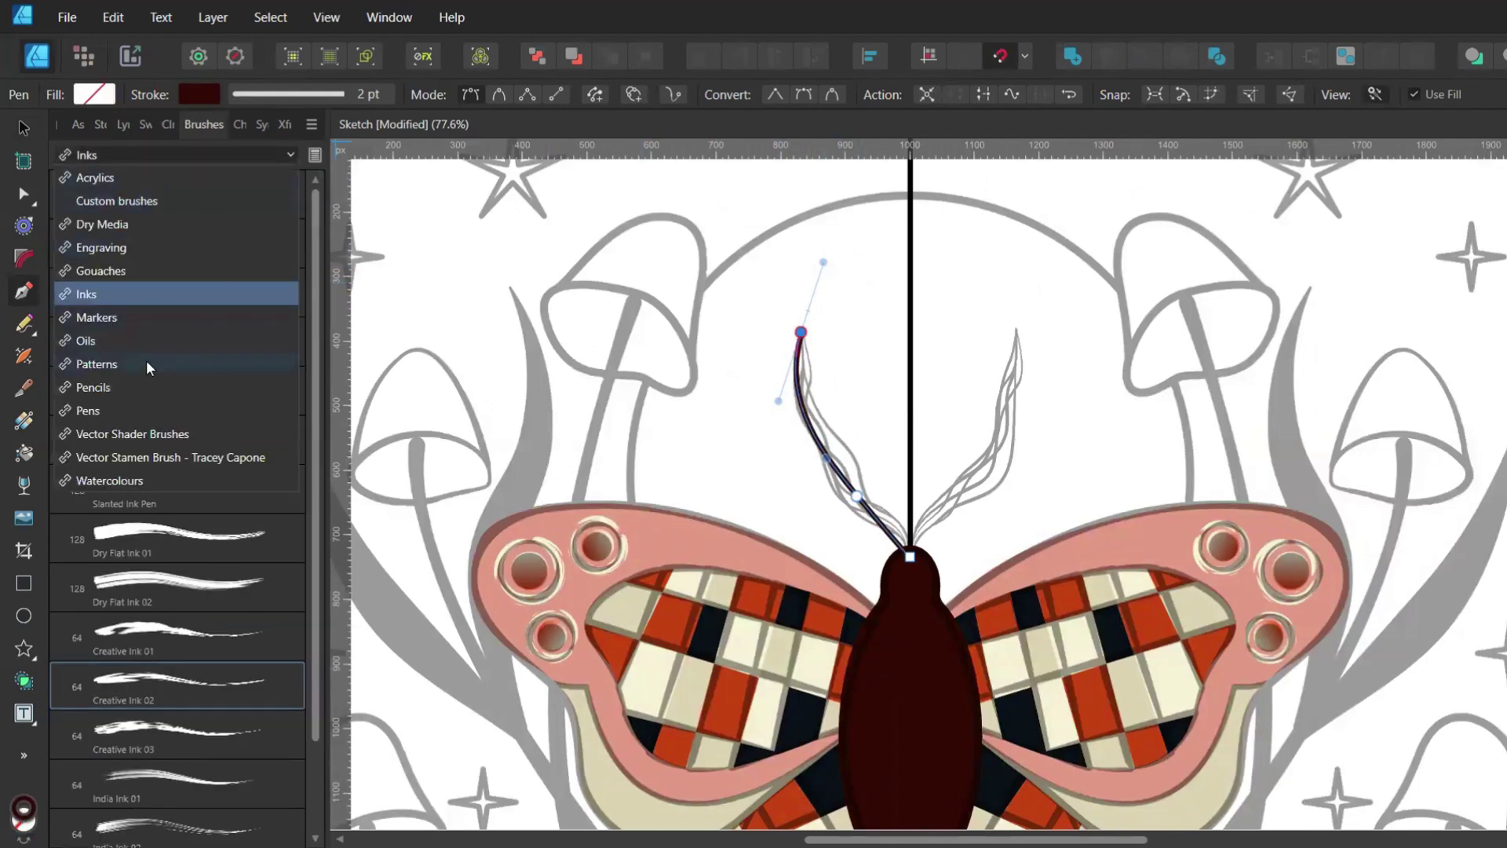
left_click(130, 412)
left_click(161, 721)
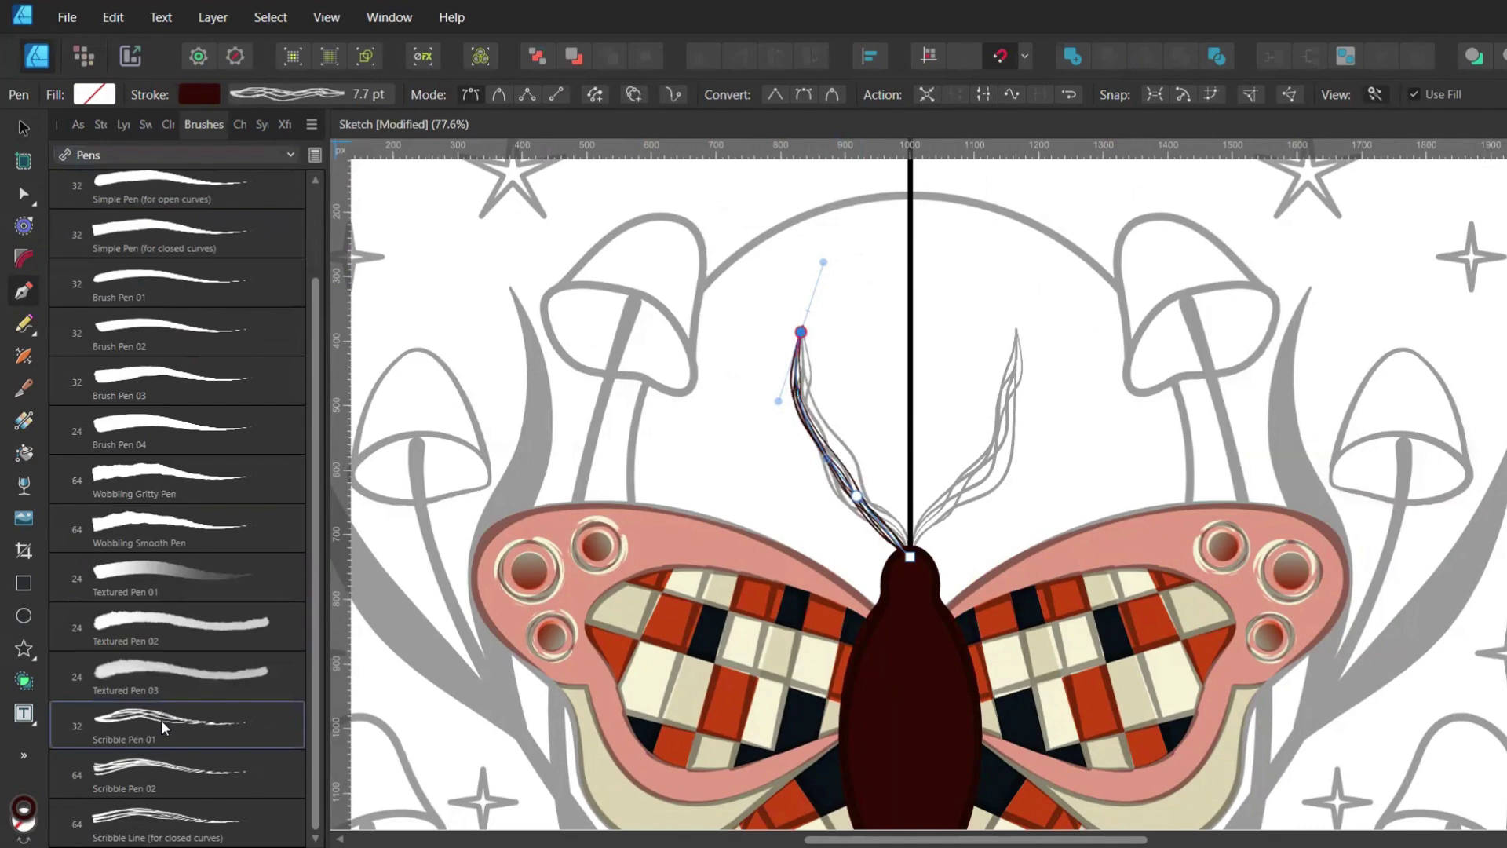
left_click(287, 94)
scroll(430, 171, "up", 9)
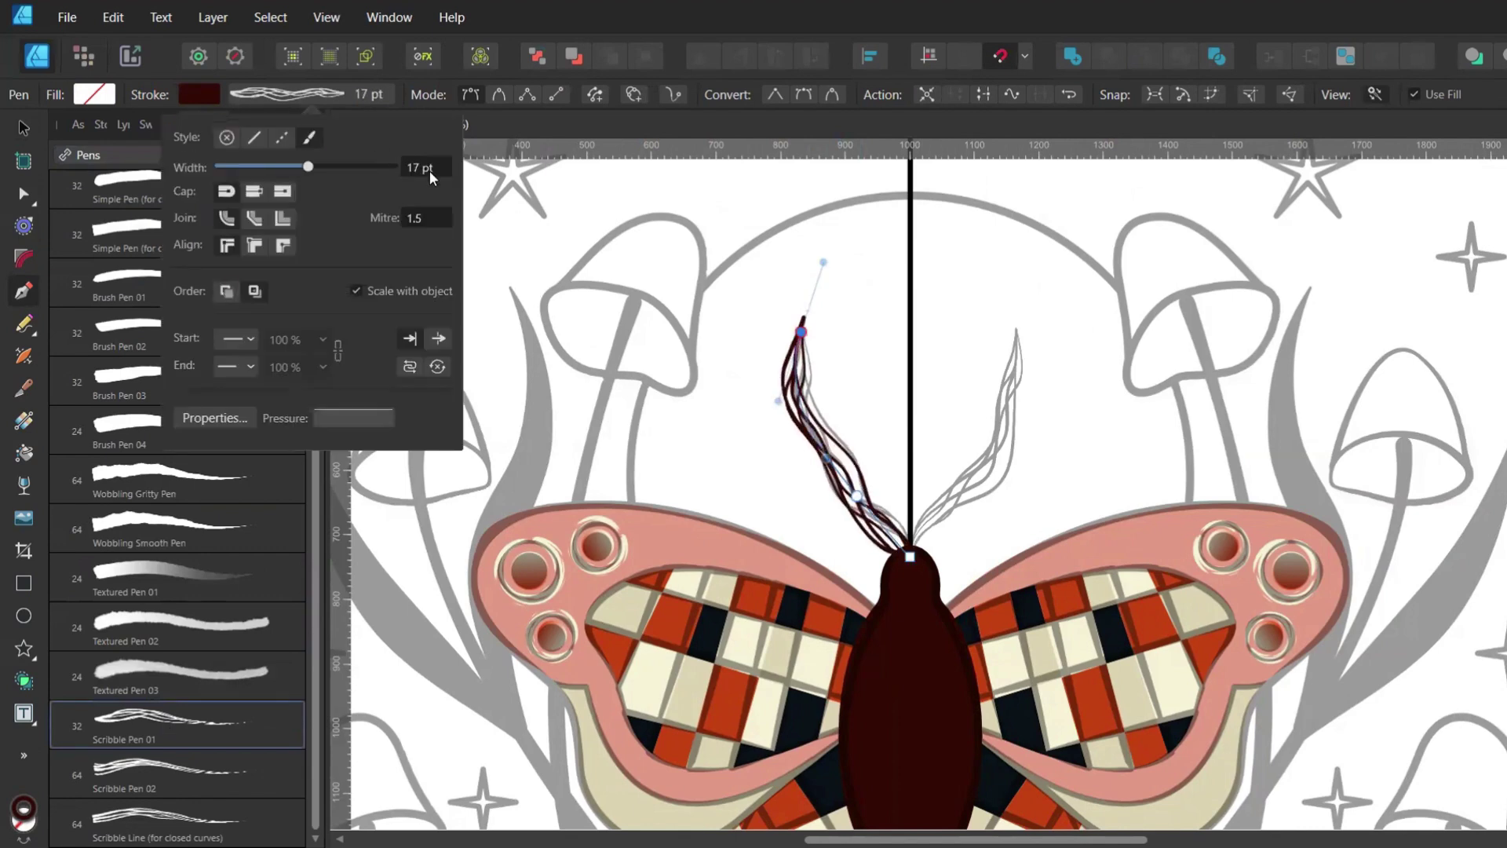
Move the antenna curve into the wing Symbol above the top wing so it mirrors, and set its stroke width to 15 pt
left_click(114, 122)
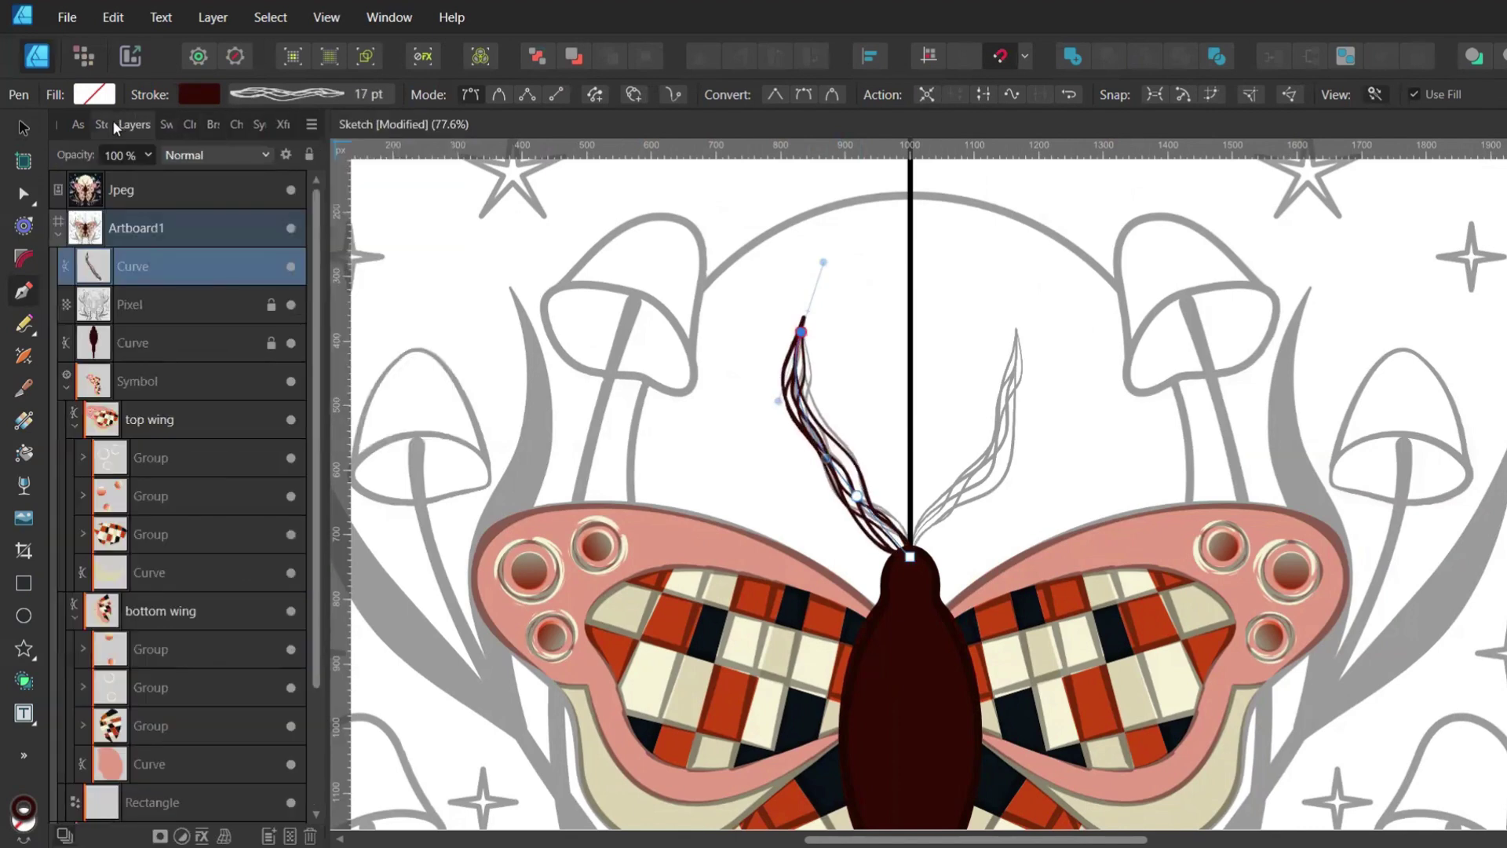
left_click_drag(89, 265, 82, 416)
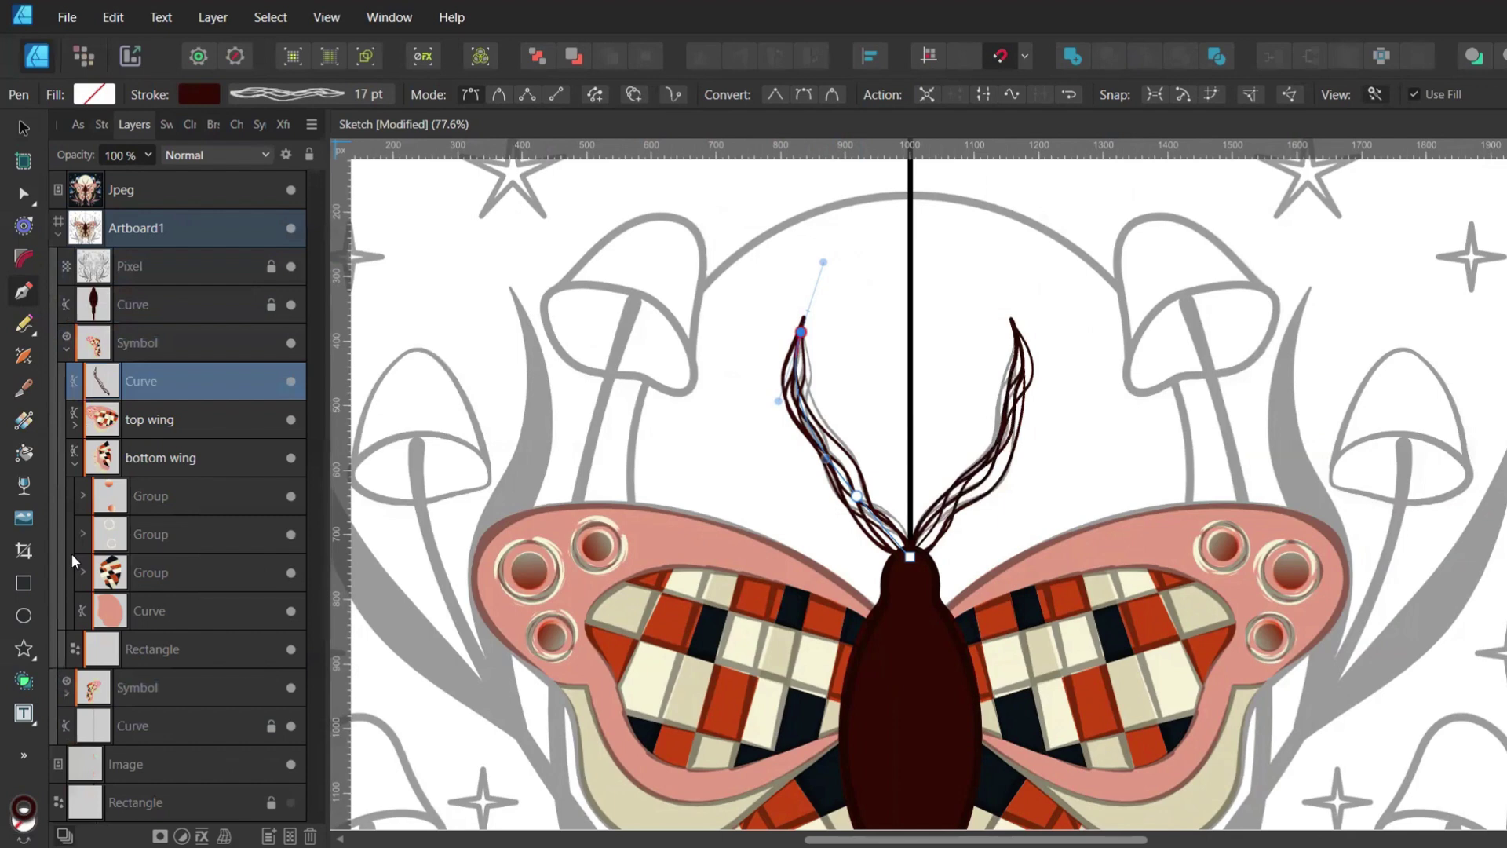
left_click(293, 93)
scroll(424, 167, "down", 2)
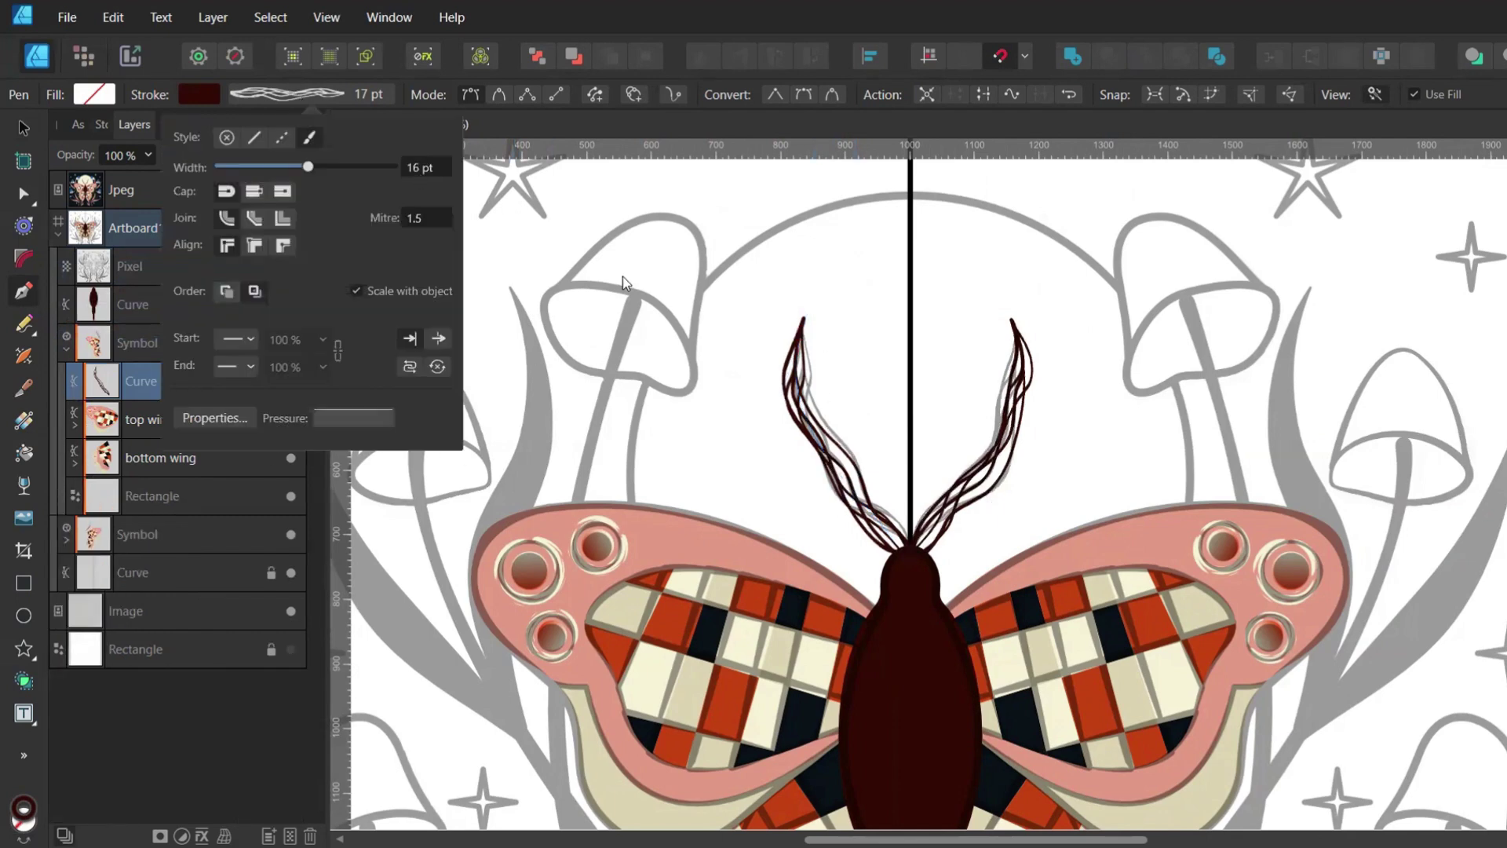
Reshape the antenna curve by moving its middle portion to follow the sketch more closely
scroll(748, 318, "up", 4)
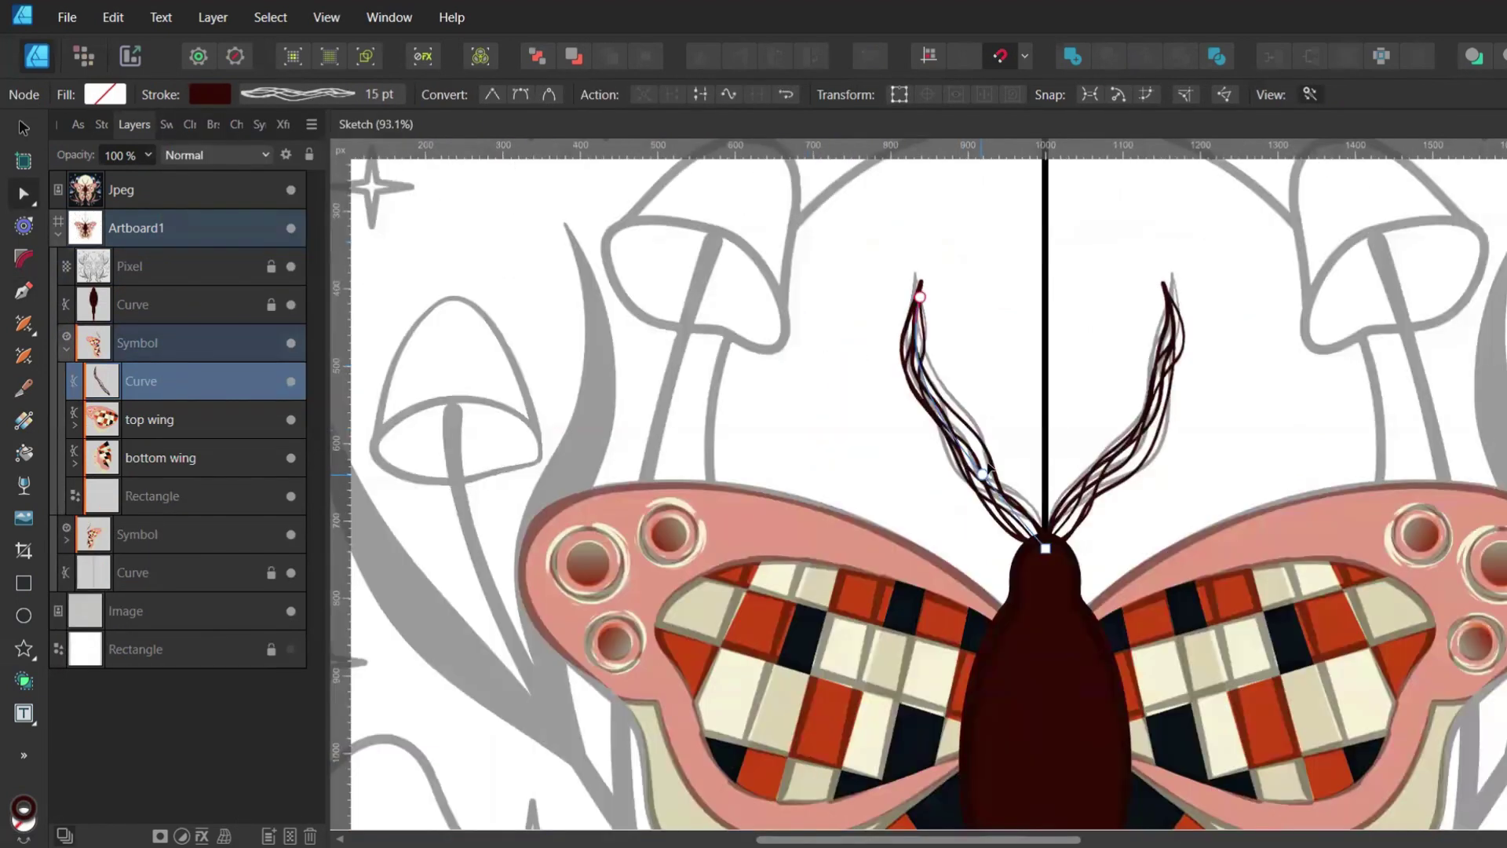
left_click_drag(989, 469, 935, 429)
scroll(1056, 562, "up", 5)
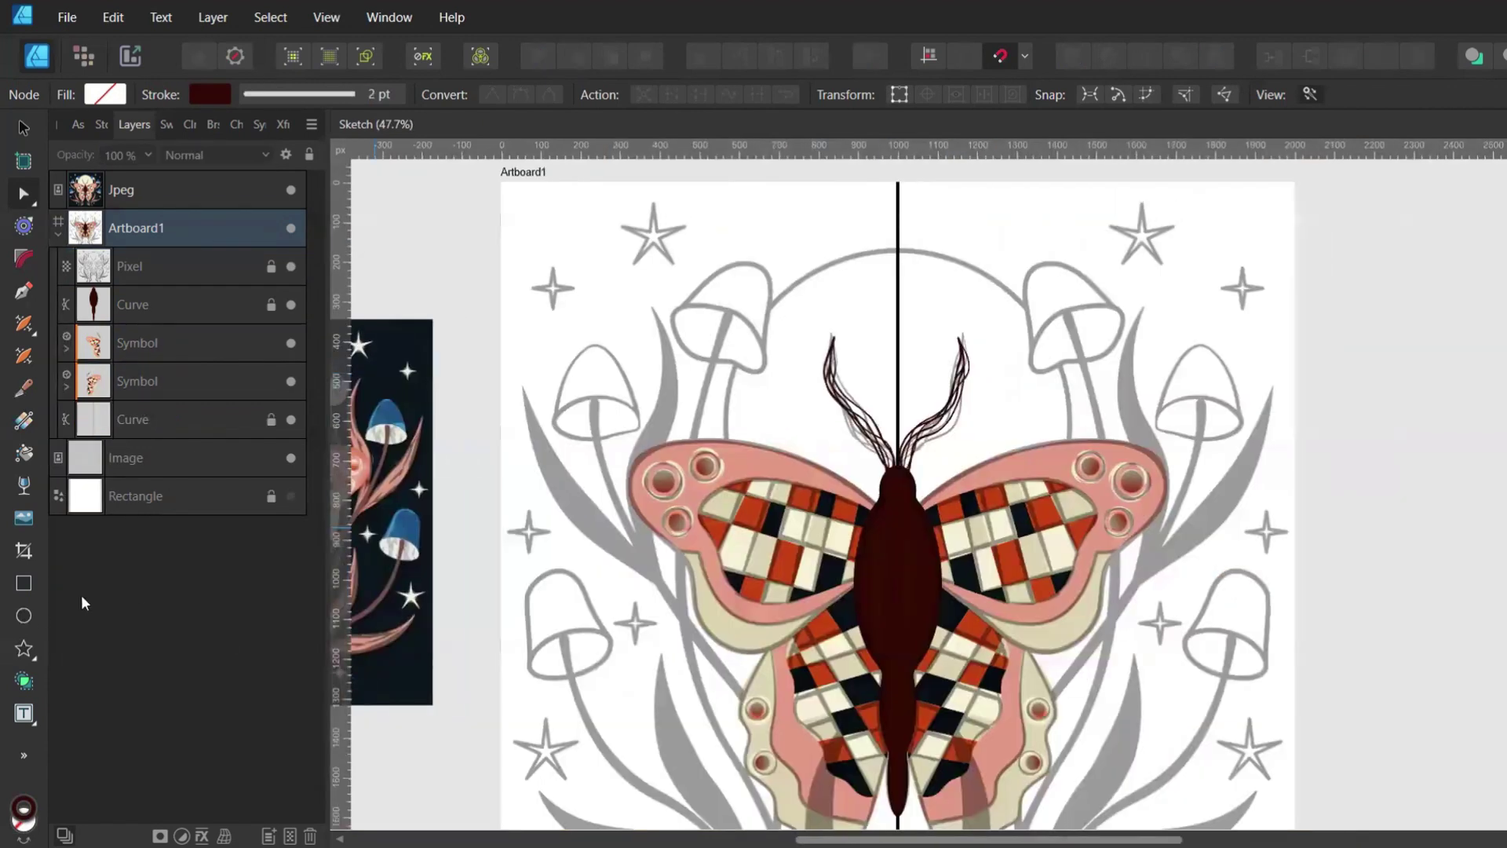
Draw a circle, fit it to the sketched moon outline and centre it on the artboard's vertical centre line
key("m")
left_click_drag(861, 346, 1028, 513)
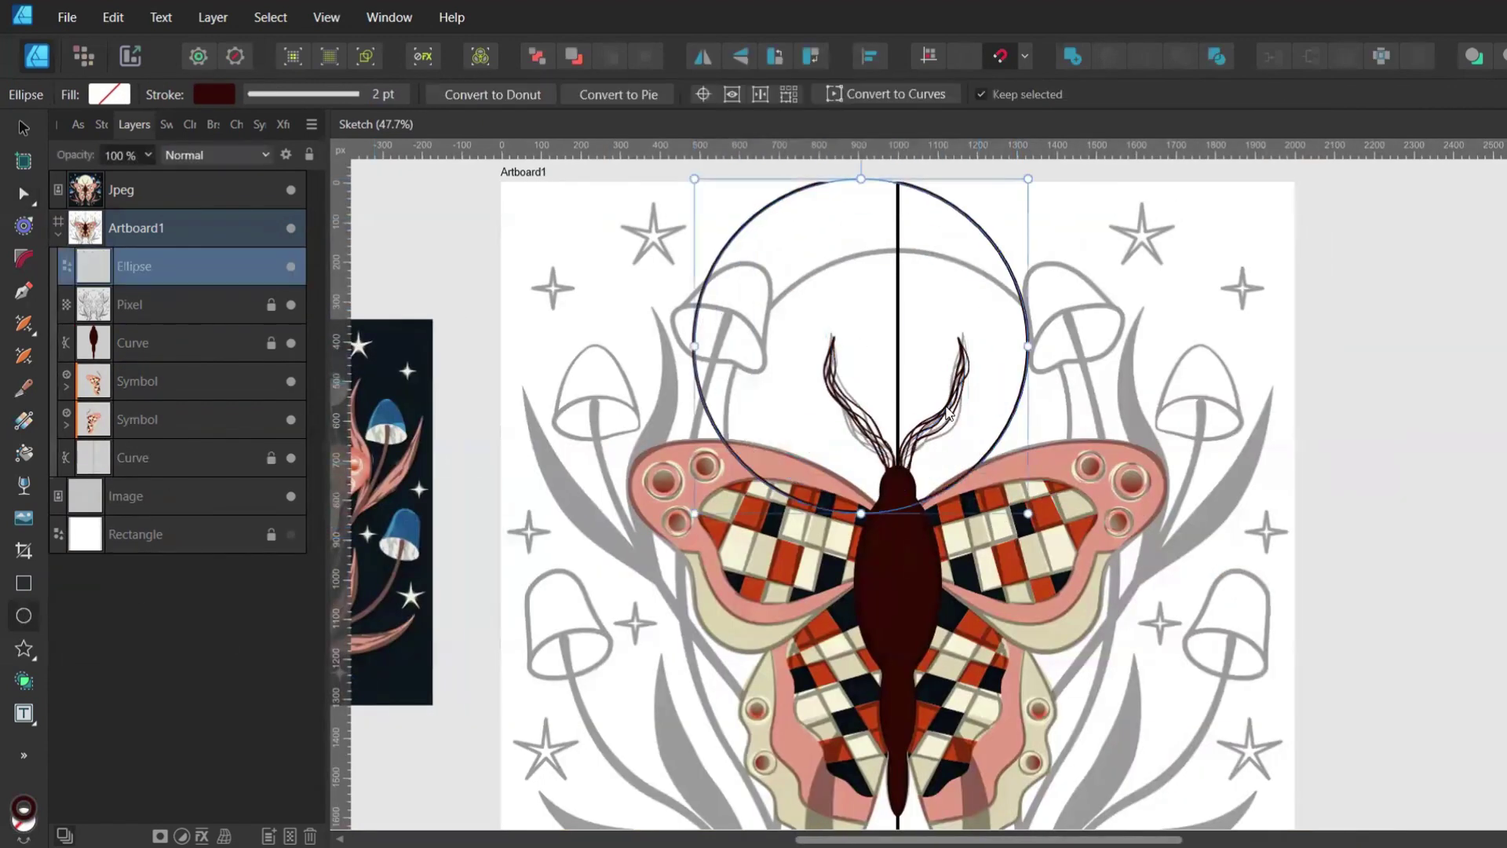
key("v")
mouse_move(893, 374)
left_mouse_down()
mouse_move(921, 444)
mouse_move(938, 442)
left_mouse_up()
left_click_drag(1066, 249, 1068, 250)
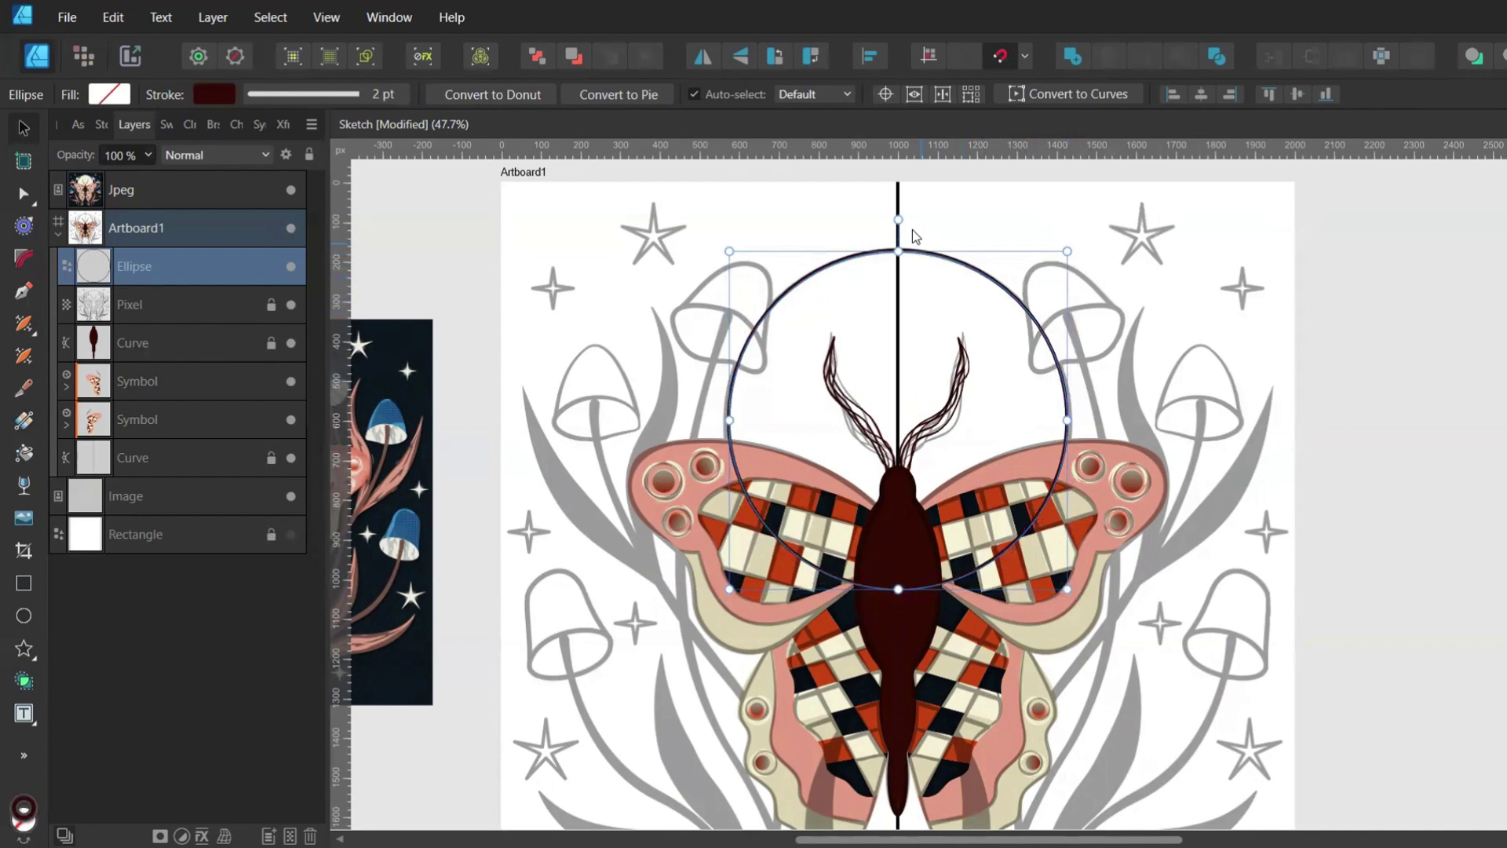
left_click(872, 57)
left_click(912, 387)
Move the moon circle below the wing symbols and fill it with cream, leaving it without a stroke
left_click_drag(94, 275, 98, 437)
left_click(165, 125)
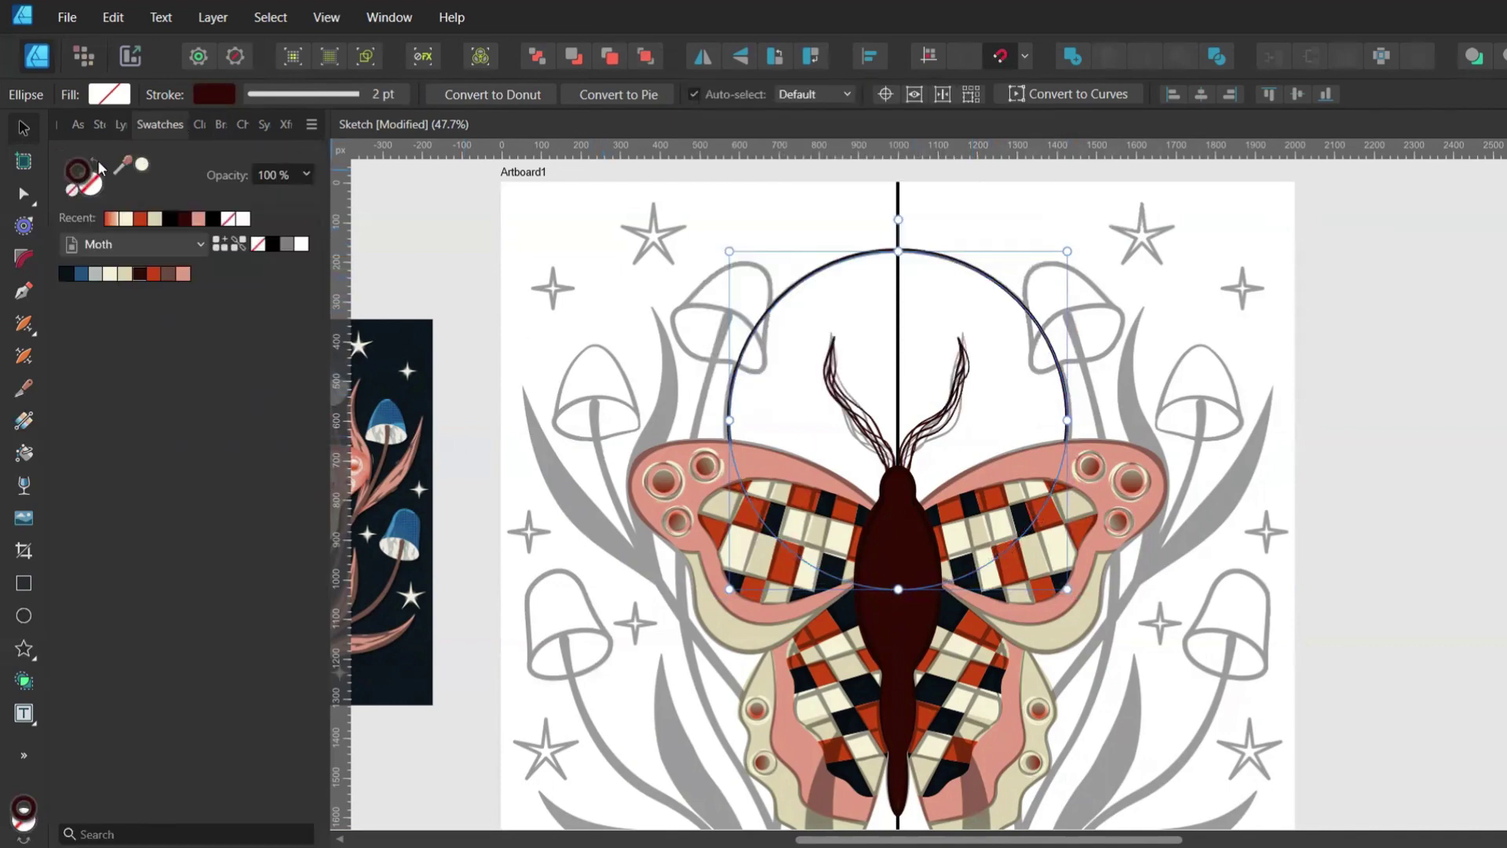
left_click(96, 163)
left_click(110, 273)
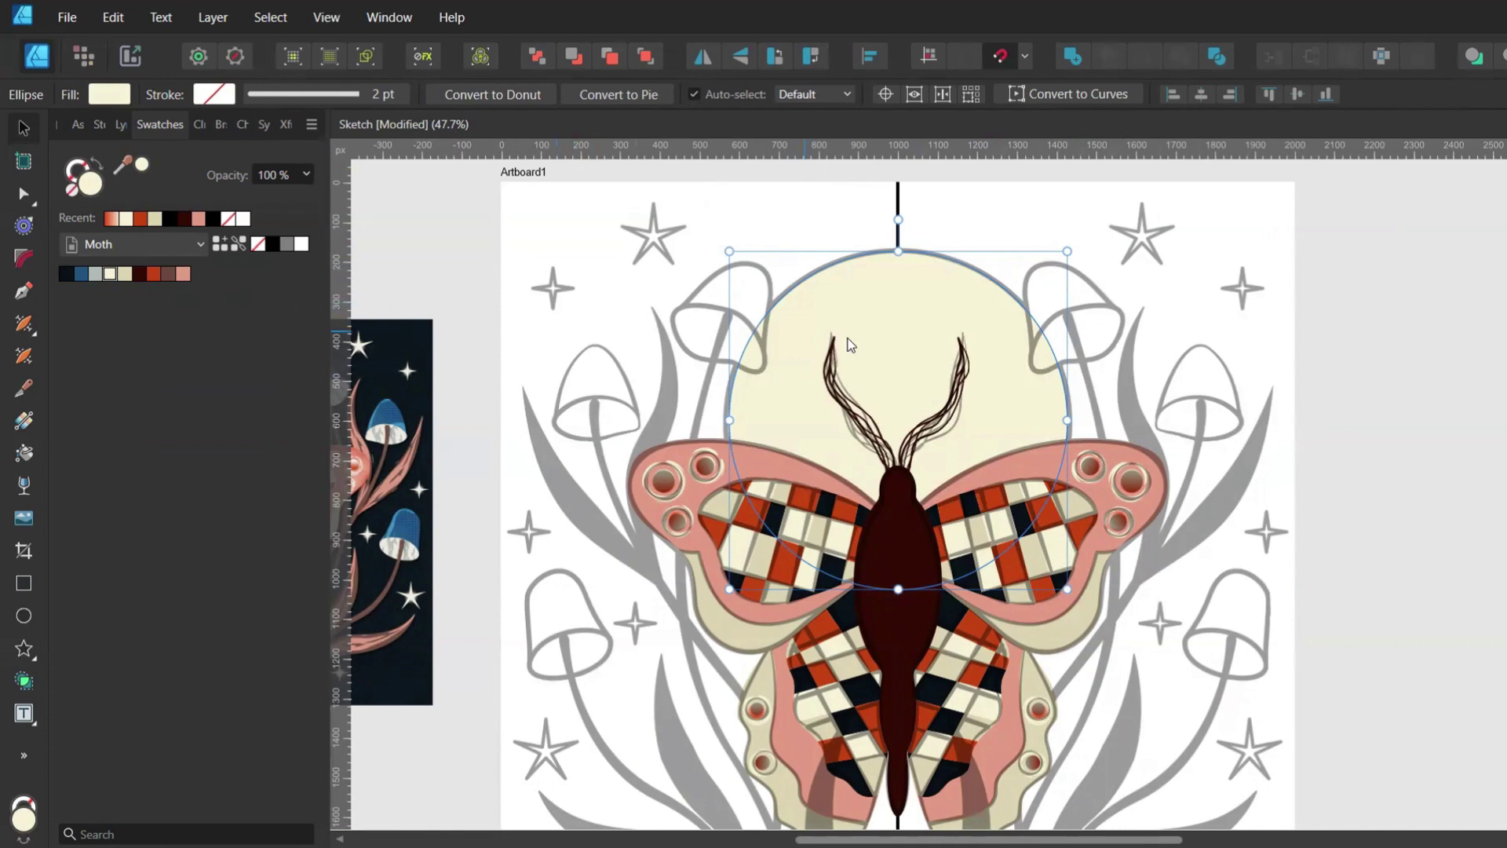
Draw a rectangle covering the whole artboard, place it beneath all other artboard objects and fill it with dark navy
left_click(25, 584)
scroll(732, 435, "down", 3)
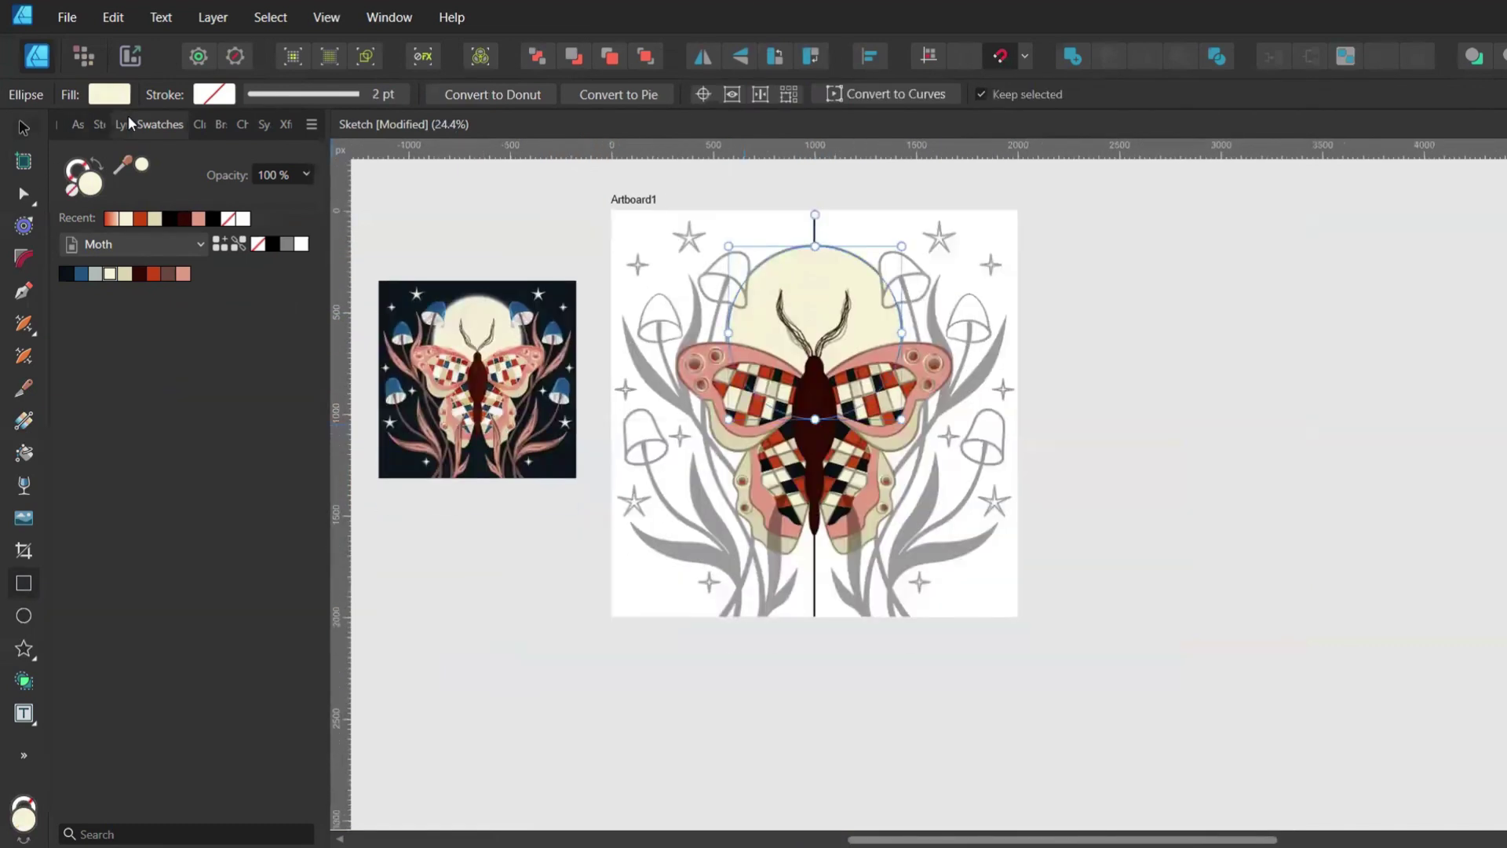
left_click(130, 125)
scroll(591, 502, "left", 2)
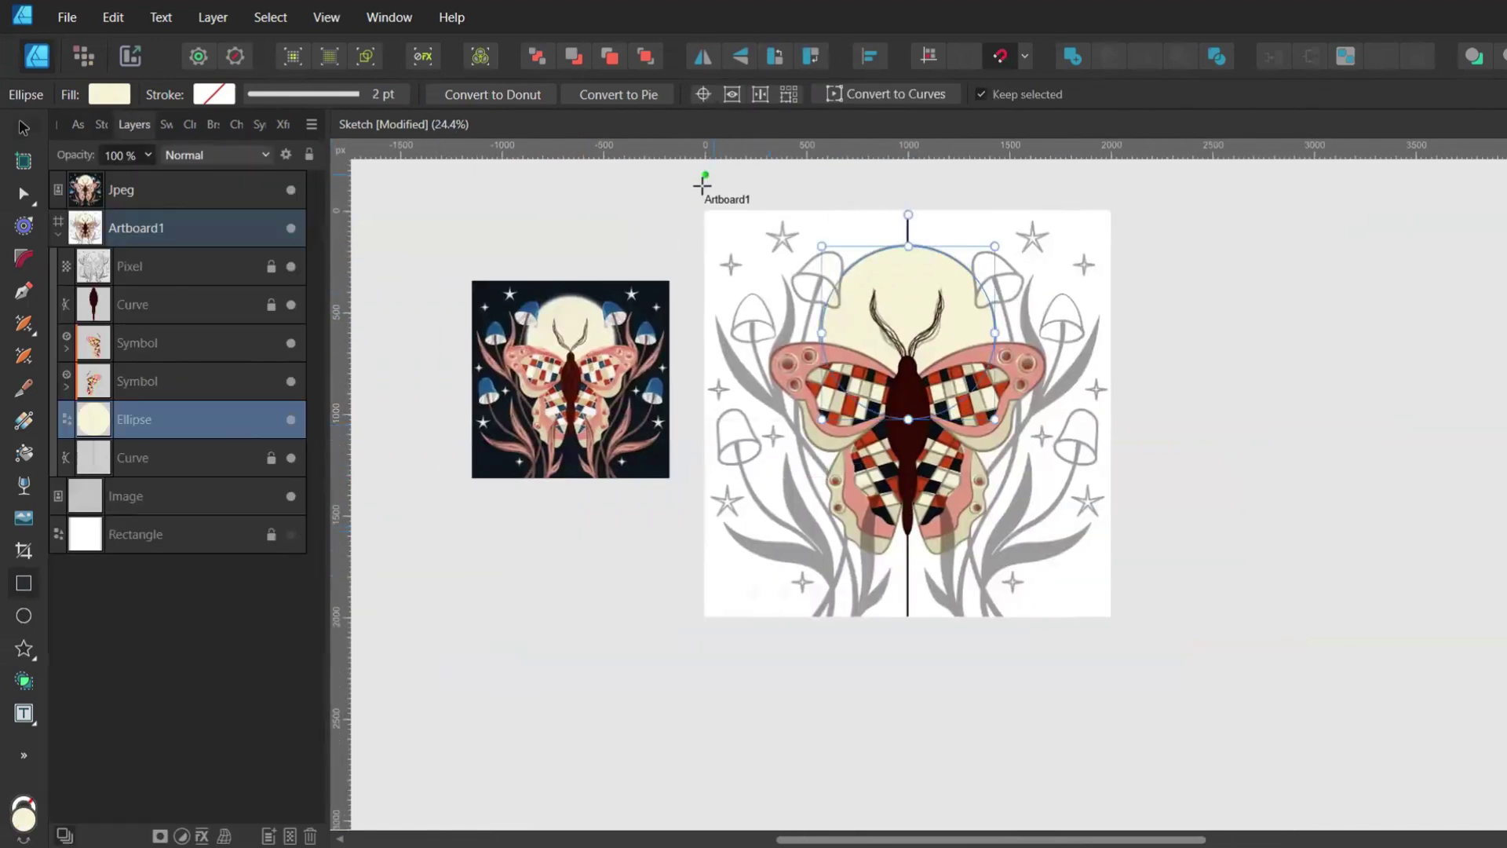
left_click_drag(704, 210, 1111, 617)
left_click_drag(94, 424, 98, 504)
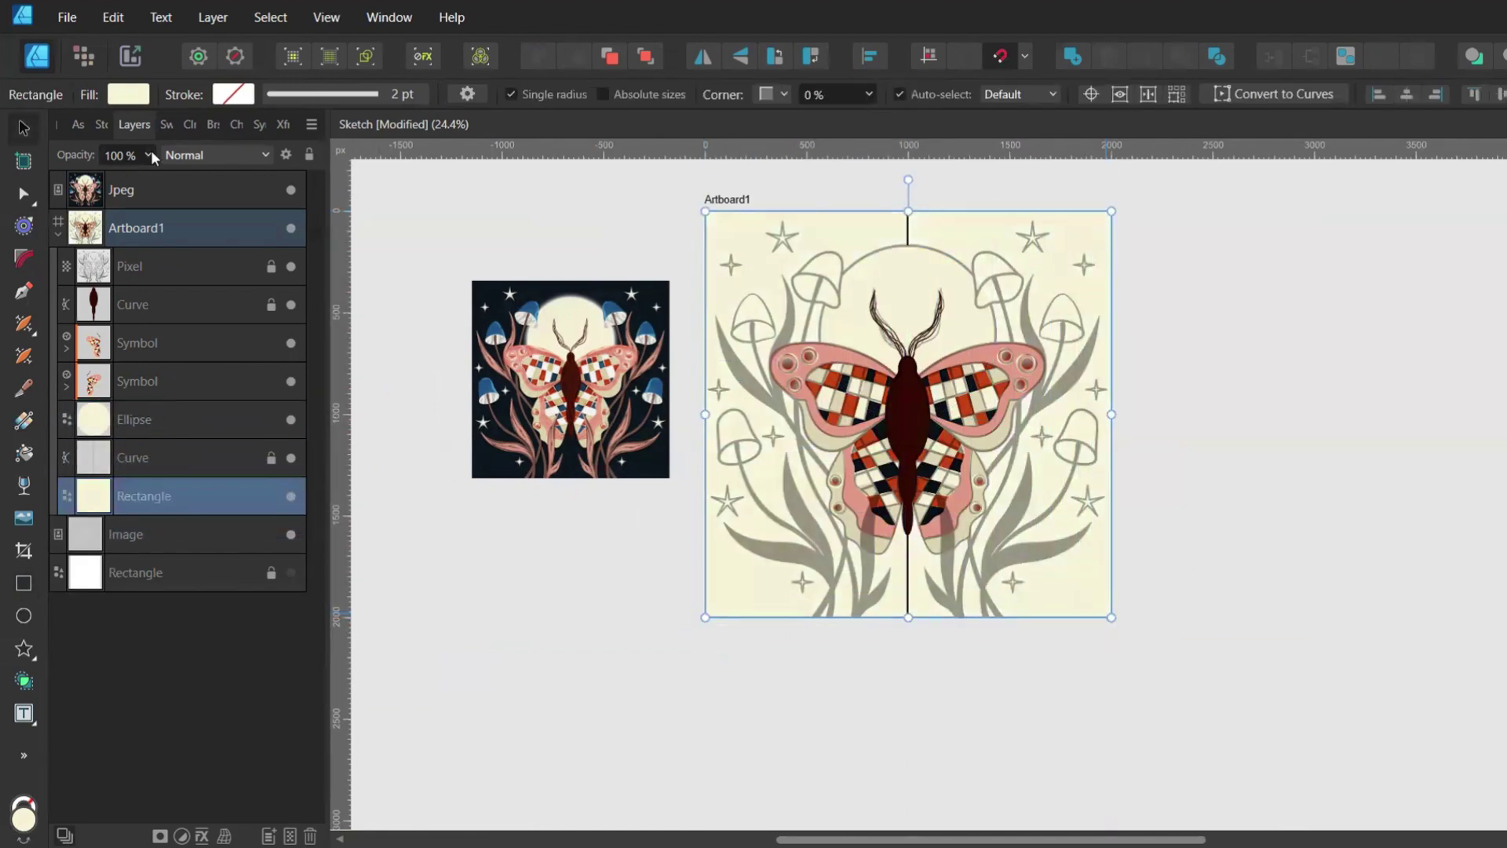
left_click(166, 125)
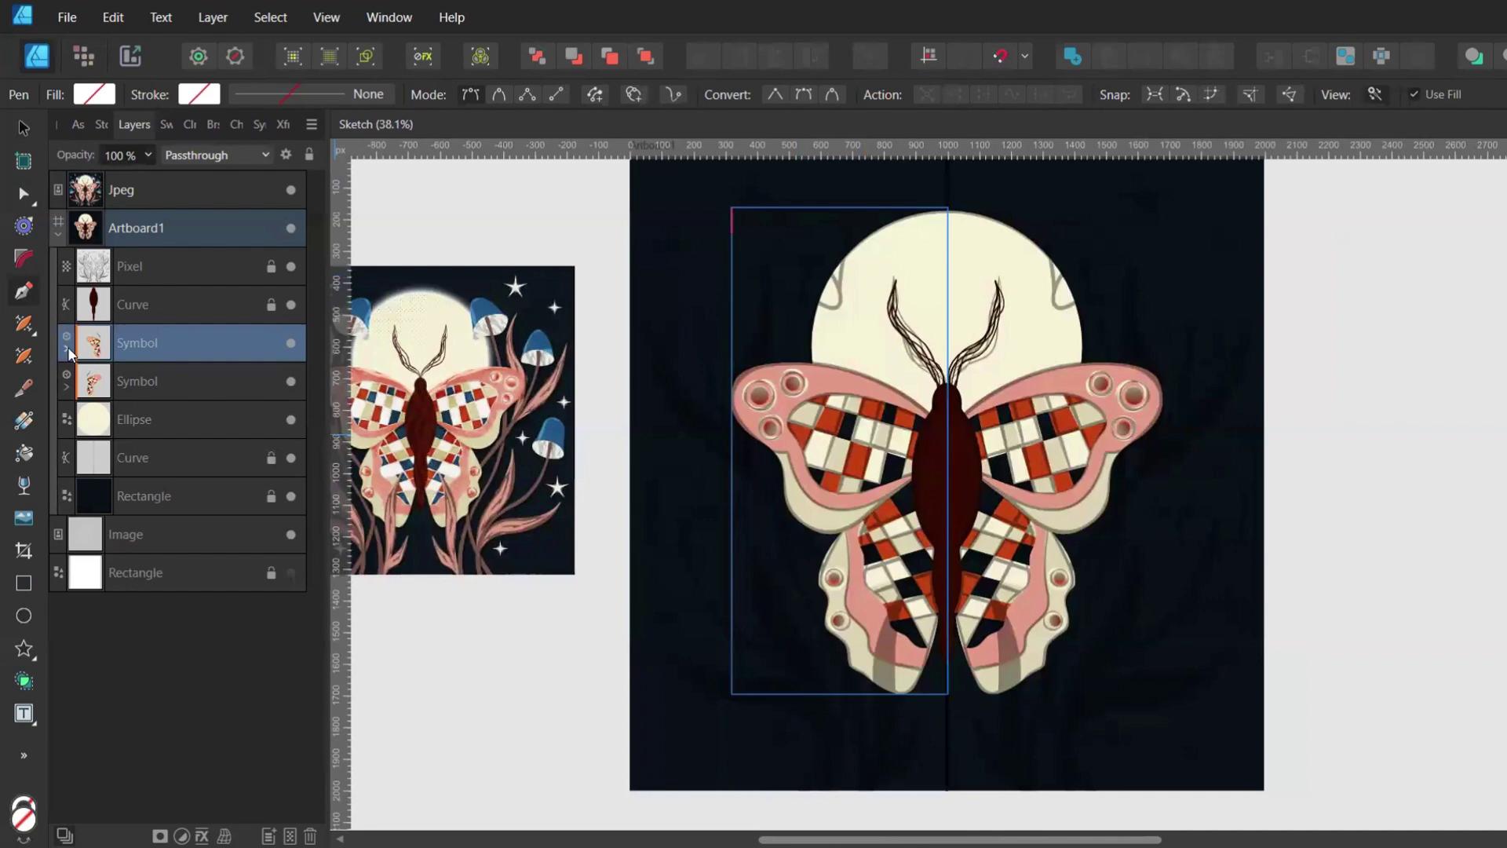
Group the antenna curve, top wing and bottom wing inside the upper Symbol and name the group moth
left_click(69, 350)
left_click(147, 380)
left_click(151, 450, "shift")
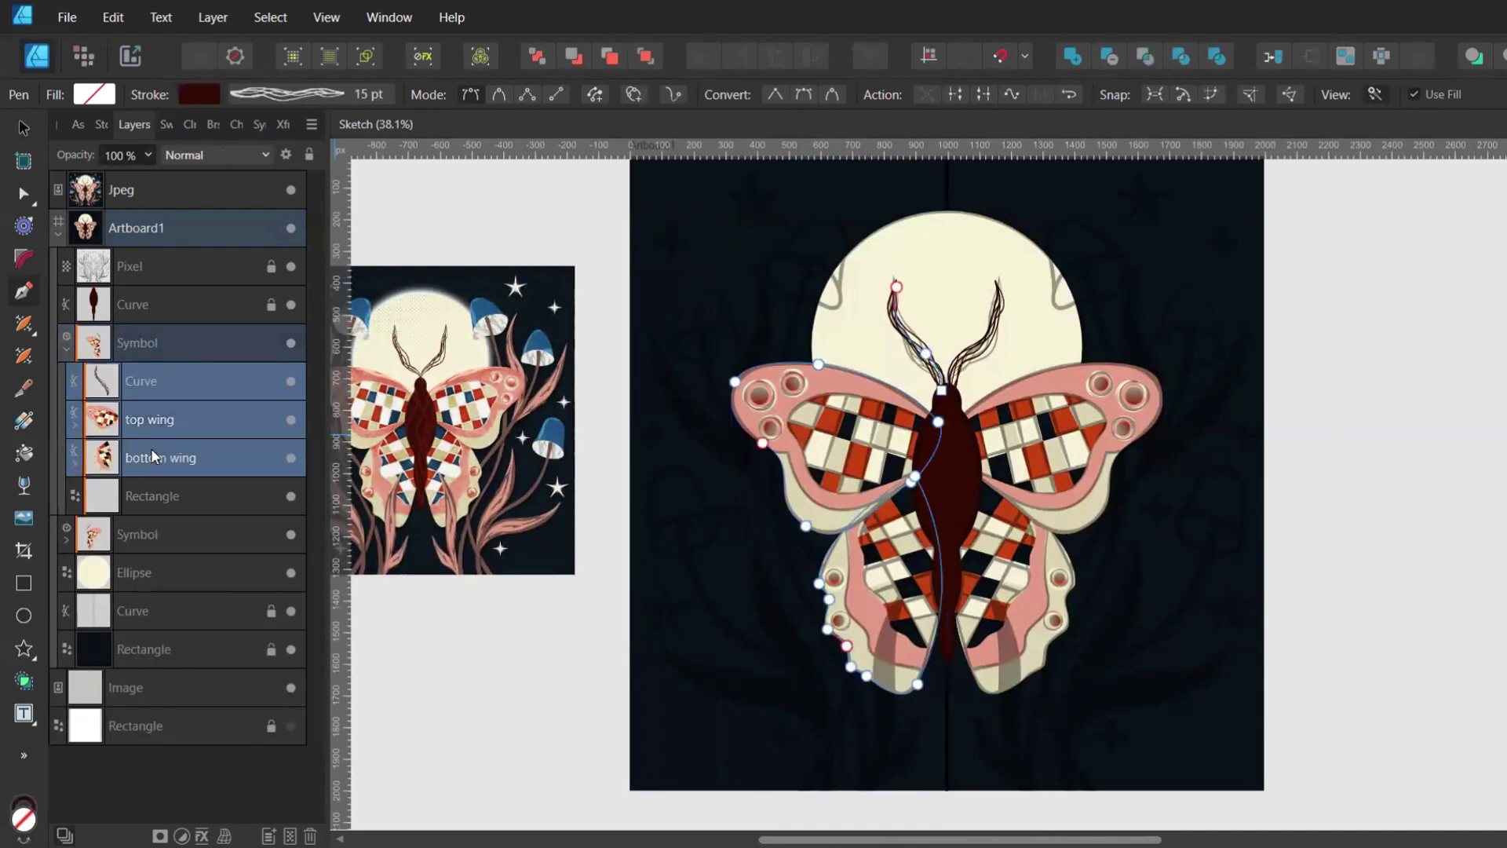
key("ctrl+g")
double_click(159, 375)
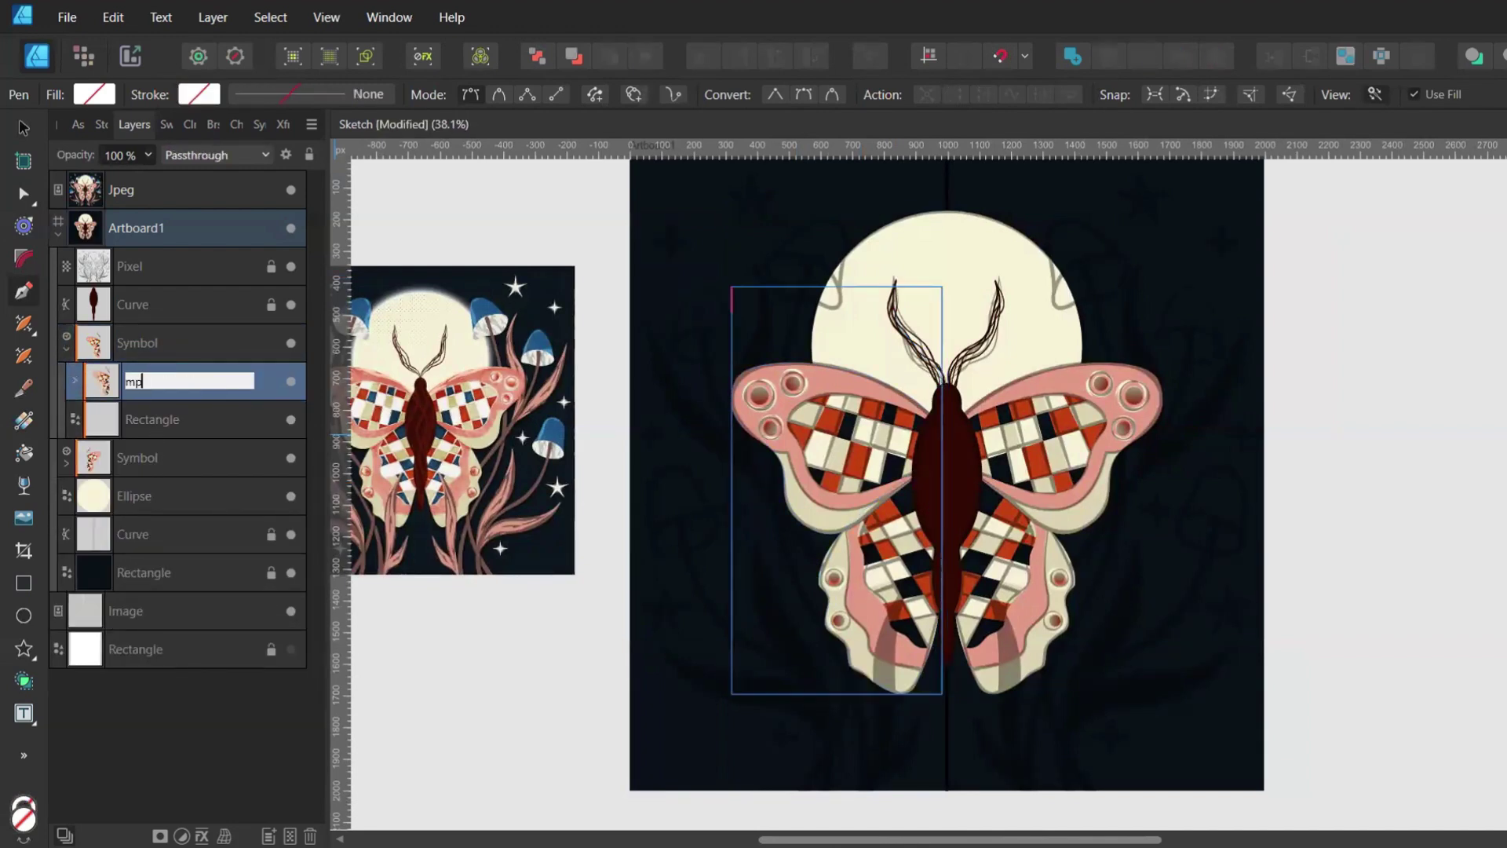
key("Return")
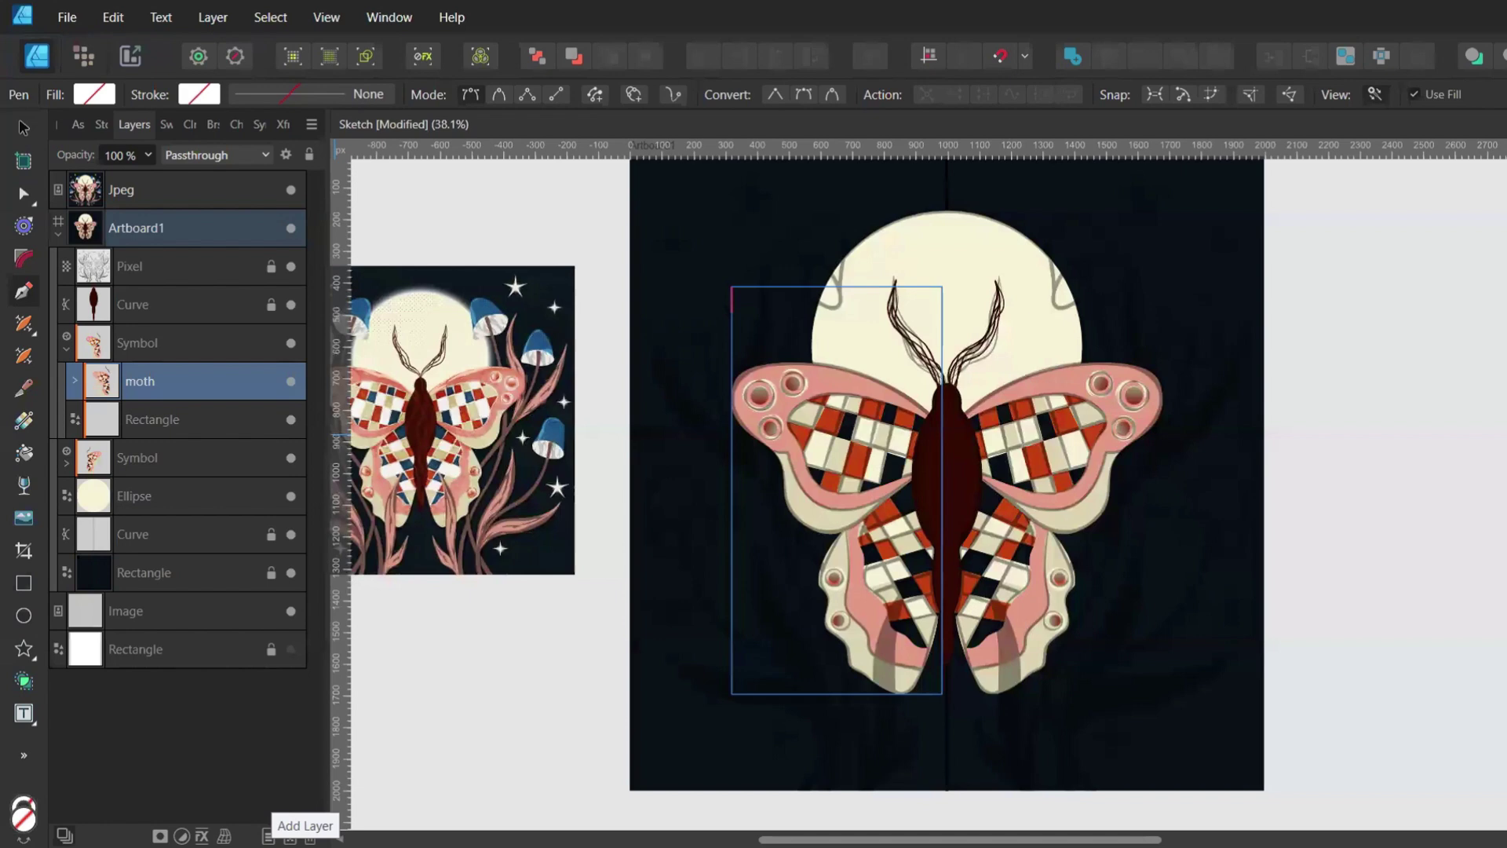
Add a layer below the moth group inside the Symbol and draw the upper left mushroom's stem with an 8 pt cream stroke
left_click(269, 835)
left_click_drag(94, 314, 101, 442)
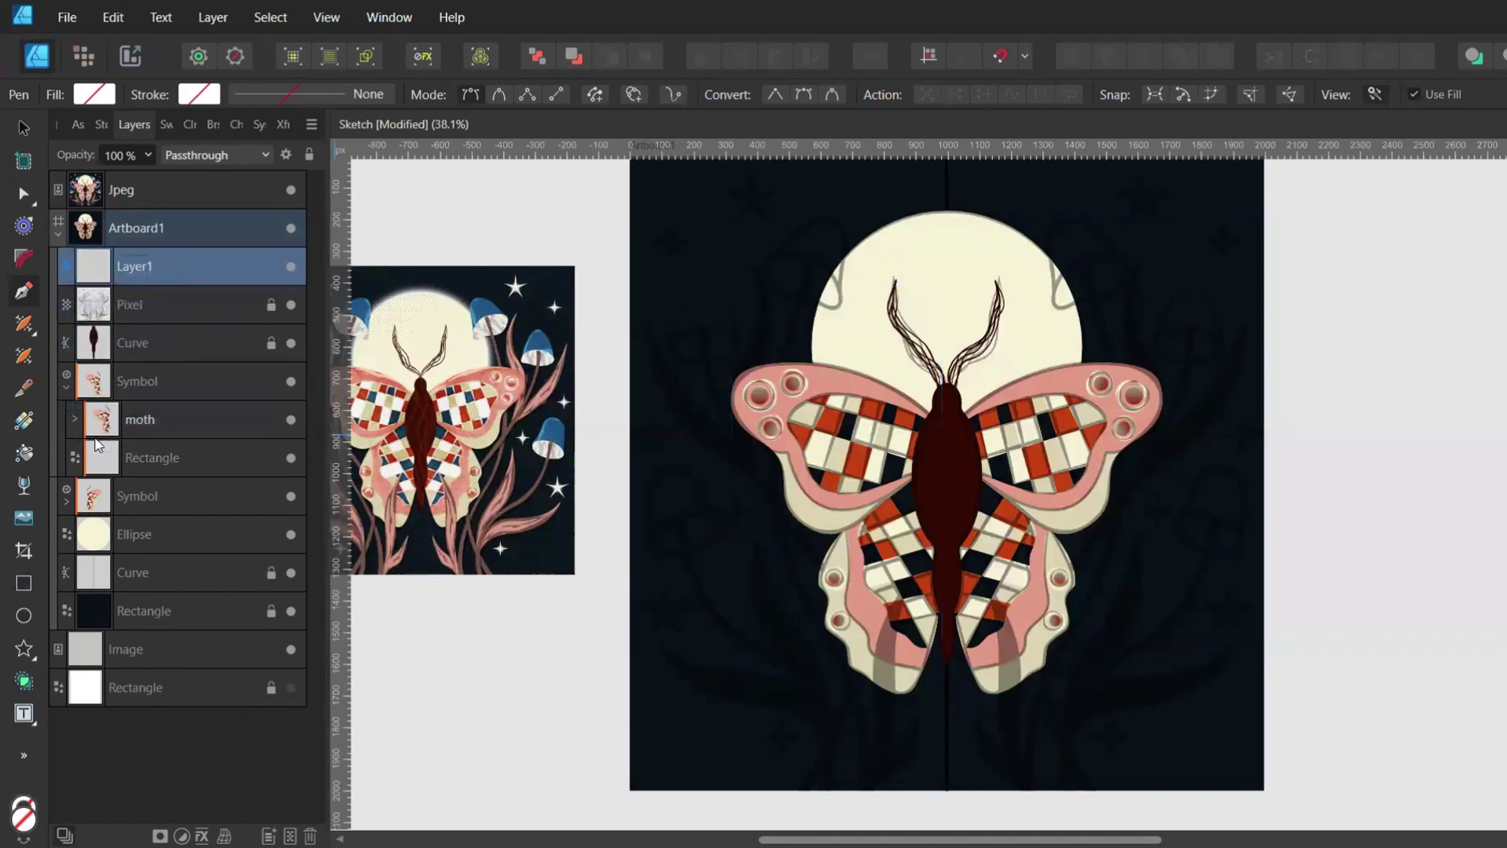
left_click(165, 124)
left_click(168, 273)
left_click(123, 126)
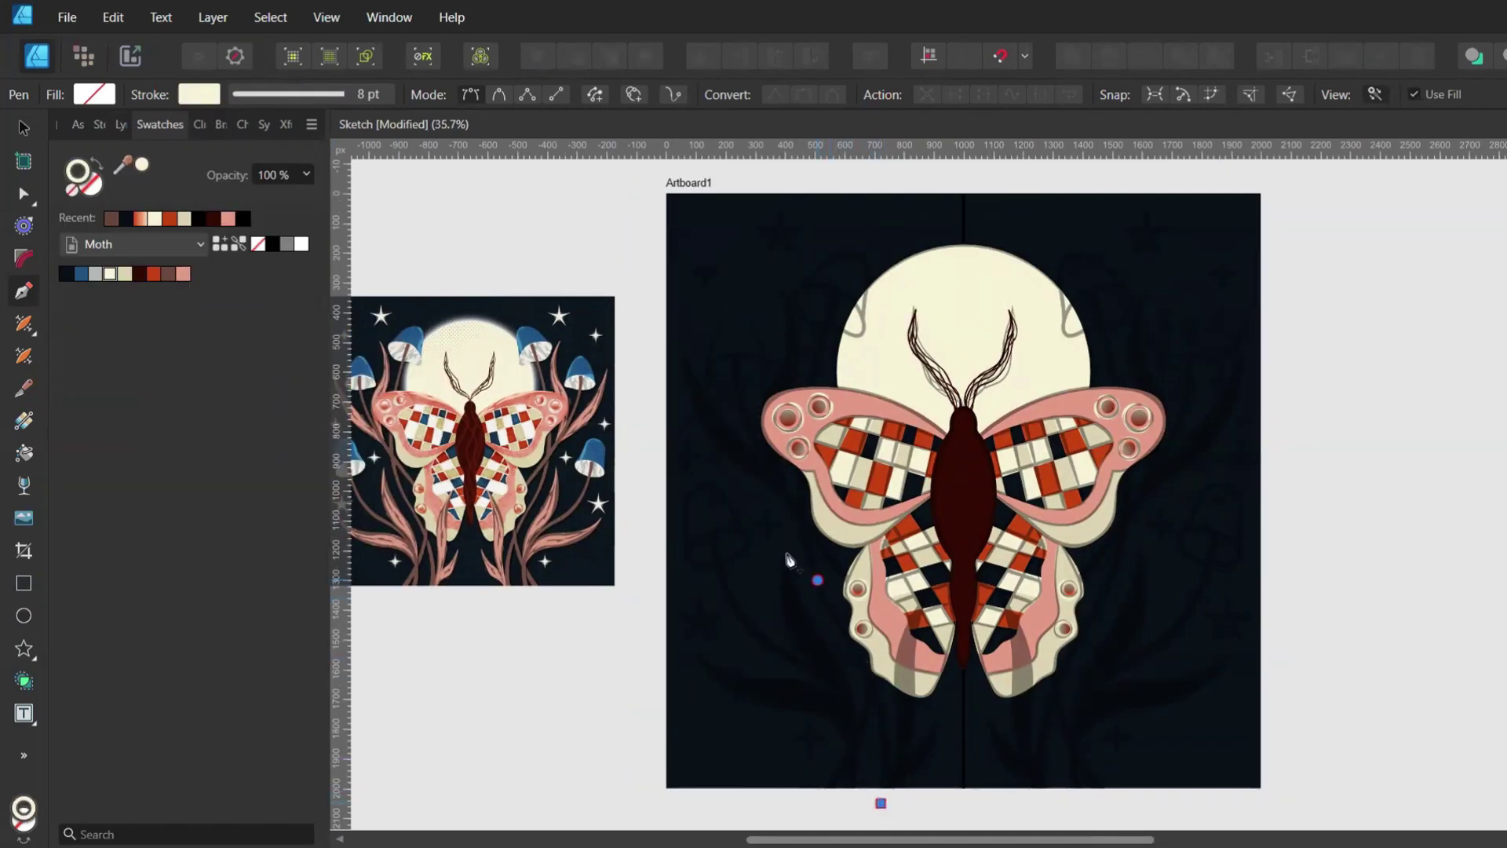
left_click_drag(786, 555, 760, 506)
left_click(840, 289)
Adjust the upper left mushroom stem's end point and bend so the curve follows the sketched stem
key("a")
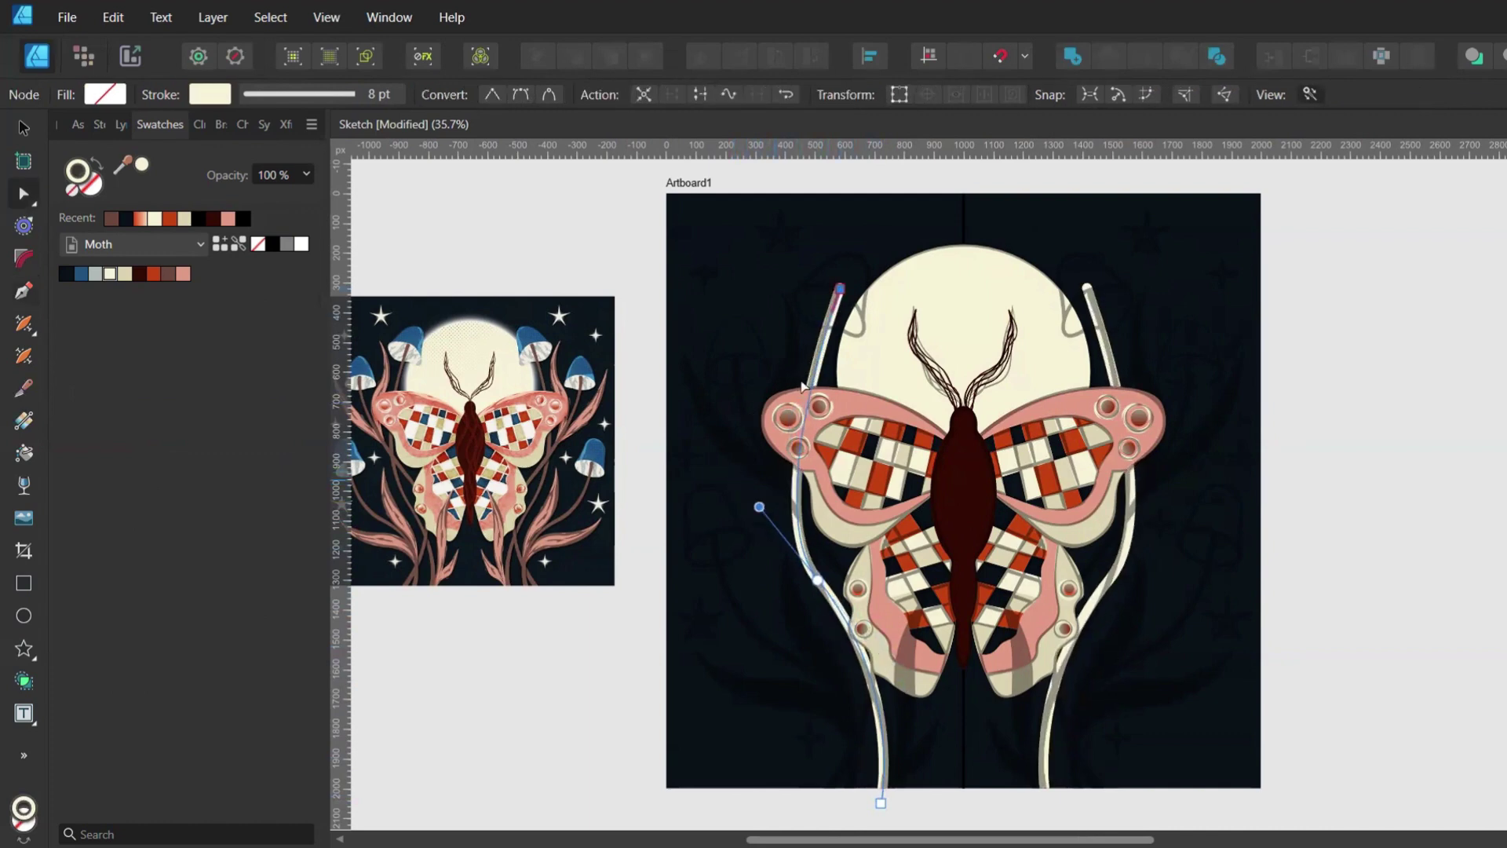
scroll(837, 292, "up", 6)
left_click_drag(850, 274, 837, 306)
scroll(838, 306, "down", 3)
left_click_drag(739, 541, 759, 586)
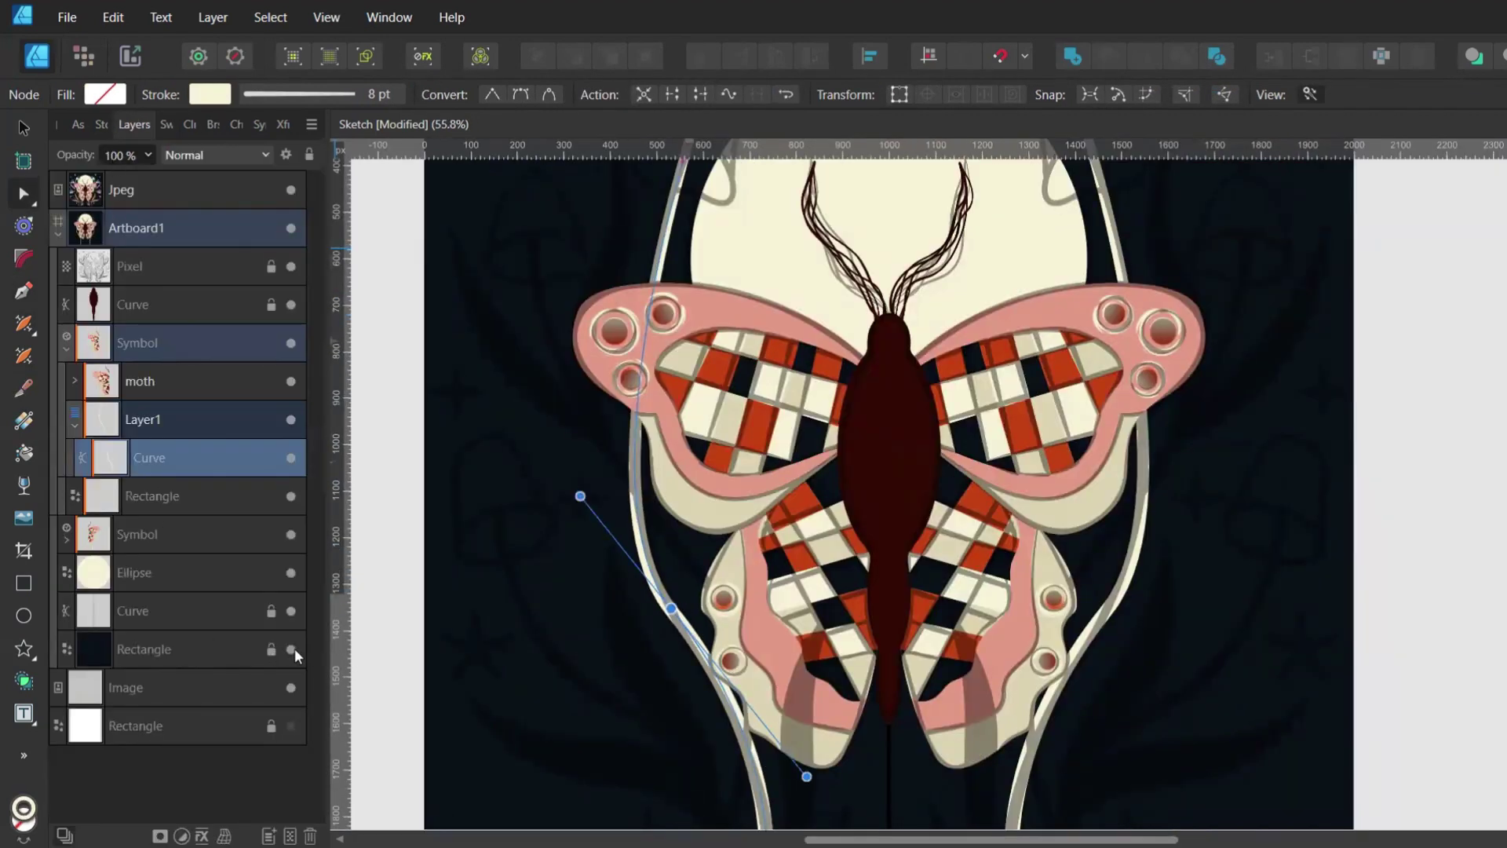
Hide the navy background rectangle and change the mushroom stem's stroke to the brown Moth palette swatch
left_click(290, 649)
scroll(585, 632, "down", 2)
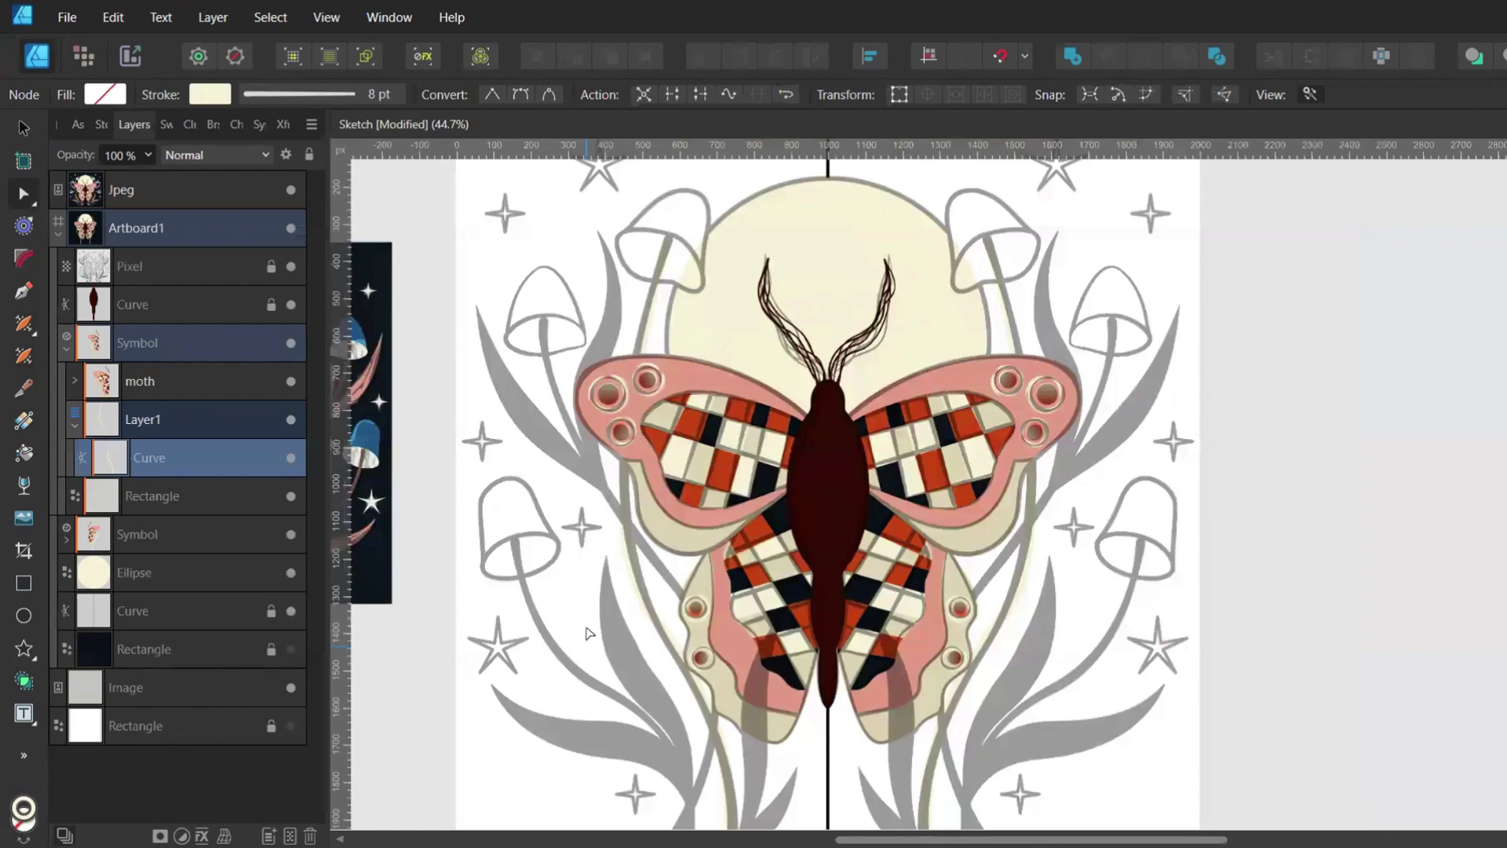
left_click(159, 124)
left_click(66, 275)
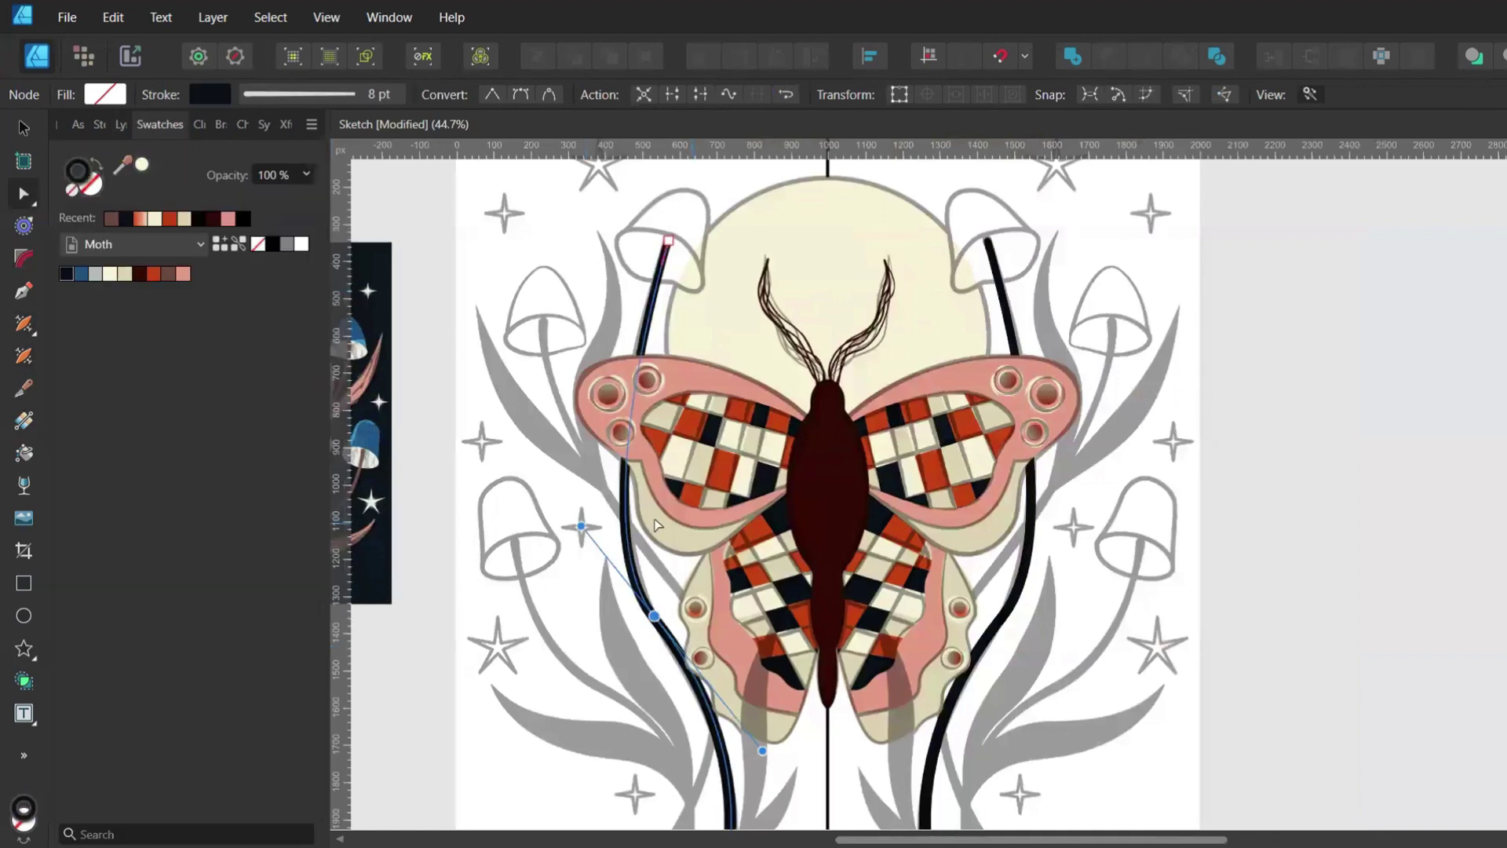
left_click(168, 275)
Draw a brown 8 pt stem from the artboard's lower edge to the middle left mushroom and reshape it to the sketch
key("p")
scroll(829, 692, "down", 2)
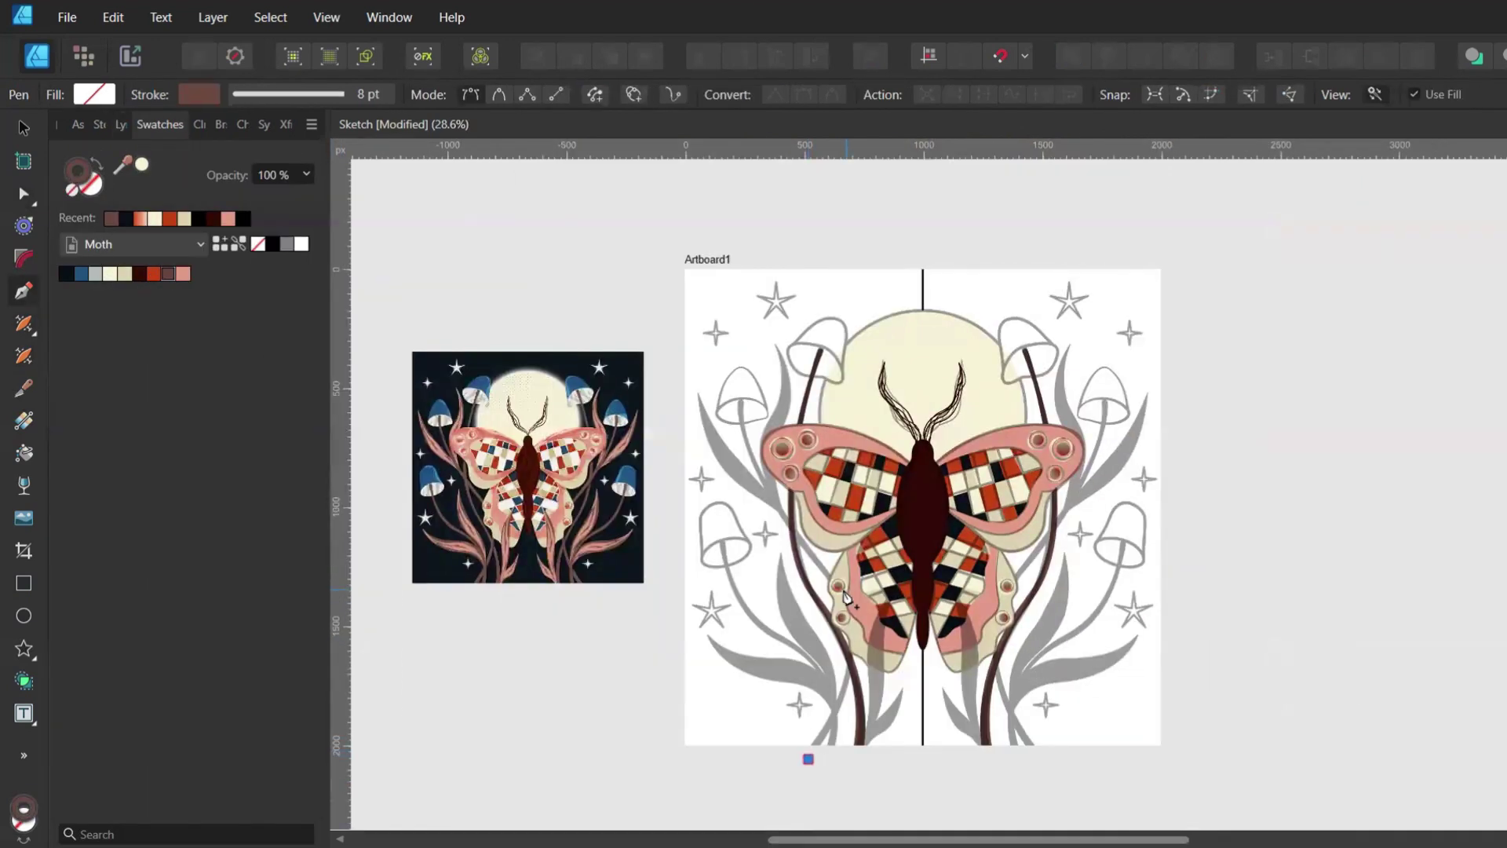
left_click_drag(844, 591, 807, 509)
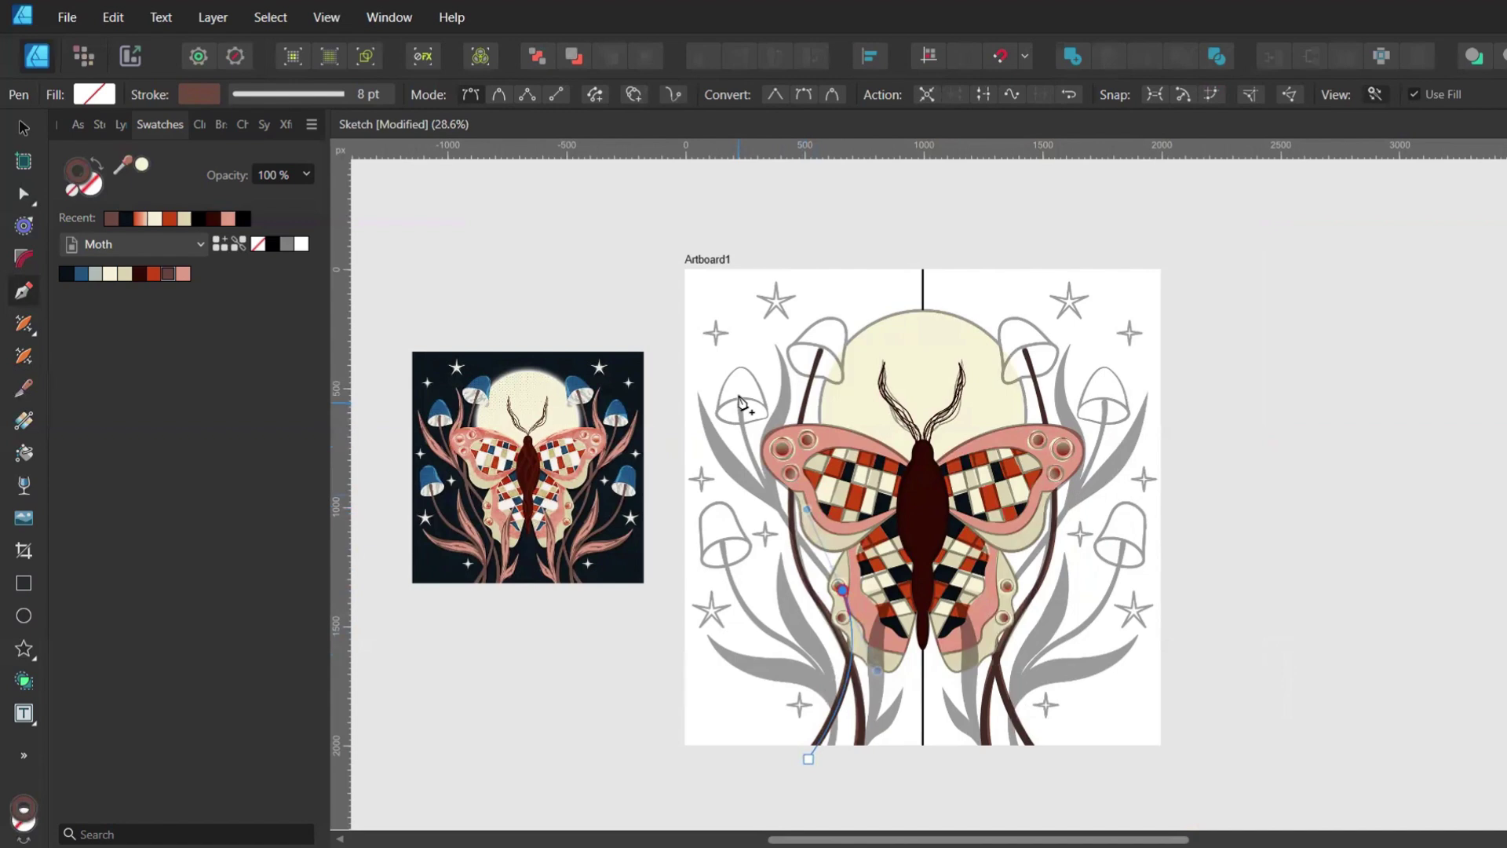
left_click_drag(739, 402, 741, 355)
key("a")
scroll(845, 593, "up", 2)
left_click_drag(842, 589, 841, 598)
left_click_drag(785, 469, 667, 464)
scroll(760, 484, "down", 2)
Draw the lower left mushroom's brown 8 pt stem up from the artboard's lower edge and bend it along the sketch
key("p")
left_click(817, 688)
left_click(655, 358)
key("a")
left_click_drag(731, 513, 723, 498)
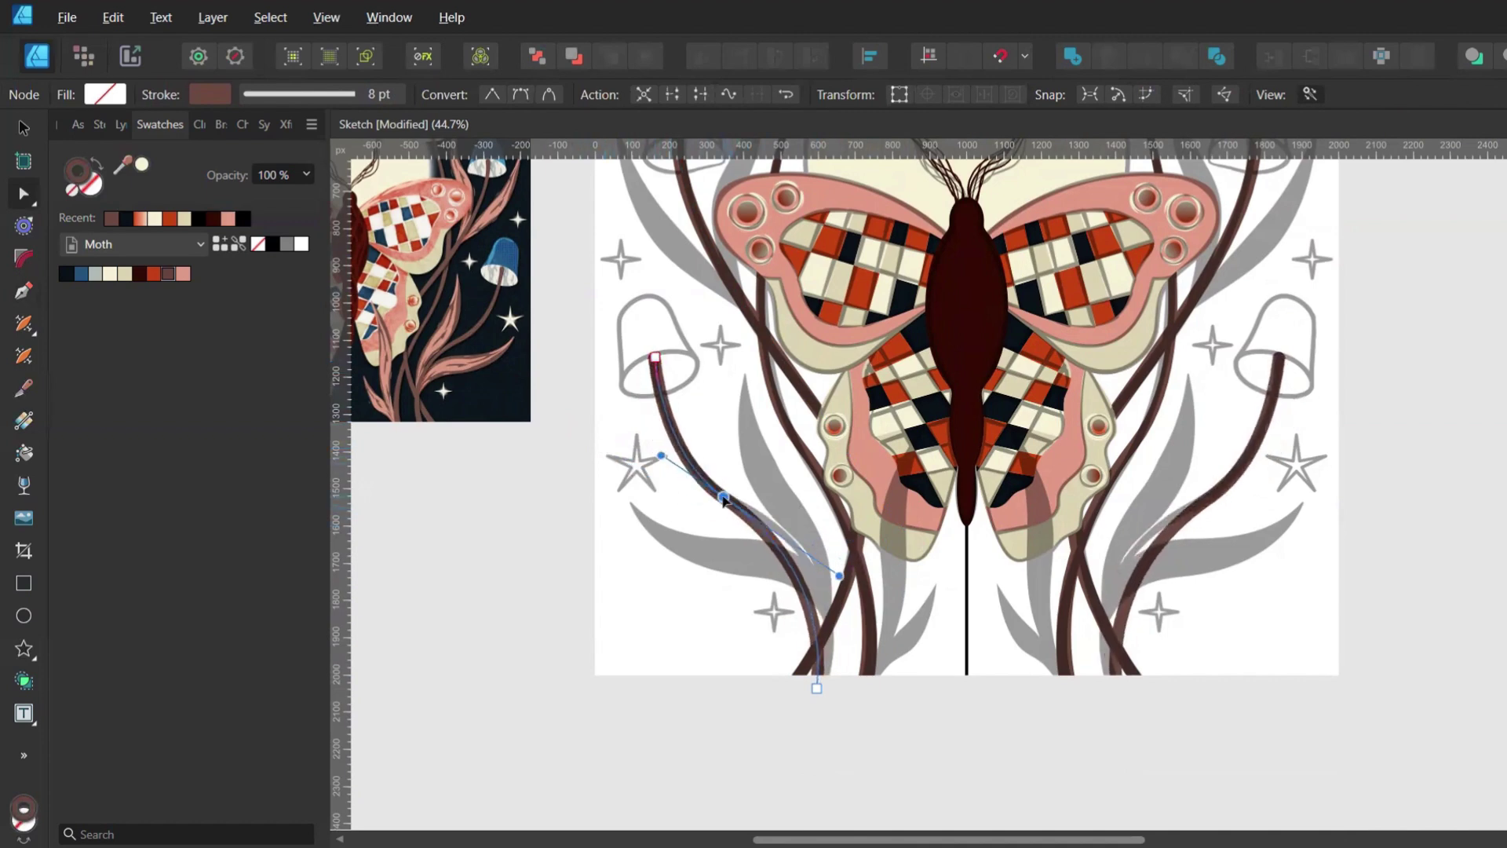
left_click_drag(840, 579, 874, 587)
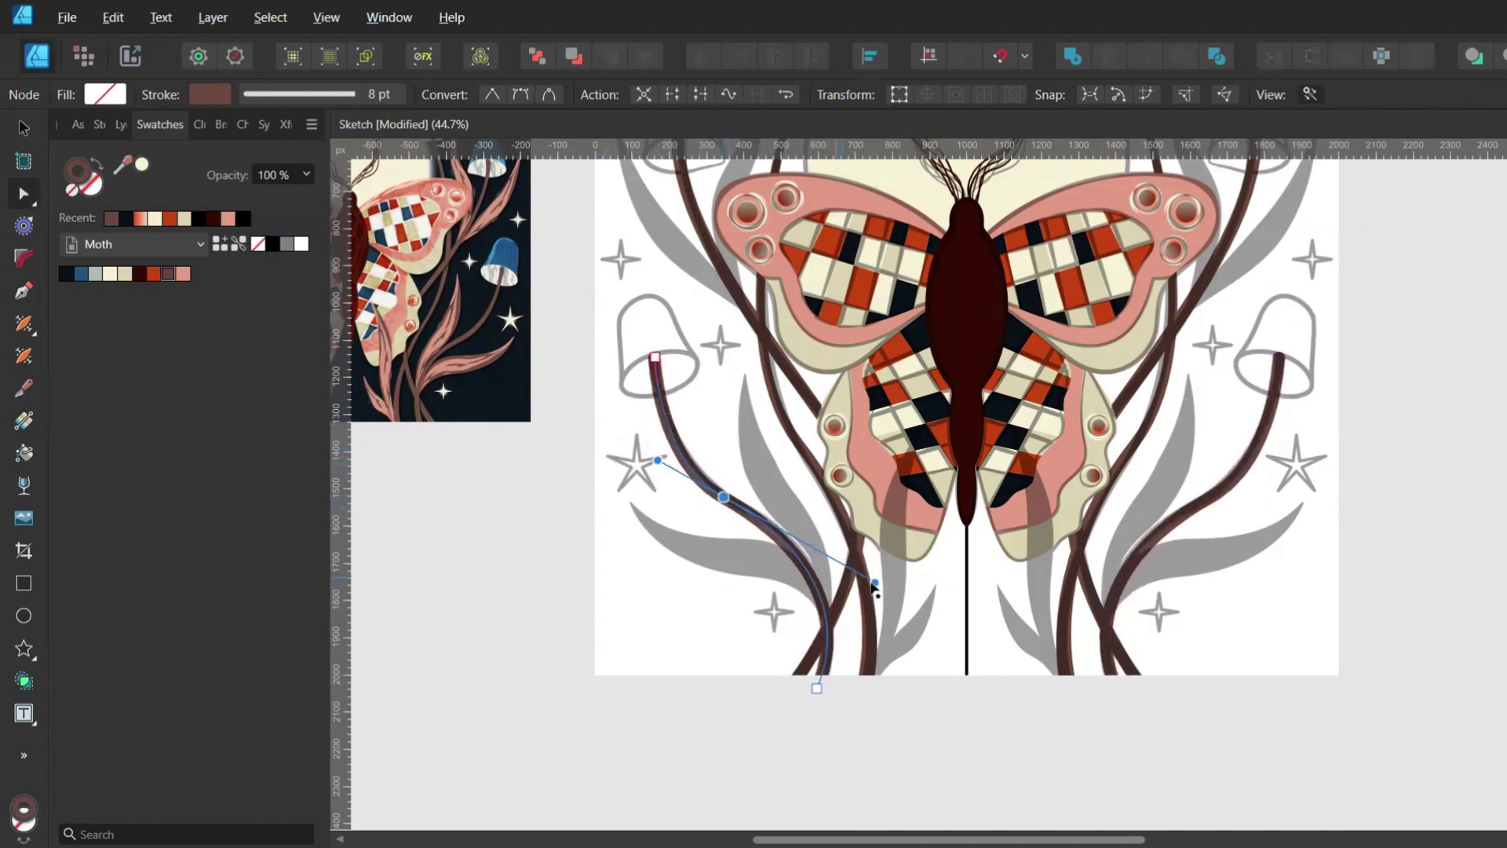
Collapse the stem layer and add another layer directly below it inside the Symbol
left_click(126, 123)
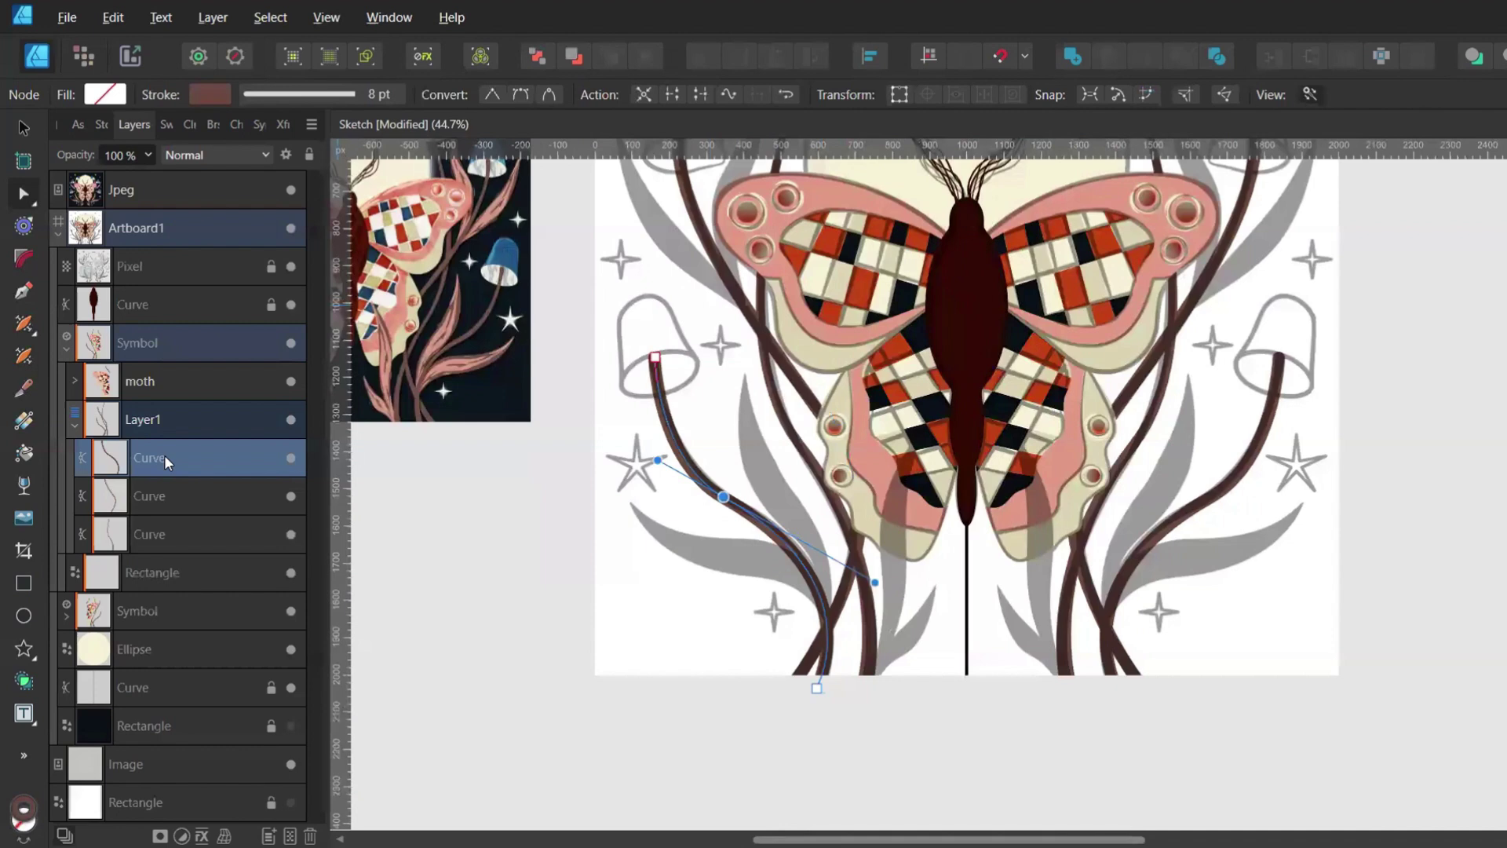
left_click(73, 425)
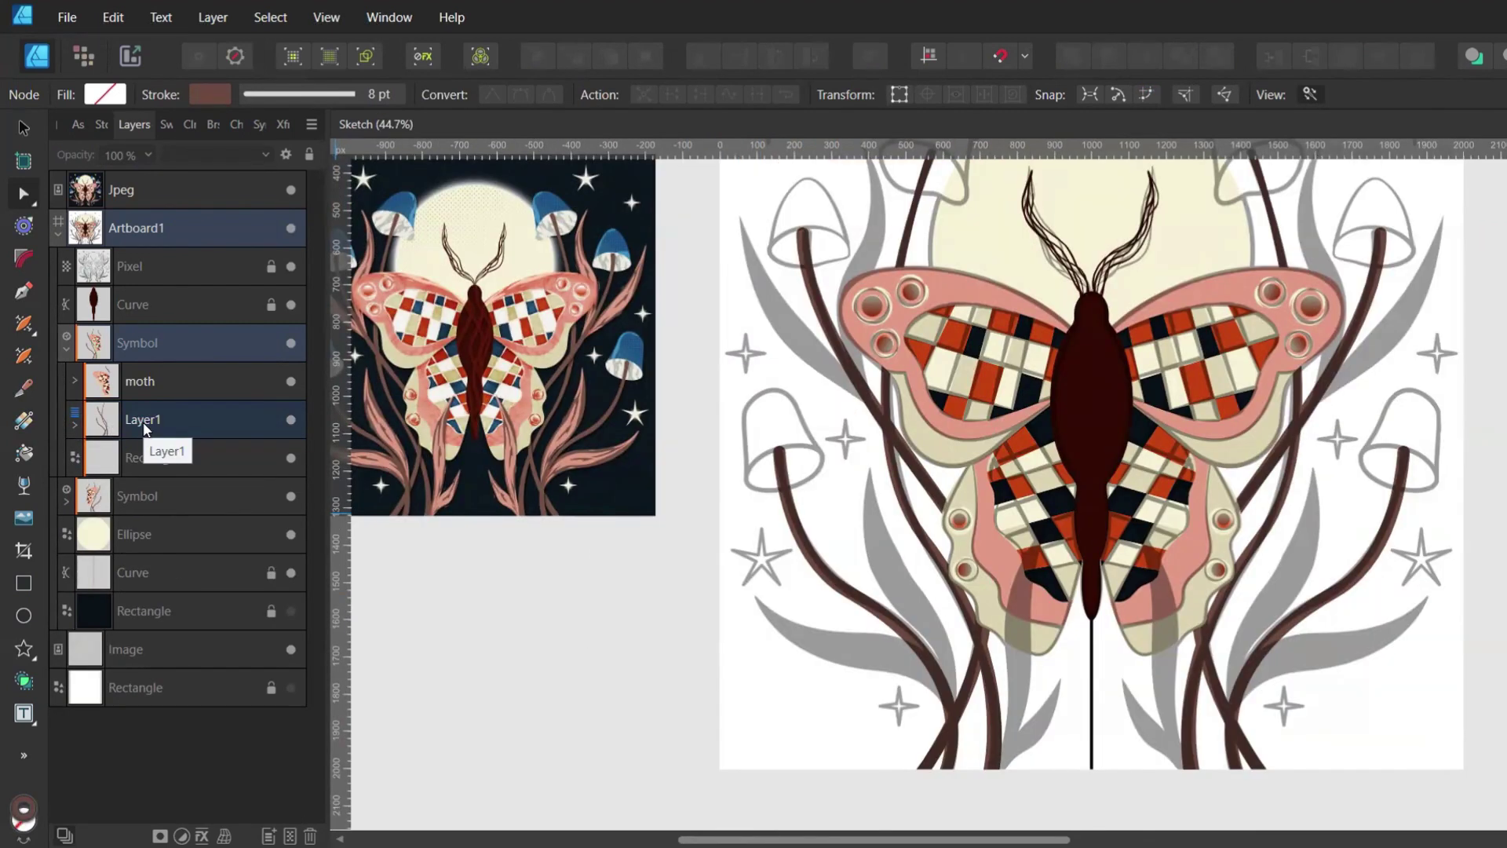
left_click(268, 836)
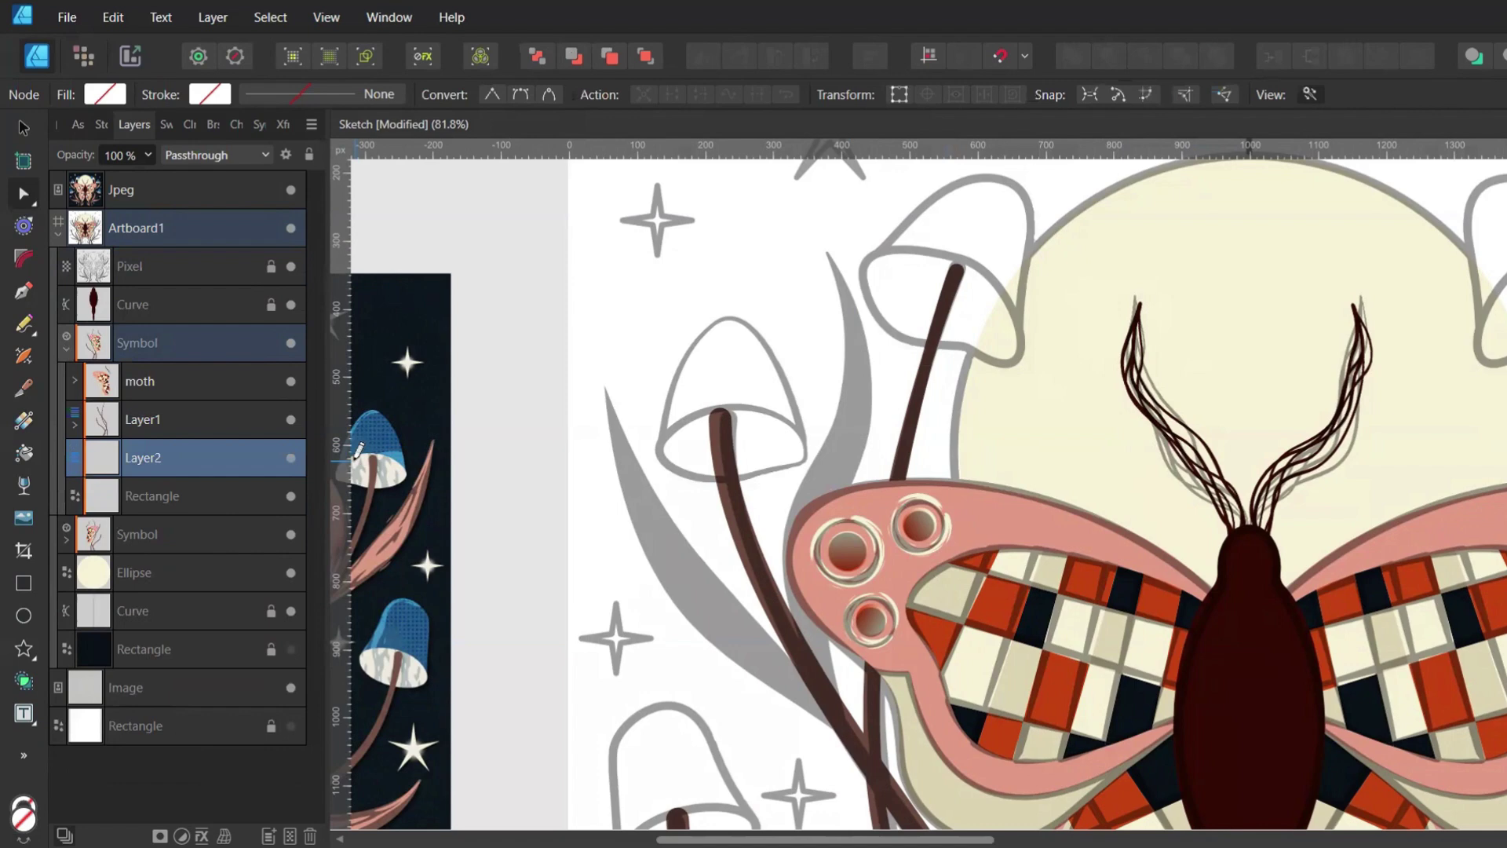
Draw the undersides of the three left mushroom caps with the Pencil tool, using a light grey fill and no stroke
key("n")
left_click(166, 124)
mouse_move(888, 236)
left_mouse_down()
mouse_move(931, 346)
mouse_move(1009, 361)
mouse_move(997, 263)
mouse_move(889, 245)
left_mouse_up()
scroll(720, 306, "down", 2)
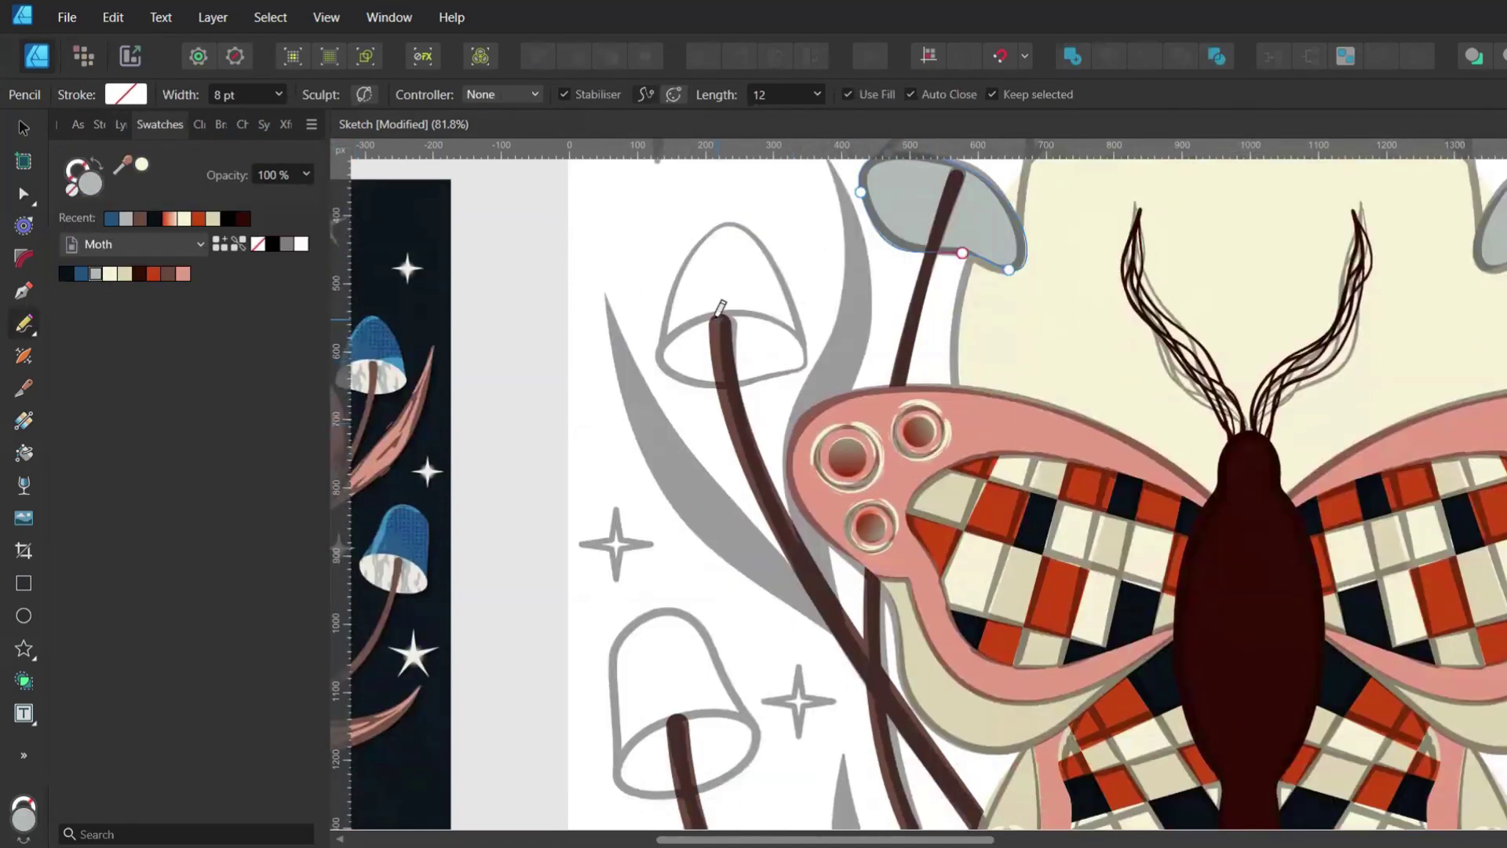
mouse_move(689, 369)
left_mouse_down()
mouse_move(763, 376)
mouse_move(810, 349)
mouse_move(771, 315)
mouse_move(716, 317)
left_mouse_up()
key("a")
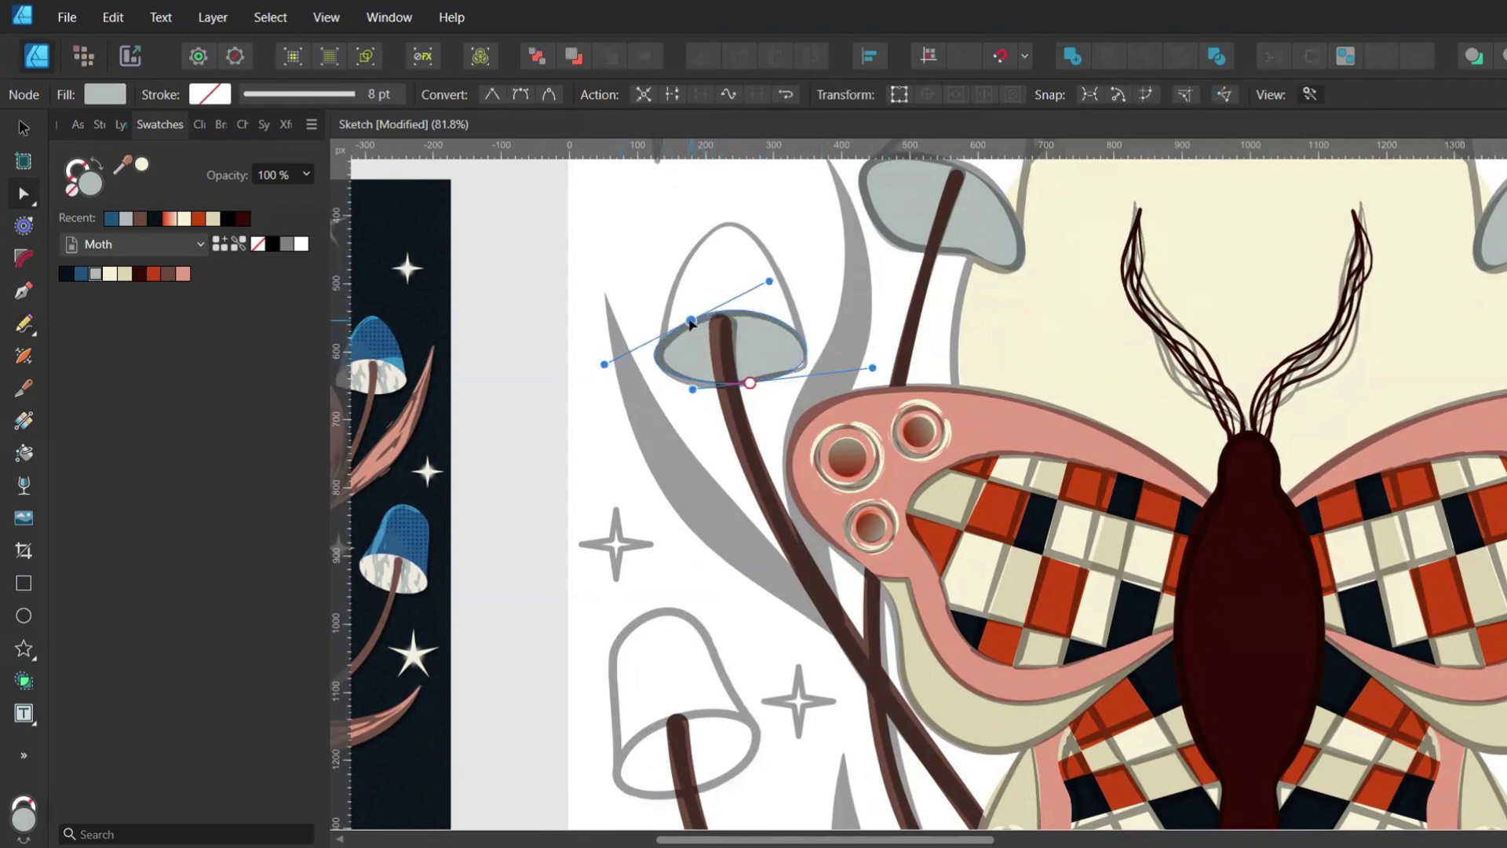
key("n")
scroll(609, 371, "down", 6)
mouse_move(616, 485)
left_mouse_down()
mouse_move(676, 427)
mouse_move(730, 429)
mouse_move(759, 456)
mouse_move(701, 500)
mouse_move(617, 486)
left_mouse_up()
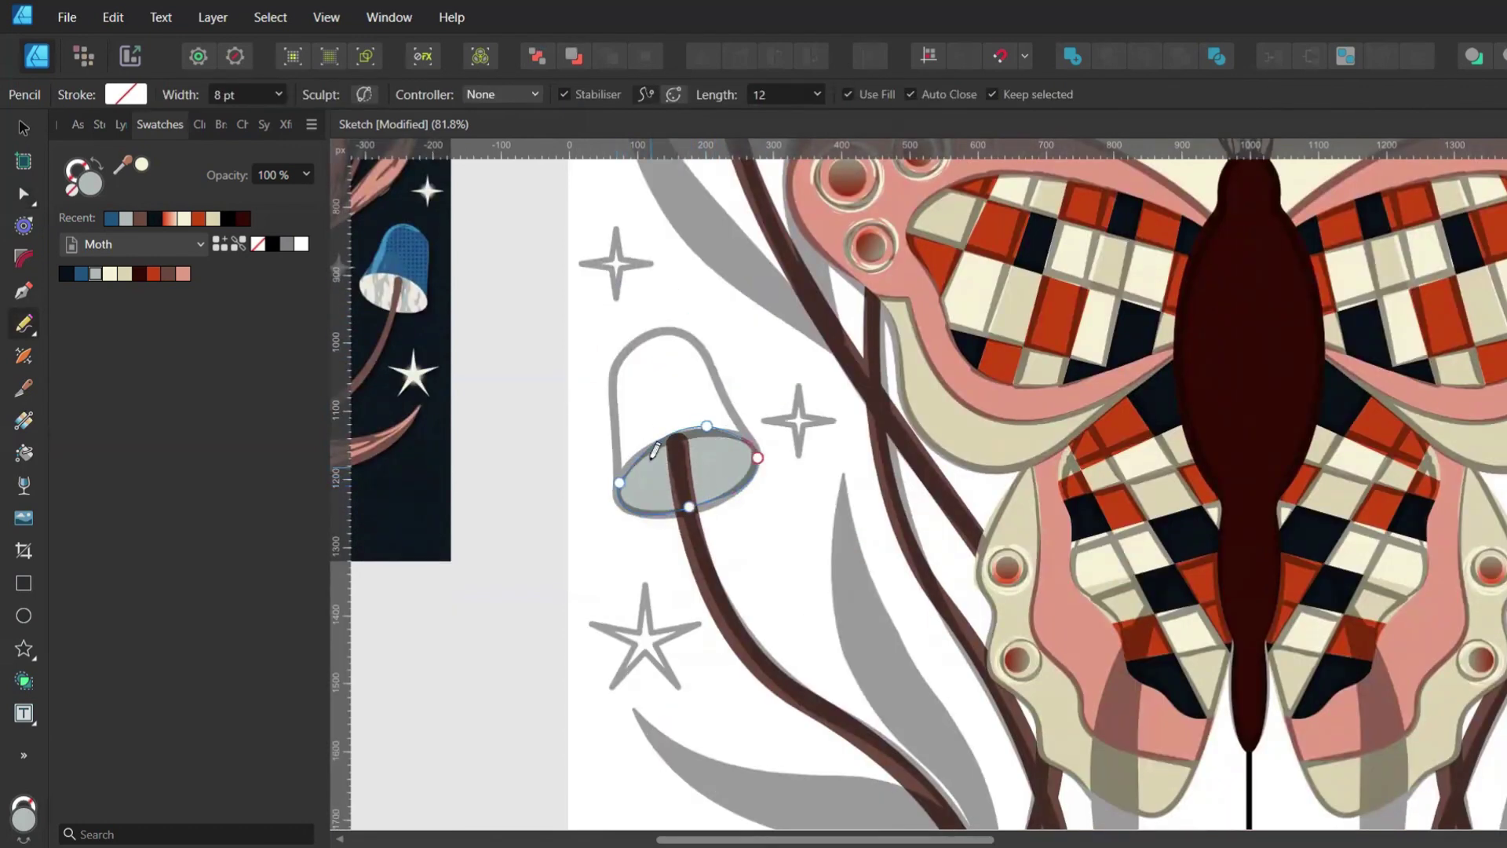
Draw the upper left mushroom's cap freehand, fill it with blue and adjust its nodes to the sketched outline
mouse_move(811, 355)
left_mouse_down()
mouse_move(849, 297)
mouse_move(967, 318)
mouse_move(963, 391)
mouse_move(812, 352)
left_mouse_up()
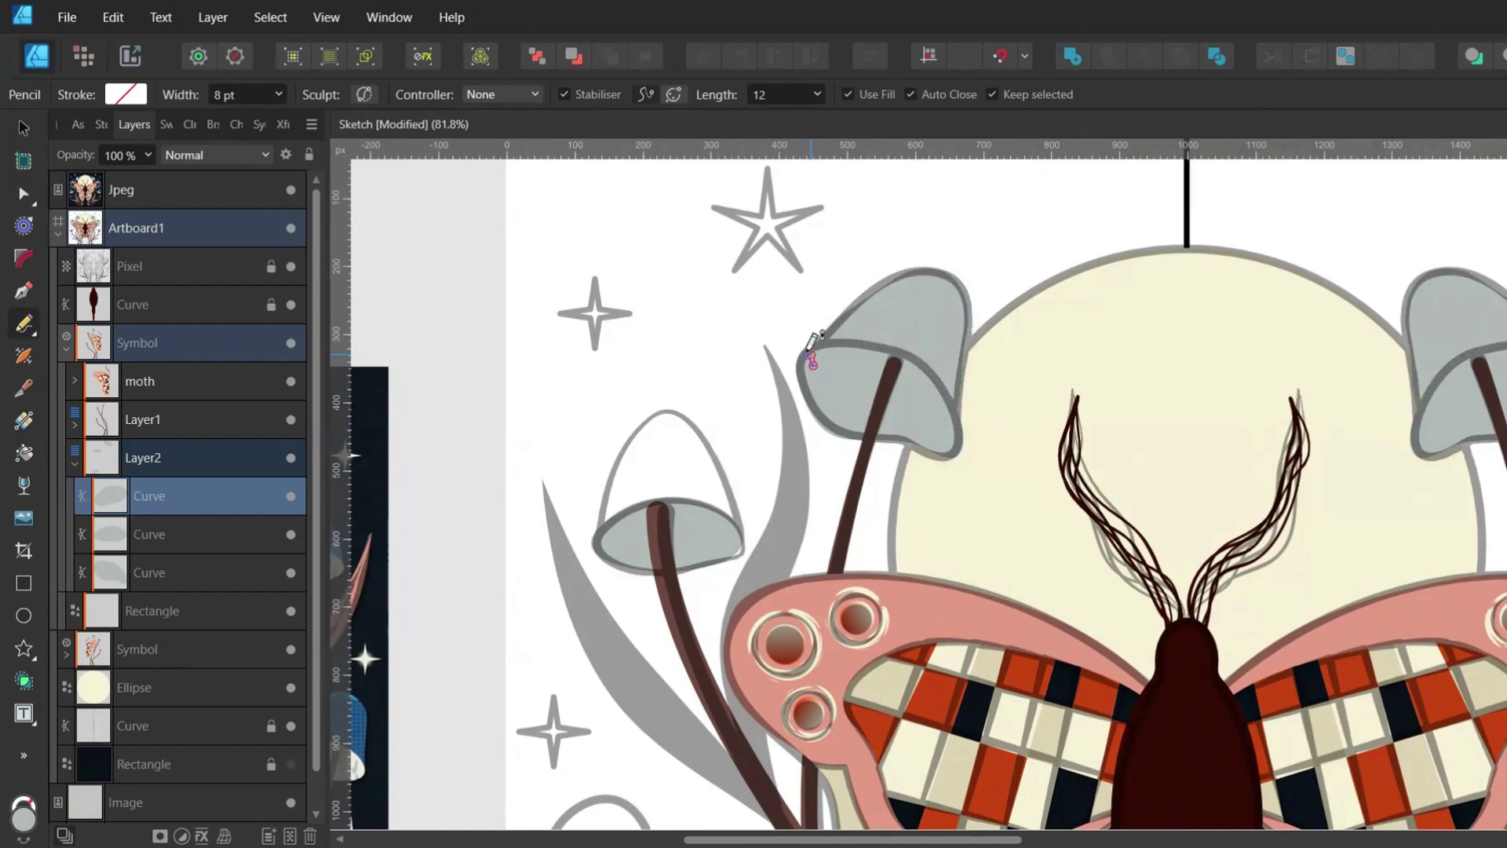
left_click(159, 124)
left_click(80, 273)
key("a")
left_click_drag(906, 273, 921, 270)
left_click_drag(954, 419, 961, 397)
Draw blue caps for the middle and lower left mushrooms and adjust the lower cap's nodes to fit the sketch
key("n")
mouse_move(601, 417)
left_mouse_down()
mouse_move(627, 314)
mouse_move(703, 310)
mouse_move(714, 426)
left_mouse_up()
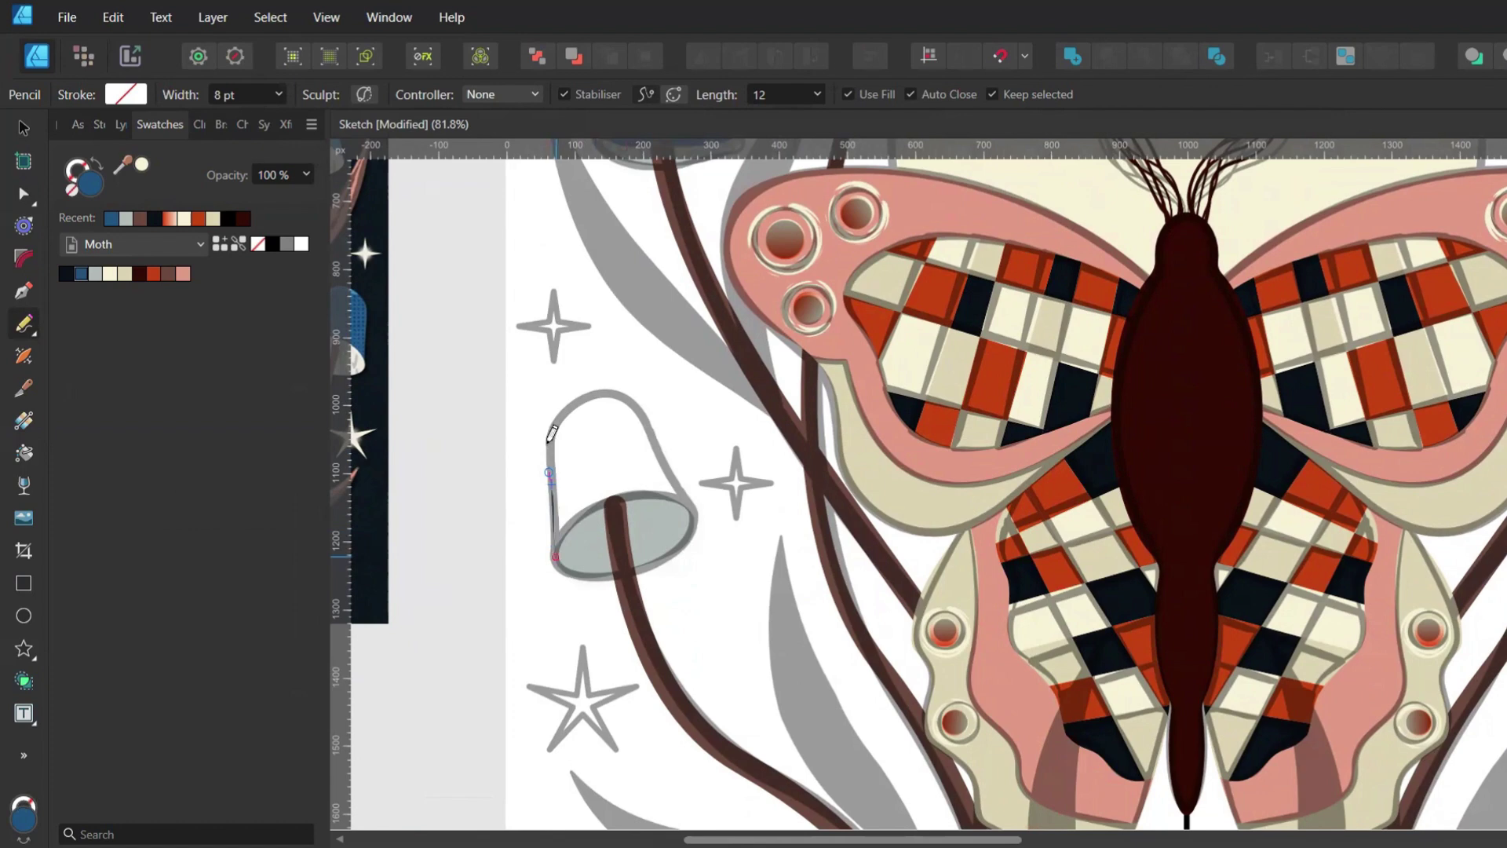
mouse_move(552, 433)
left_mouse_down()
mouse_move(628, 397)
mouse_move(660, 461)
mouse_move(619, 543)
mouse_move(557, 553)
left_mouse_up()
key("a")
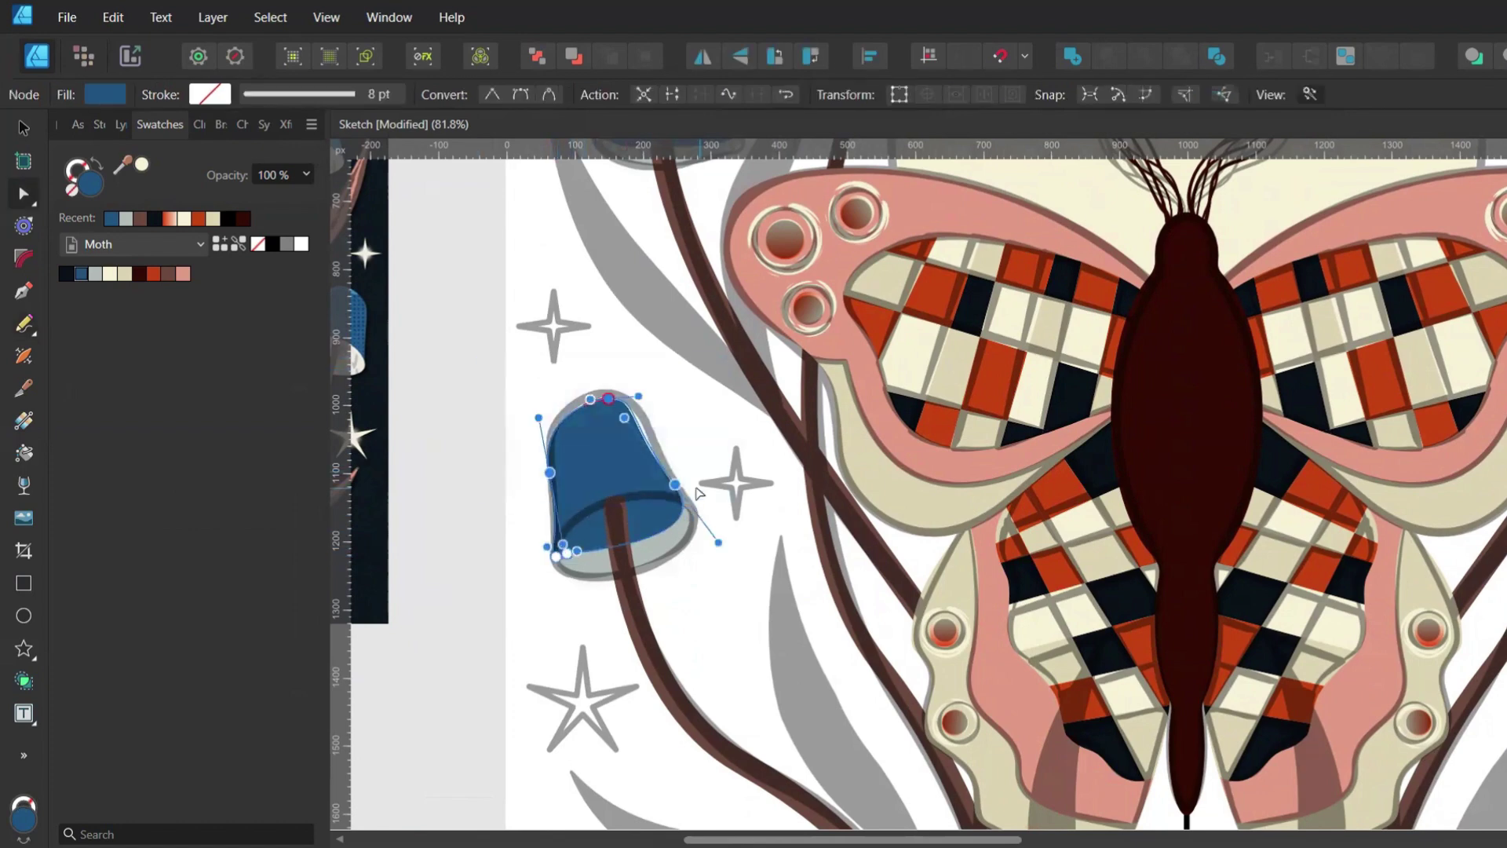
left_click_drag(675, 485, 688, 514)
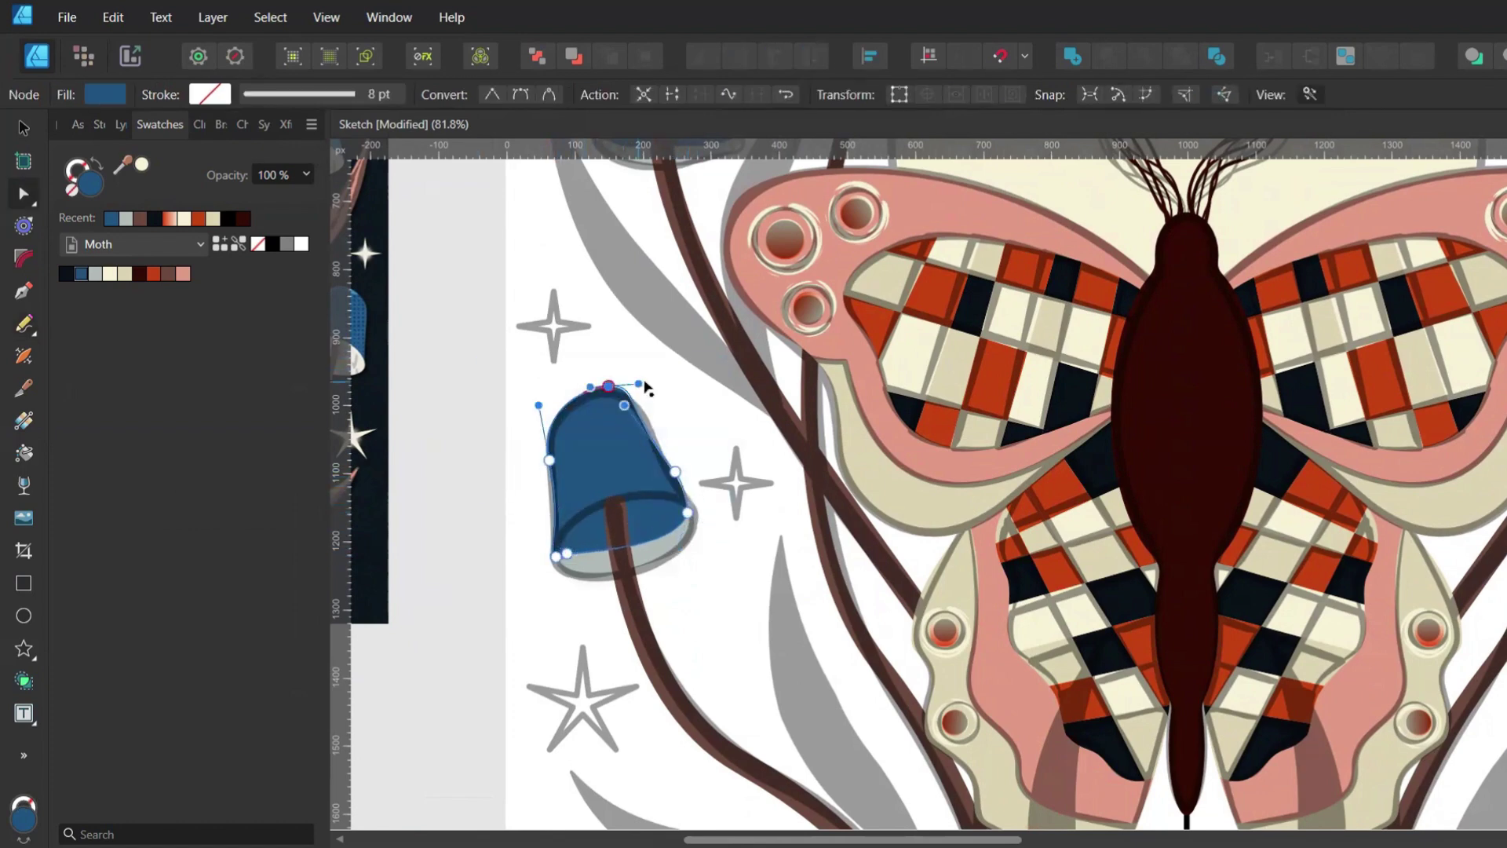
left_click(468, 396)
Send the three blue cap curves behind the grey undersides within their layer
left_click(126, 123)
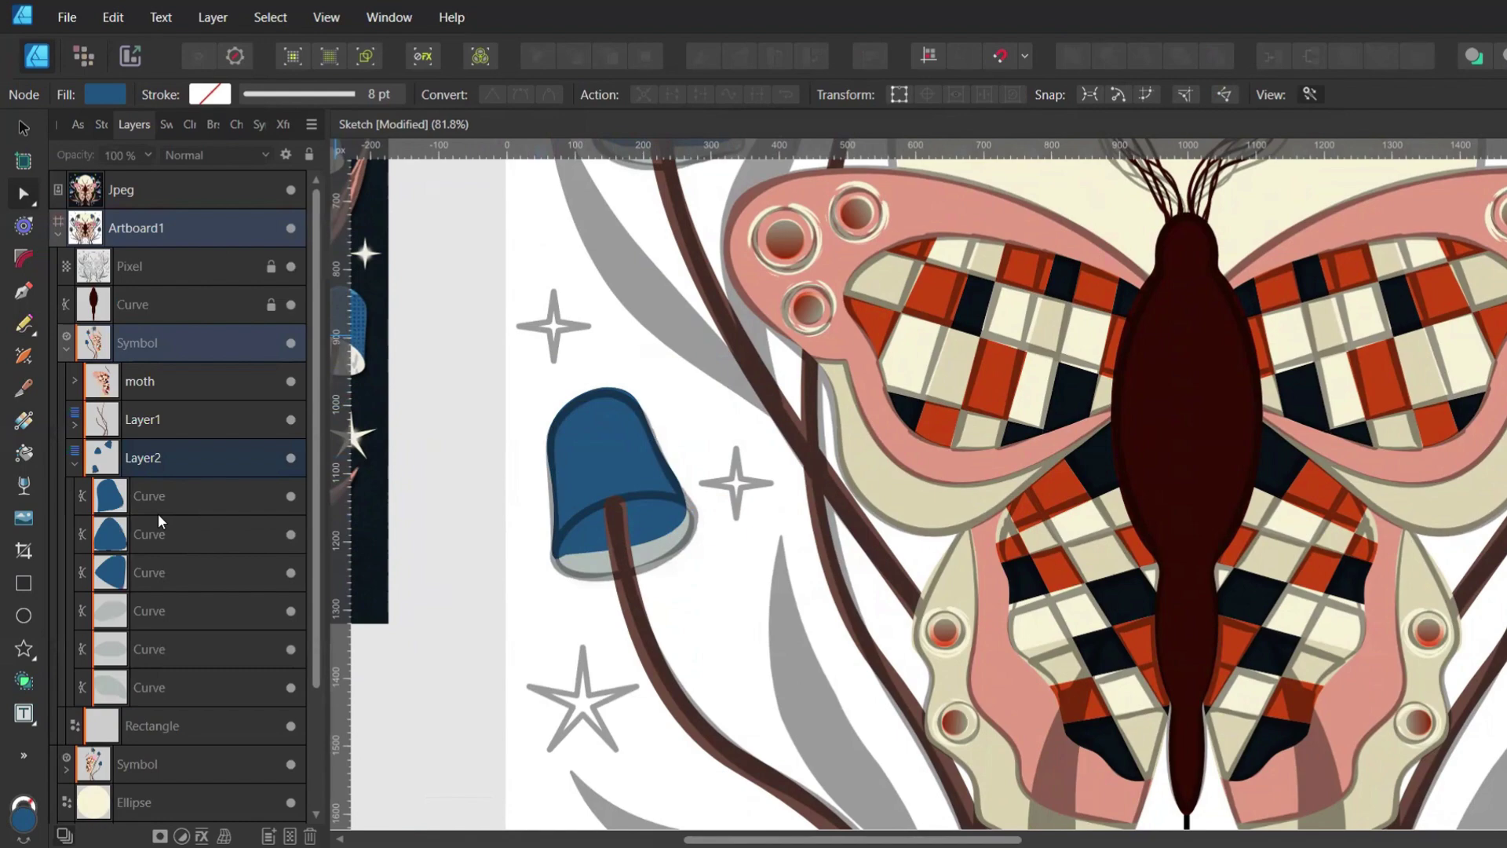
left_click(158, 507)
left_click(158, 572, "shift")
left_click(537, 56)
scroll(495, 350, "down", 2)
left_click(439, 358)
scroll(454, 350, "up", 1)
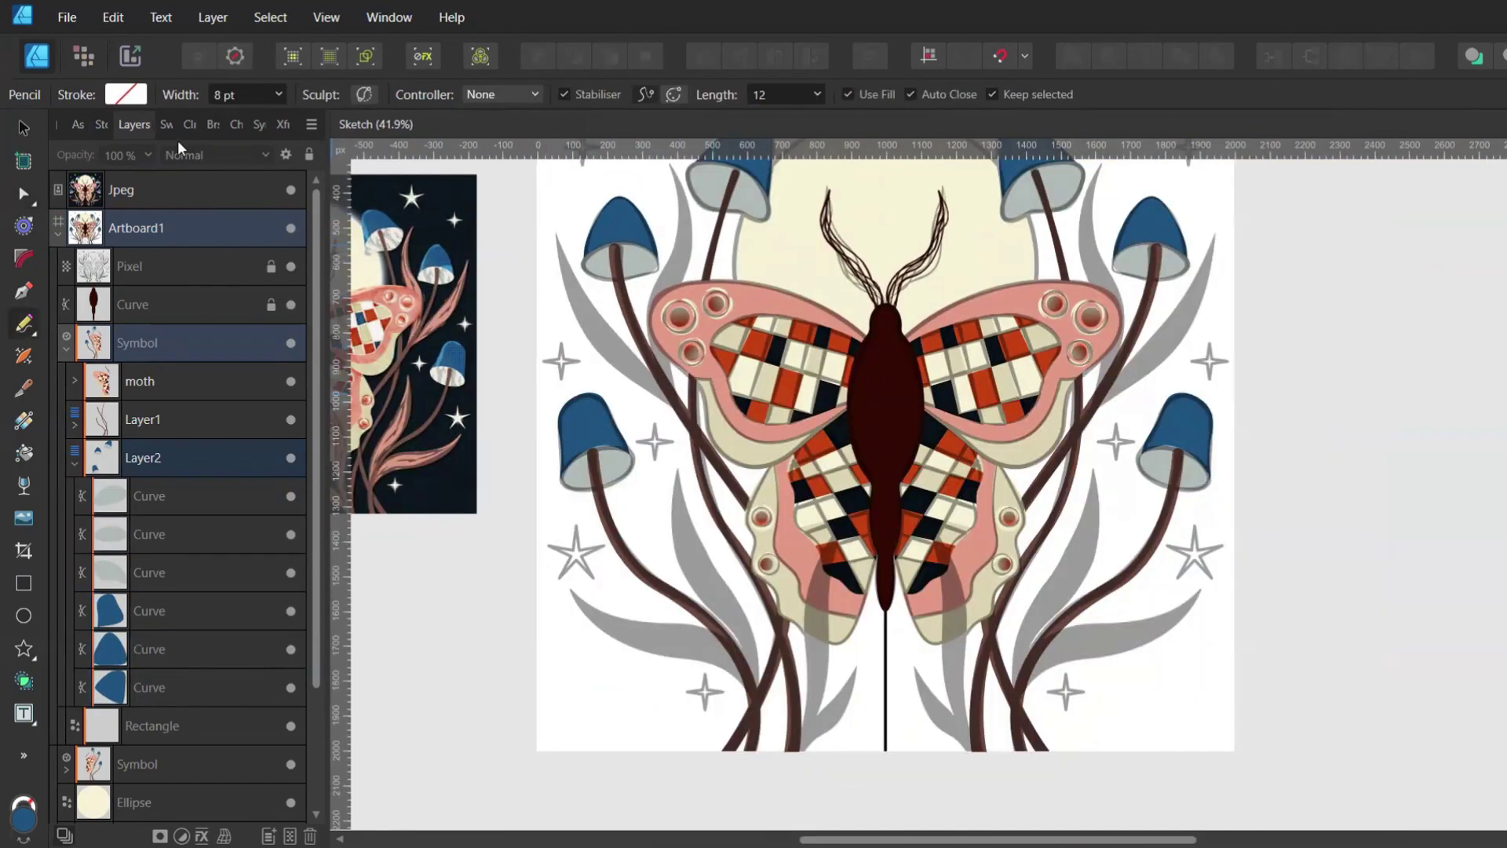
Draw a freehand leaf line from the crossing stems to the tall left leaf's tip with a brown stroke and no fill
left_click(166, 124)
left_click(93, 161)
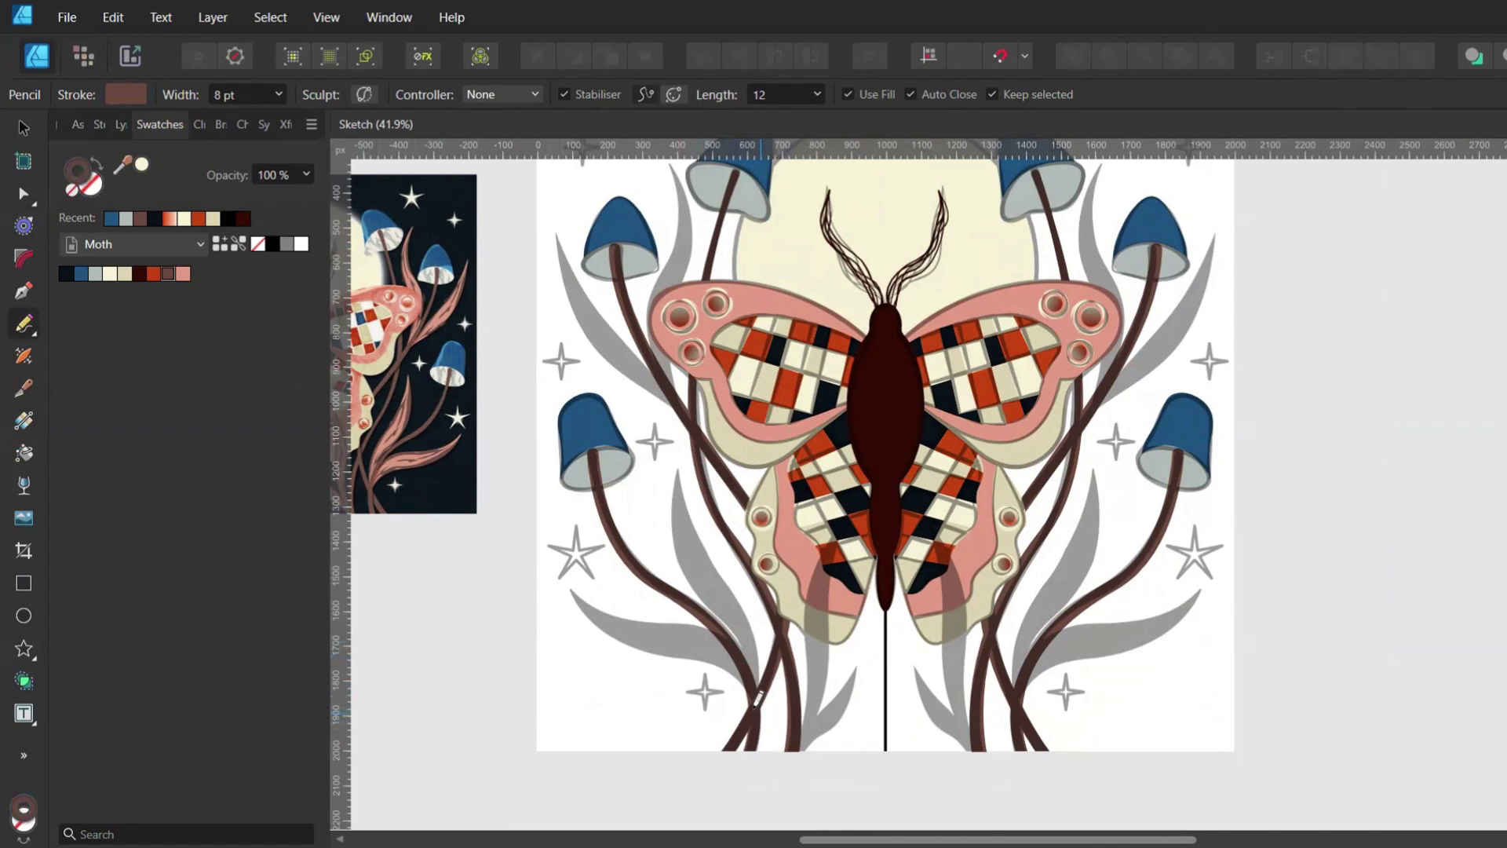
mouse_move(756, 697)
left_mouse_down()
mouse_move(738, 609)
mouse_move(683, 520)
mouse_move(679, 457)
left_mouse_up()
scroll(680, 455, "up", 10)
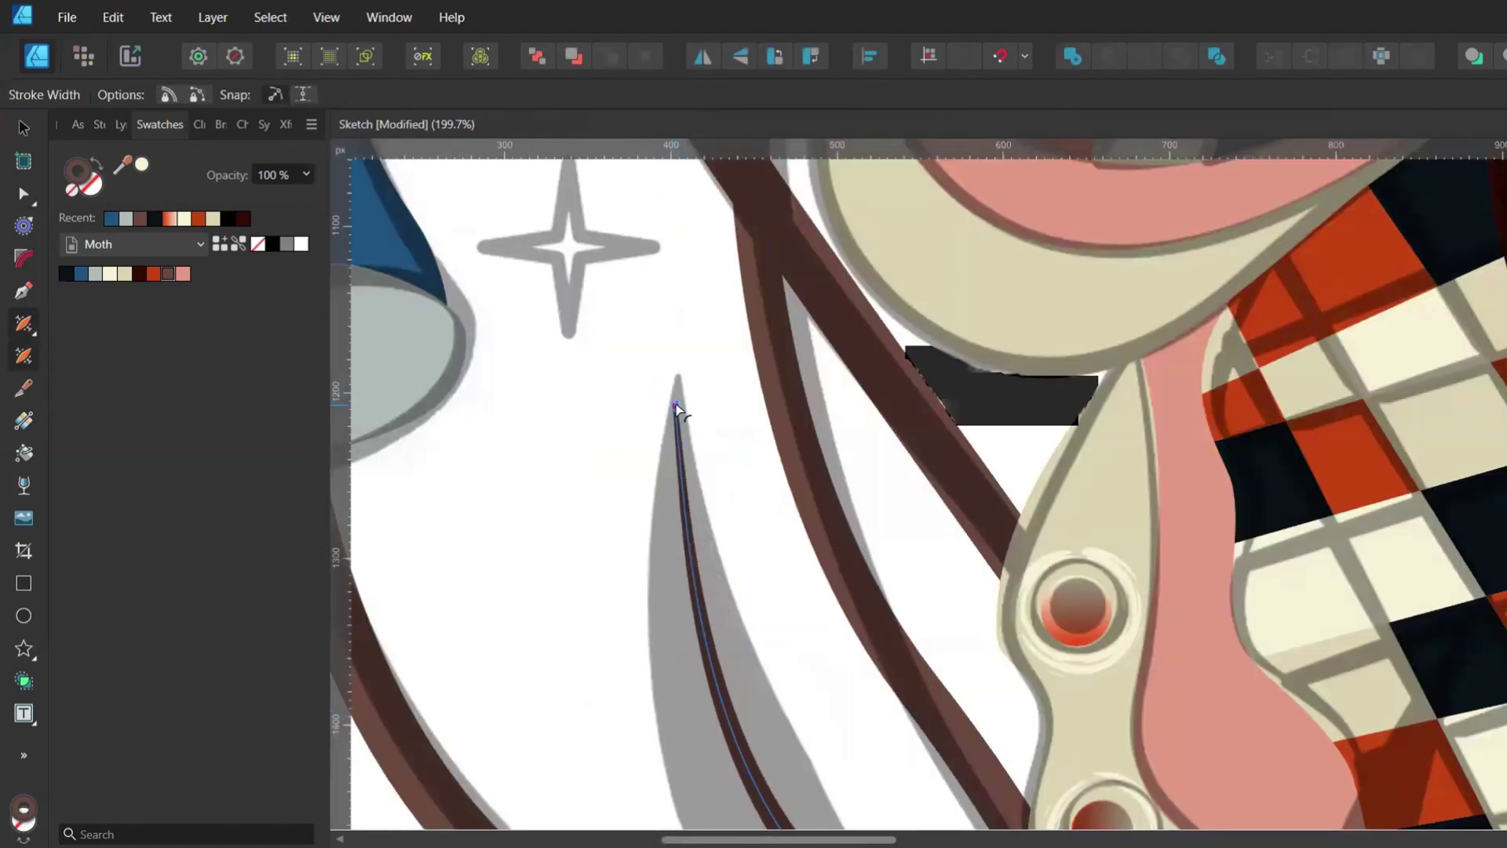
Move the tall left leaf line's tip to the sketched point and widen the leaf's middle with the Stroke Width tool
key("a")
left_click_drag(677, 389, 677, 377)
key("w")
scroll(690, 499, "down", 5)
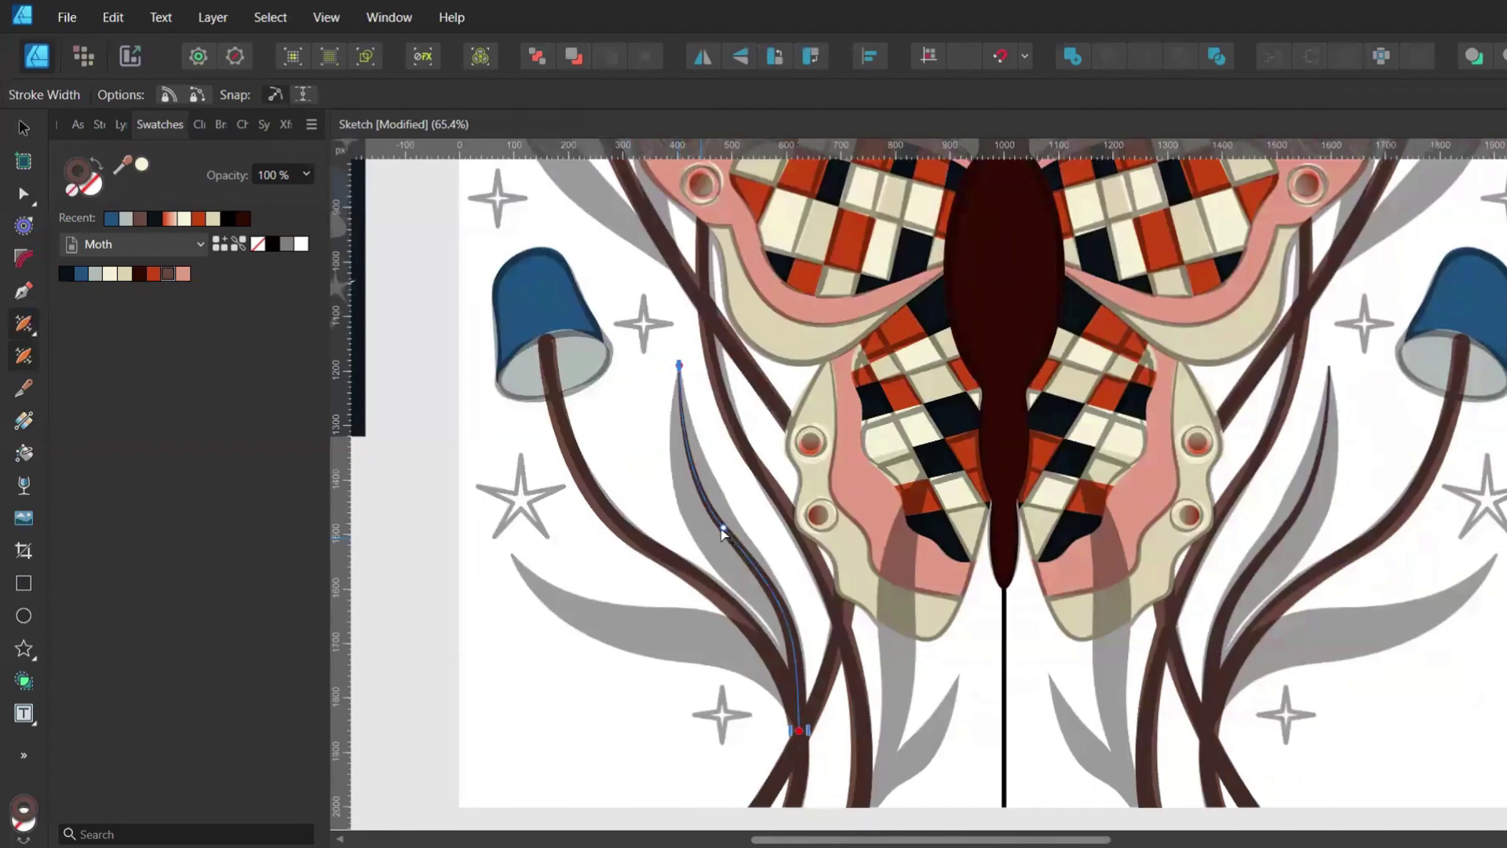
left_click_drag(722, 530, 698, 540)
key("a")
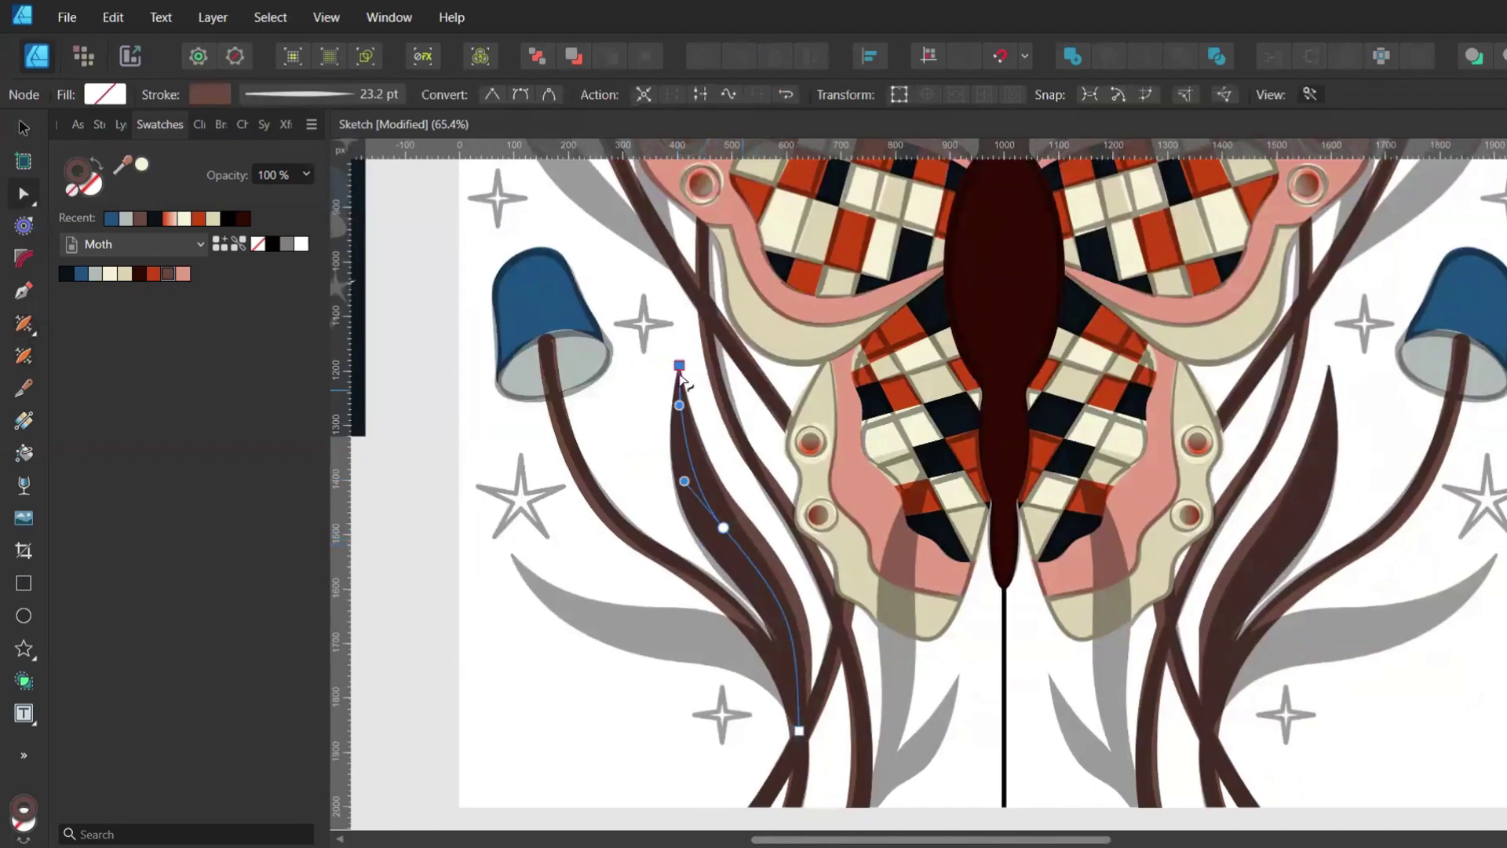
Adjust the tall left leaf's tip and middle nodes to the sketch and narrow its stroke at the base
left_click_drag(679, 366, 677, 367)
left_click_drag(723, 528, 723, 539)
key("w")
scroll(800, 759, "up", 5)
left_click_drag(773, 671, 807, 677)
key("a")
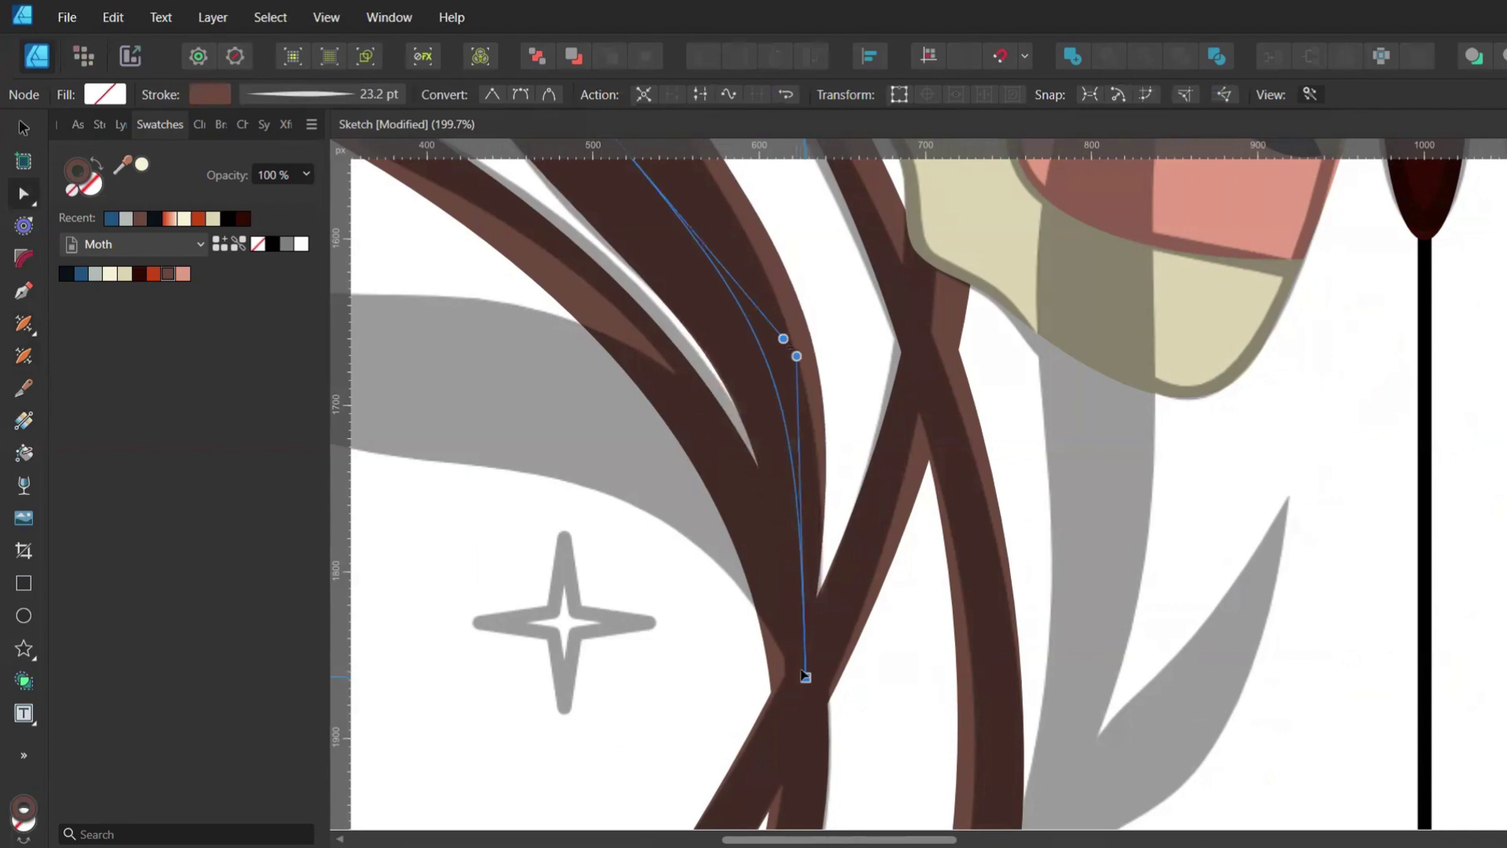
Draw the lower left leaf line freehand from the crossing stems to its tip, widening its middle and narrowing its base to match the sketch
mouse_move(918, 646)
left_mouse_down()
mouse_move(875, 573)
mouse_move(814, 539)
mouse_move(686, 516)
mouse_move(601, 474)
mouse_move(555, 428)
mouse_move(590, 414)
mouse_move(577, 356)
left_mouse_up()
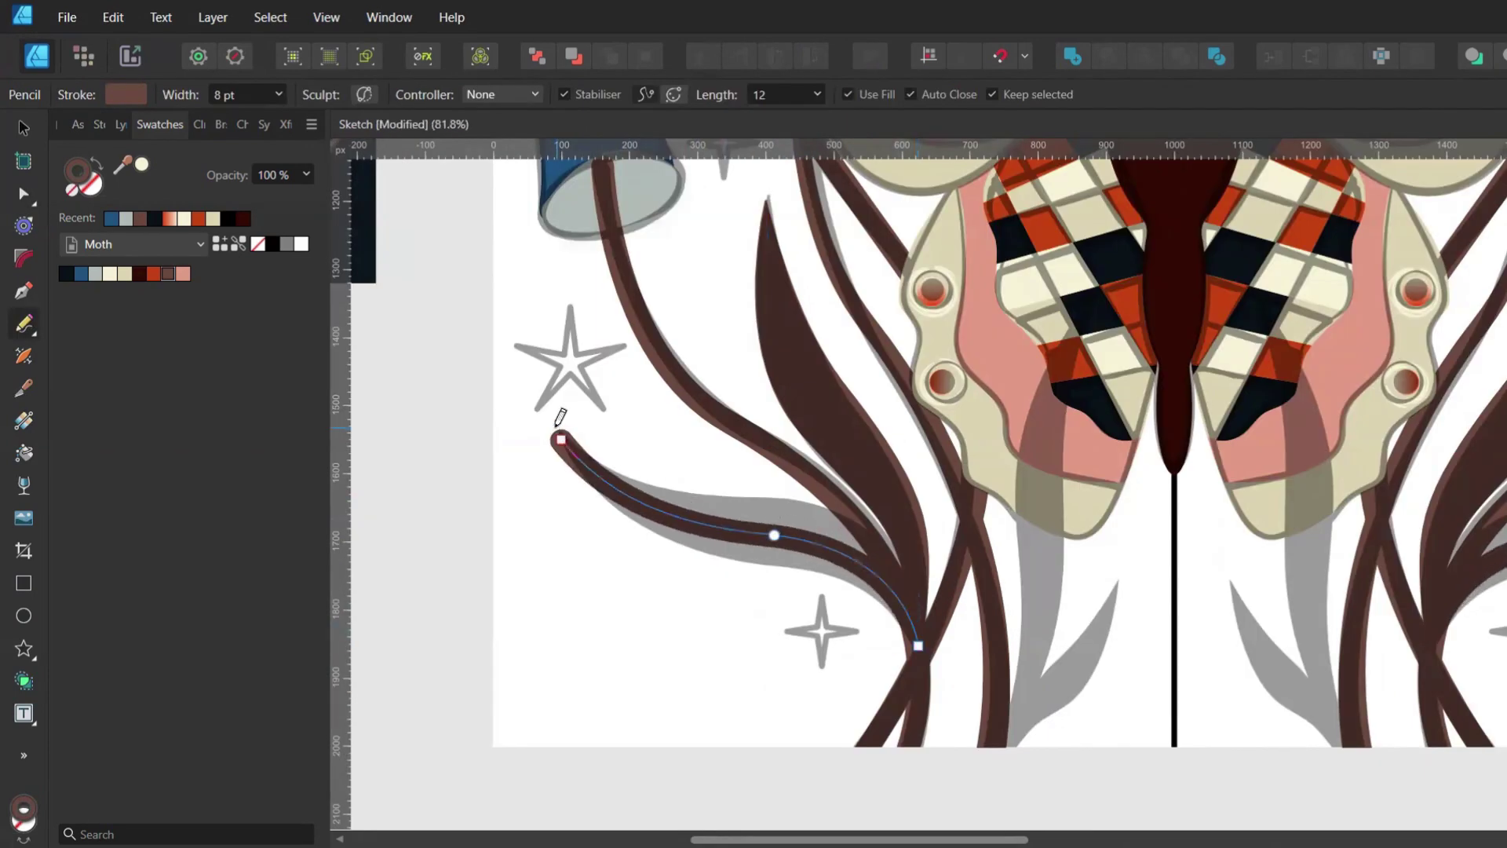
key("w")
scroll(559, 424, "up", 8)
key("a")
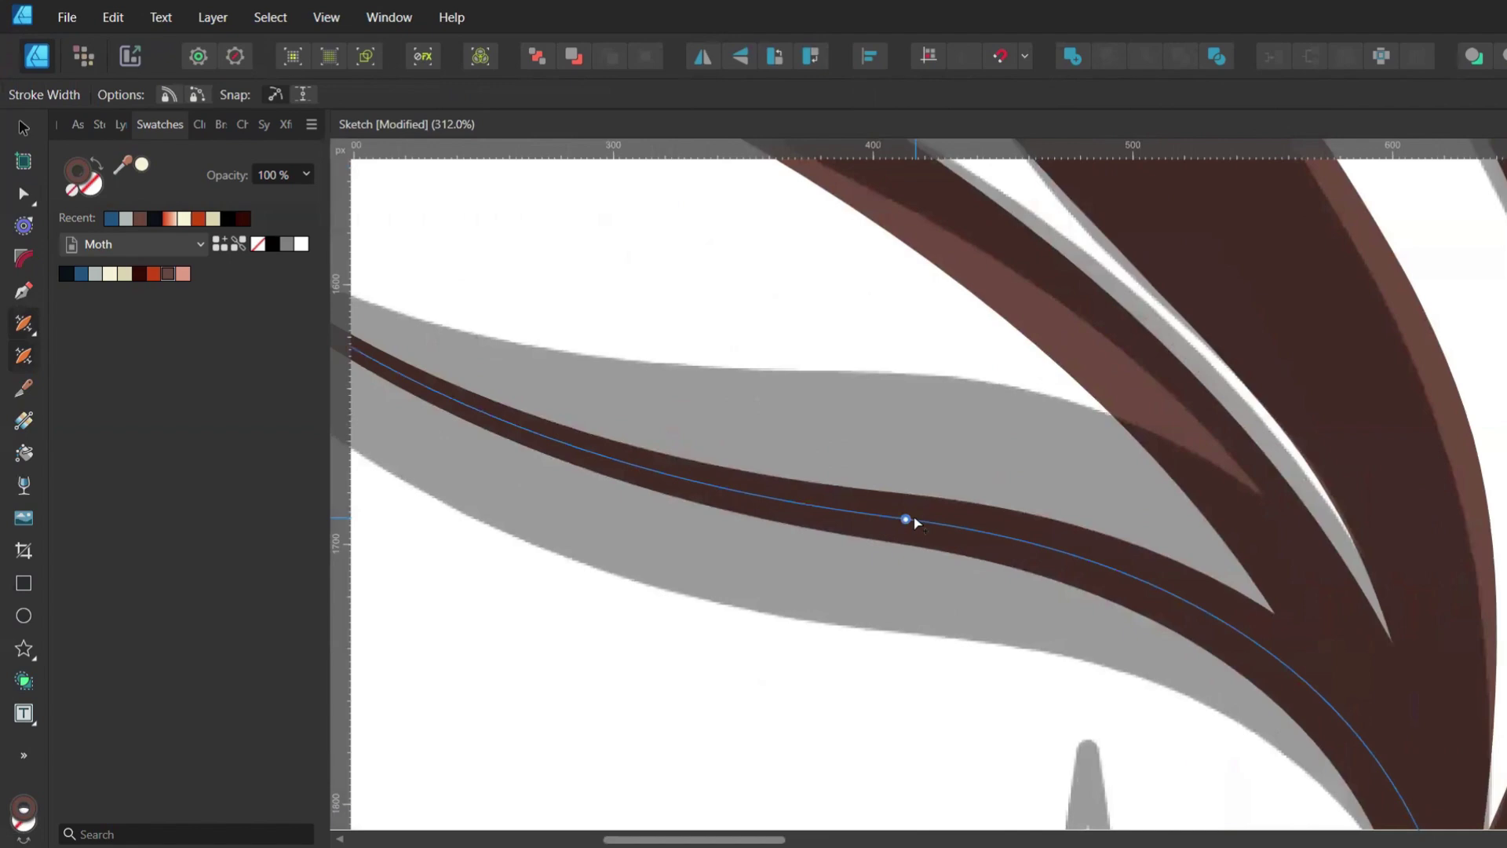
left_click_drag(917, 523, 945, 380)
scroll(962, 521, "up", 2)
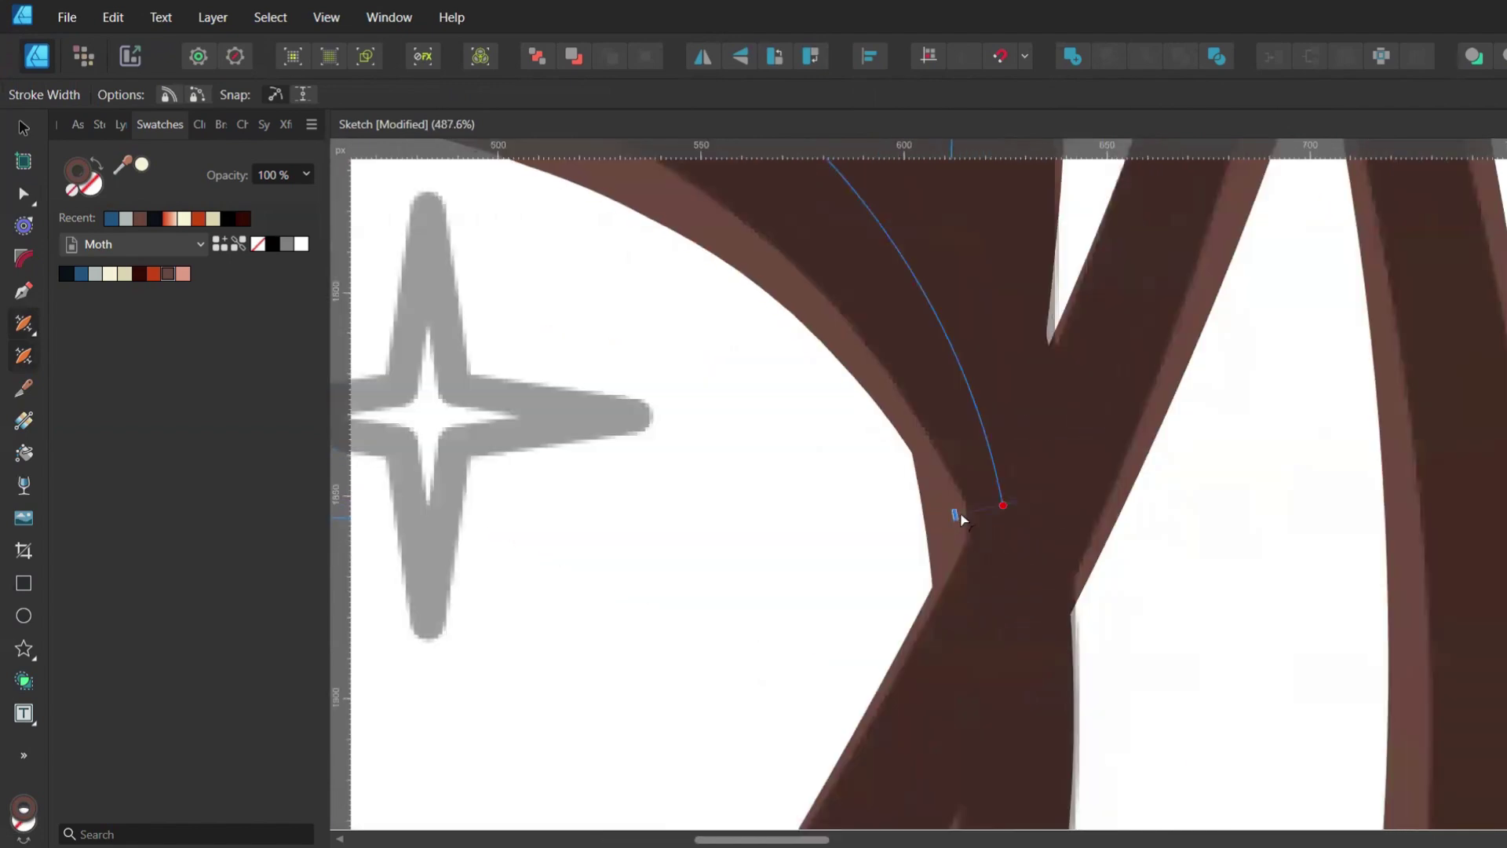
left_click_drag(958, 516, 988, 511)
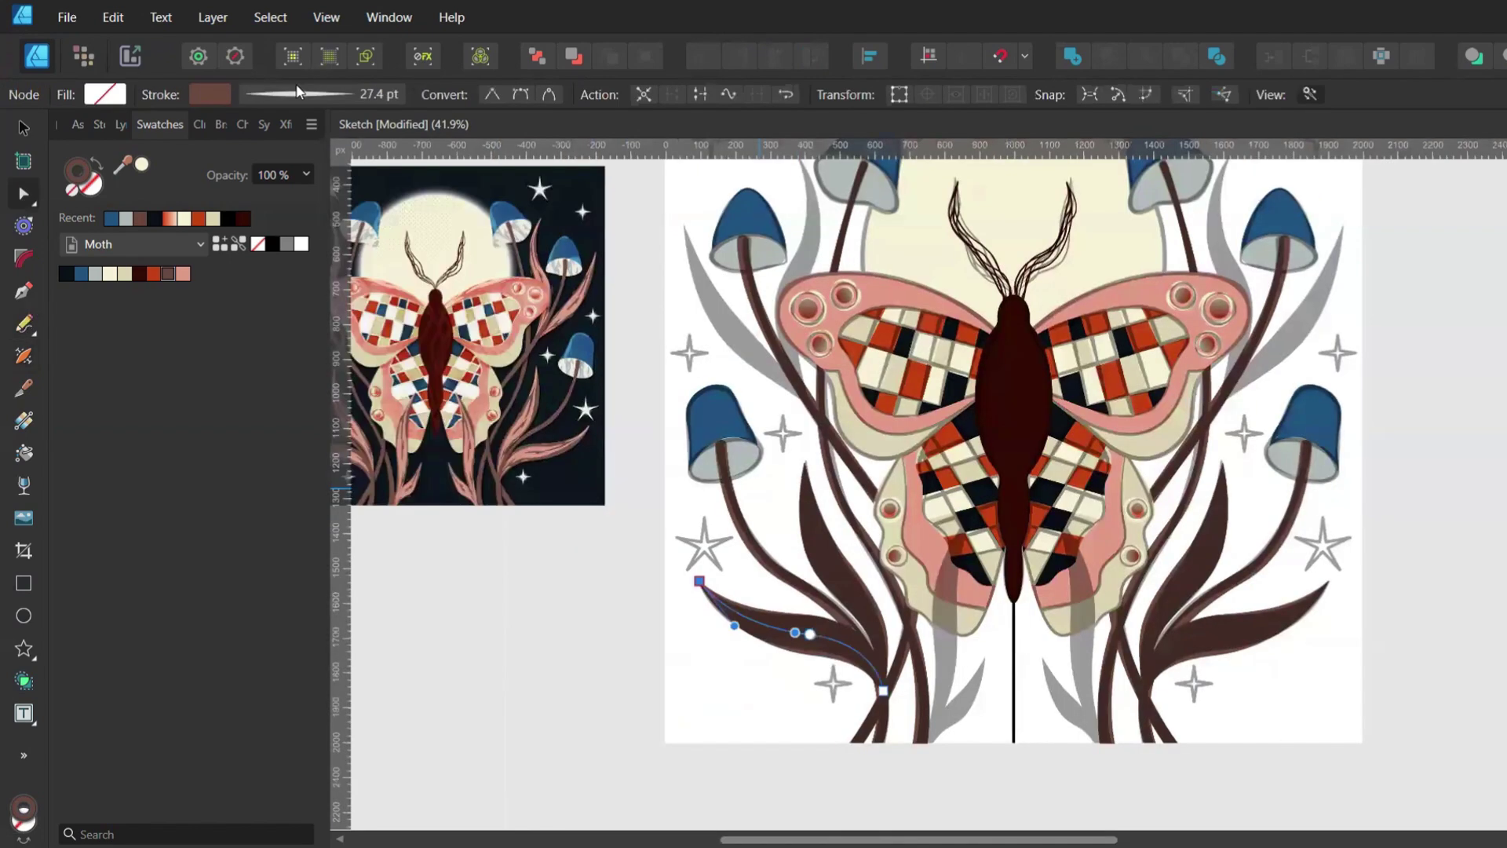
Save the lower left leaf's tapered stroke pressure curve as a reusable profile
left_click(302, 94)
left_click(375, 420)
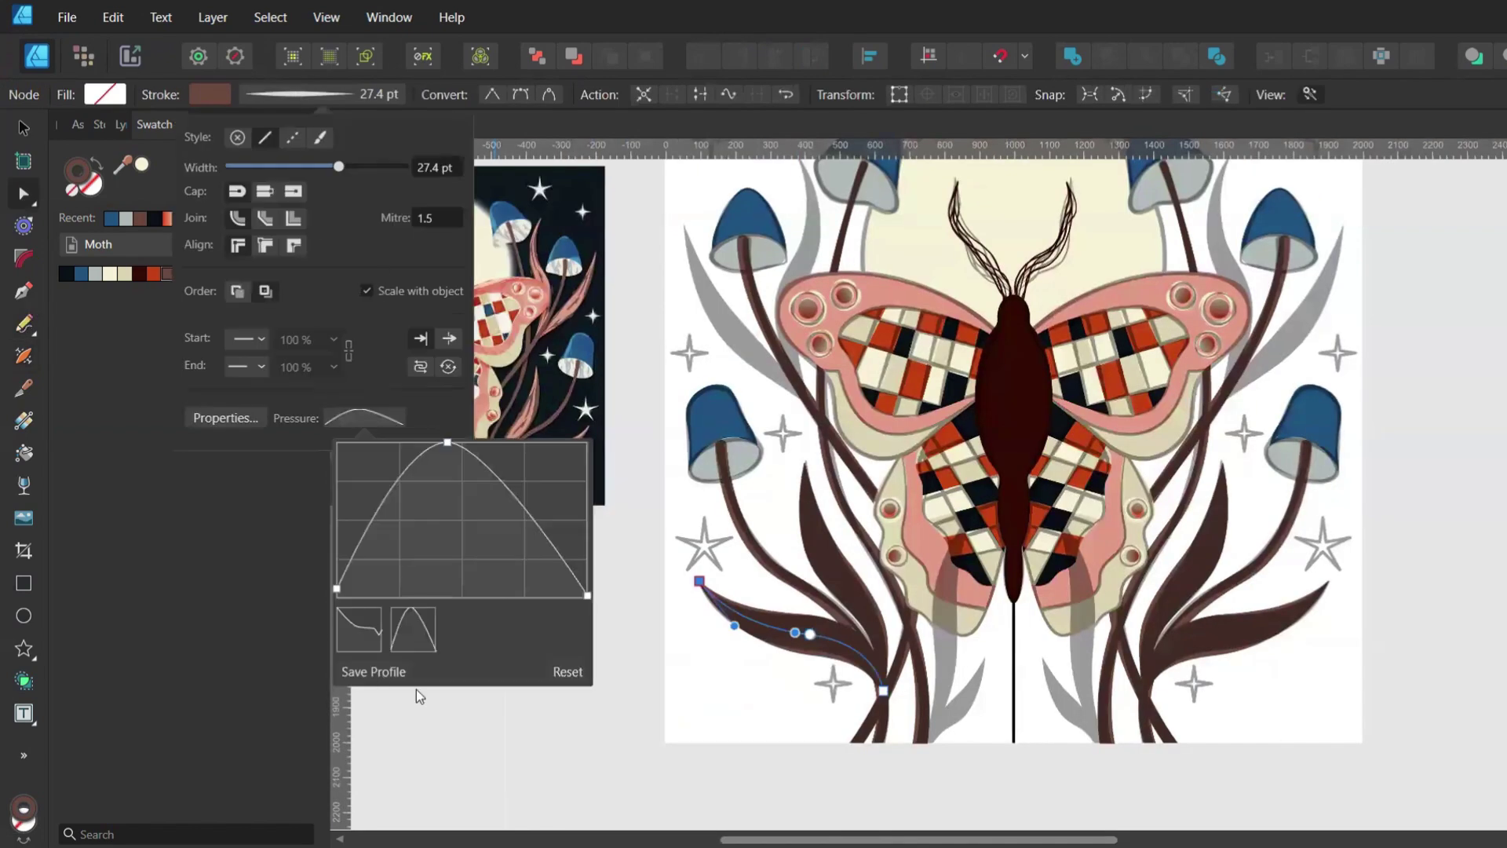
left_click(703, 711)
Draw the leaf between the two upper left mushrooms, applying the saved tapered pressure profile and a 16 pt stroke width
mouse_move(840, 640)
left_mouse_down()
mouse_move(823, 570)
mouse_move(849, 451)
mouse_move(832, 349)
left_mouse_up()
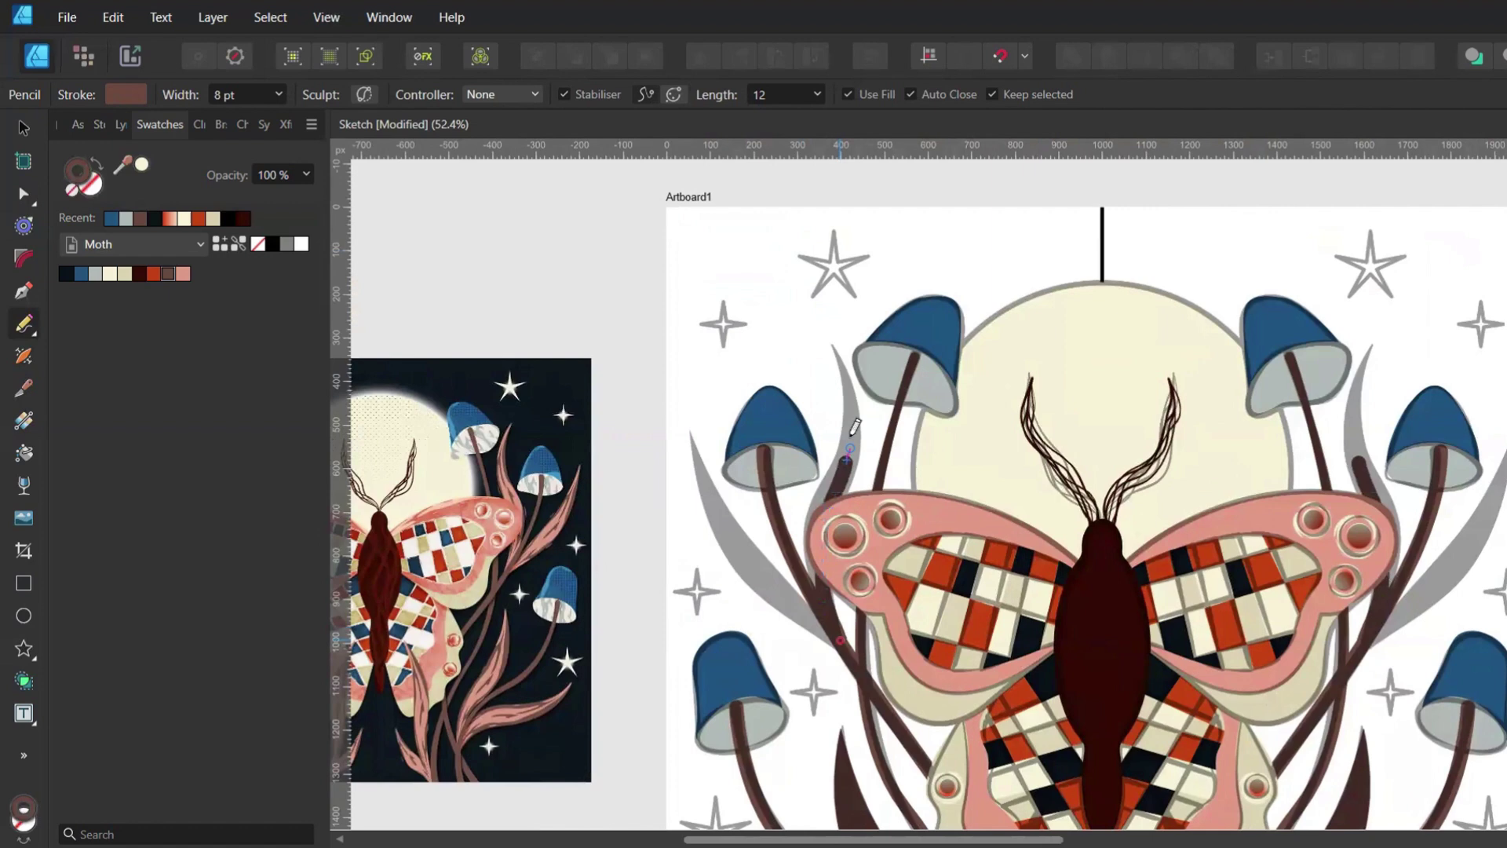
key("a")
left_click(298, 95)
left_click(363, 418)
left_click(412, 628)
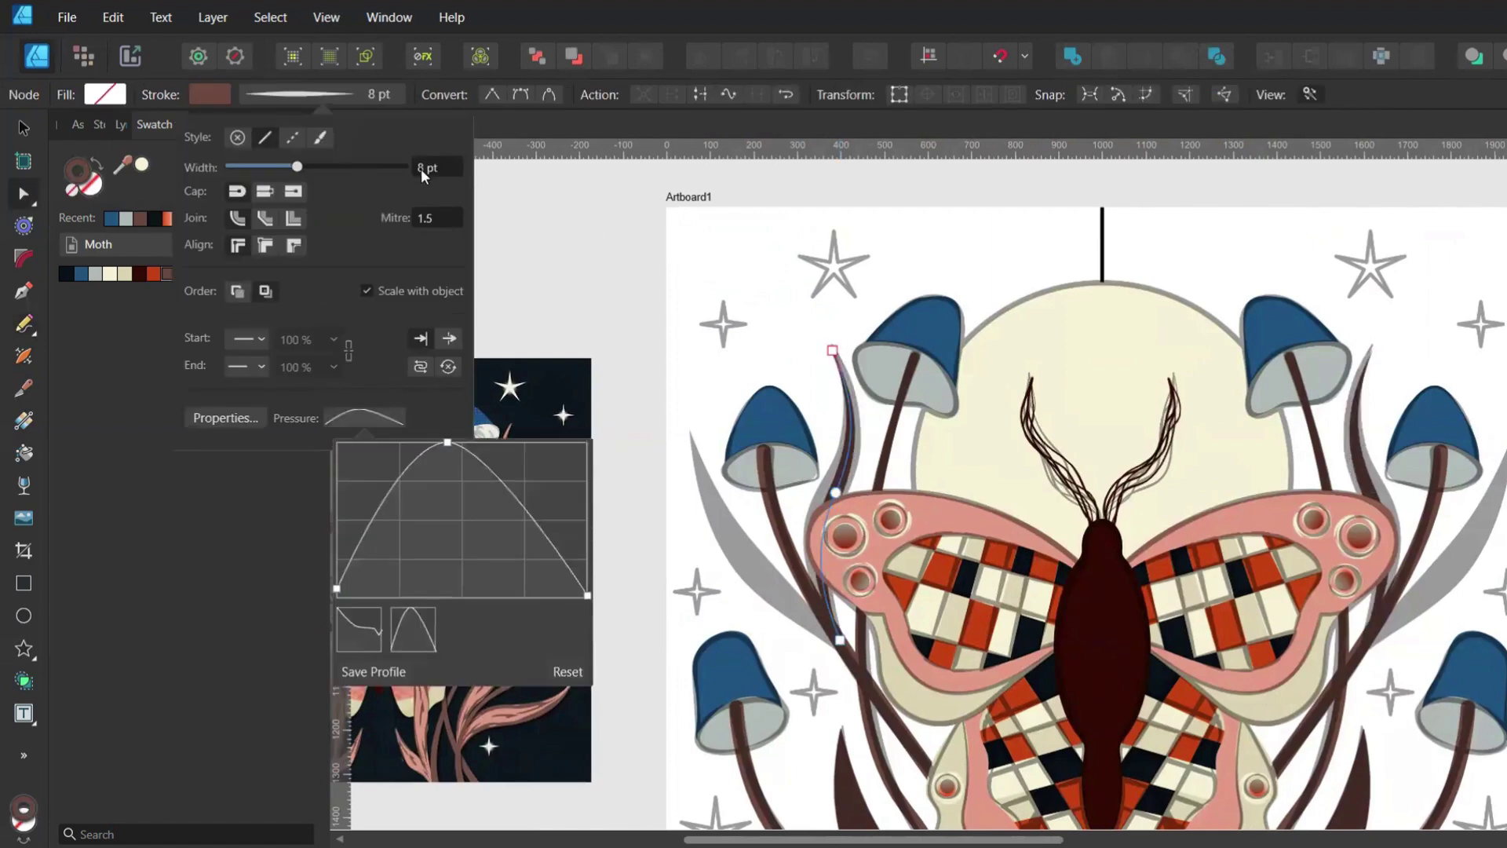
left_click(427, 167)
scroll(430, 166, "up", 8)
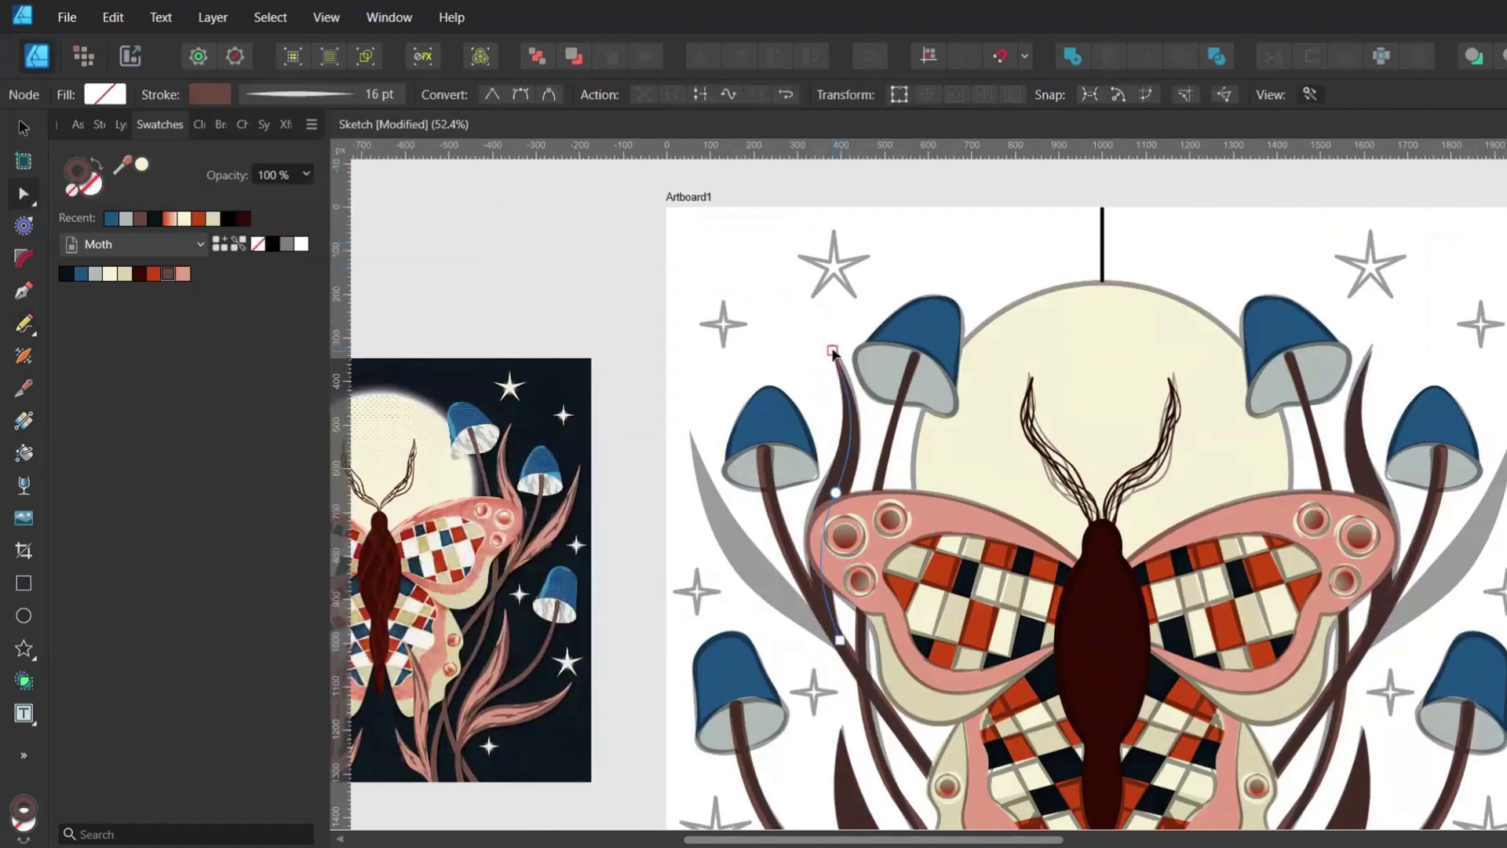
Draw the outer upper left leaf freehand from the stem to its sketched tip with the 16 pt tapered stroke
scroll(785, 487, "down", 1)
key("n")
mouse_move(781, 524)
left_mouse_down()
mouse_move(709, 442)
mouse_move(690, 338)
left_mouse_up()
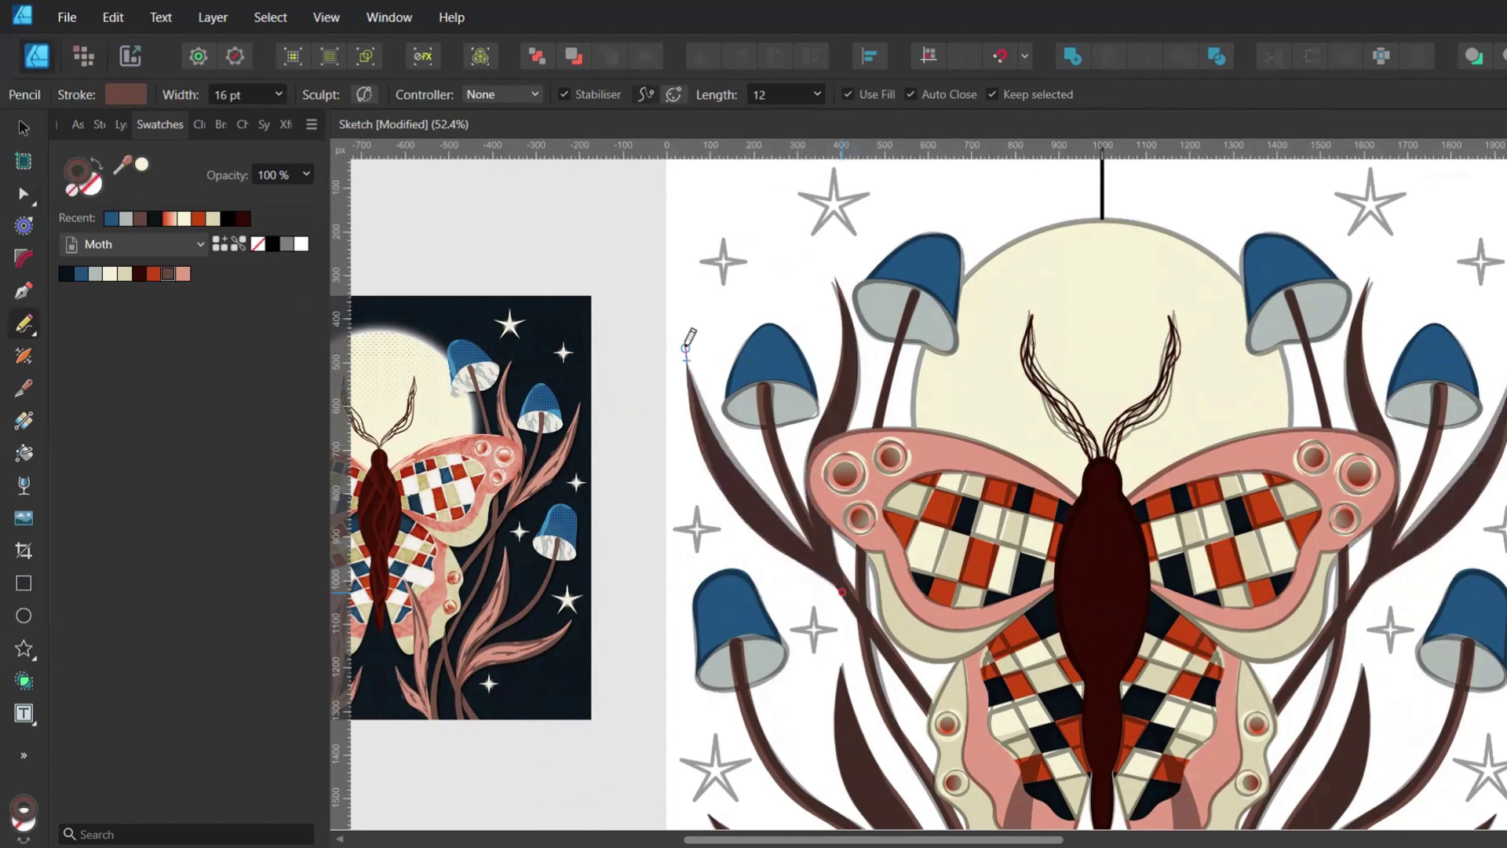
key("a")
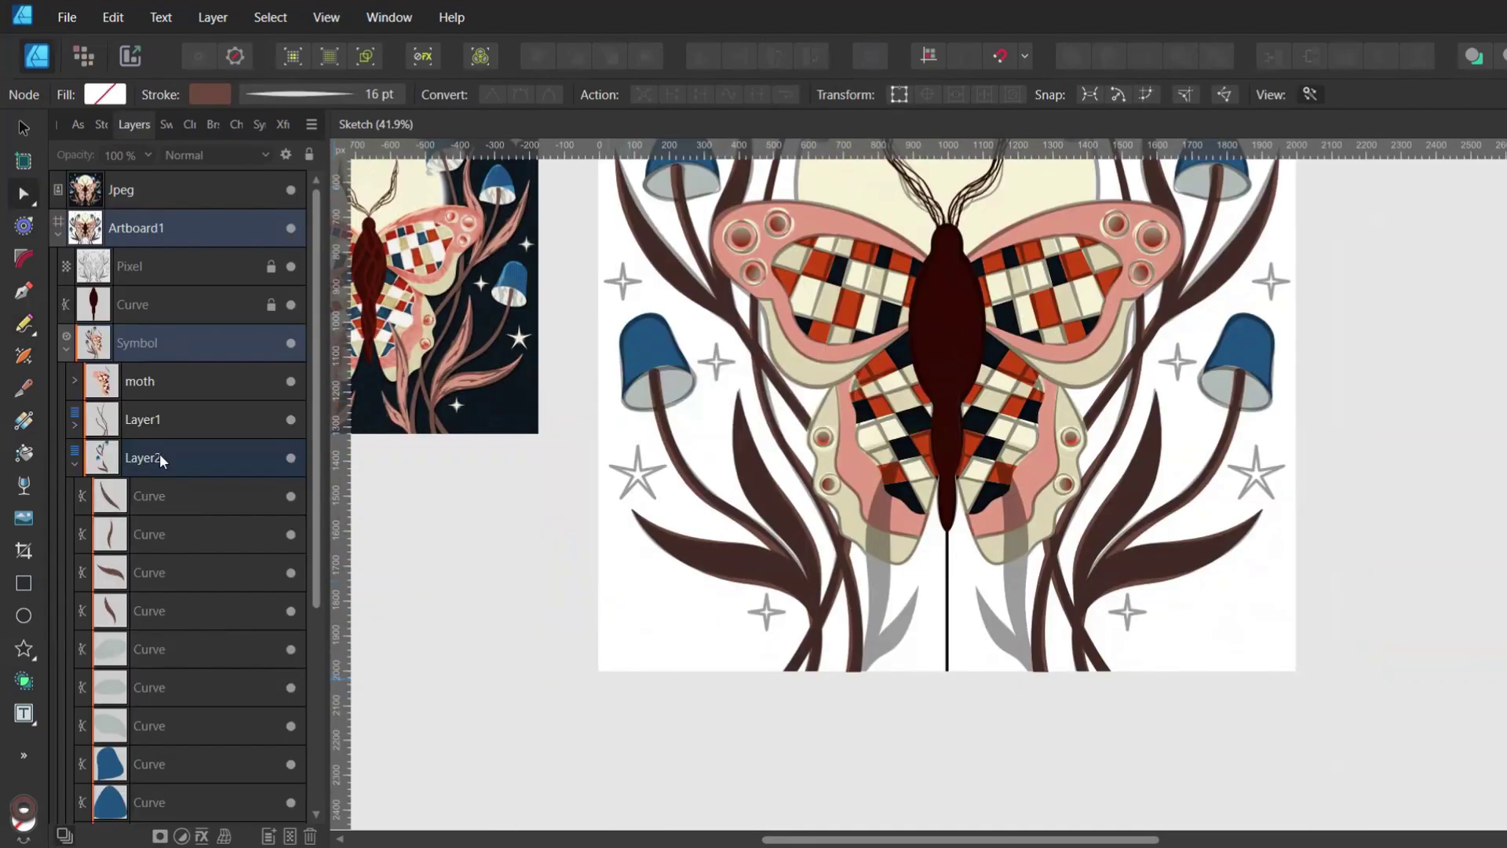
Group the four leaf curves and move the group out of the mushroom cap layer, directly below the stem layer
scroll(159, 460, "down", 3)
left_click(153, 393)
left_click(151, 491, "shift")
key("ctrl+g")
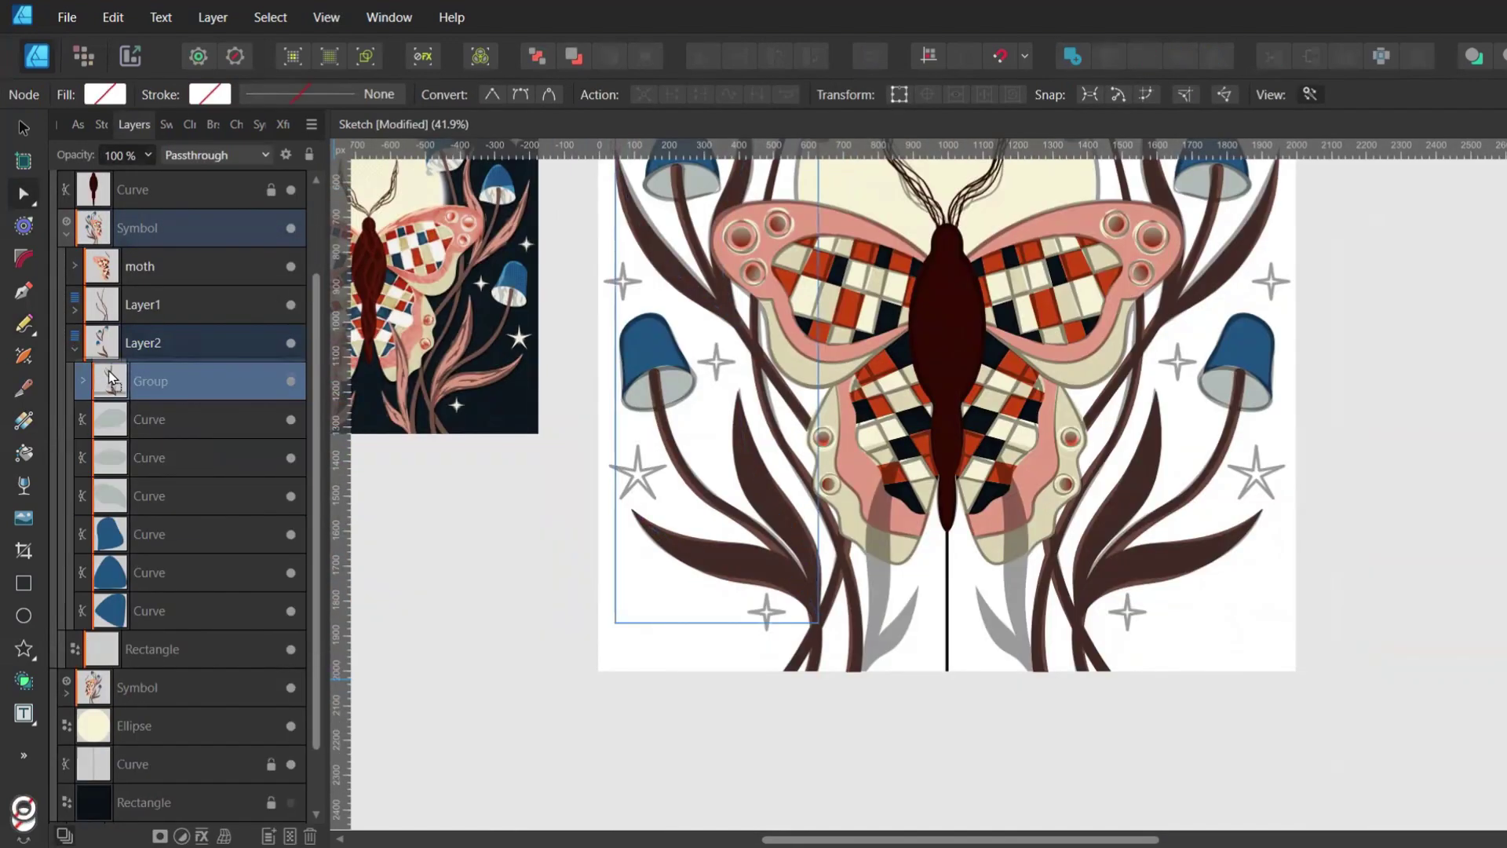
left_click_drag(110, 379, 111, 325)
scroll(181, 471, "up", 3)
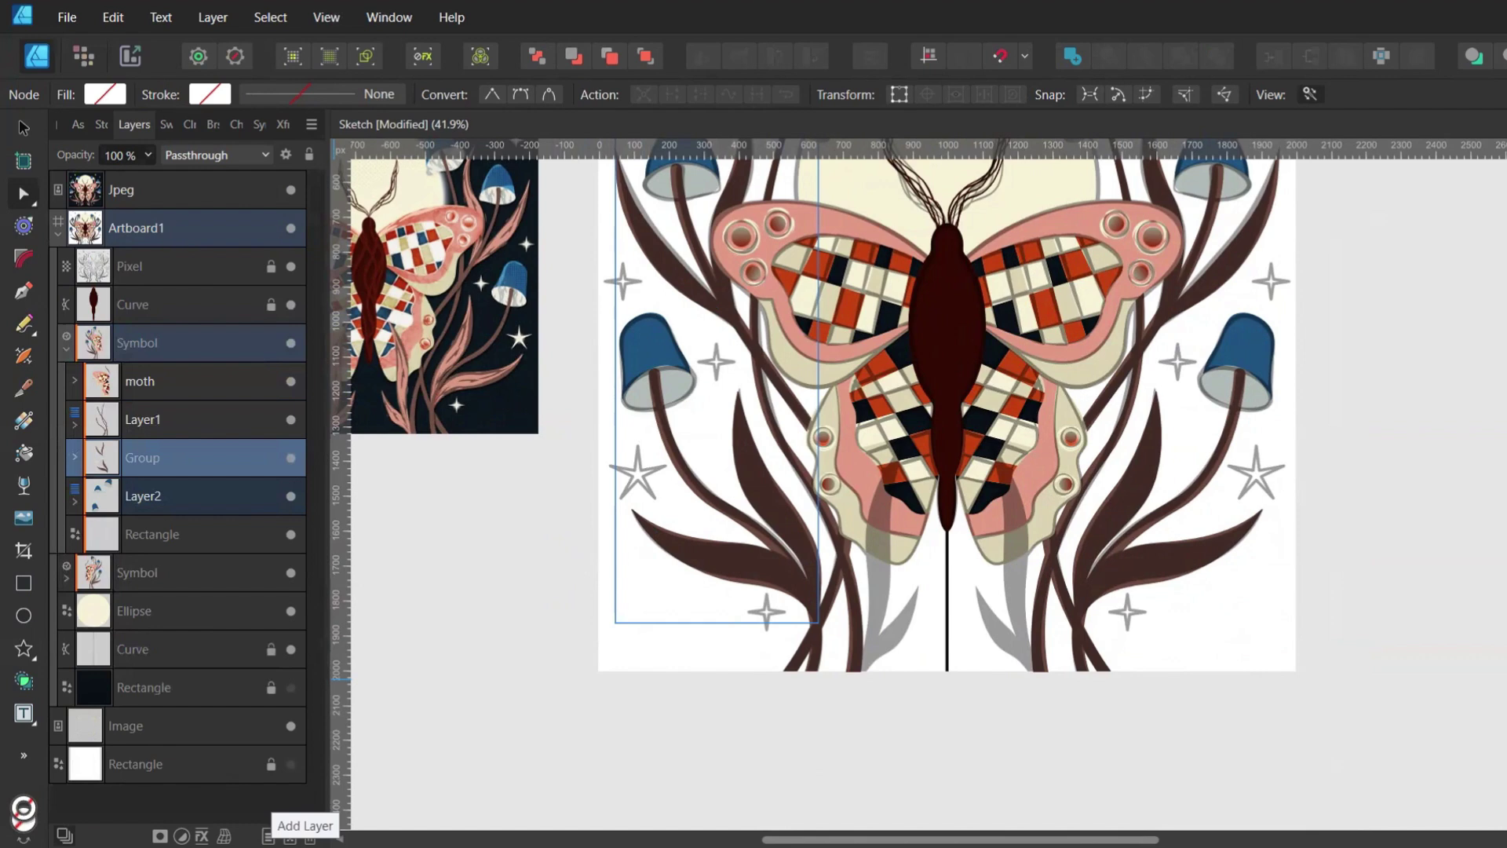
Add a new layer for the leaves, ungroup the four leaf curves and place them in it below the stem layer
left_click(269, 835)
left_click(100, 463)
key("ctrl+shift+g")
left_click_drag(101, 463, 126, 609)
left_click(559, 553)
Add another layer, draw a leaf line in it over the left lower wing, and move the layer above the moth
left_click(196, 424)
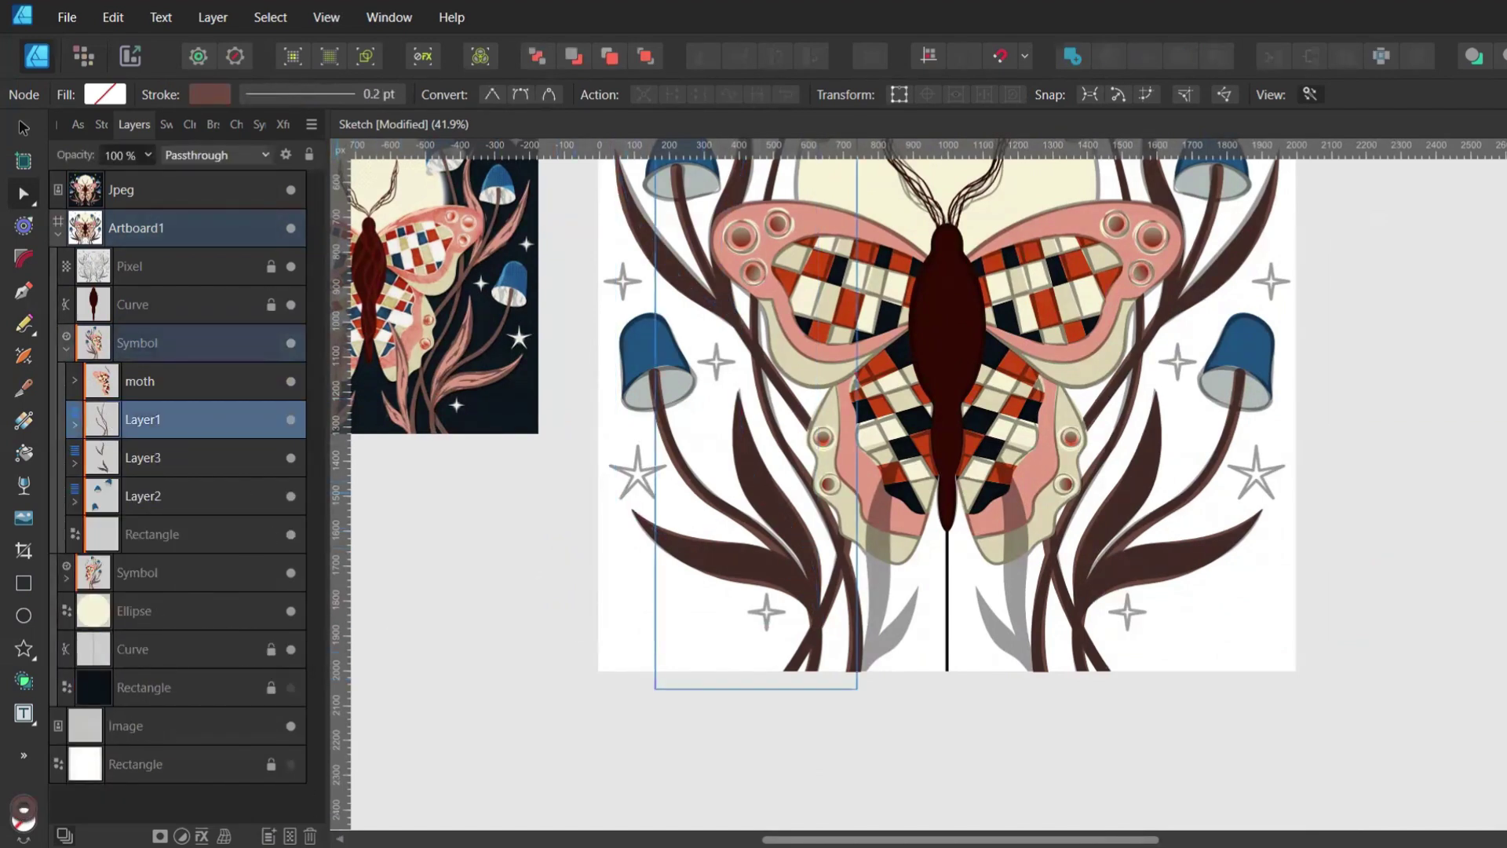
left_click(269, 836)
key("n")
left_click_drag(875, 601, 905, 445)
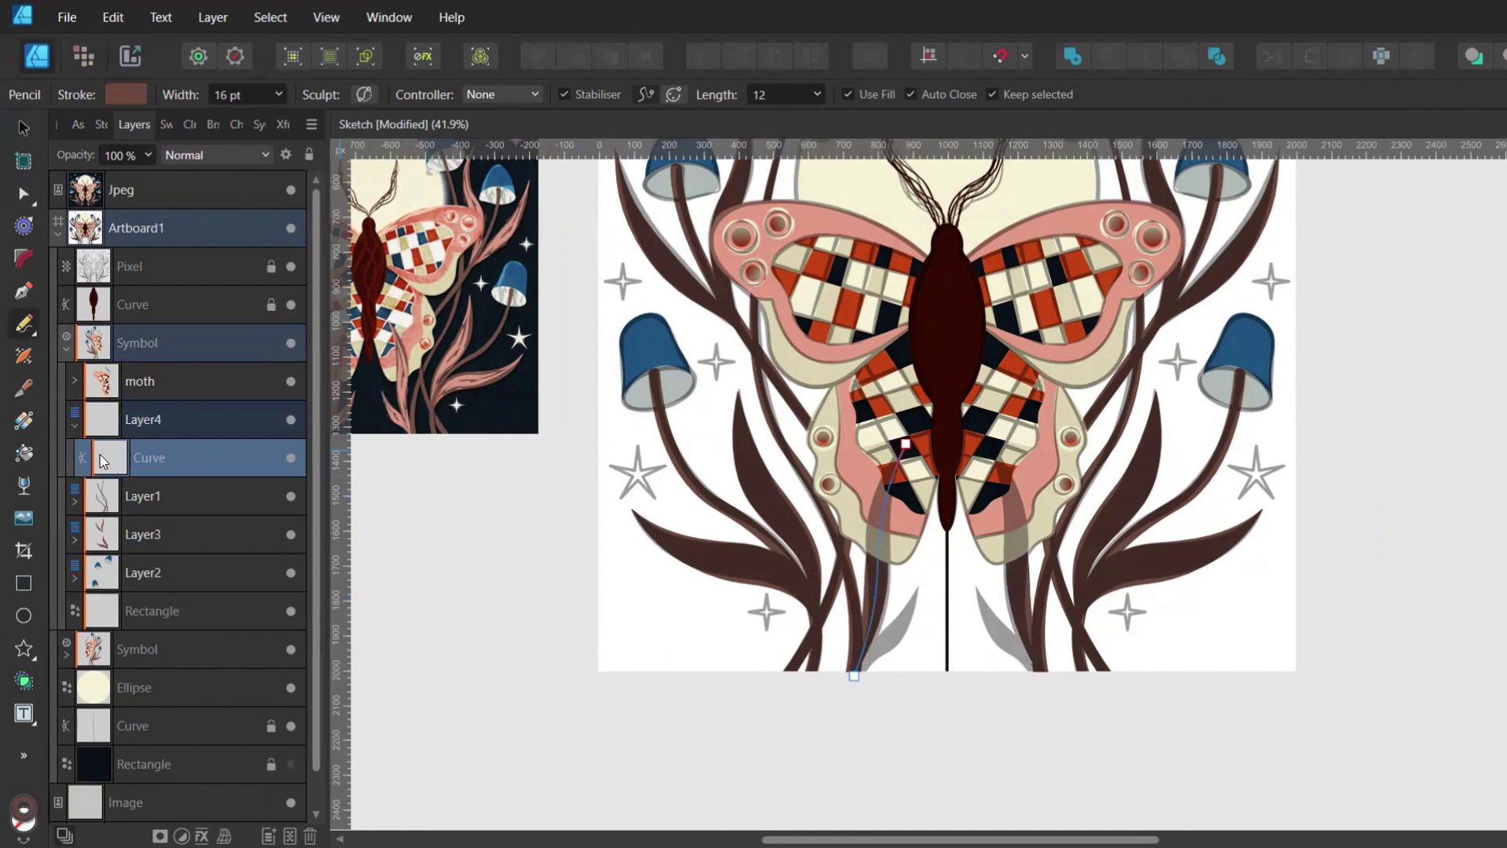
left_click_drag(105, 430, 104, 365)
Set the wing-overlapping leaf's stroke to 18 pt, adjust its tip, and refine its width along the line to fit the sketch
key("a")
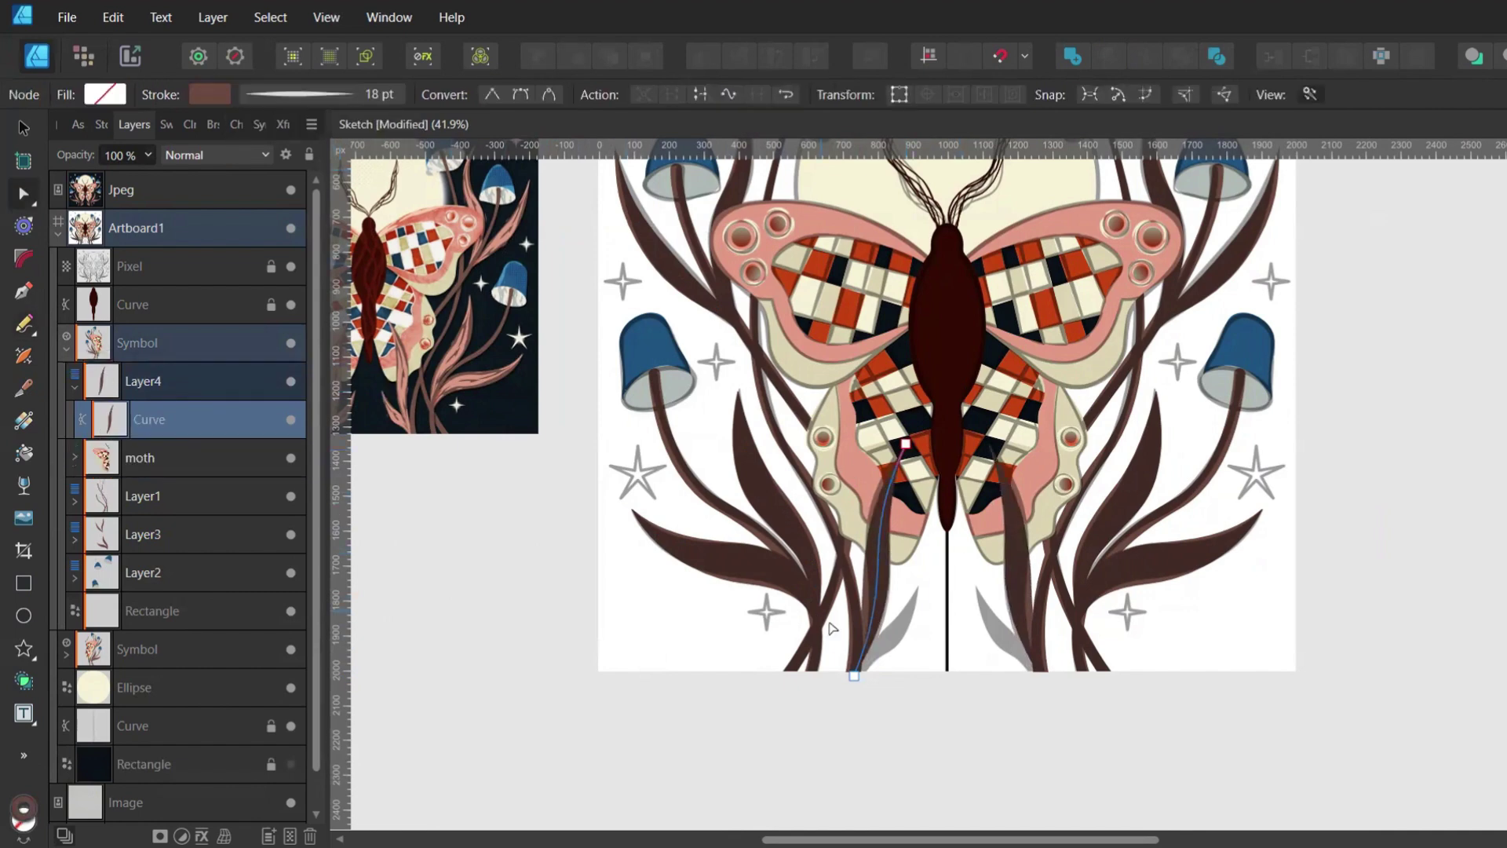
scroll(929, 502, "up", 2)
left_click_drag(929, 499, 945, 474)
key("u")
scroll(845, 680, "up", 2)
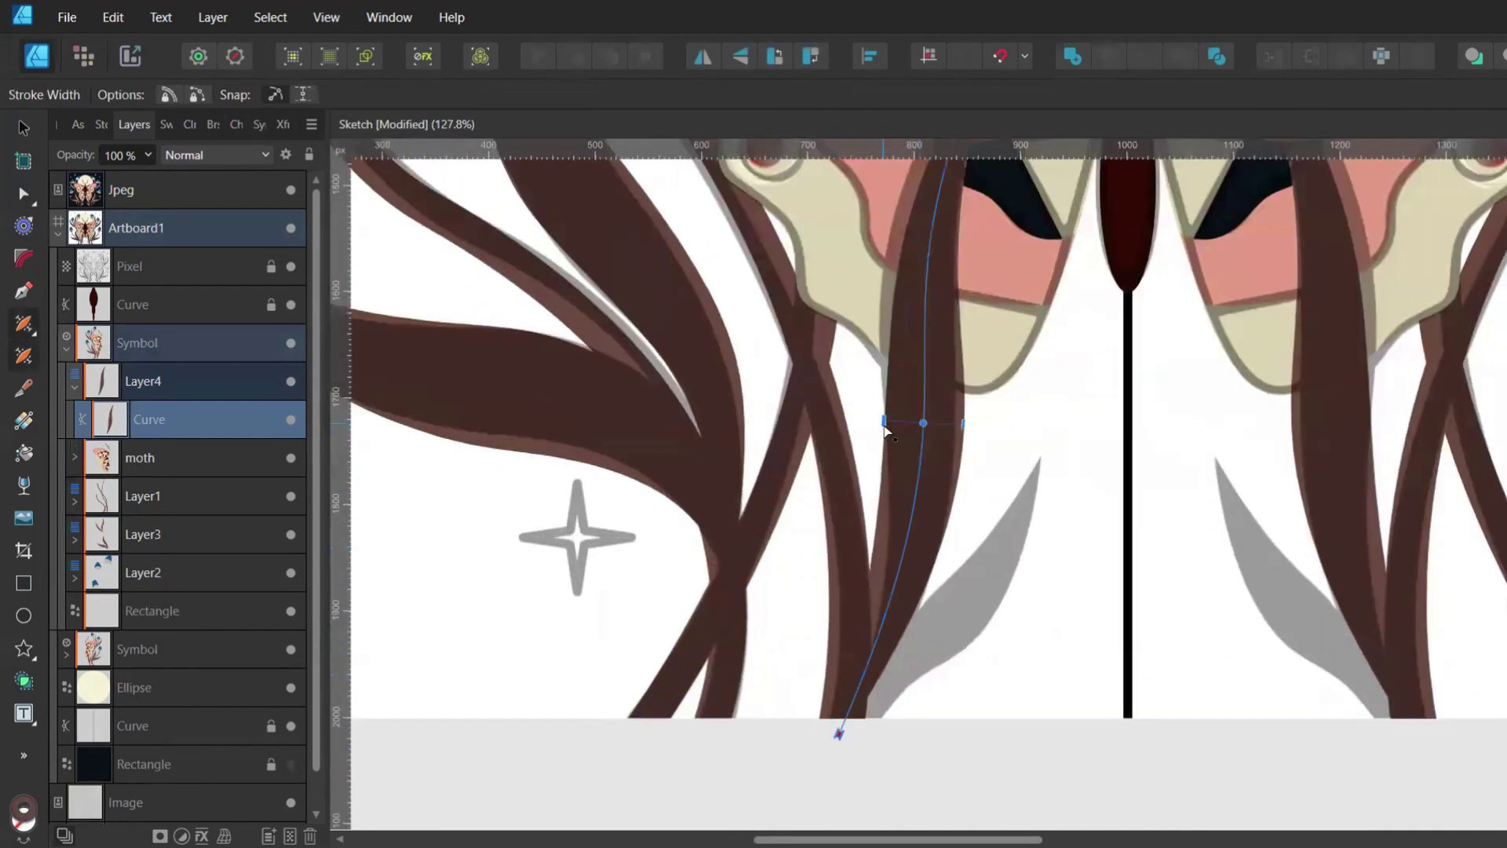
left_click_drag(885, 431, 891, 432)
left_click_drag(894, 587, 883, 582)
scroll(891, 577, "up", 2)
left_click(932, 383)
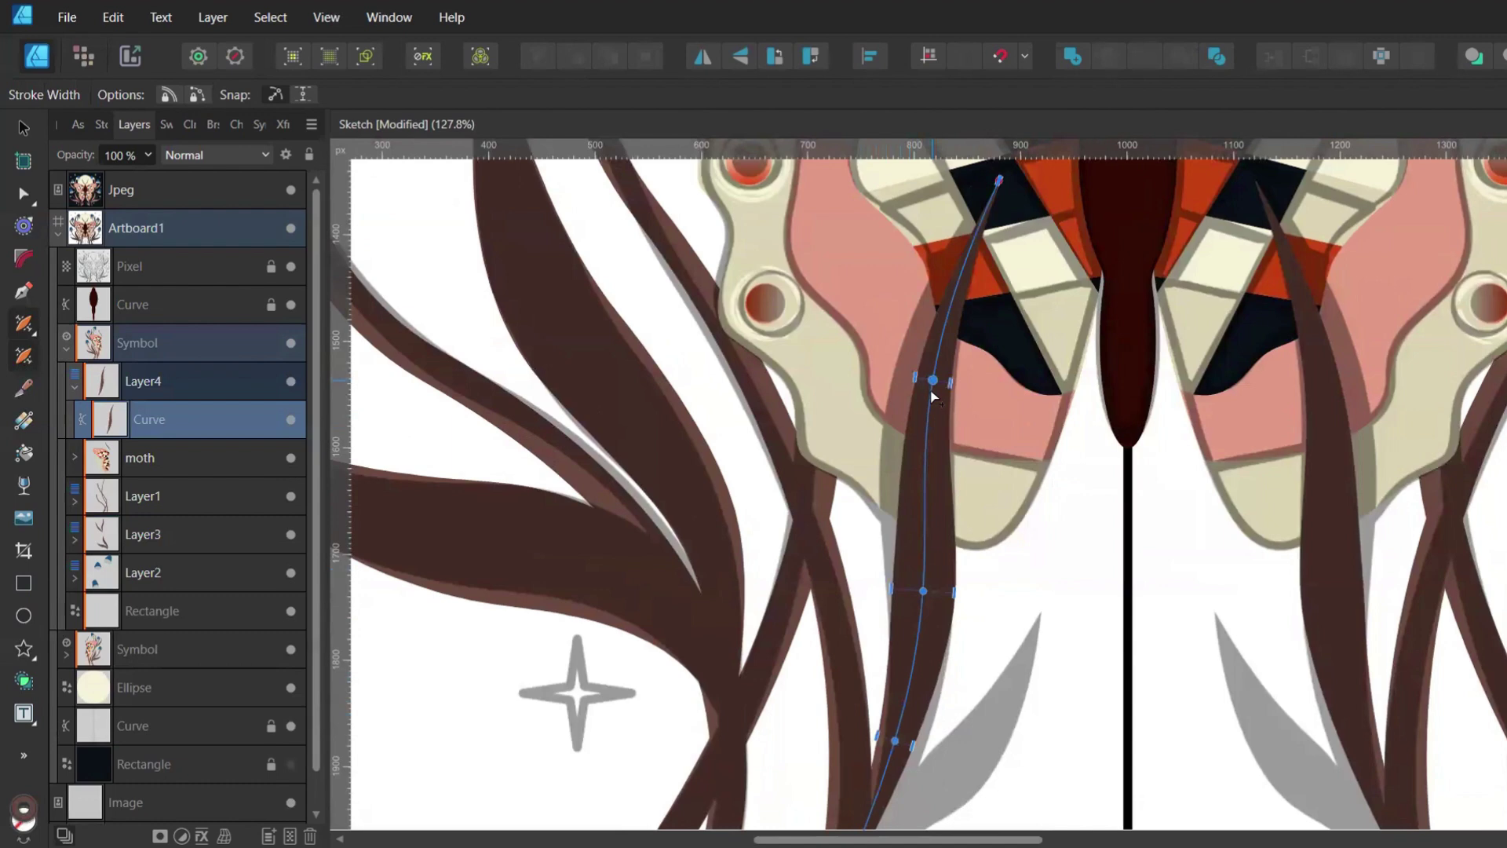
Draw the short inner leaf beside it with a 14 pt tapered stroke and adjust its nodes to the sketch
scroll(899, 368, "down", 3)
key("n")
left_click_drag(861, 660, 1016, 409)
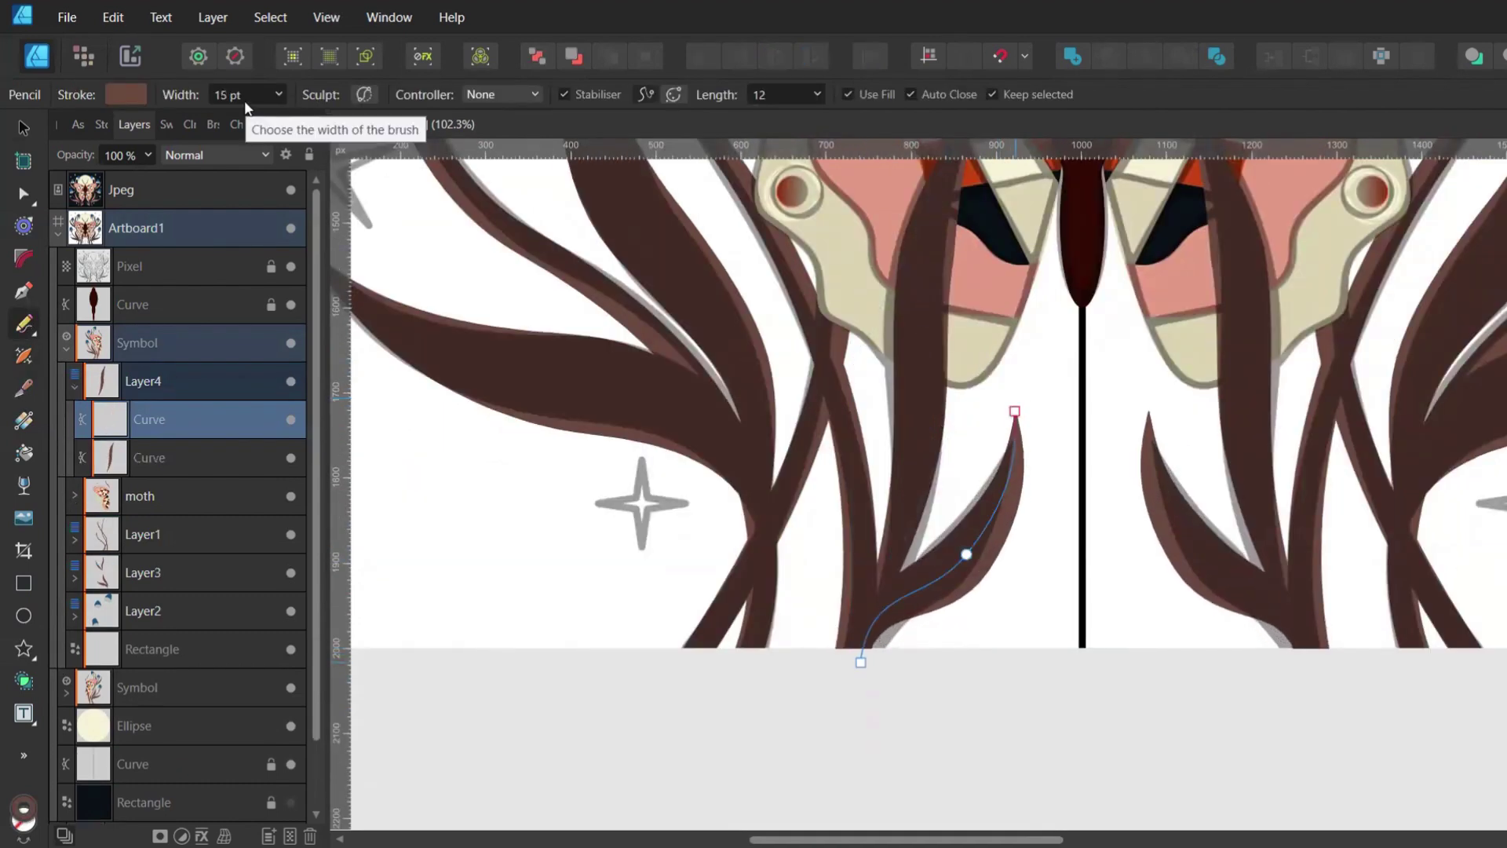
key("a")
left_click_drag(965, 555, 955, 549)
left_click_drag(872, 583, 879, 605)
left_click(936, 719)
scroll(788, 669, "down", 3)
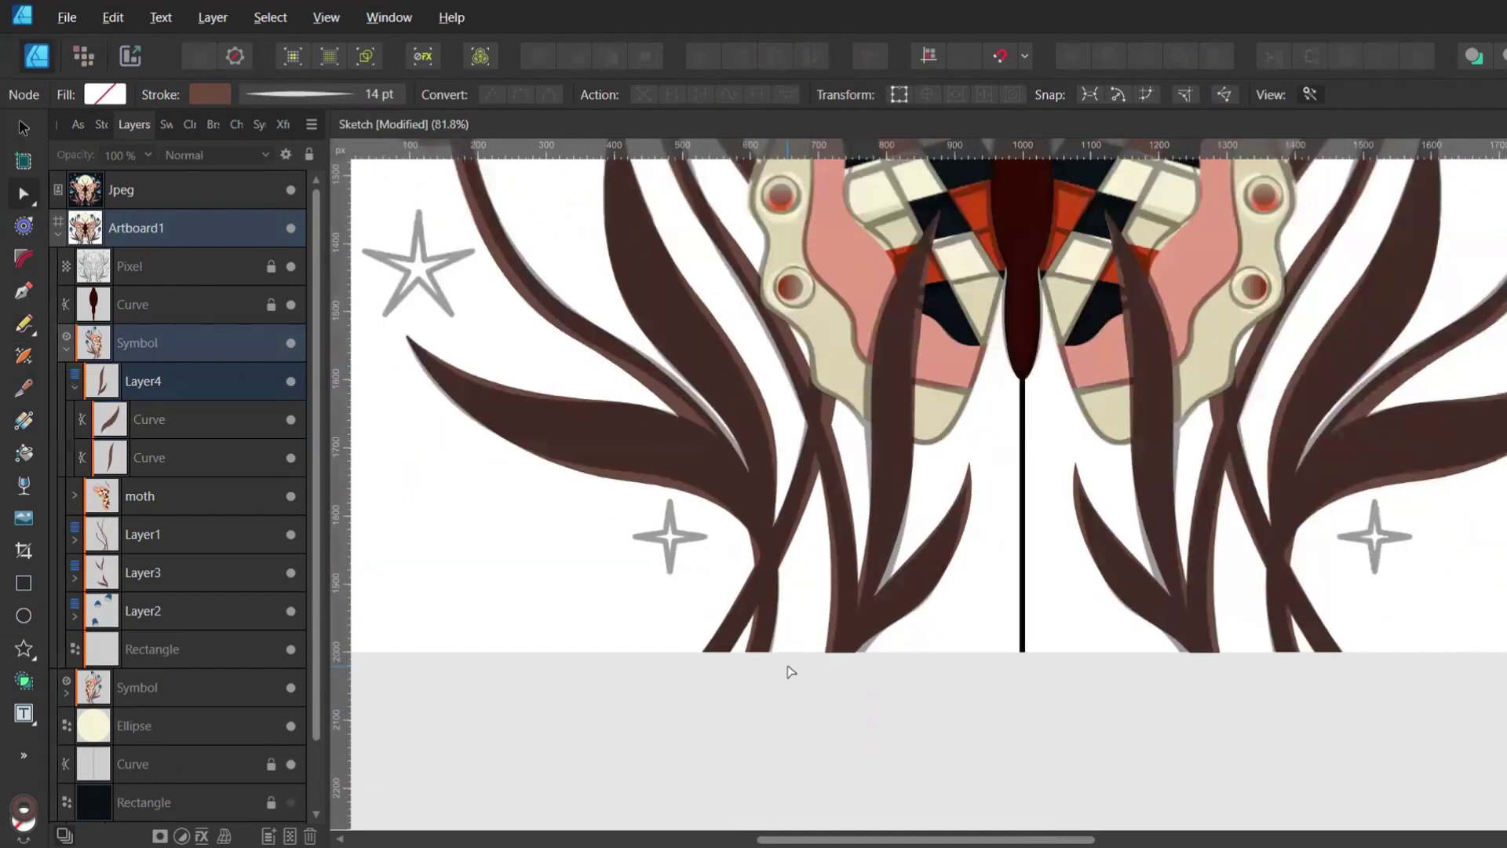
Draw a five-point star with 19% inner radius over the upper left sketched star and place a smaller copy on the neighbouring small star
left_click_drag(709, 196, 791, 277)
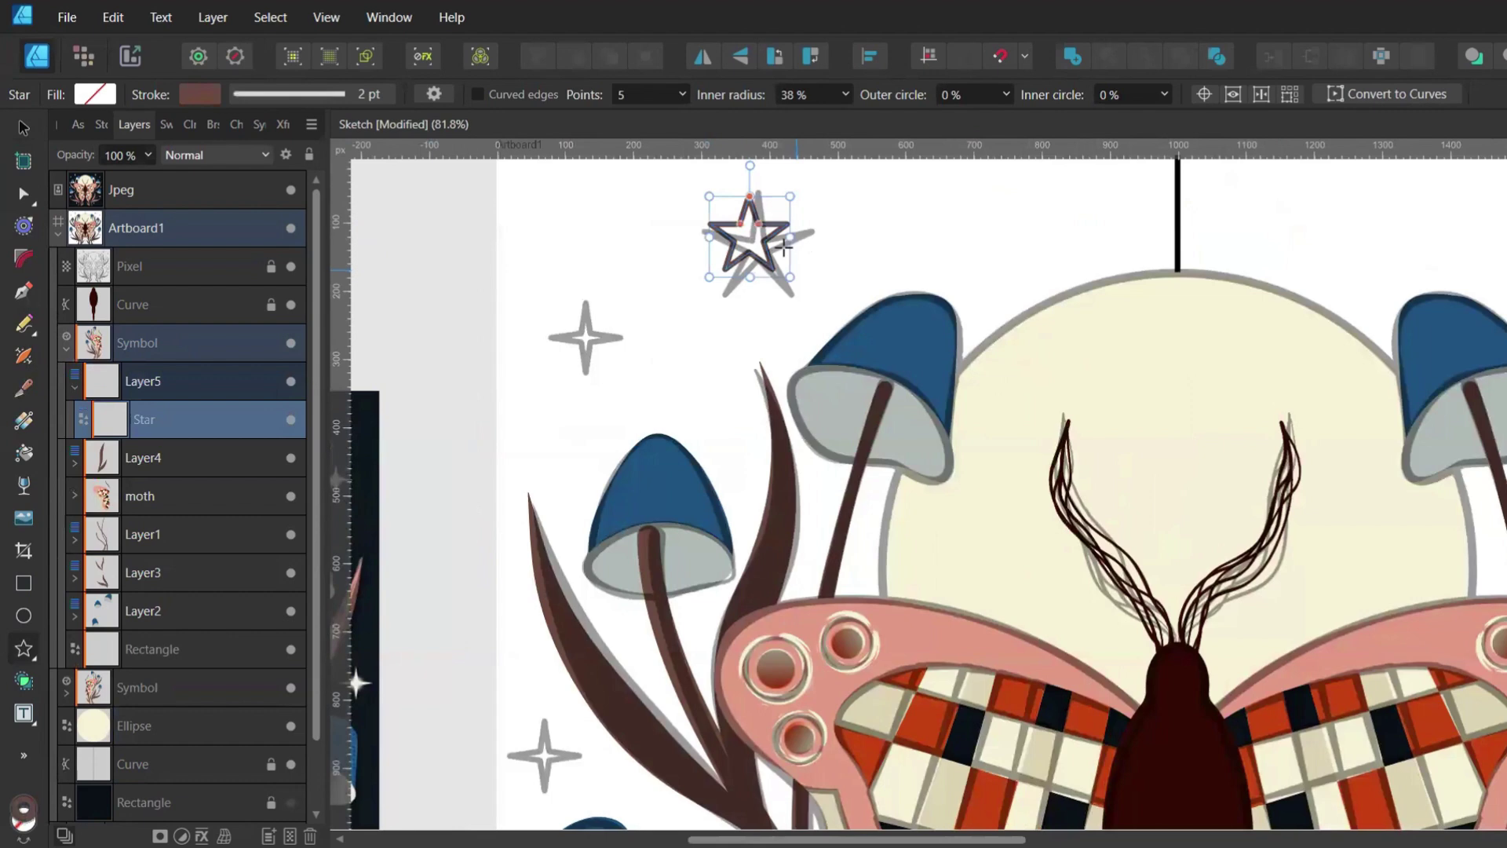
left_click_drag(795, 185, 804, 176)
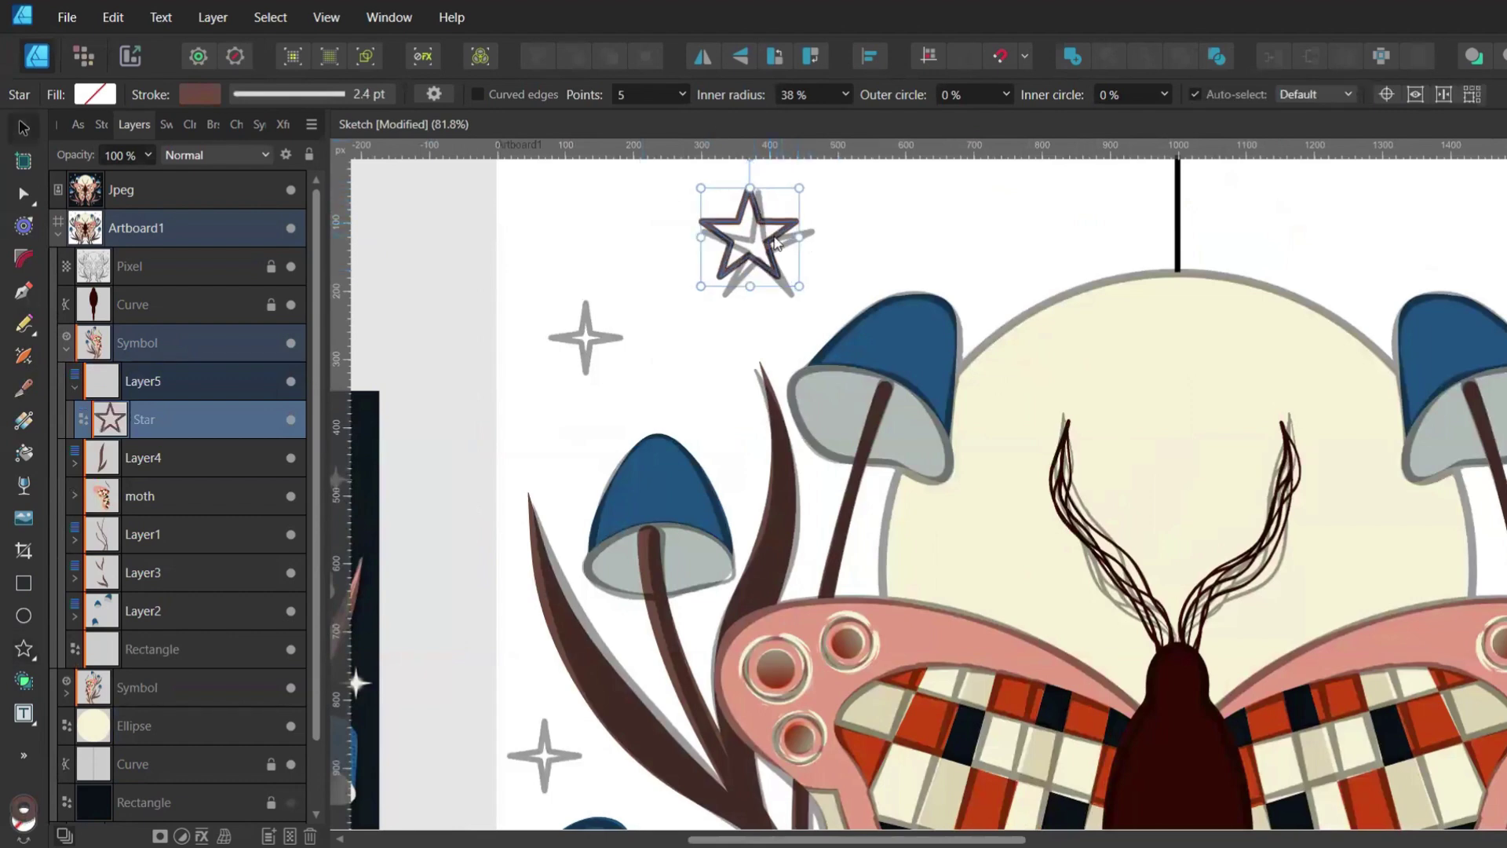
mouse_move(770, 232)
left_mouse_down()
mouse_move(780, 246)
mouse_move(819, 194)
mouse_move(720, 295)
mouse_move(615, 330)
left_mouse_up()
scroll(799, 92, "down", 19)
left_click_drag(646, 278, 628, 296)
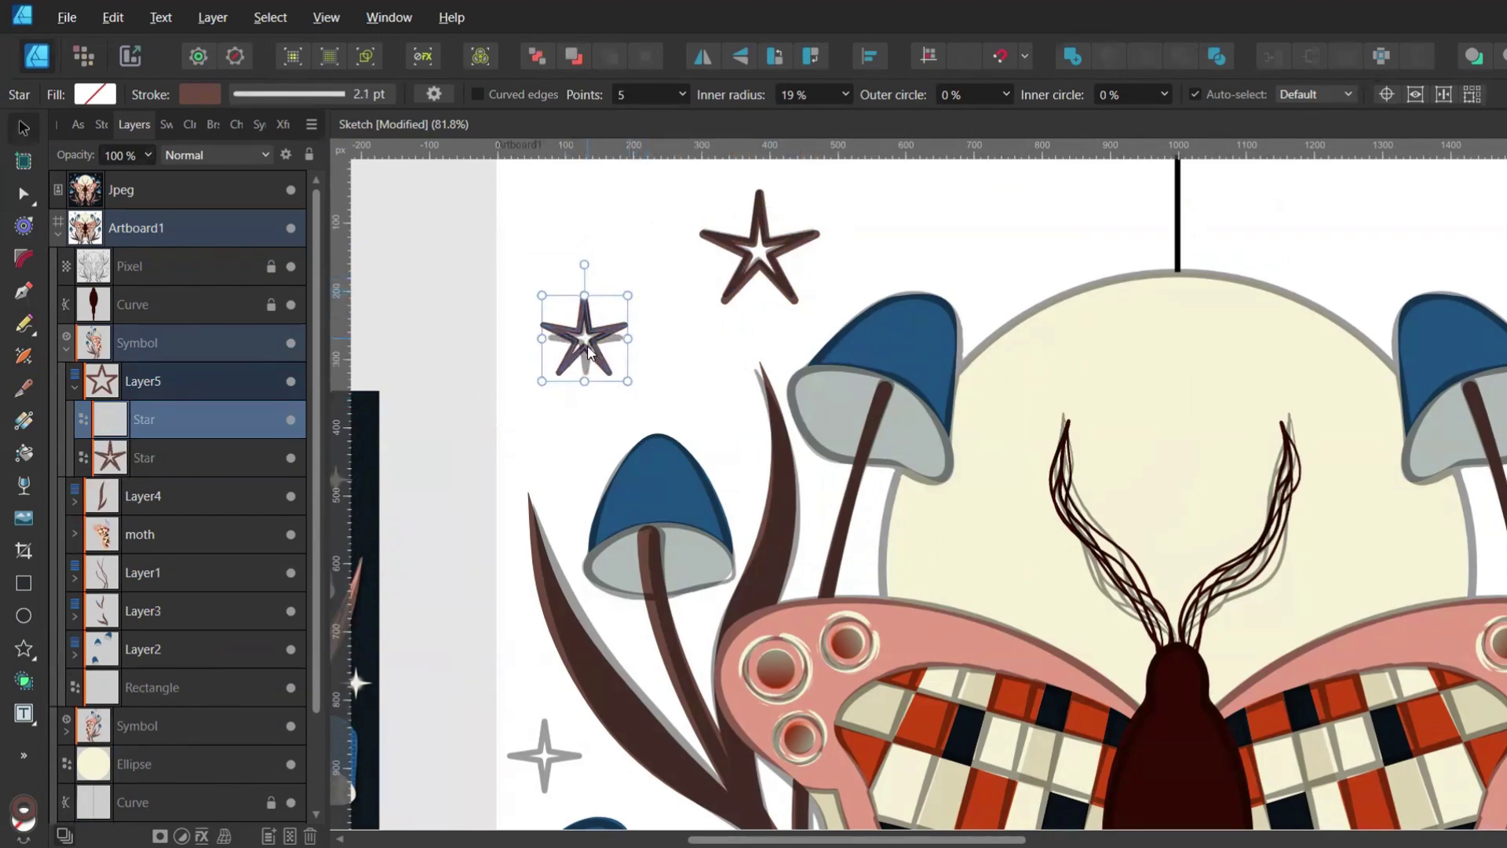
Reduce the small star to four points and place copies over the remaining small sketched stars on the left half
scroll(669, 92, "down", 1)
left_click_drag(577, 337, 541, 755)
scroll(673, 394, "down", 5)
left_click_drag(545, 256, 727, 414)
scroll(728, 416, "down", 3)
left_click_drag(744, 518, 789, 638)
scroll(778, 636, "down", 2)
Copy the large five-point star onto the lower left sketched star and hide the sketch pixel layer
left_click_drag(754, 182, 658, 634)
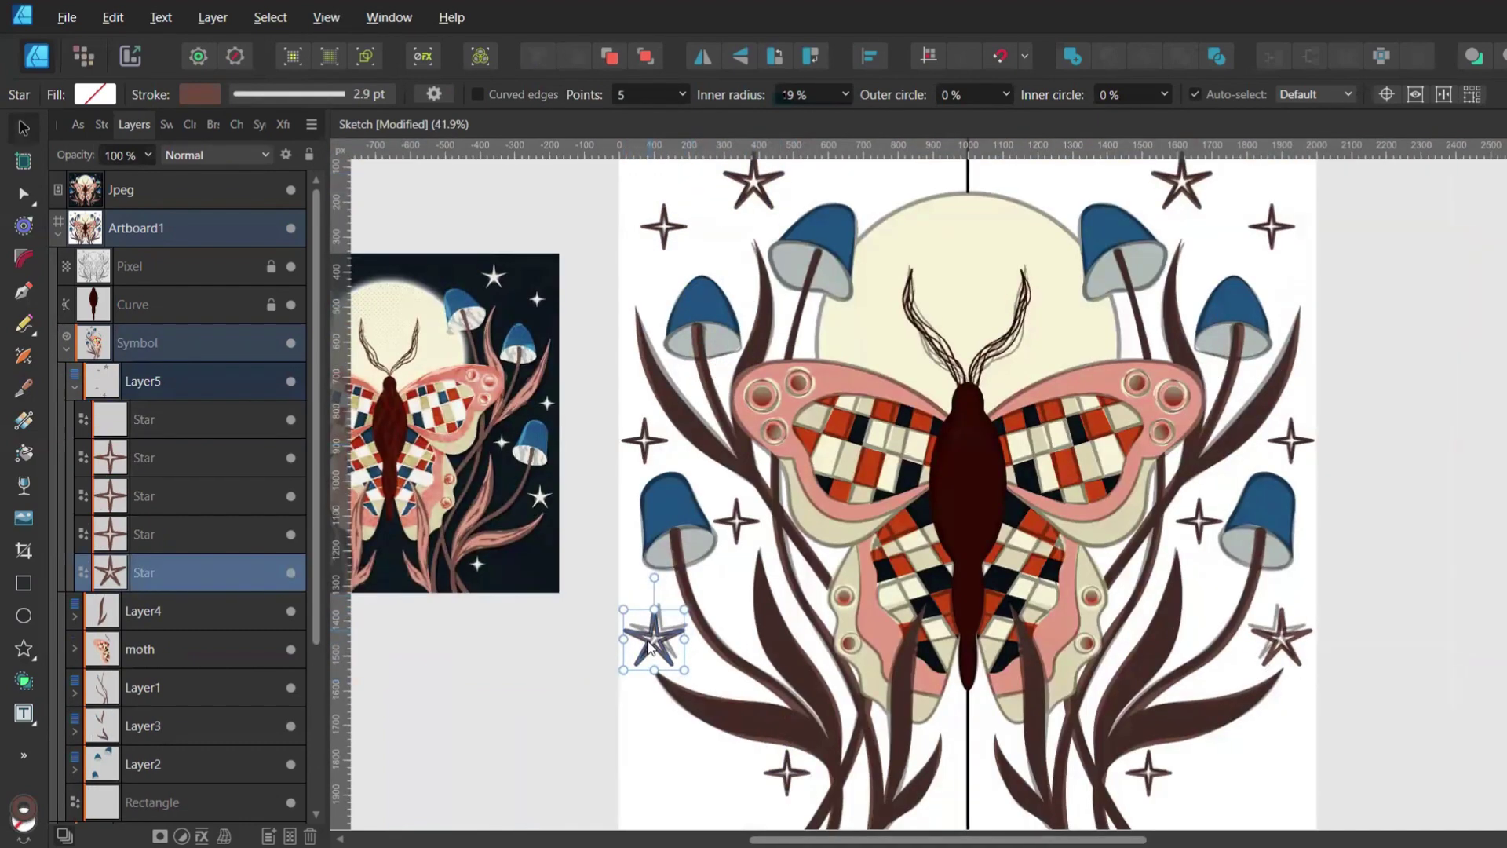
scroll(650, 707, "up", 5)
left_click(76, 390)
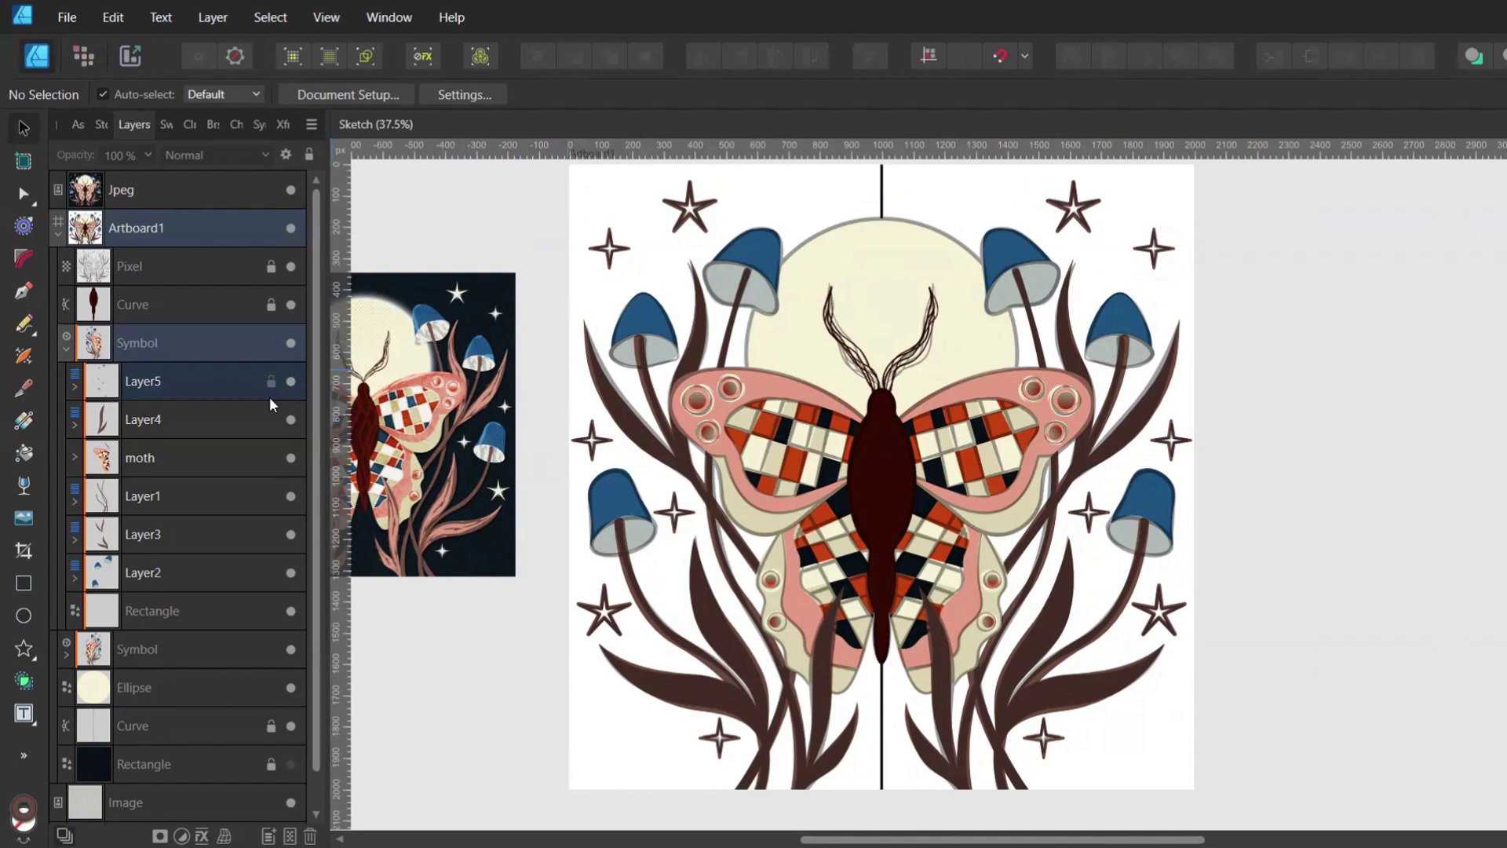
left_click(291, 267)
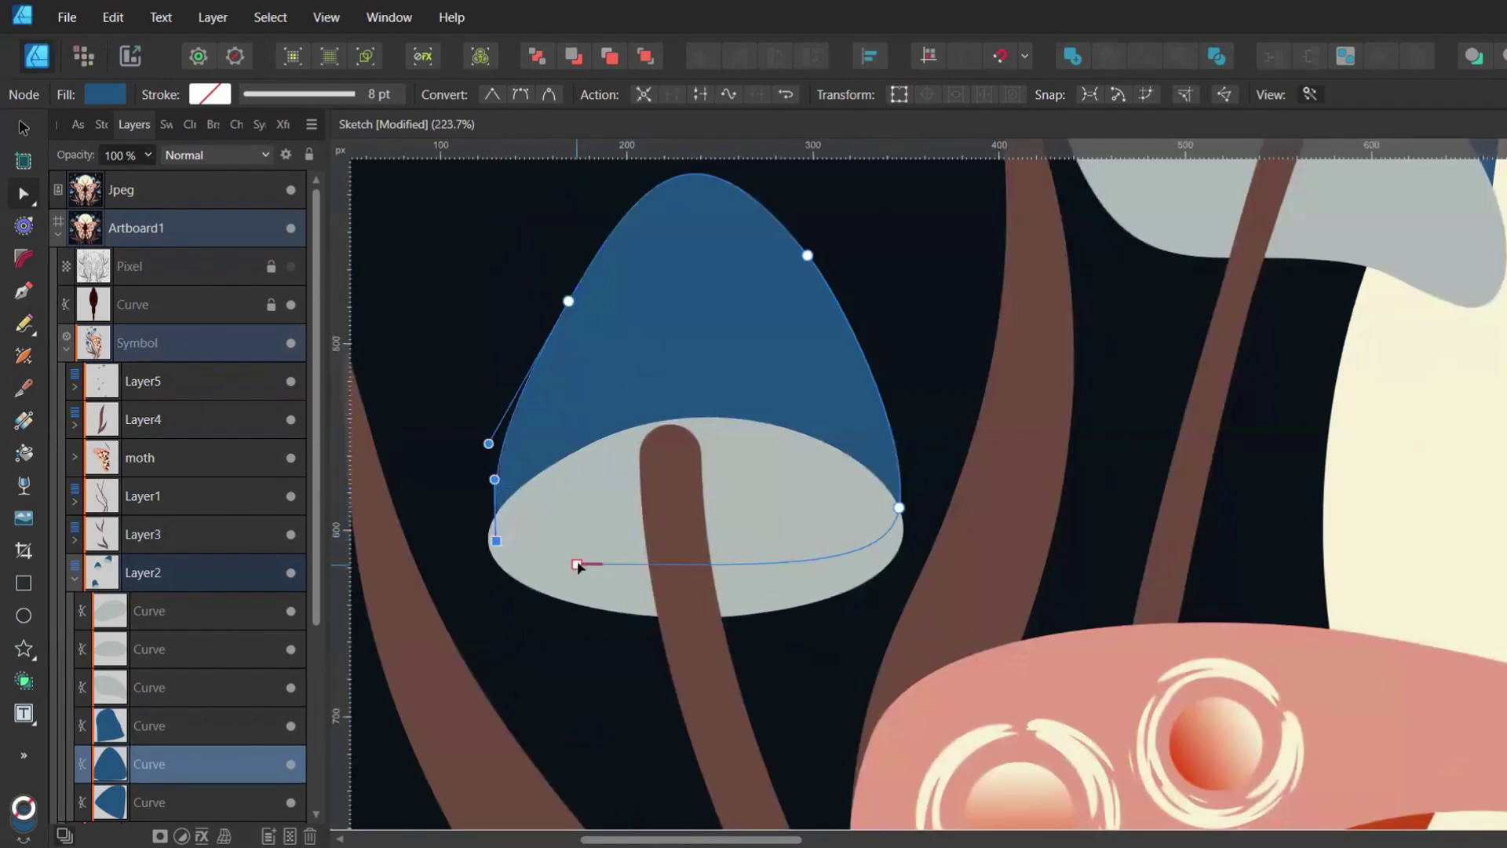
Refine the nodes along the middle mushroom cap's left edge and reshape the upper mushroom cap's crown
left_click_drag(577, 565, 496, 540)
left_click_drag(494, 479, 496, 458)
left_click_drag(496, 540, 493, 535)
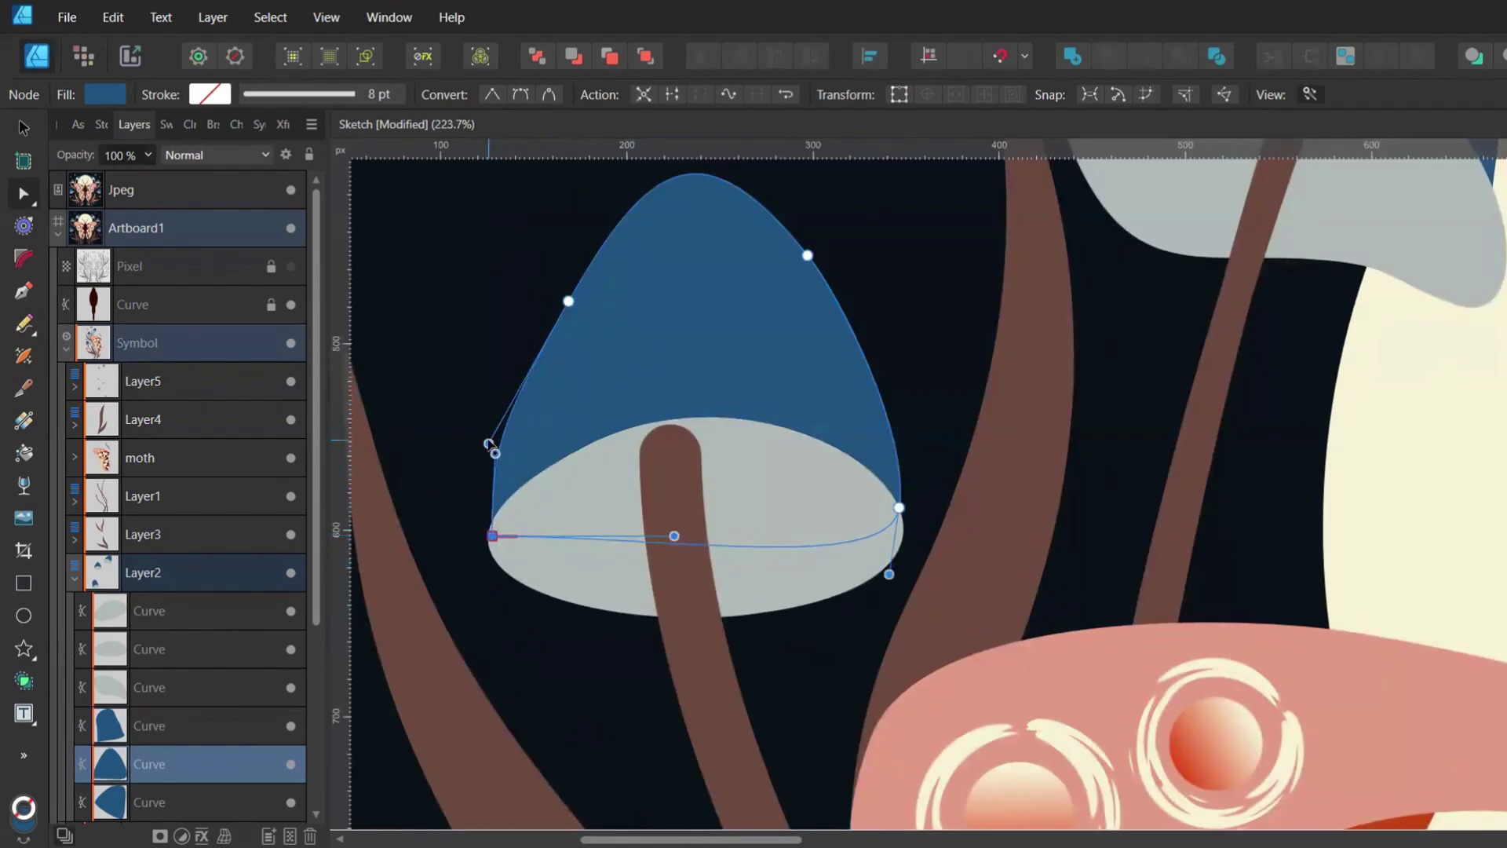
left_click_drag(489, 444, 520, 393)
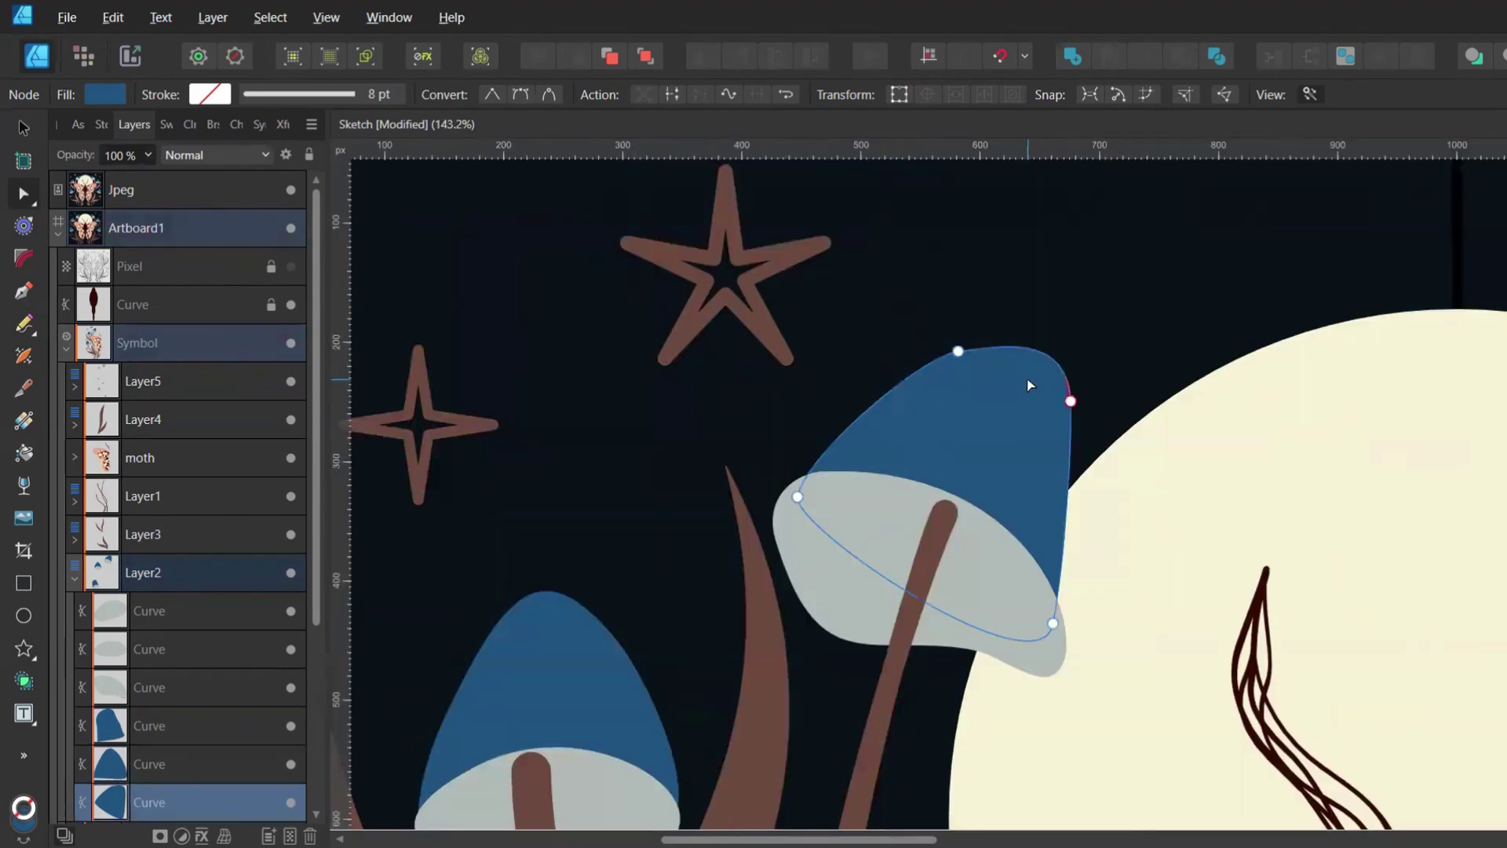
left_click_drag(999, 346, 925, 367)
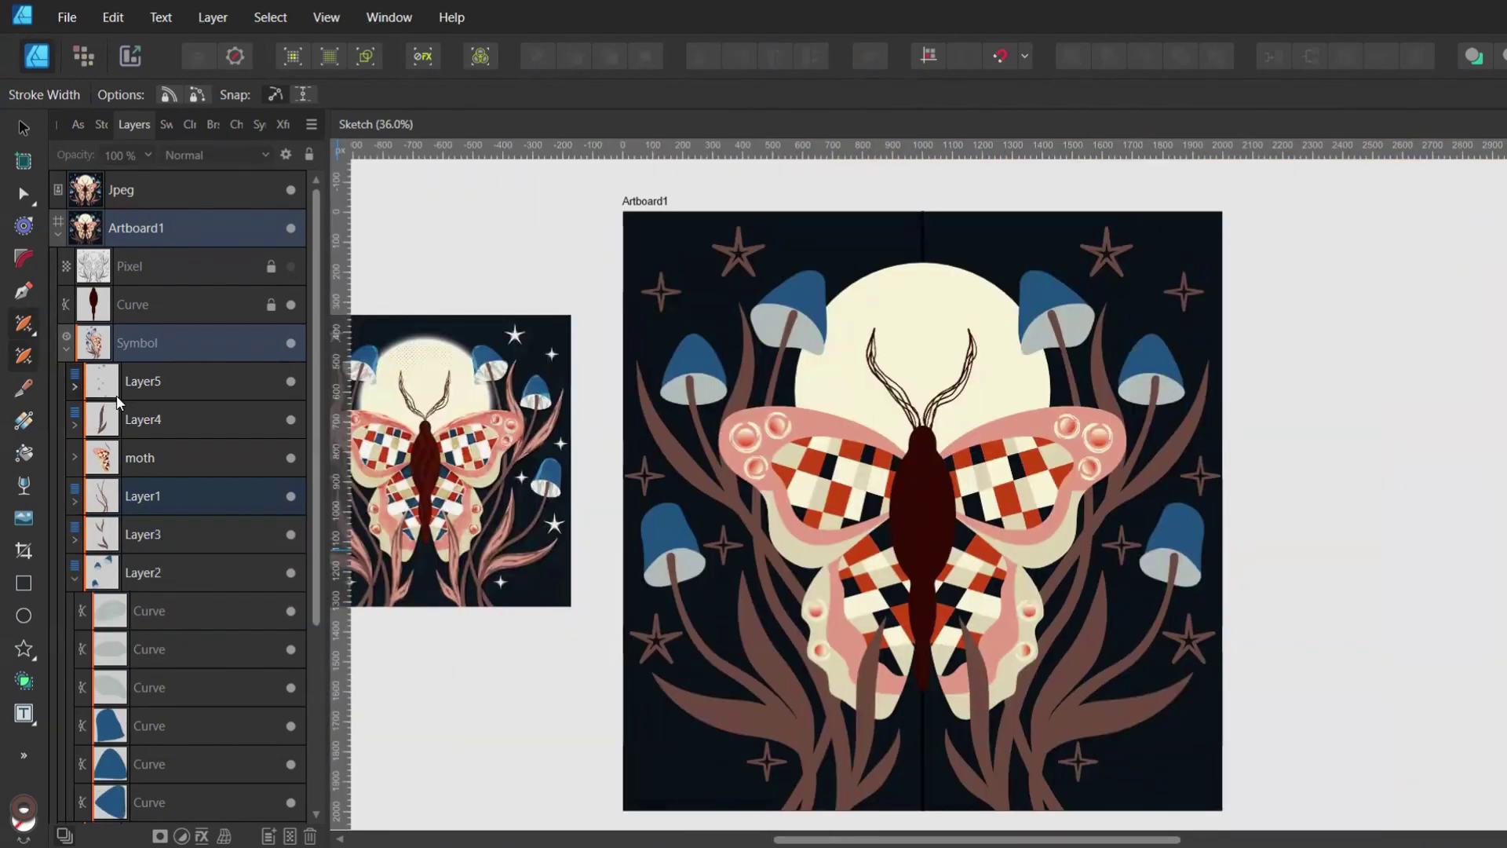
Fill all the stars with cream in place of their brown outlines
left_click(122, 391)
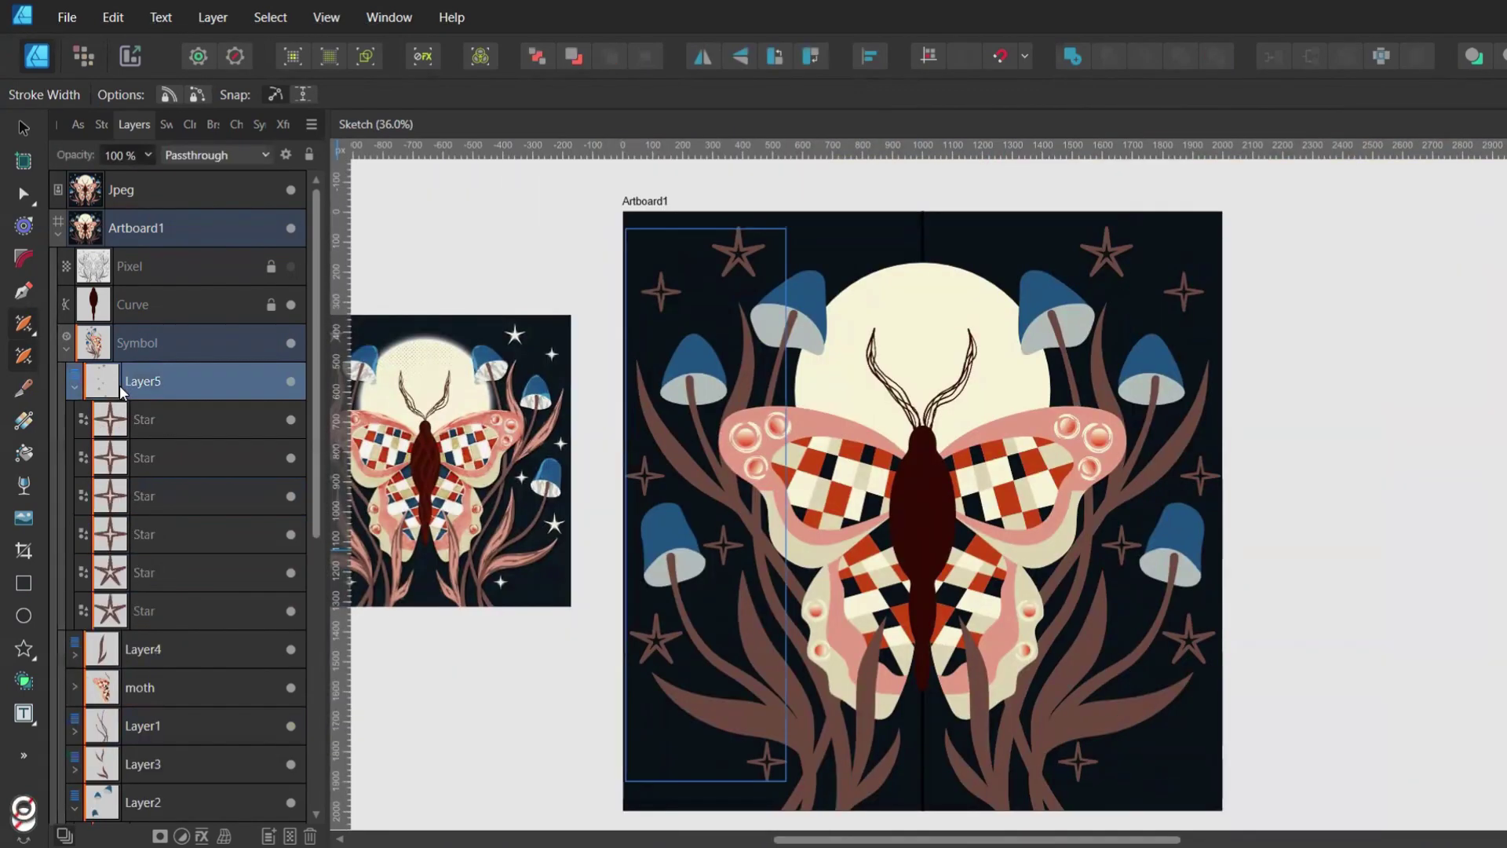
left_click(161, 125)
left_click(94, 170)
key("ctrl+z")
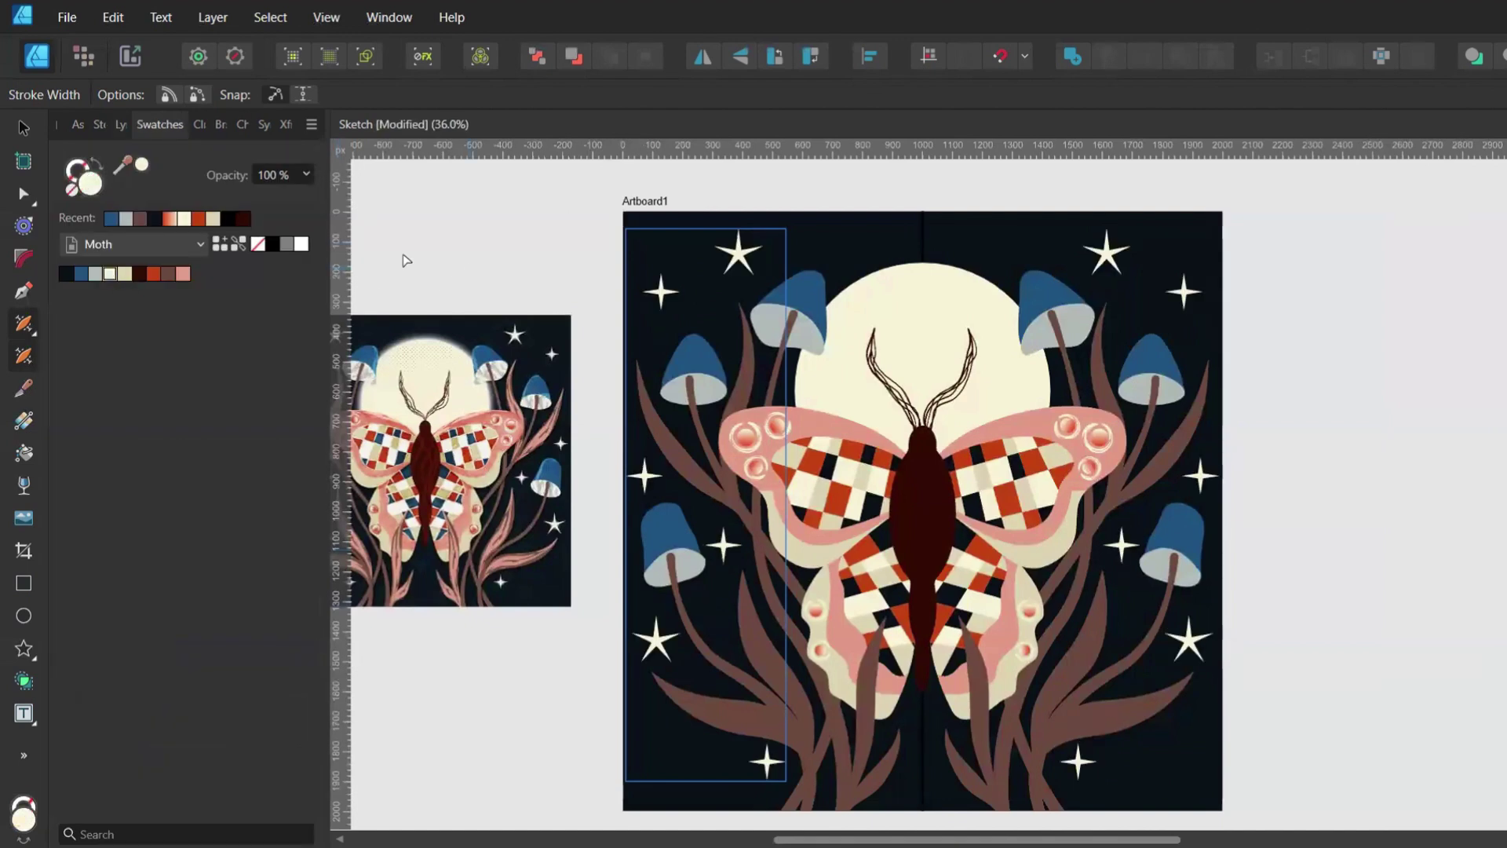
key("v")
left_click(496, 251)
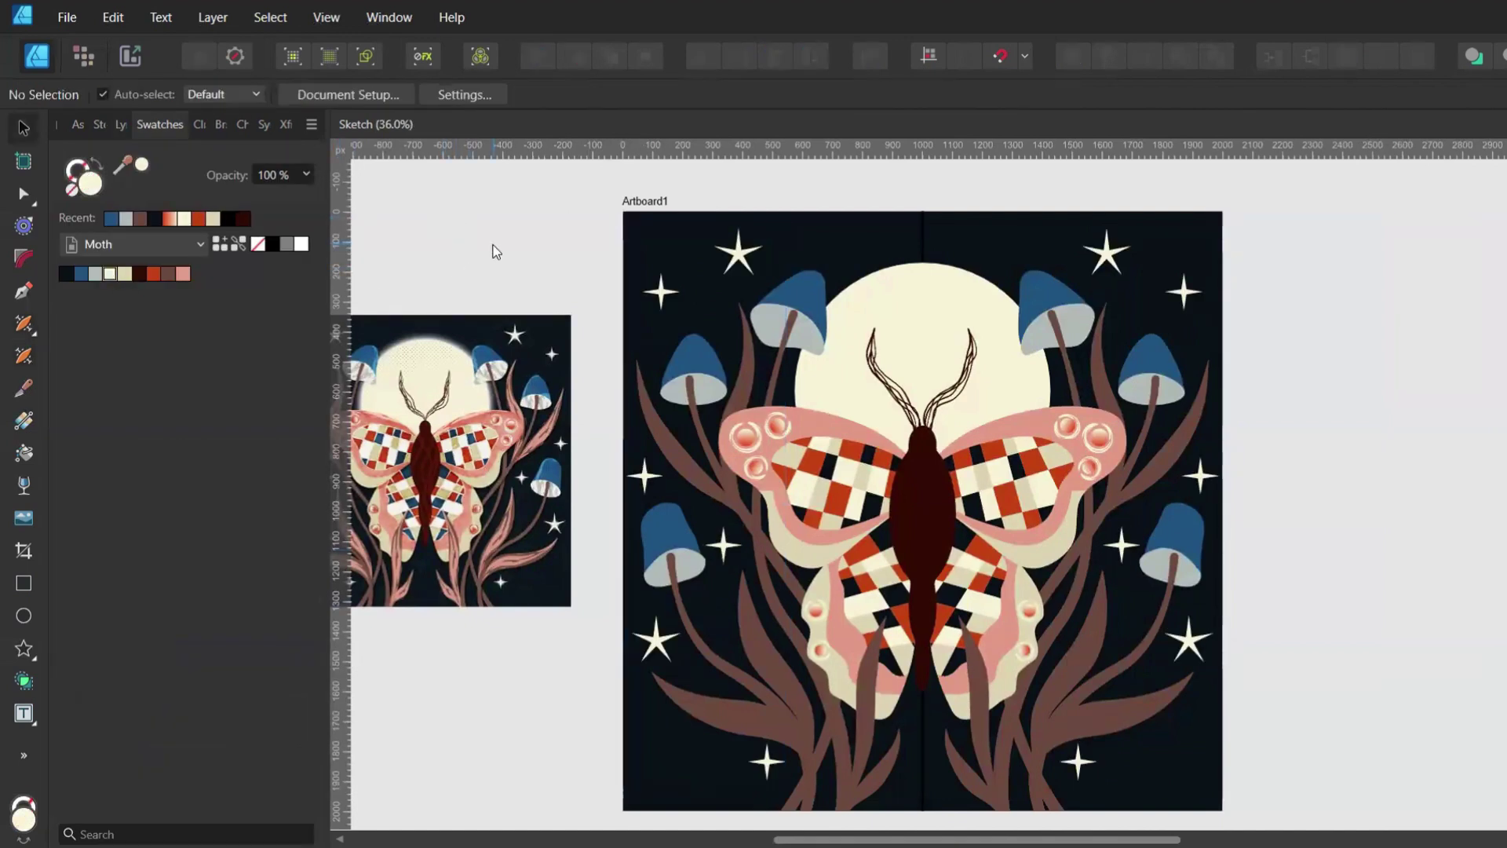
left_click(118, 124)
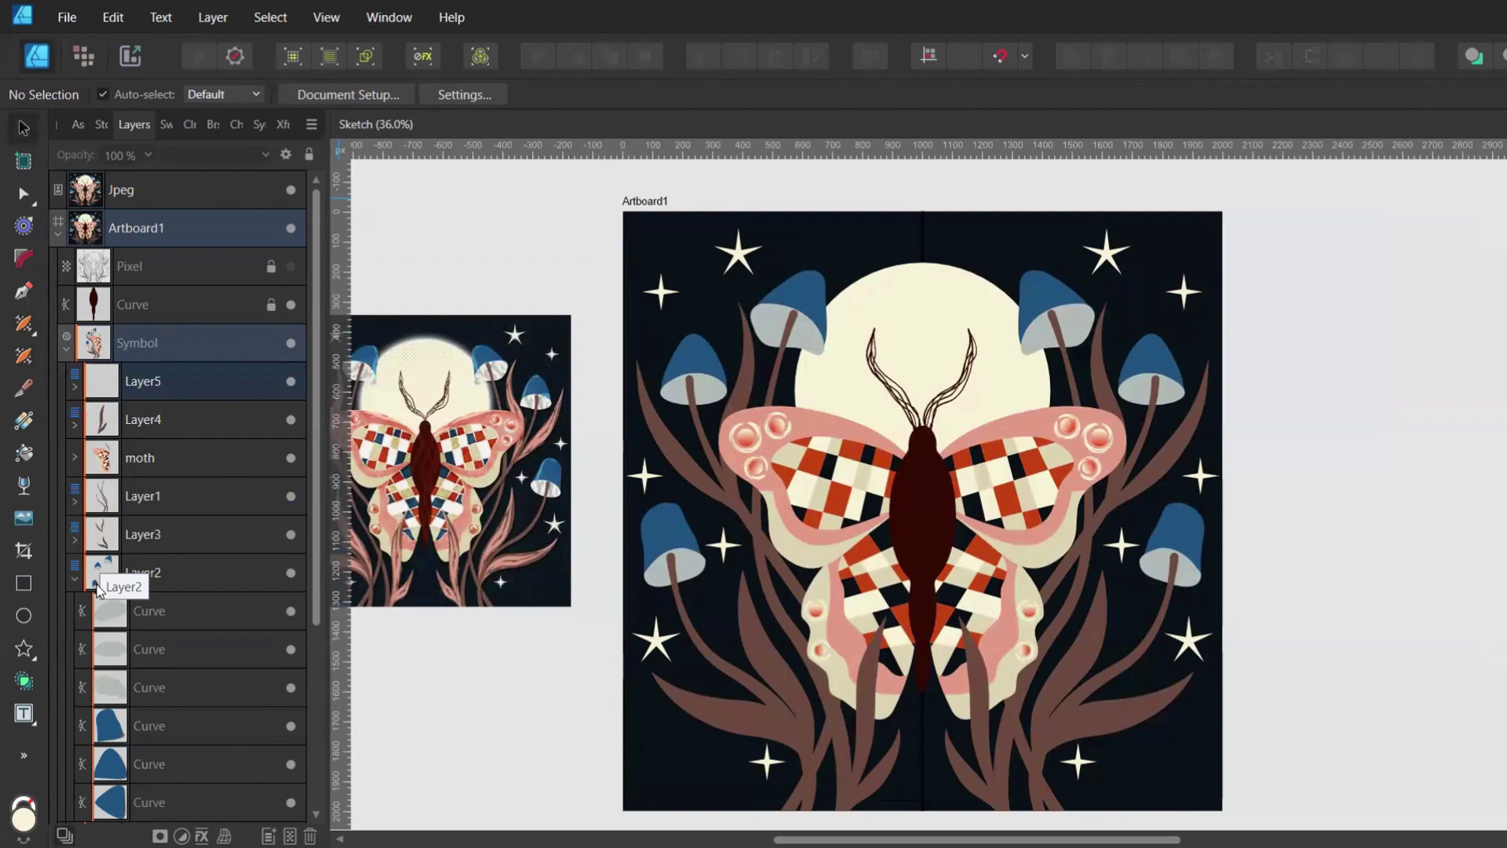
Draw a straight vertical line down the centre of the moth's body from head to tail and nest it inside the body curve
scroll(181, 691, "down", 1)
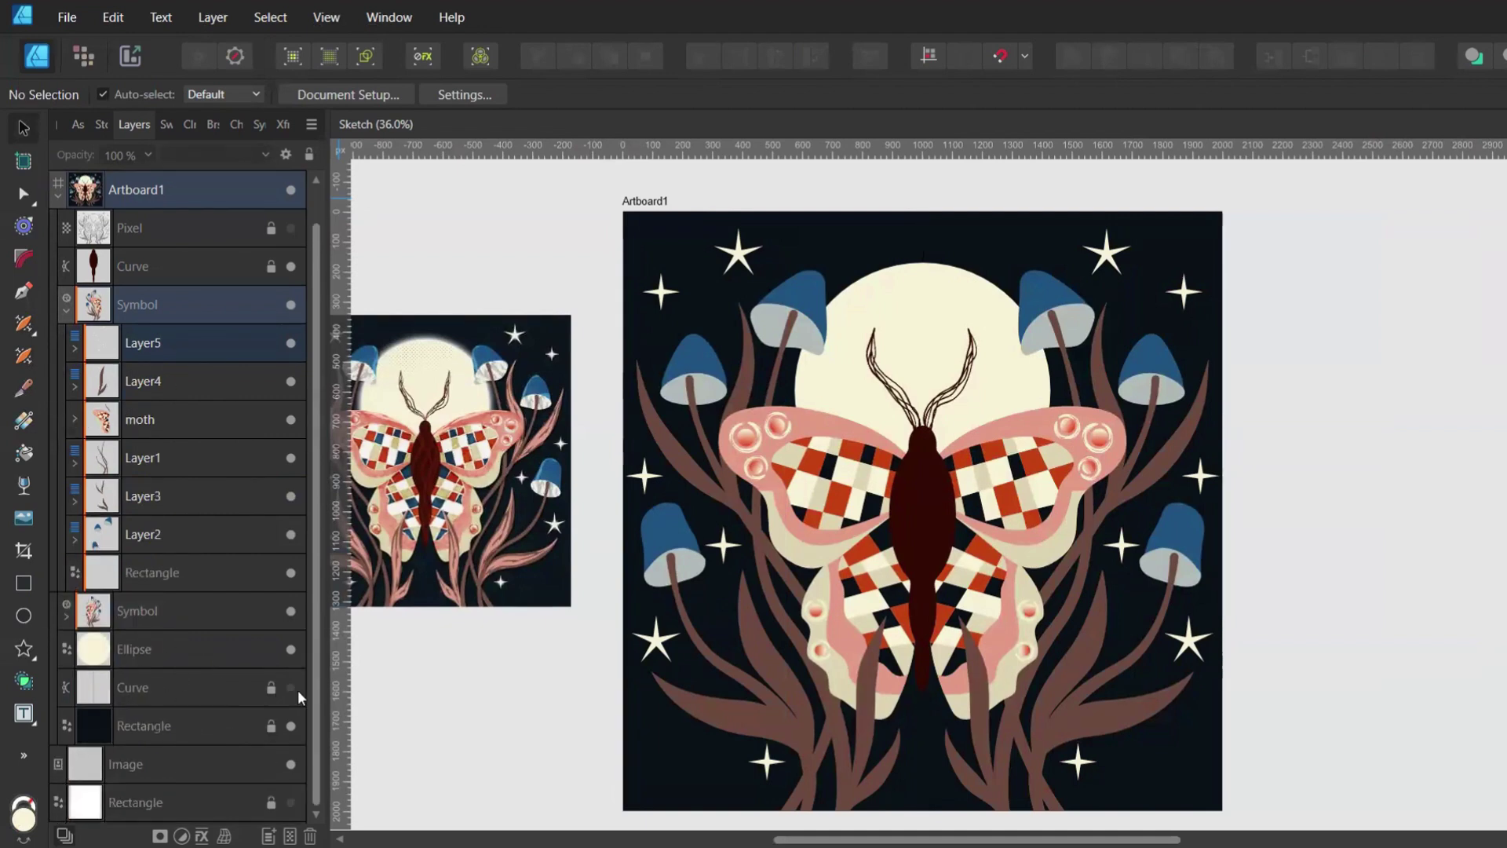
key("p")
scroll(856, 596, "up", 3)
left_click(985, 253)
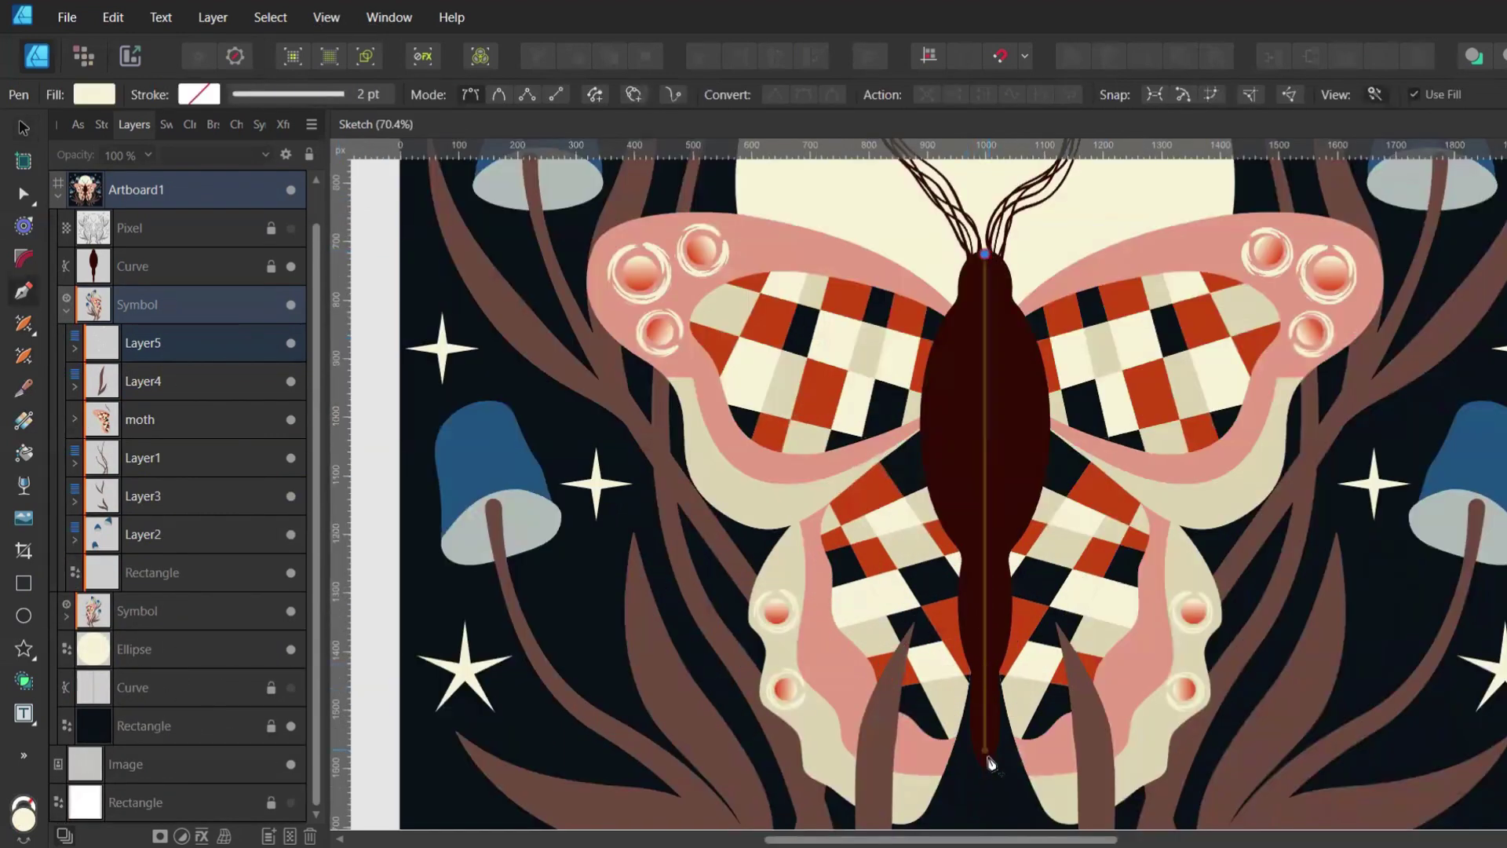
left_click(985, 774)
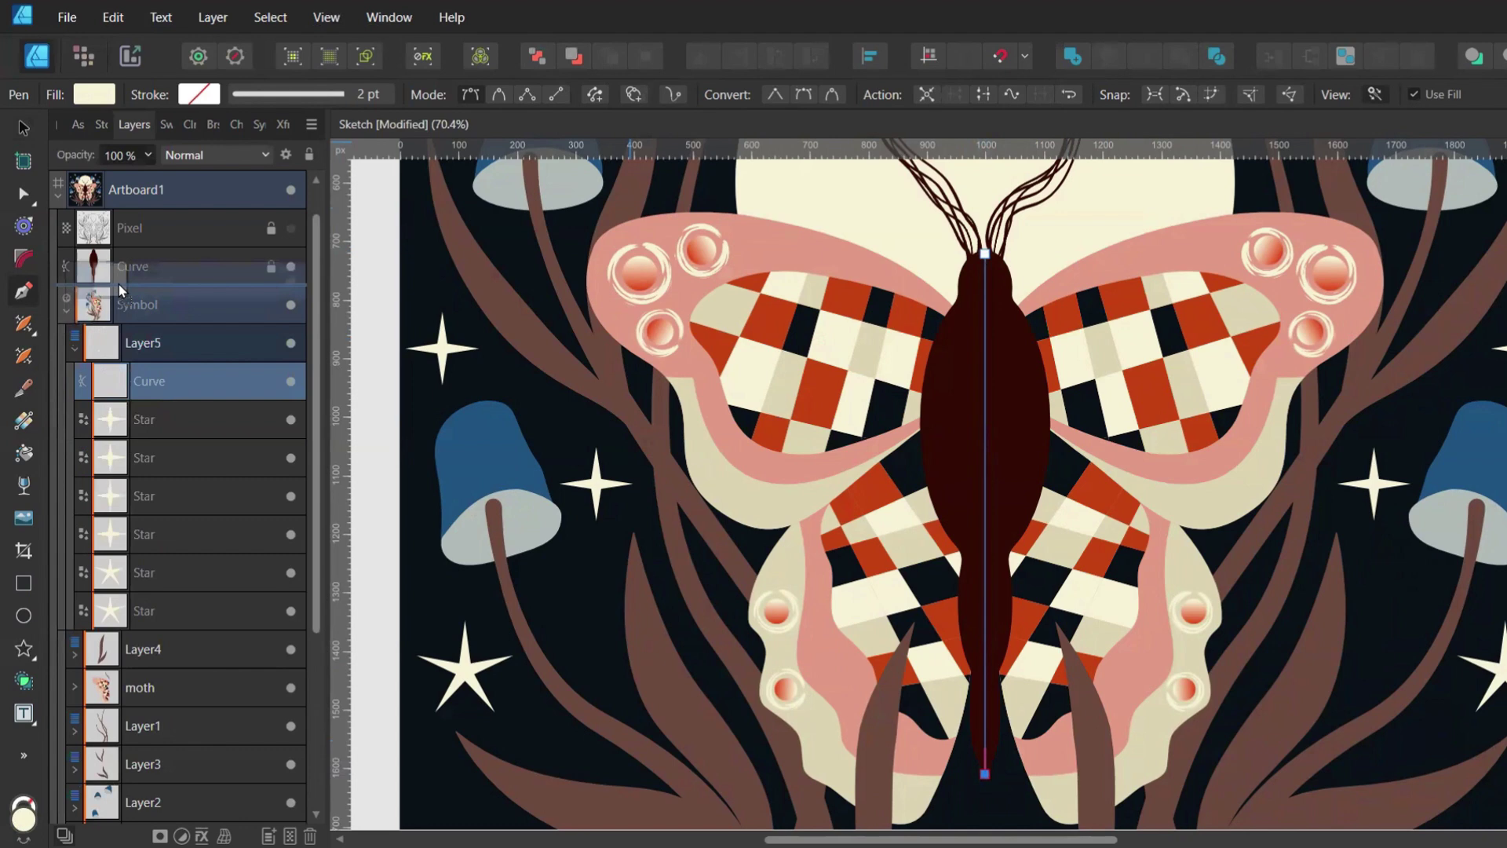
left_click(75, 348)
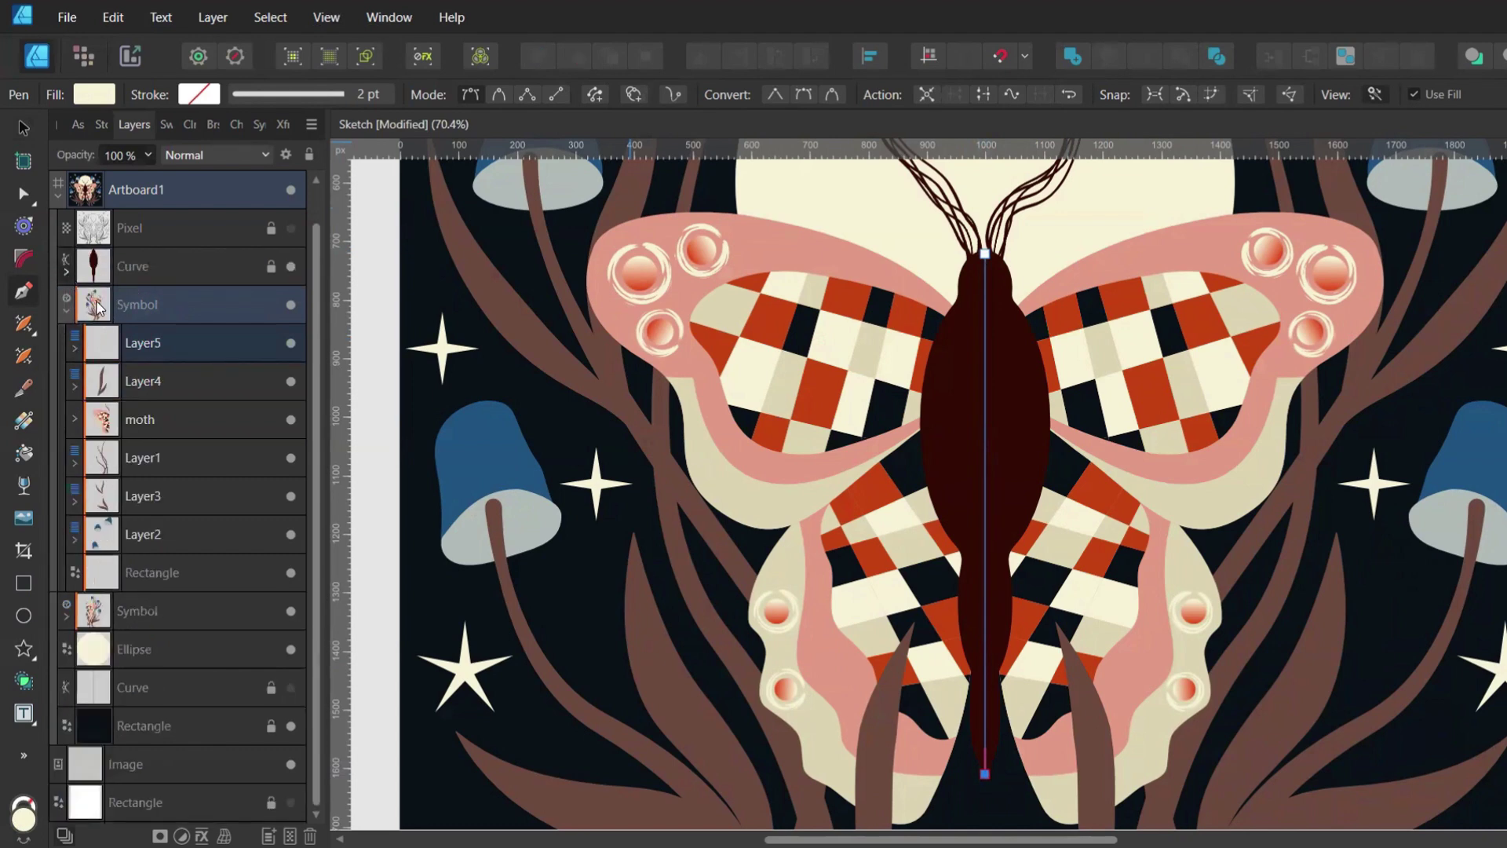
left_click(66, 272)
Apply the Scribble Pen 01 brush to the body's centre line and colour its stroke dark maroon
left_click(193, 154)
left_click(211, 124)
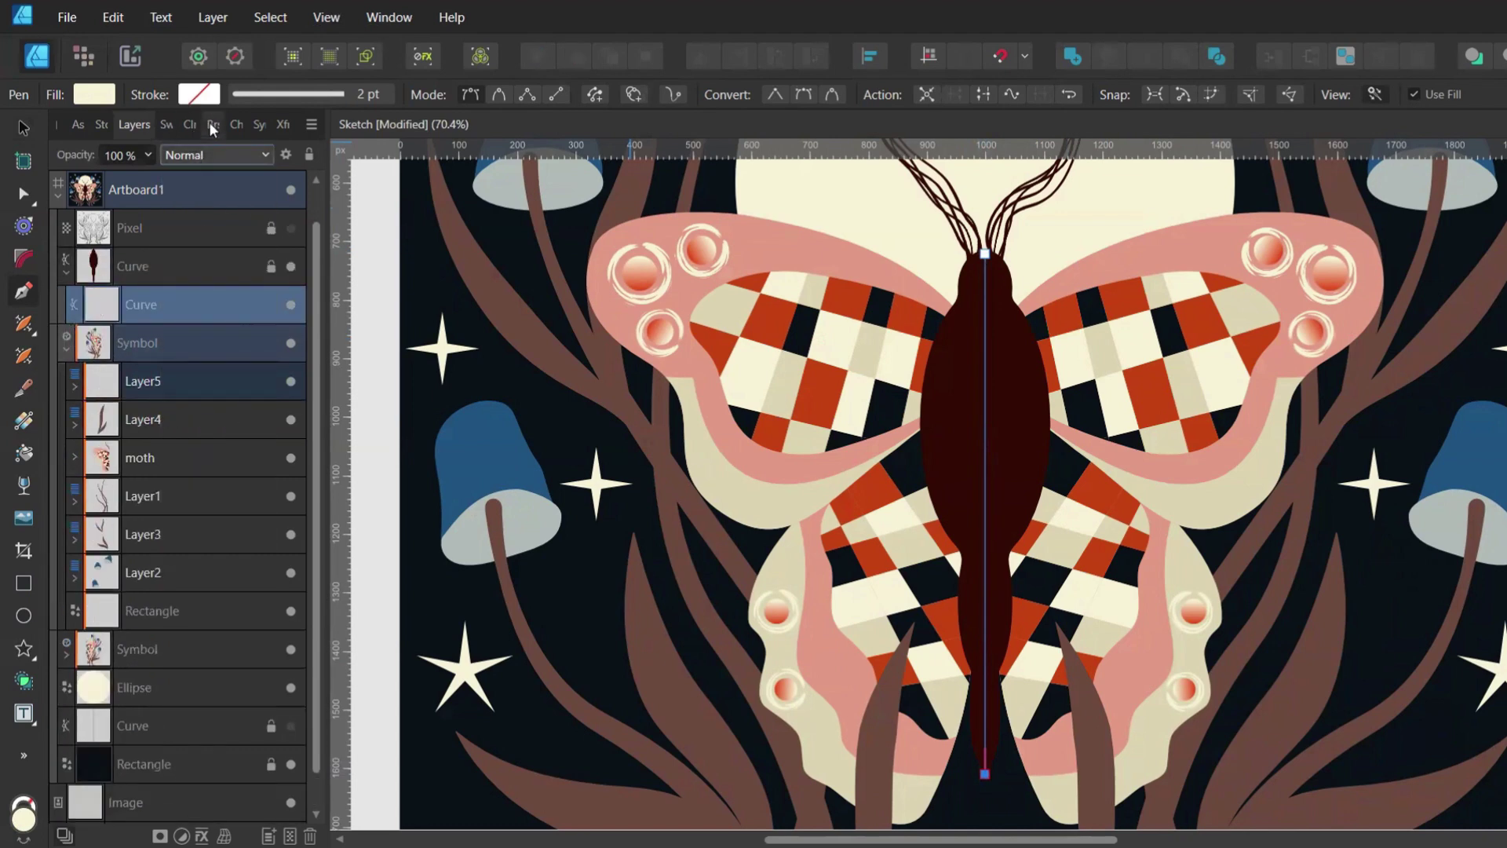
left_click(211, 124)
left_click(162, 735)
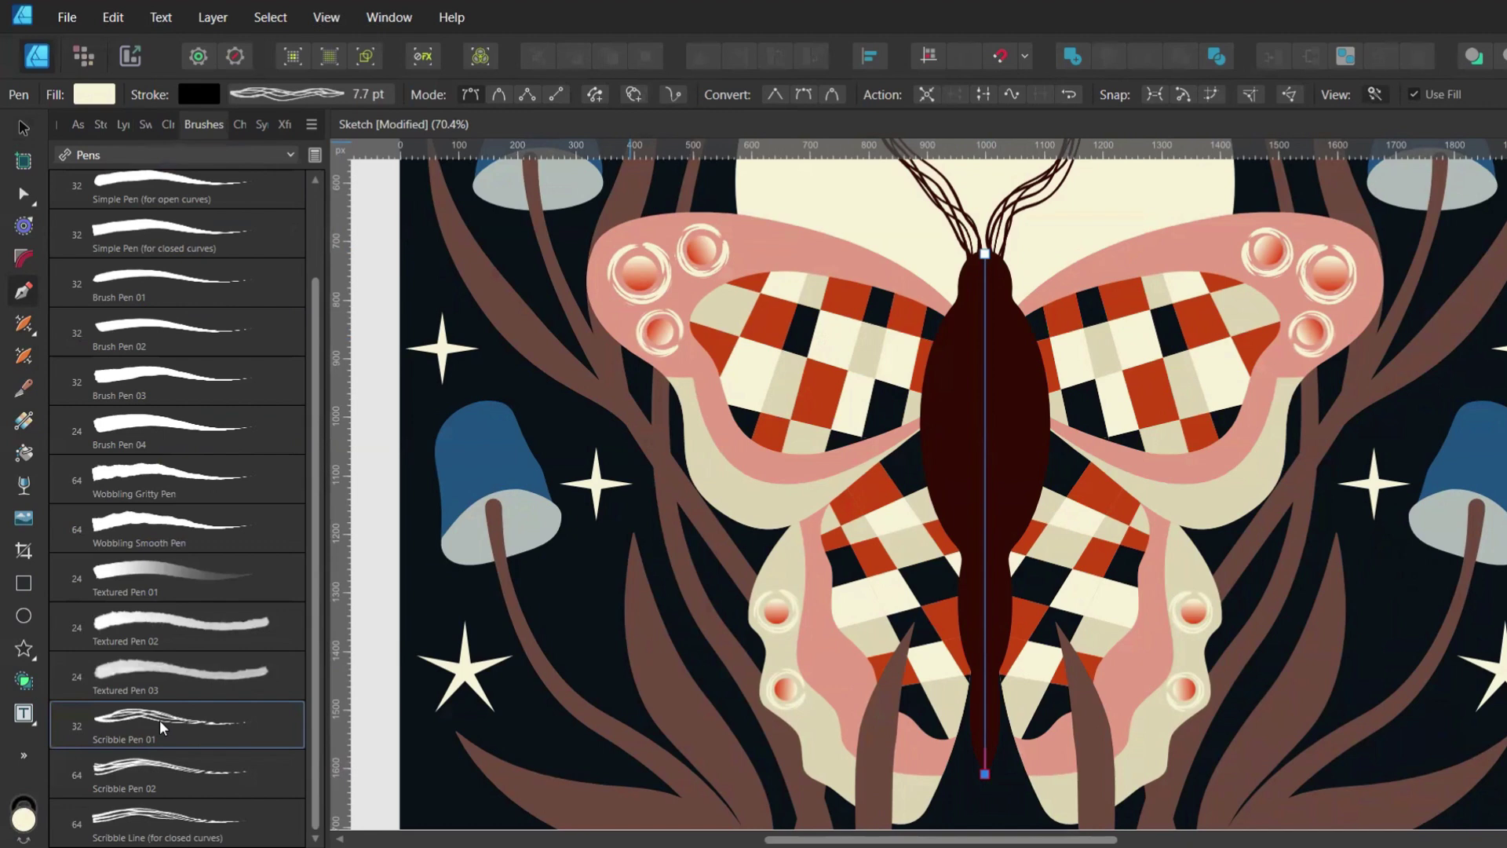
left_click(123, 124)
left_click(168, 124)
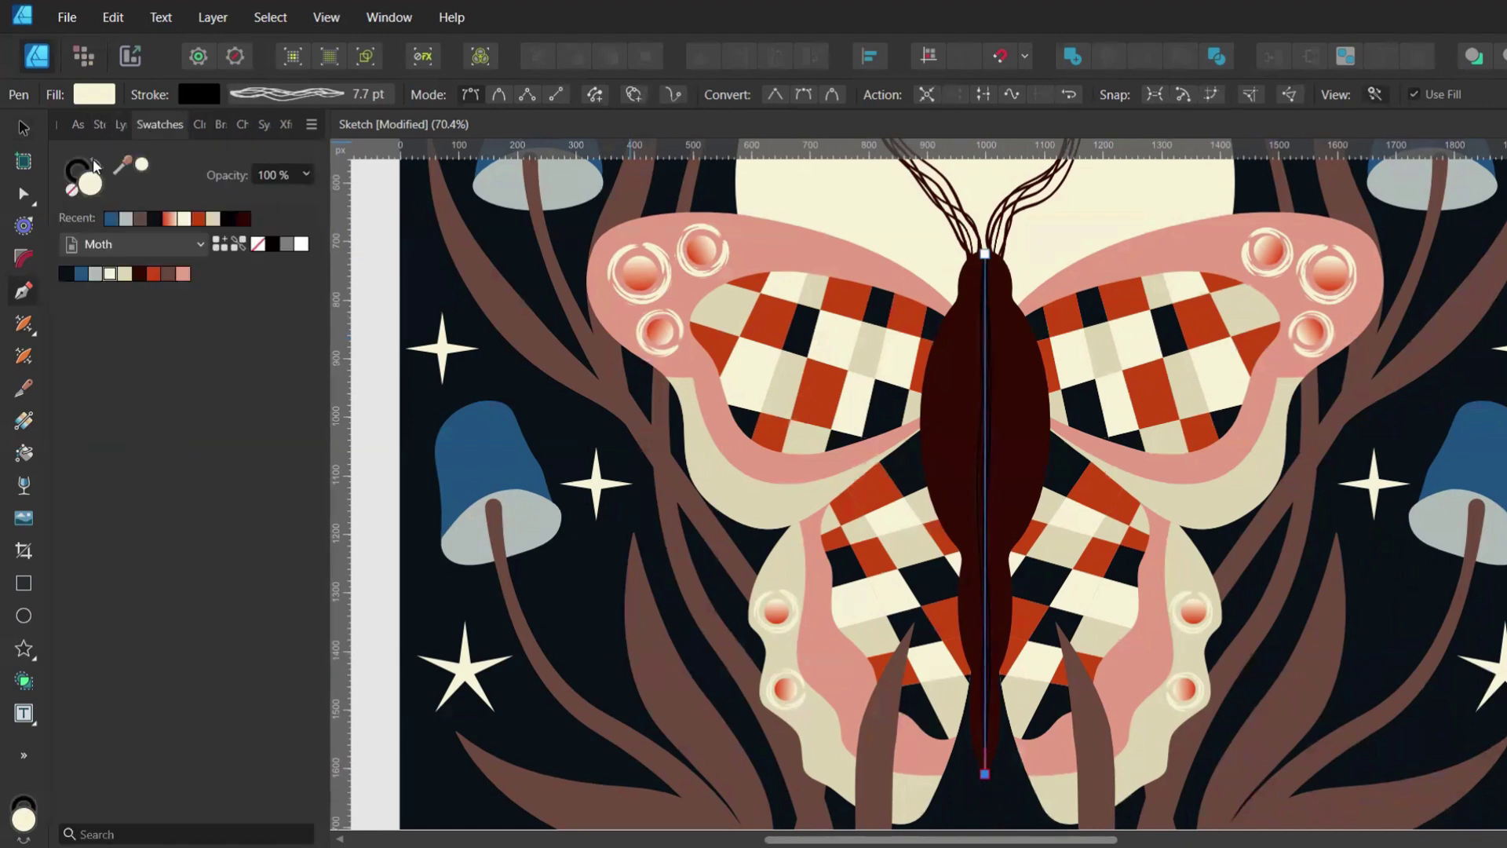
left_click(79, 169)
left_click(119, 124)
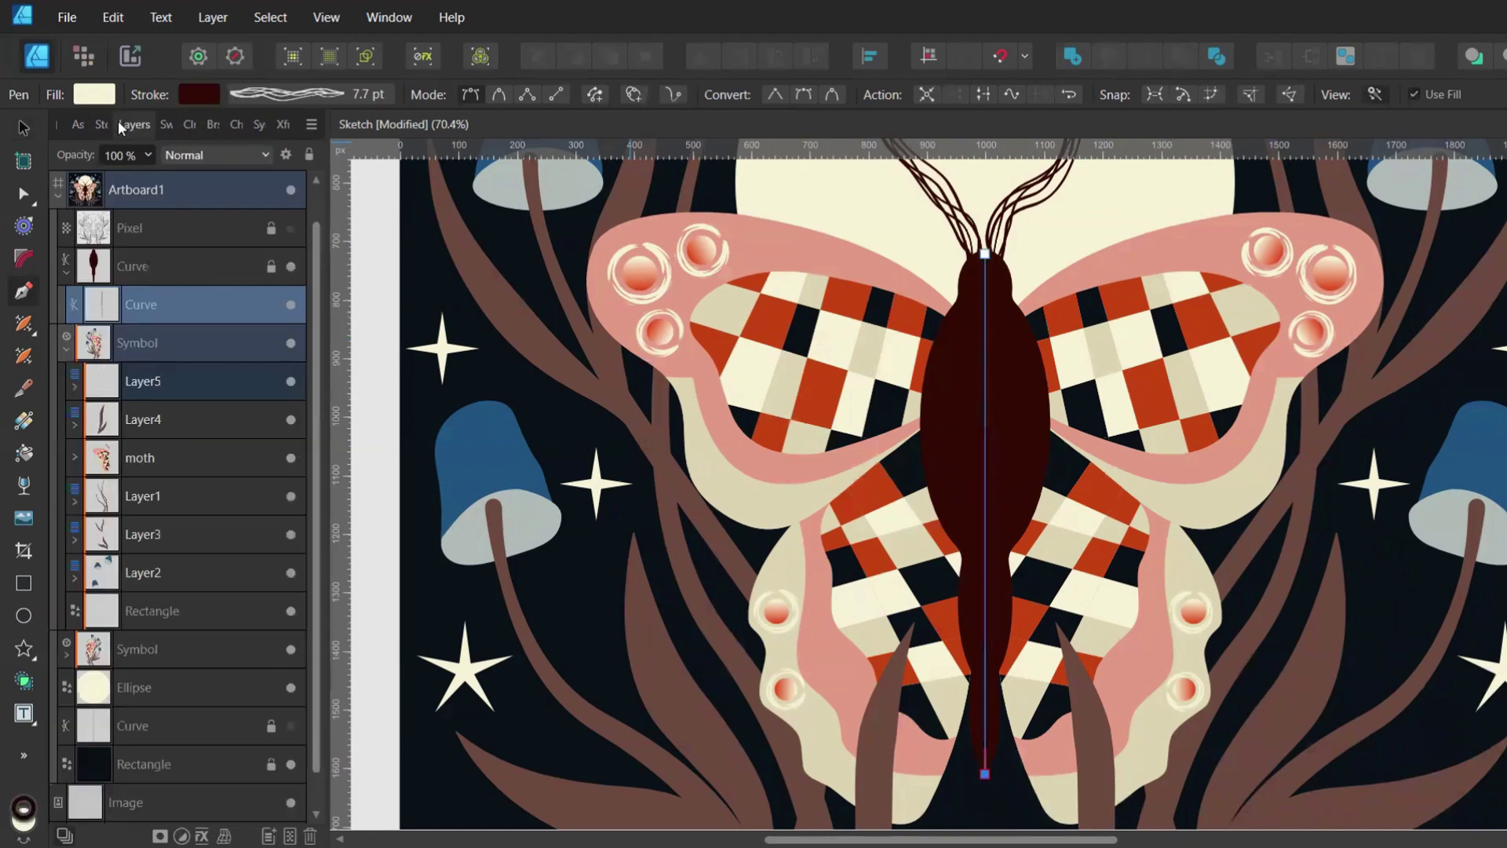
Set the centre line's blend mode to Add and widen its brush stroke to about 18 pt
left_click(198, 155)
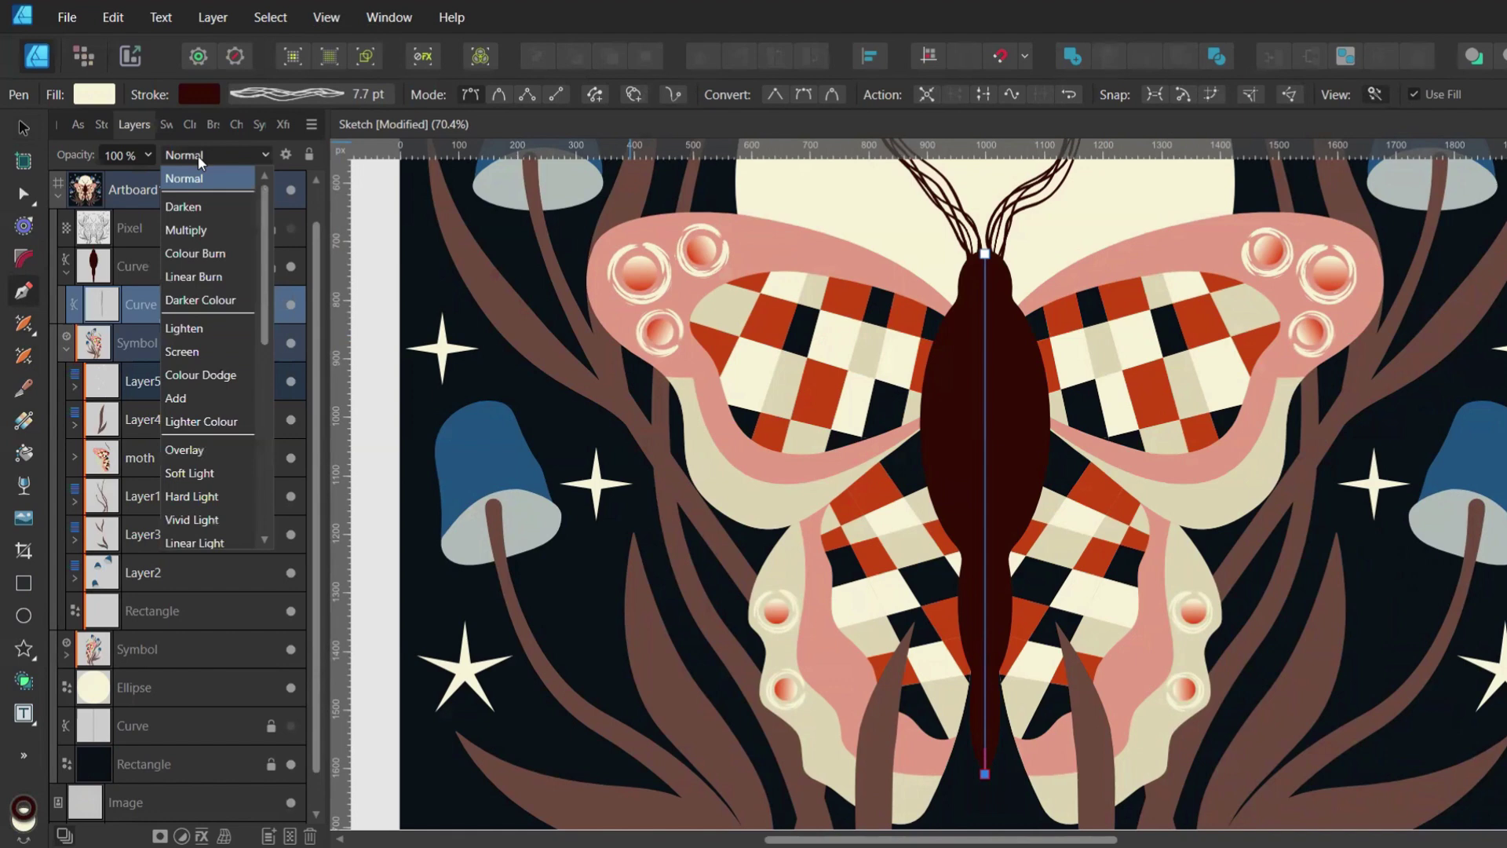
left_click(195, 398)
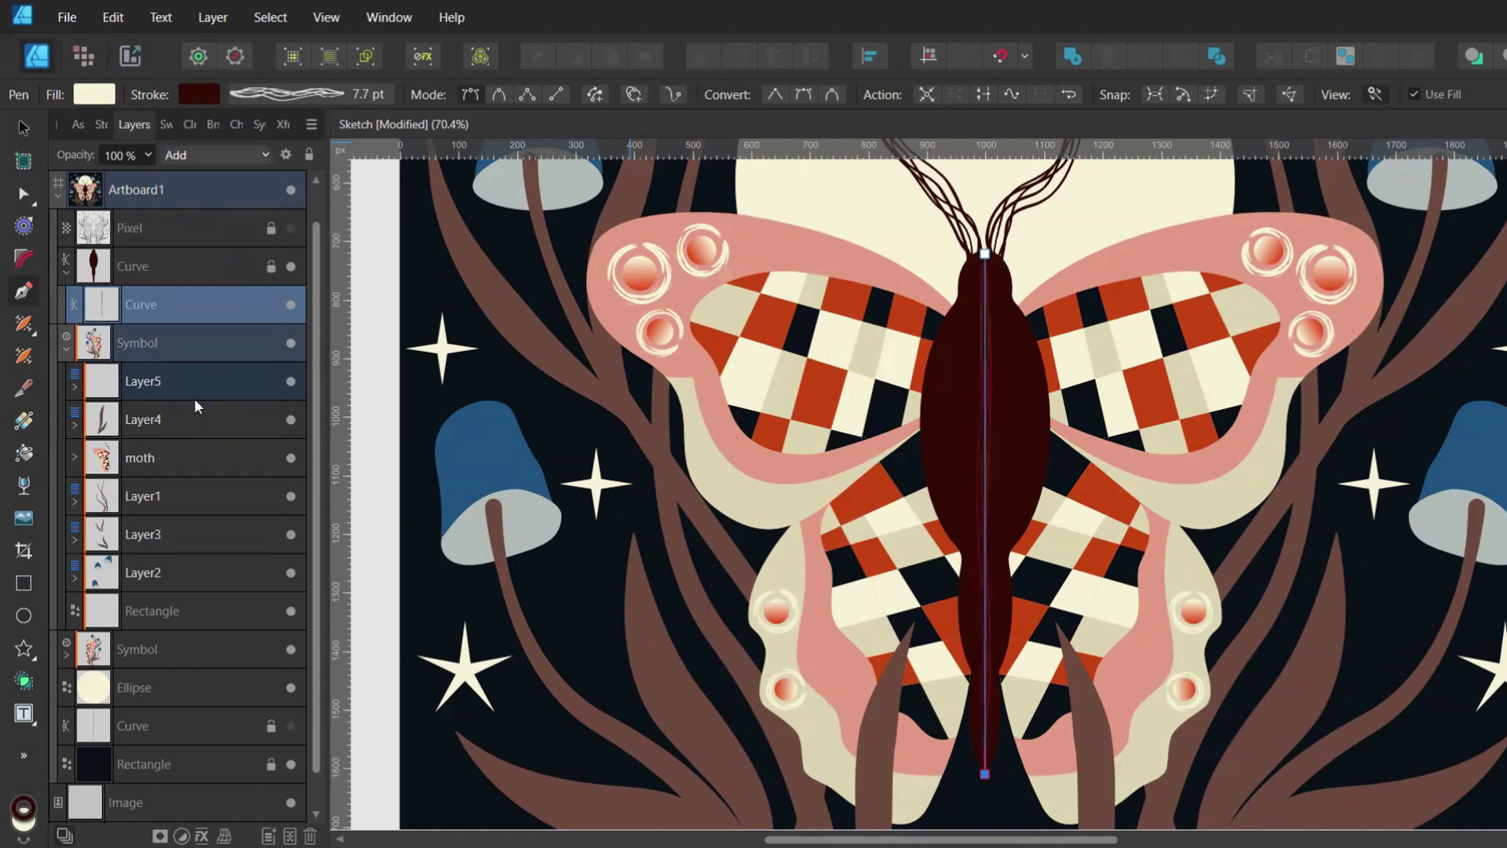
left_click(287, 96)
scroll(429, 165, "up", 4)
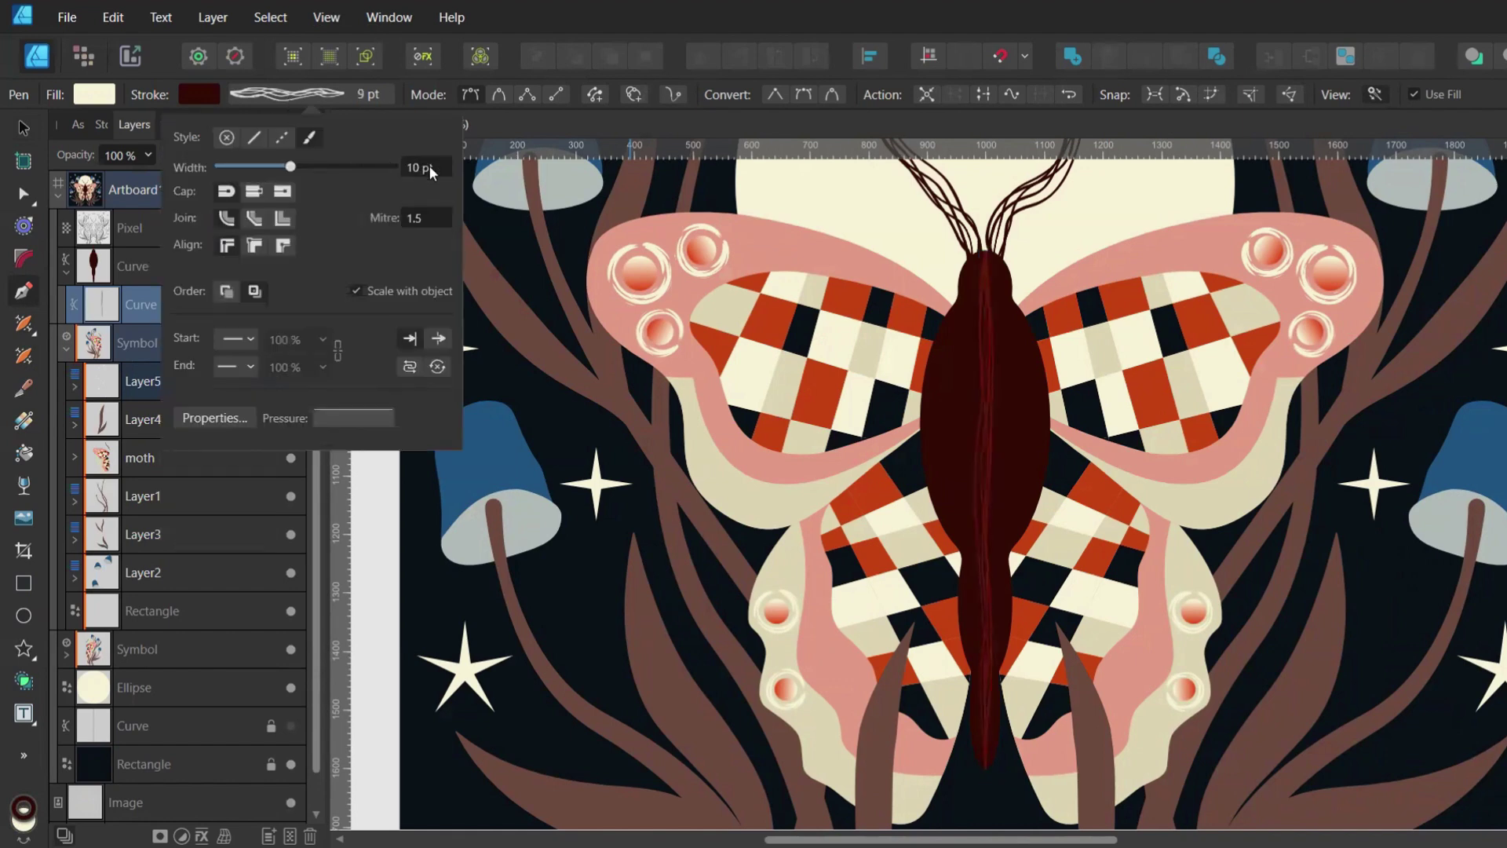
scroll(429, 165, "up", 6)
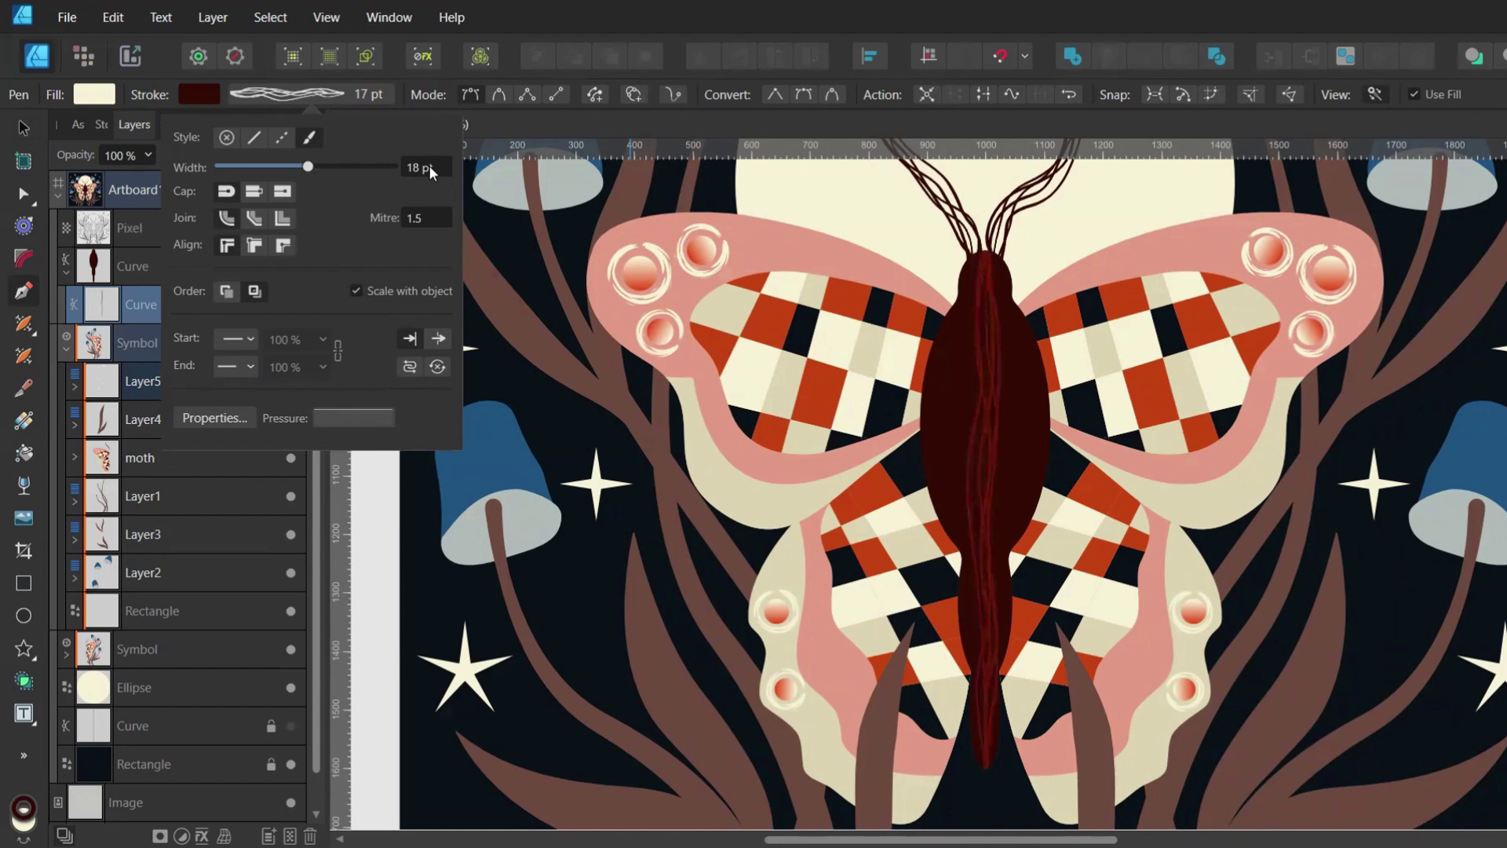
Set the stroke width of the brushed curve on the moth's body to 38 pt
left_click(431, 167)
type("40")
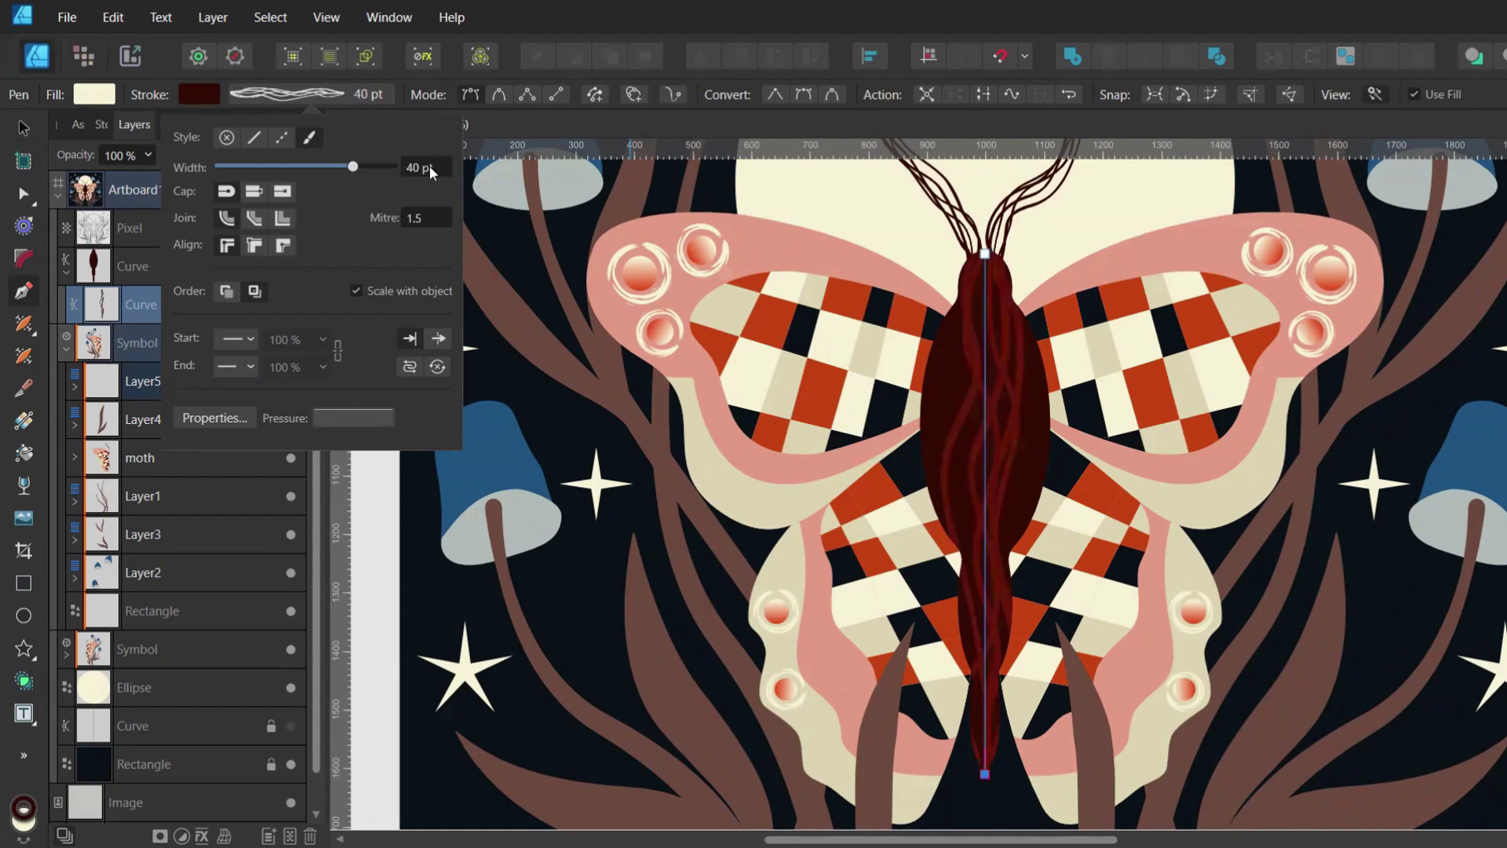
scroll(430, 166, "down", 2)
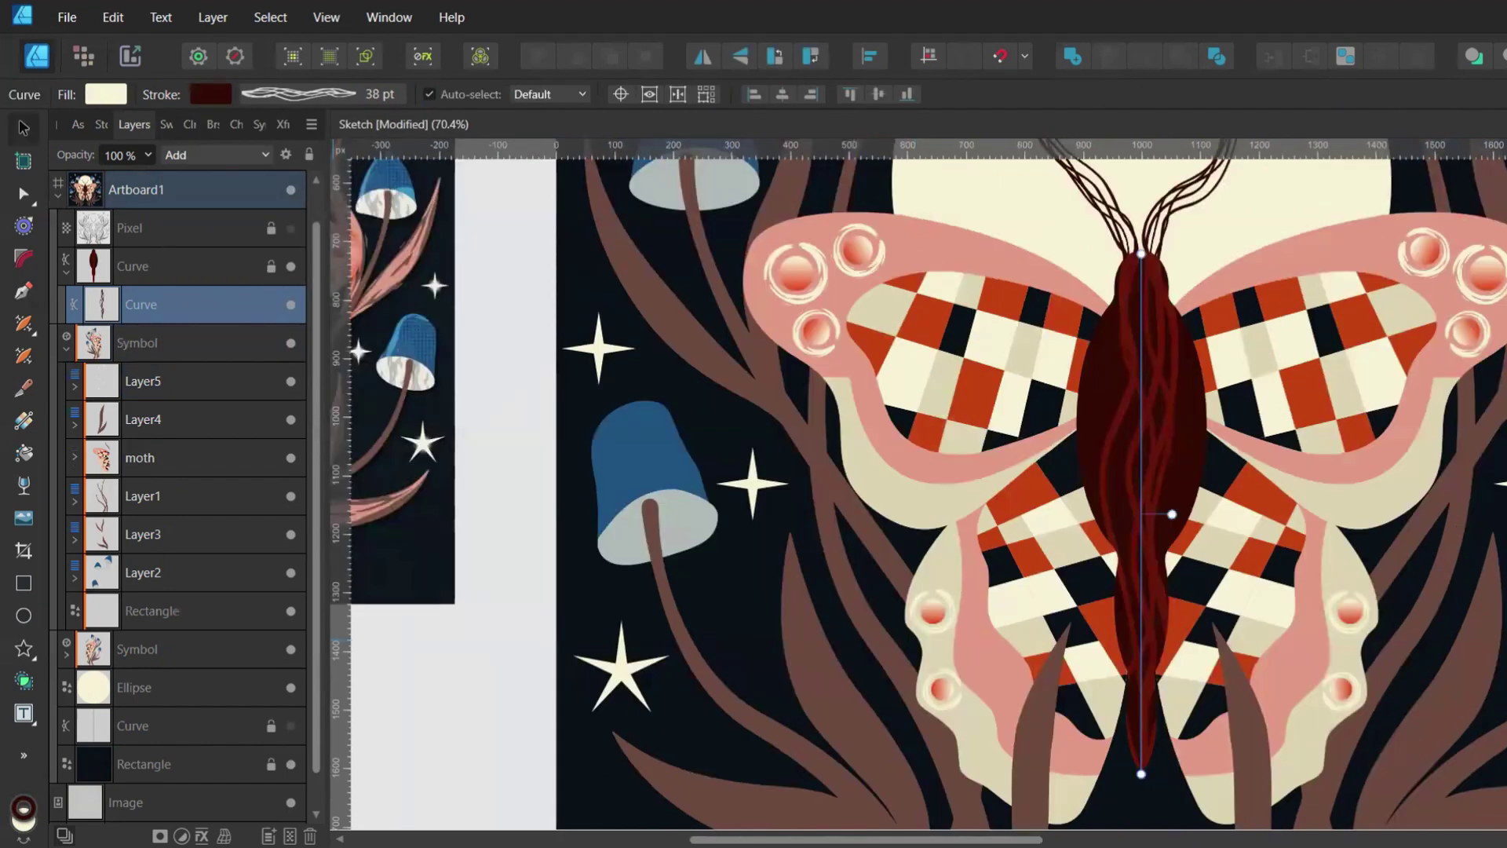
Add an Outer Shadow effect to the body curve, sampling the dark red of the moth's body as its colour
left_click(201, 836)
left_click(91, 507)
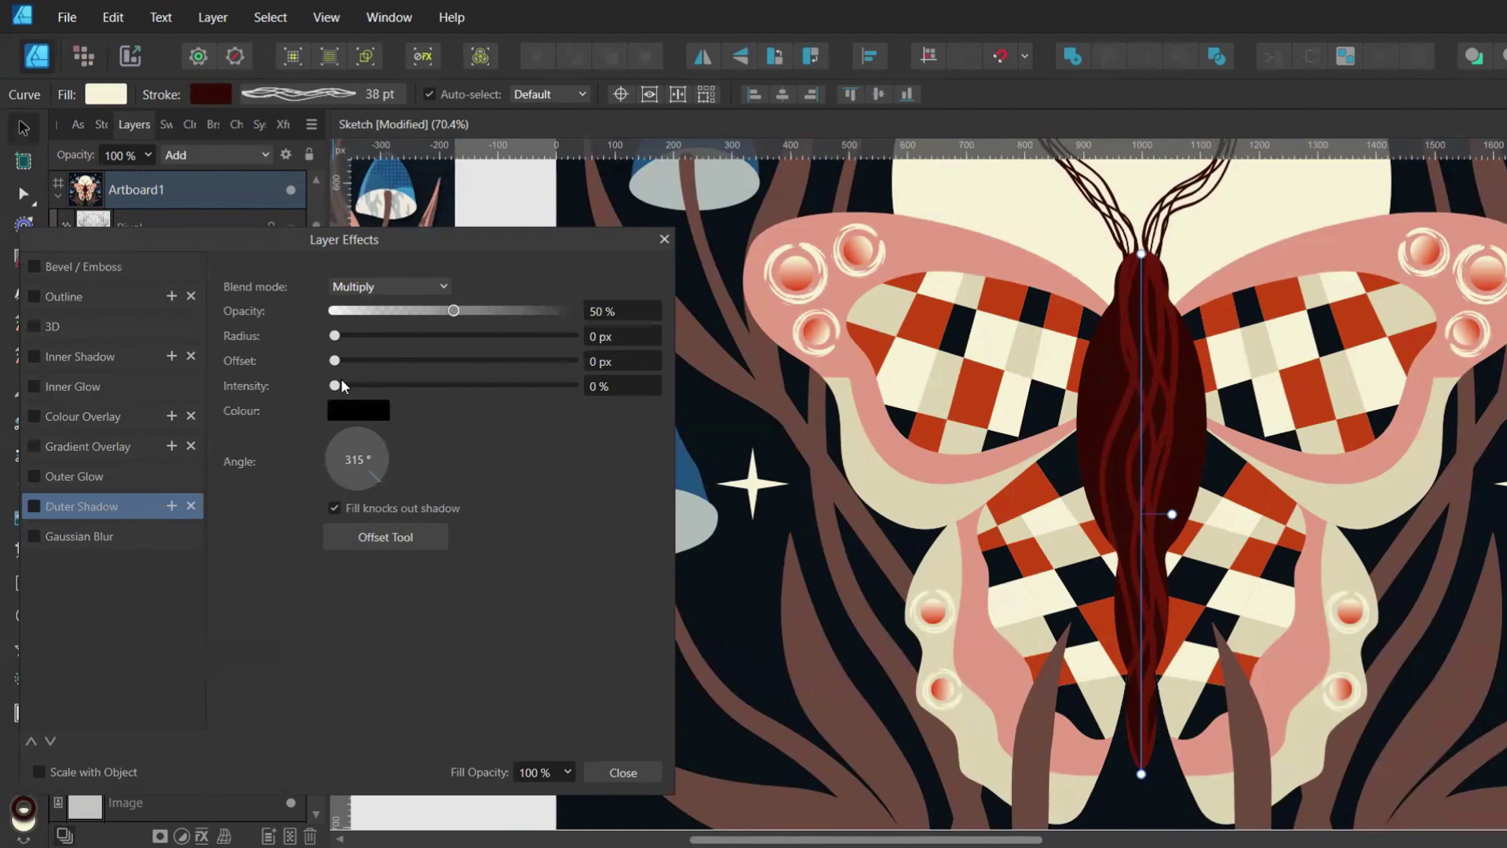
left_click(363, 411)
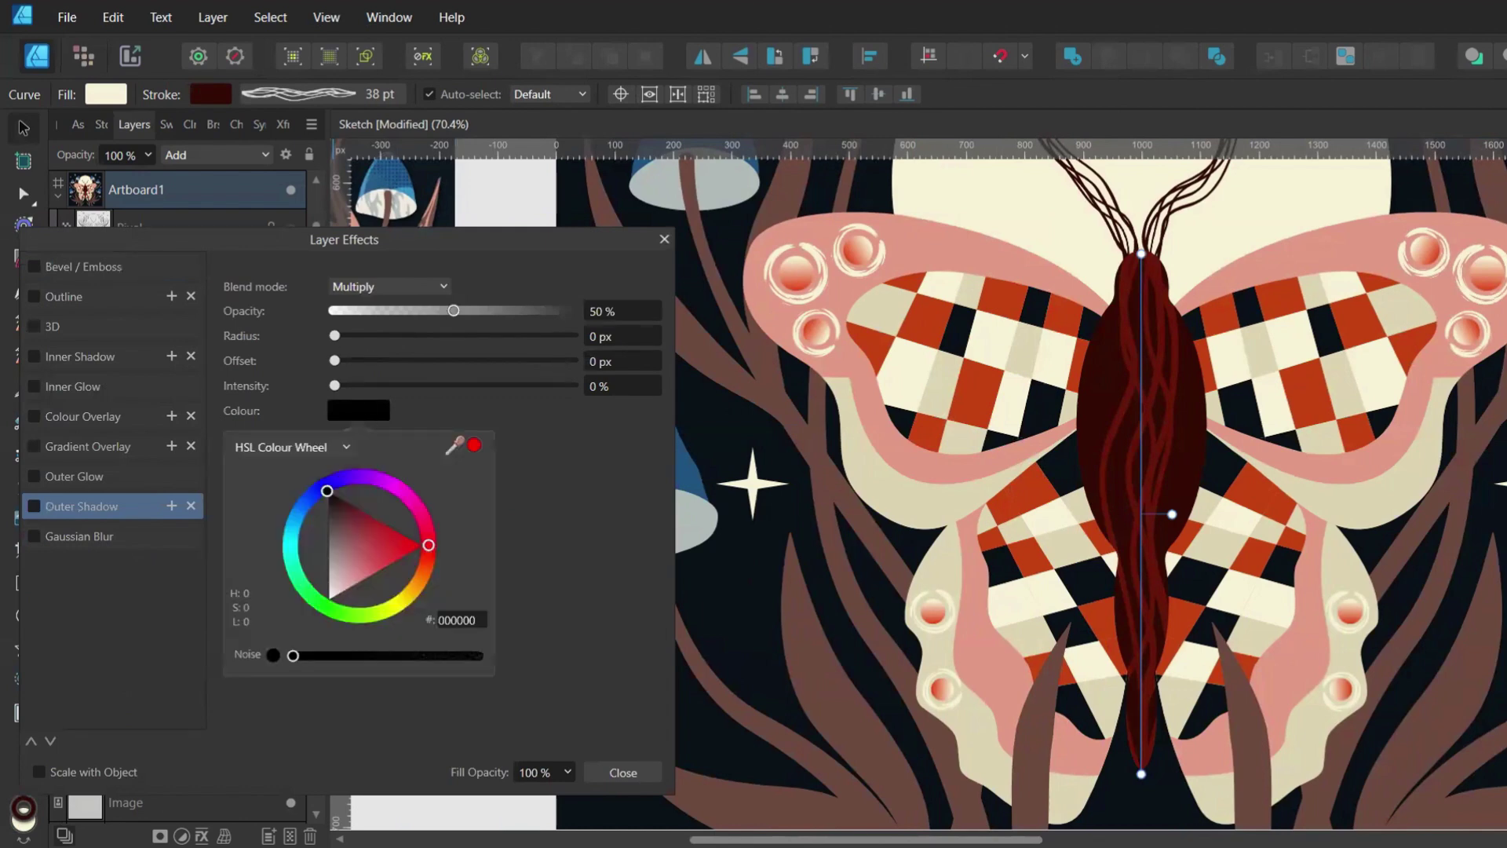
left_click_drag(455, 445, 1099, 408)
left_click(474, 444)
Set the outer shadow colour's HSL saturation to 7 and lightness to 50, with a 20.7 px offset and 73% opacity
left_click(280, 453)
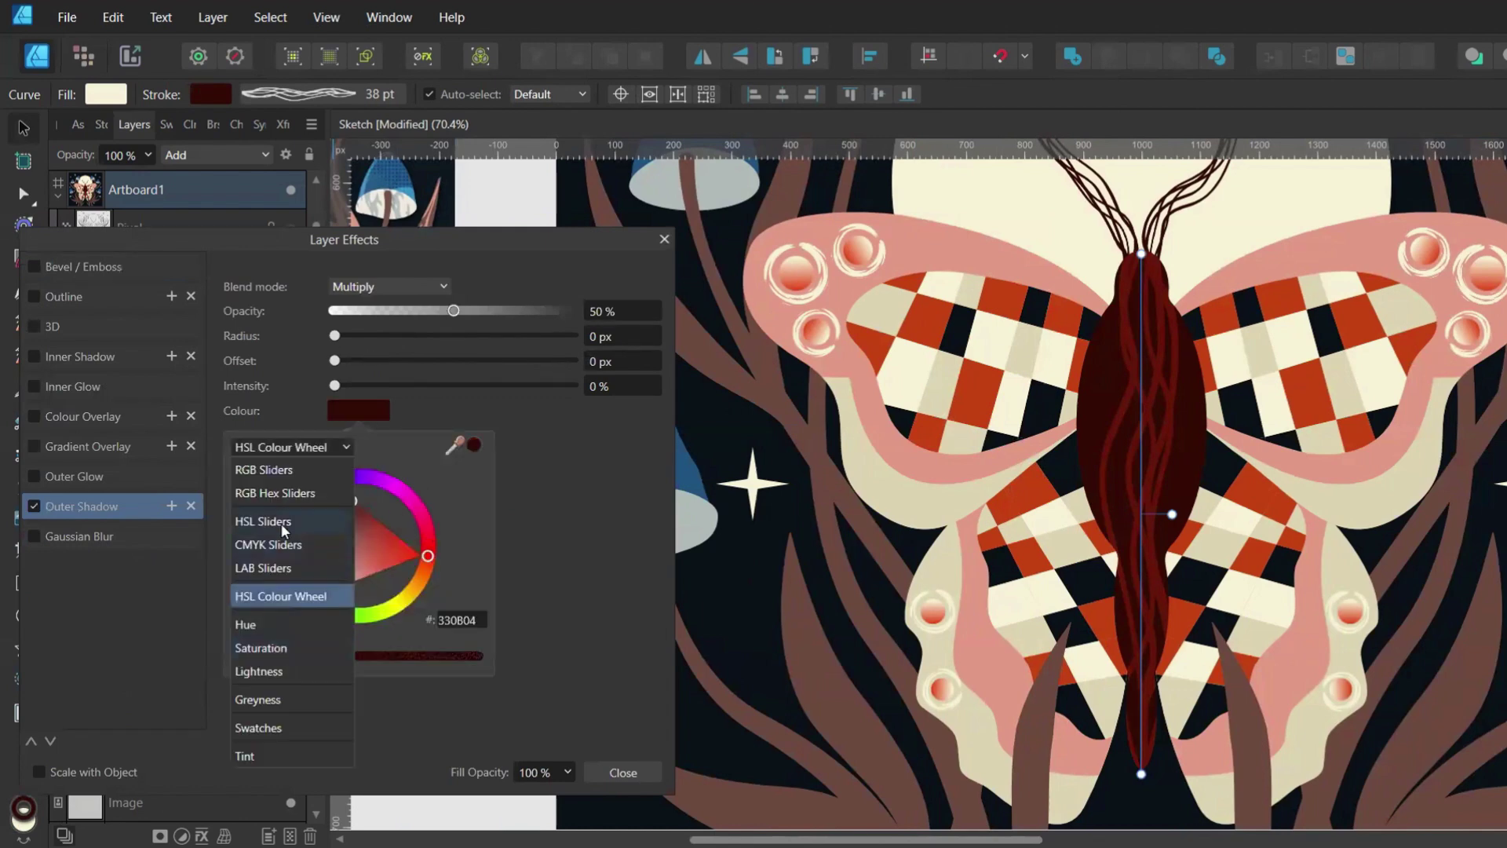
left_click(281, 523)
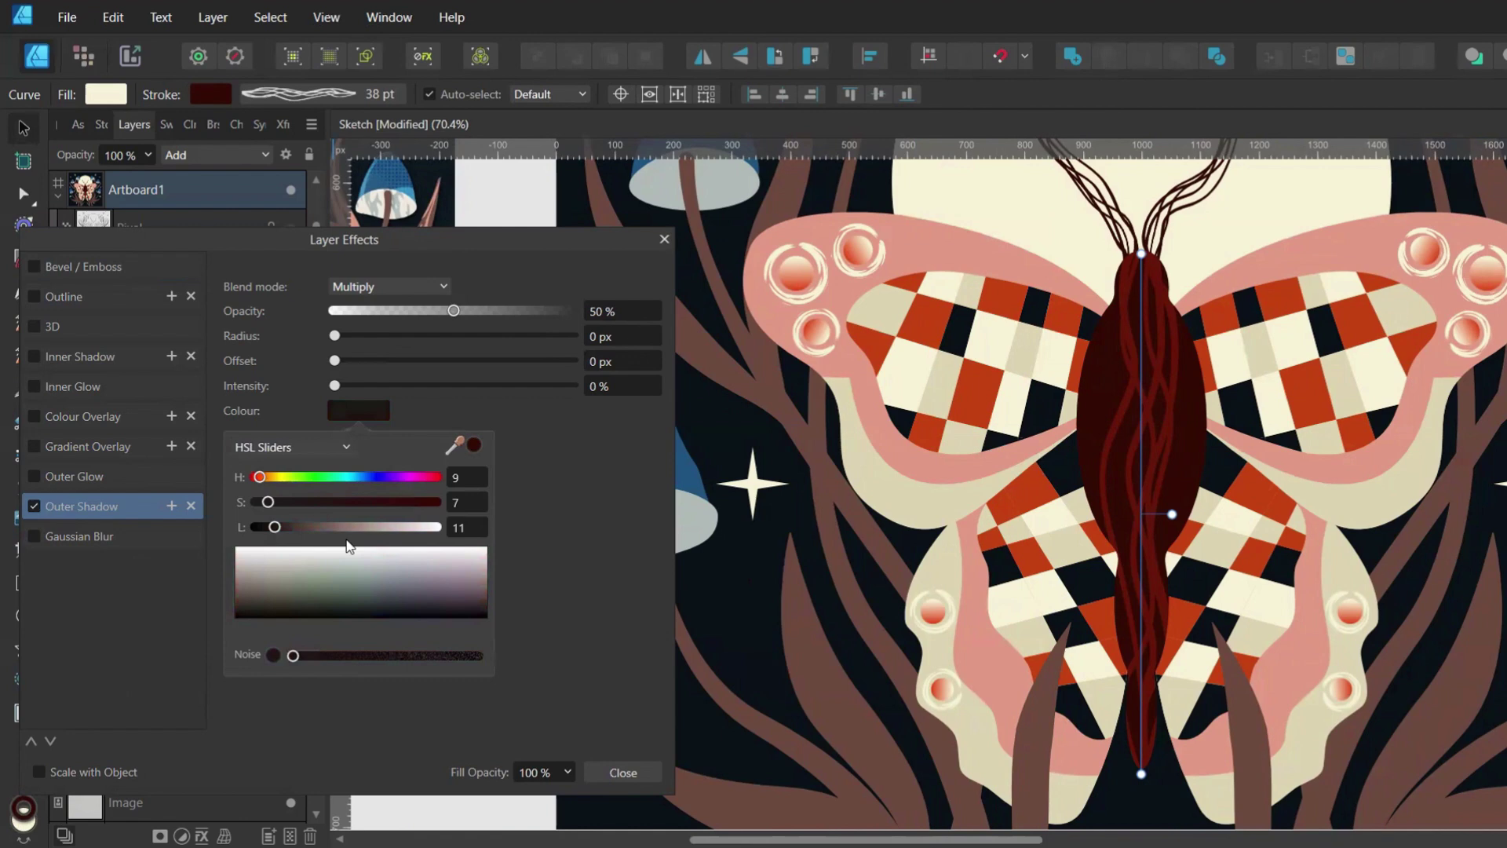
left_click(465, 533)
type("50")
left_click(504, 492)
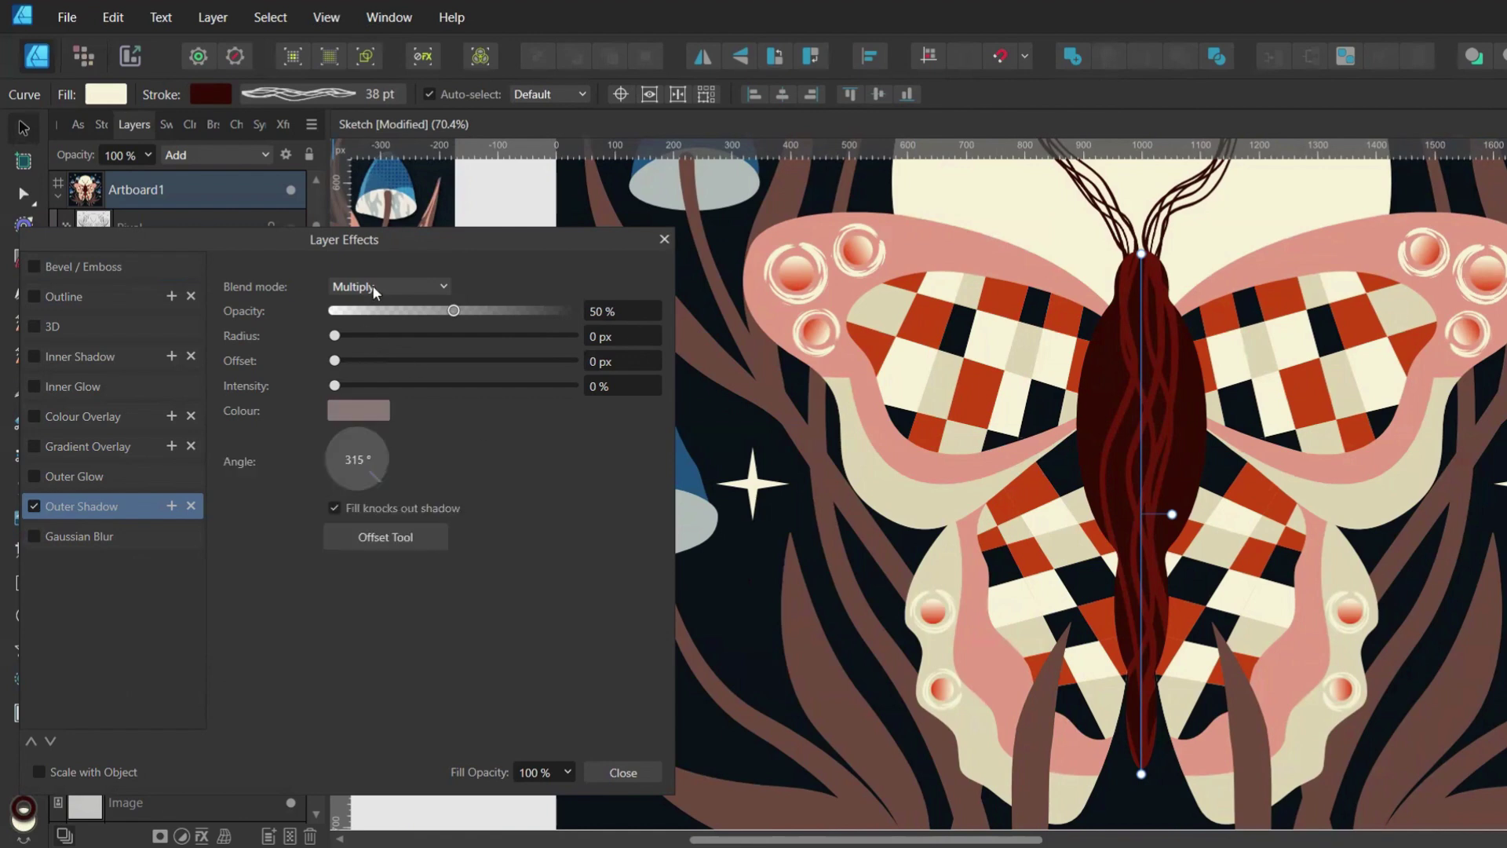
left_click_drag(335, 361, 465, 361)
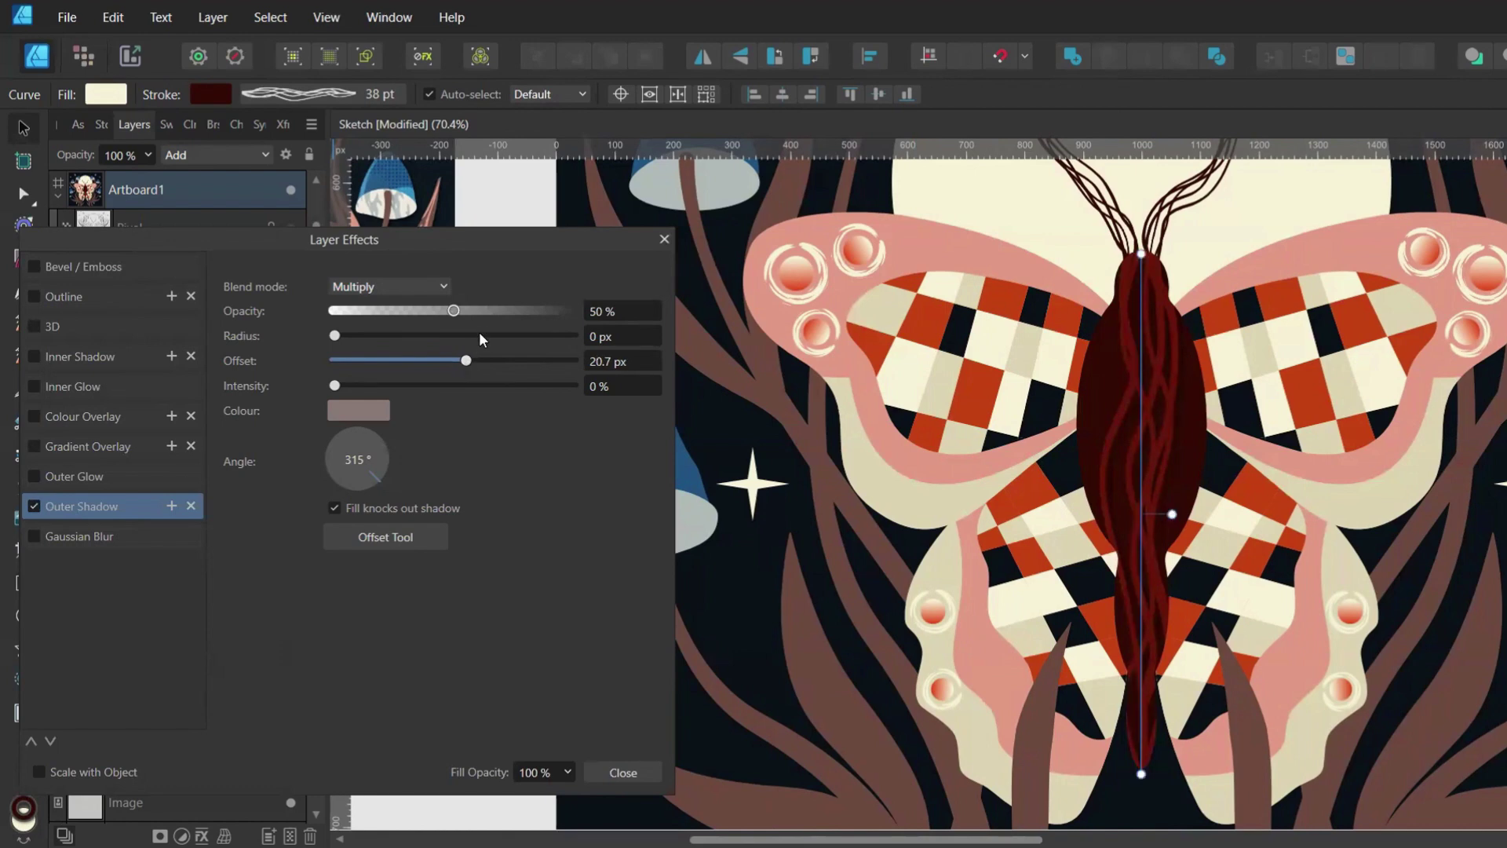
left_click_drag(450, 314, 507, 309)
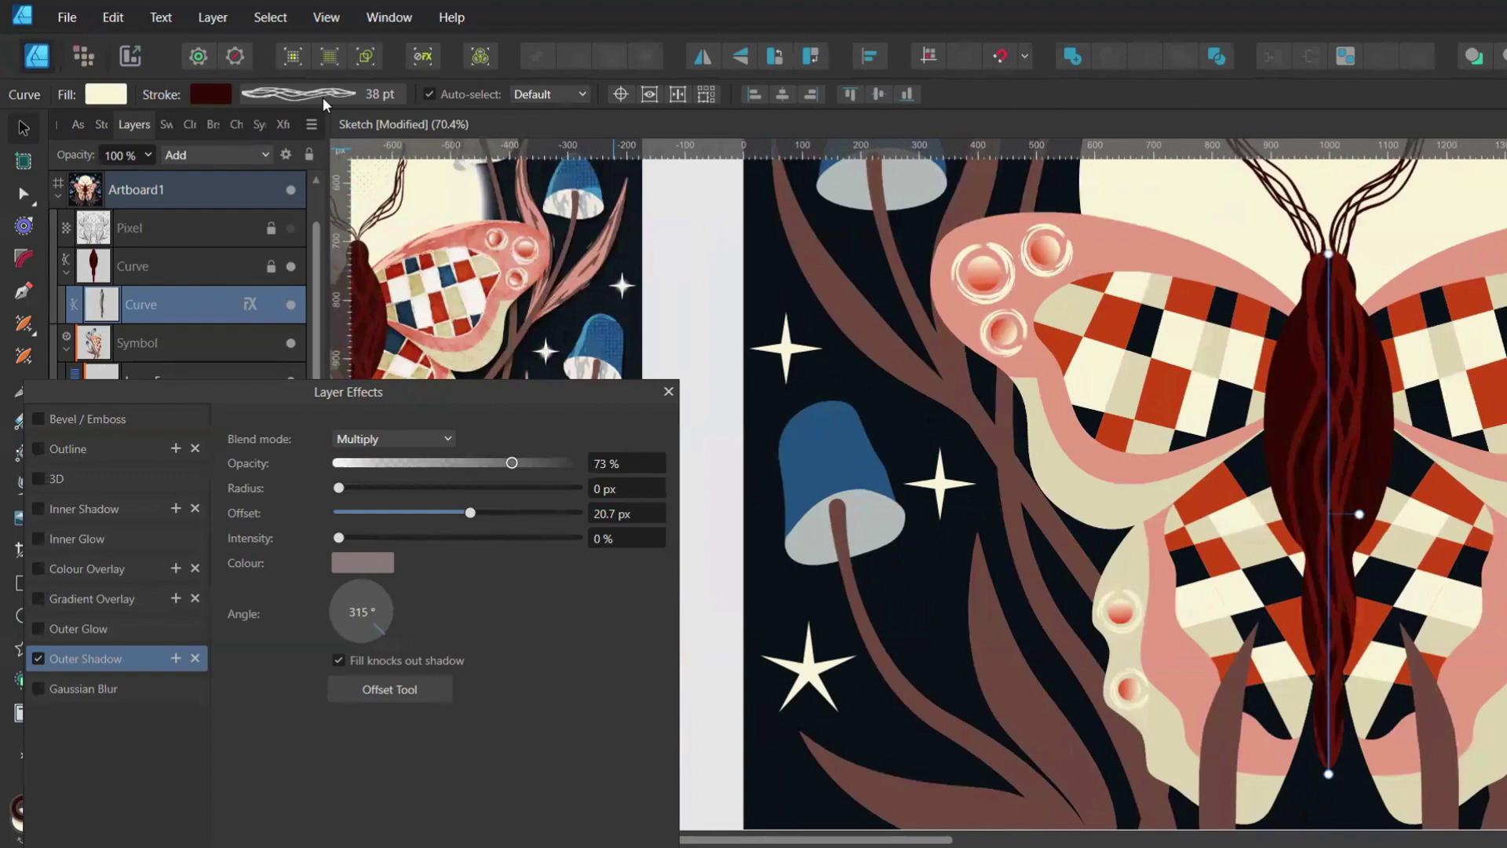
Widen the body curve's stroke to 61.1 pt, reduce its layer opacity to 72%, and close the layer effects
left_click(323, 97)
left_click_drag(361, 167, 388, 166)
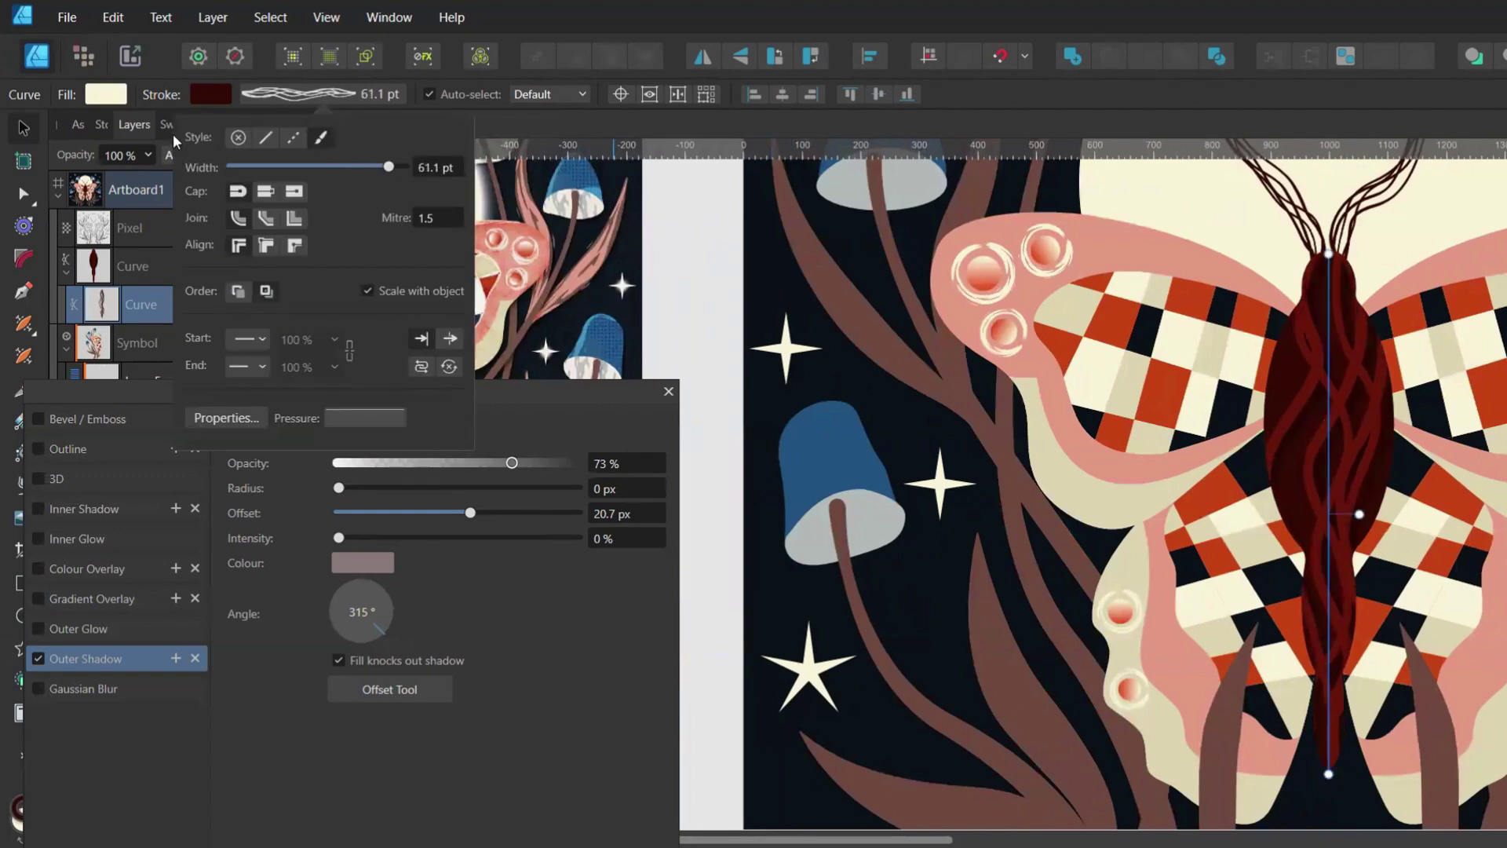
left_click(148, 155)
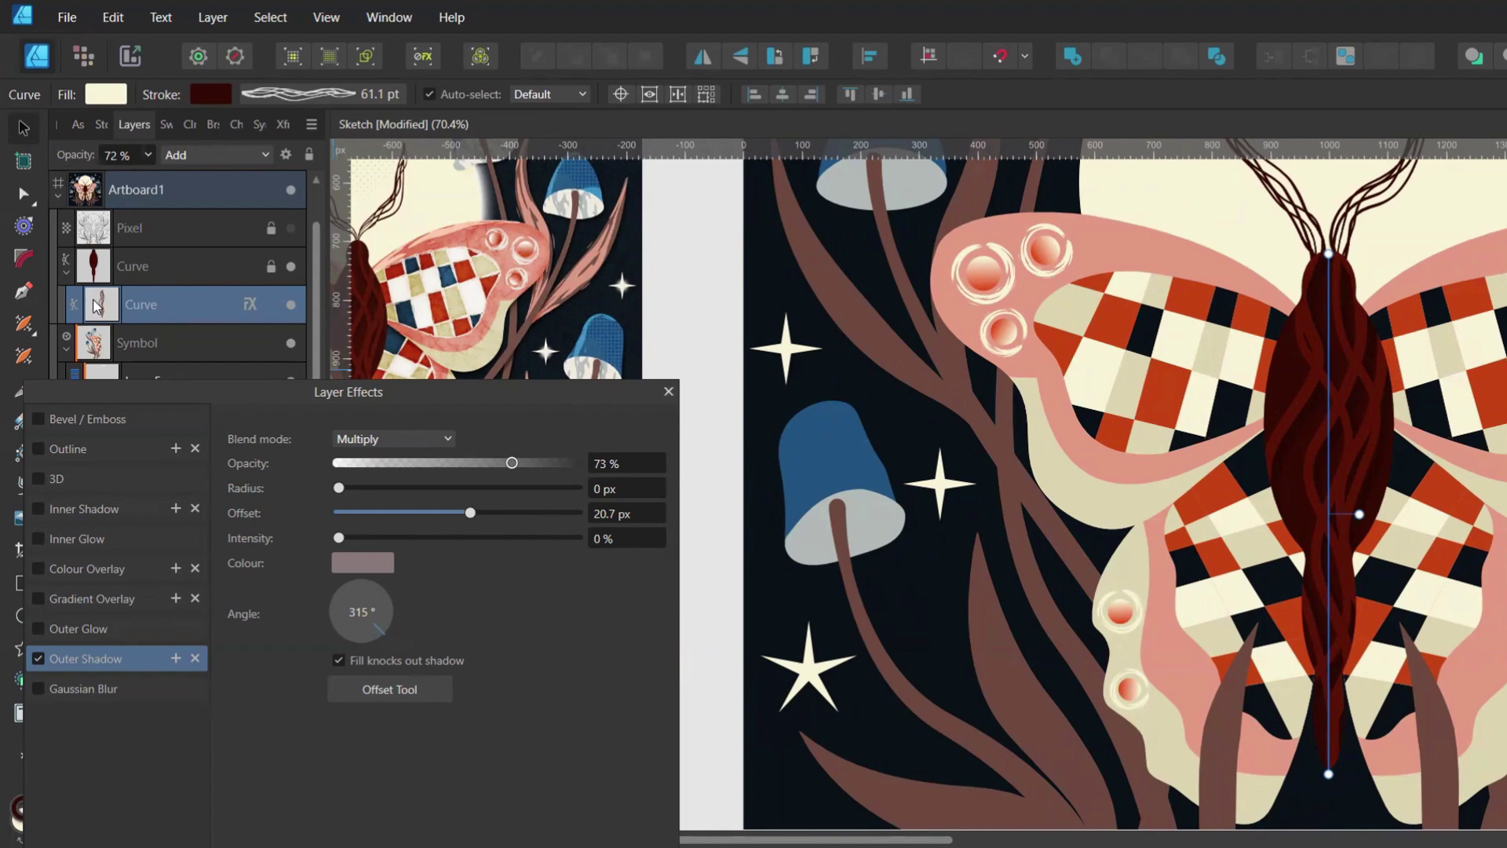
left_click(669, 387)
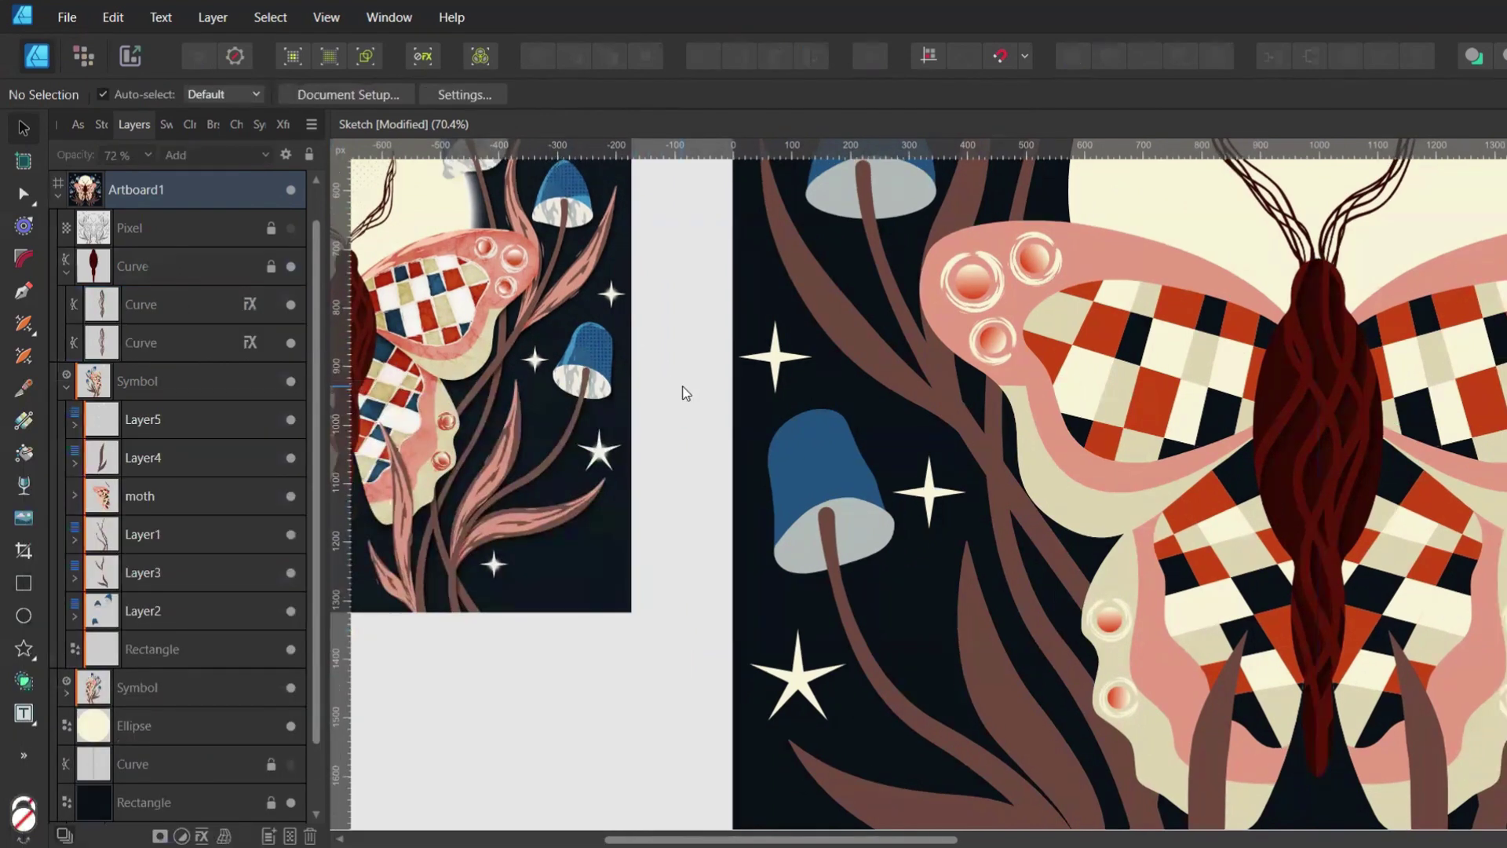
Duplicate the four checker colour groups nested inside the moth's top wing
left_click(110, 496)
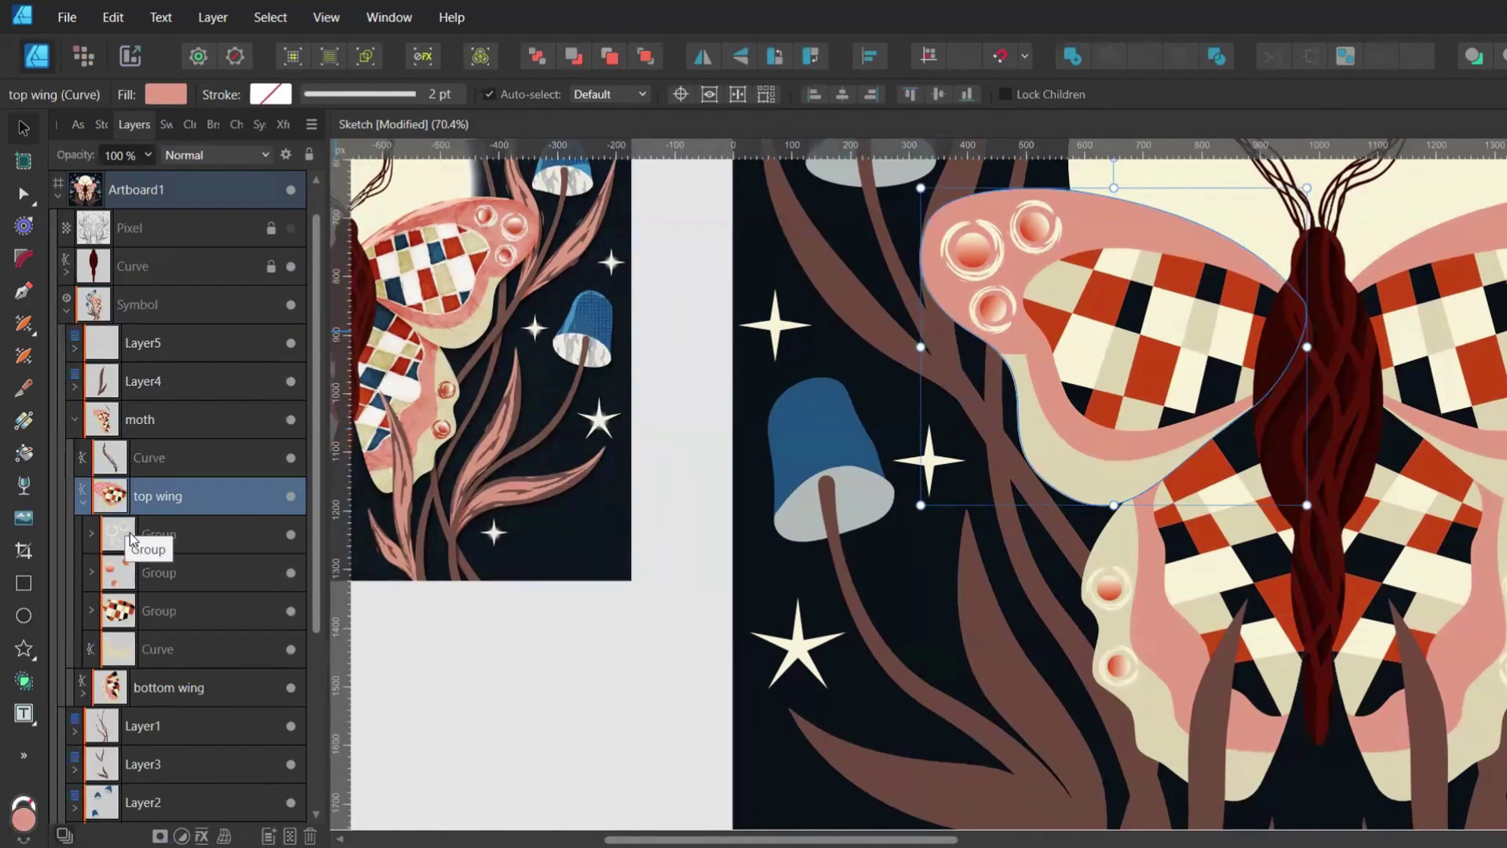
left_click(91, 612)
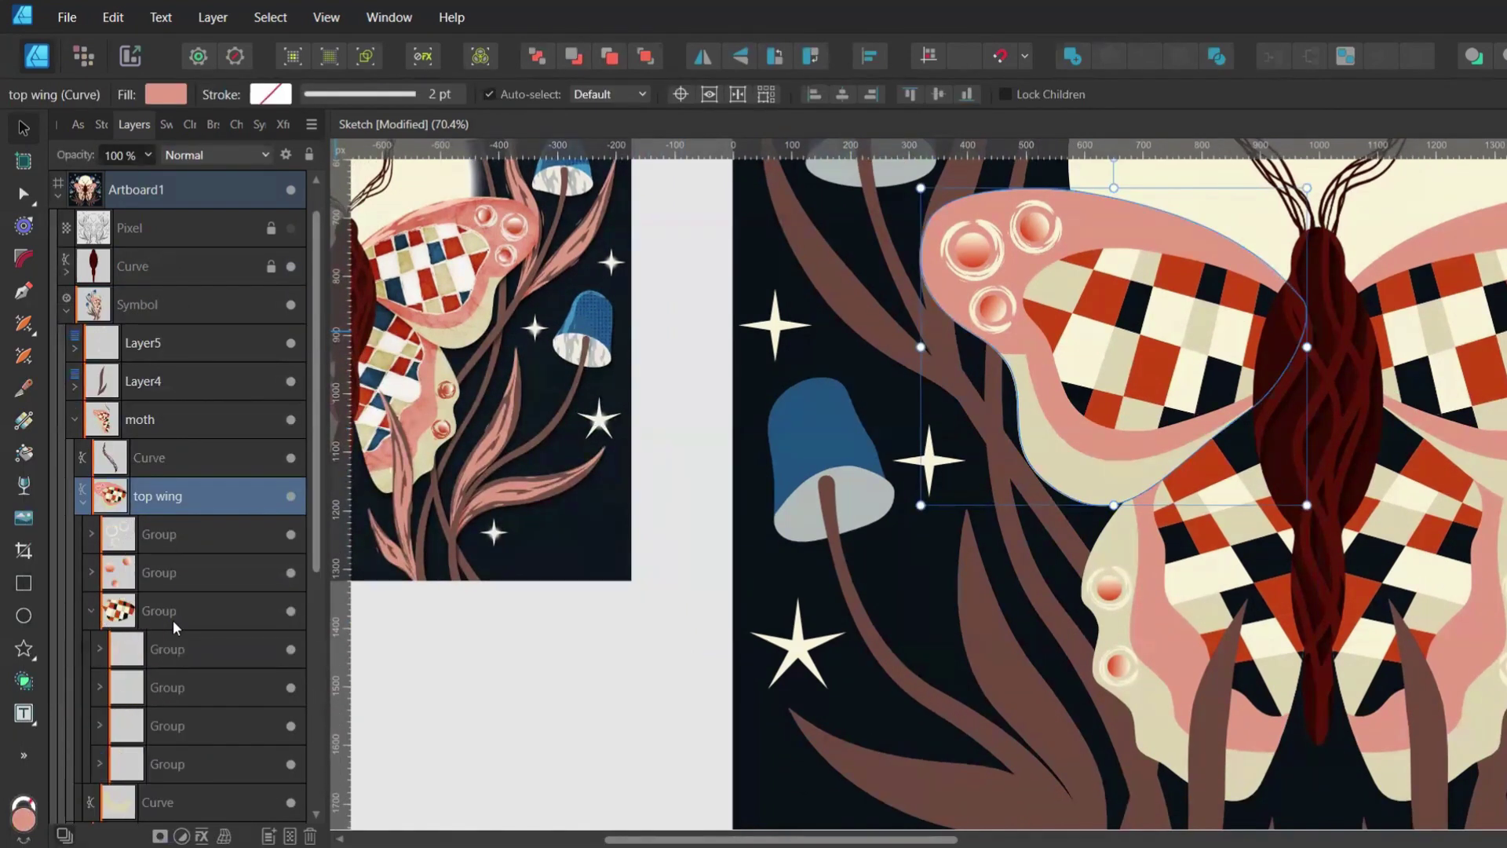
left_click(163, 648)
left_click(159, 763, "shift")
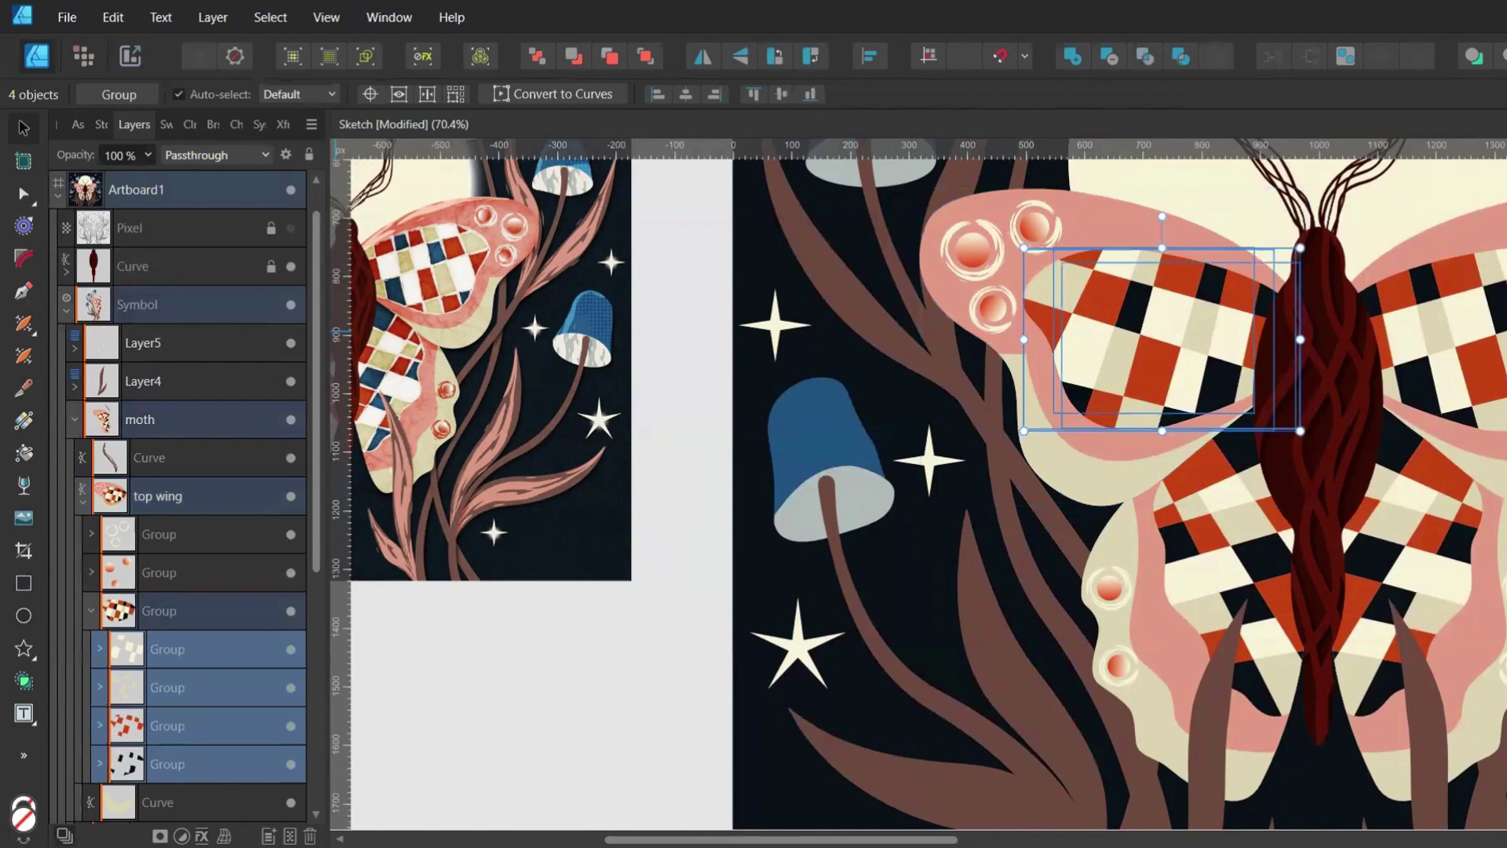
key("ctrl+j")
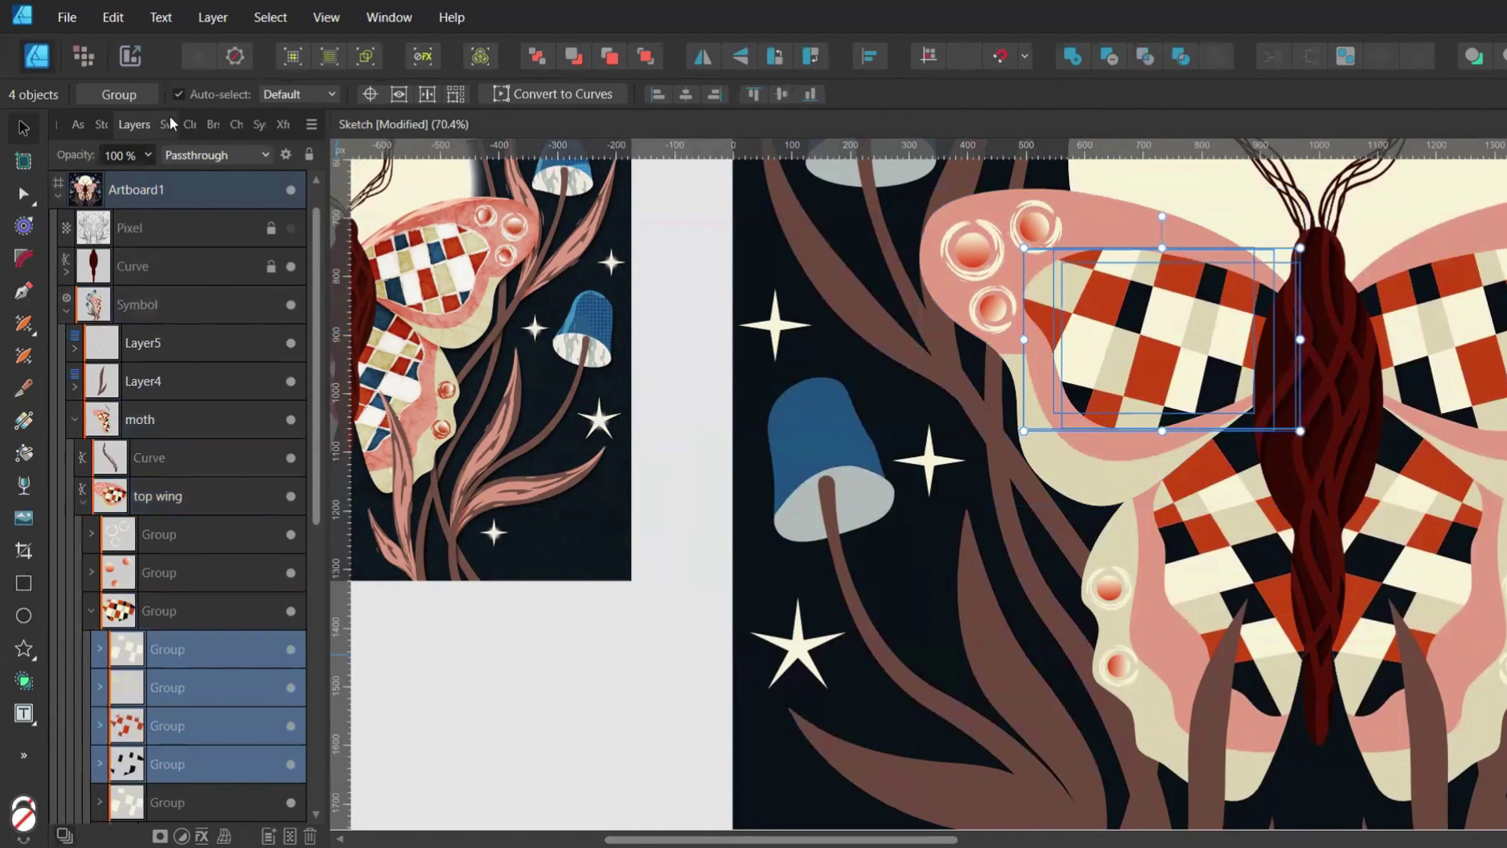
Outline the duplicated checker shapes with a dark red Creative Ink 02 brush stroke and no fill
left_click(168, 124)
left_click(78, 168)
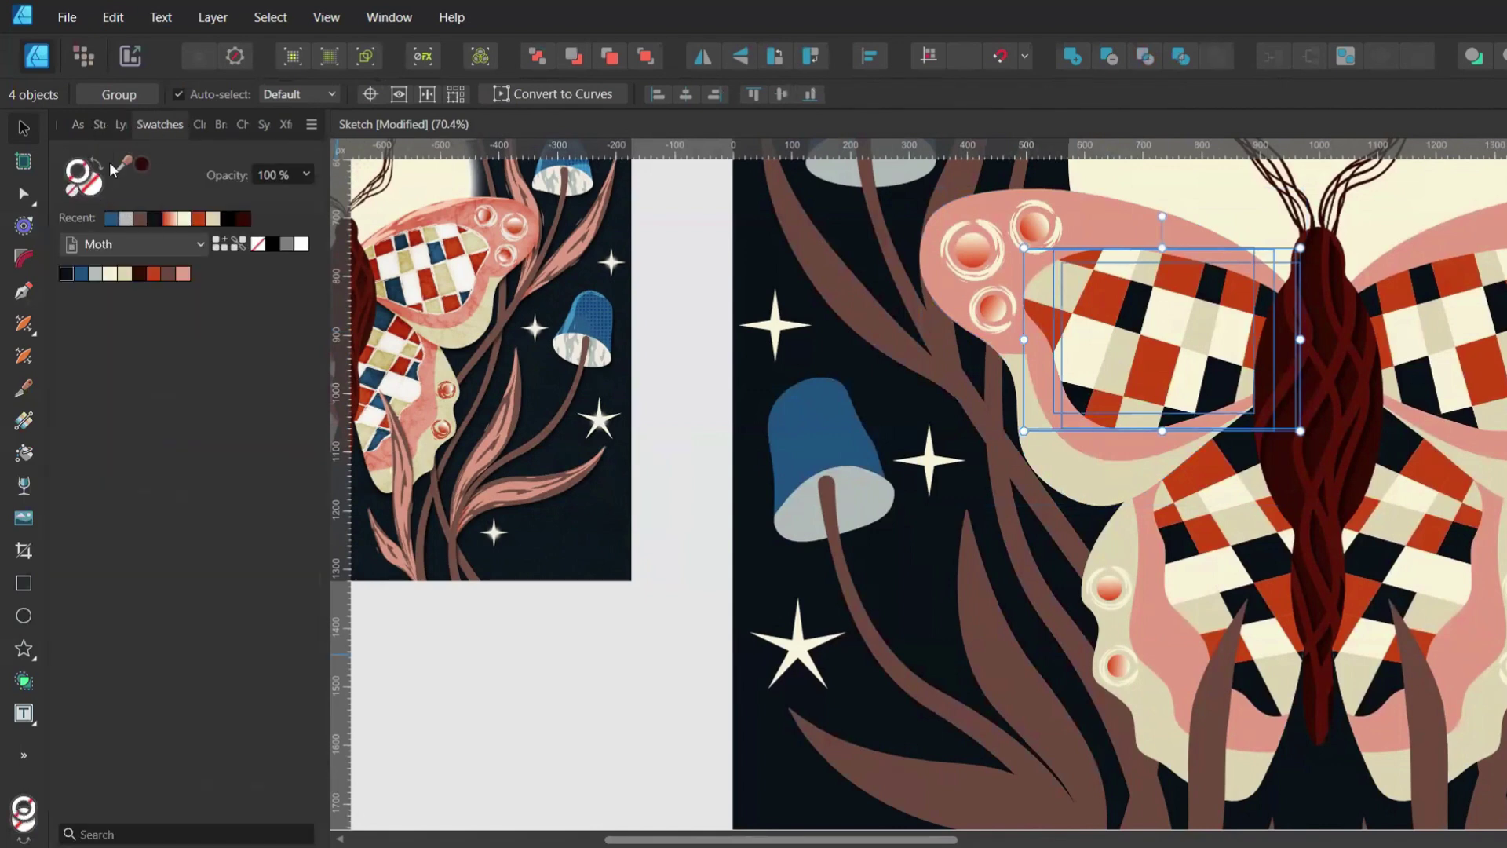
left_click(140, 163)
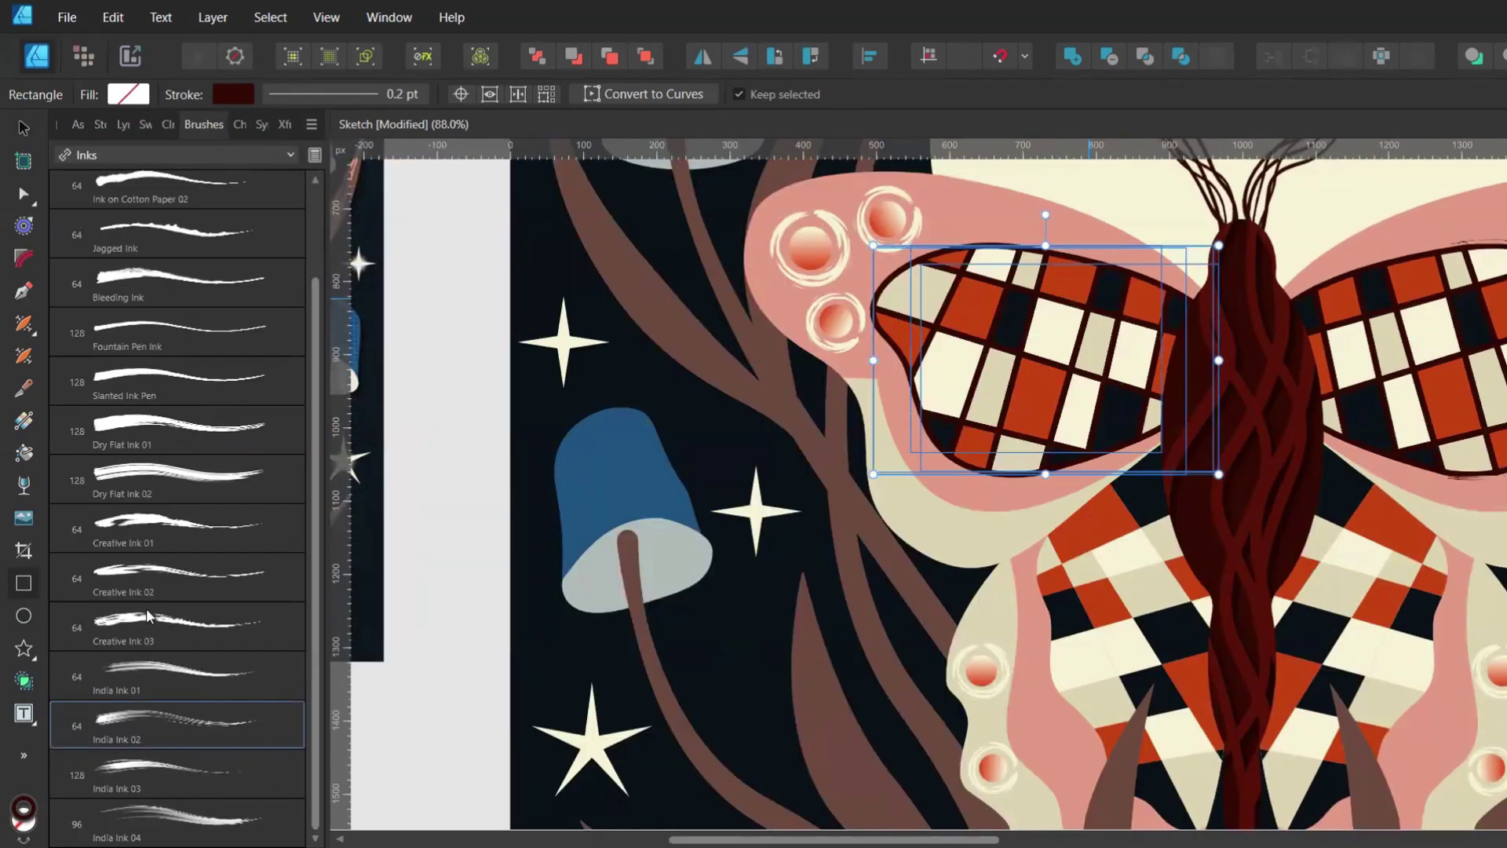
left_click(145, 562)
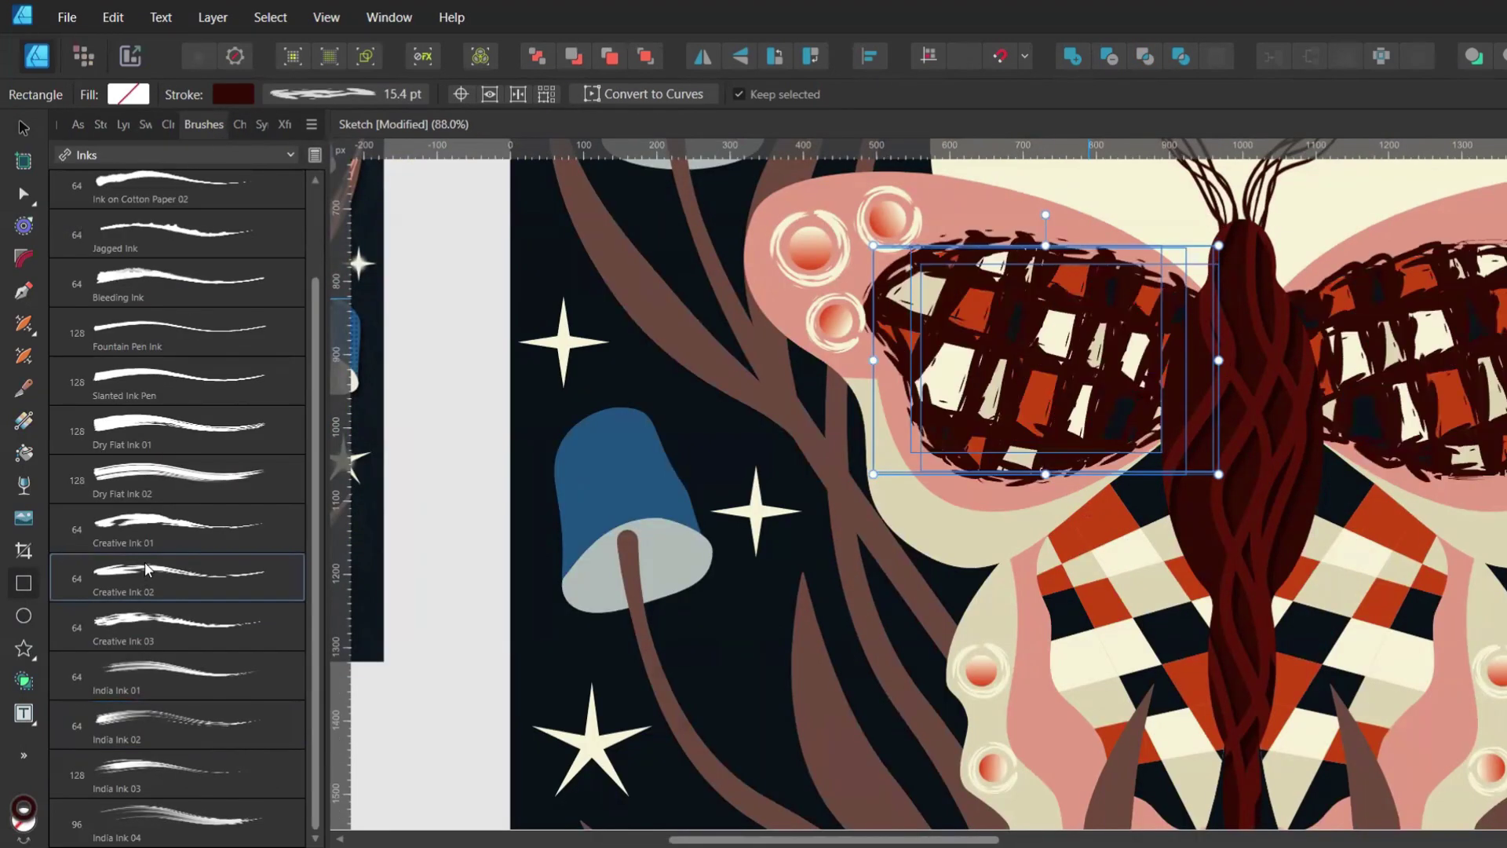
Set the stroke width of the inked checker outlines to 5 pt and deselect them
left_click(342, 90)
left_click(451, 166)
type("3")
key("Return")
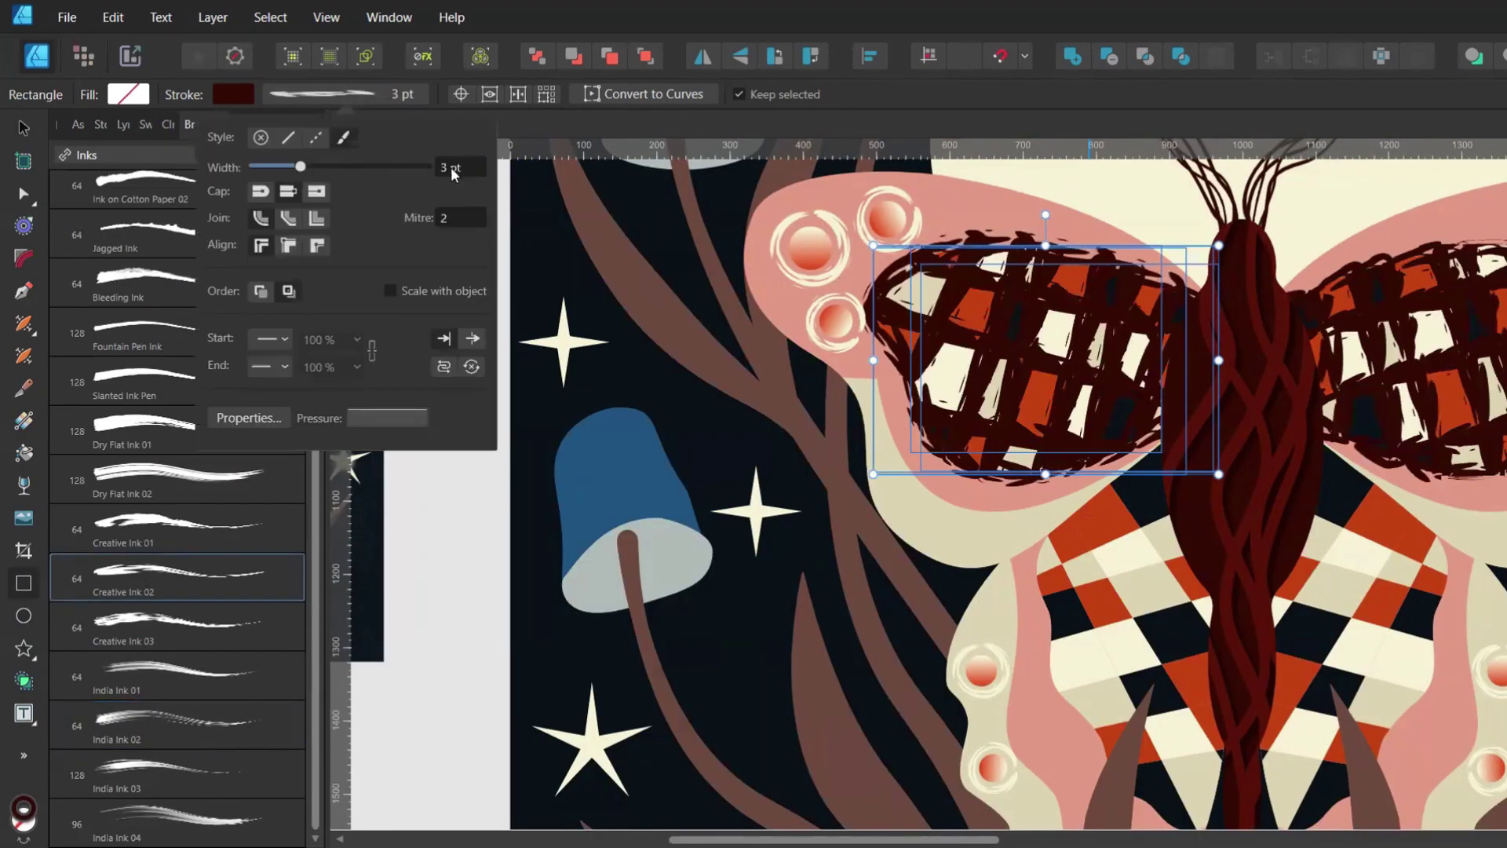
left_click(451, 167)
type("5")
key("Return")
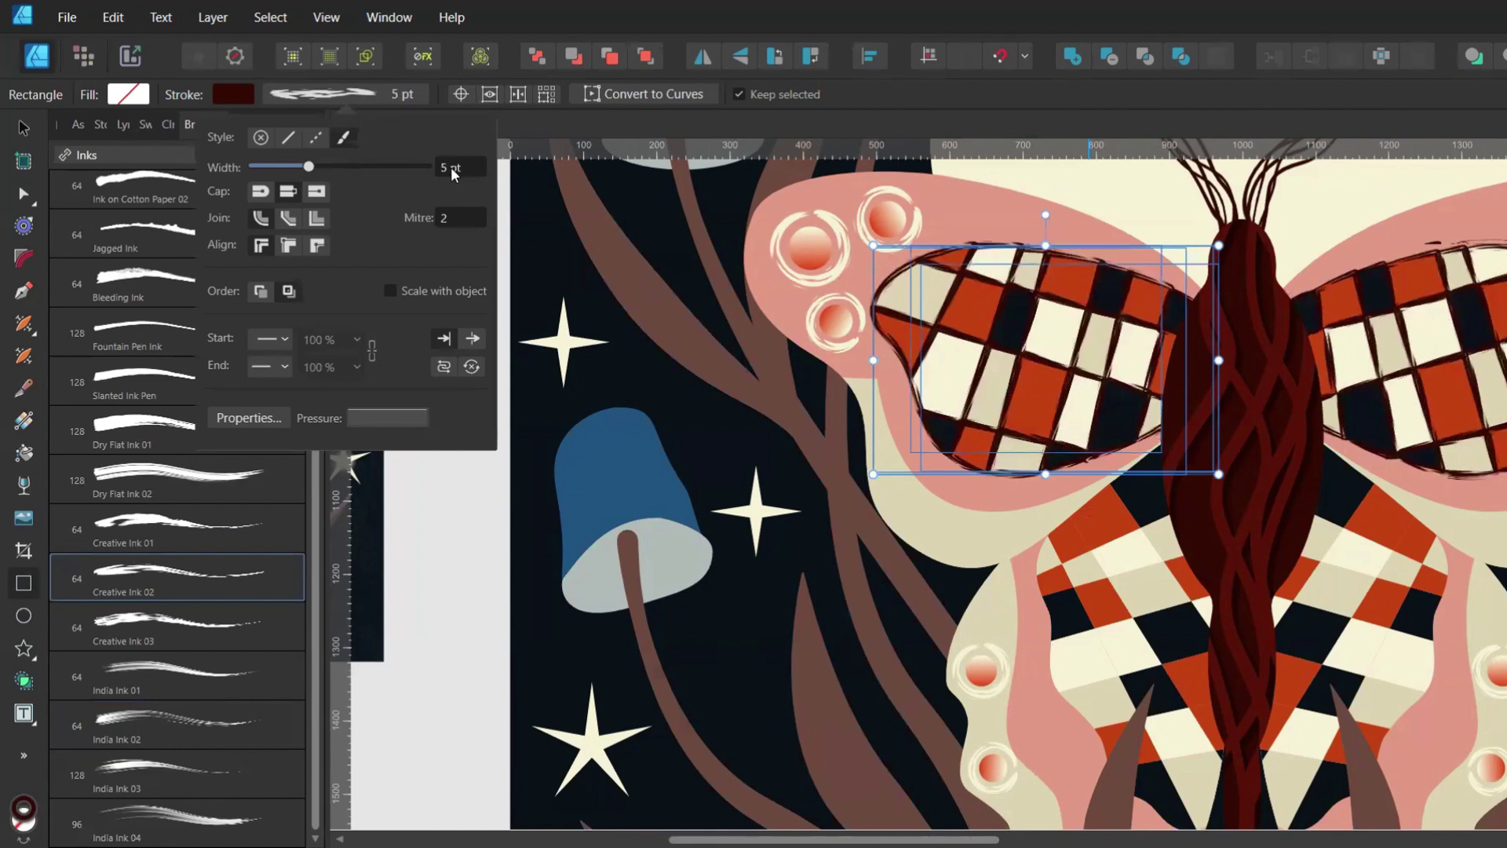
scroll(451, 166, "up", 1)
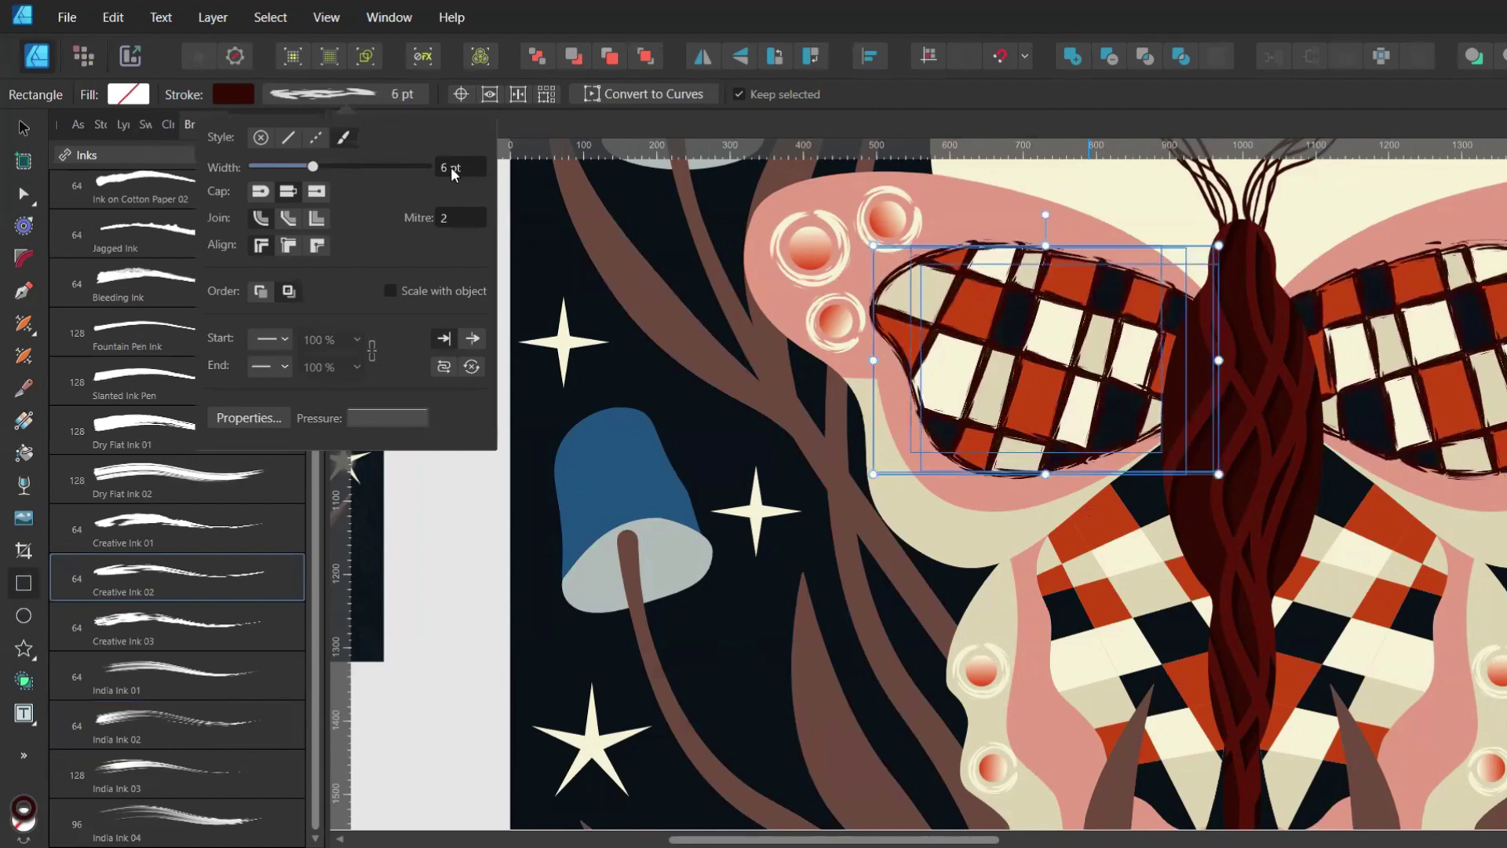
left_click(451, 167)
type("5")
key("Return")
left_click(391, 520)
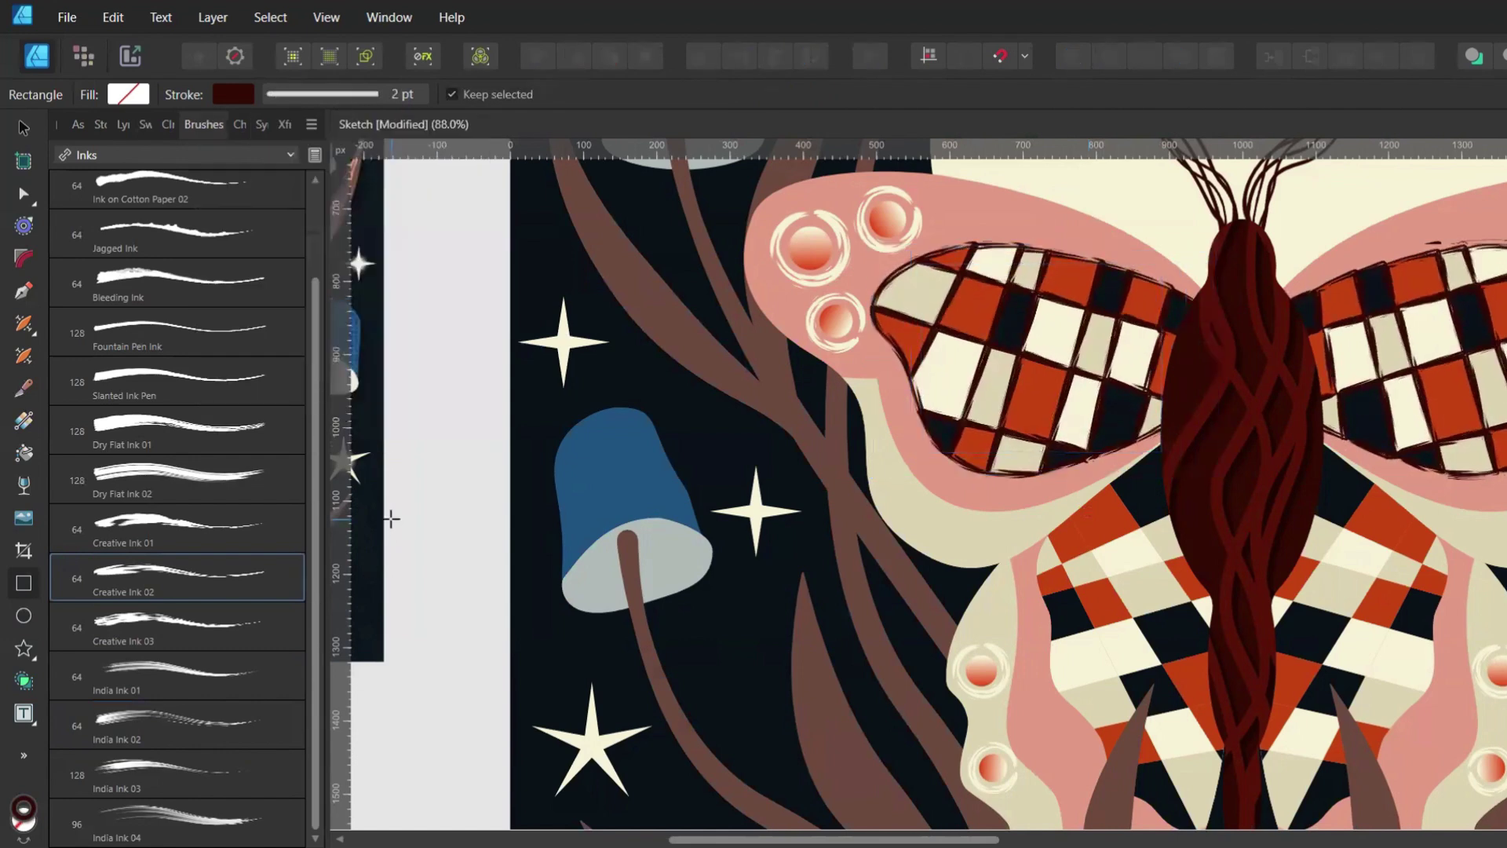
Group the four outlined checker groups of the top wing and name the group "stroke"
key("v")
left_click(125, 124)
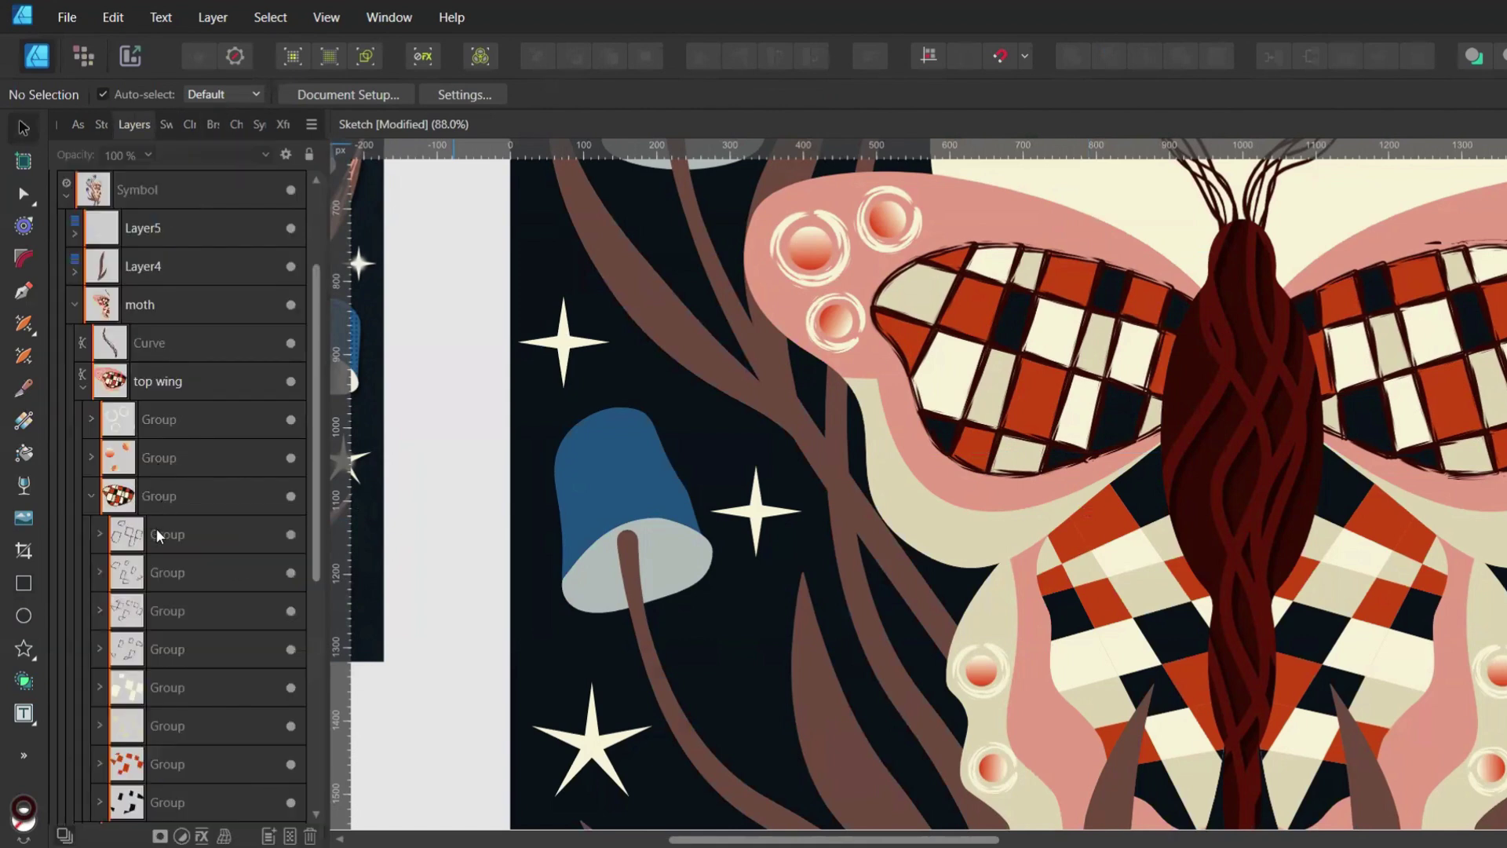
left_click(157, 532)
left_click(166, 659, "shift")
key("ctrl+g")
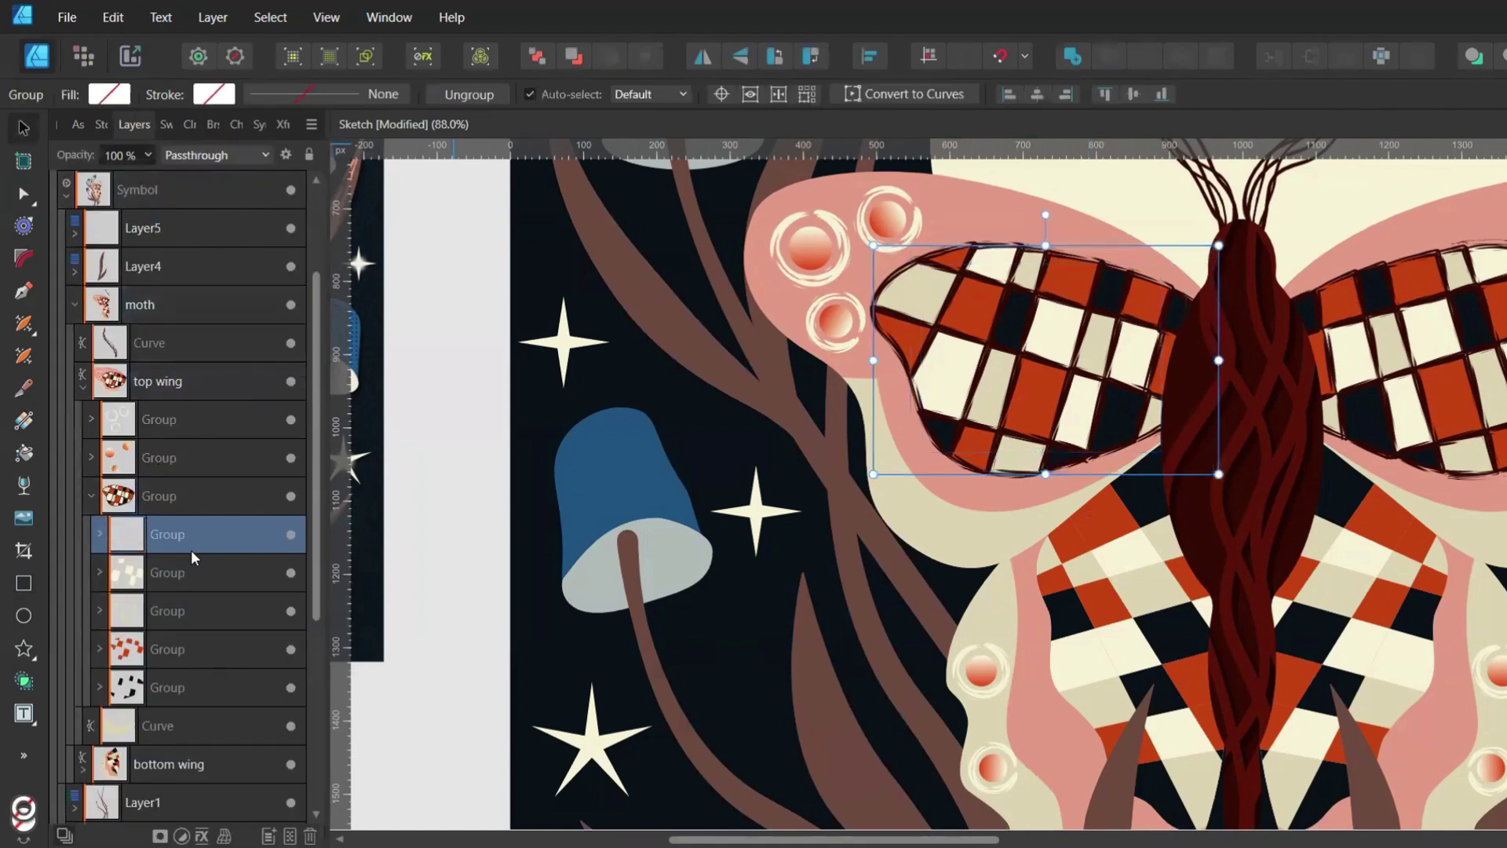
double_click(191, 541)
type("stroke")
key("Return")
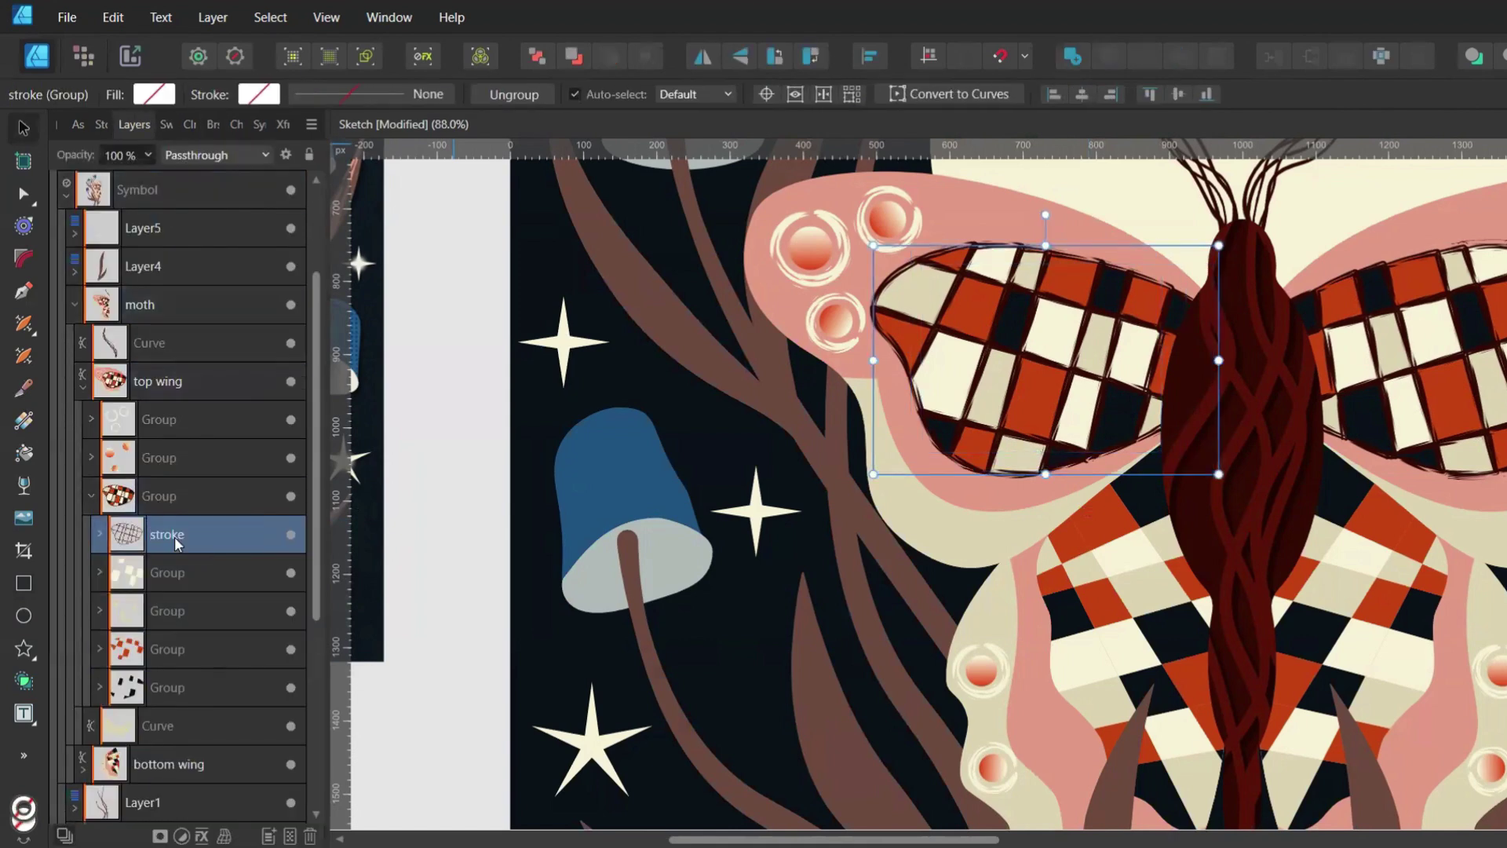
Group the four filled checker groups beneath the outlines and name the group "fill"
left_click(174, 571)
left_click(162, 699, "shift")
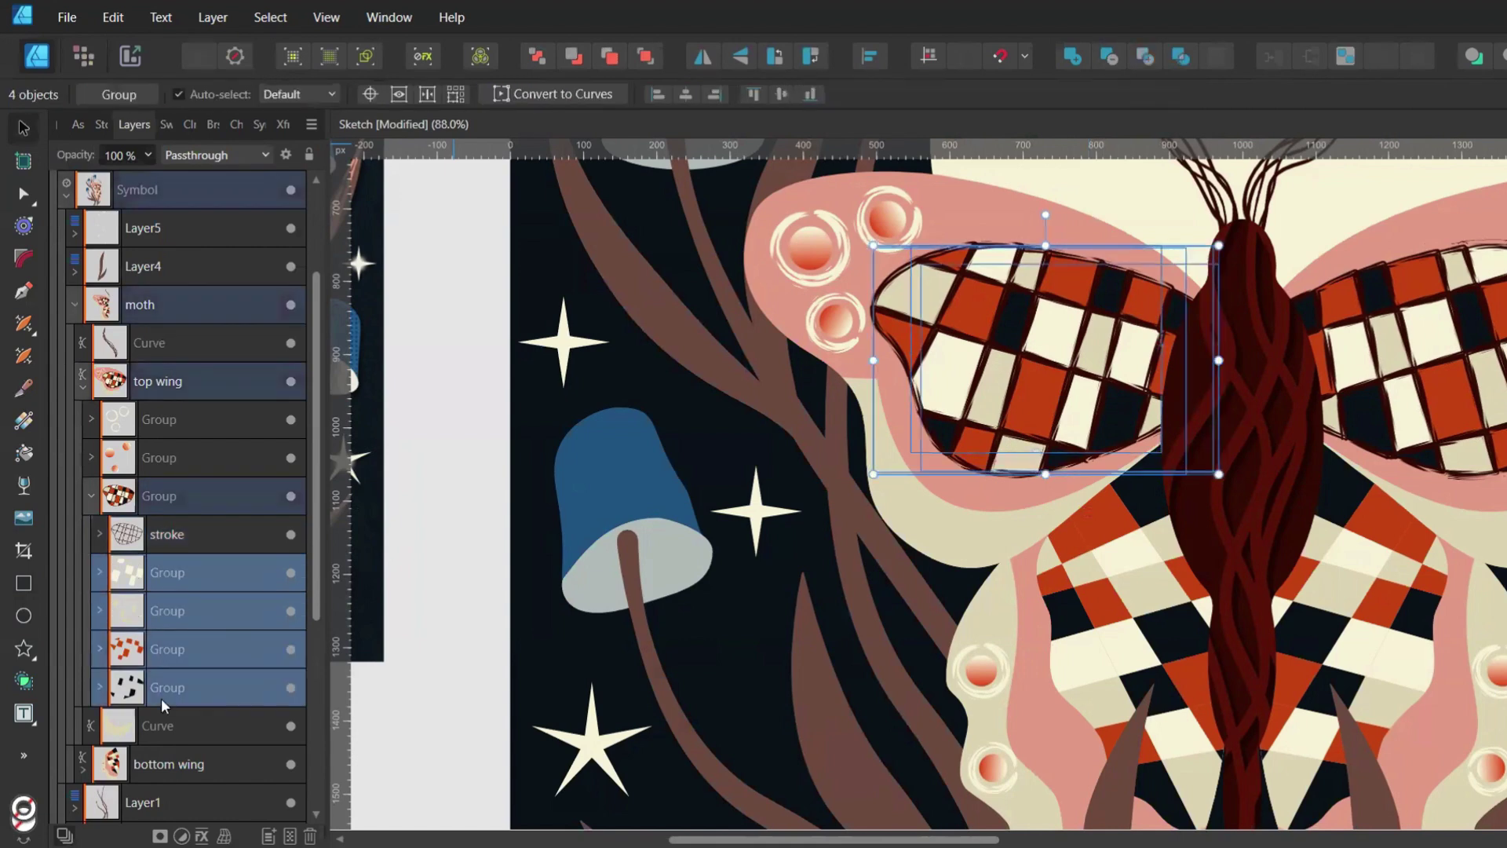
key("ctrl+g")
double_click(165, 577)
type("fill")
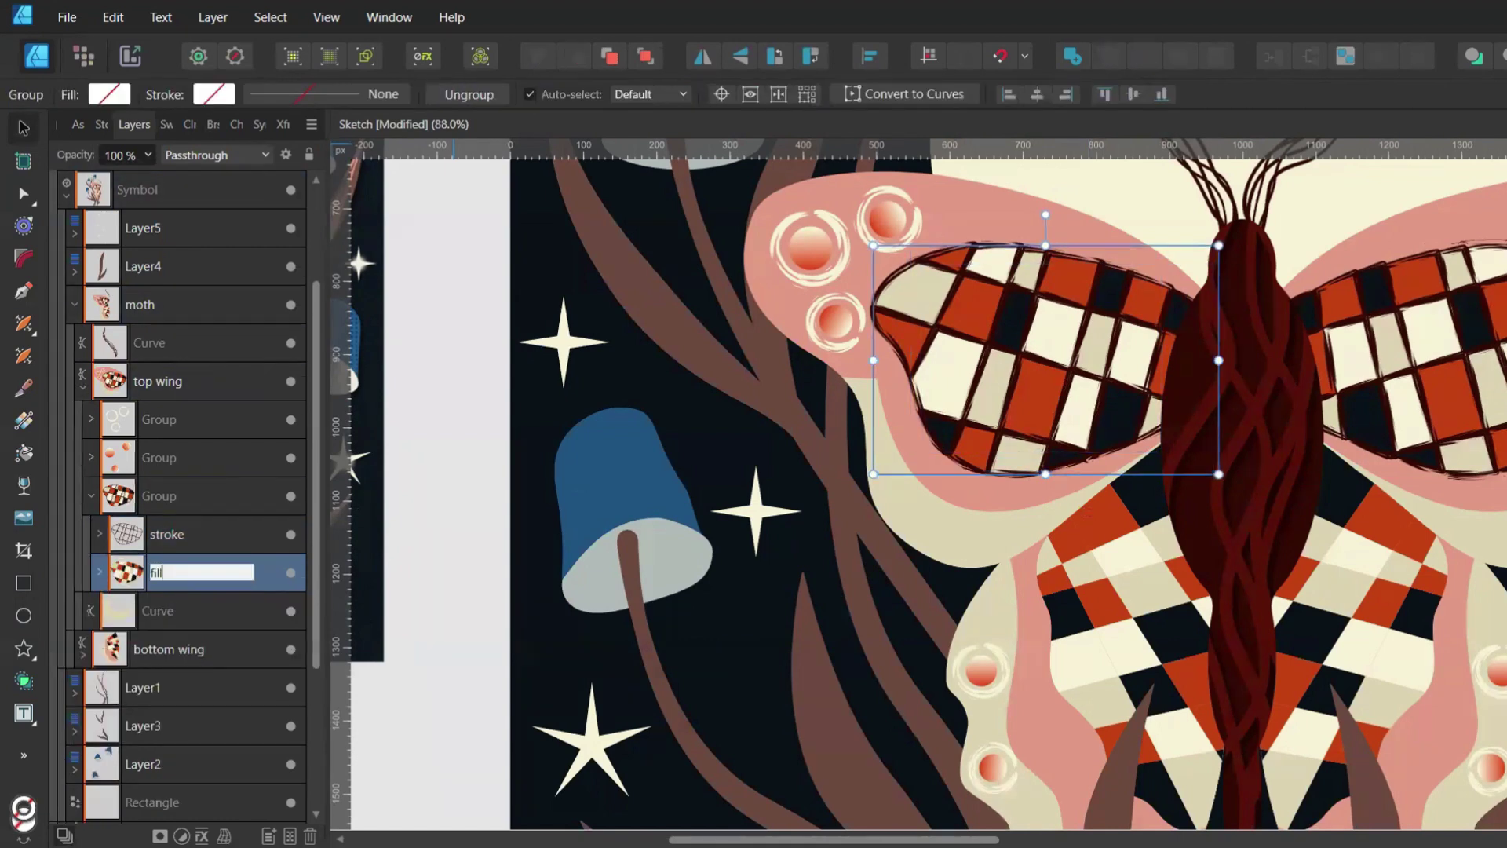
key("Return")
Add an Inner Glow effect to the fill group, using the orange-red of the wing squares as its colour
left_click(98, 572)
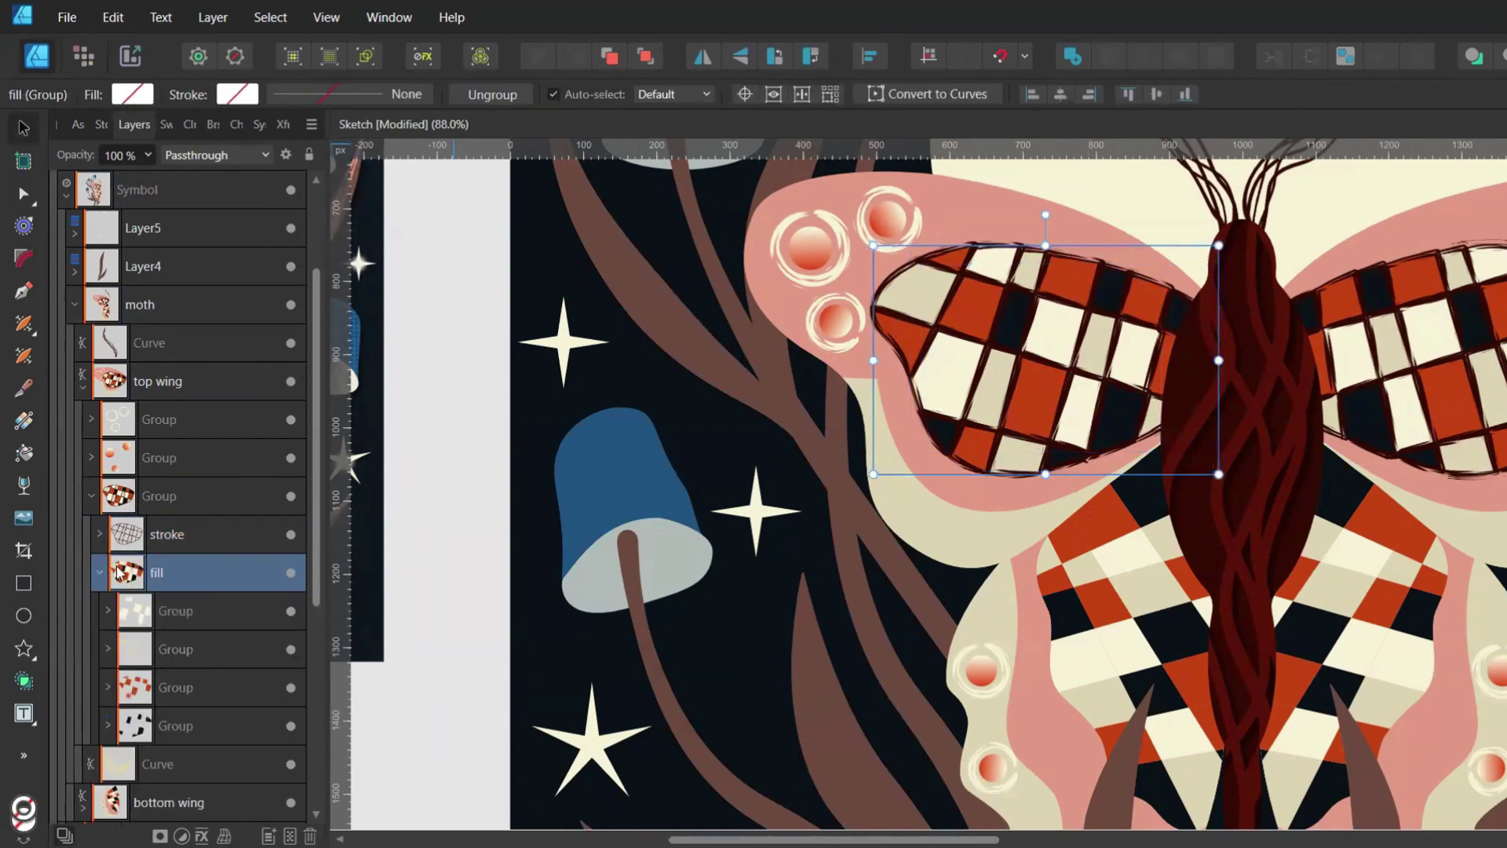
scroll(149, 487, "down", 2)
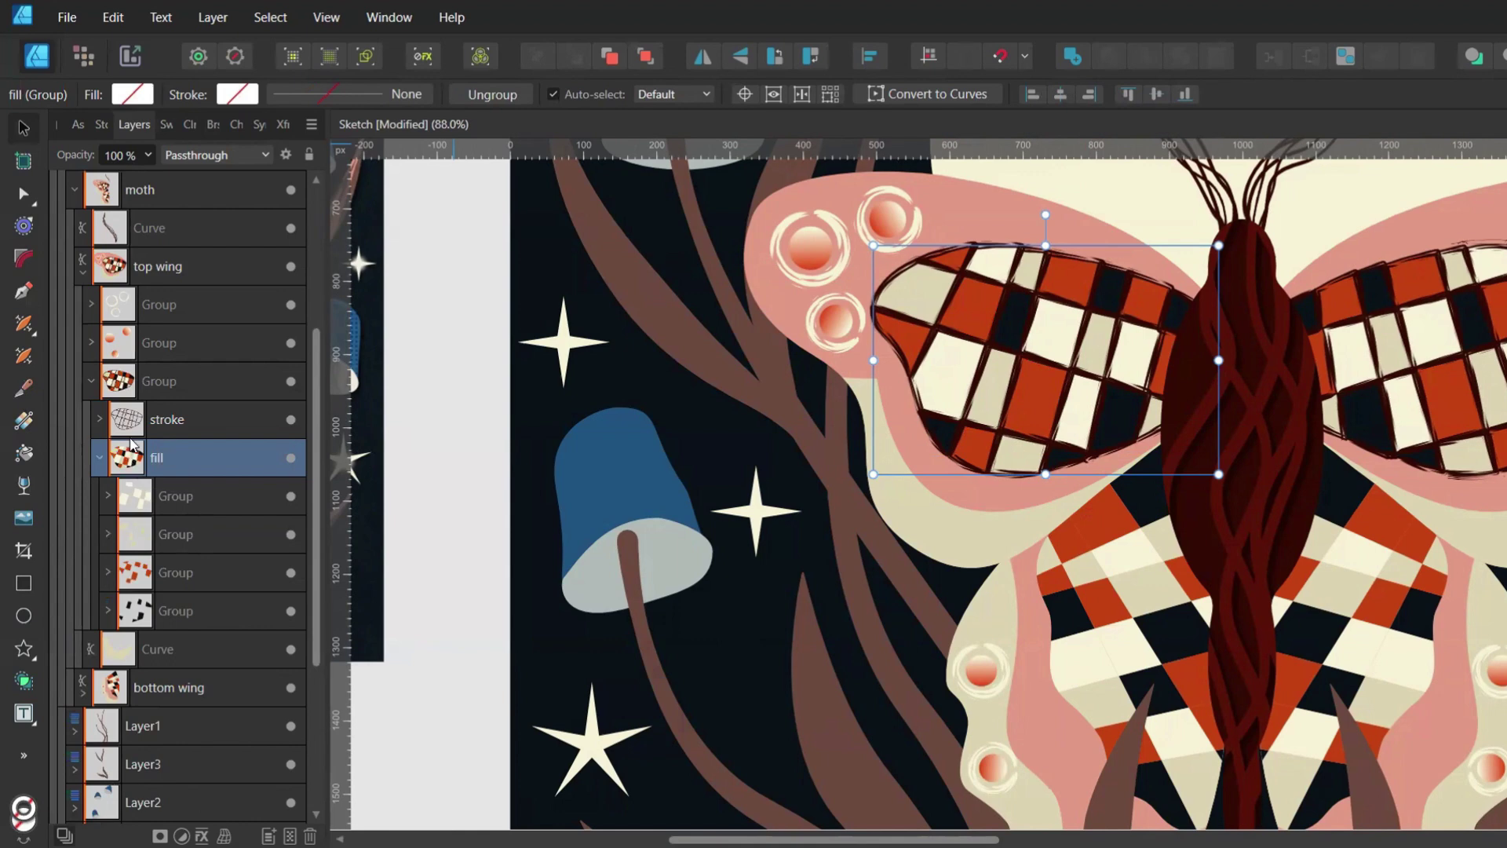
left_click(201, 836)
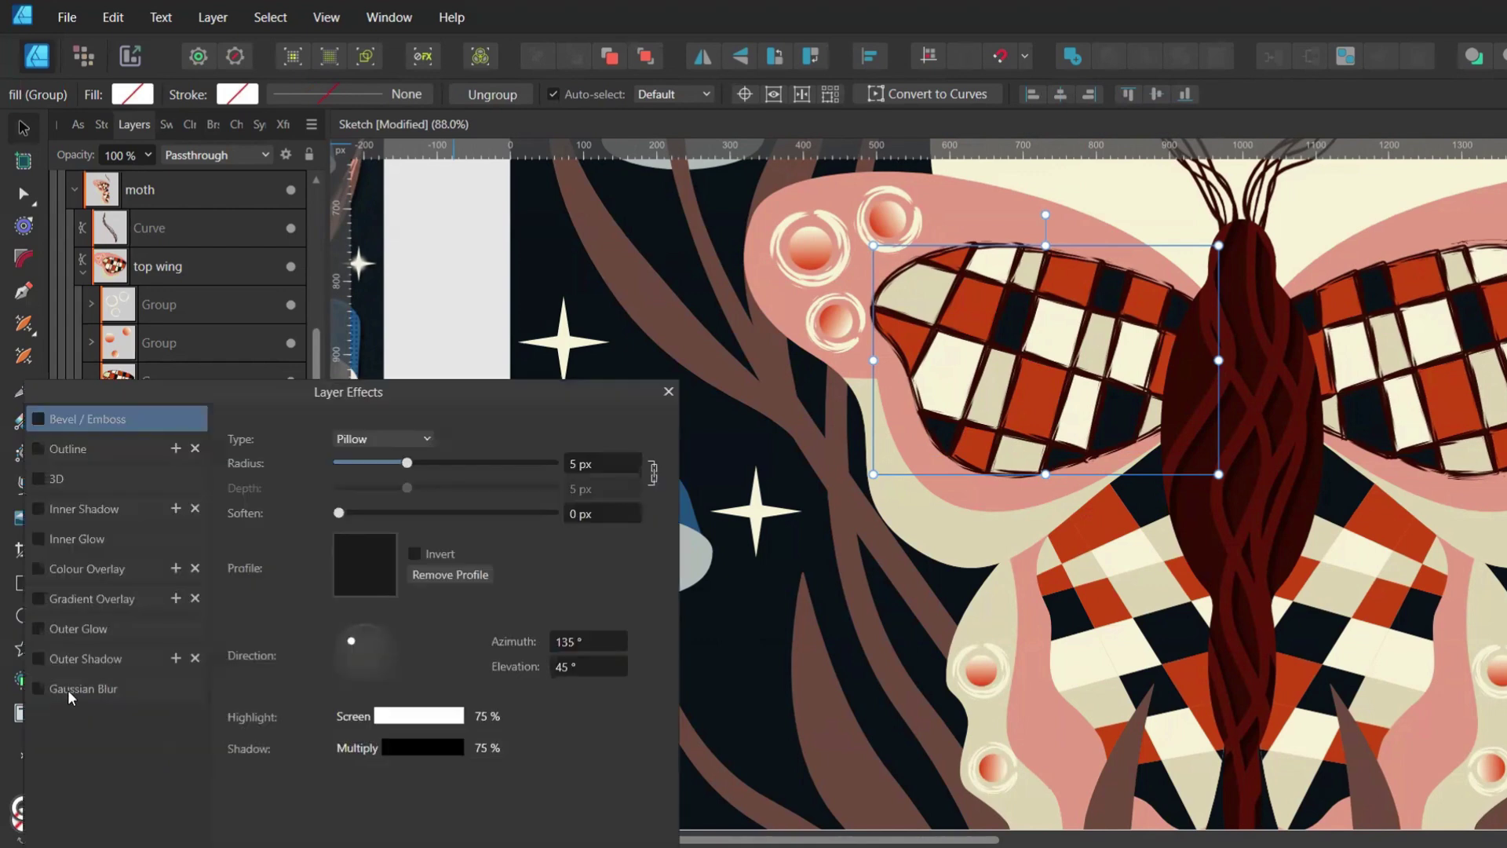
left_click(78, 538)
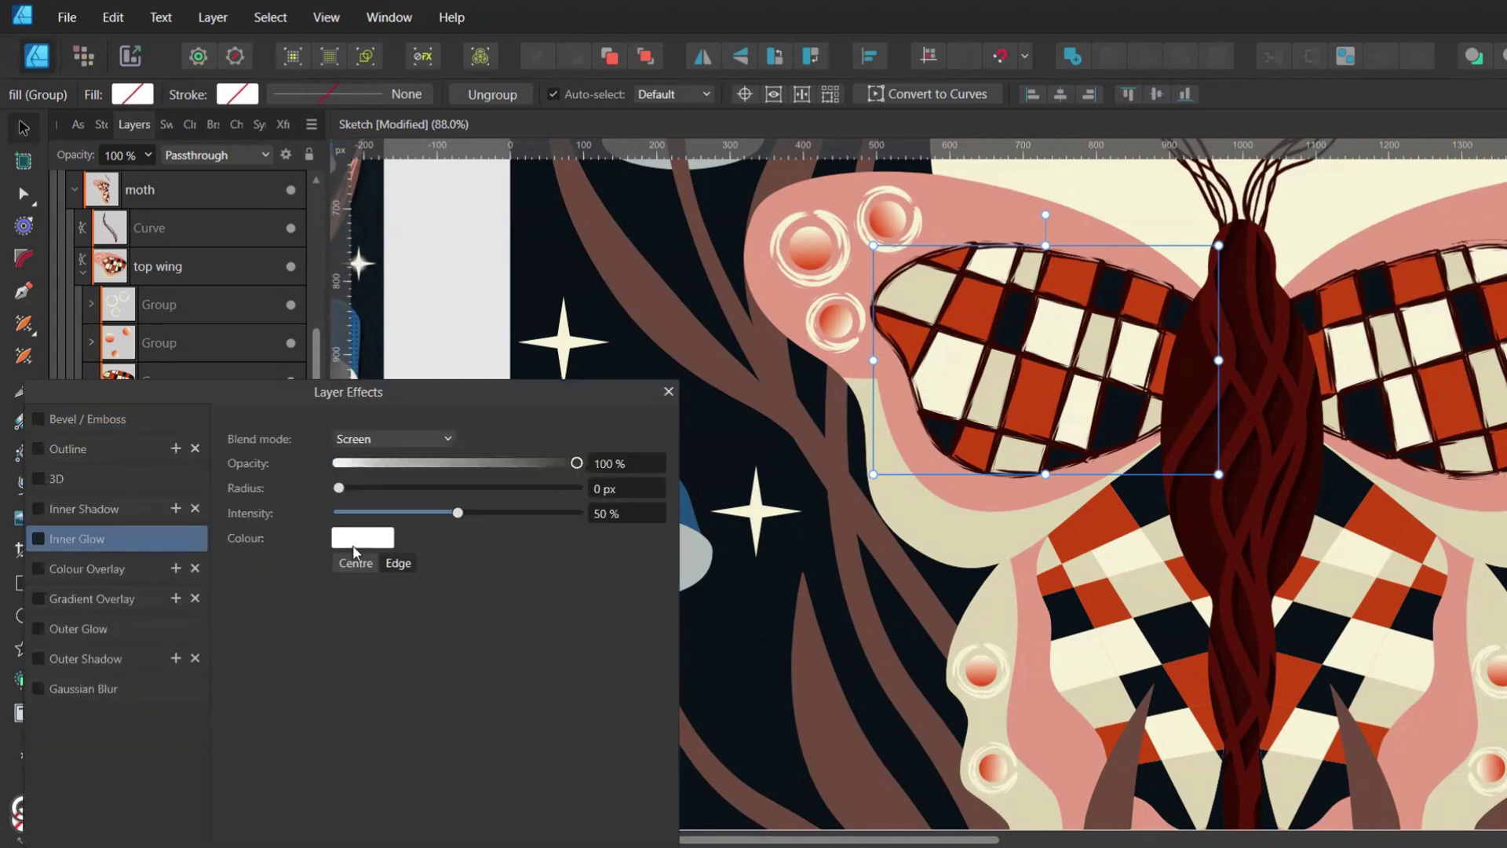
left_click(372, 544)
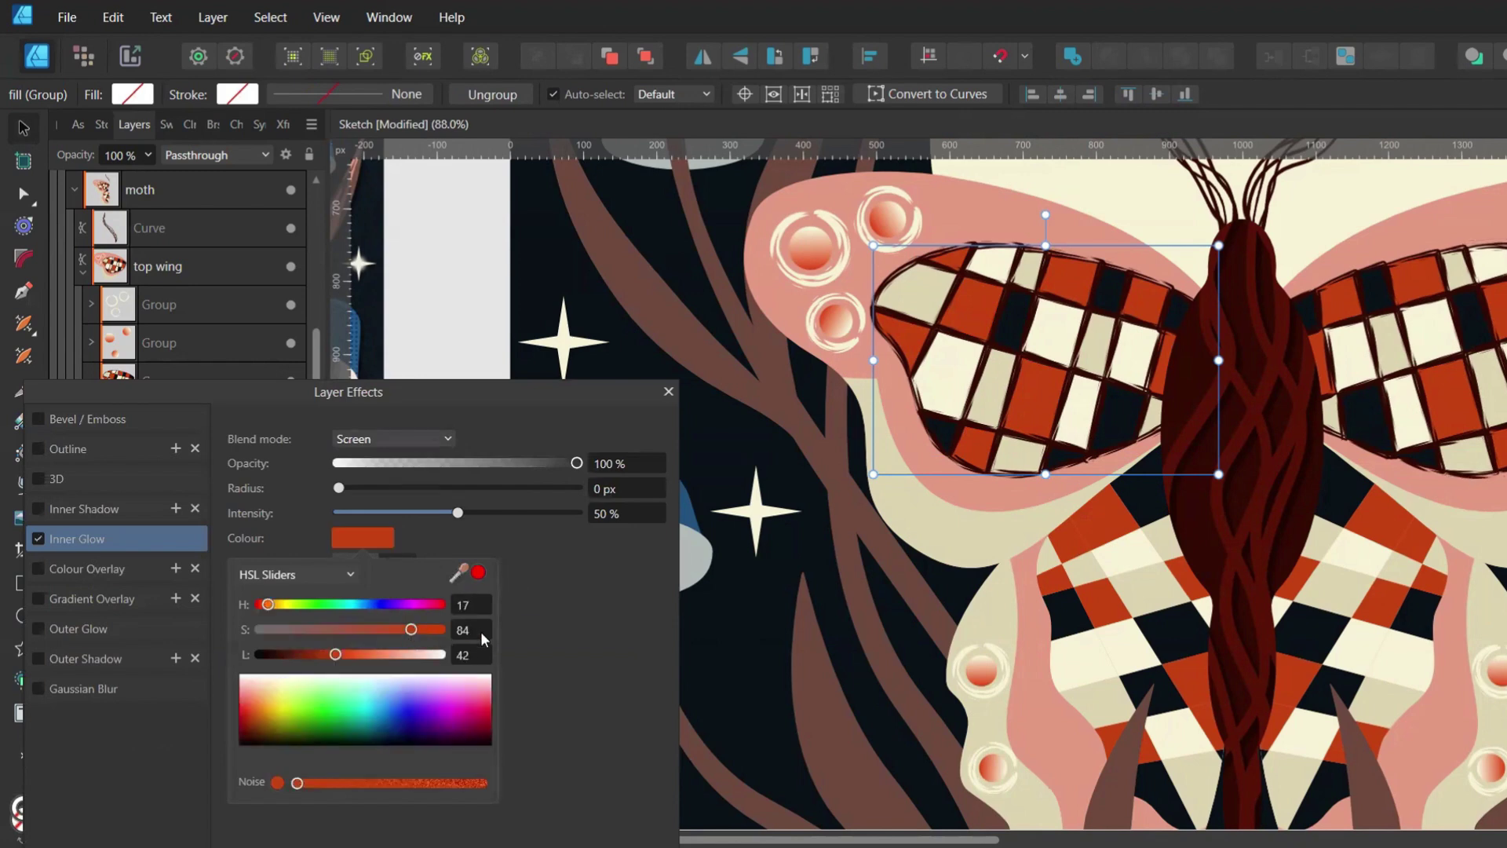
Set the inner glow colour's saturation to 7, adjust its lightness, and change the blend mode to Colour Burn
left_click(479, 632)
type("7")
left_click(469, 652)
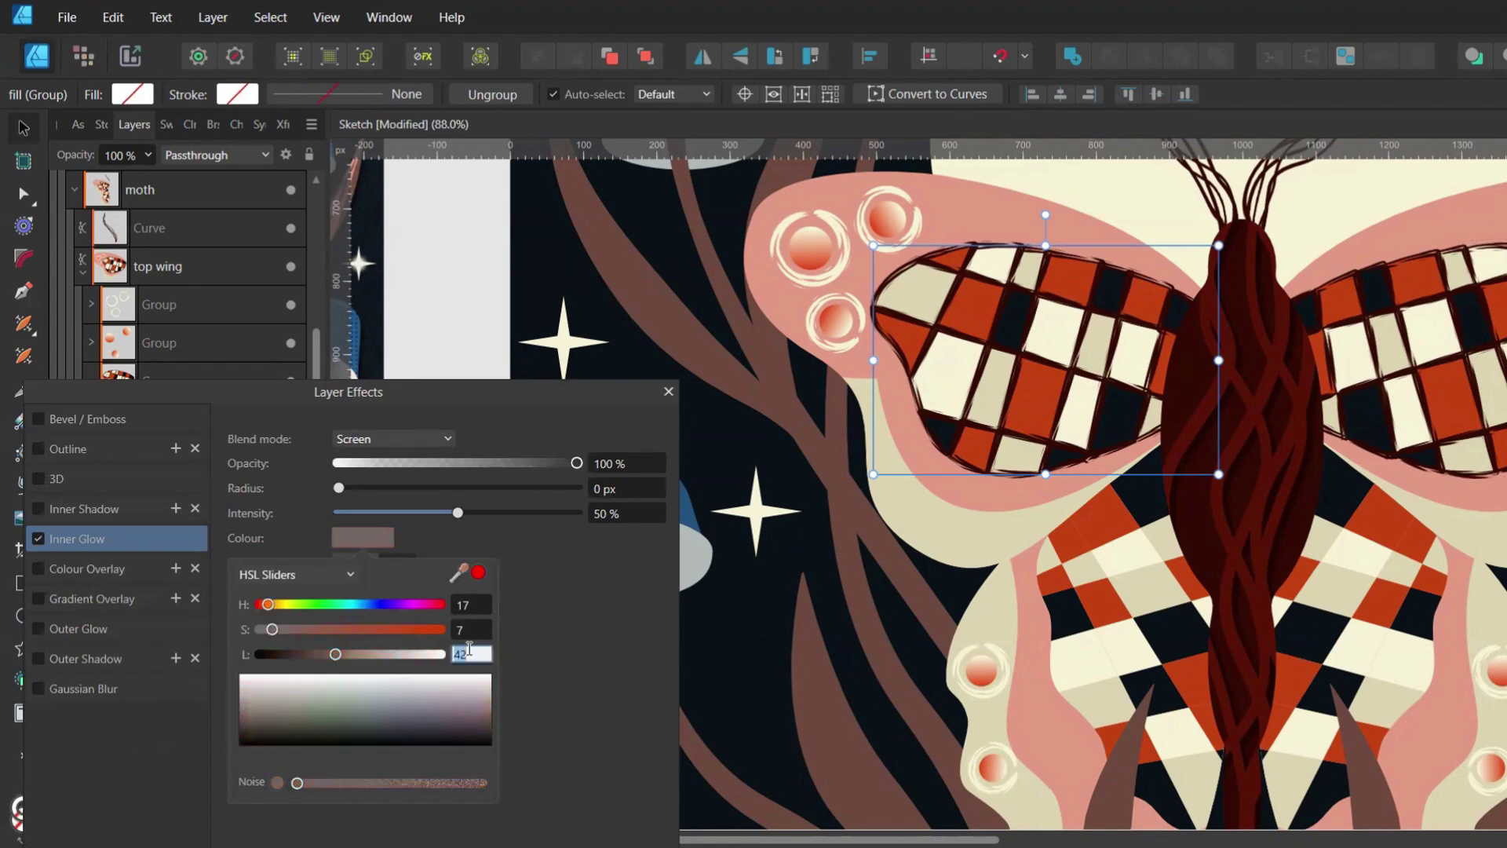
left_click(392, 438)
left_click(380, 531)
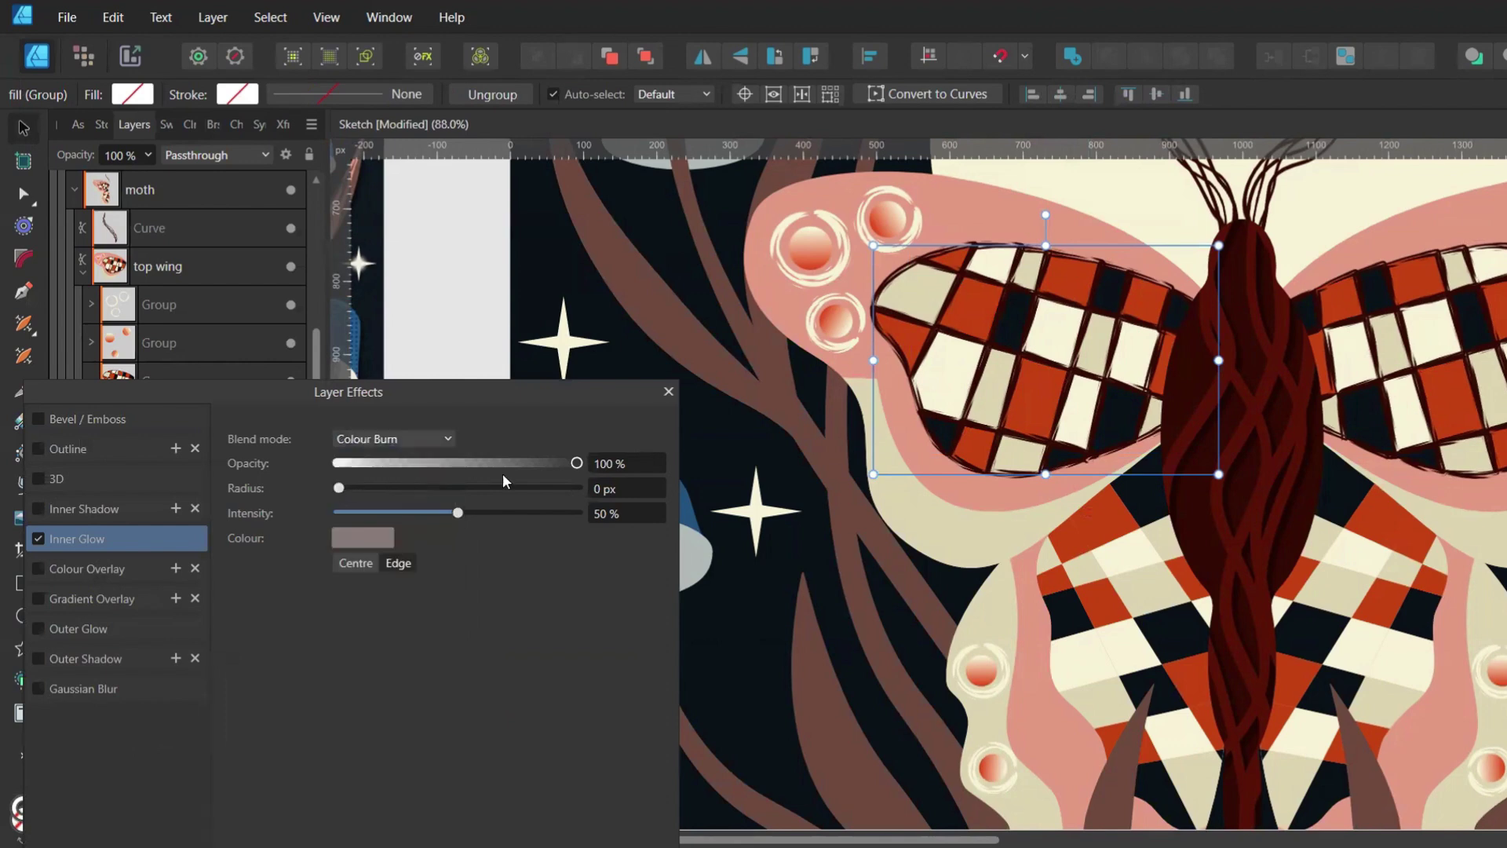
Remove the Inner Glow effect from the top wing's fill group
mouse_move(350, 485)
left_mouse_down()
mouse_move(606, 489)
mouse_move(327, 492)
left_mouse_up()
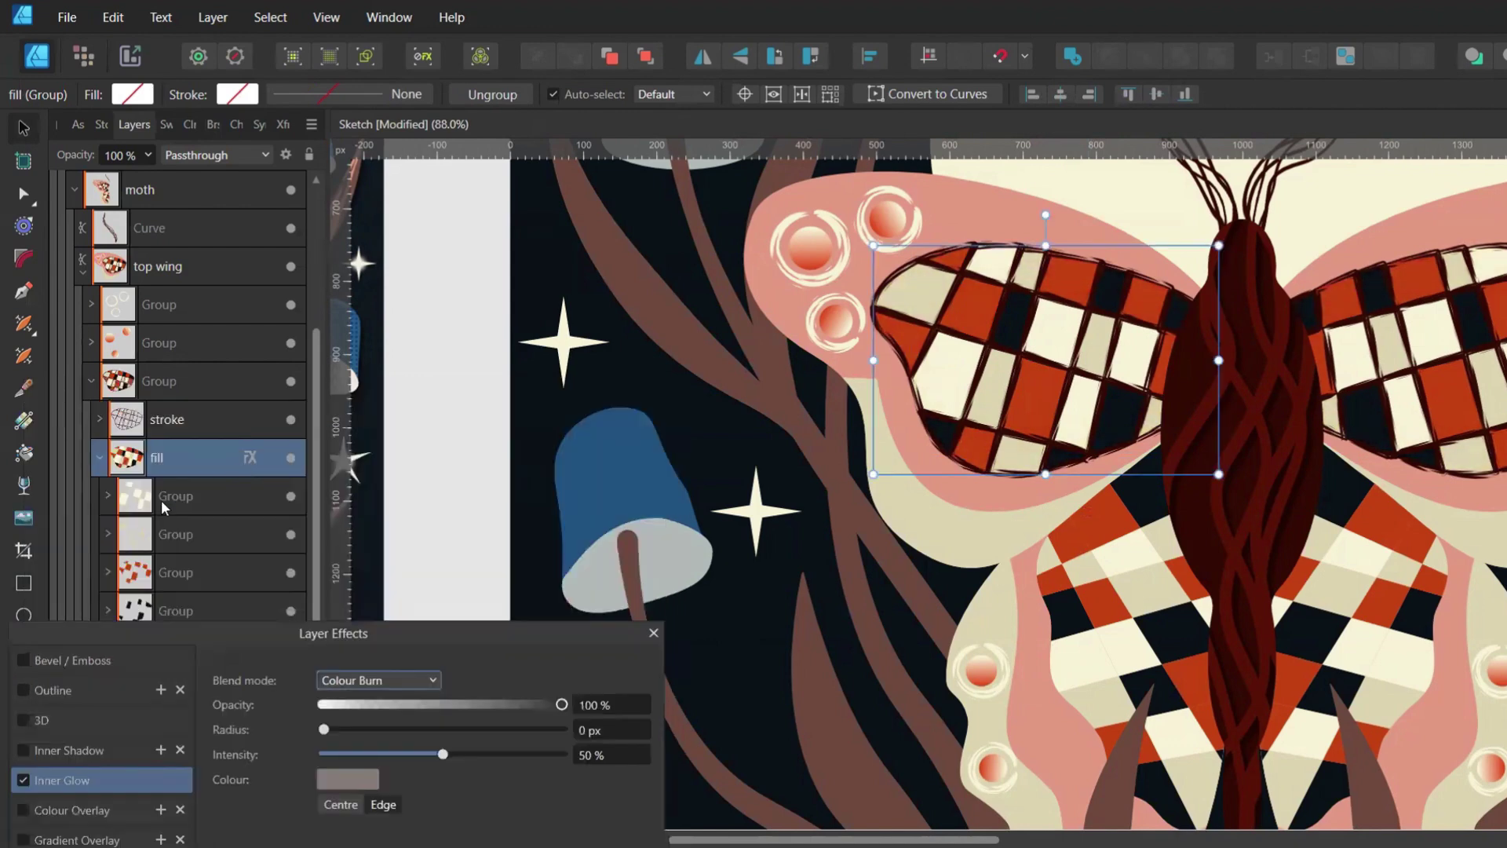
scroll(173, 468, "down", 3)
scroll(176, 359, "up", 1)
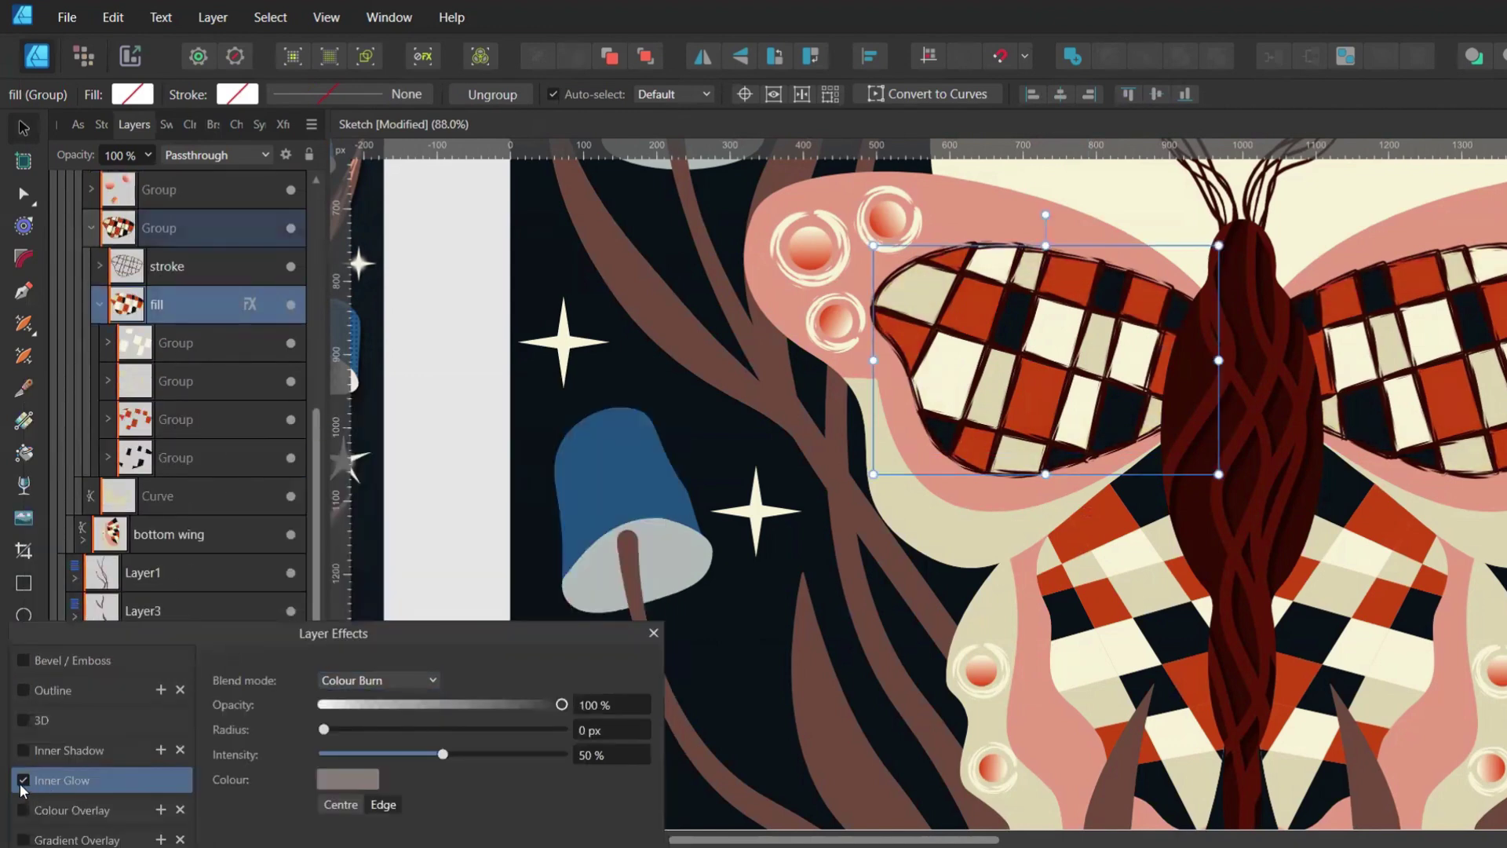
Add an Inner Glow to the four groups inside fill, using the squares' orange-red with saturation 7 and lightness 50
left_click(168, 460, "shift")
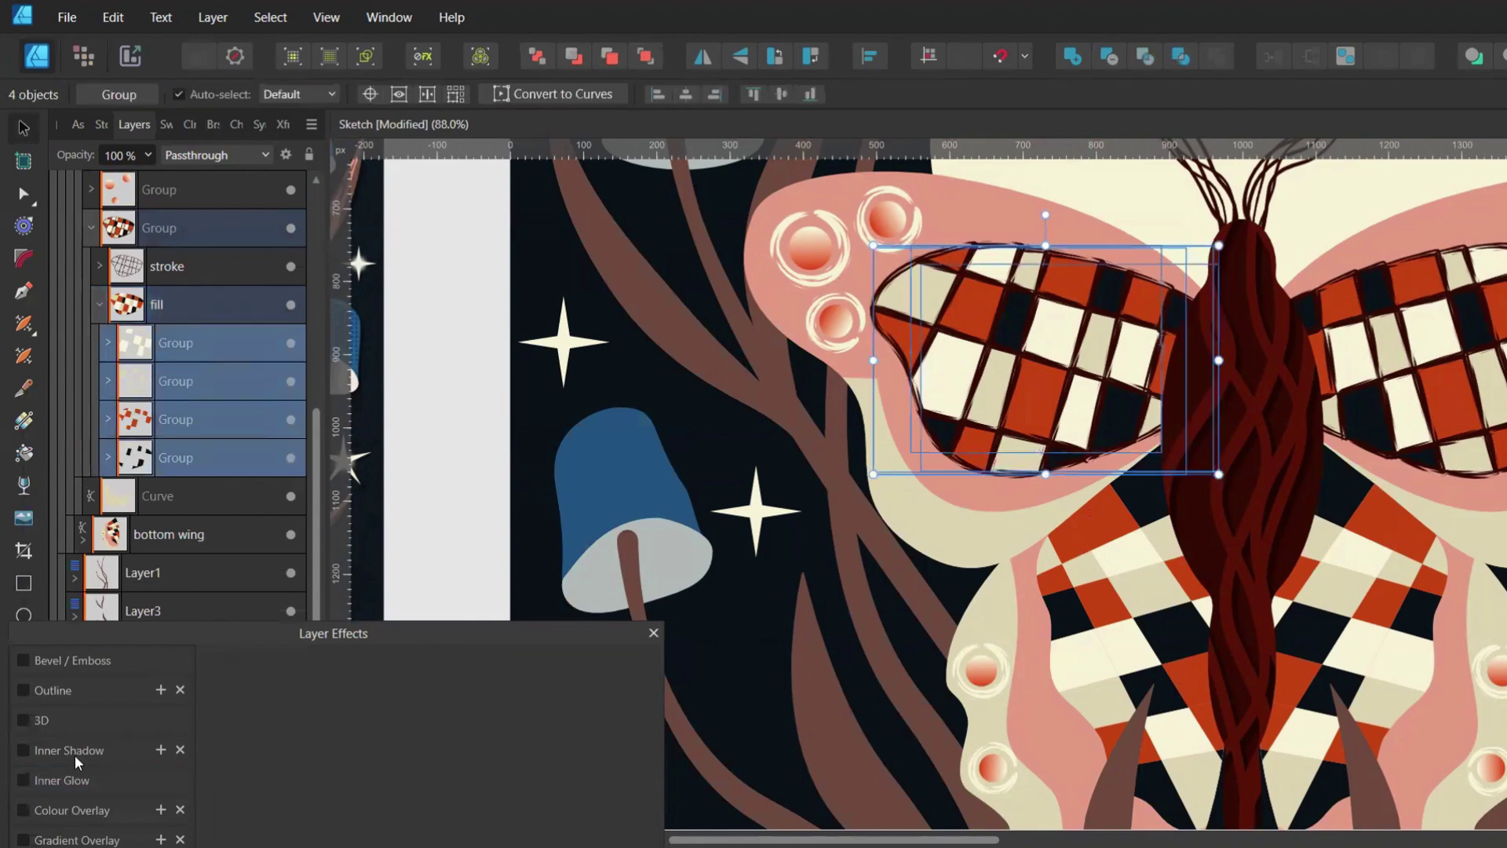
left_click(63, 781)
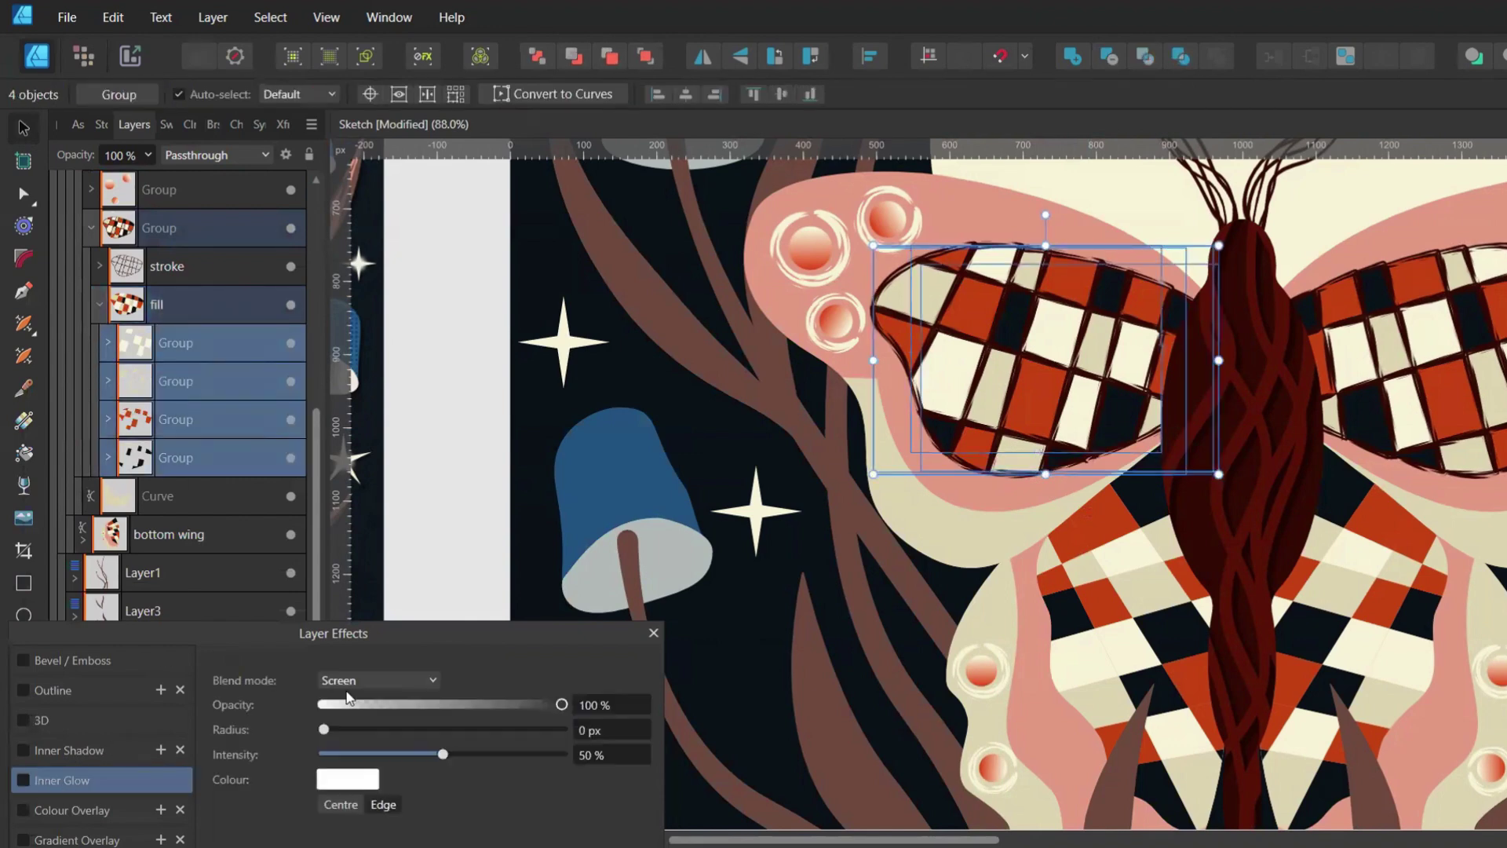
left_click(375, 780)
left_click(463, 528)
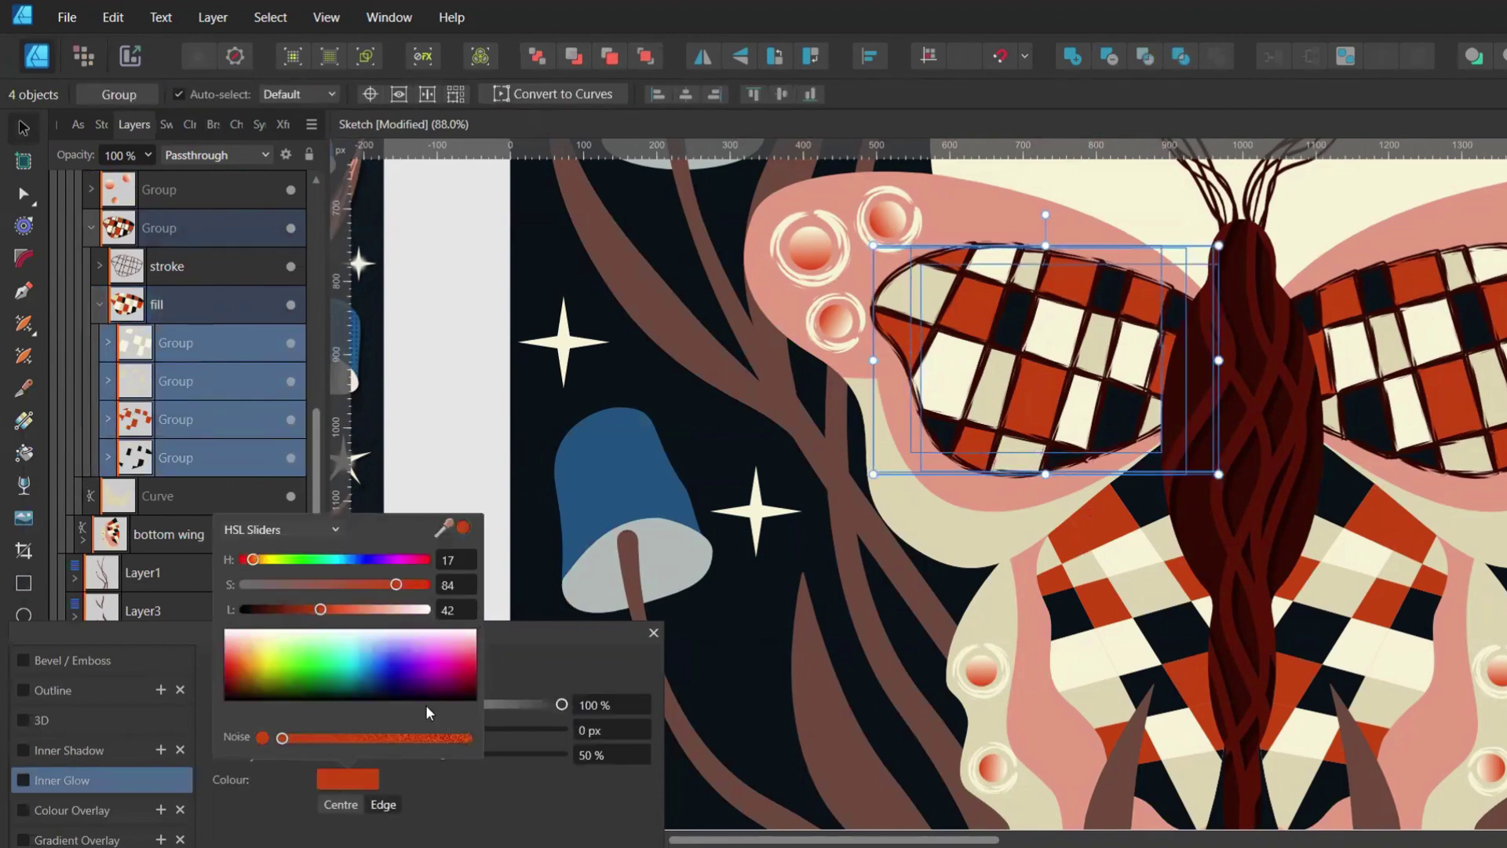
left_click(450, 609)
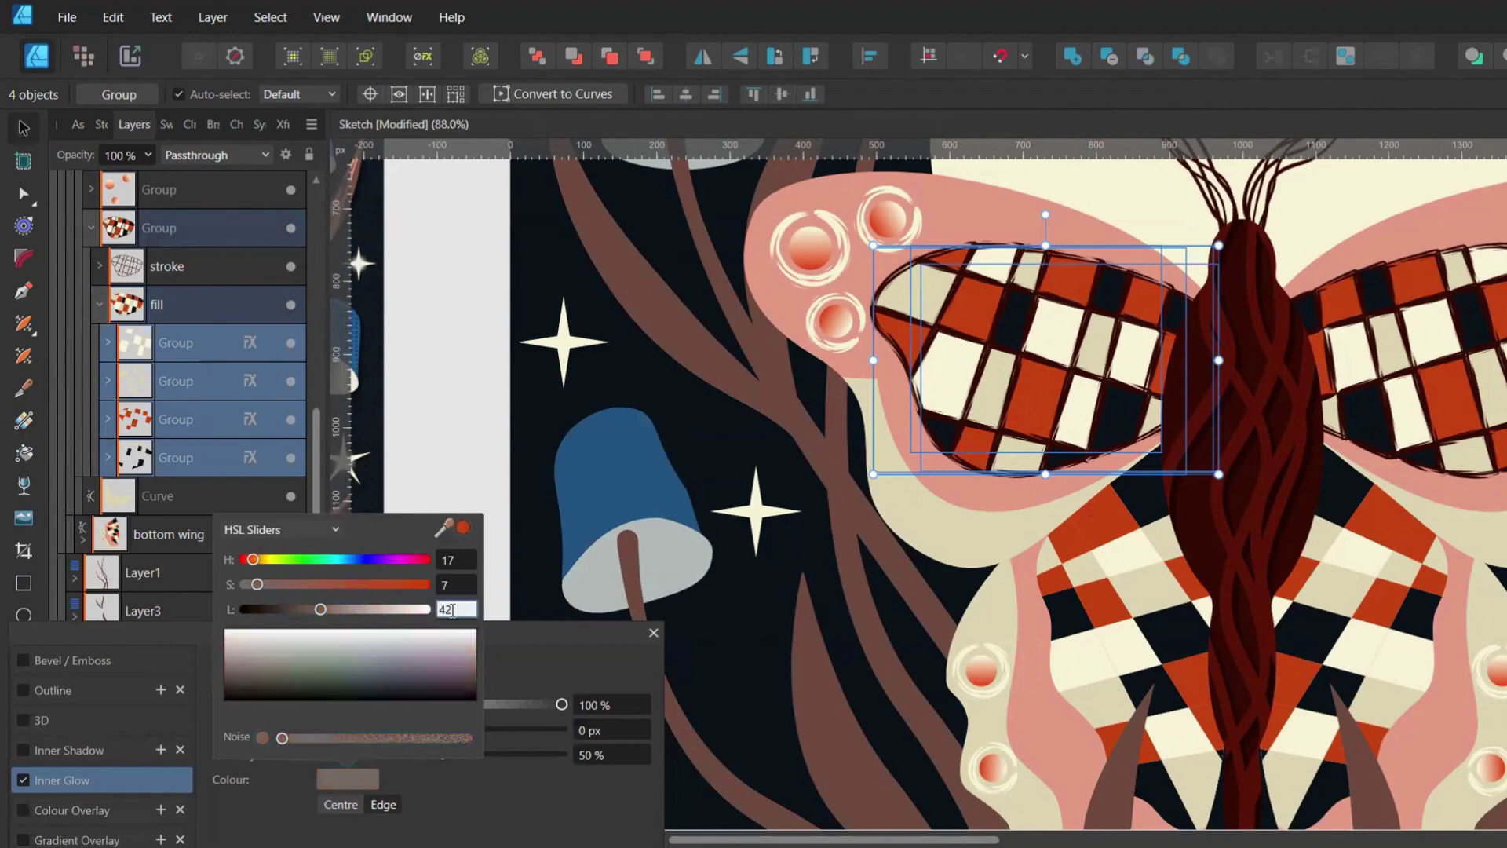
type("50")
key("Return")
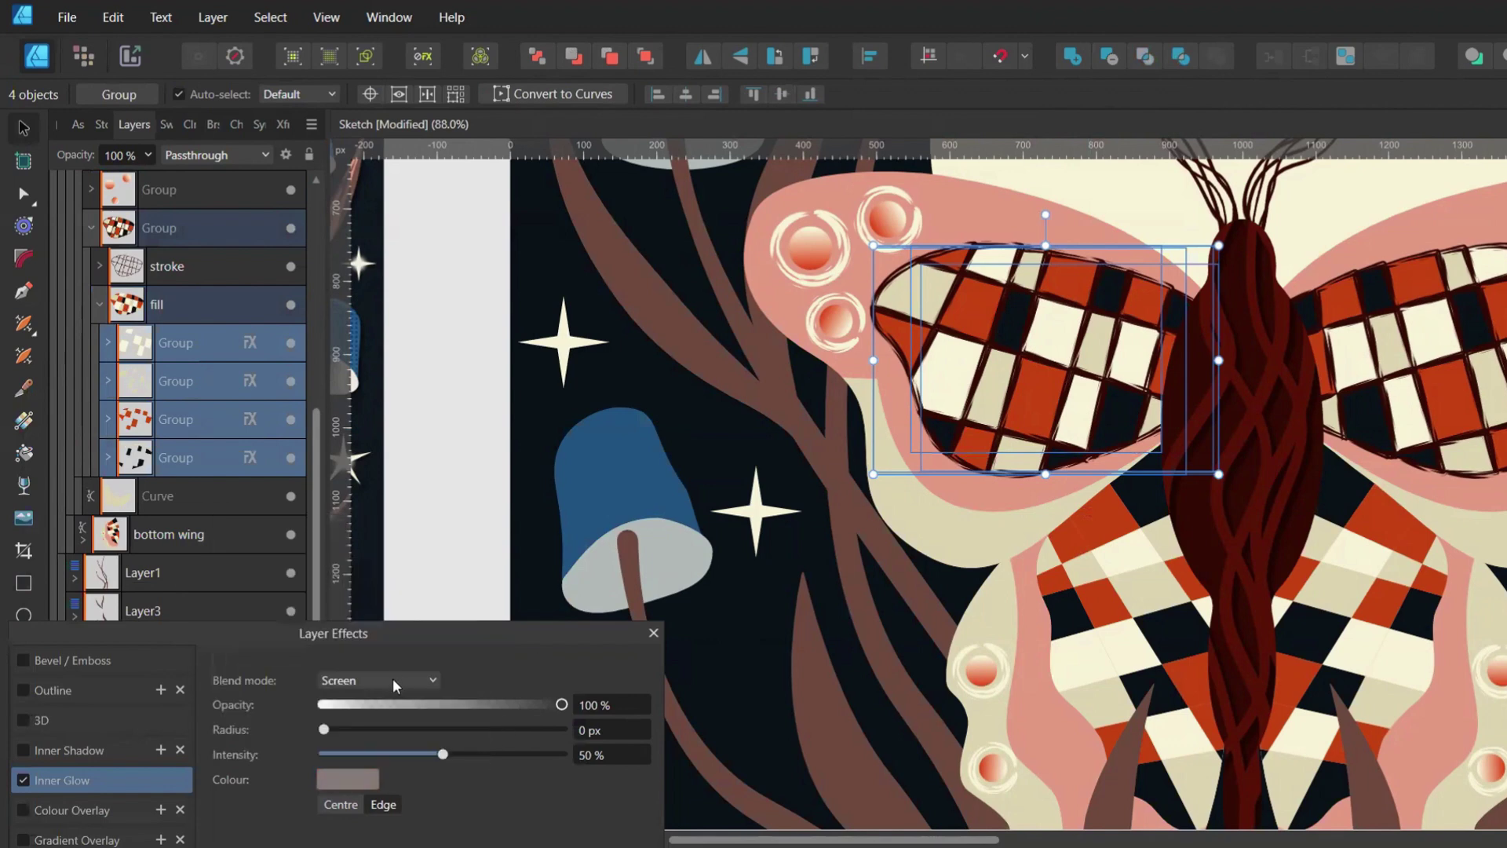
Set the inner glow to Colour Burn with 81% opacity, an 18.9 px radius and about 33% intensity
left_click(391, 680)
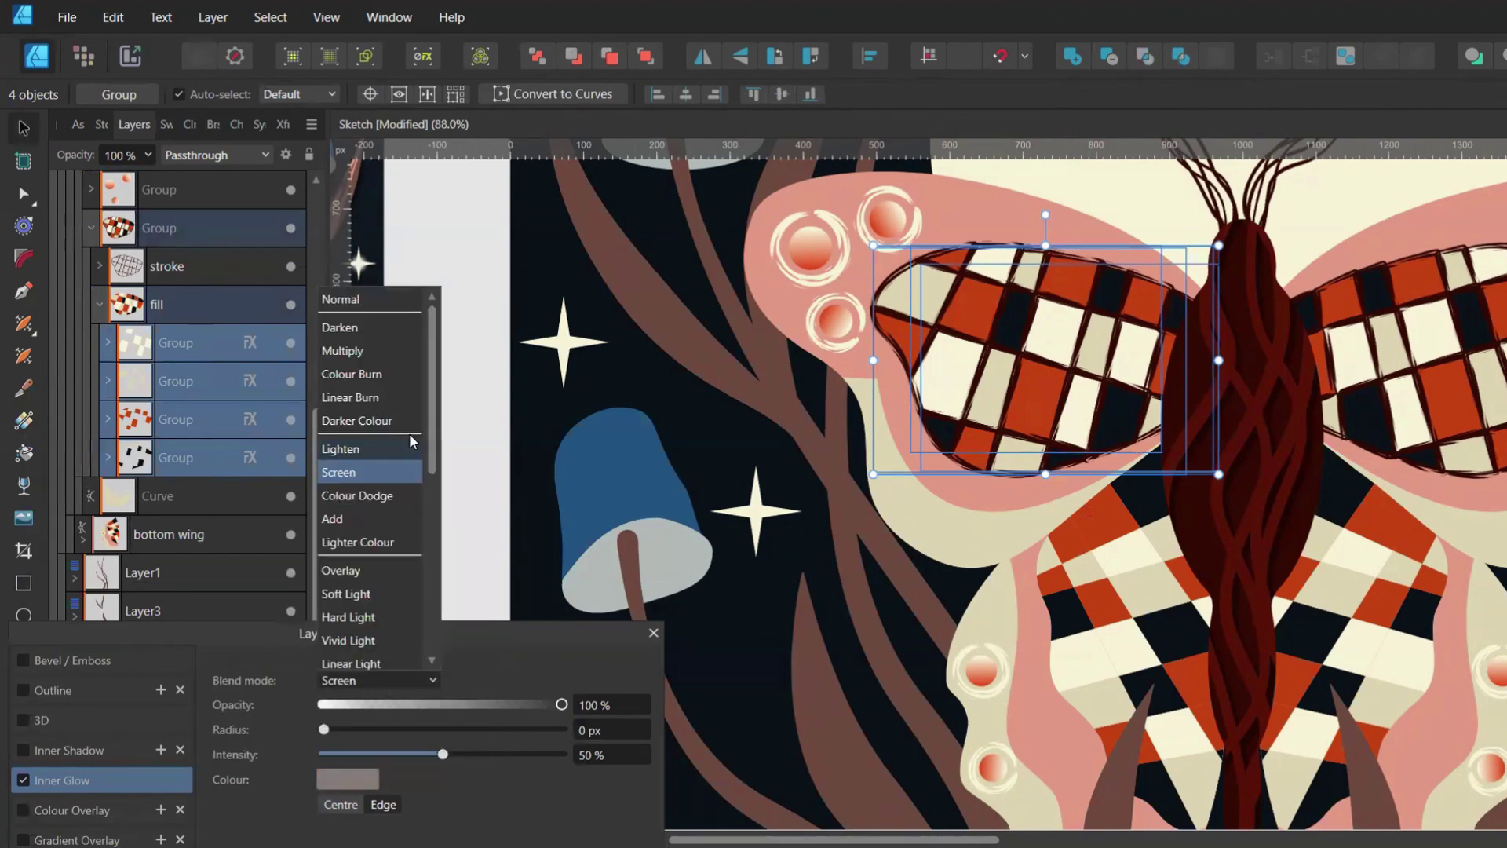
left_click(344, 373)
left_click_drag(331, 728, 402, 755)
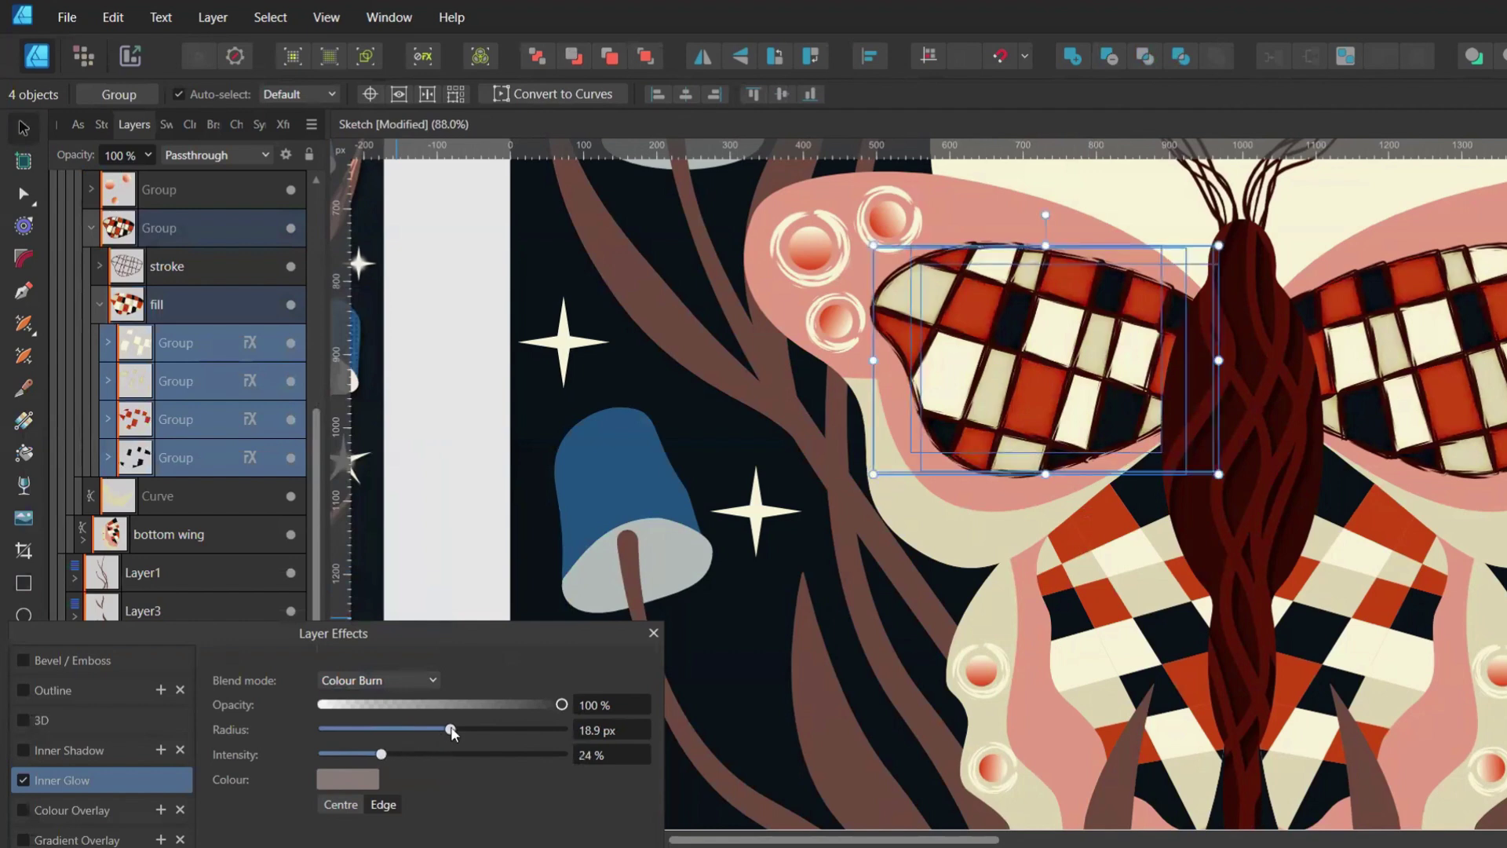
left_click_drag(559, 710, 507, 709)
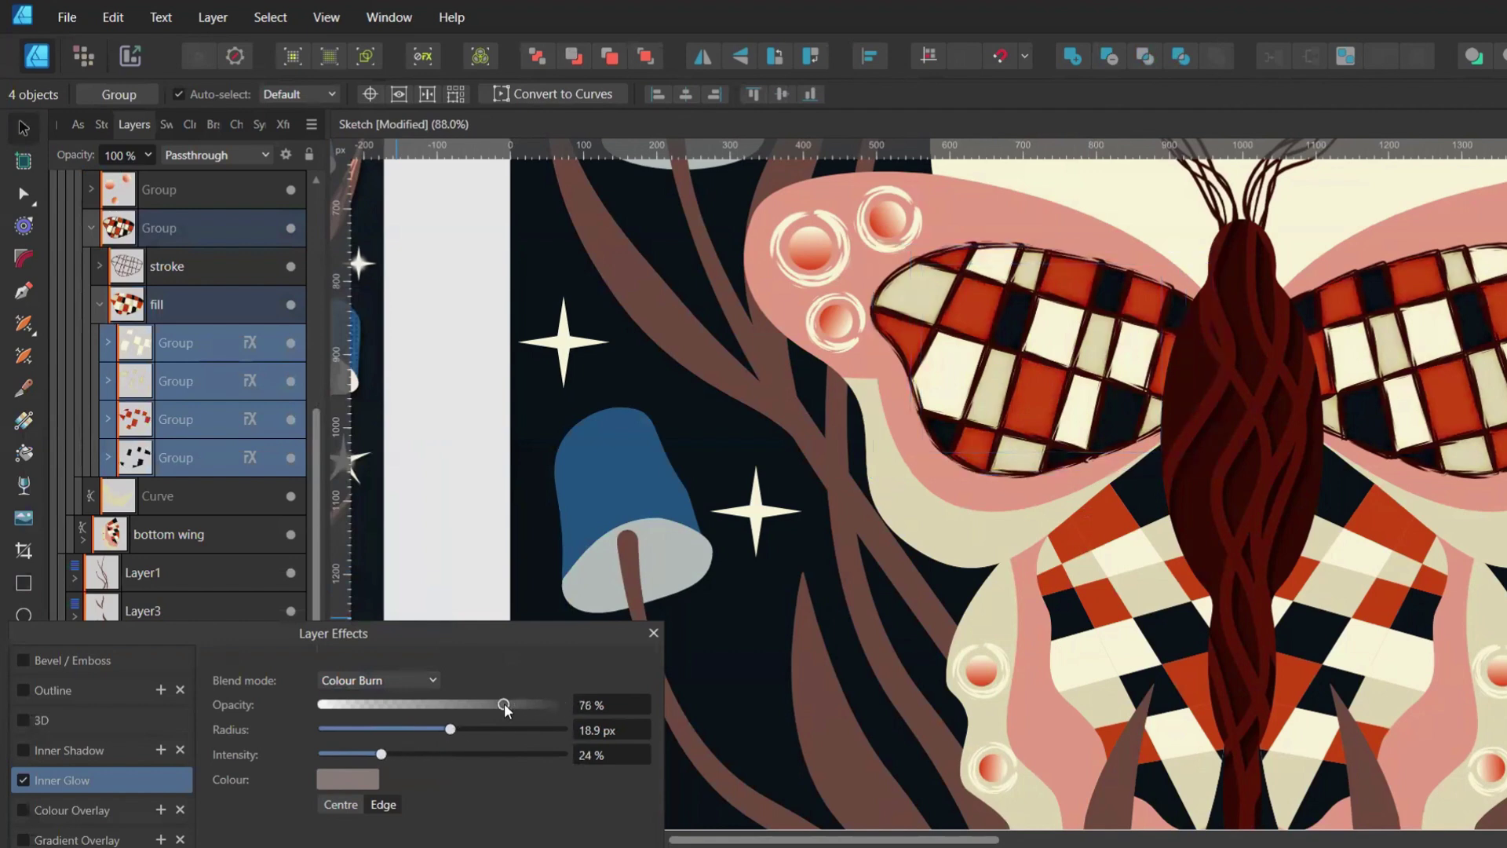
left_click(25, 782)
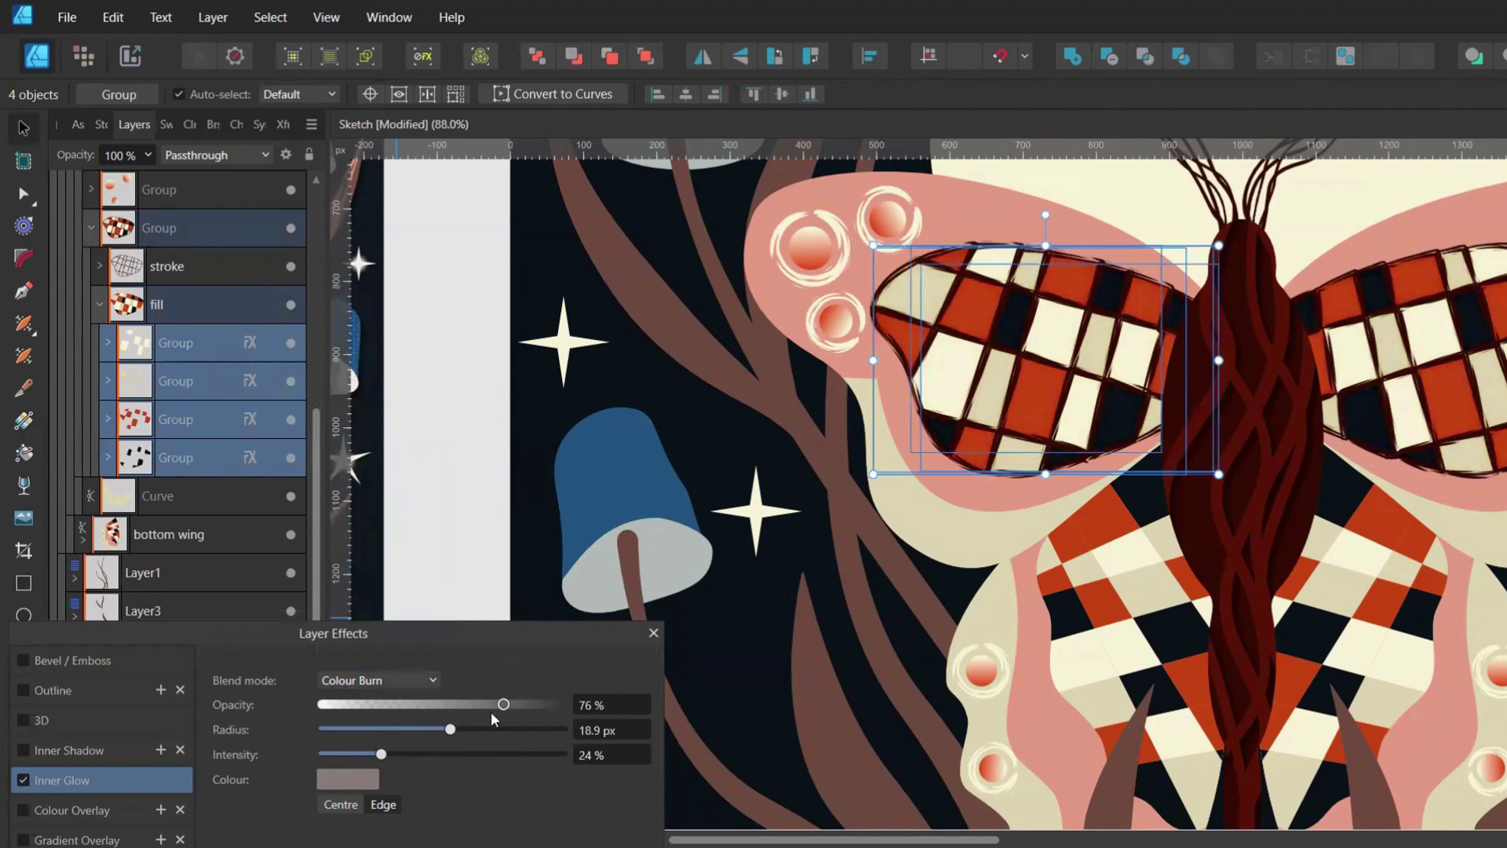
left_click_drag(503, 704, 516, 705)
left_click_drag(381, 754, 404, 755)
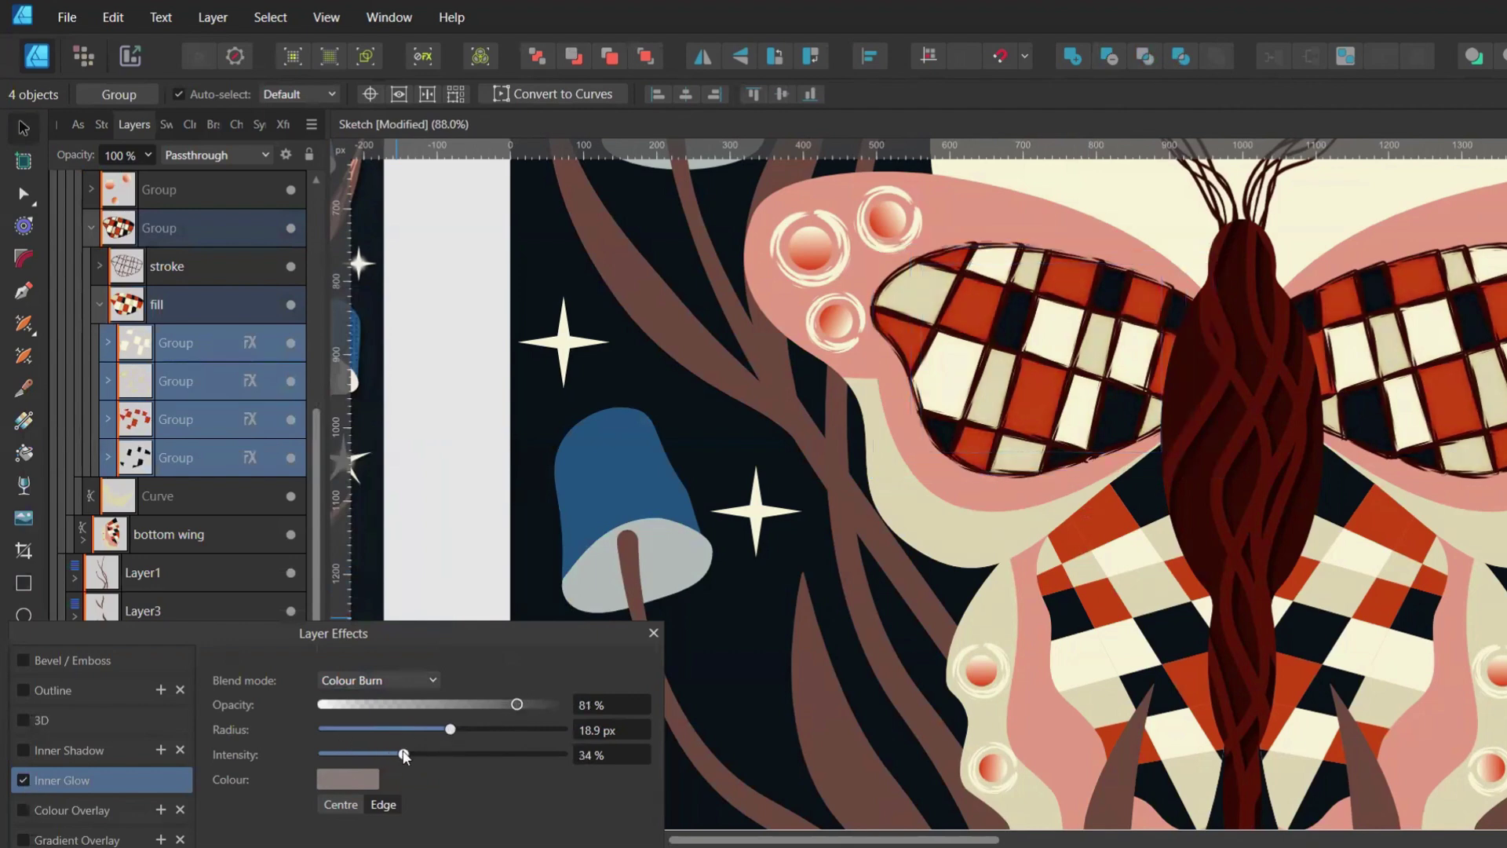
Recolour the outlines of the top wing's stroke group with the cream swatch from the Moth palette
scroll(826, 340, "left", 3)
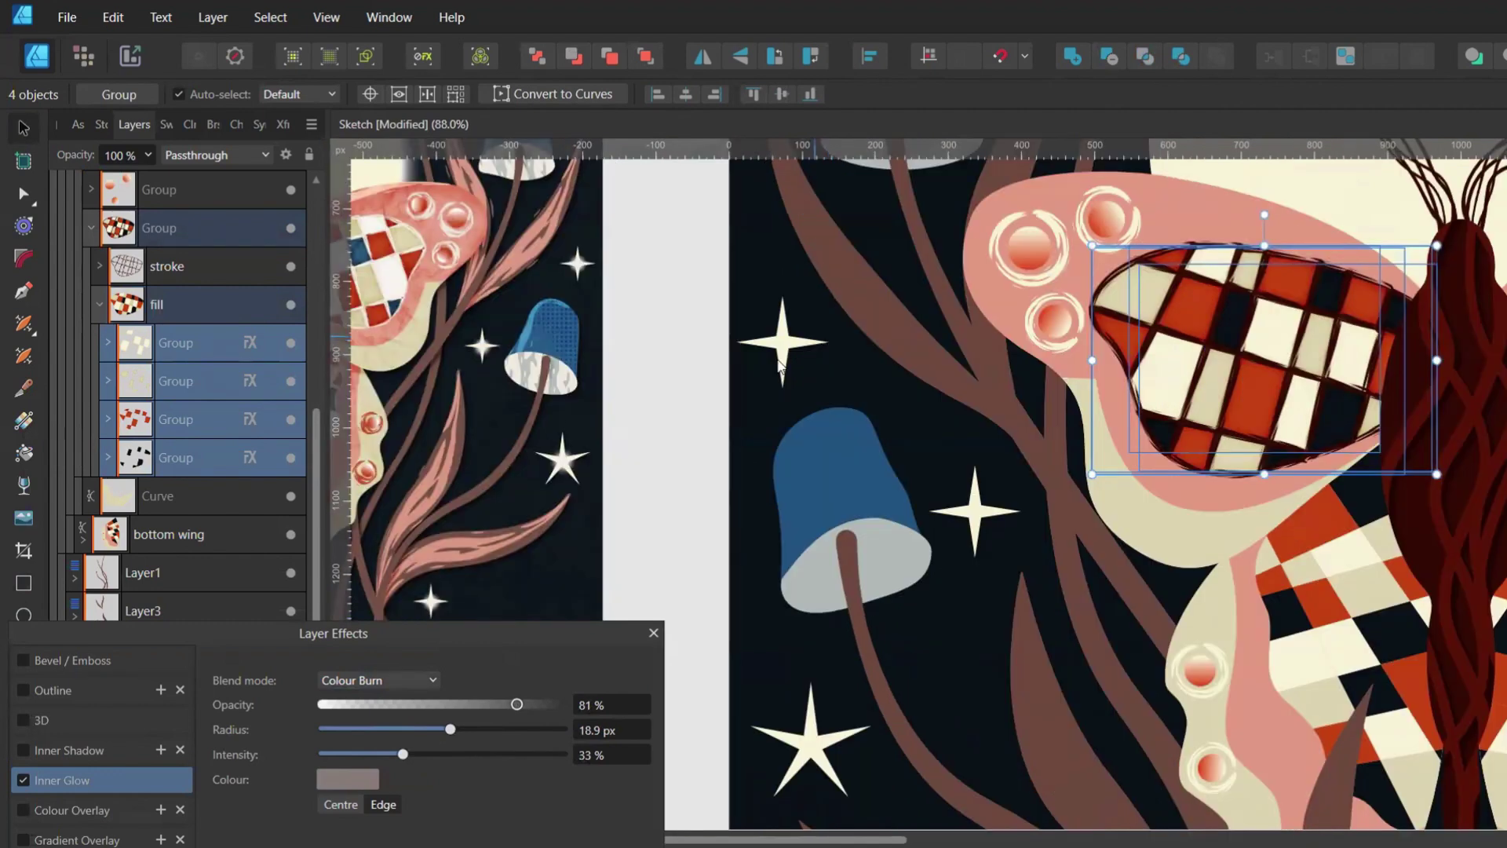
left_click(99, 304)
left_click(167, 305)
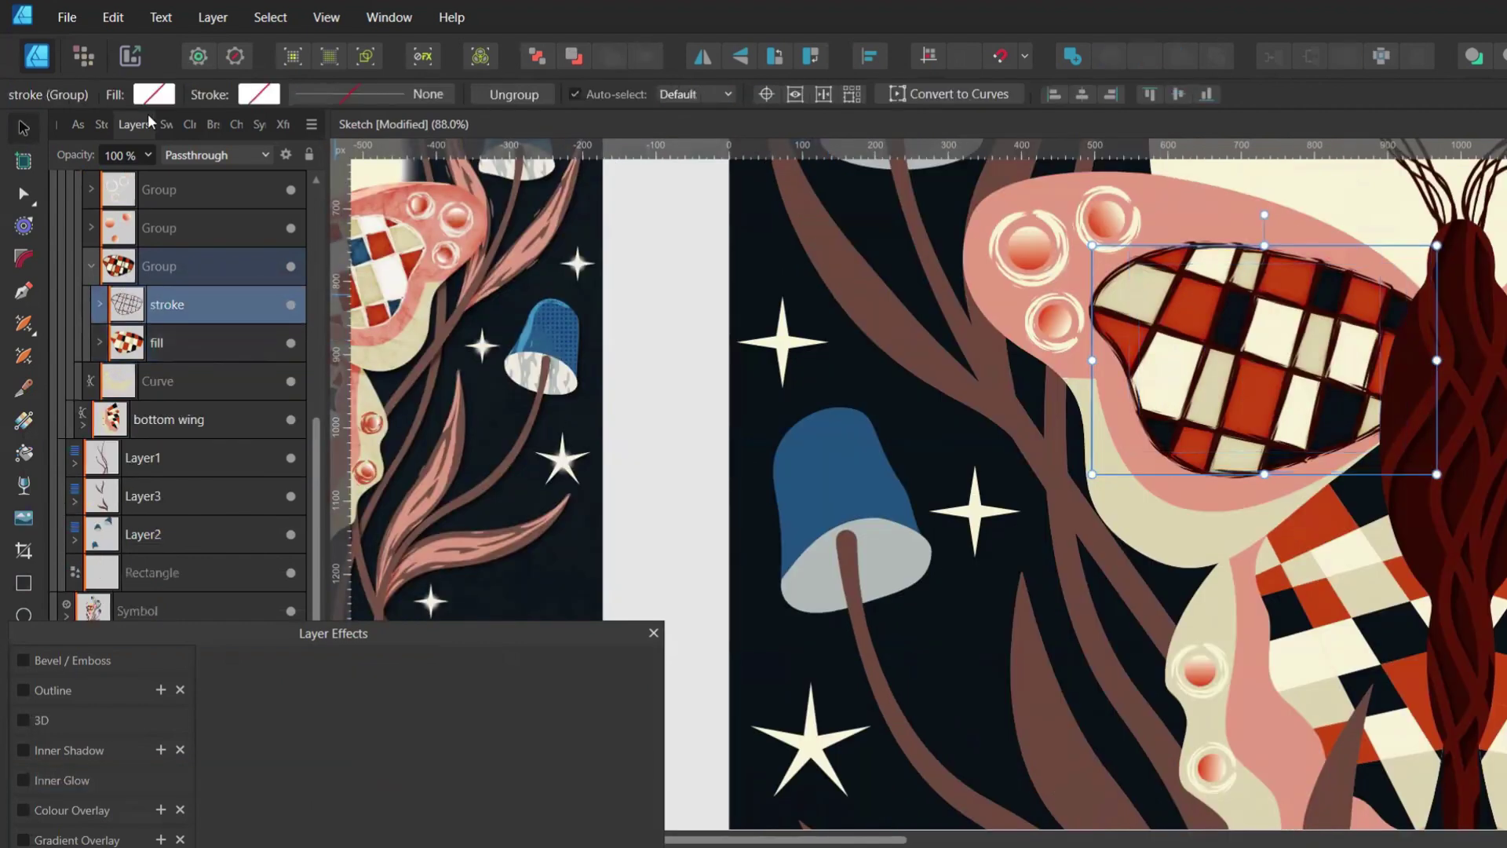
left_click(167, 124)
left_click(110, 274)
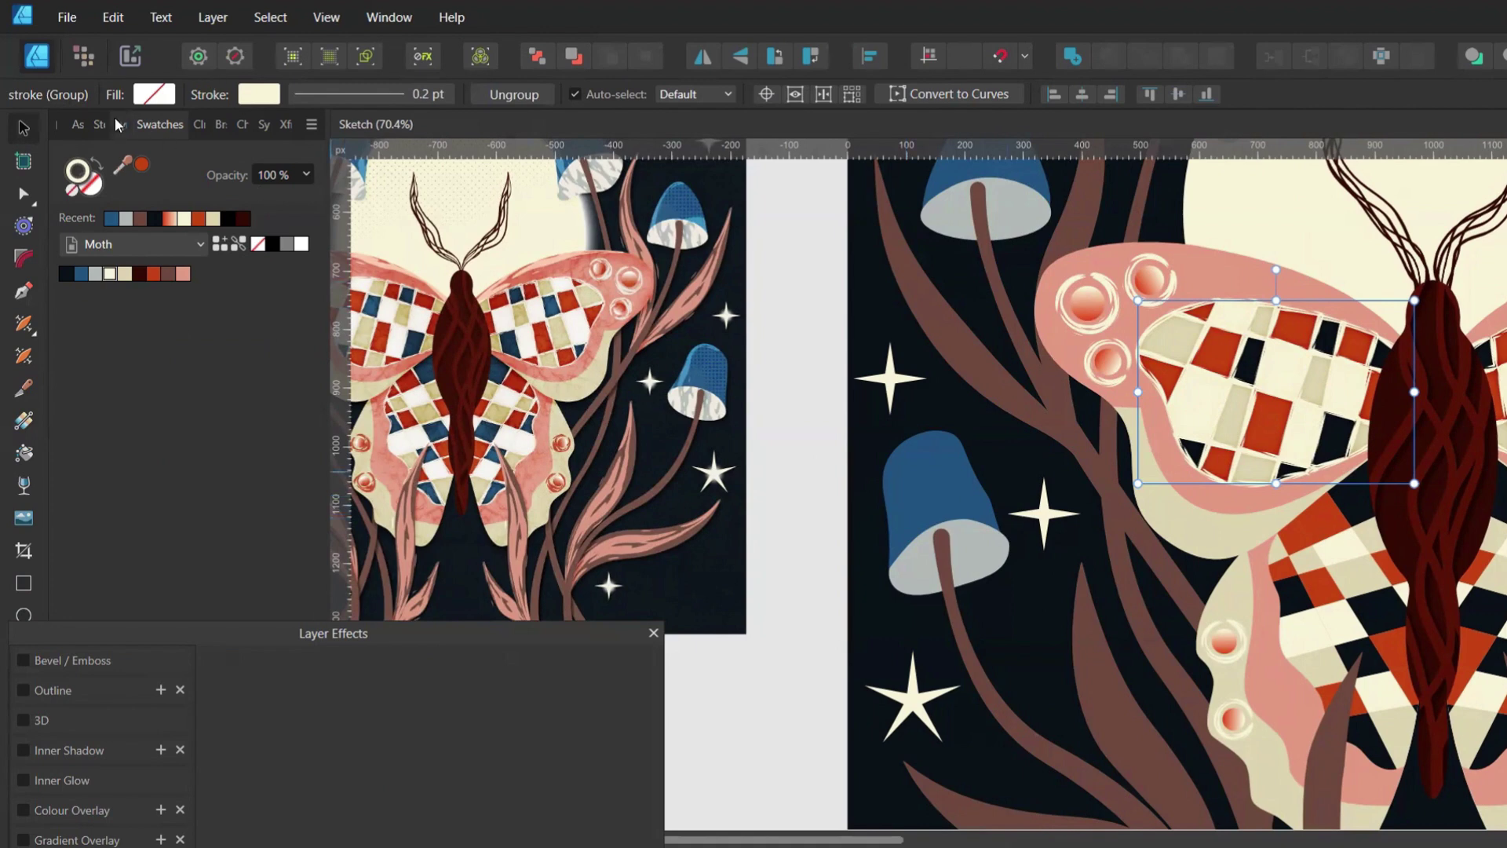
Give the bottom wing's stroke group cream outlines and adjust the Colour Burn inner glow on its four fill groups
left_click(120, 124)
left_click(91, 266)
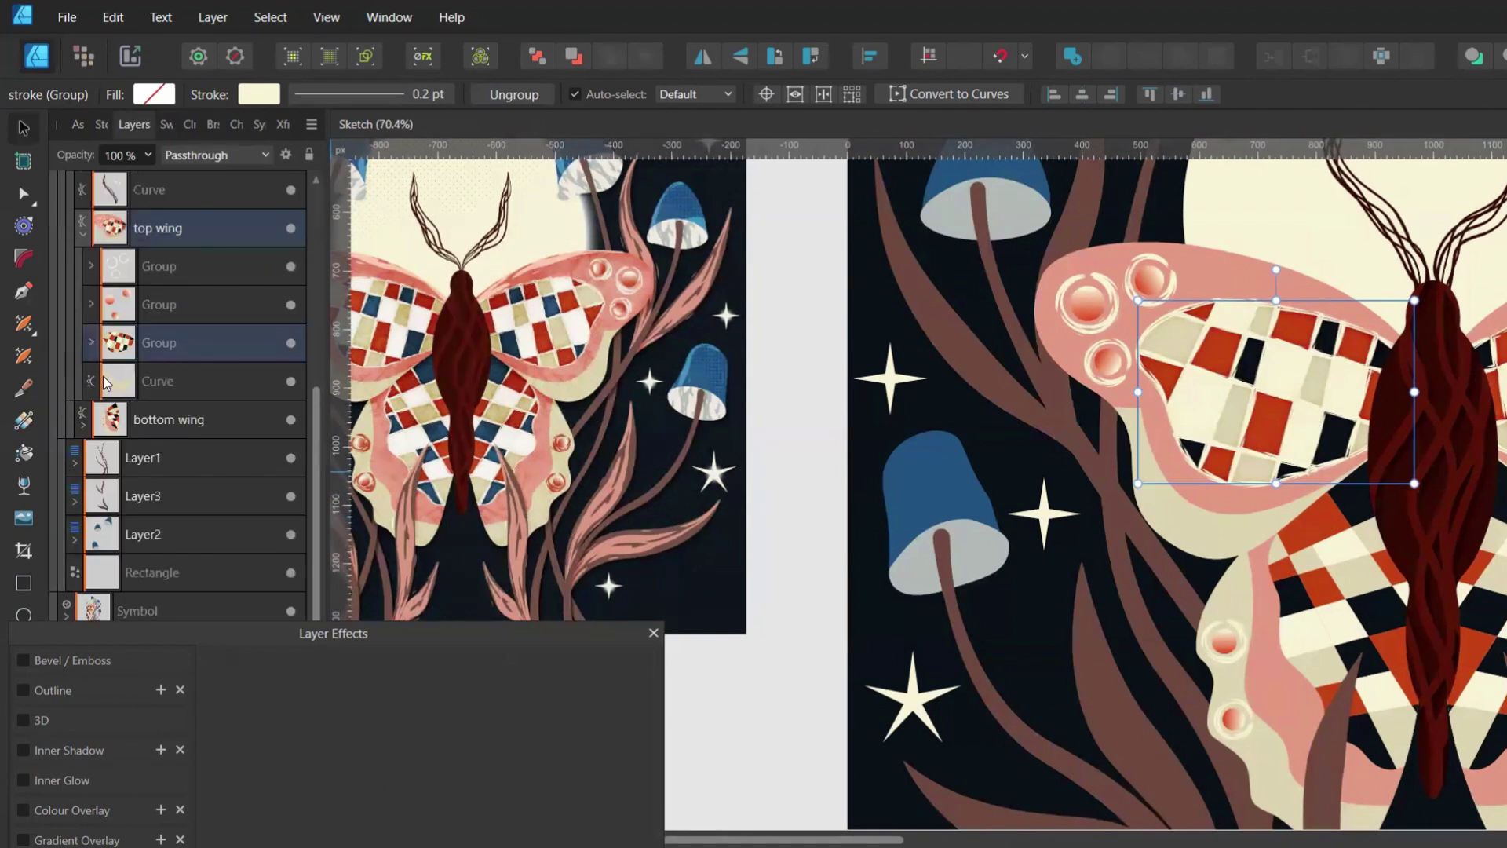
left_click(83, 231)
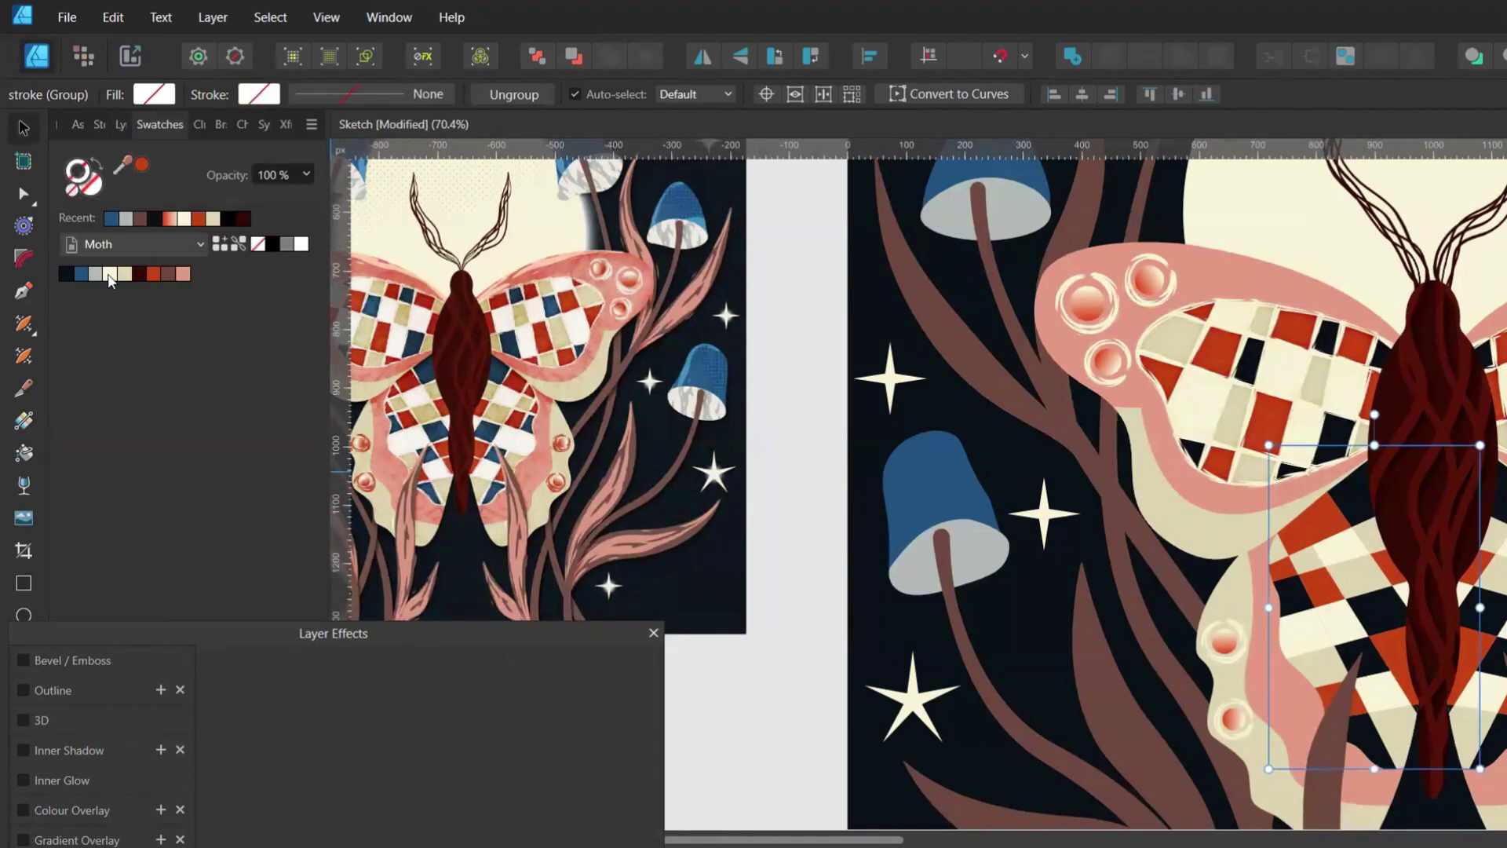
left_click(345, 94)
left_click(493, 166)
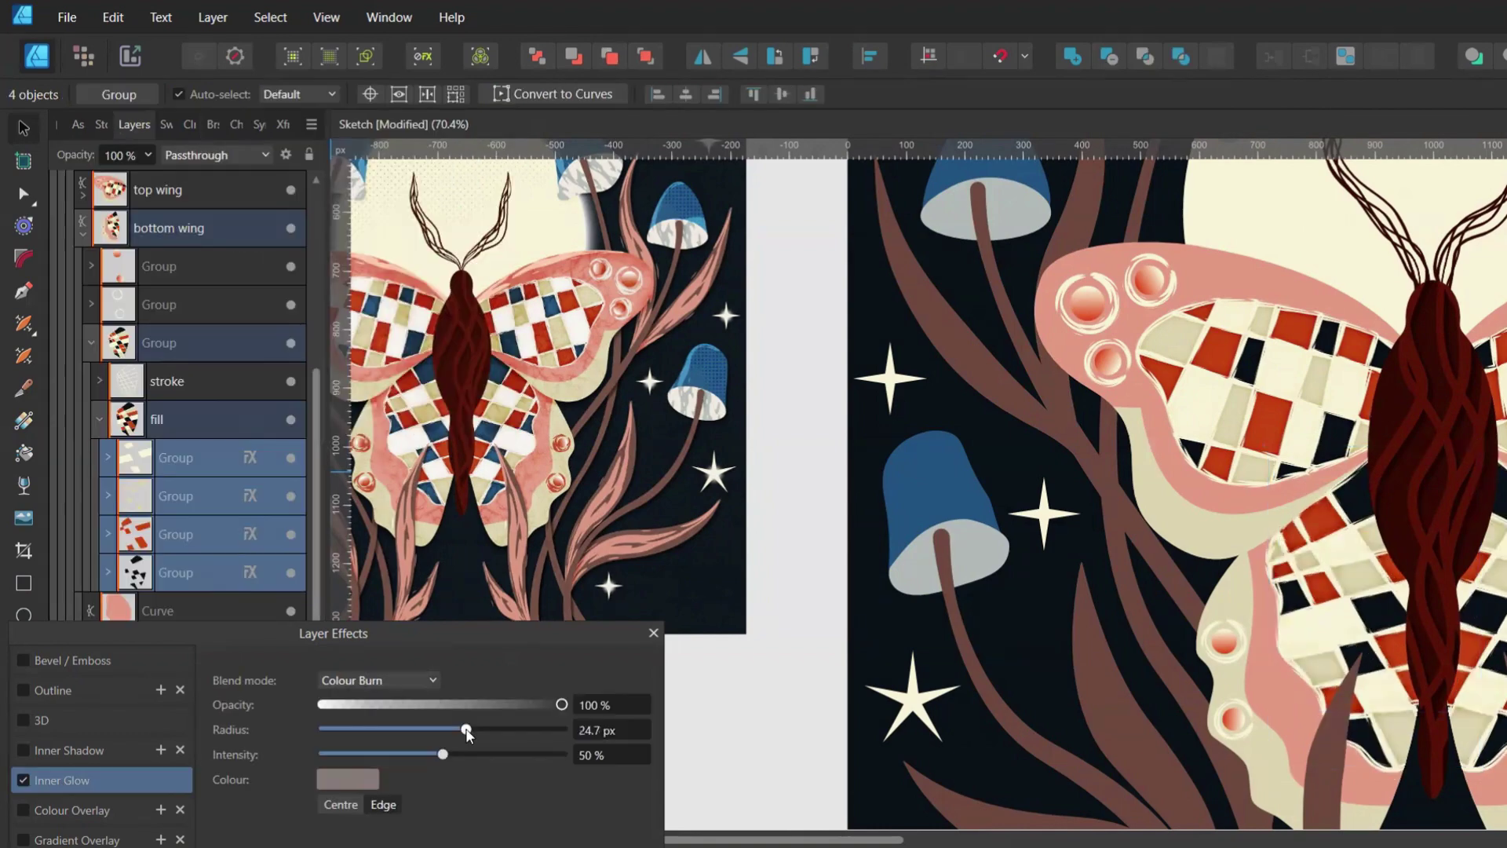
left_click_drag(465, 729, 454, 730)
left_click_drag(610, 704, 472, 730)
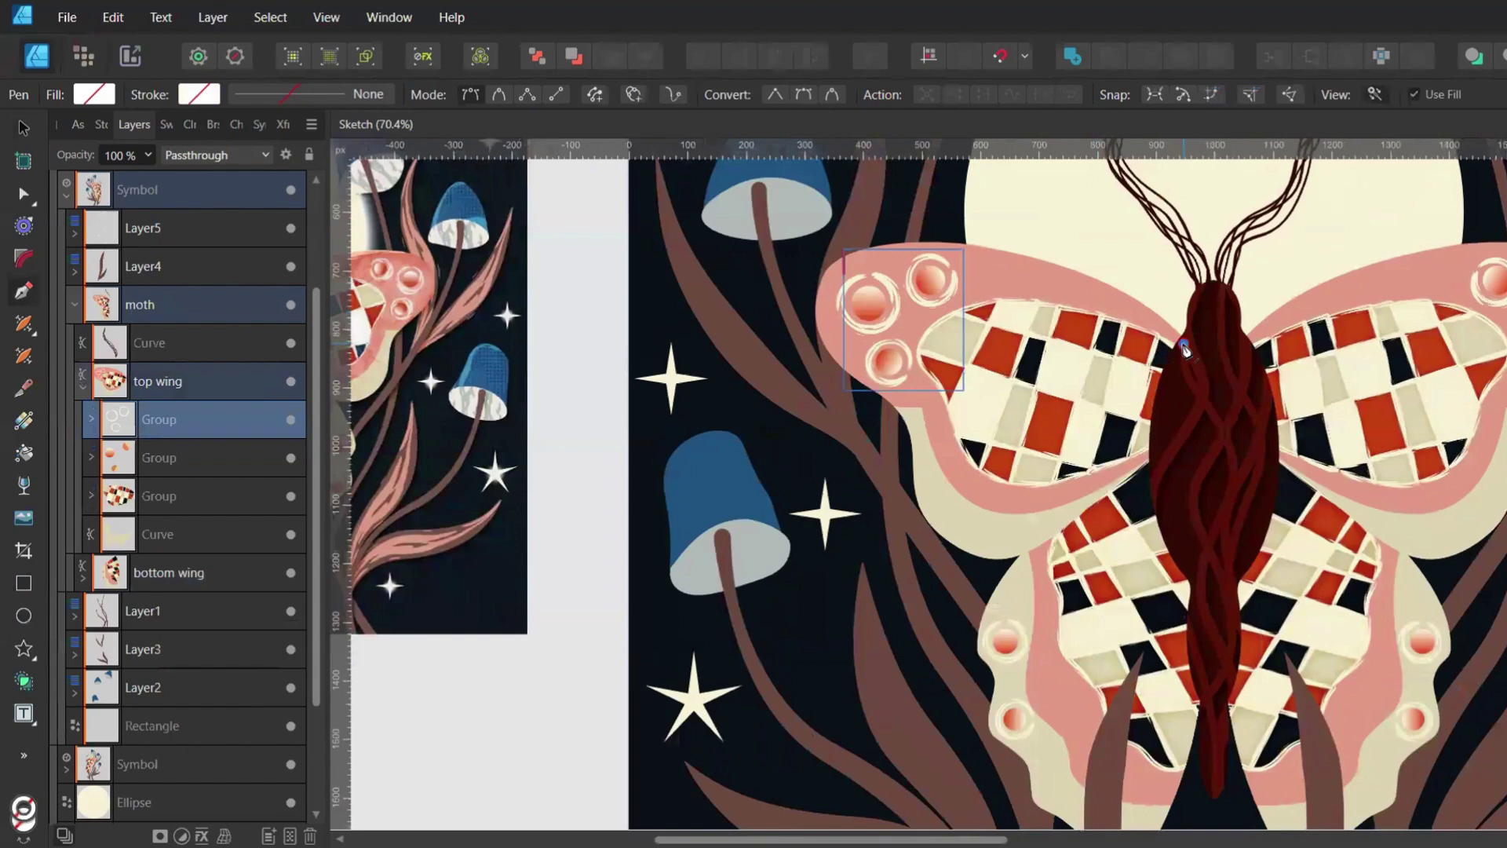
Draw a Pen curve along the top wing's upper edge from body to wing tip, with a pink Creative Ink 02 stroke
left_click_drag(818, 276, 642, 360)
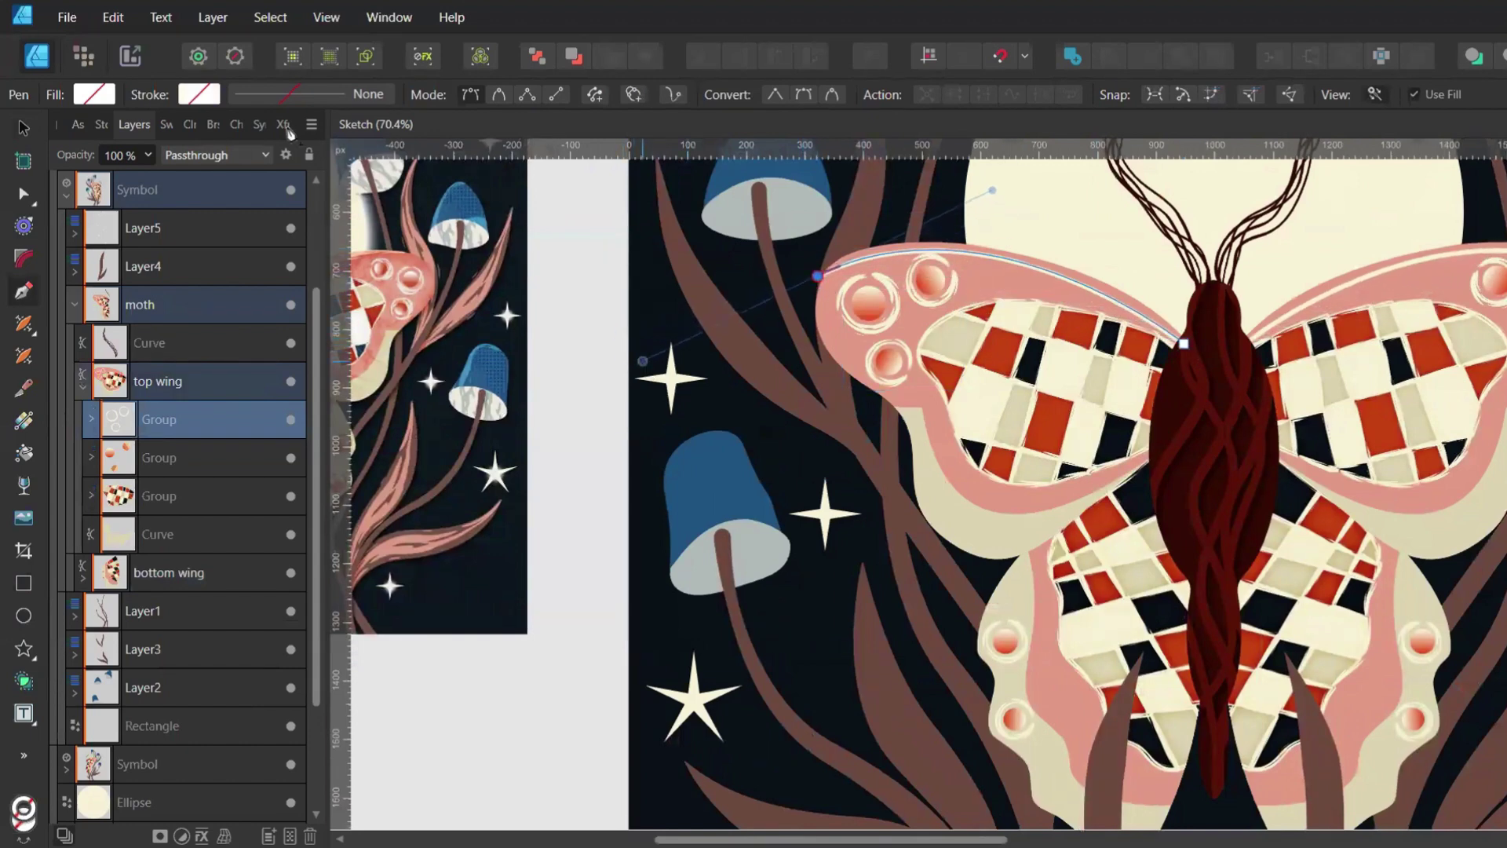
left_click(162, 125)
left_click(183, 273)
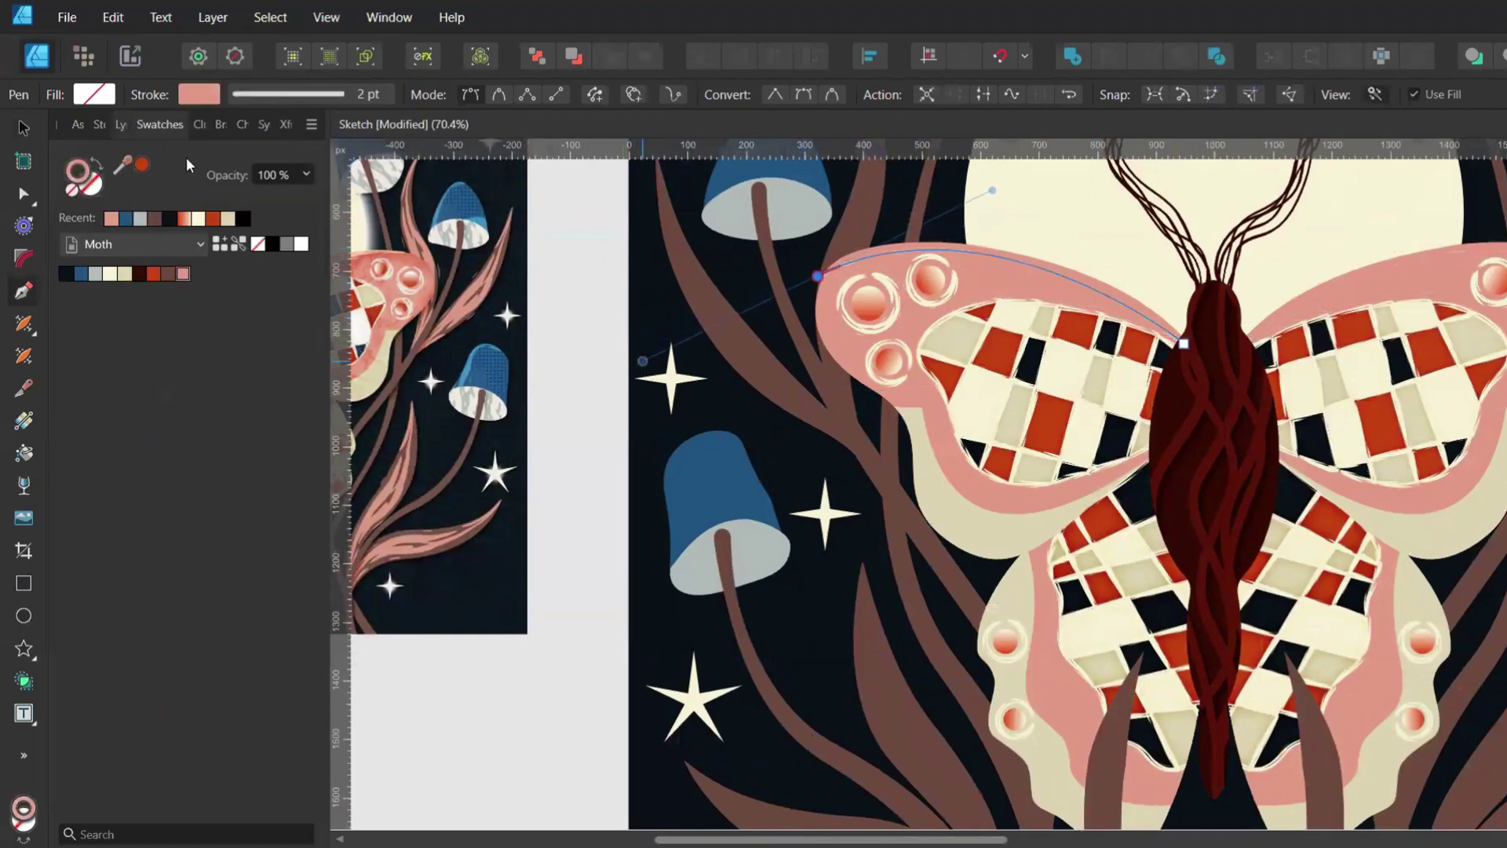
left_click(213, 127)
left_click(149, 567)
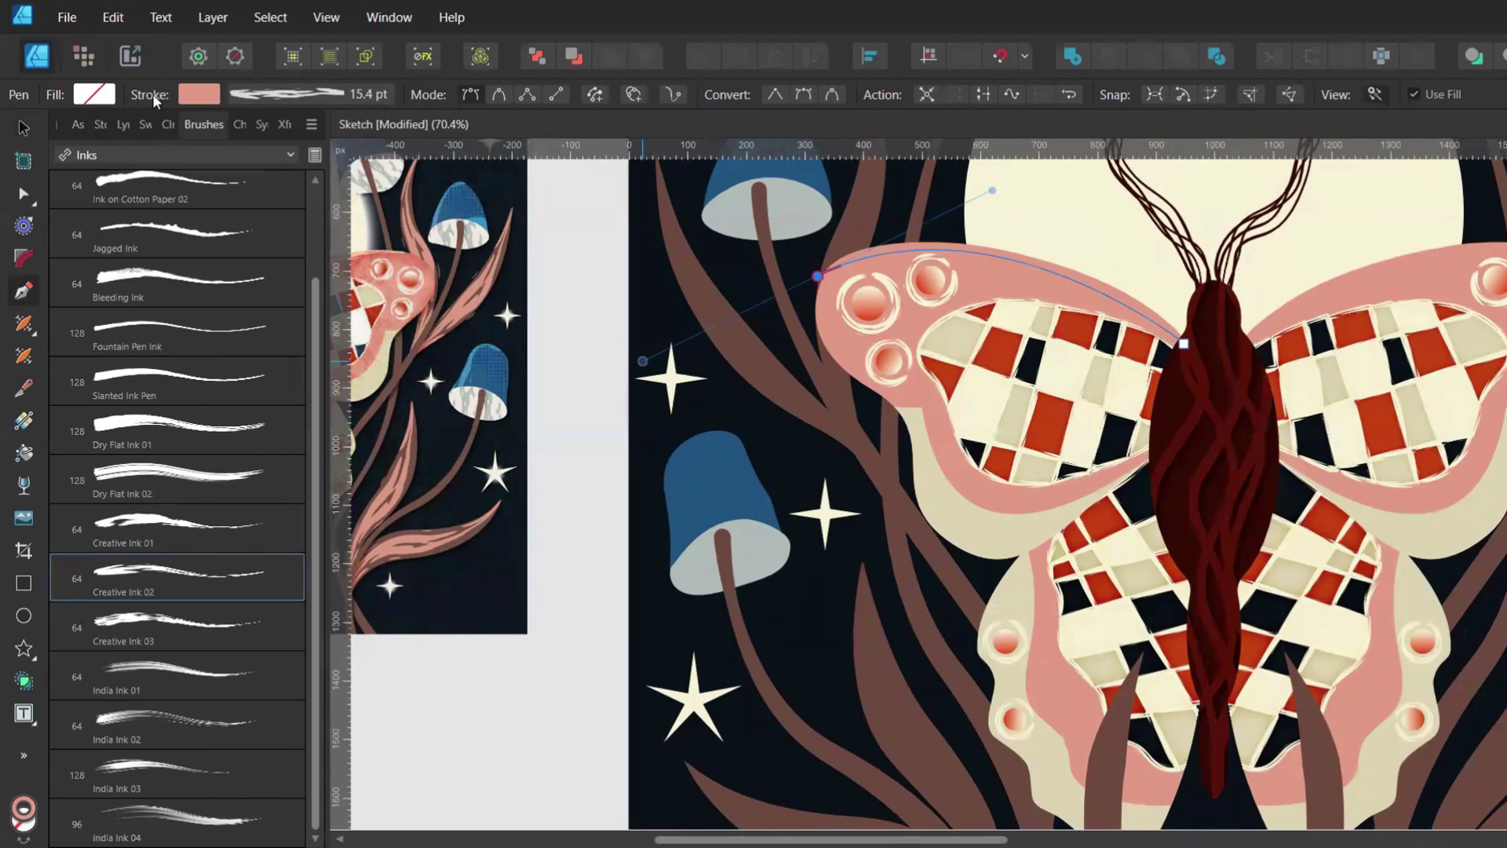
Set the wing-edge curve's blend mode to Screen and adjust its stroke width at the middle and both ends
left_click(123, 124)
left_click(199, 155)
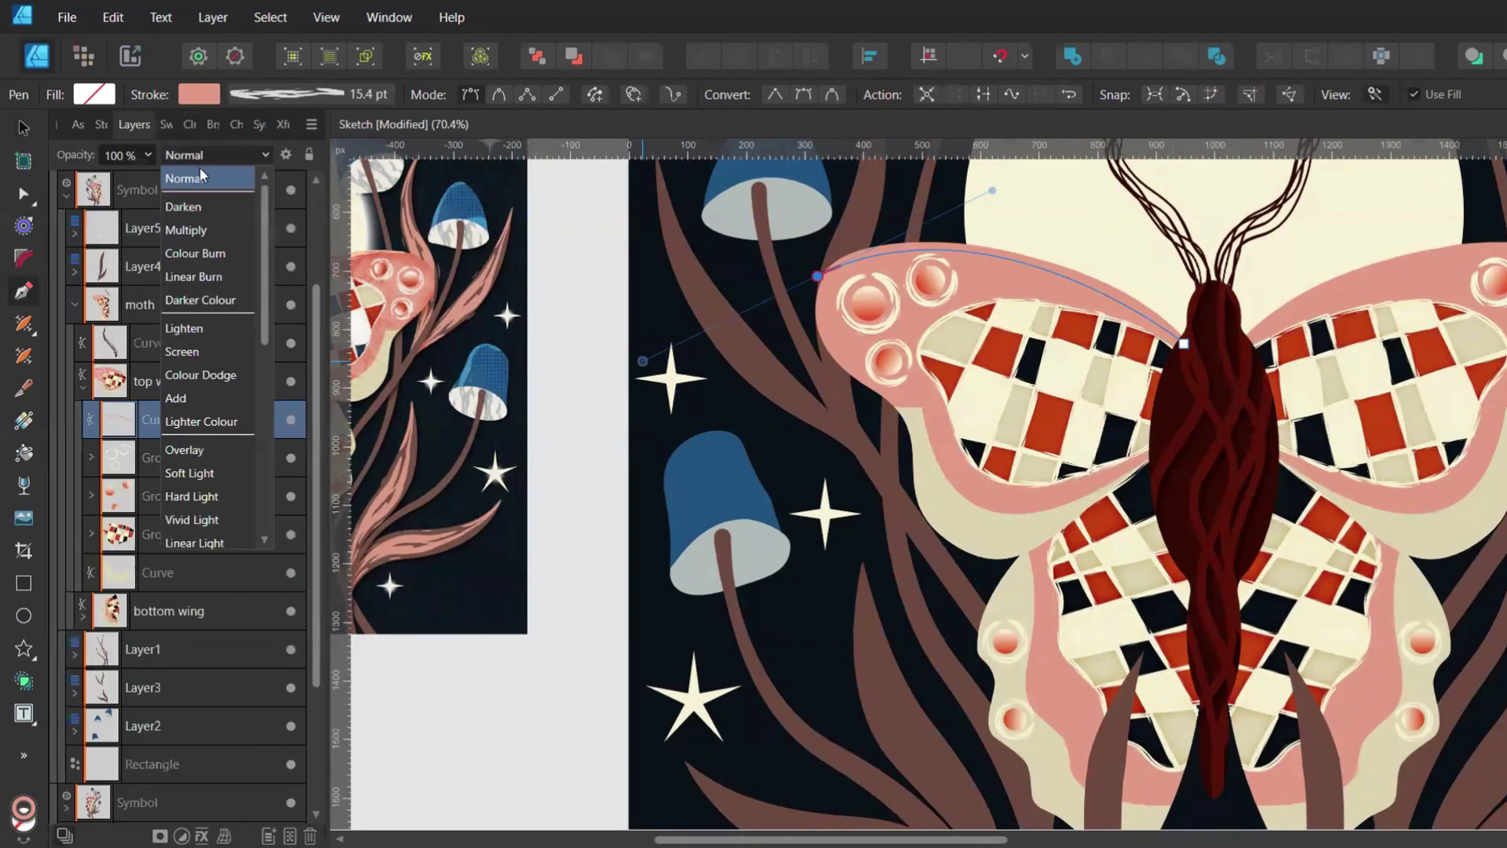
left_click(182, 352)
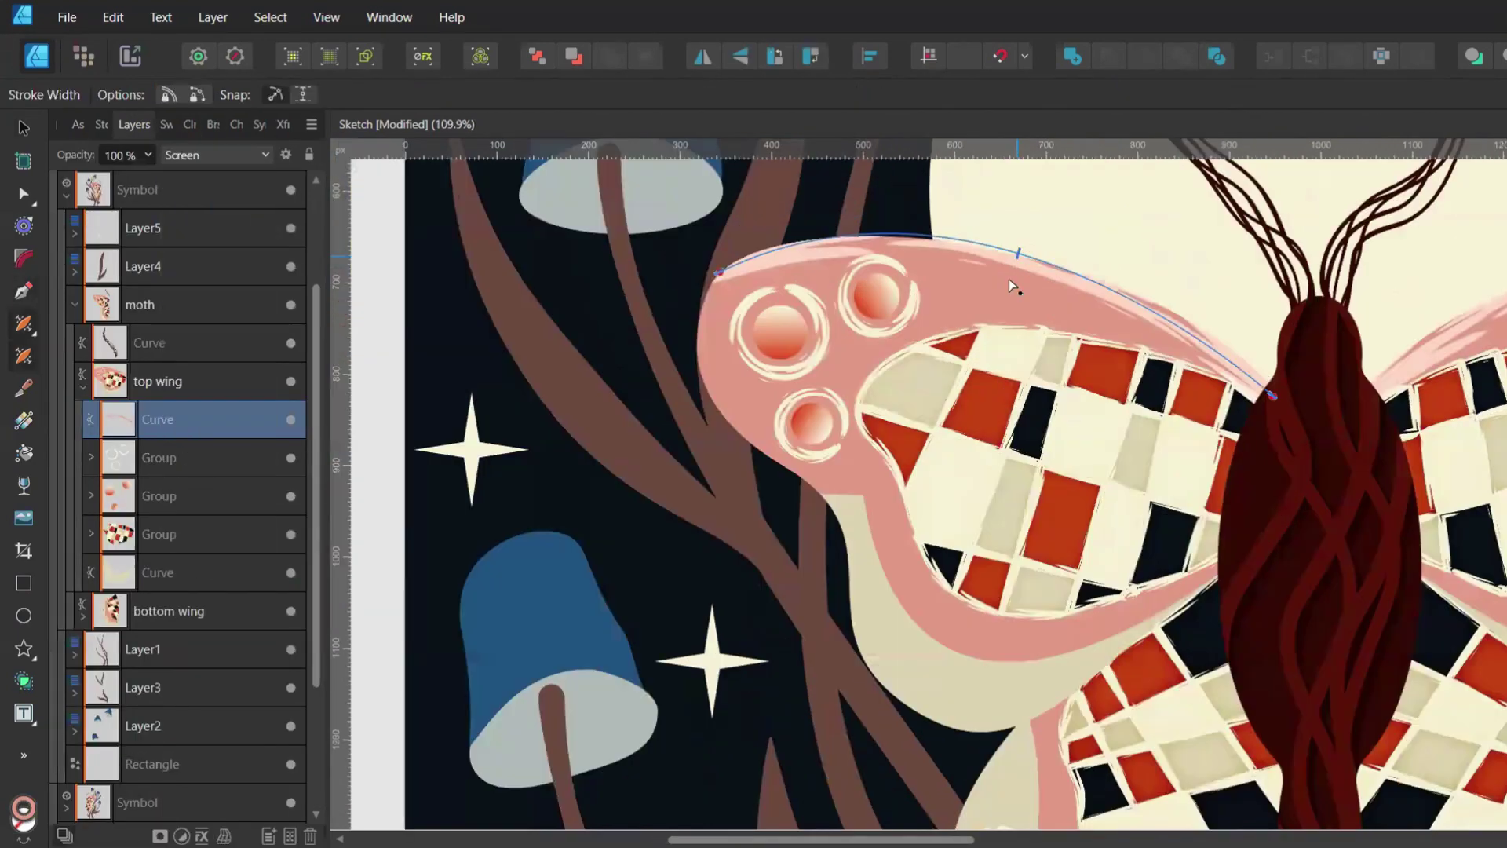
mouse_move(1008, 280)
left_mouse_down()
mouse_move(1003, 292)
mouse_move(1020, 289)
left_mouse_up()
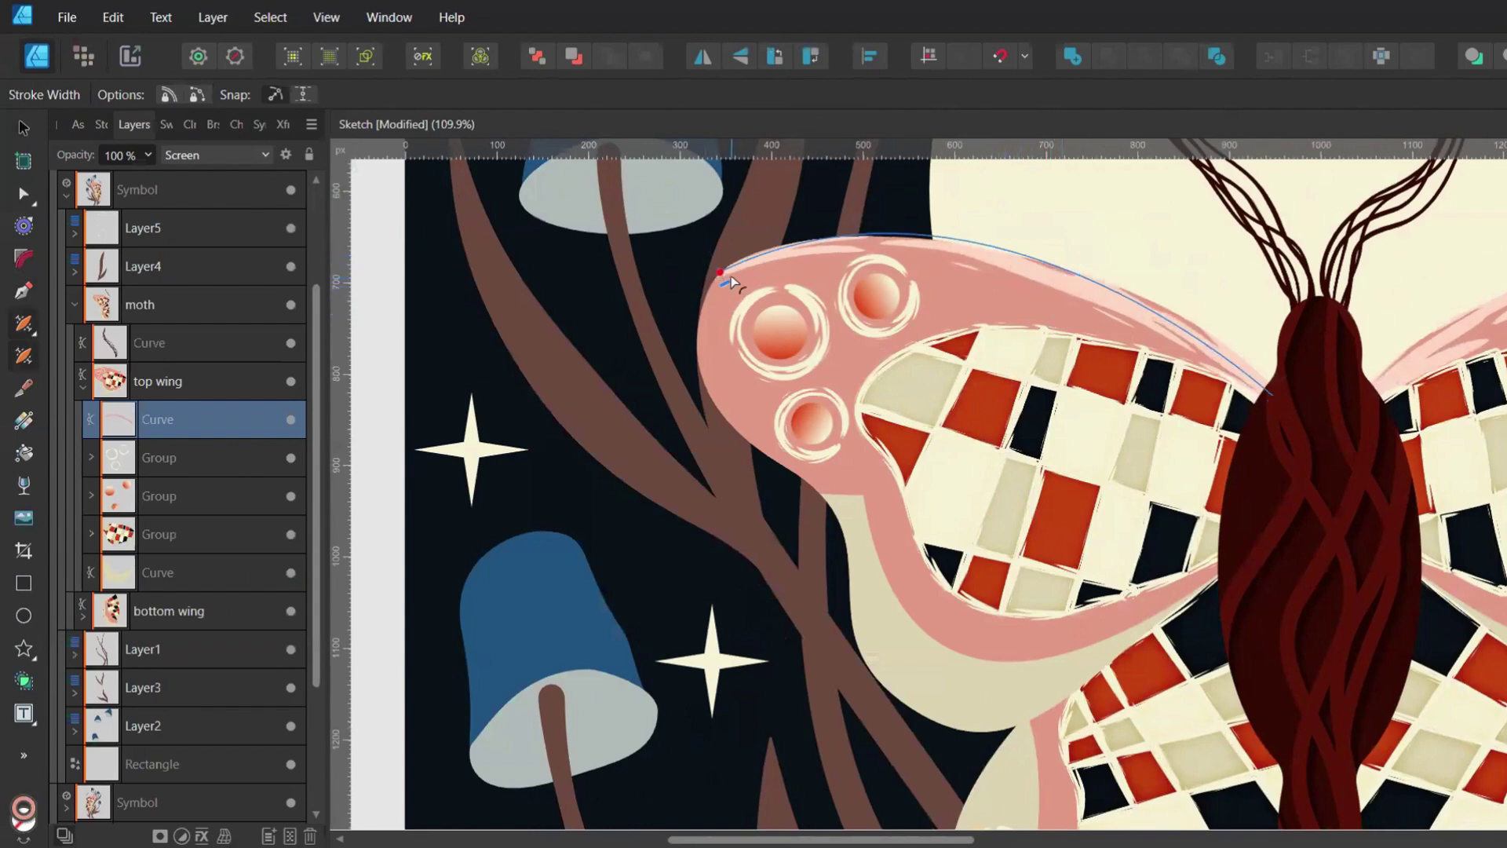
left_click_drag(731, 276, 734, 274)
left_click_drag(1247, 414, 1245, 425)
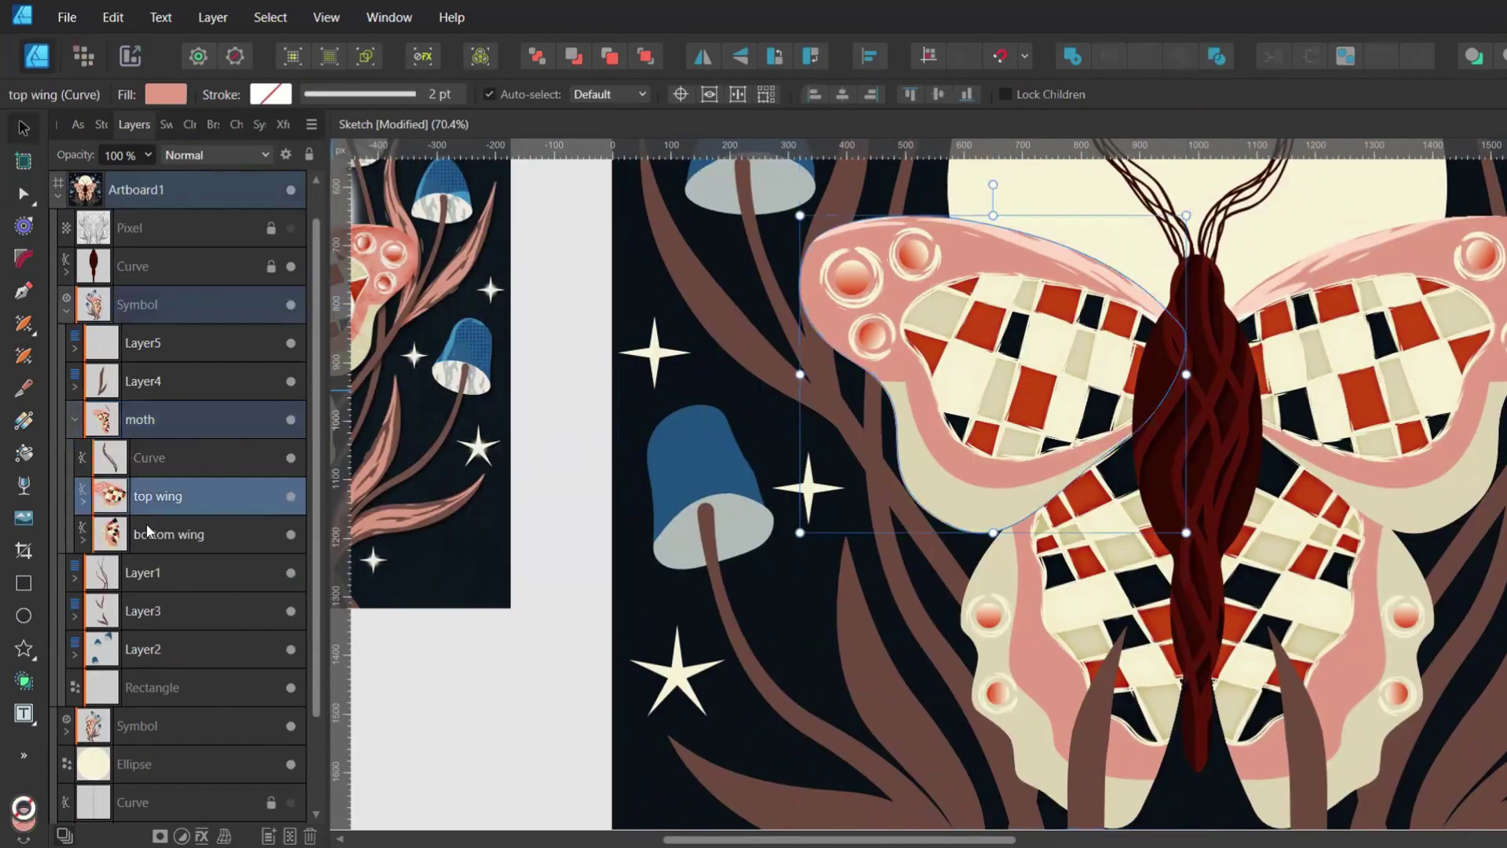
Duplicate the top and bottom wing layers and delete all artwork nested inside the top wing copy
left_click(146, 523, "shift")
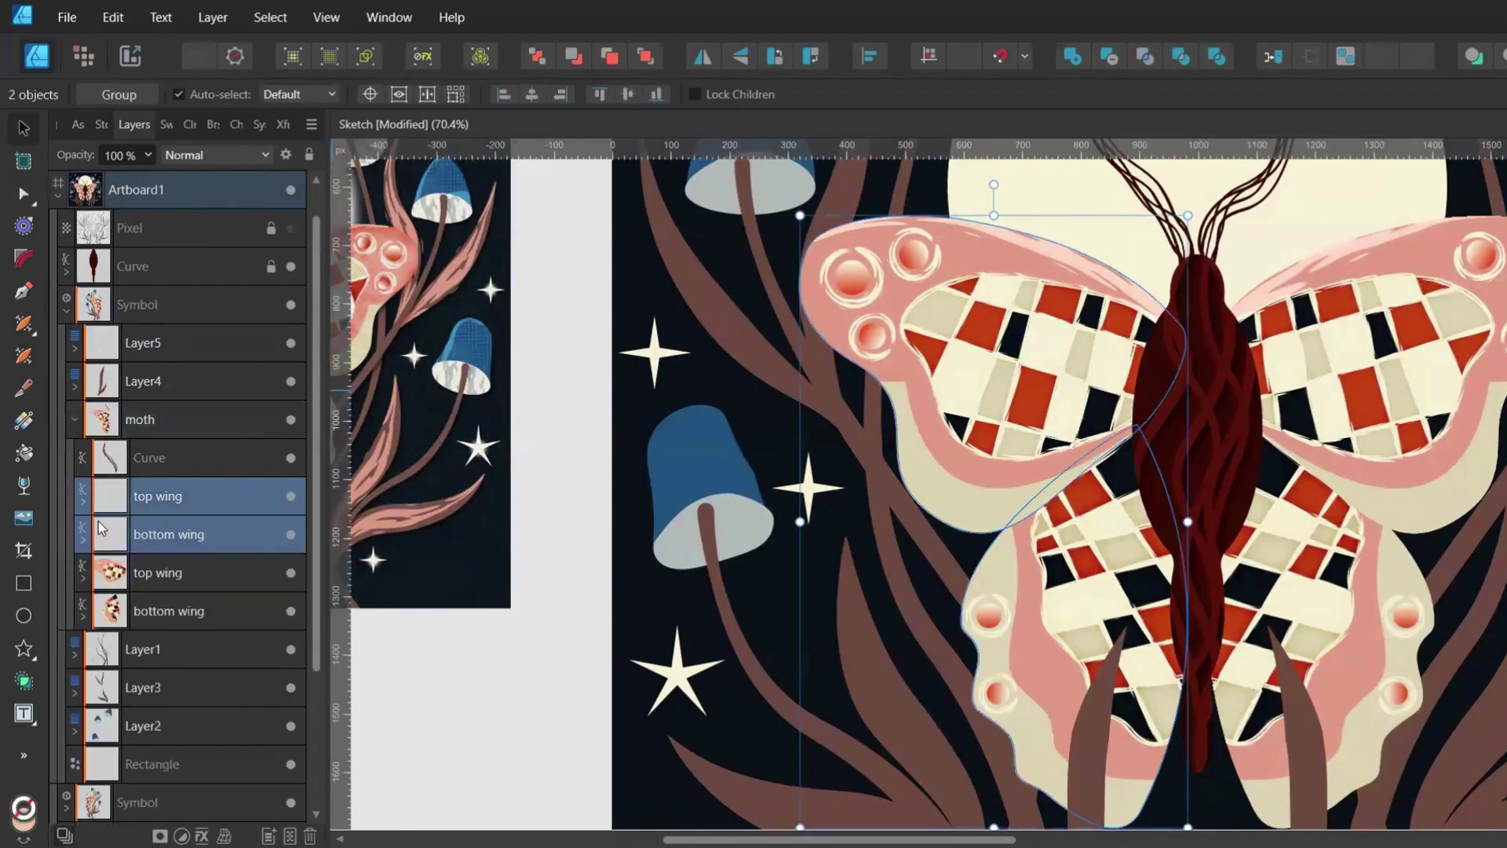
scroll(144, 487, "down", 3)
left_click(82, 385)
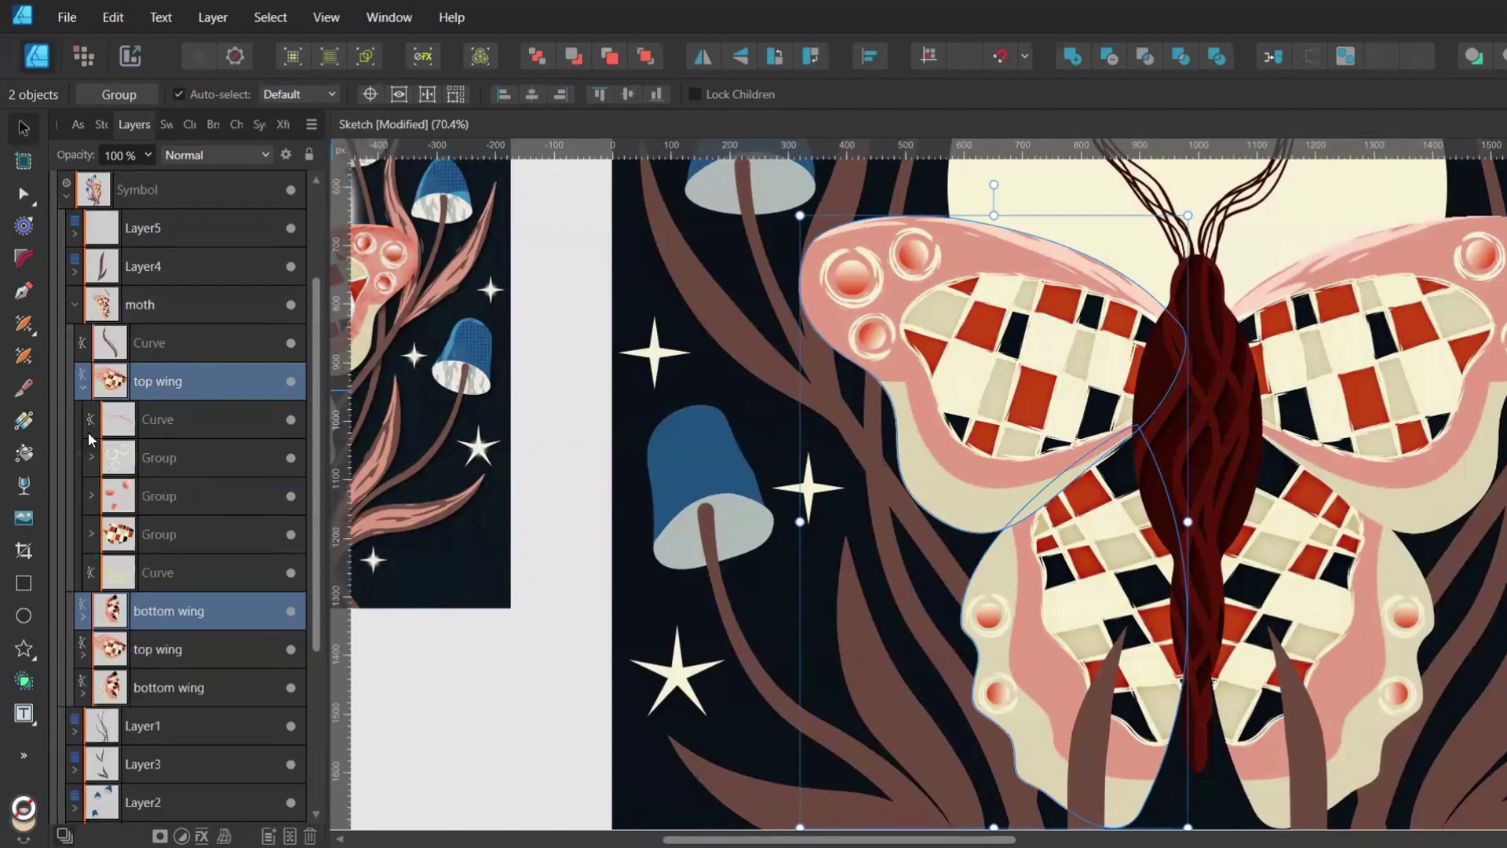
left_click(130, 424)
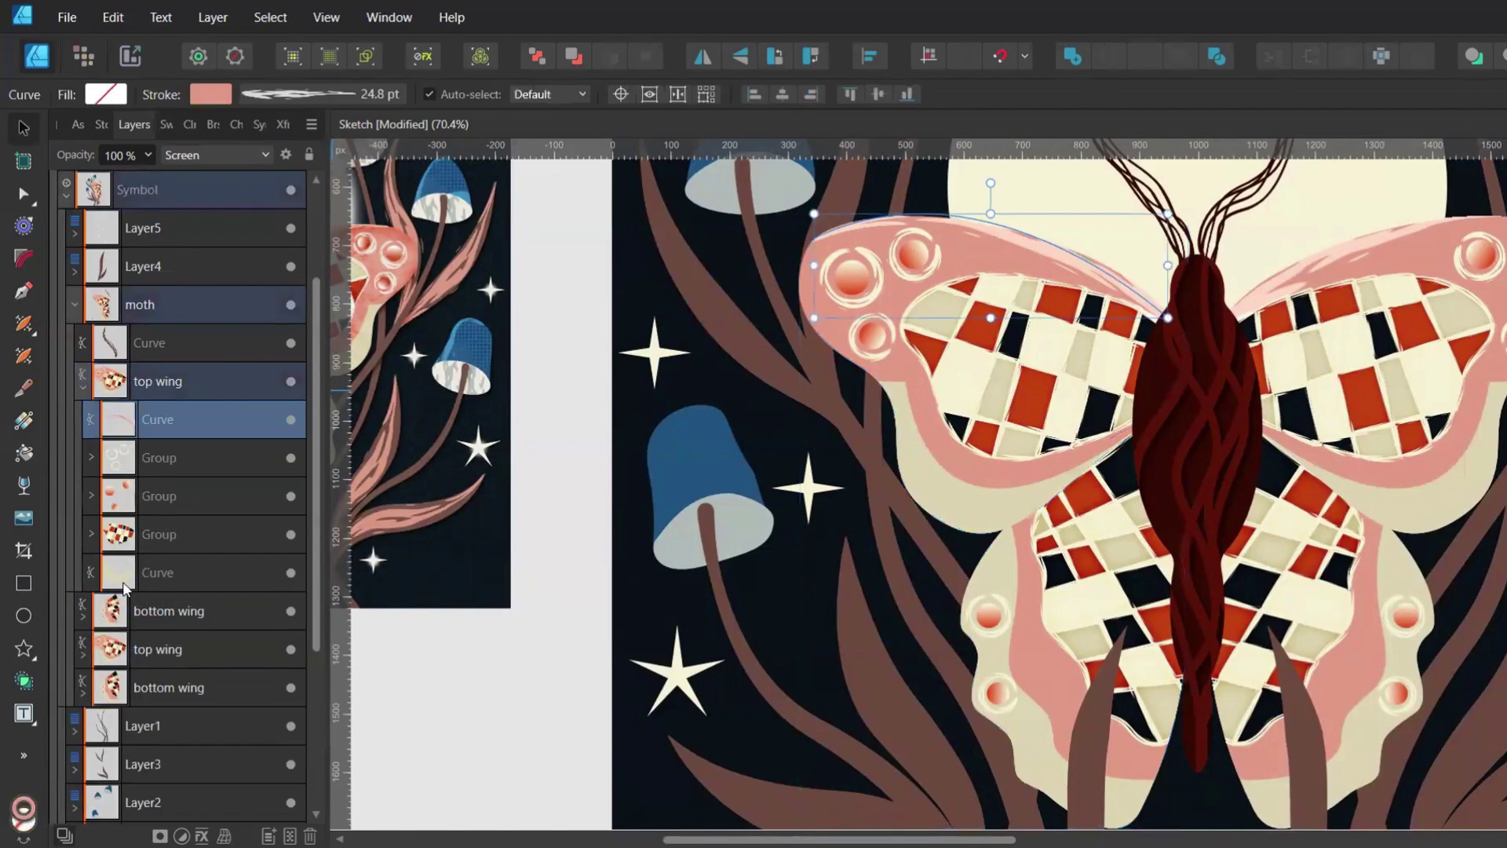
left_click(139, 573, "shift")
key("Delete")
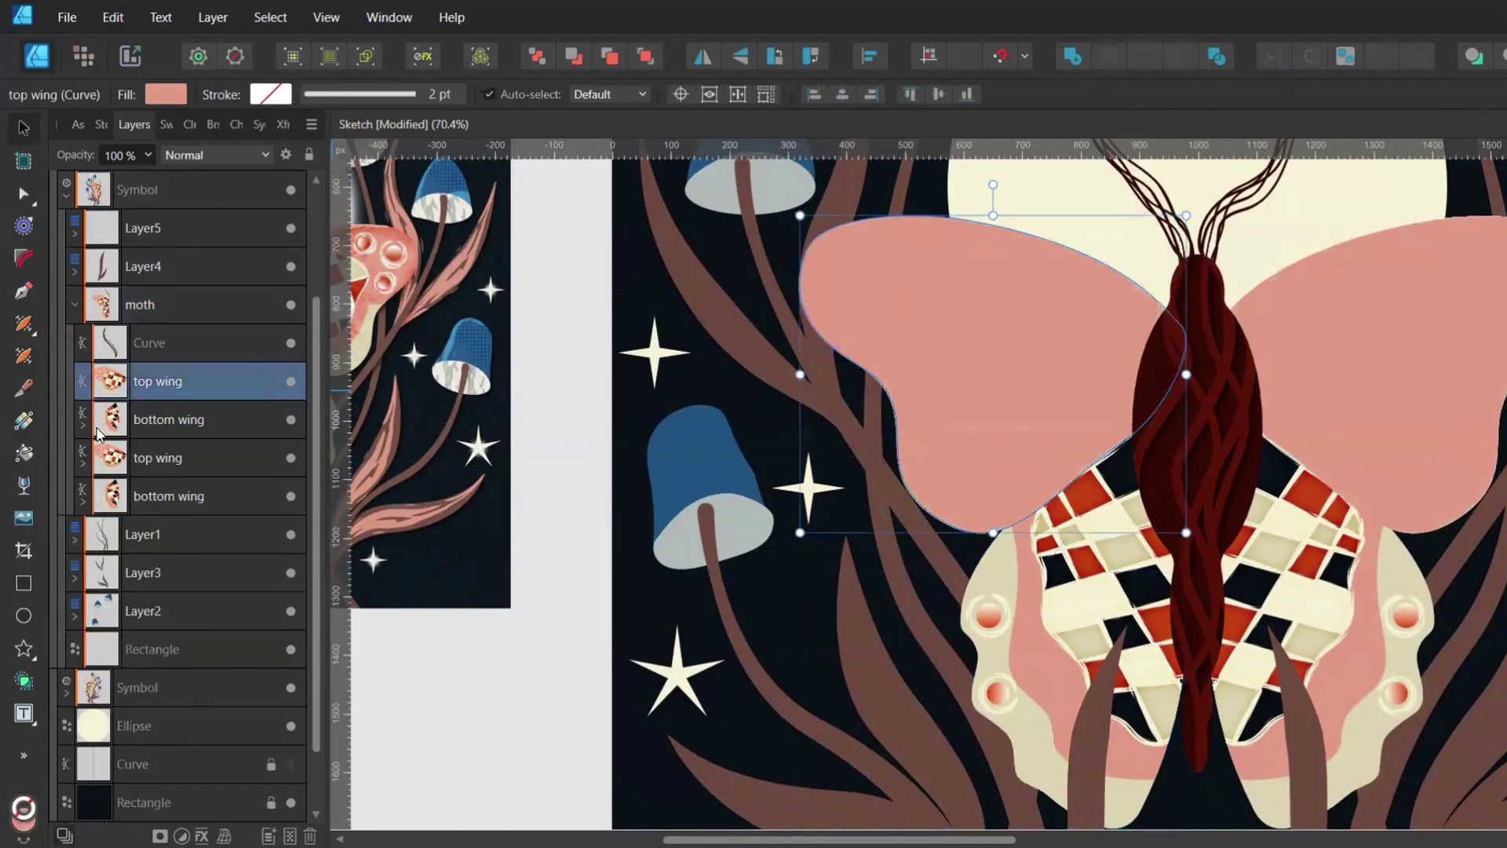
Delete the artwork nested inside the bottom wing copy and merge both wing copies into a single shape
left_click(82, 426)
left_click(130, 458)
left_click(120, 567, "shift")
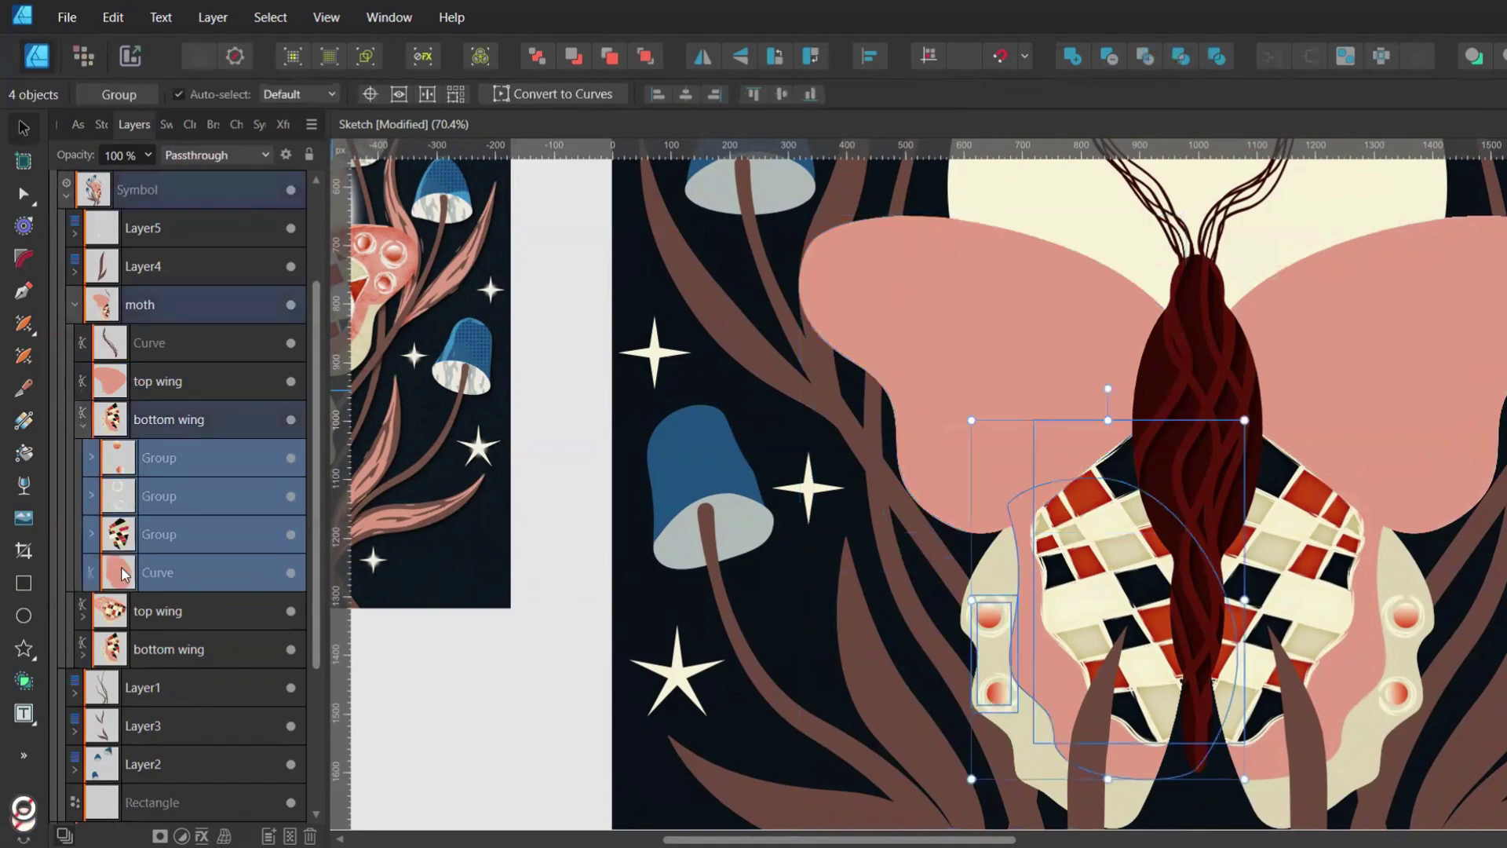
key("Delete")
left_click(135, 390, "shift")
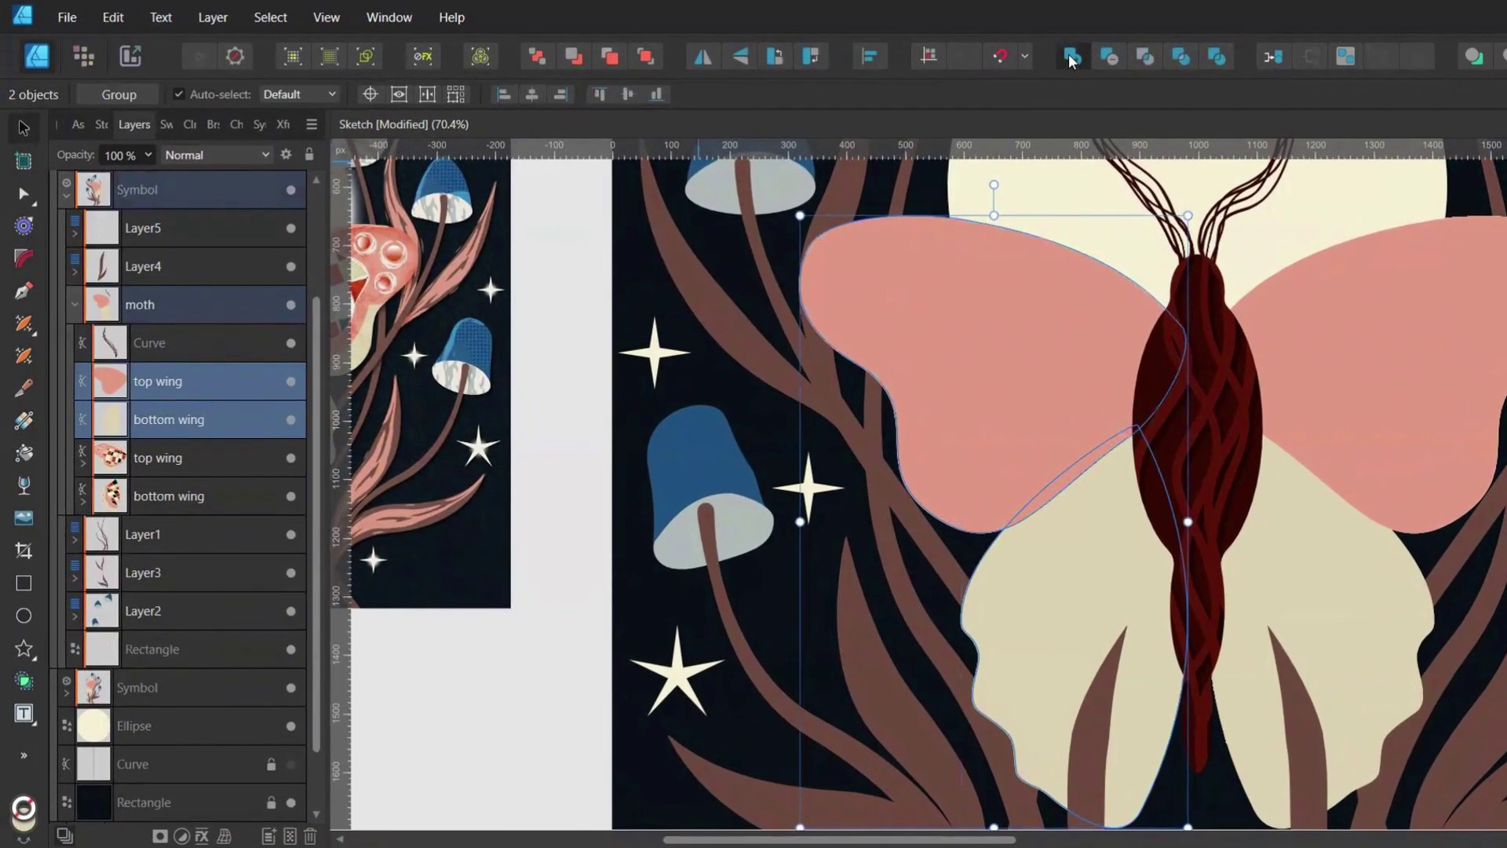
left_click(1068, 54)
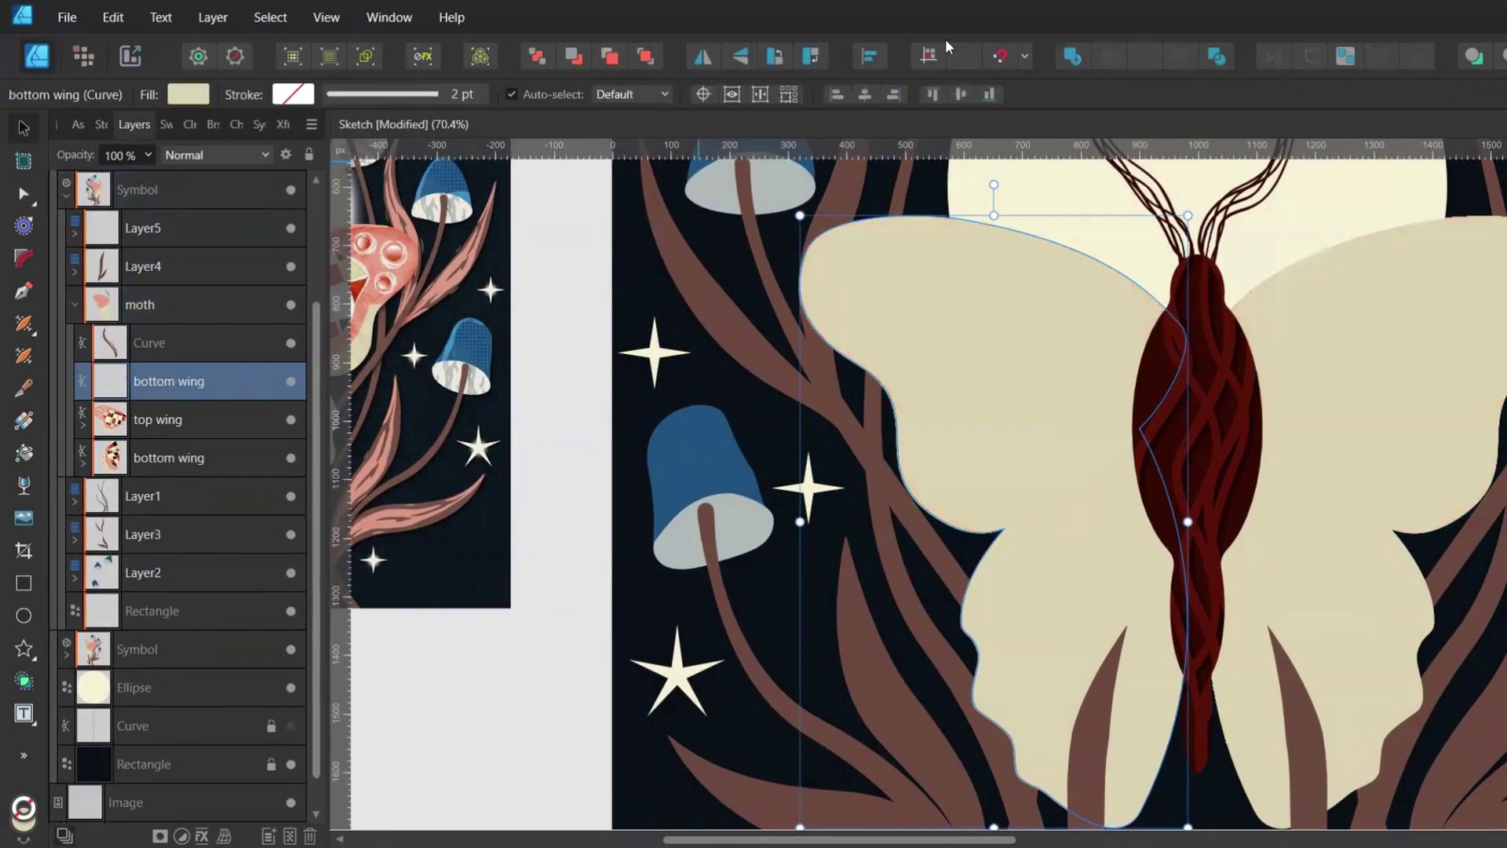
Give the merged wing shape a white fill that lets the wing artwork show through, and switch to the Pixel Persona
left_click(165, 124)
left_click(72, 189)
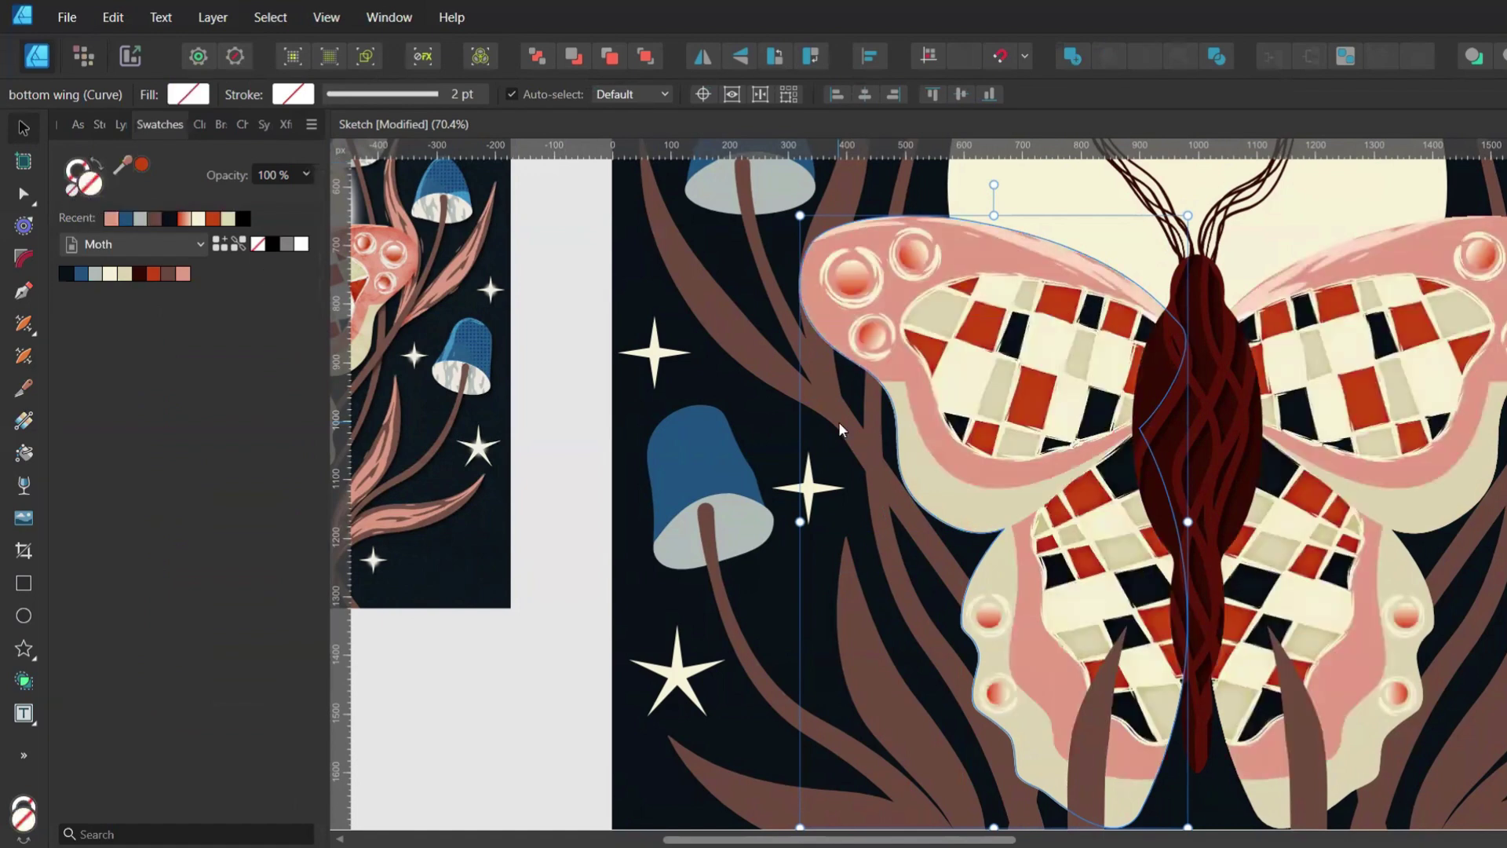
left_click(81, 58)
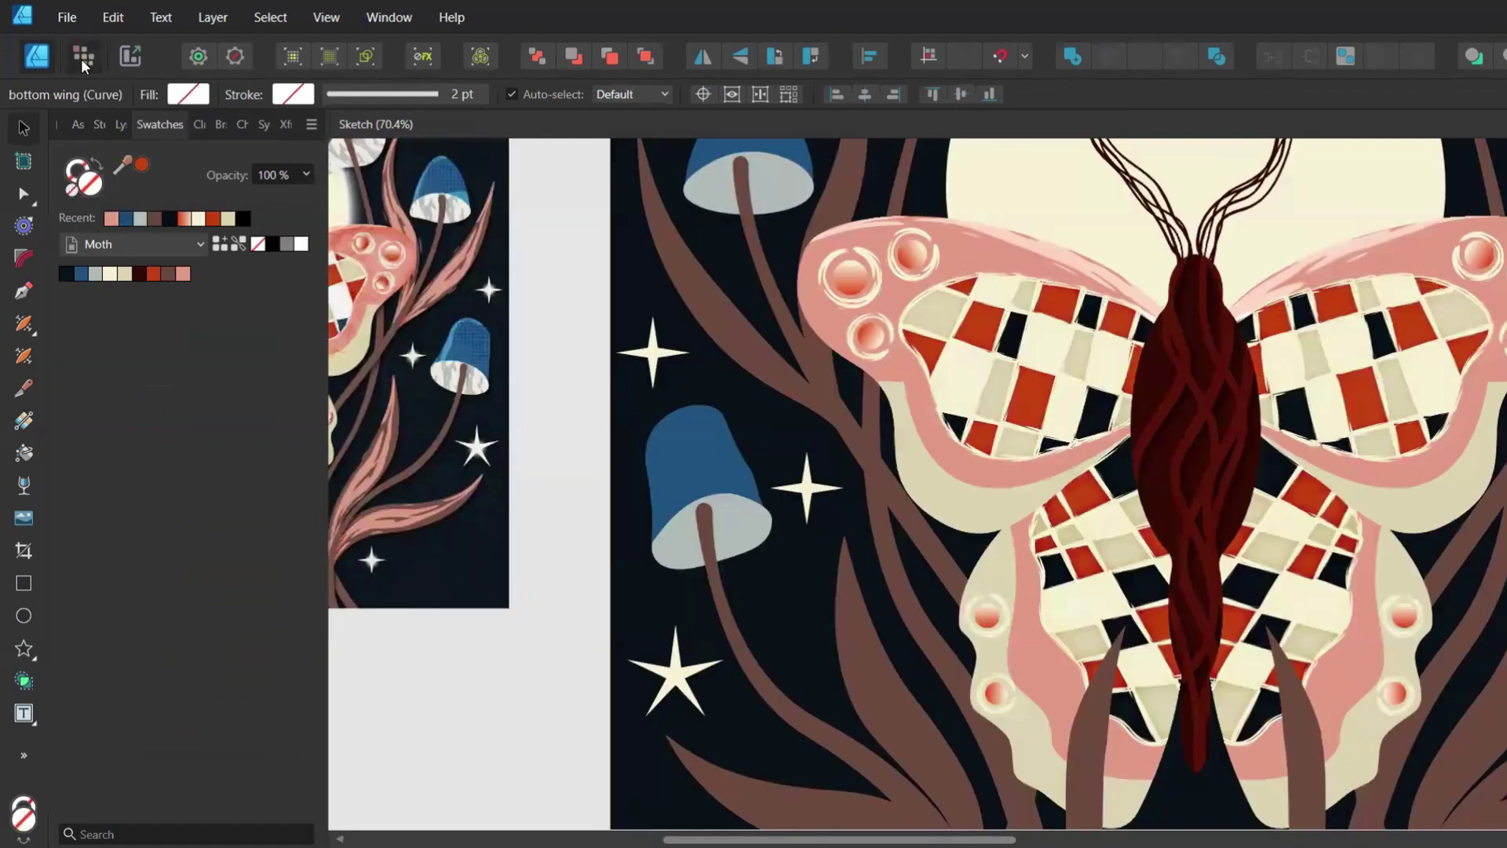
Add a pixel layer in the Pixel Persona and nest it inside the merged wing shape
left_click(82, 58)
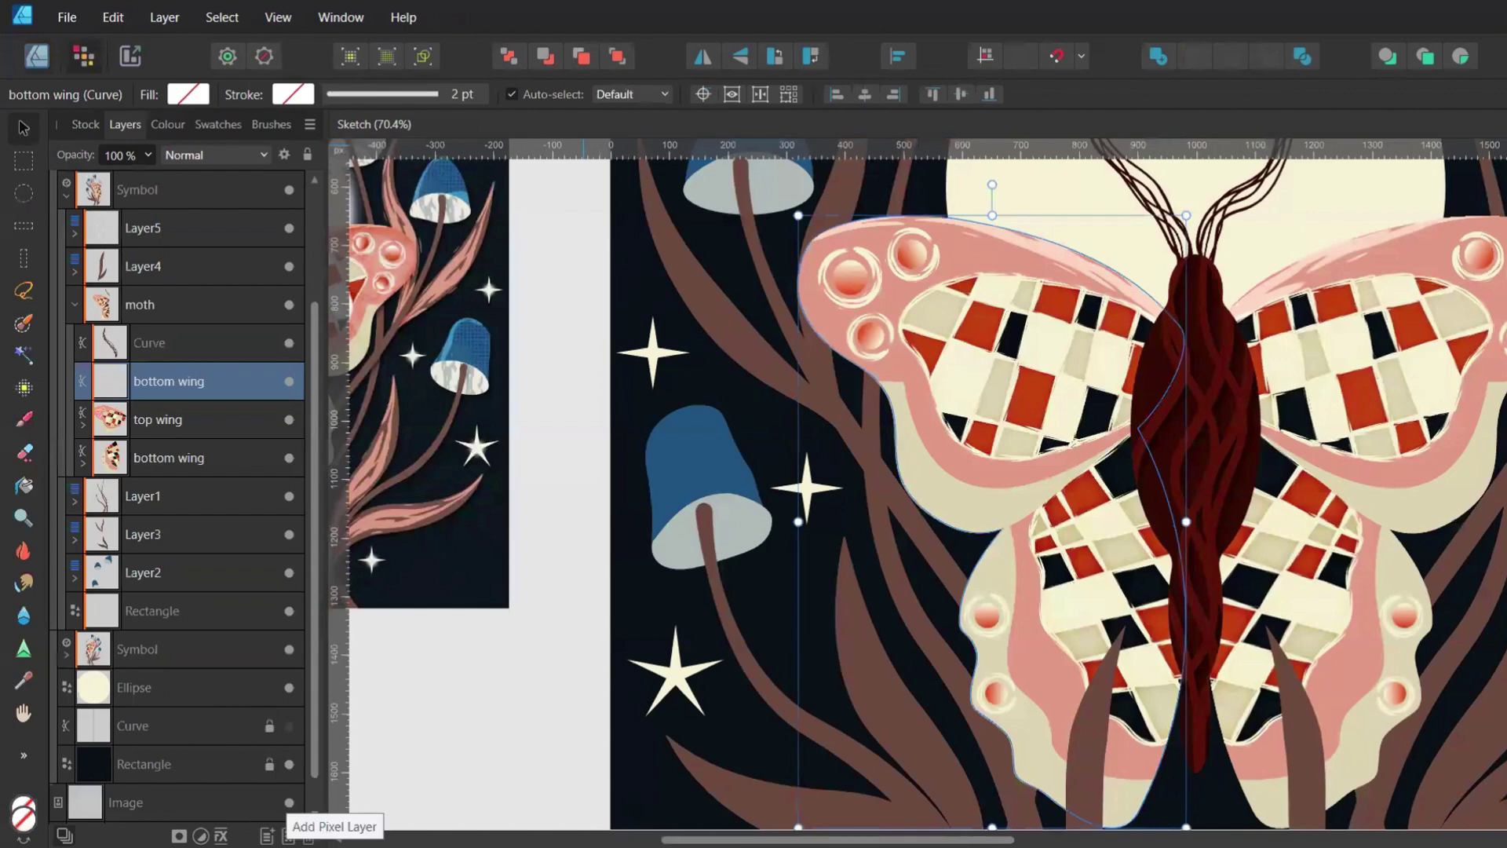
left_click(288, 834)
left_click_drag(173, 398, 102, 393)
left_click(82, 387)
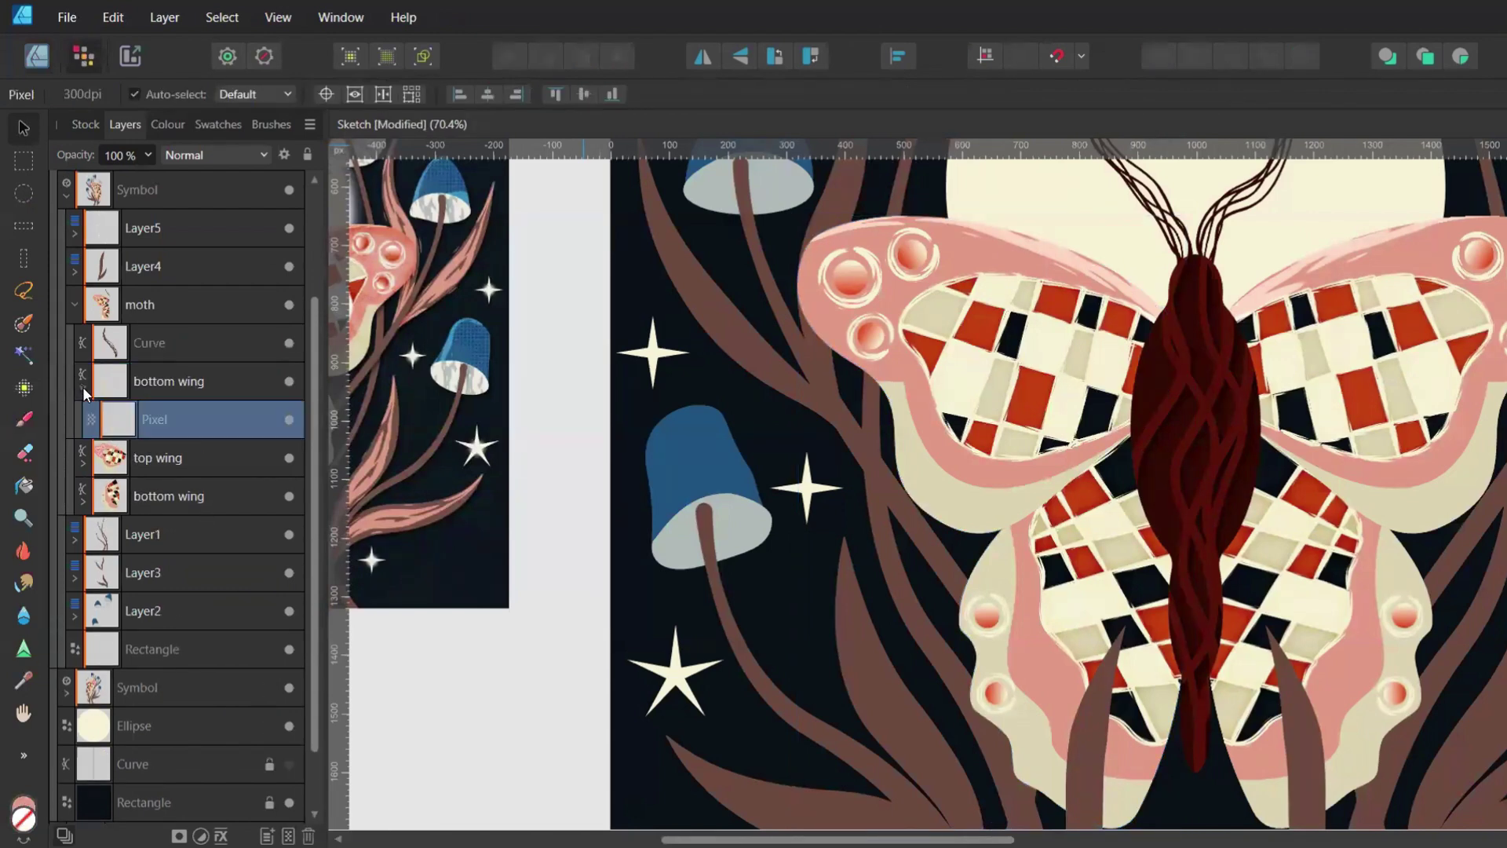
Choose the Grunge Pattern 03 paint brush from the Textures set and set its width to 300 px
left_click(168, 123)
left_click(91, 165)
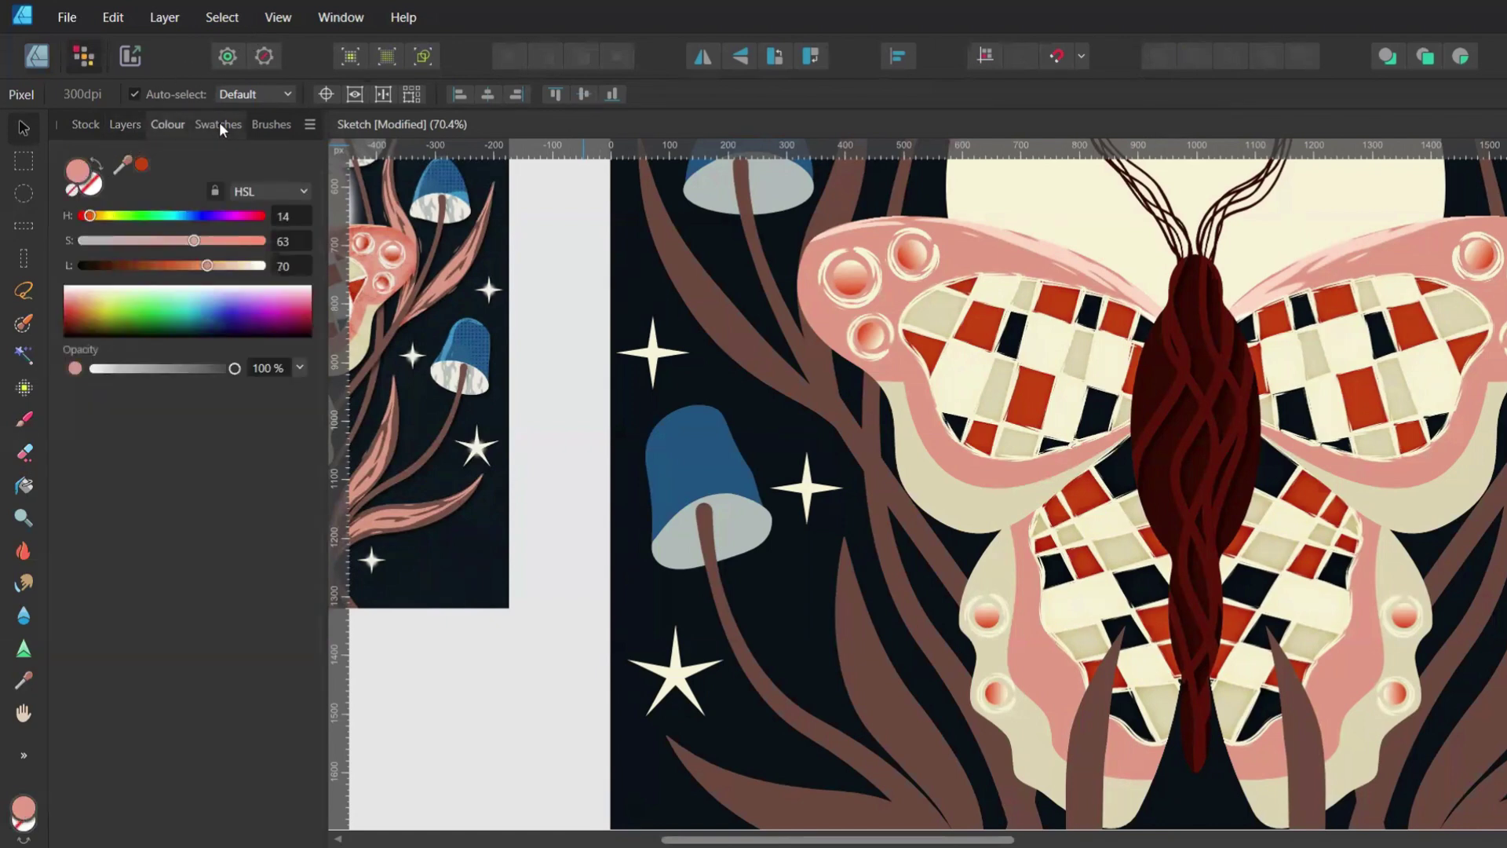
left_click(271, 126)
key("b")
left_click(134, 151)
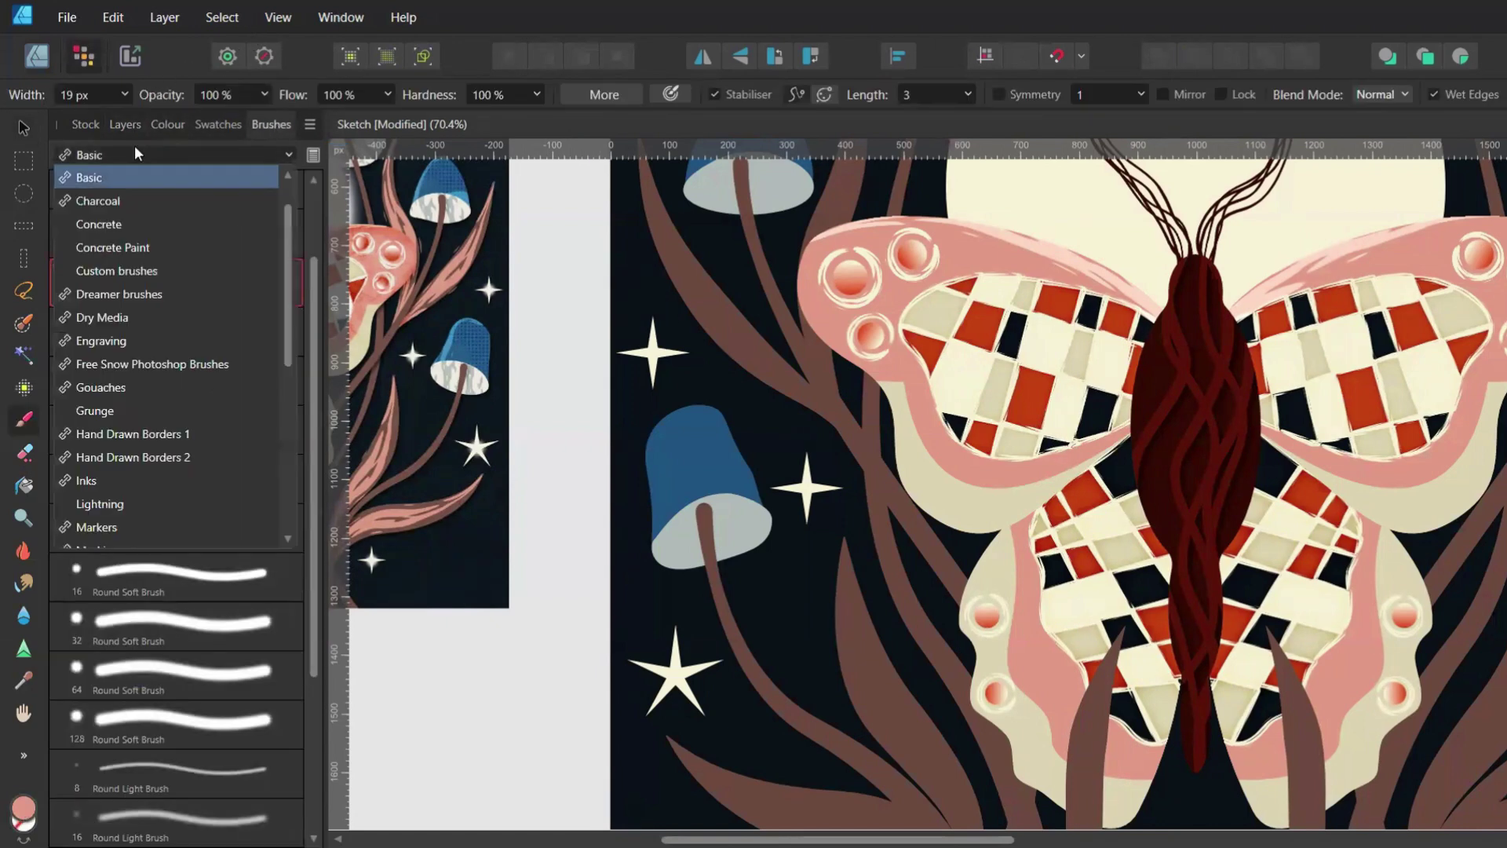
left_click(140, 297)
left_click(180, 303)
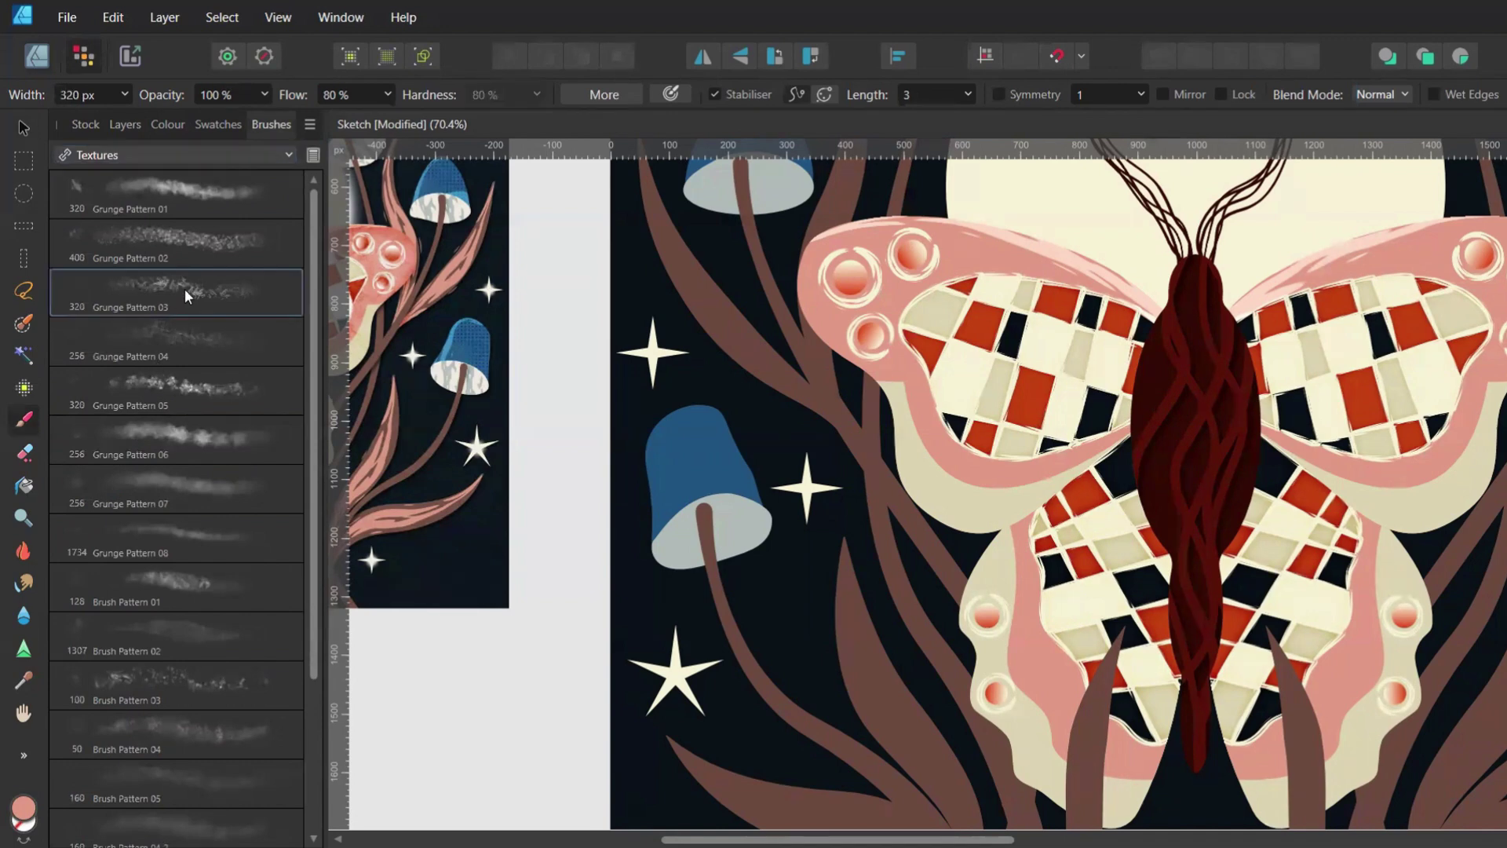
left_click(82, 92)
type("300")
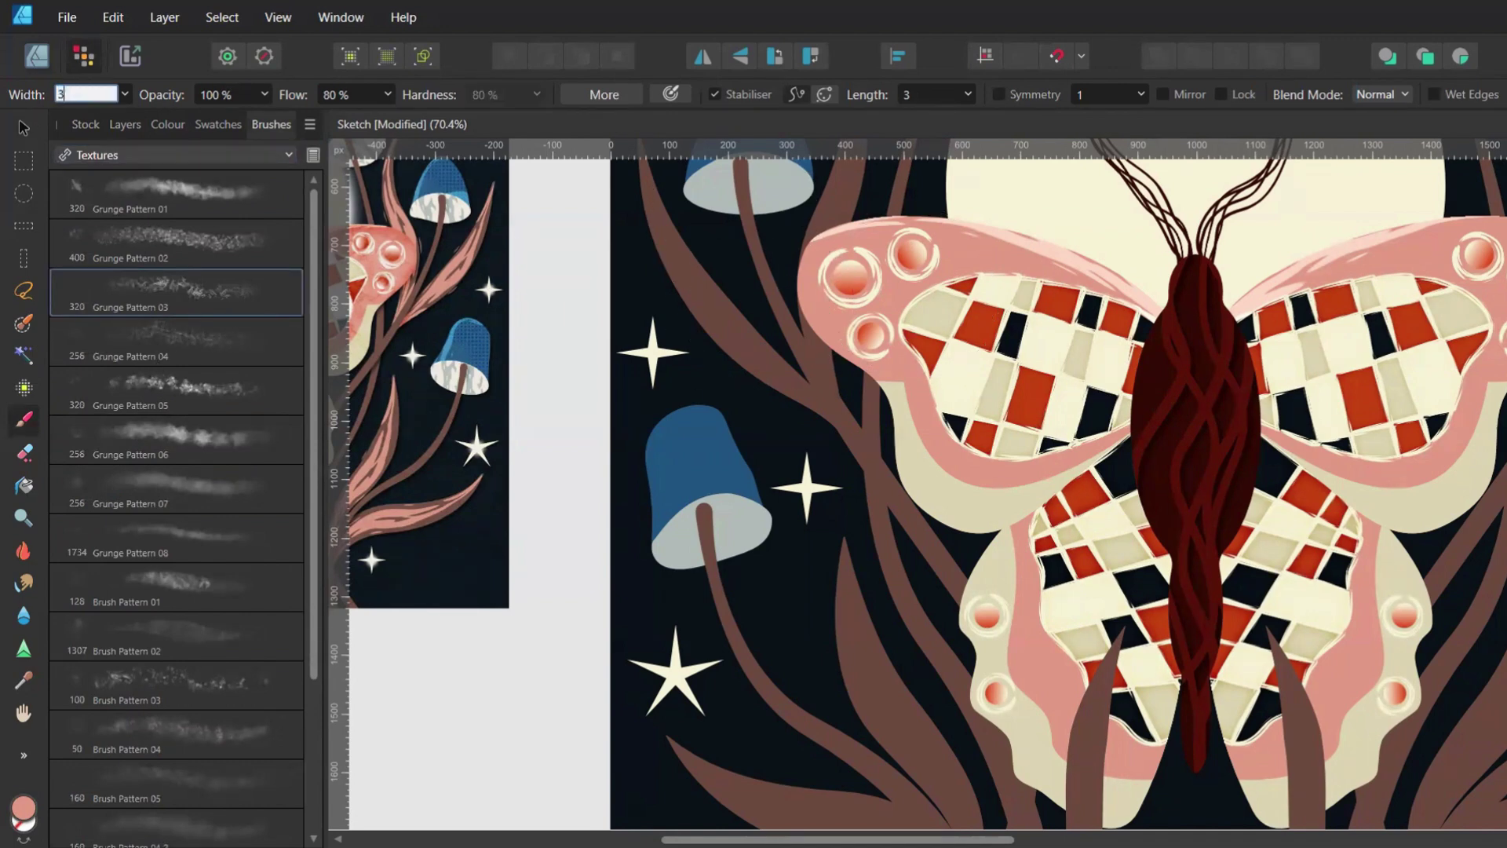
key("Return")
Set the nested pixel layer to Colour Burn and paint grunge texture across the top wing
left_click(119, 124)
left_click(214, 162)
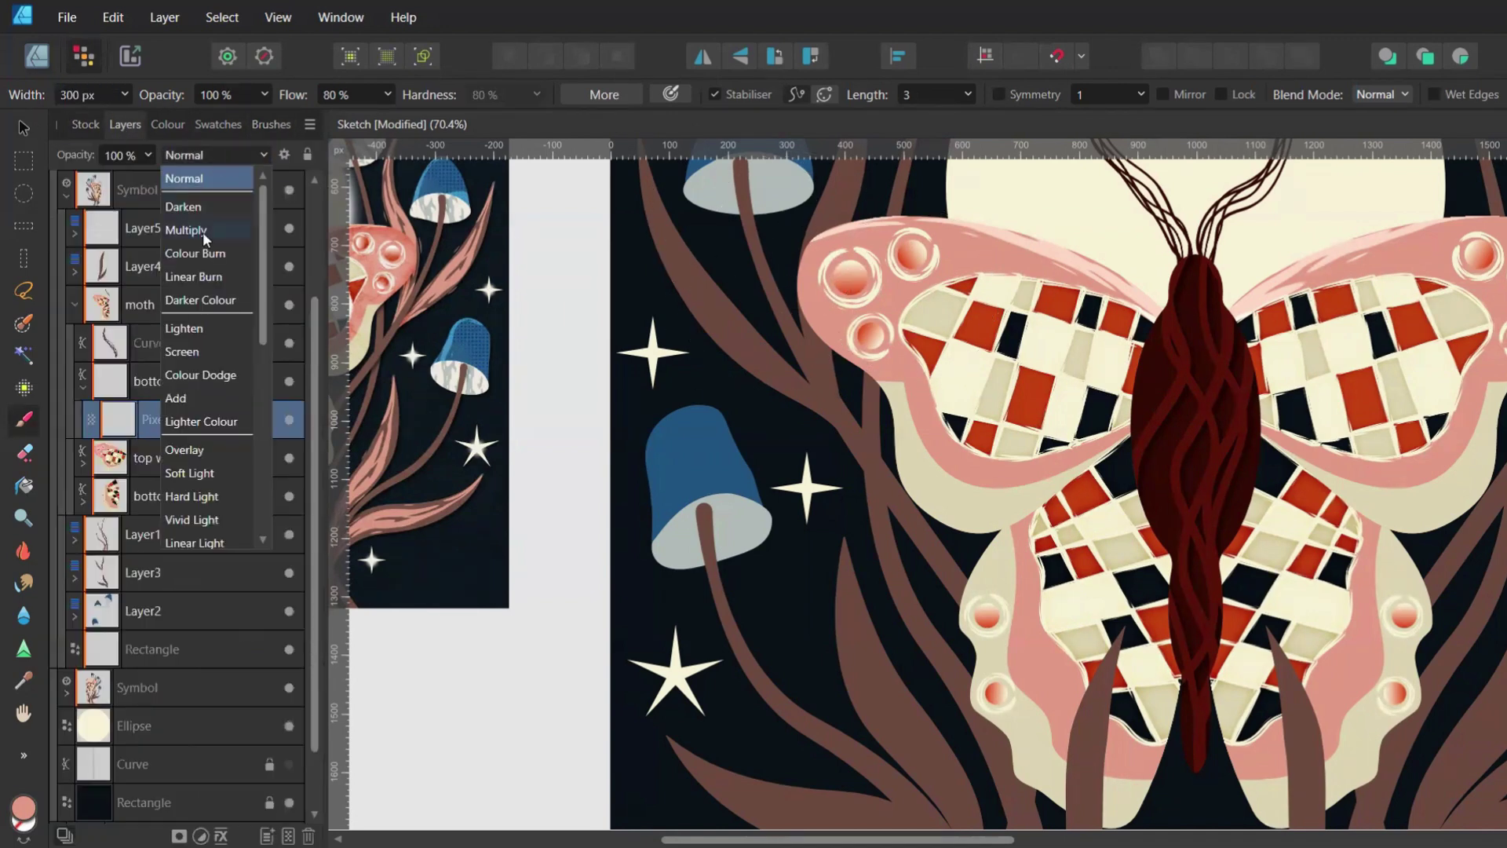
left_click(202, 232)
scroll(1109, 330, "left", 2)
mouse_move(901, 438)
left_mouse_down()
mouse_move(1180, 465)
mouse_move(1199, 407)
mouse_move(802, 561)
mouse_move(1047, 574)
mouse_move(1092, 516)
mouse_move(819, 484)
mouse_move(973, 247)
mouse_move(1093, 236)
left_mouse_up()
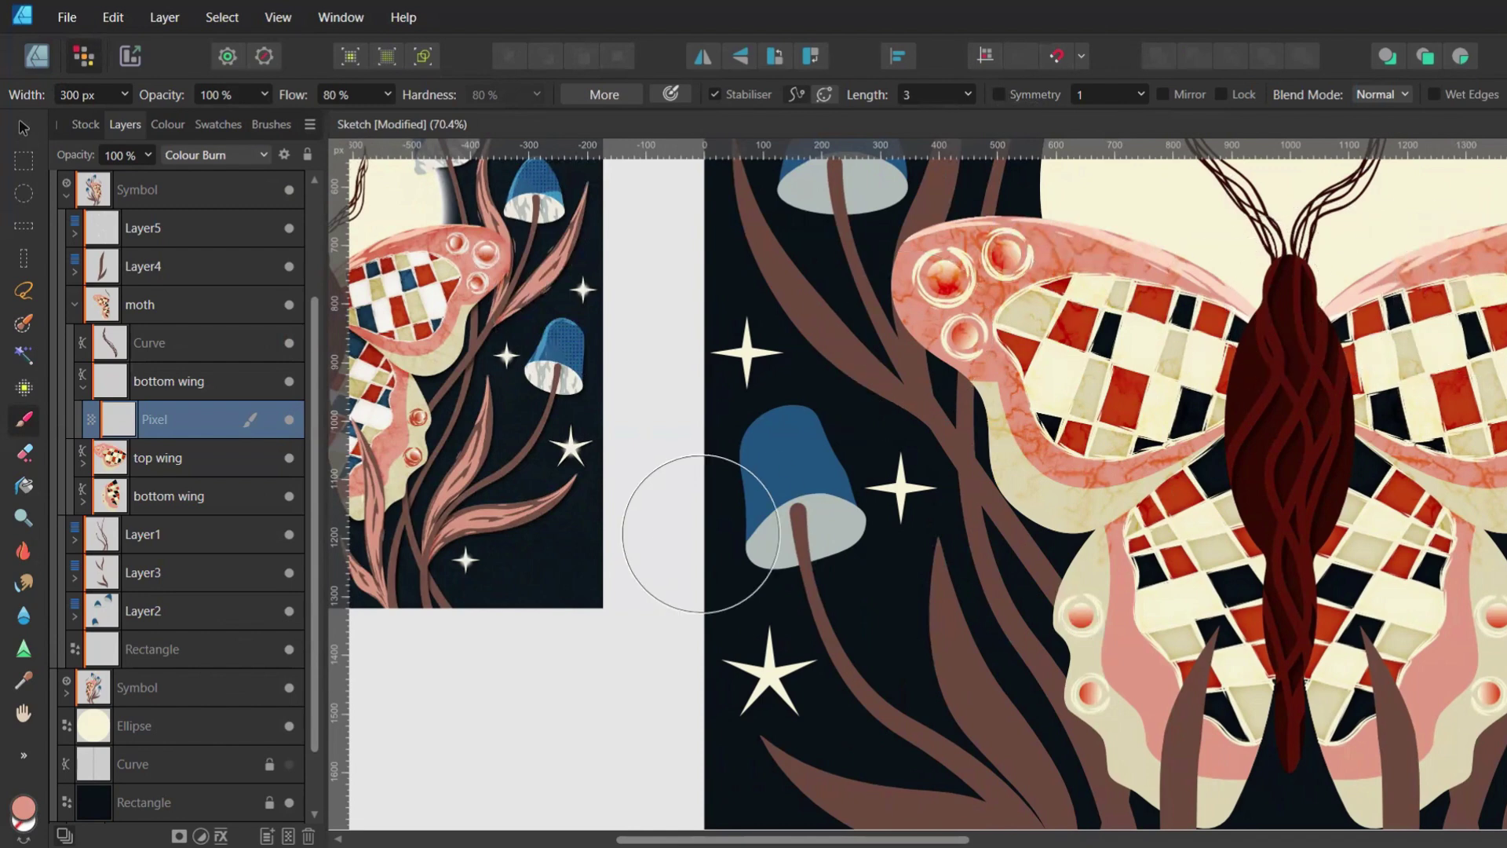
Change the grunge texture layer's blend mode to Linear Burn and reduce its opacity to 36%
left_click(148, 155)
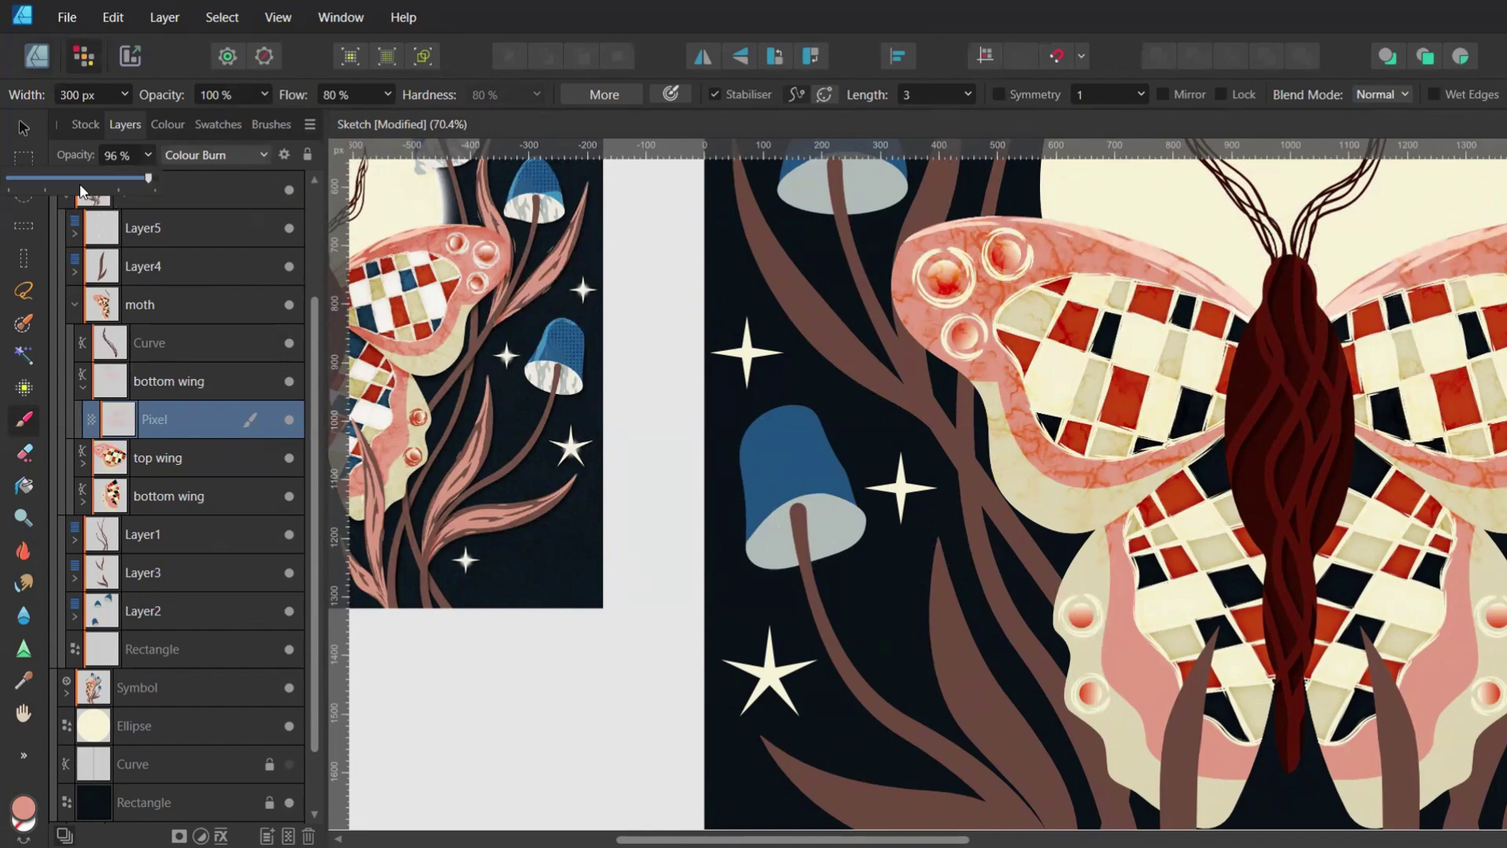
mouse_move(121, 178)
left_mouse_down()
mouse_move(54, 181)
mouse_move(113, 178)
left_mouse_up()
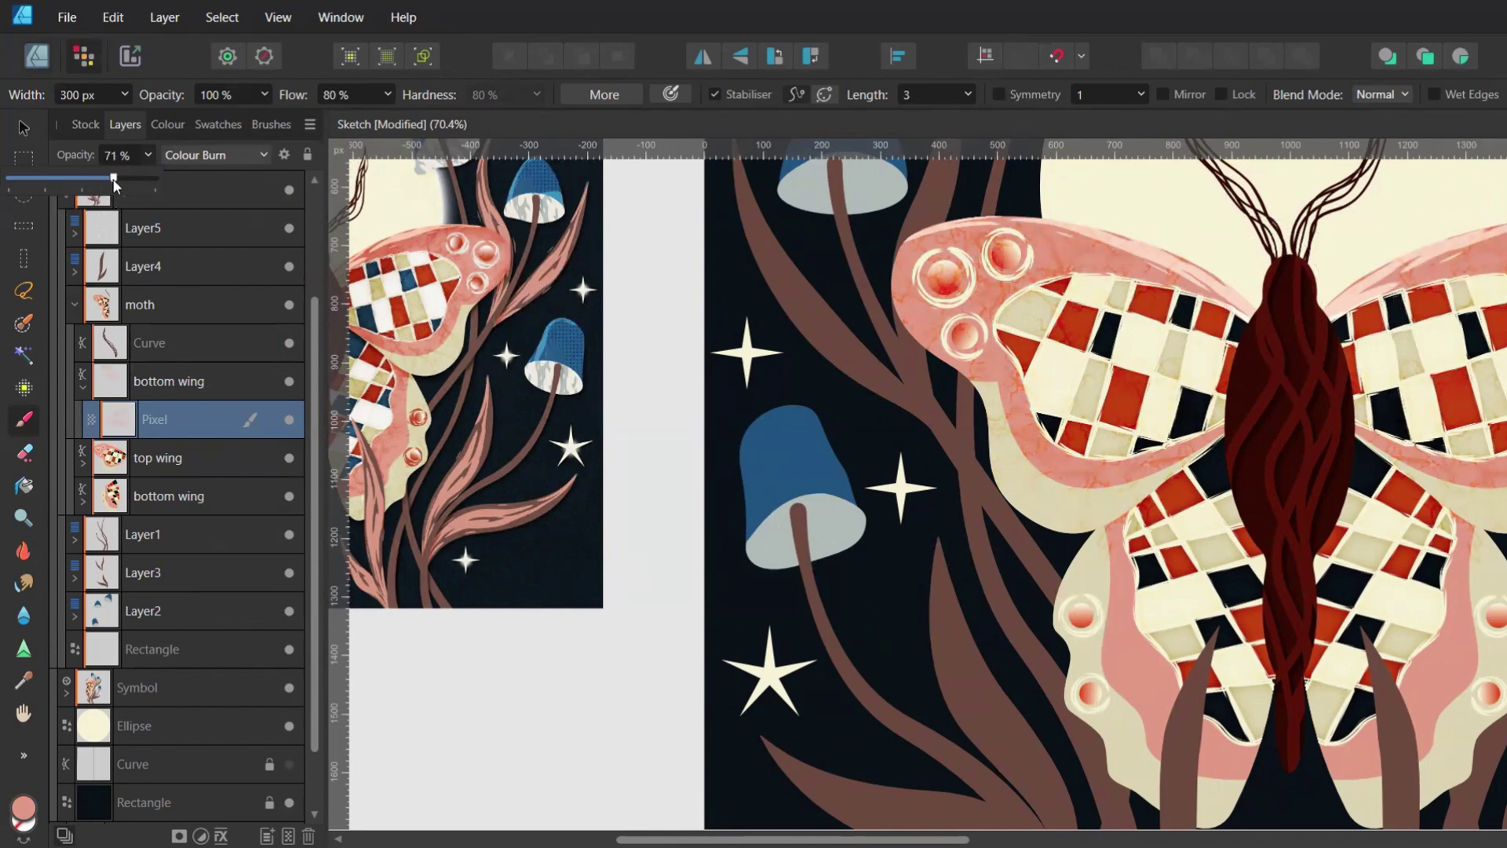
left_click(192, 160)
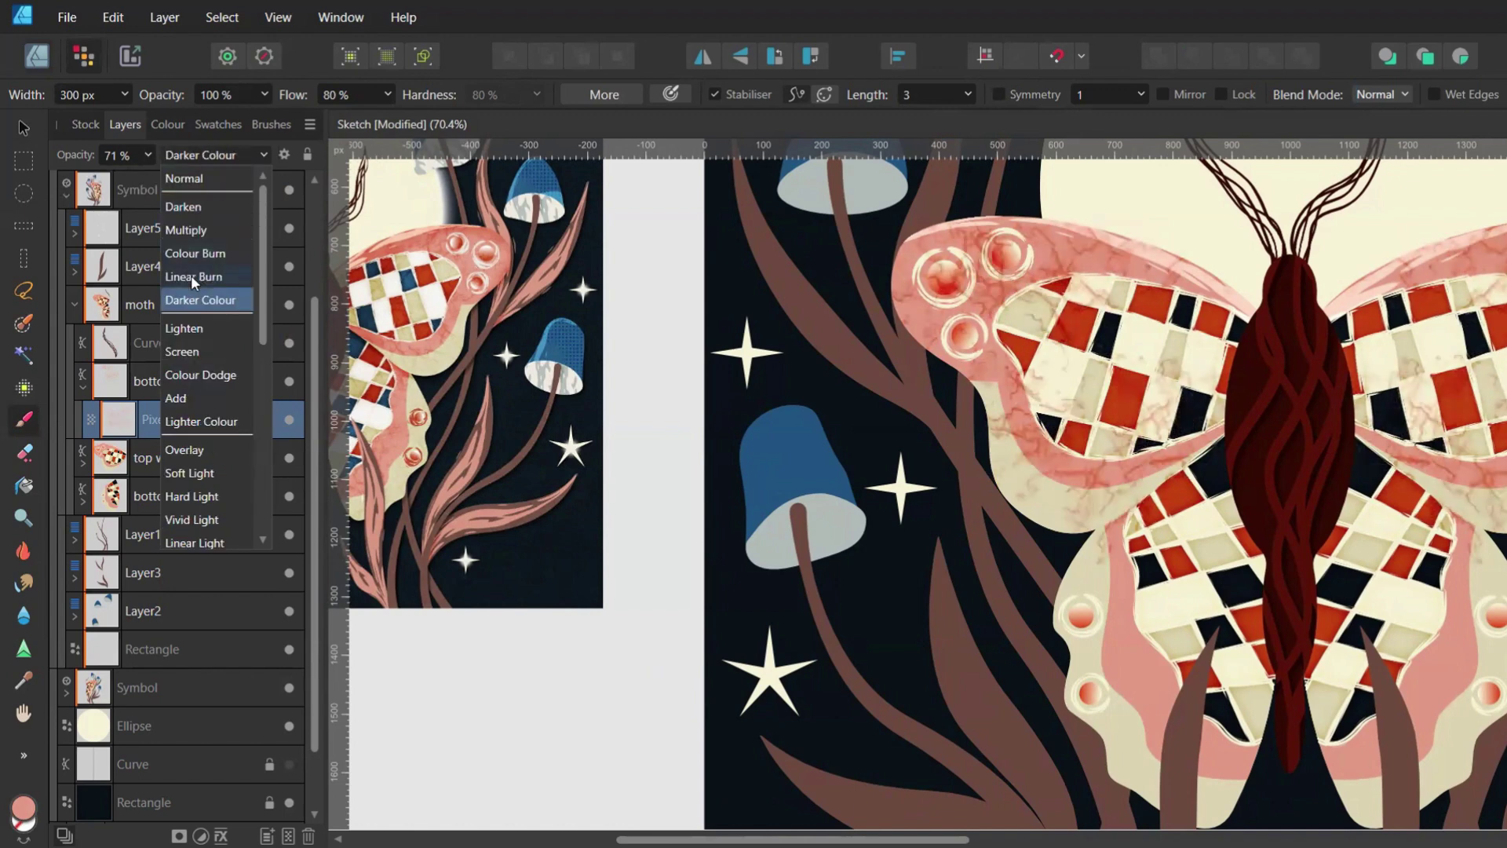
left_click(191, 275)
left_click(148, 154)
mouse_move(97, 194)
left_mouse_down()
mouse_move(79, 191)
mouse_move(99, 199)
left_mouse_up()
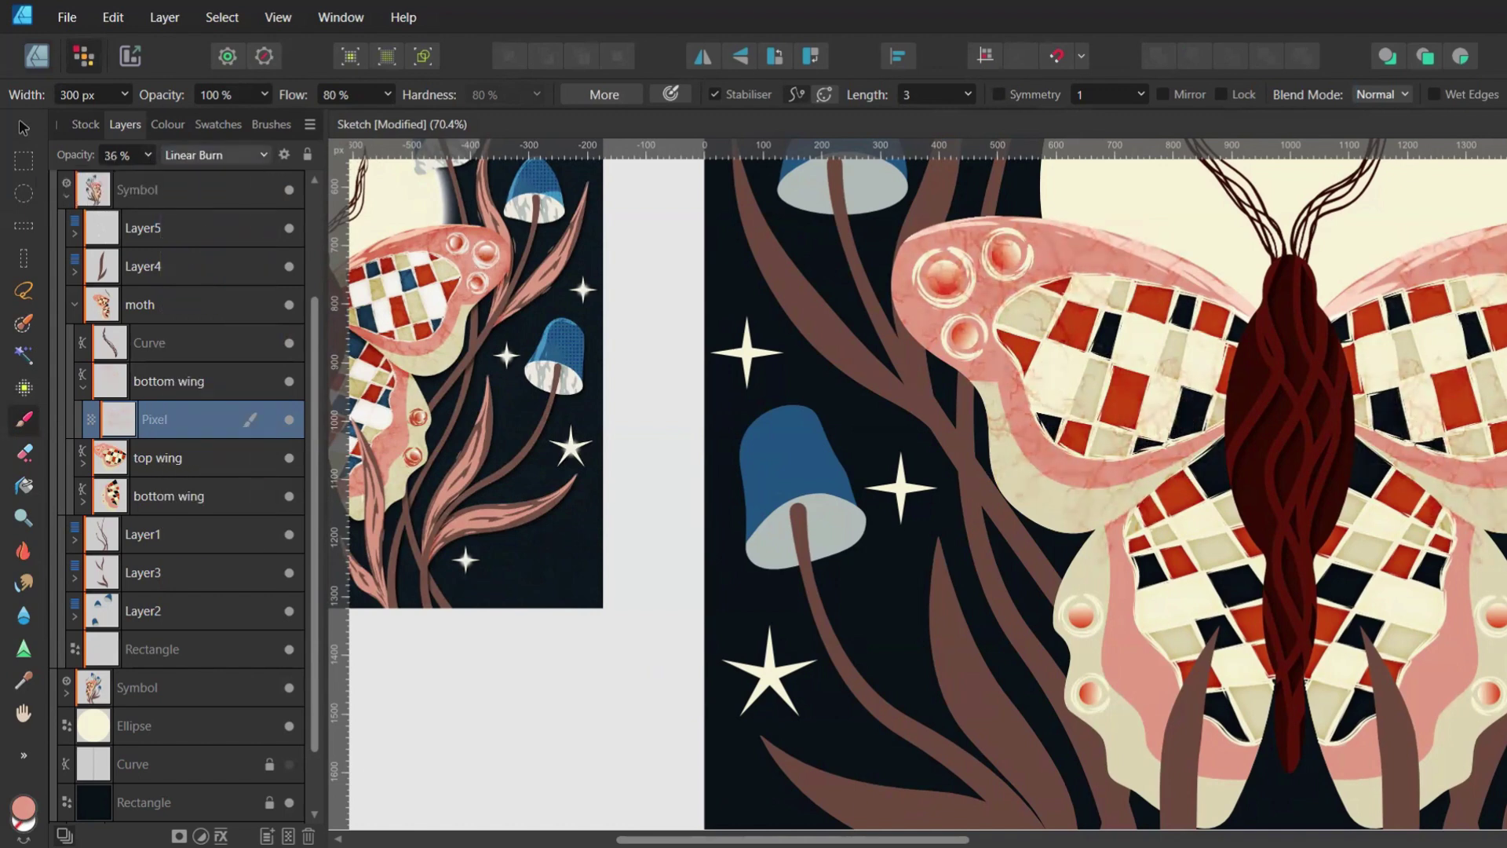
Add a second nested pixel layer with Colour Burn blending and choose the Carpenter's Pencil brush at 300 px
key("ctrl+shift+n")
left_click(251, 123)
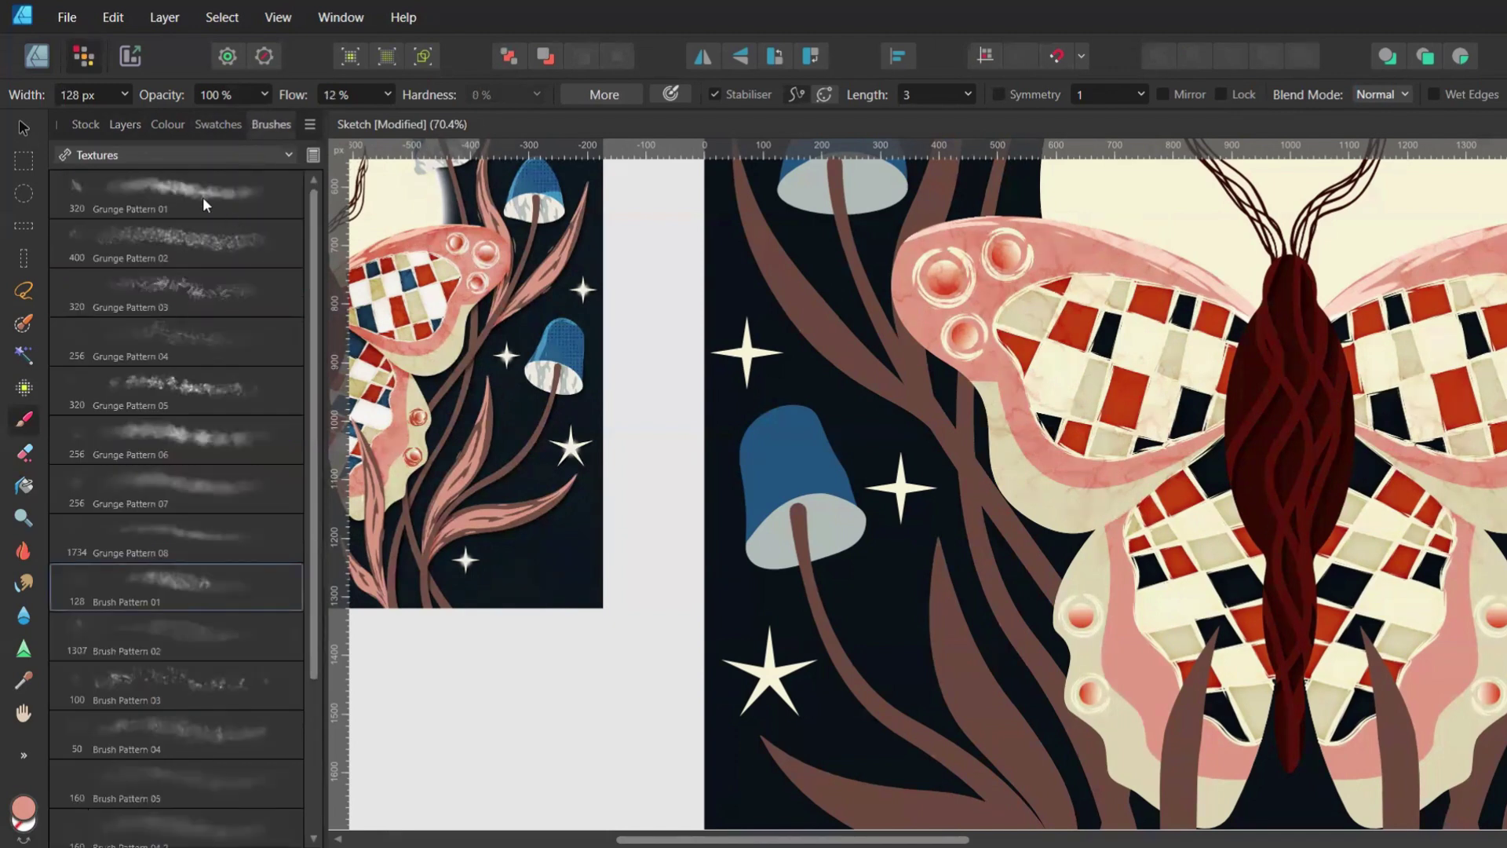
left_click(174, 157)
left_click(135, 346)
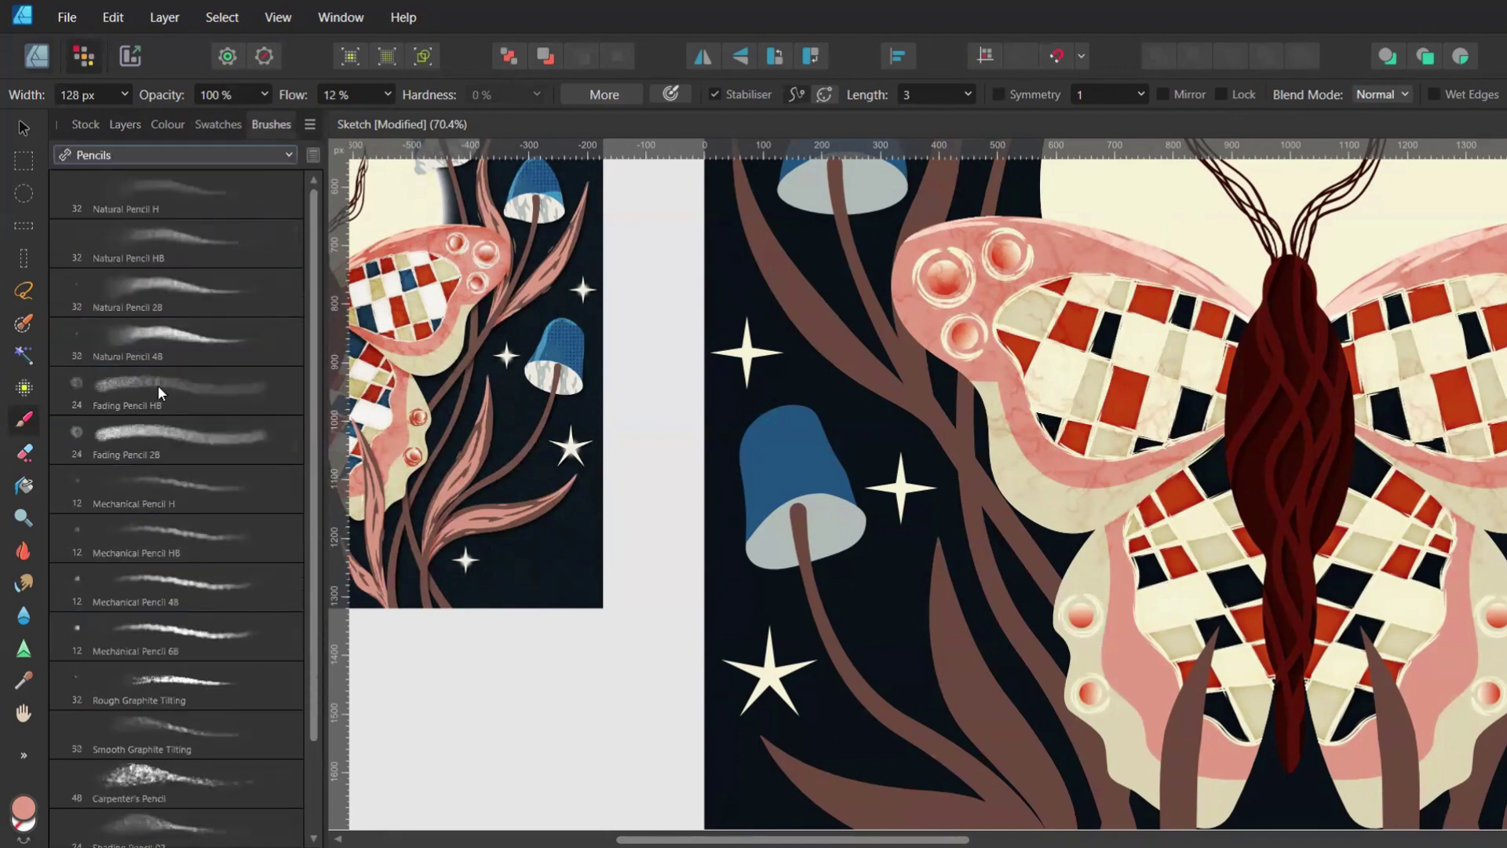
left_click(205, 653)
left_click(87, 94)
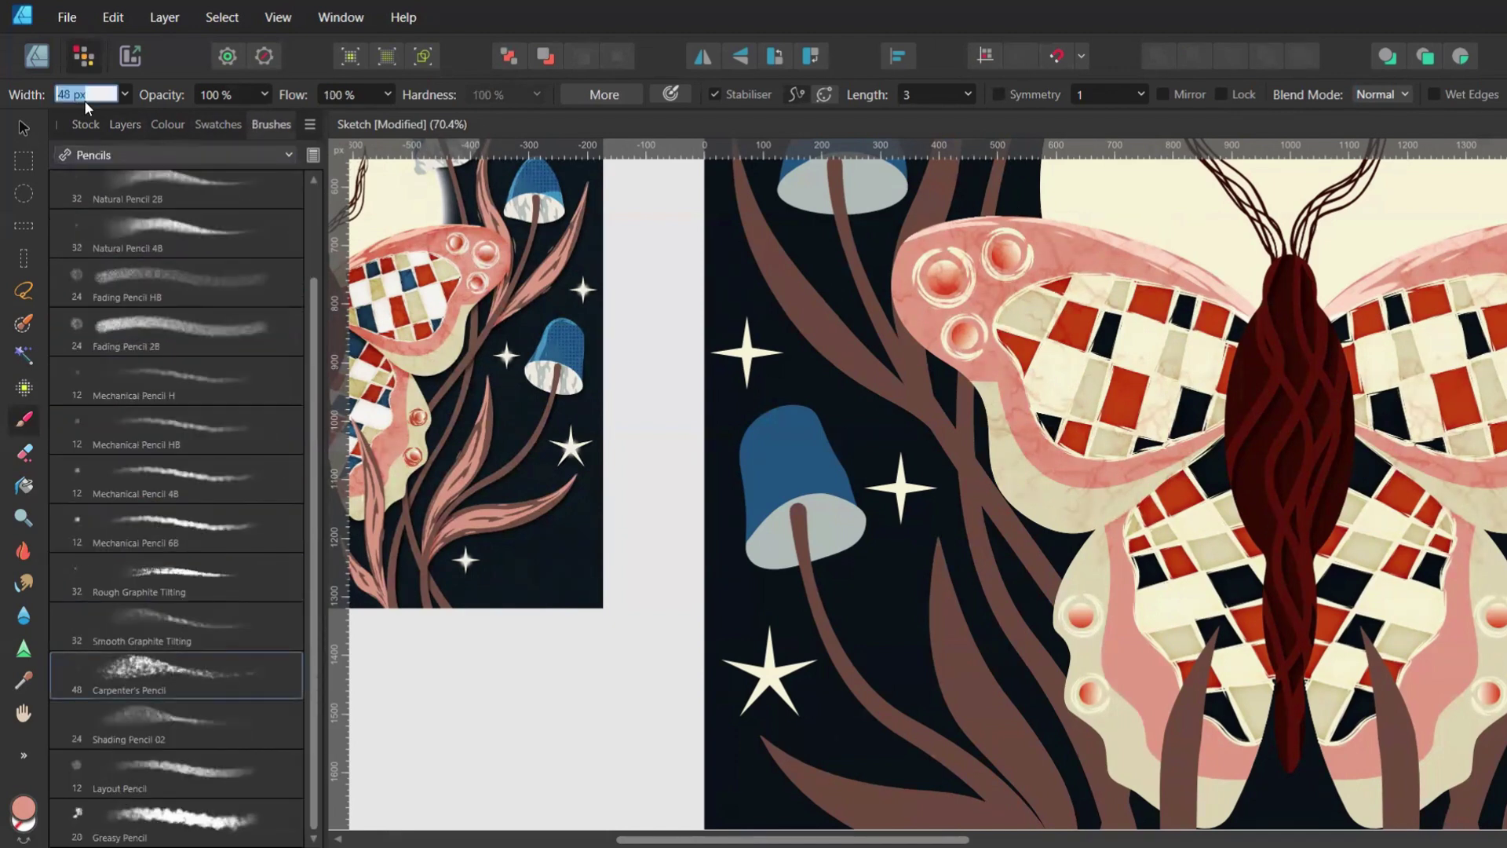
type("300")
key("Return")
Paint shading along the top wing's edges and near the body, enlarging the pencil brush to 600 px
left_click_drag(1029, 205, 922, 246)
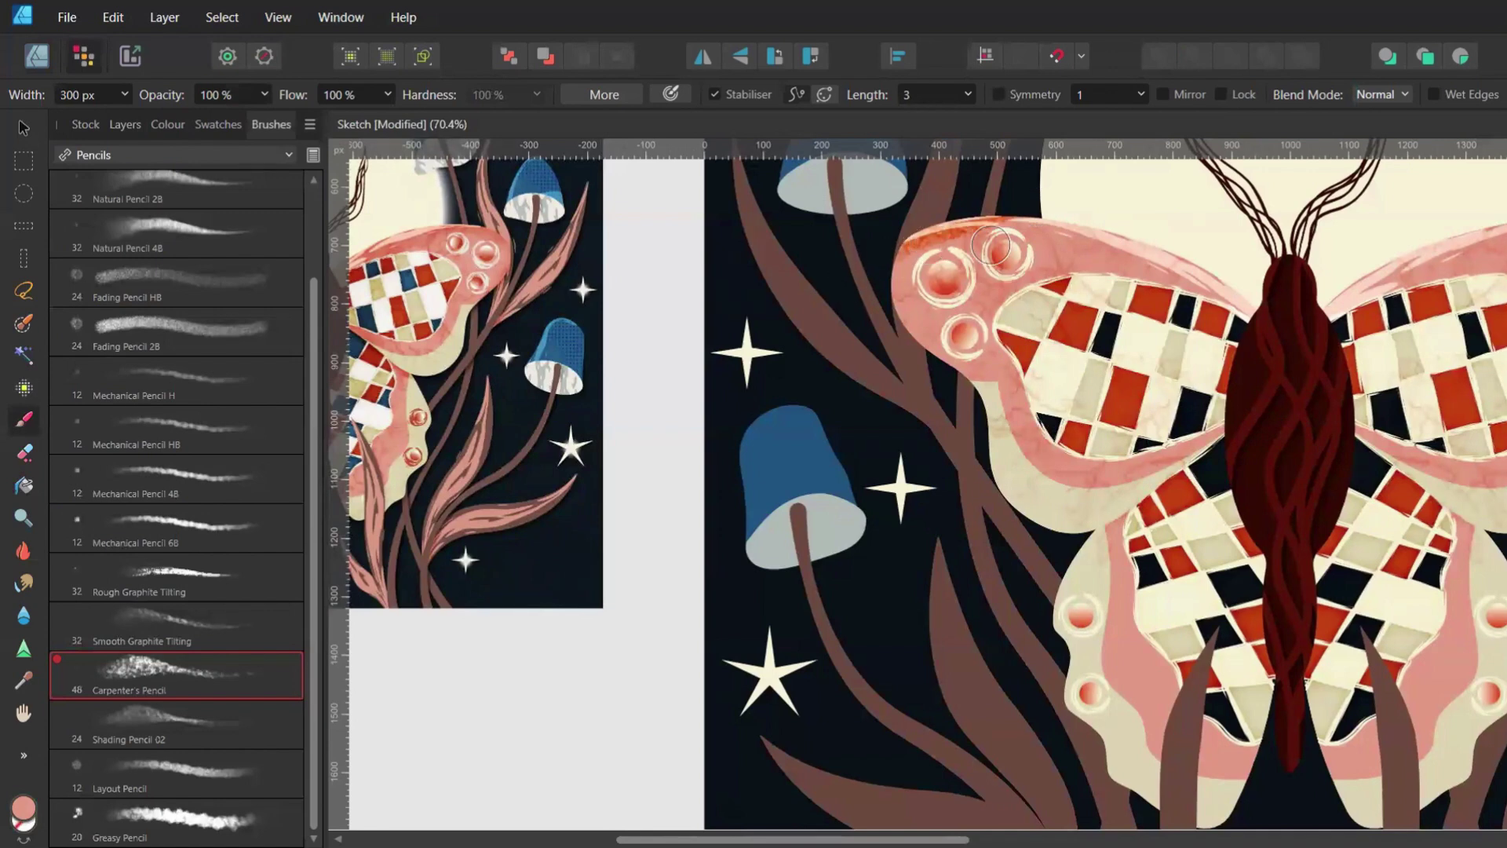
left_click(86, 94)
type("600")
key("Return")
mouse_move(1126, 278)
left_mouse_down()
mouse_move(1200, 376)
mouse_move(1139, 420)
mouse_move(1137, 233)
mouse_move(861, 315)
left_mouse_up()
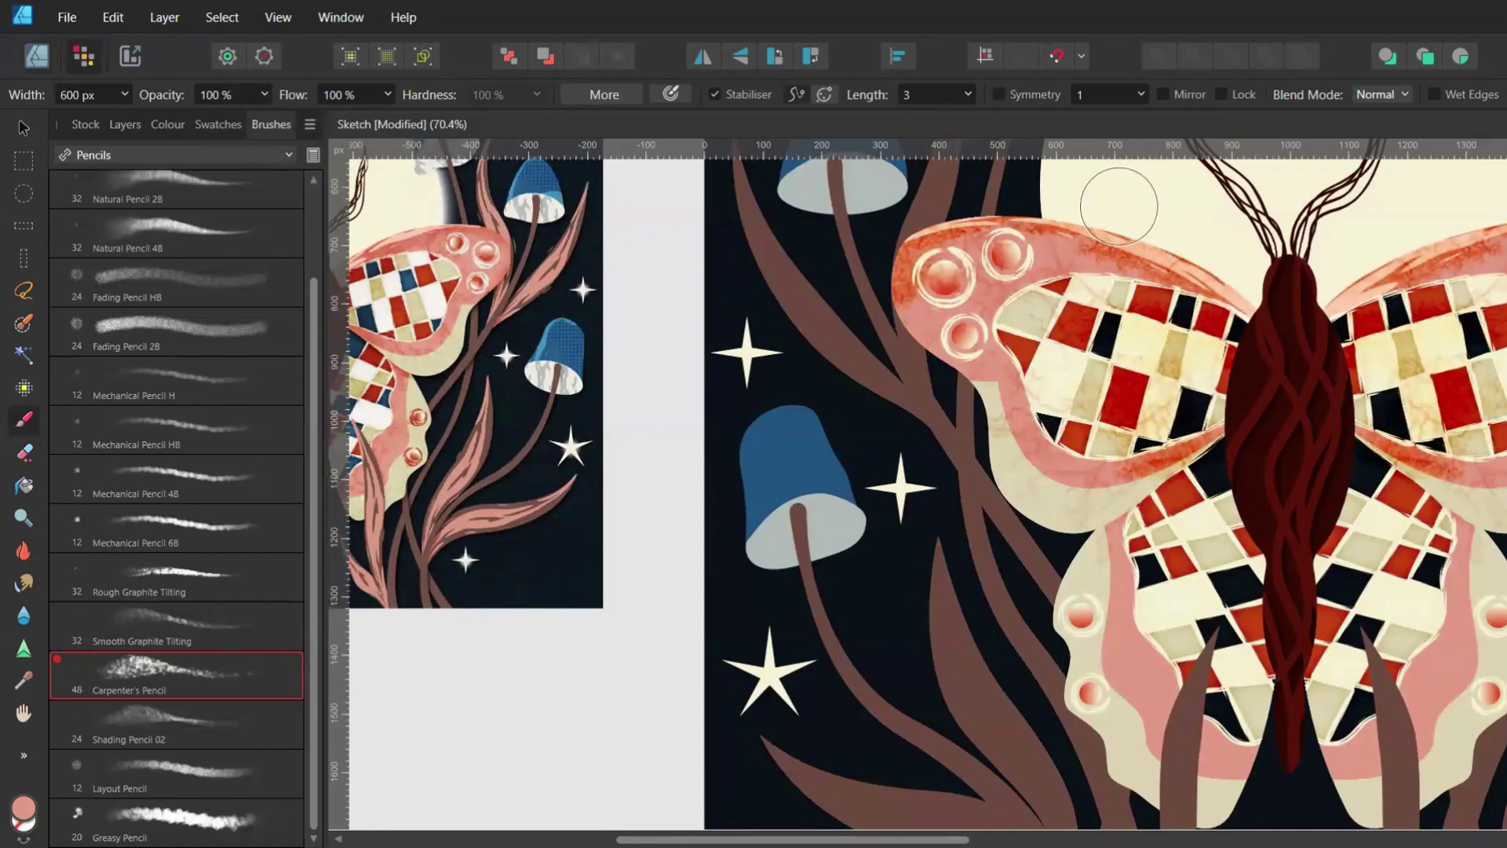
Apply a Gaussian Blur layer effect with a 20.1 px radius to the pencil shading layer
left_click(125, 124)
scroll(590, 551, "down", 1)
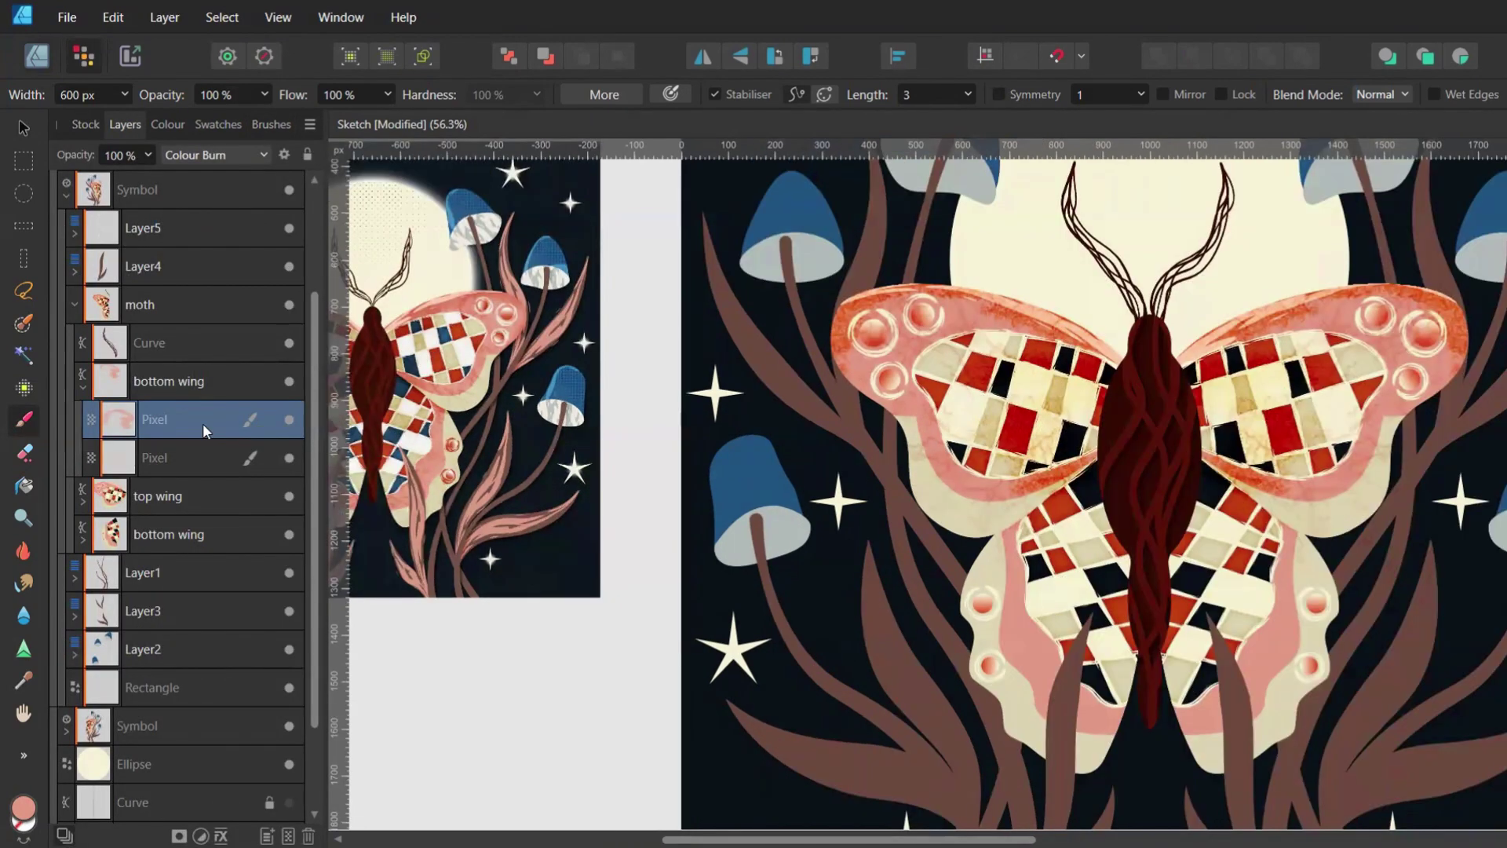
left_click(221, 835)
left_click(93, 724)
left_click_drag(348, 475, 462, 476)
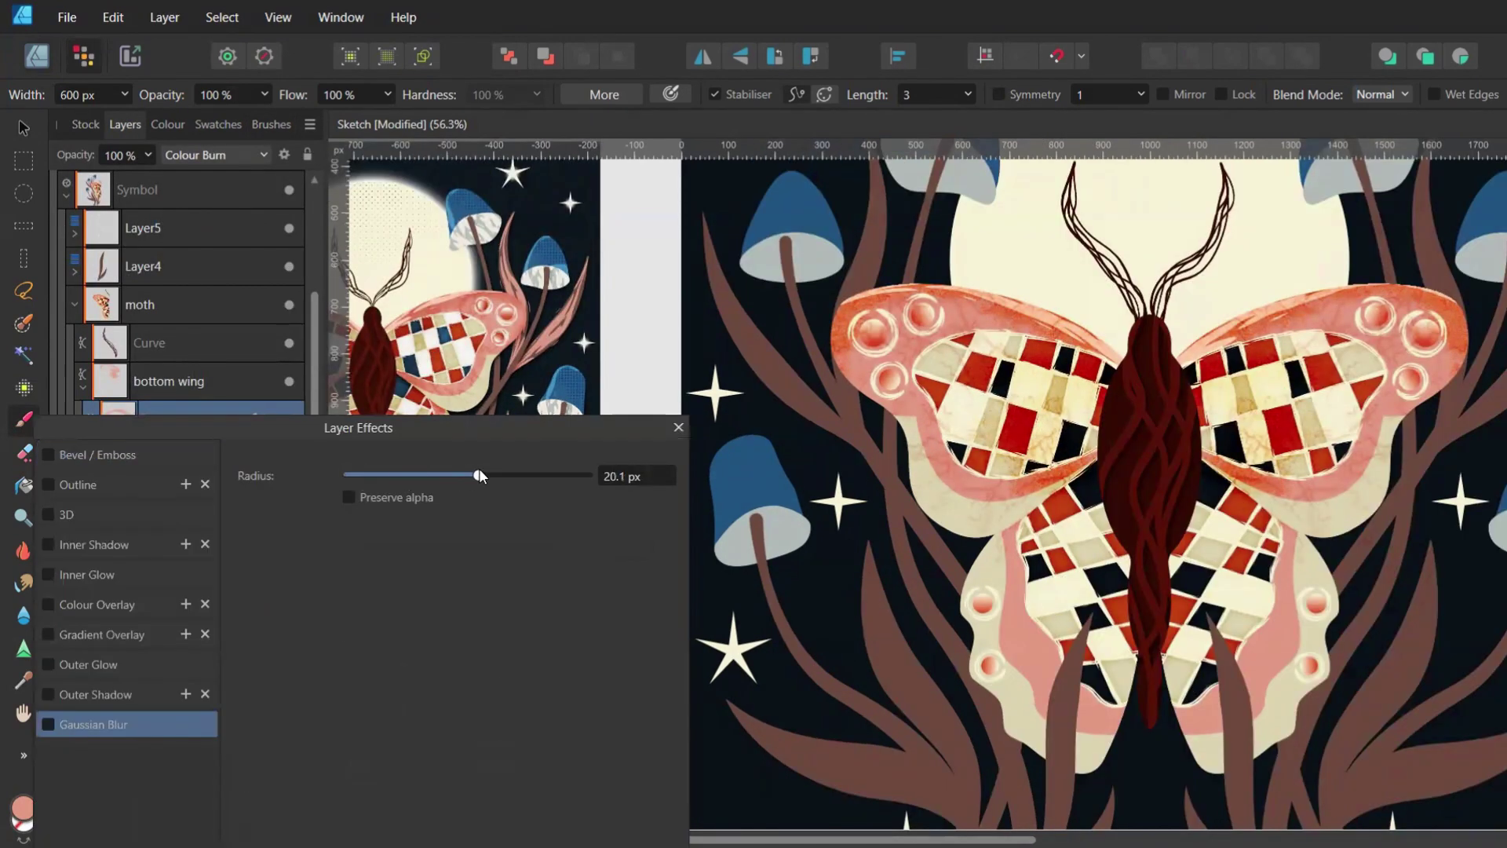
left_click_drag(424, 428, 403, 520)
Change the pencil shading layer's blend mode to Linear Burn and lower its opacity to 71%
left_click(148, 155)
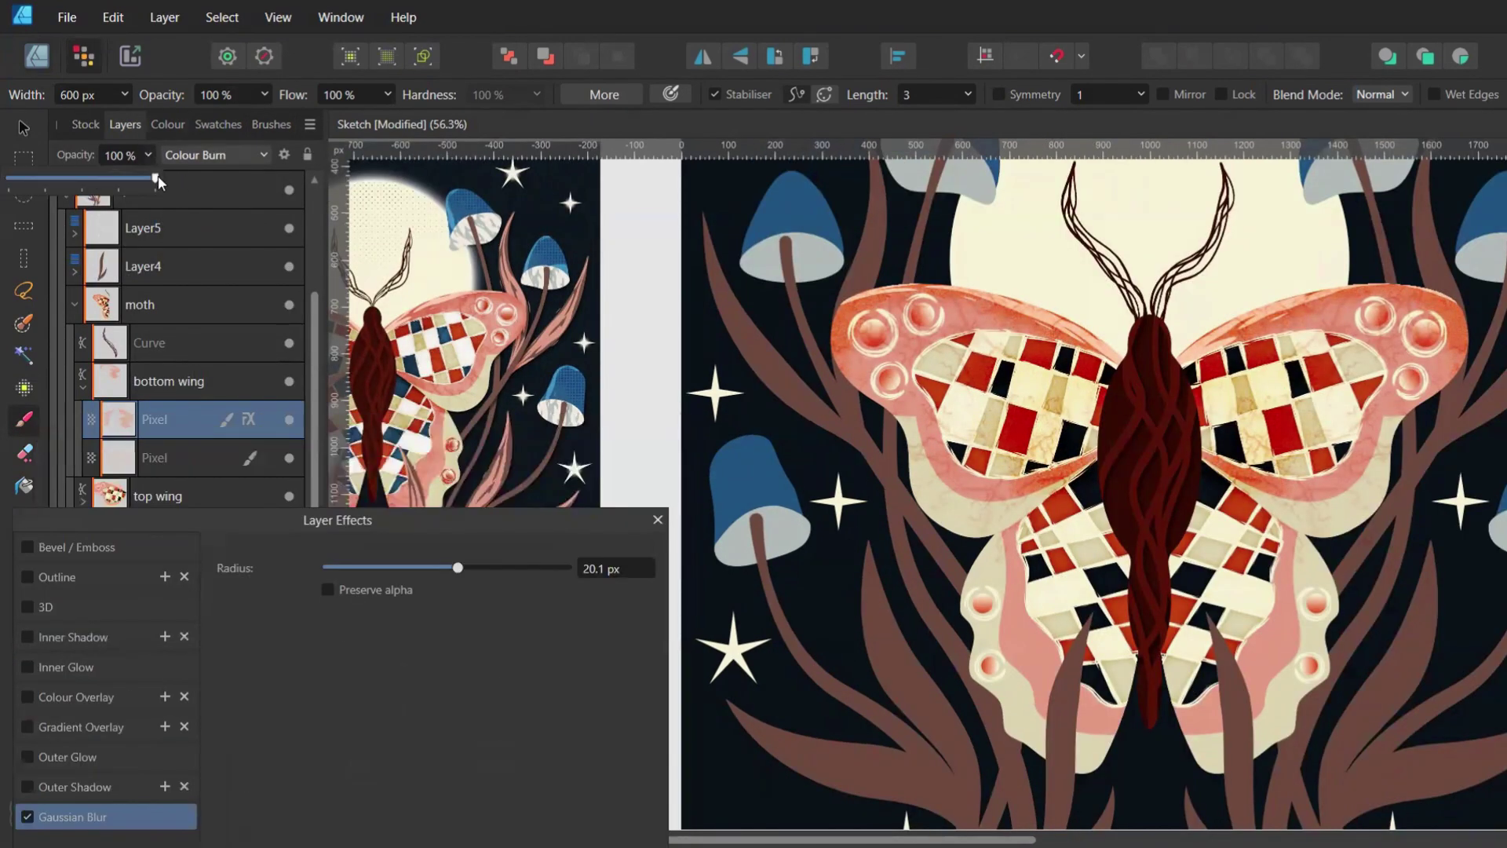
left_click_drag(156, 177, 137, 177)
left_click(157, 119)
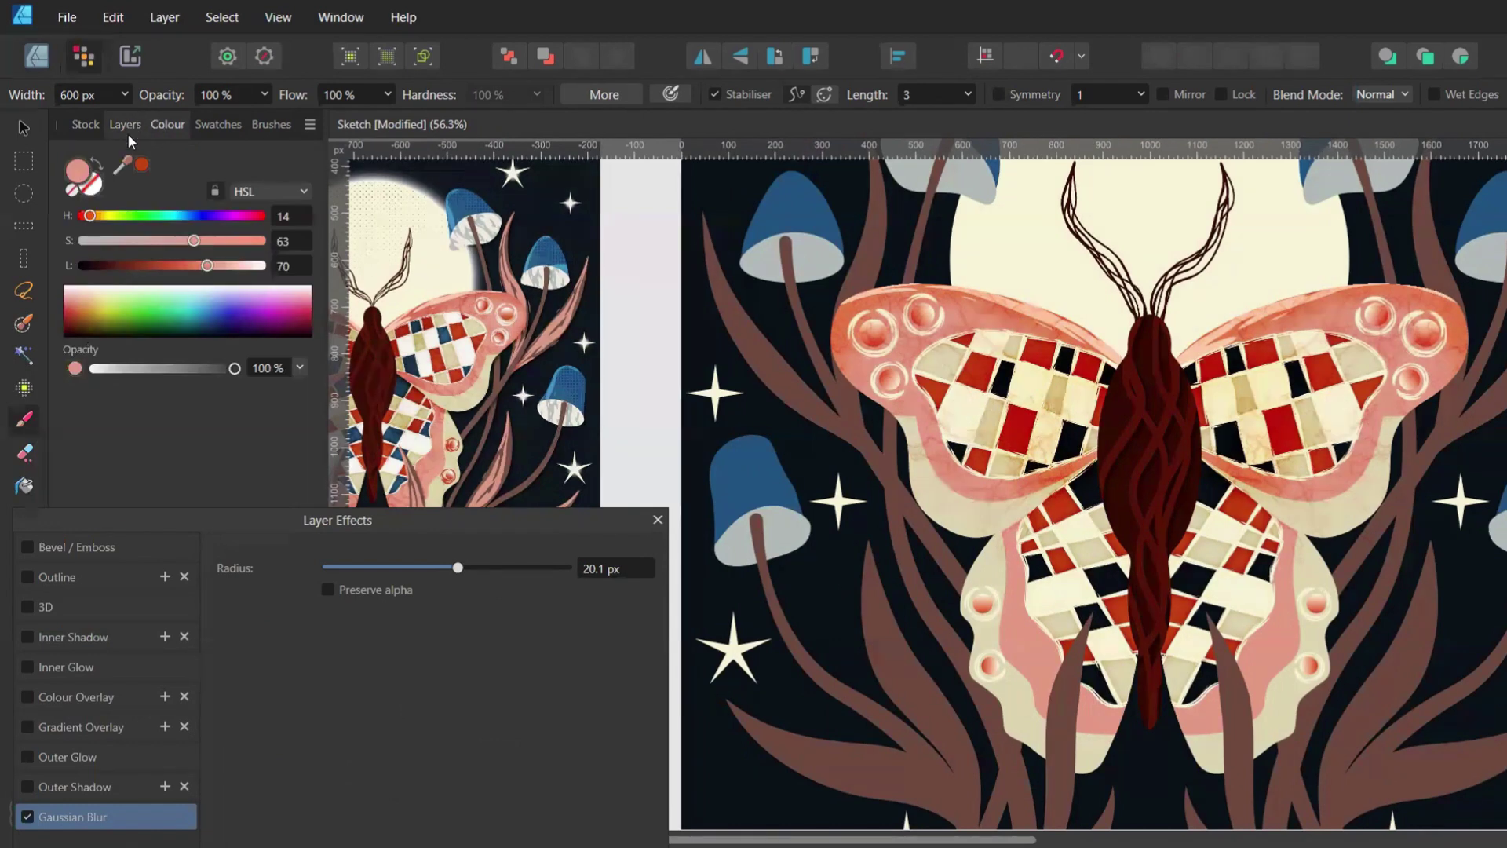
left_click(127, 126)
left_click(188, 155)
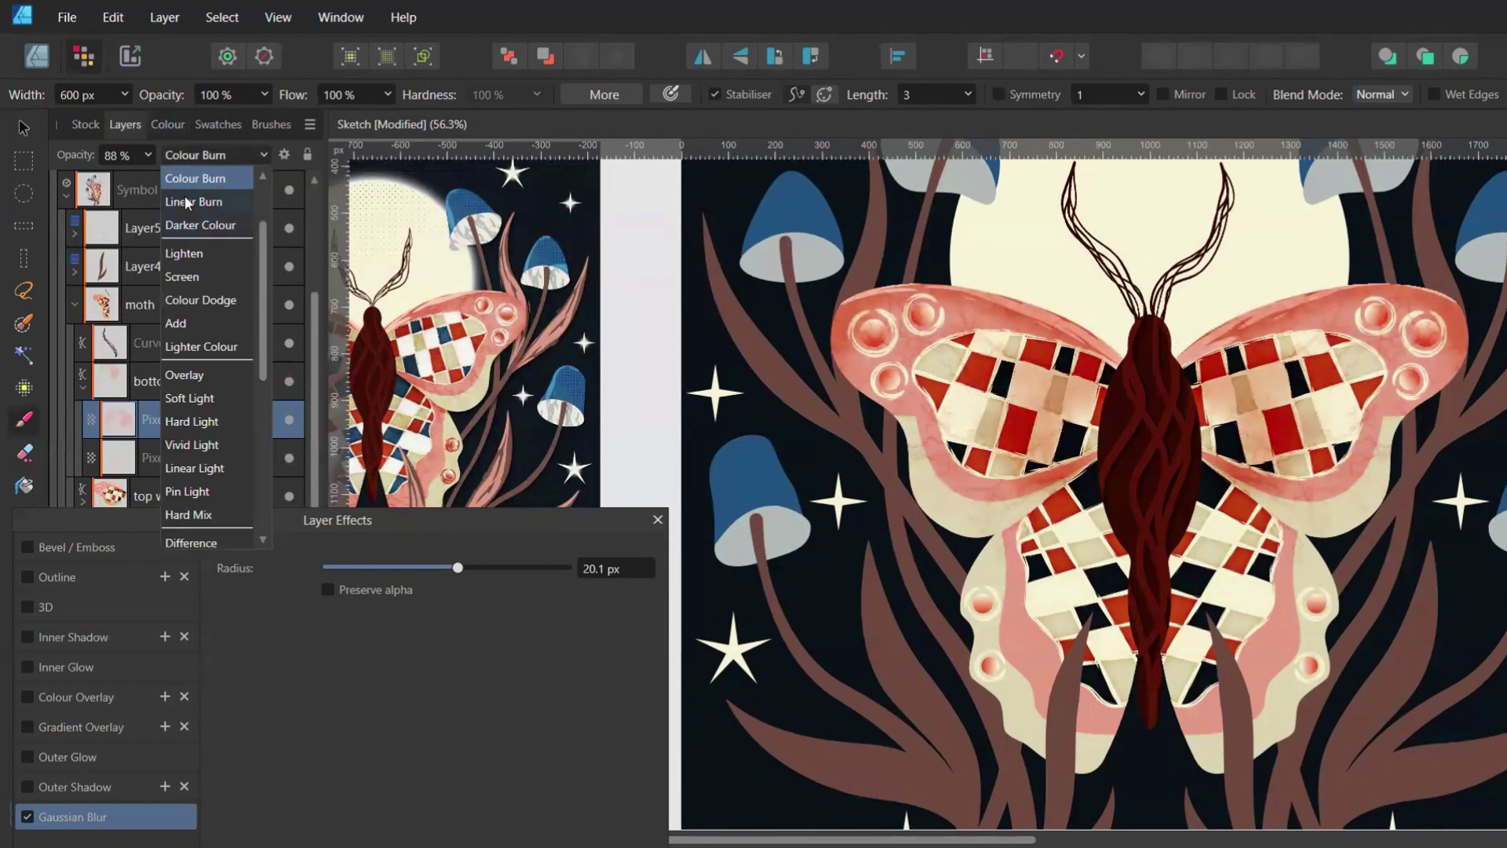
left_click(188, 202)
left_click(147, 155)
left_click_drag(137, 179, 106, 178)
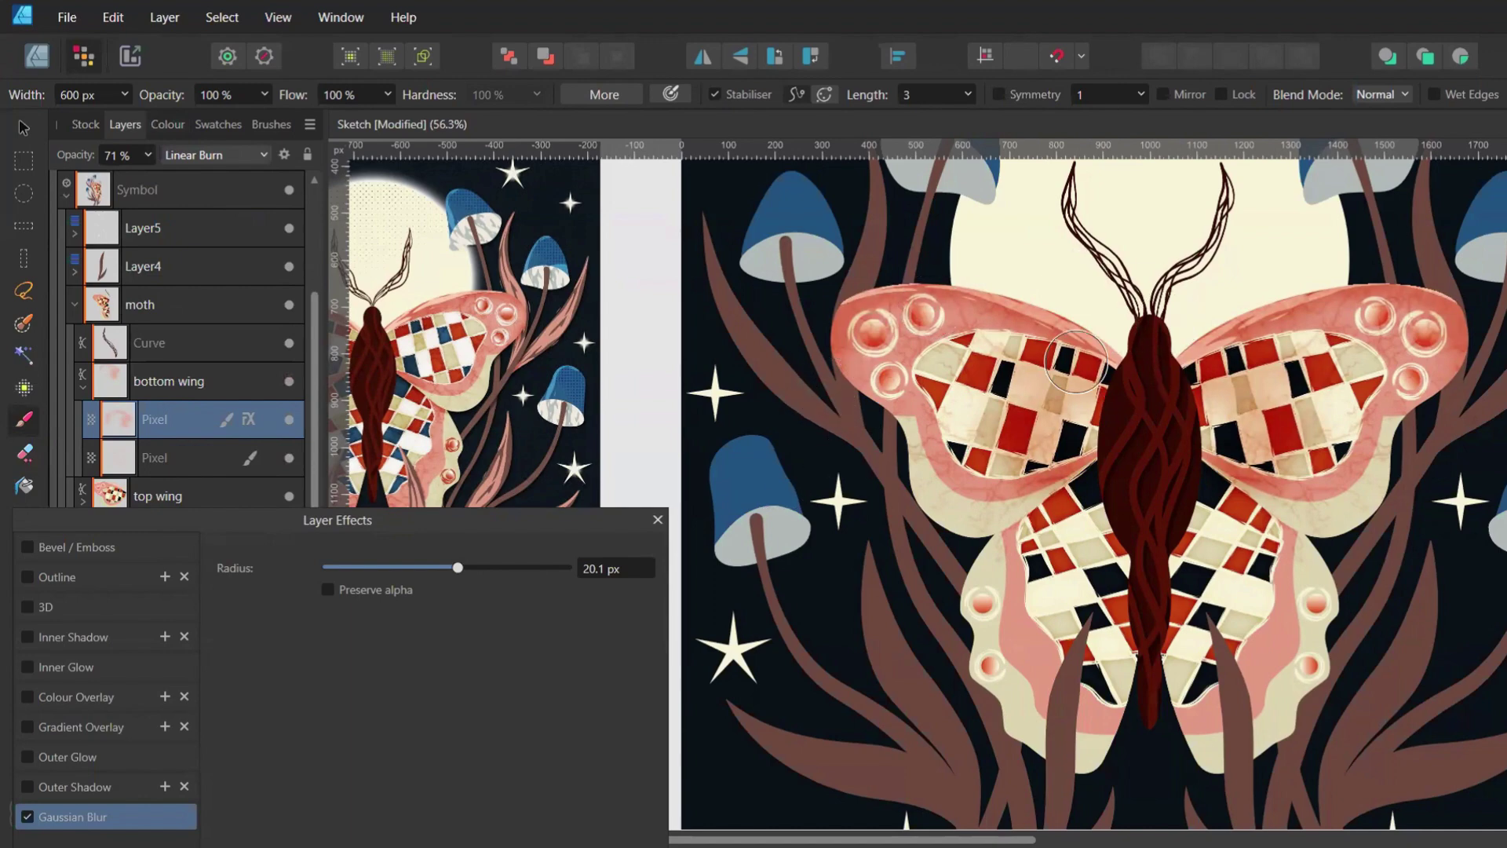
Paint pencil shading over the bottom wing and reduce the shading layer's opacity to 37%
scroll(1084, 479, "down", 3)
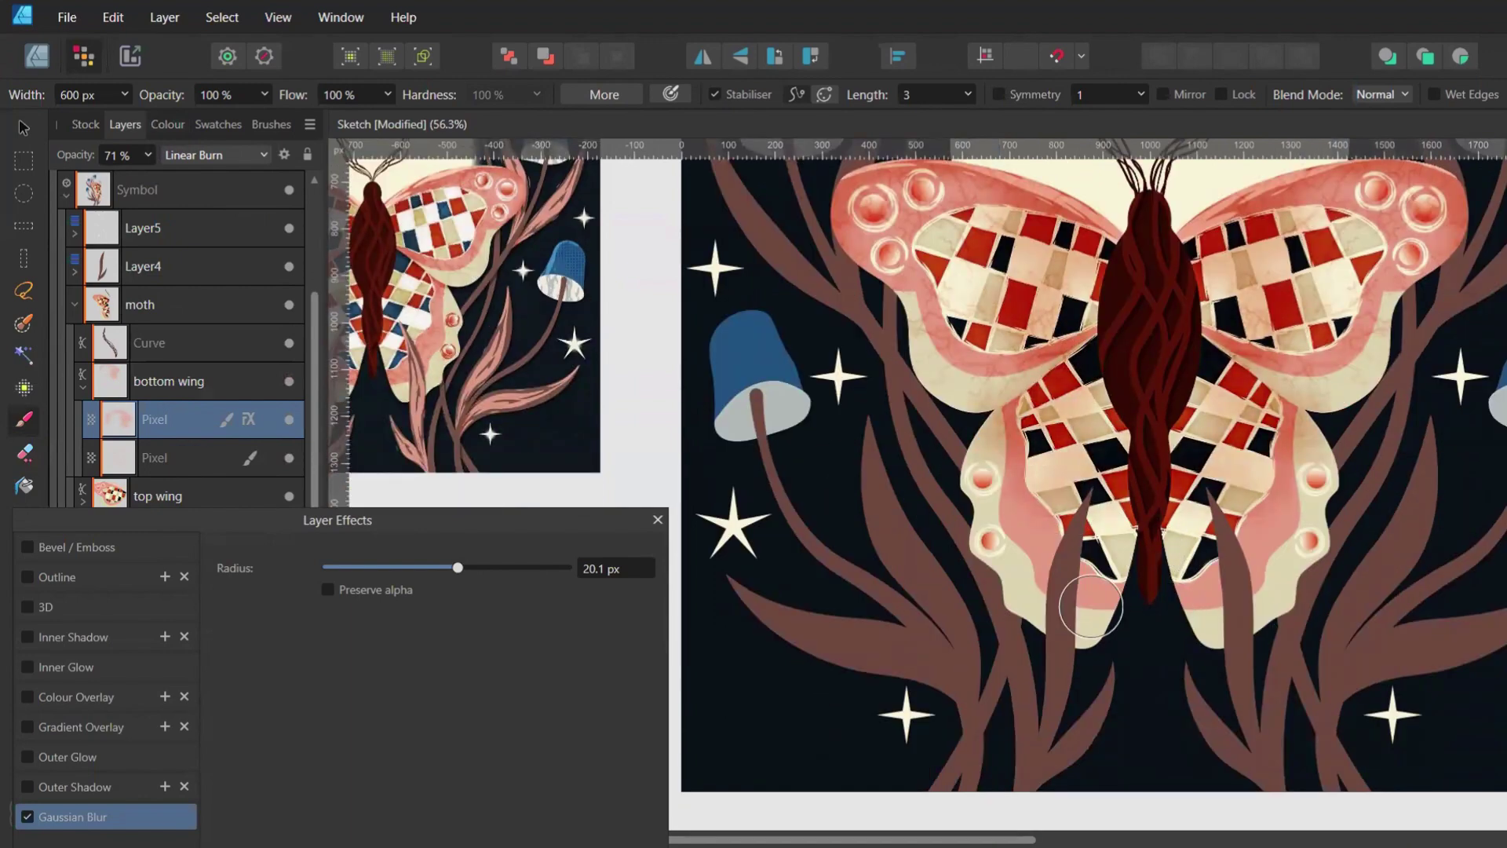
scroll(1091, 607, "up", 1)
left_click(148, 155)
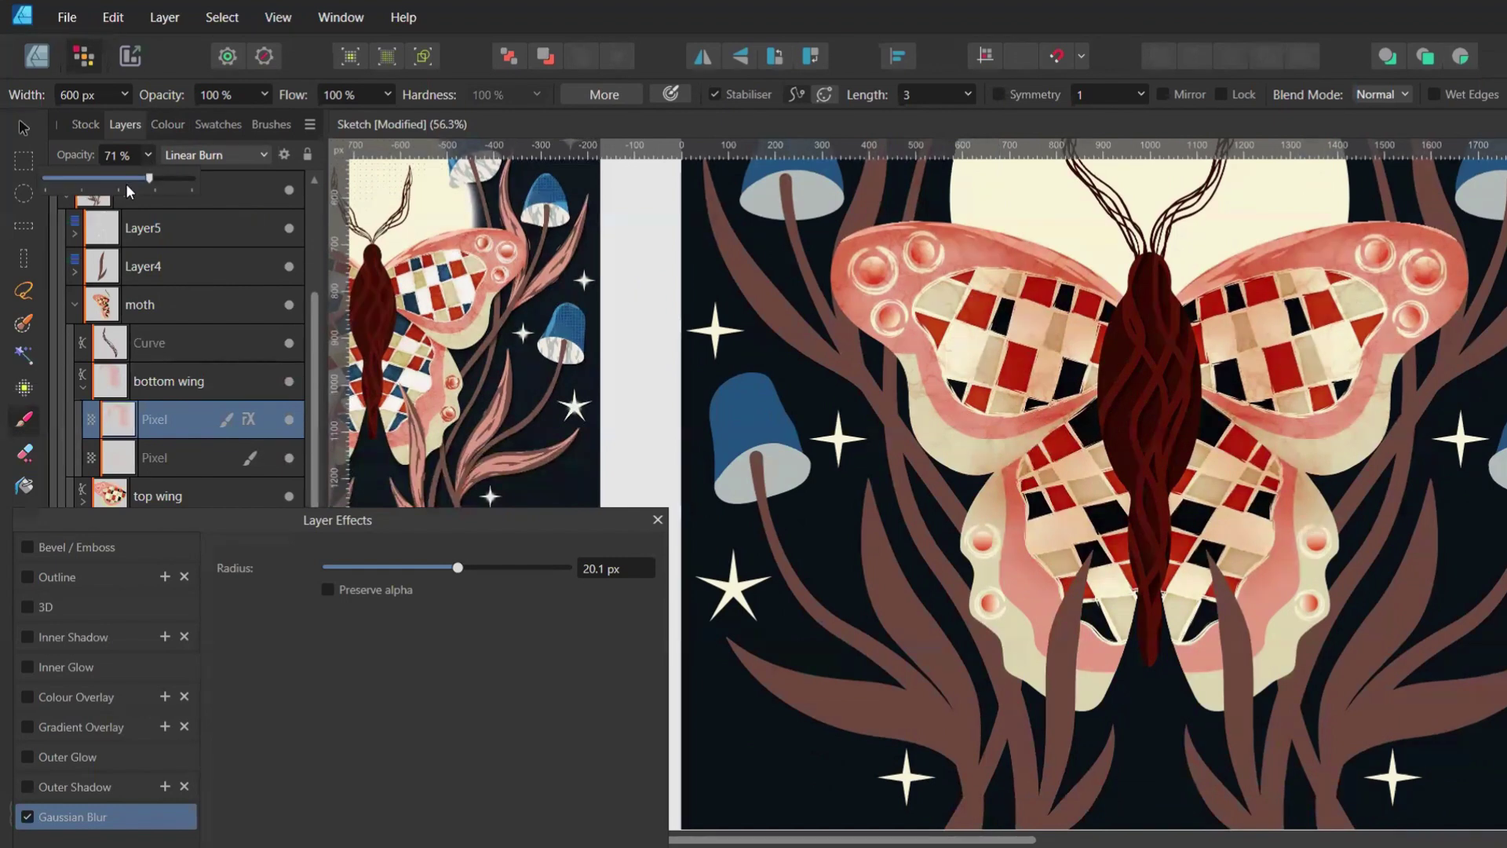
left_click(121, 185)
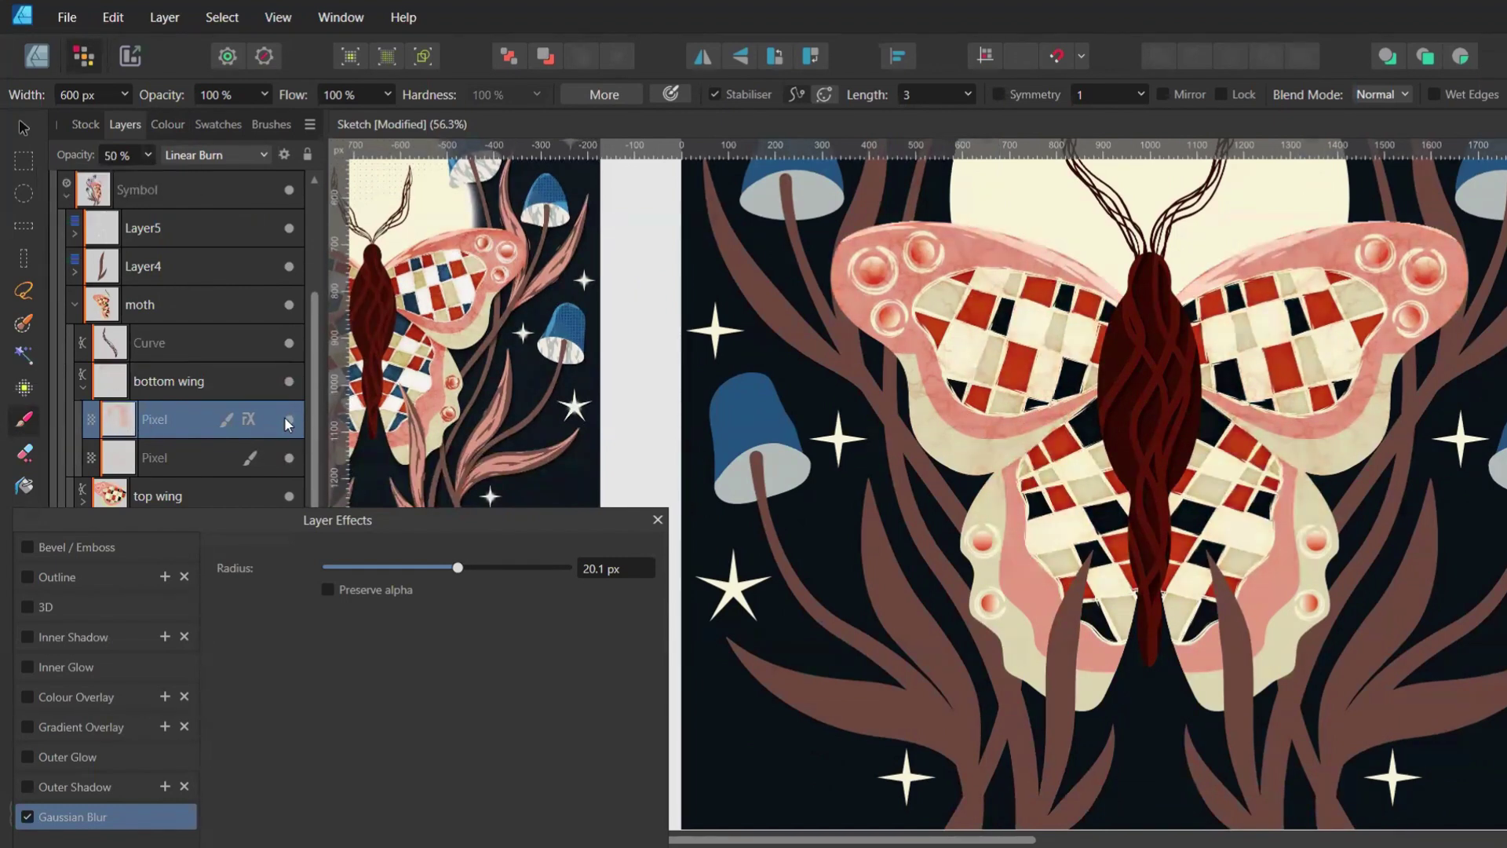
left_click(148, 155)
left_click(131, 178)
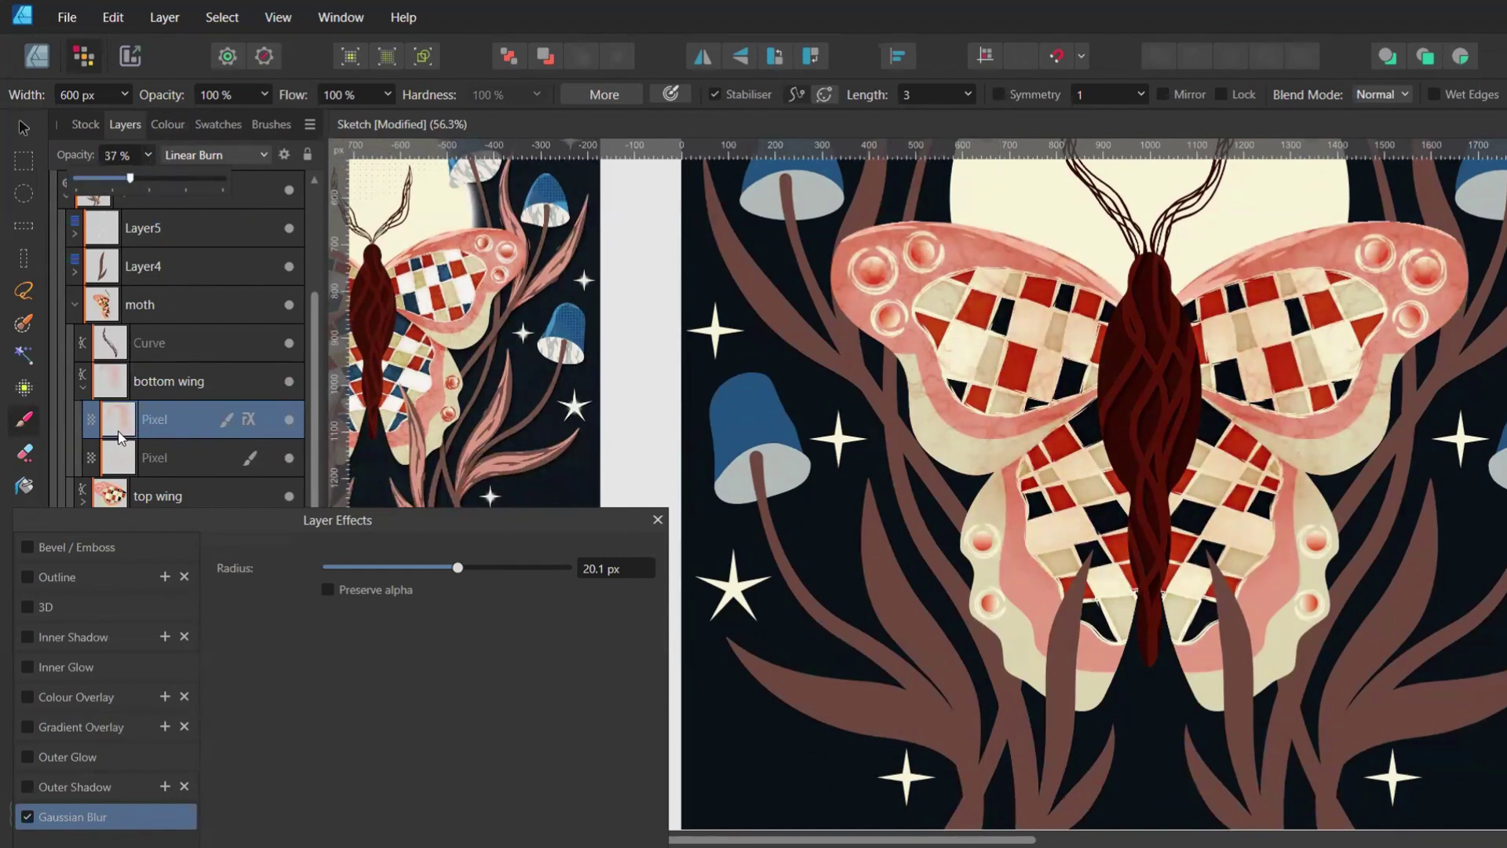
left_click_drag(120, 437, 119, 437)
Select the first nested pixel layer and extend its texture over the bottom wing with the 320 px Grunge Pattern 03 brush
left_click(180, 382)
left_click(179, 462)
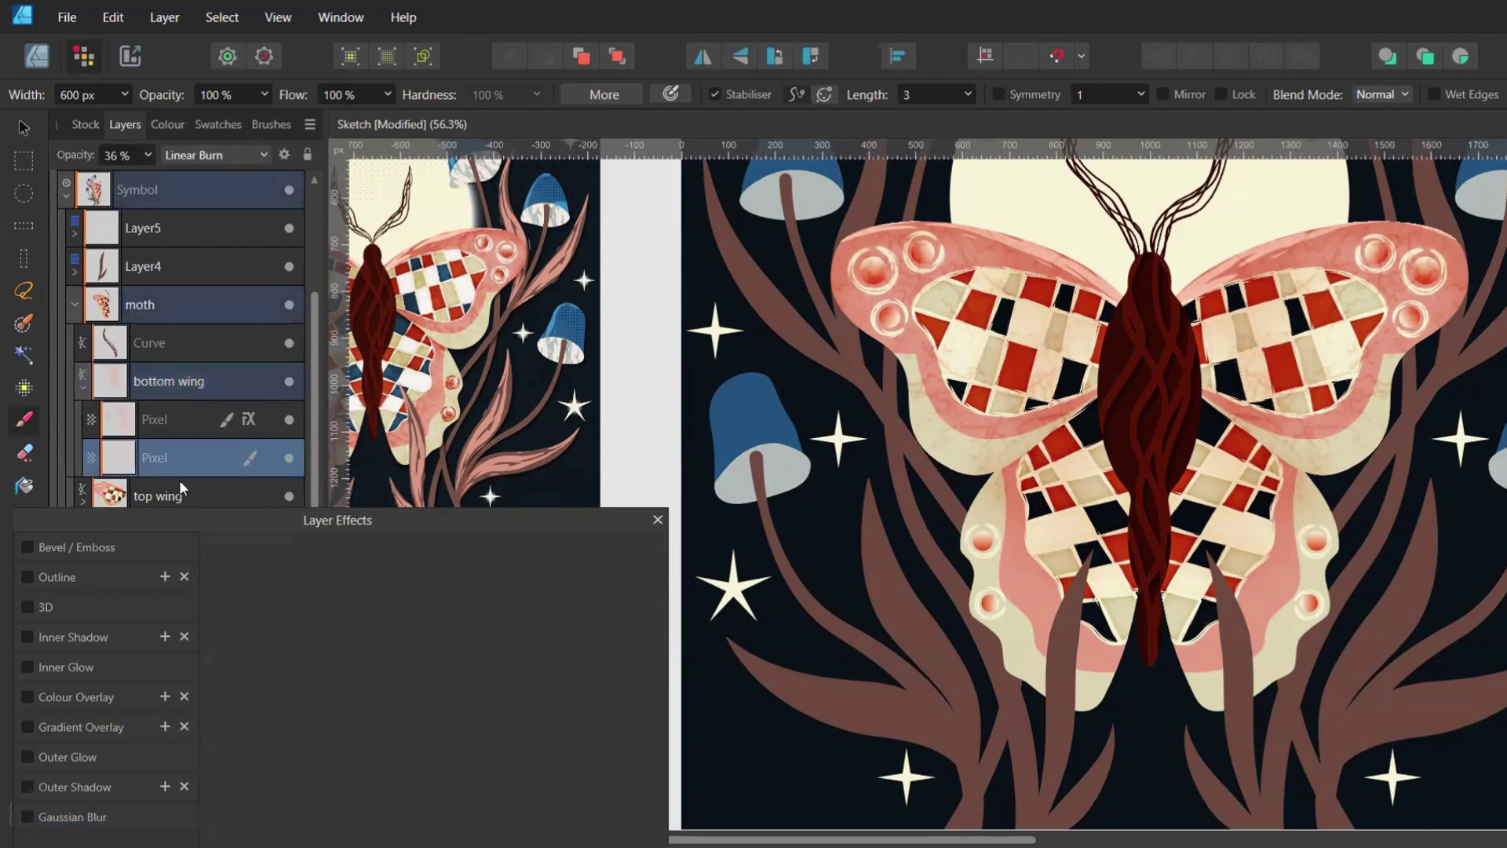
left_click(658, 520)
left_click(271, 124)
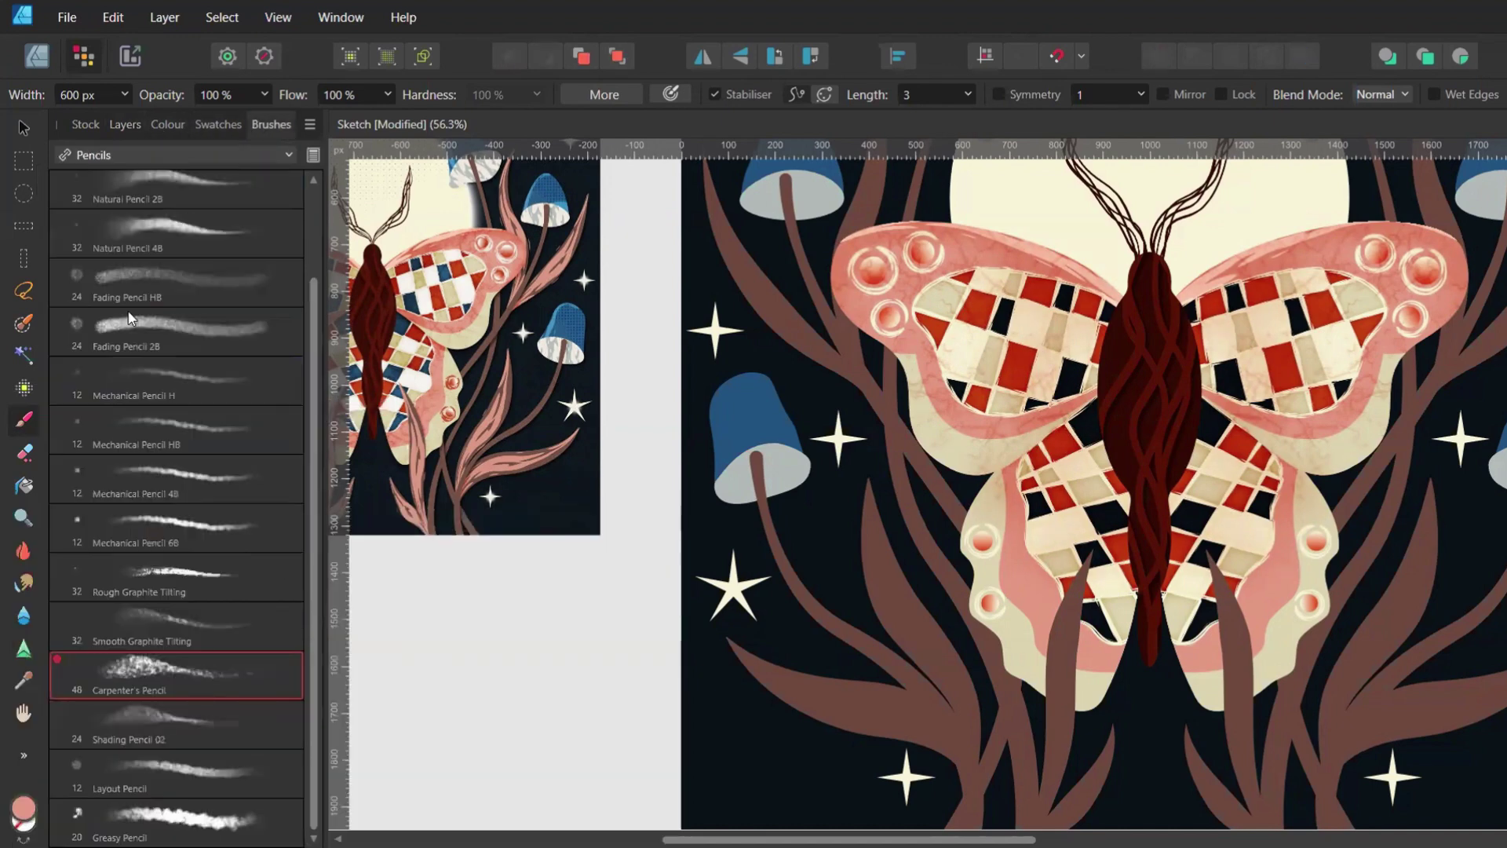
left_click(179, 154)
left_click(128, 482)
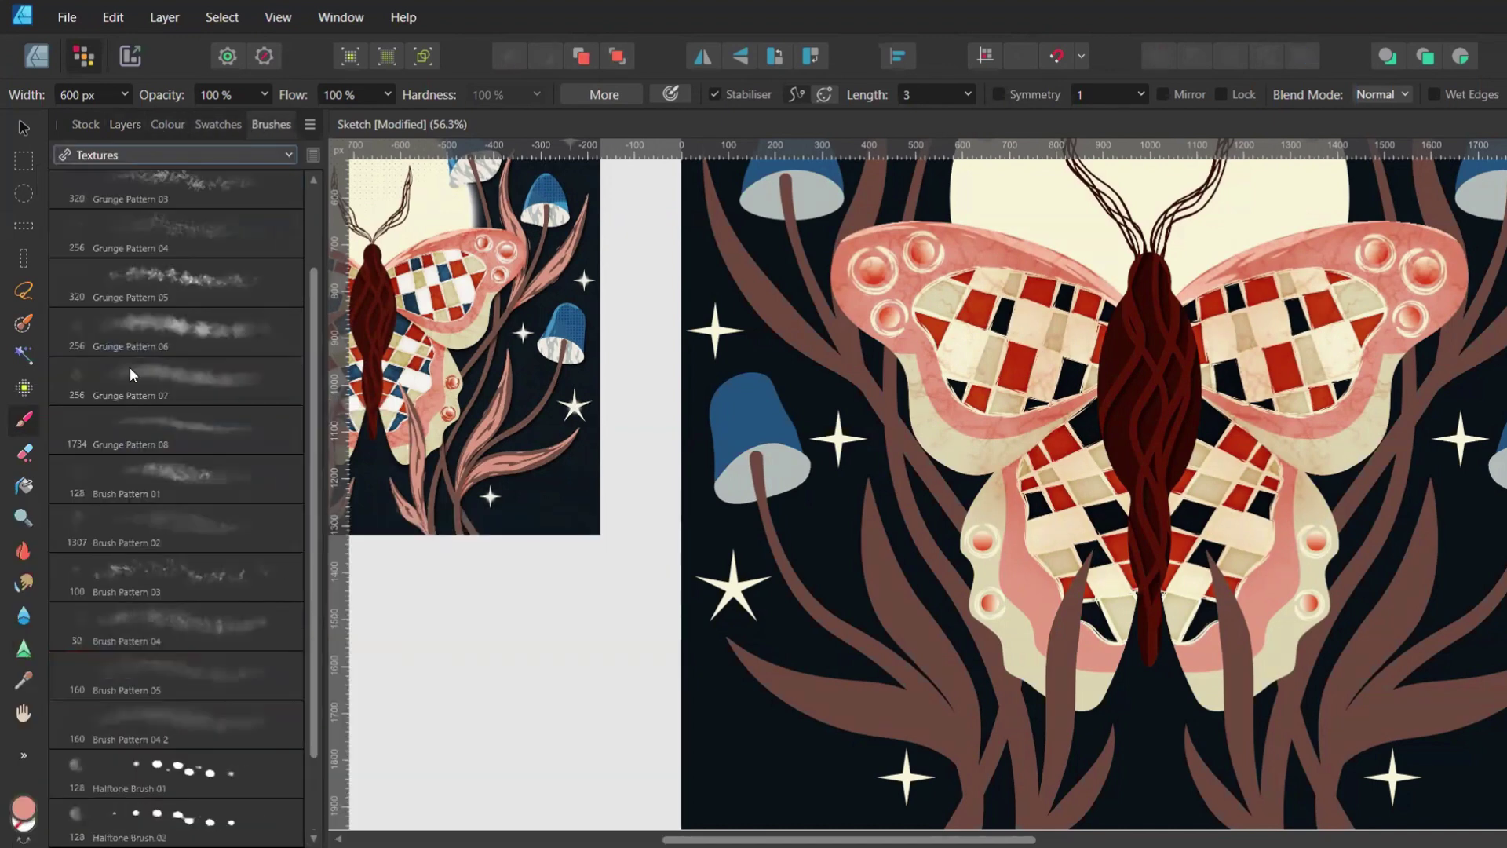
scroll(201, 297, "up", 3)
left_click(201, 280)
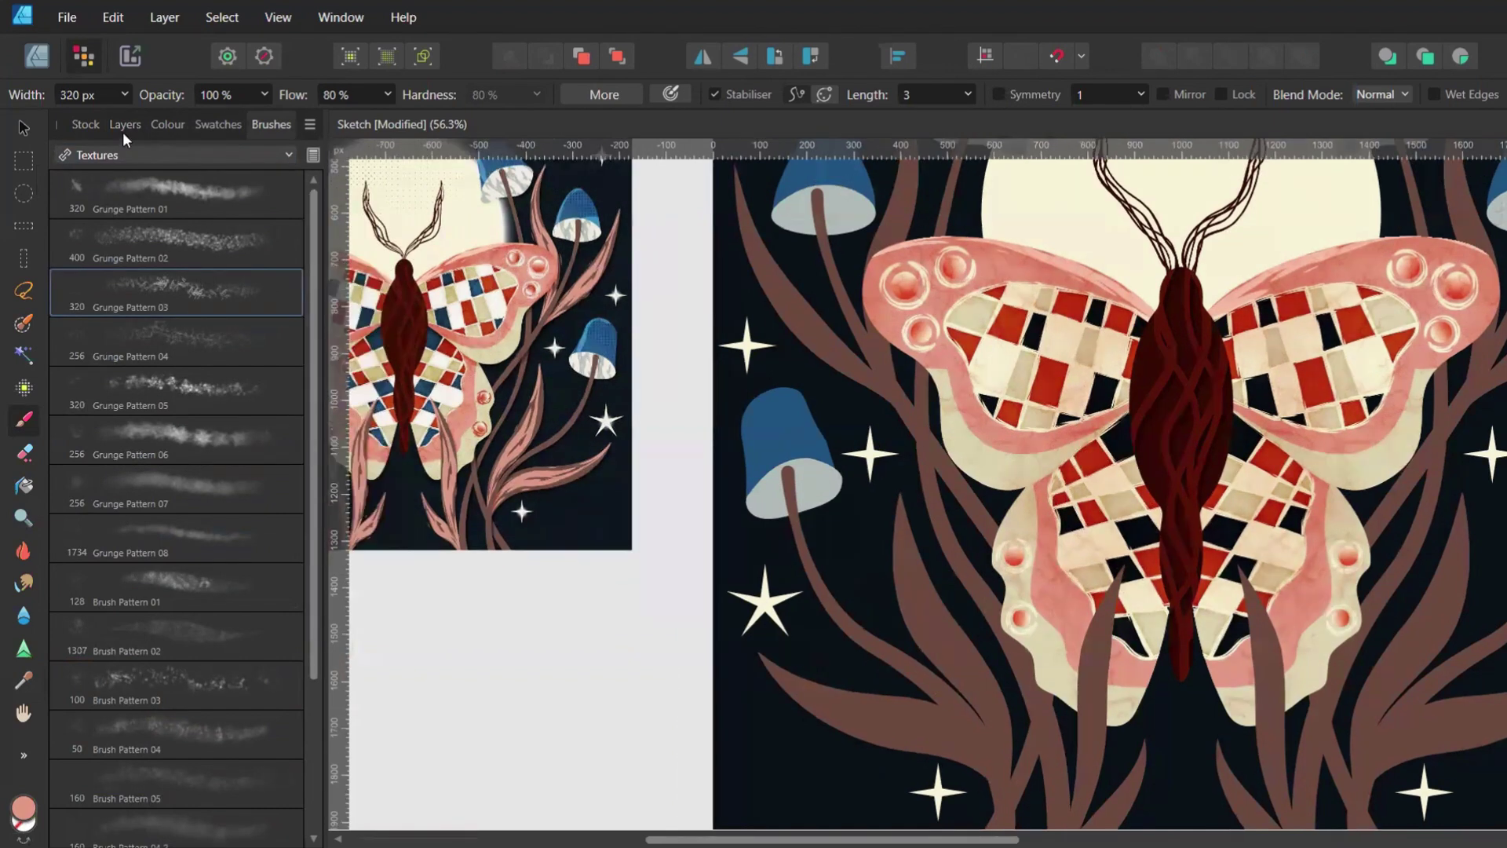
Rename the merged wing shape holding the pixel layers as texture wings
left_click(125, 124)
left_click(158, 383)
double_click(158, 381)
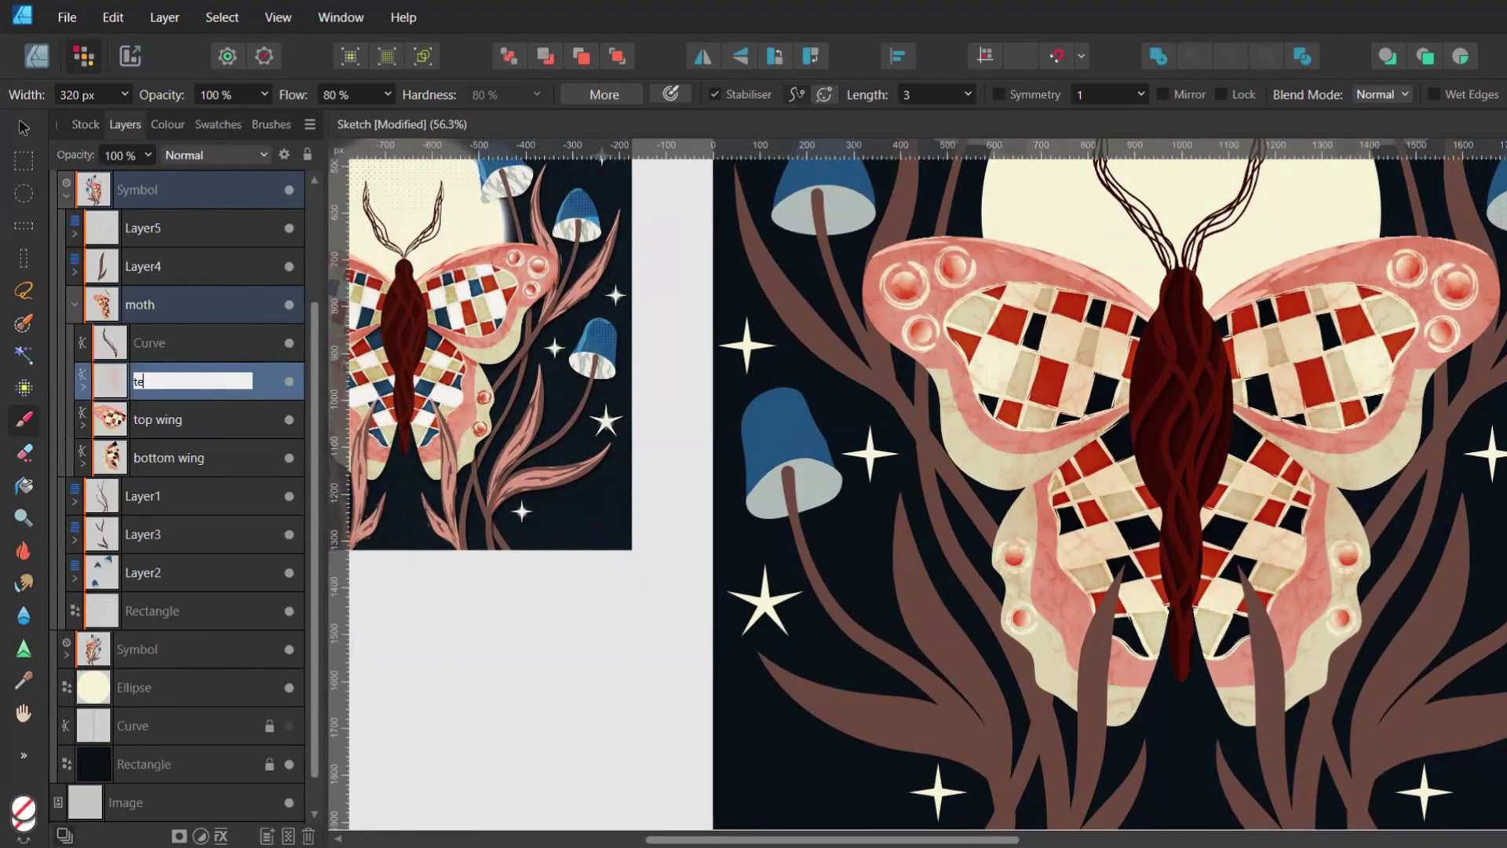
type("texture wings")
key("Return")
Expand both original wing layers and group the circular spot artwork nested in the top wing
left_click(82, 464)
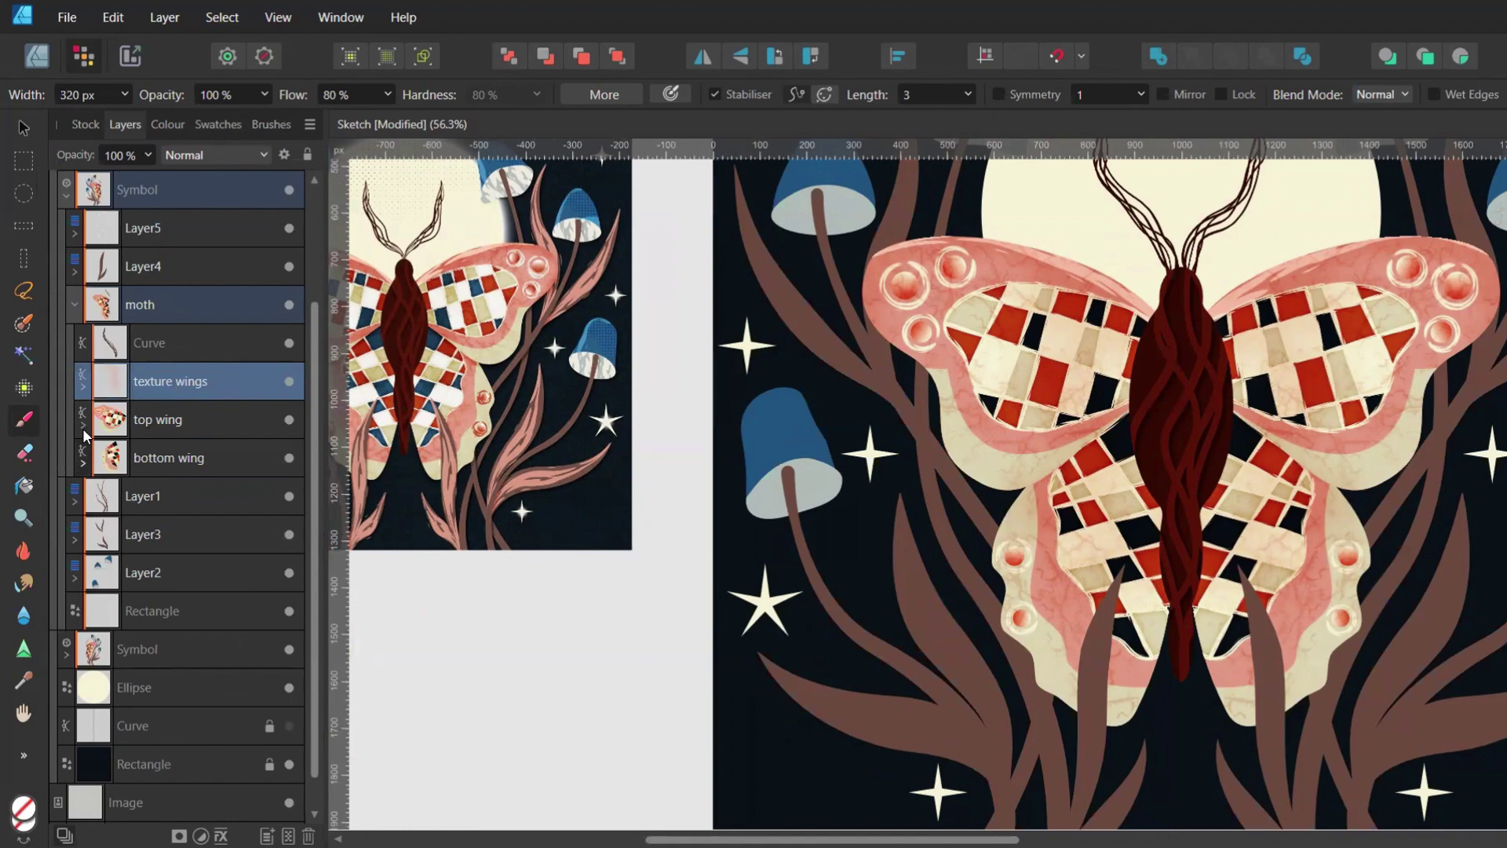
left_click(82, 425)
left_click(135, 497)
left_click(131, 538, "shift")
key("ctrl+g")
Group the two circular spot groups nested in the bottom wing
left_click(116, 664)
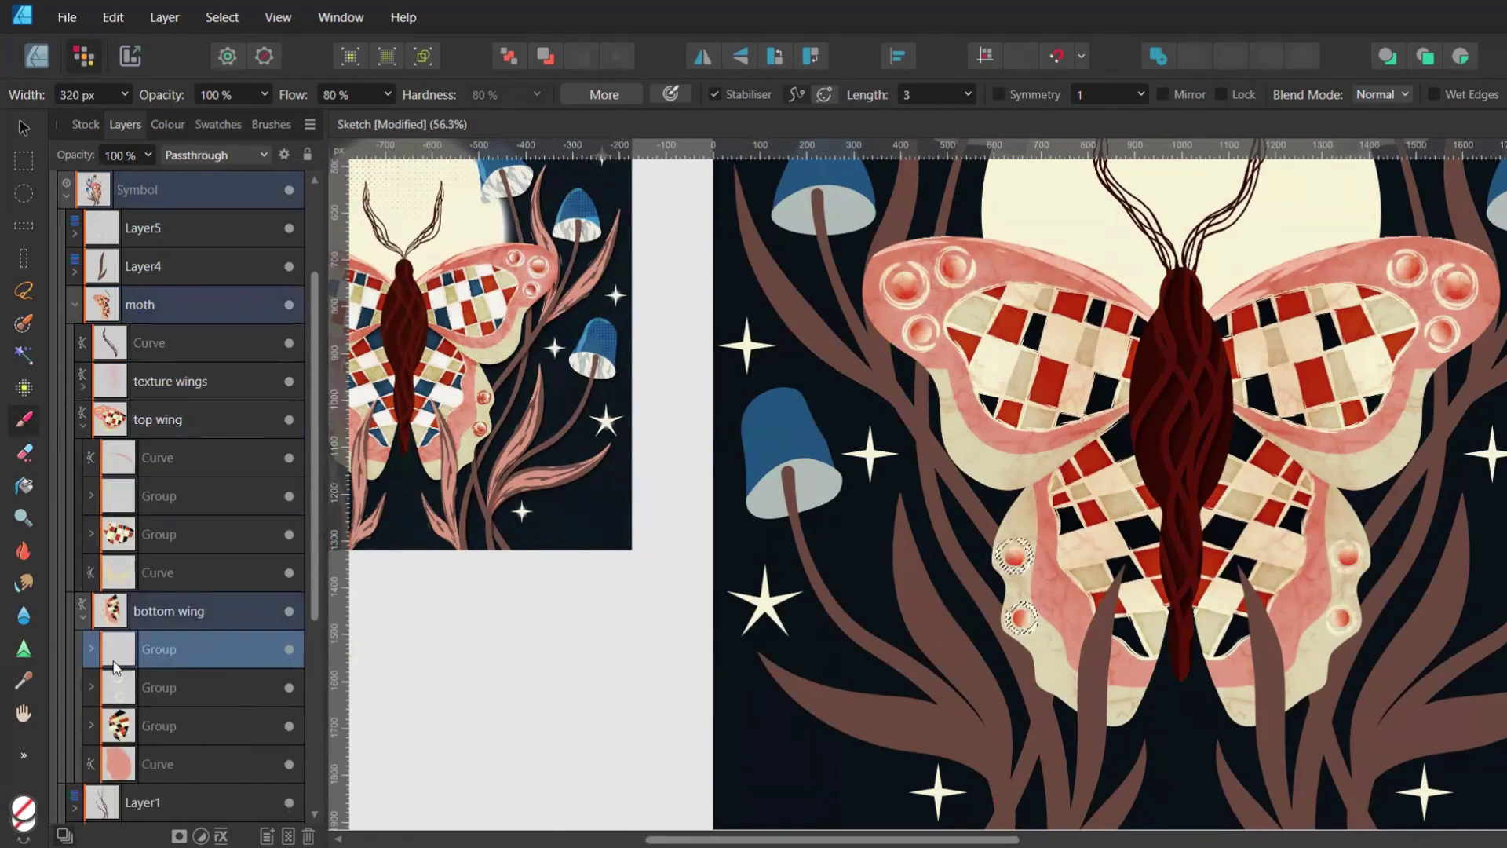
left_click(173, 685)
left_click(166, 658, "shift")
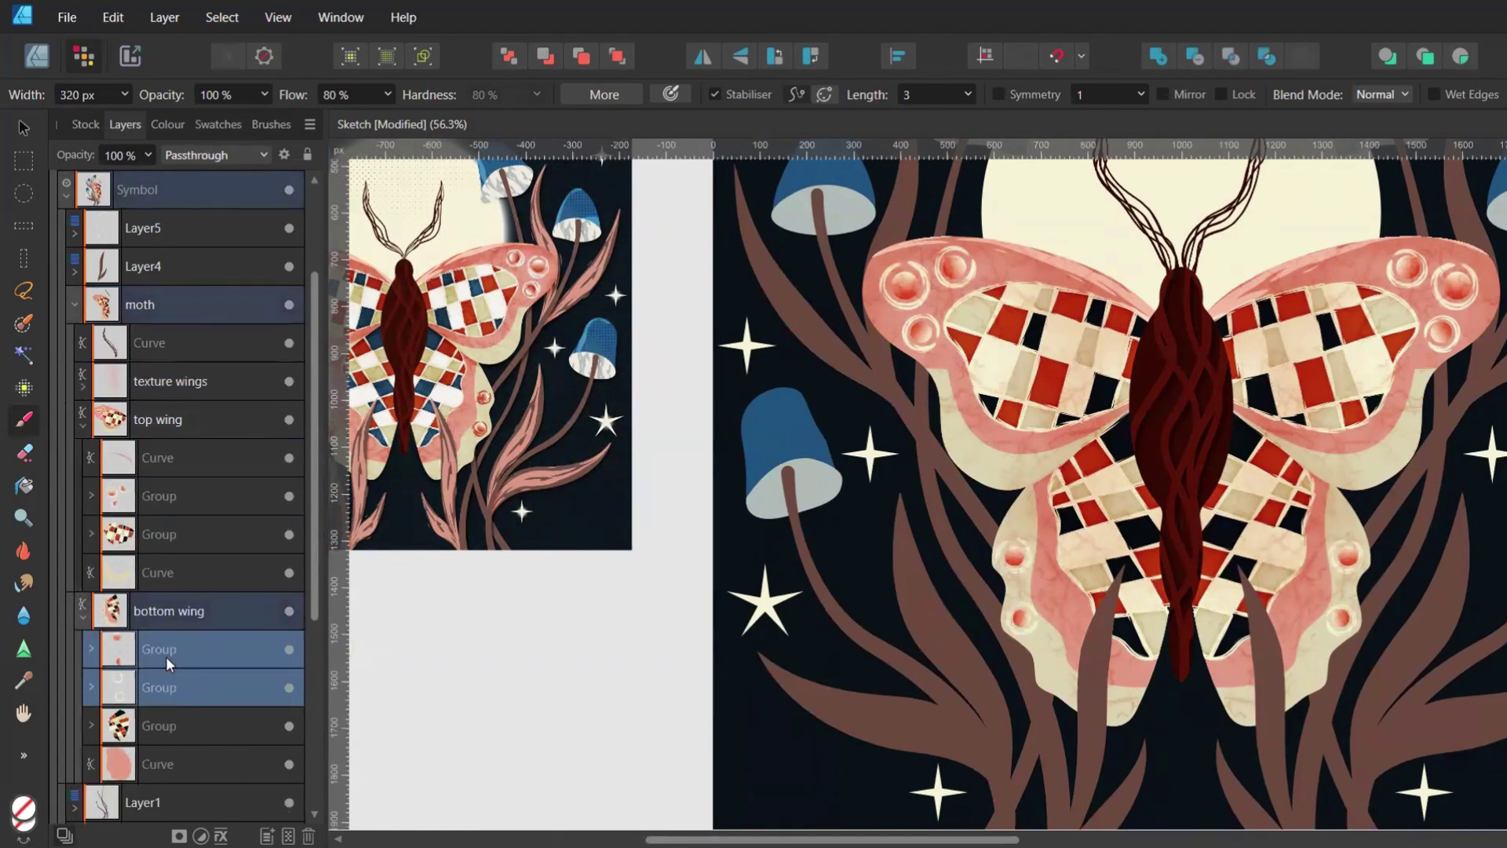
key("ctrl+g")
key("v")
left_click(519, 669)
Move both wings' spot groups out of their wing layers to directly above texture wings and save the document
left_click(169, 498)
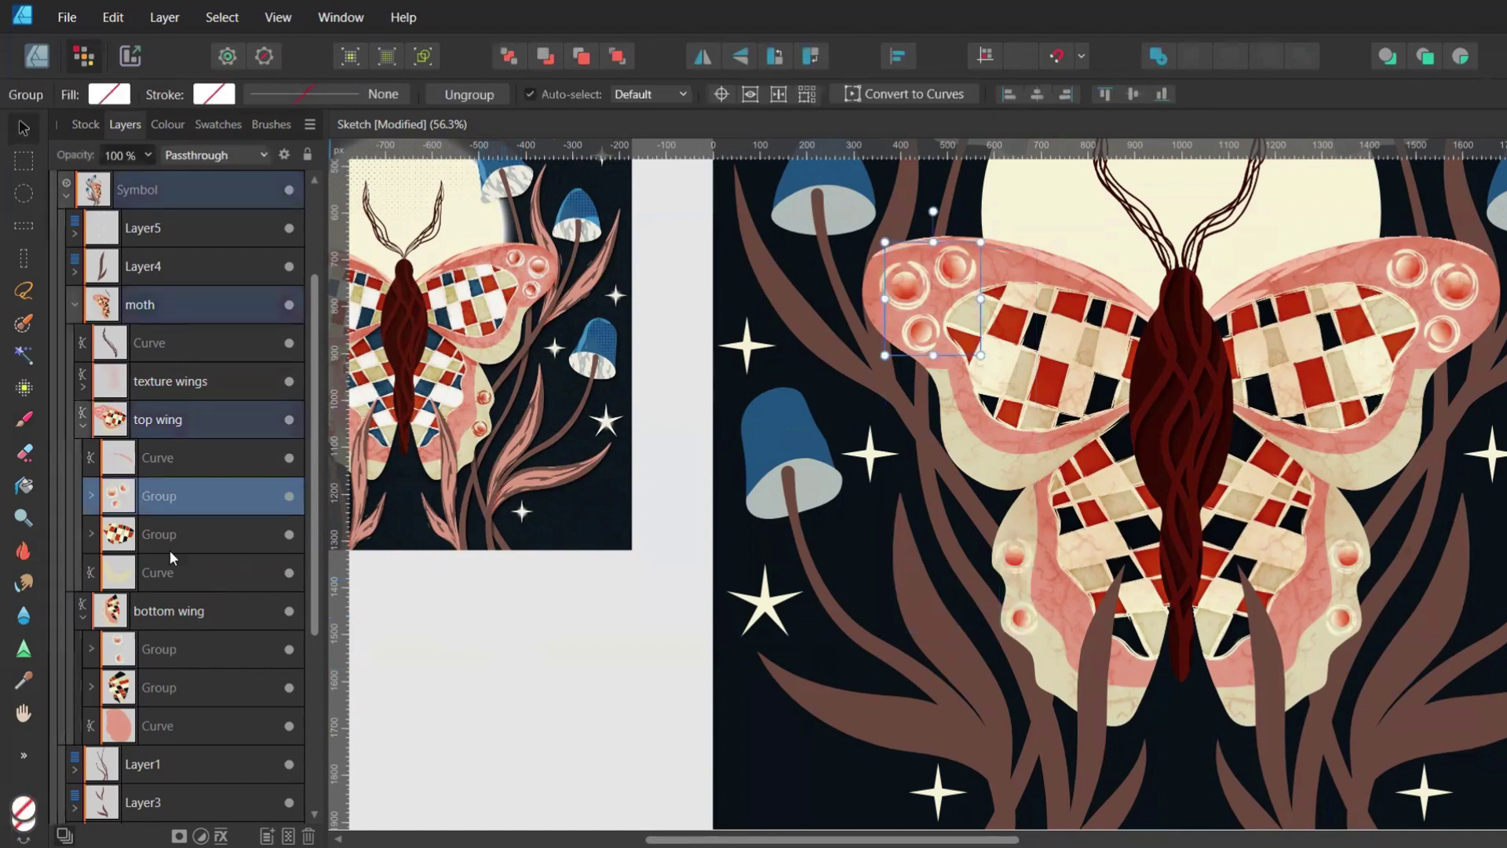
left_click(158, 650, "ctrl")
left_click_drag(165, 500, 157, 363)
left_click(441, 644)
key("ctrl+s")
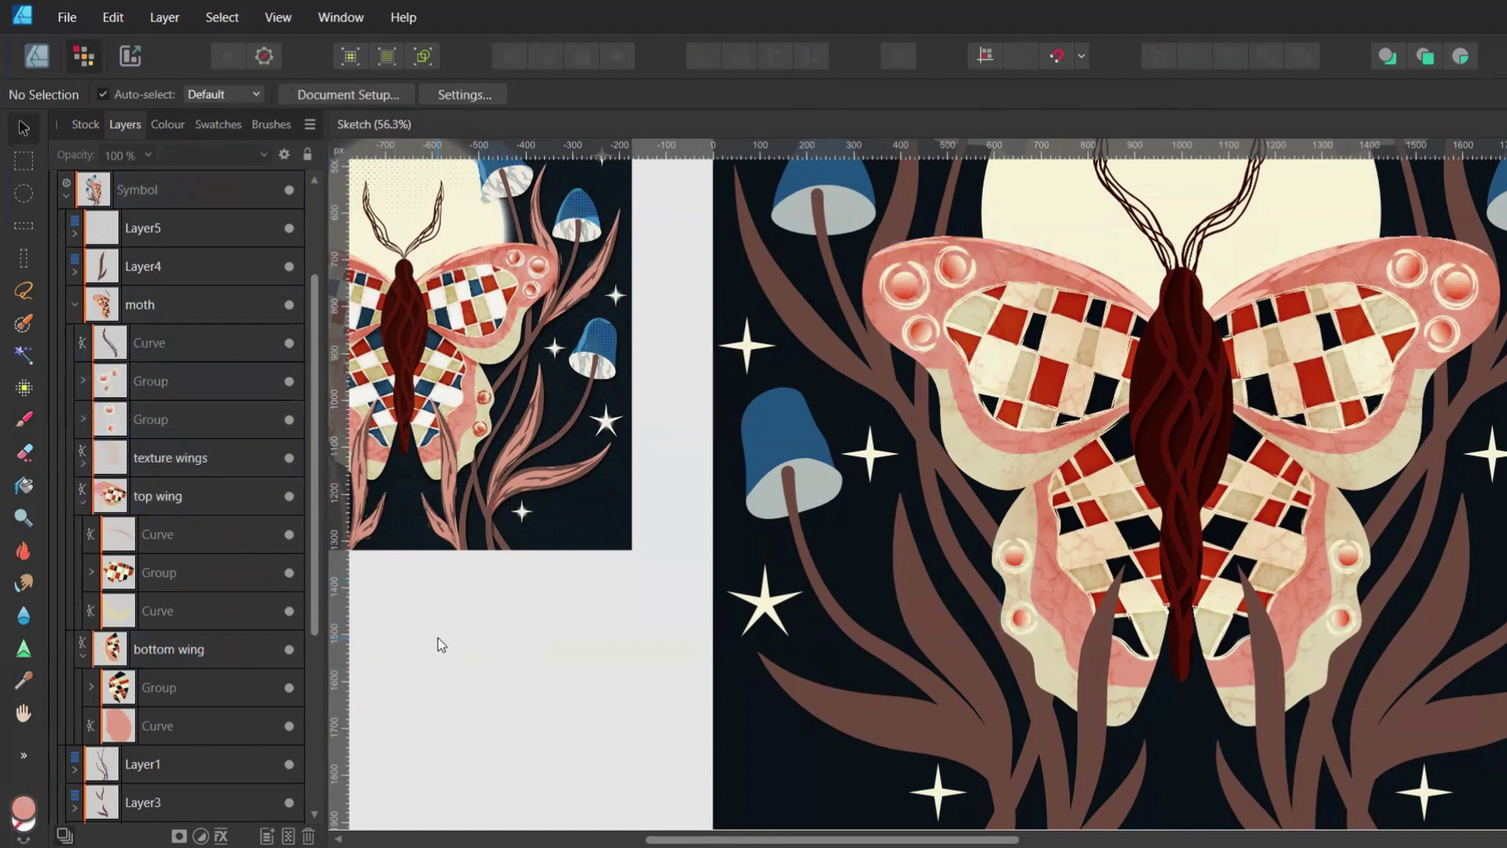
Collapse the top wing and bottom wing layers and open Outer Shadow settings for both together
left_click(83, 505)
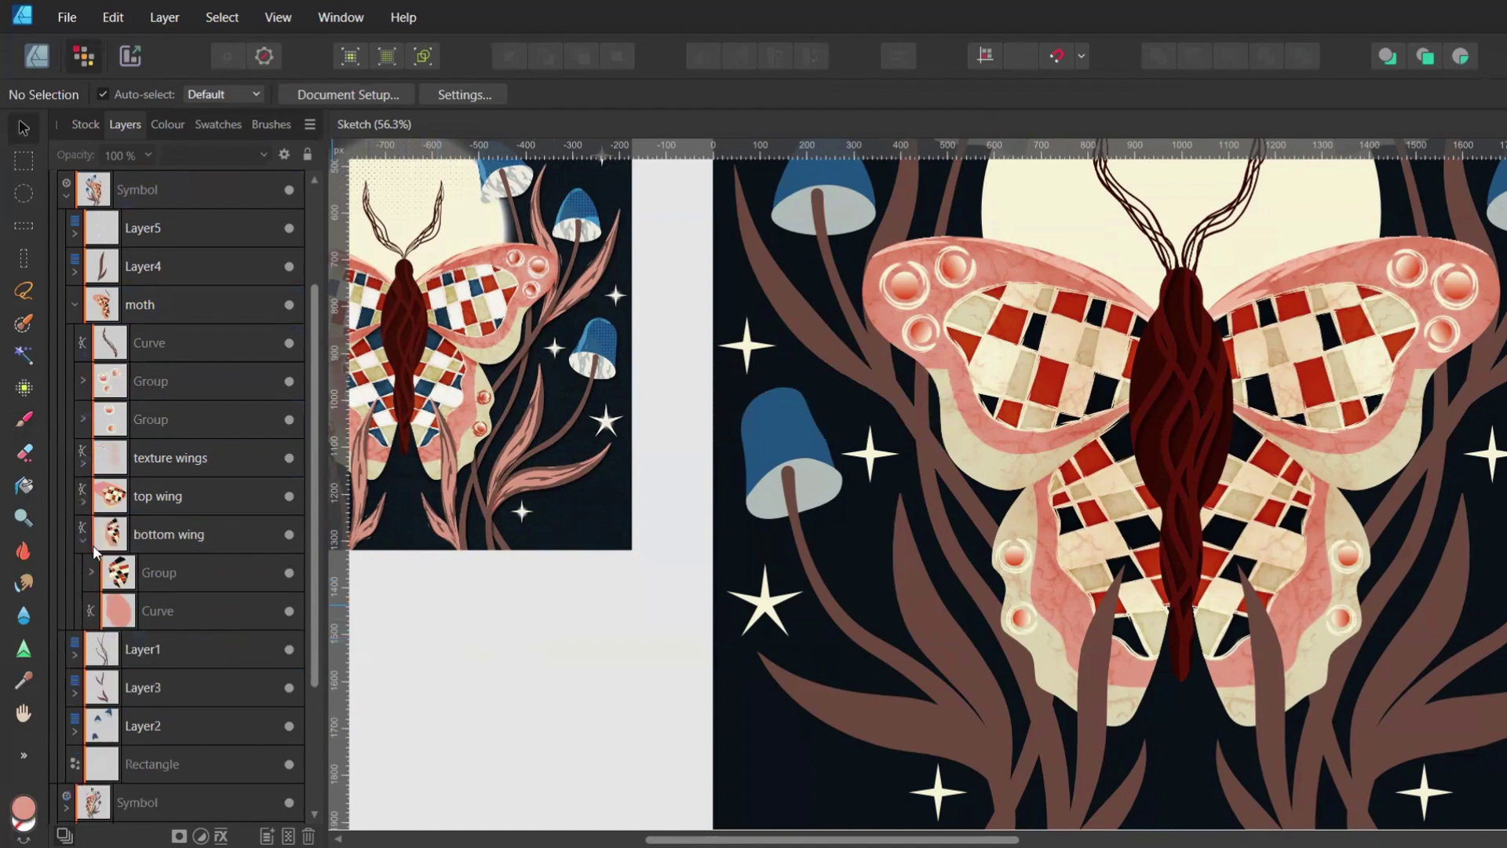
left_click(85, 543)
left_click(150, 496)
left_click(154, 534, "ctrl")
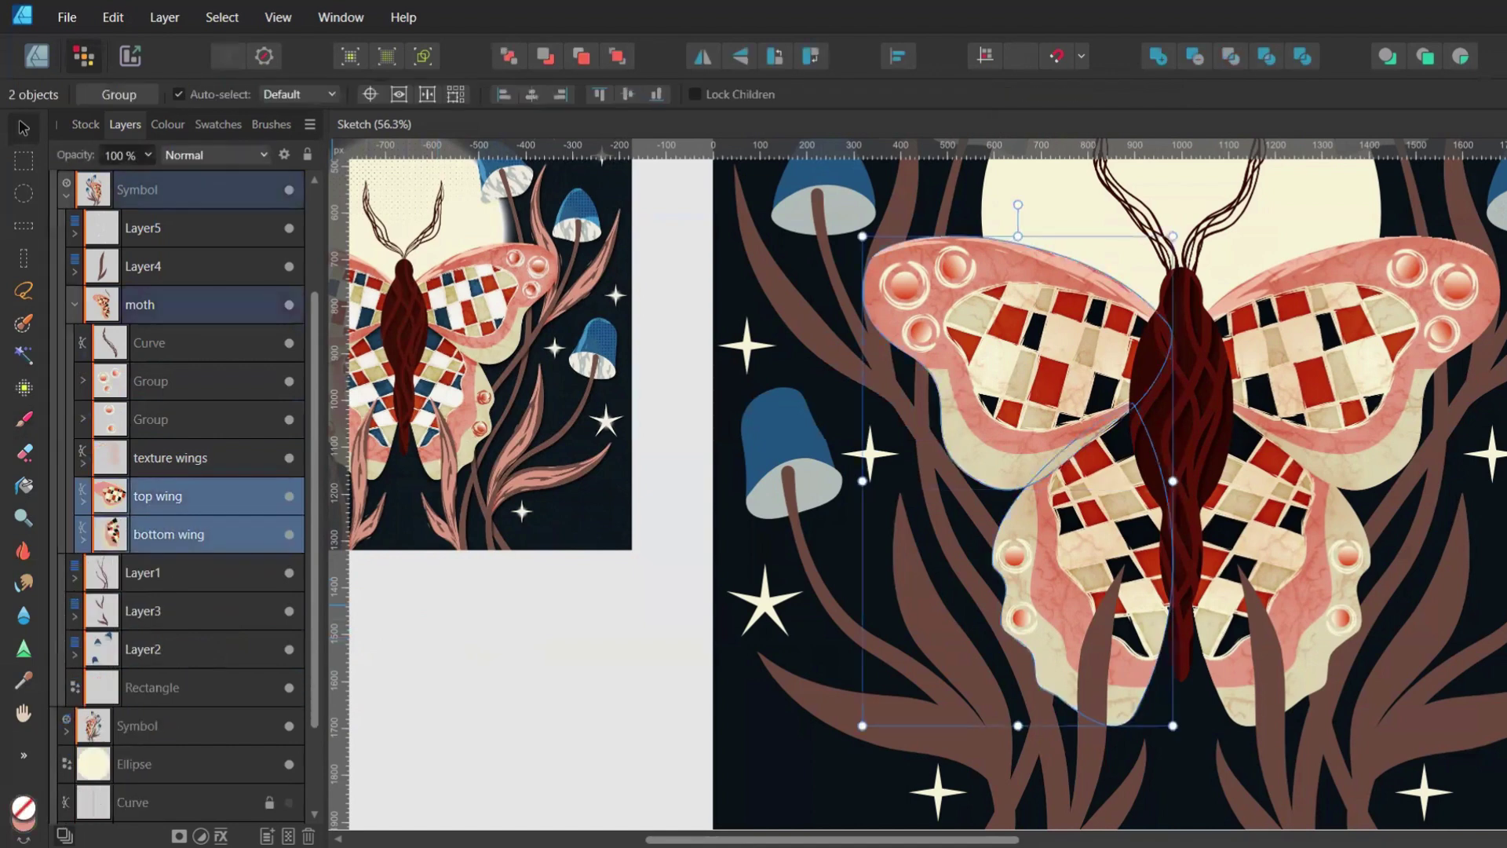
left_click(221, 836)
left_click(170, 785)
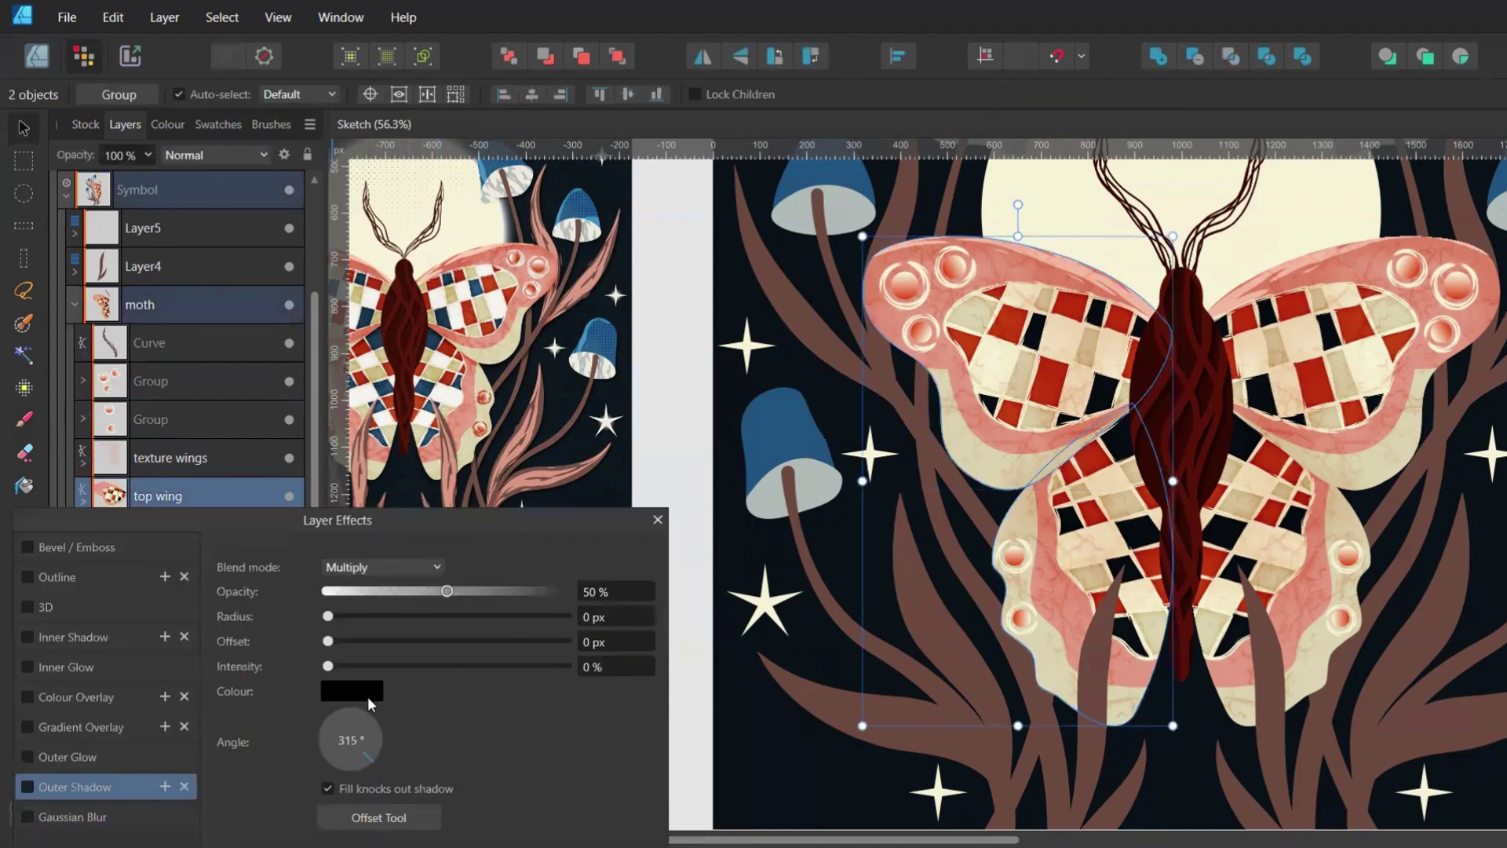
Sample the shadow colour with the Colour Picker and adjust it to hue 14, saturation 7 and lightness 50
left_click(368, 695)
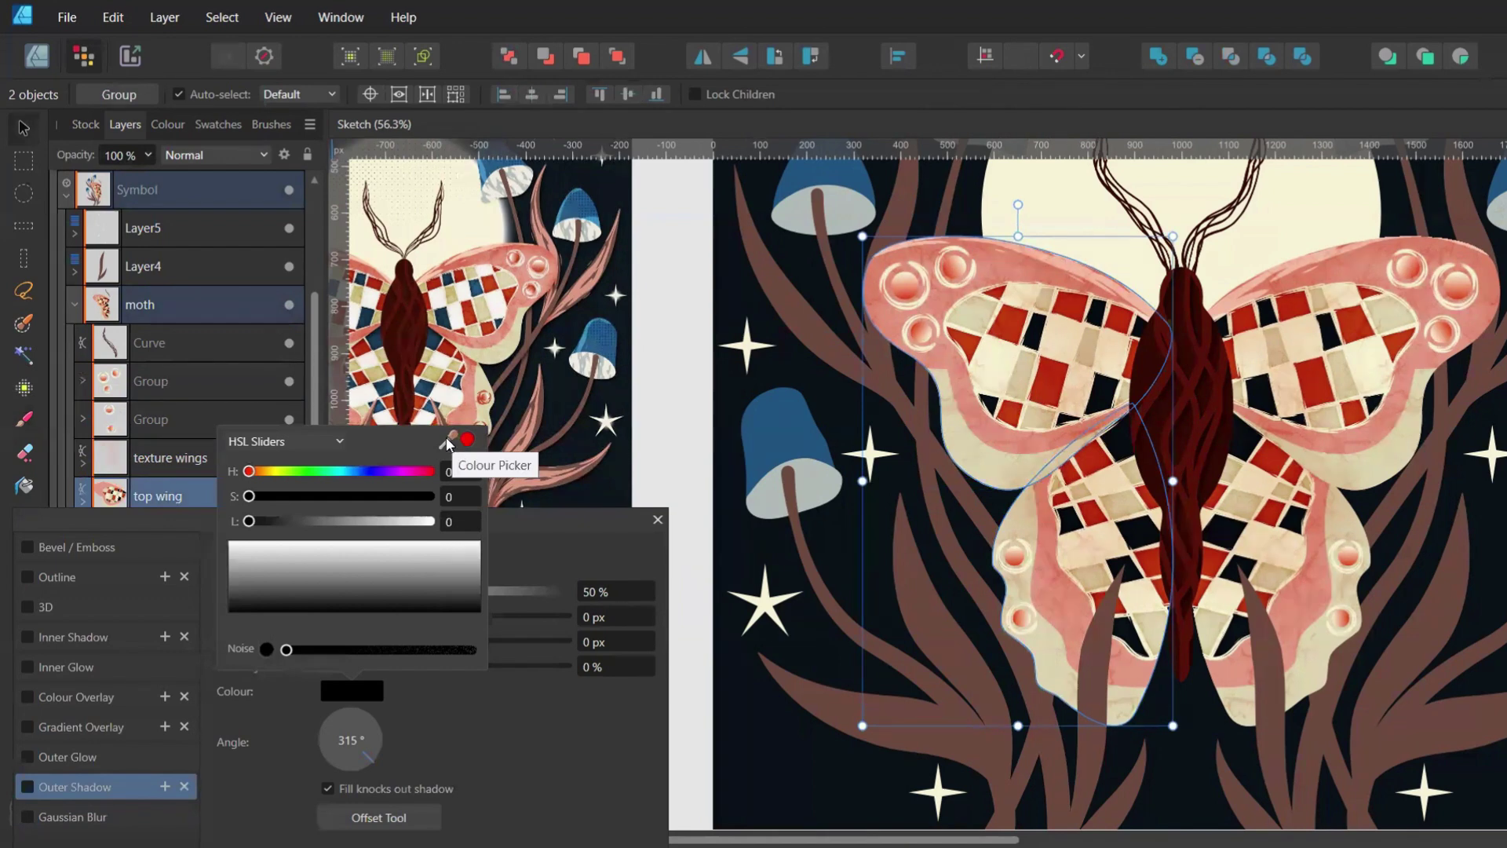
left_click(447, 442)
left_click(468, 439)
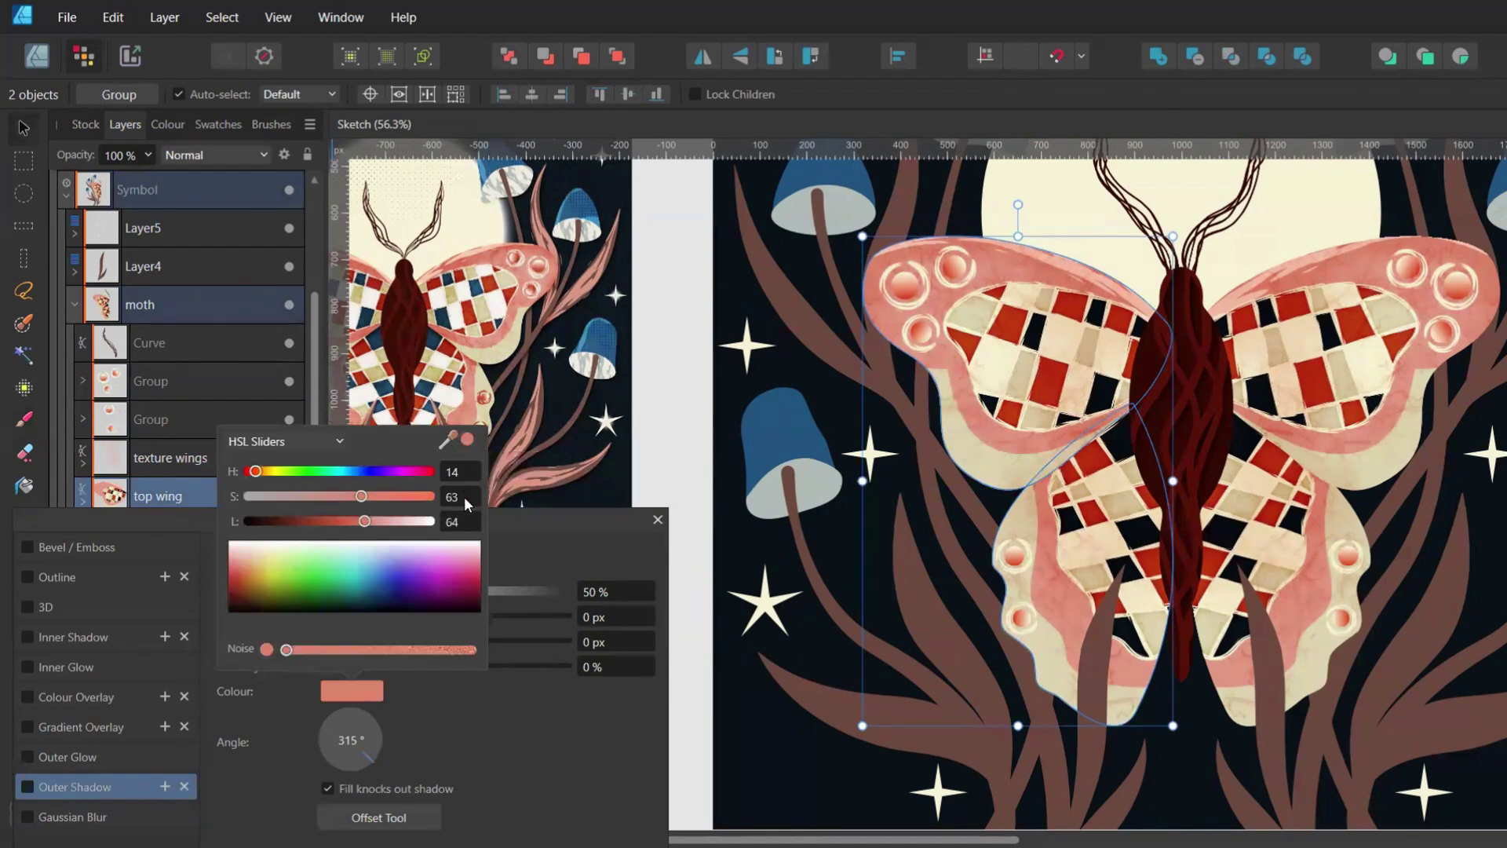
left_click(463, 496)
type("7")
left_click(452, 522)
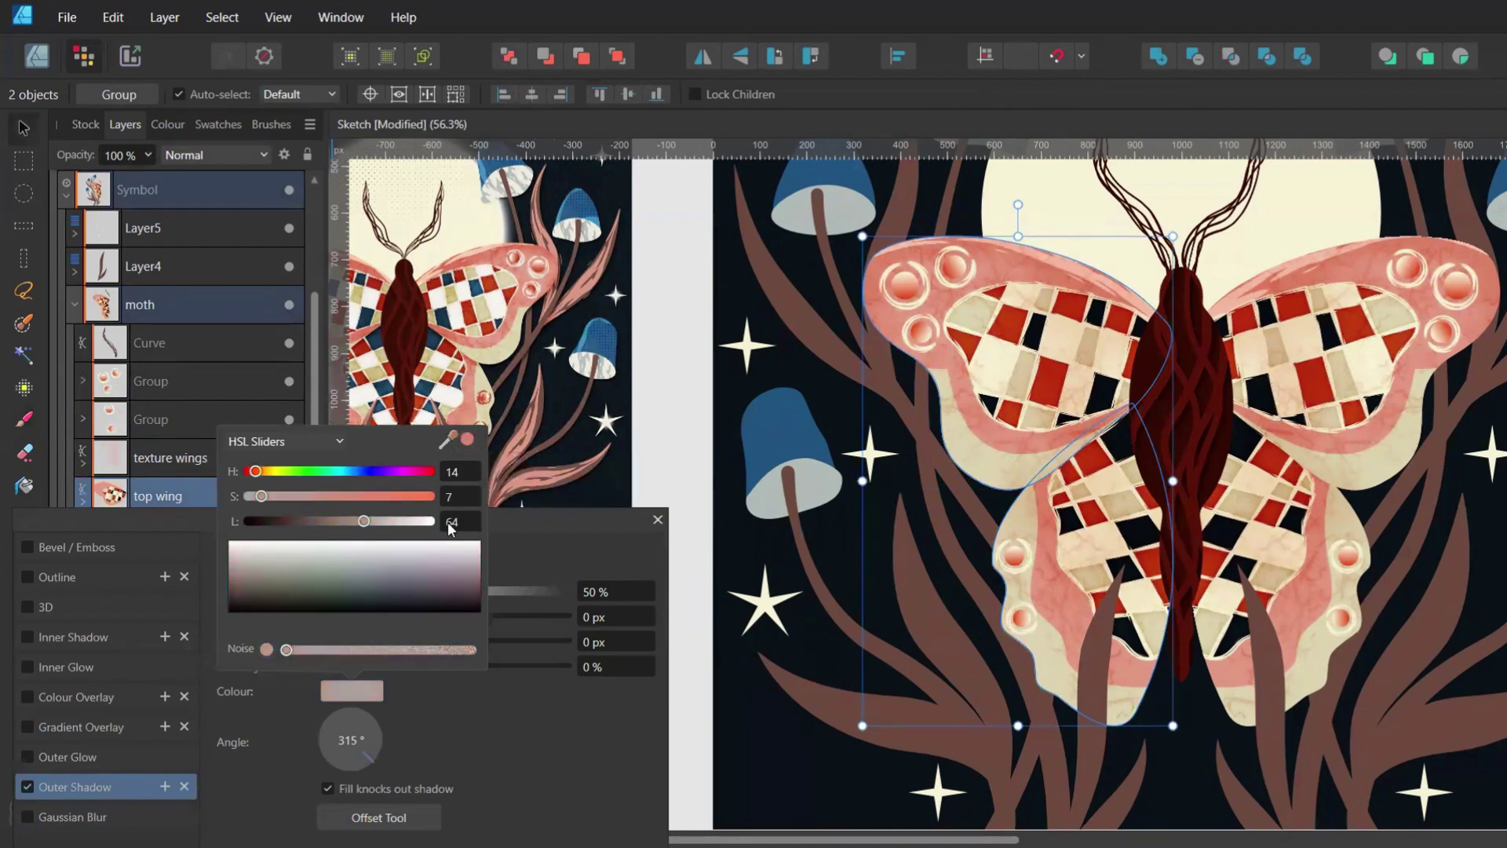
type("50")
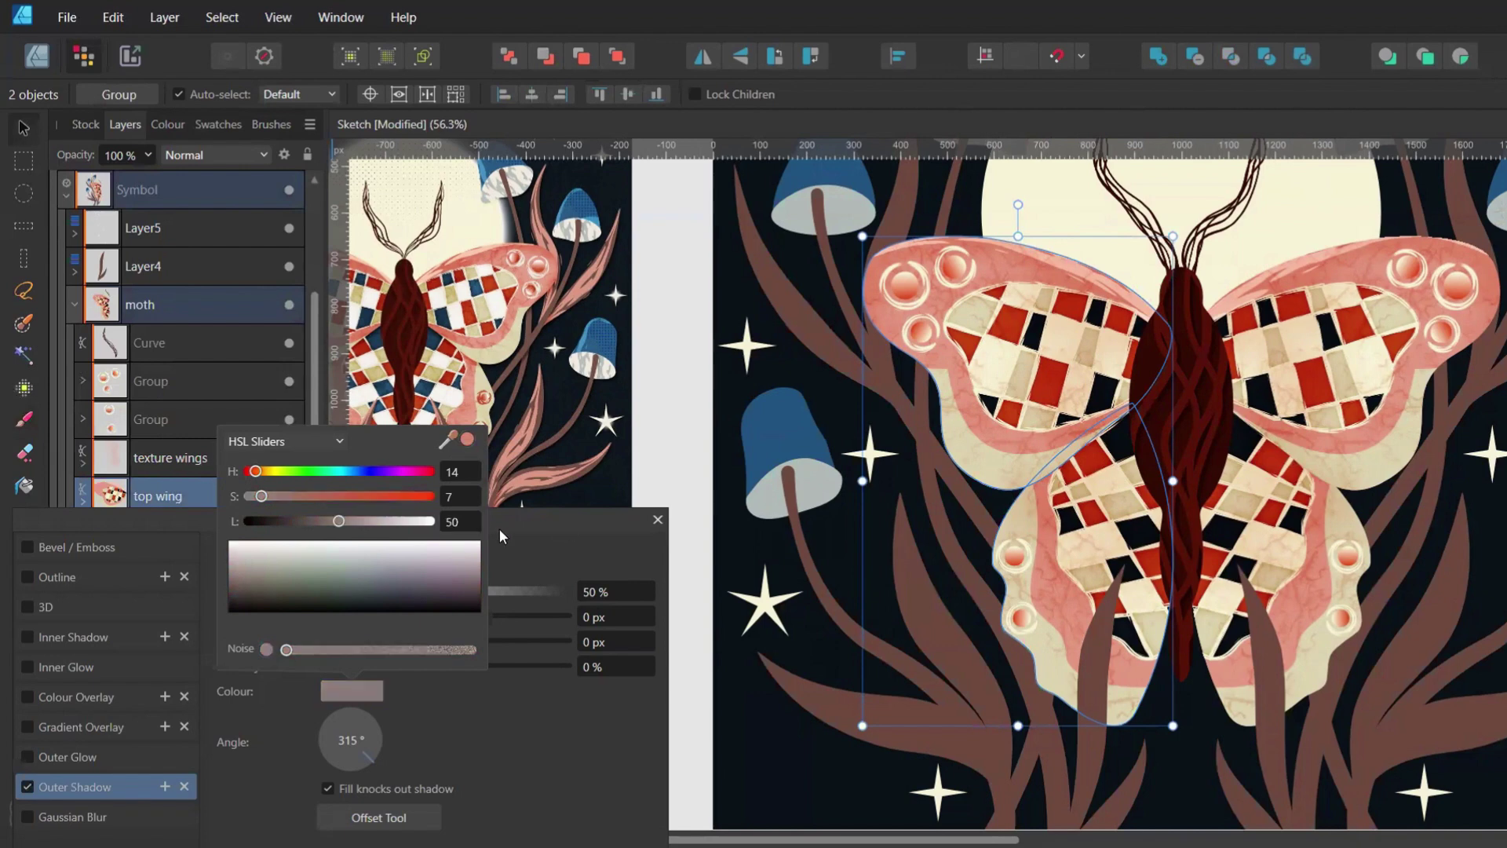
left_click(499, 529)
Set the wings' outer shadow to Colour Burn with 60% opacity, 26.5 px radius, 24.7 px offset and a 270° angle
left_click(383, 566)
left_click(366, 261)
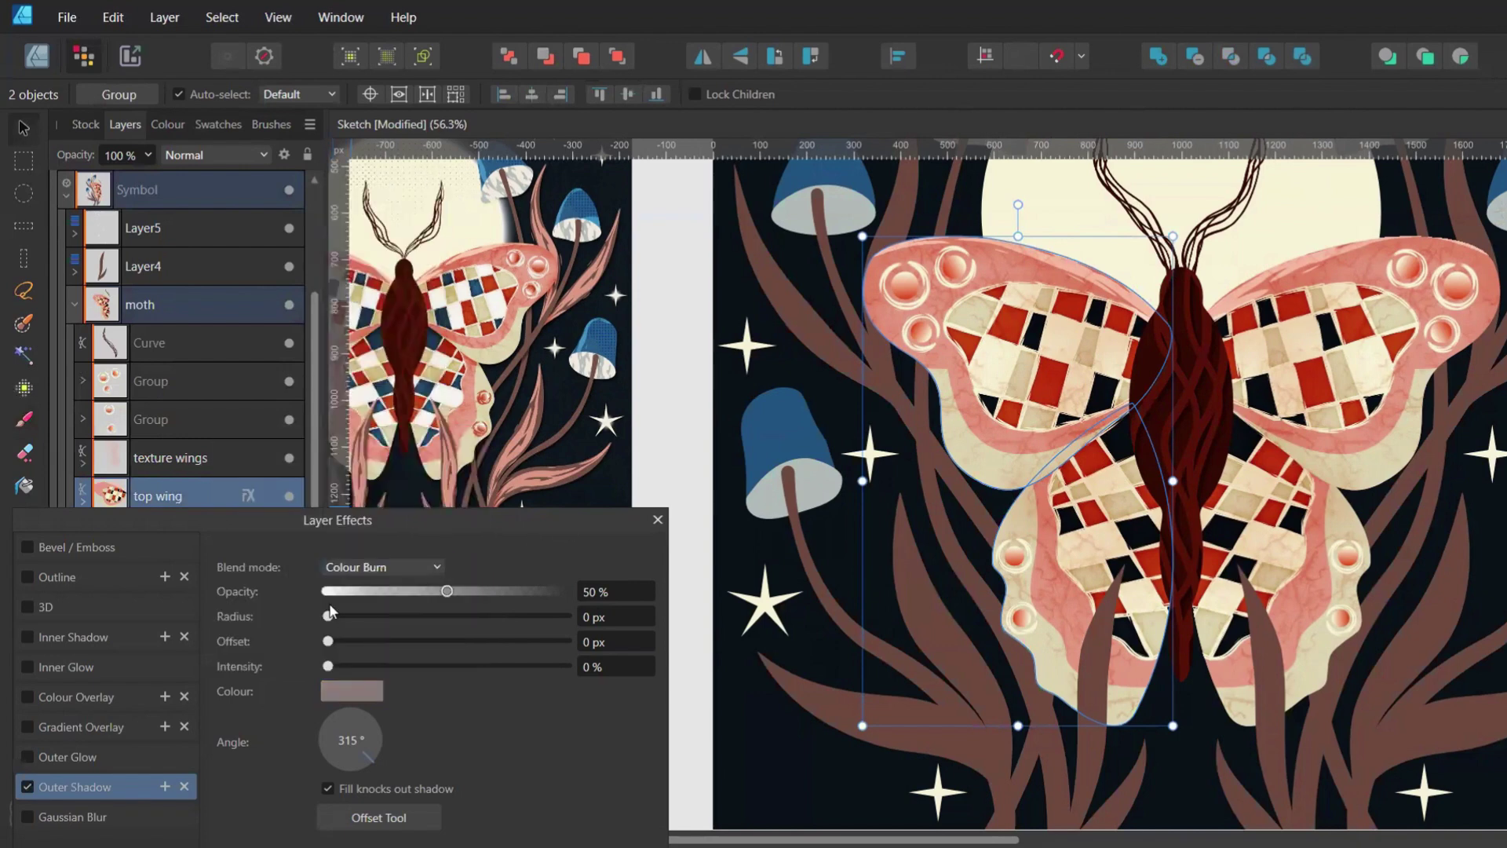
left_click_drag(329, 640, 436, 632)
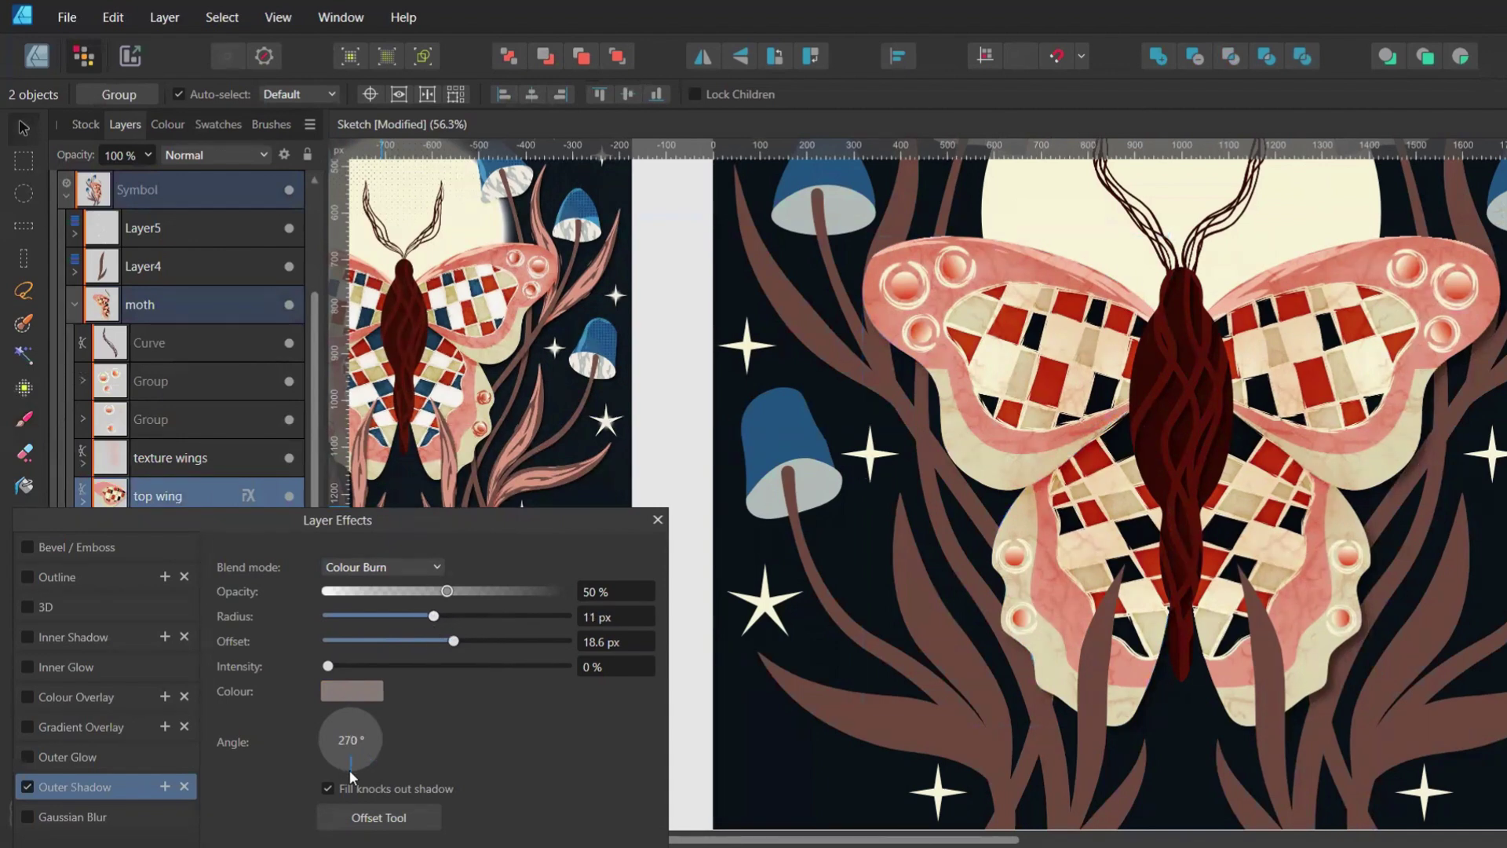
left_click_drag(454, 640, 477, 622)
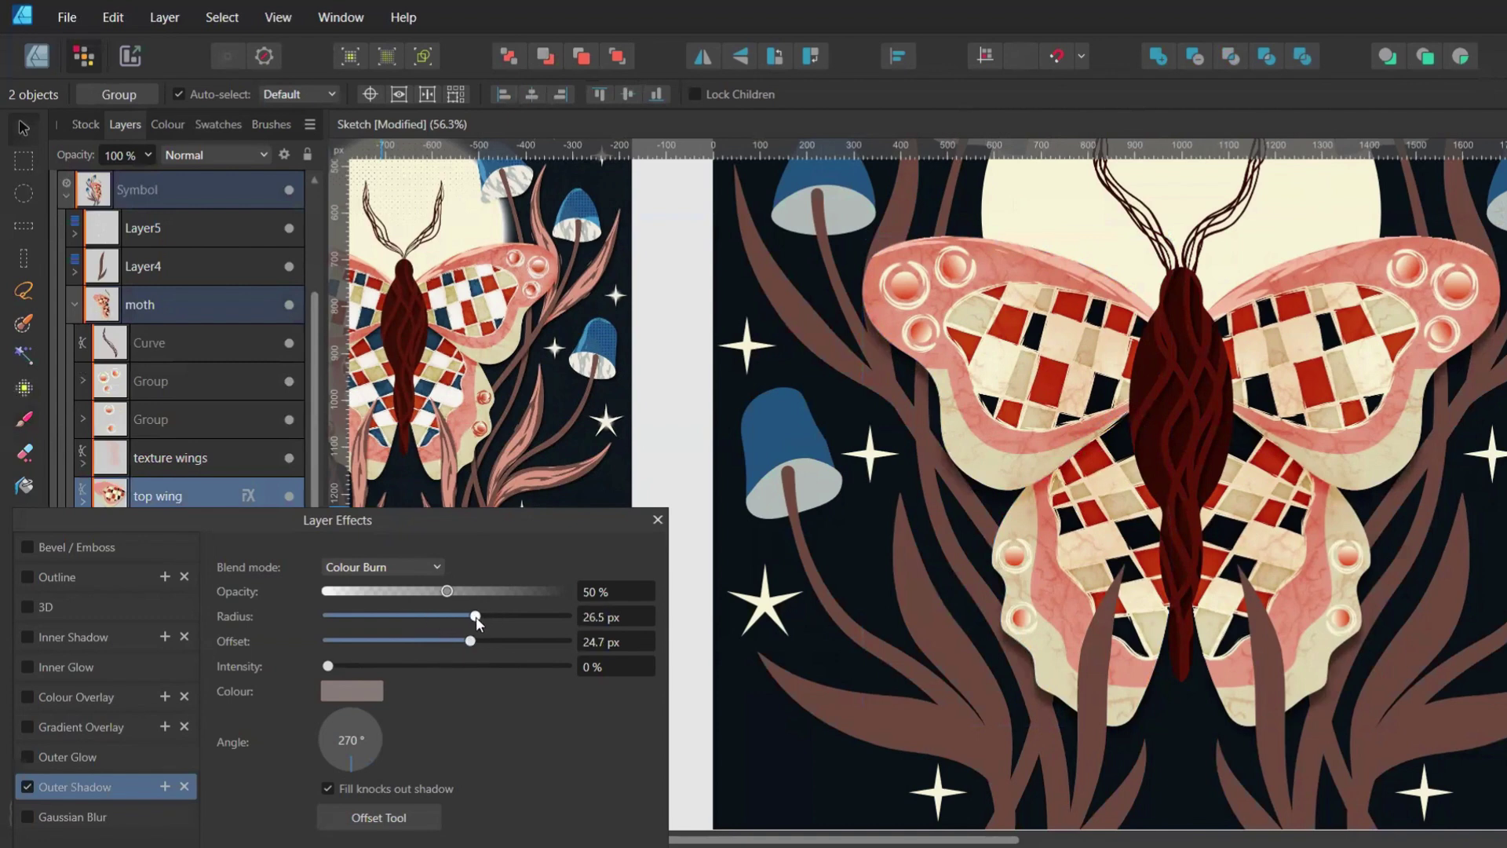
left_click_drag(497, 593, 469, 600)
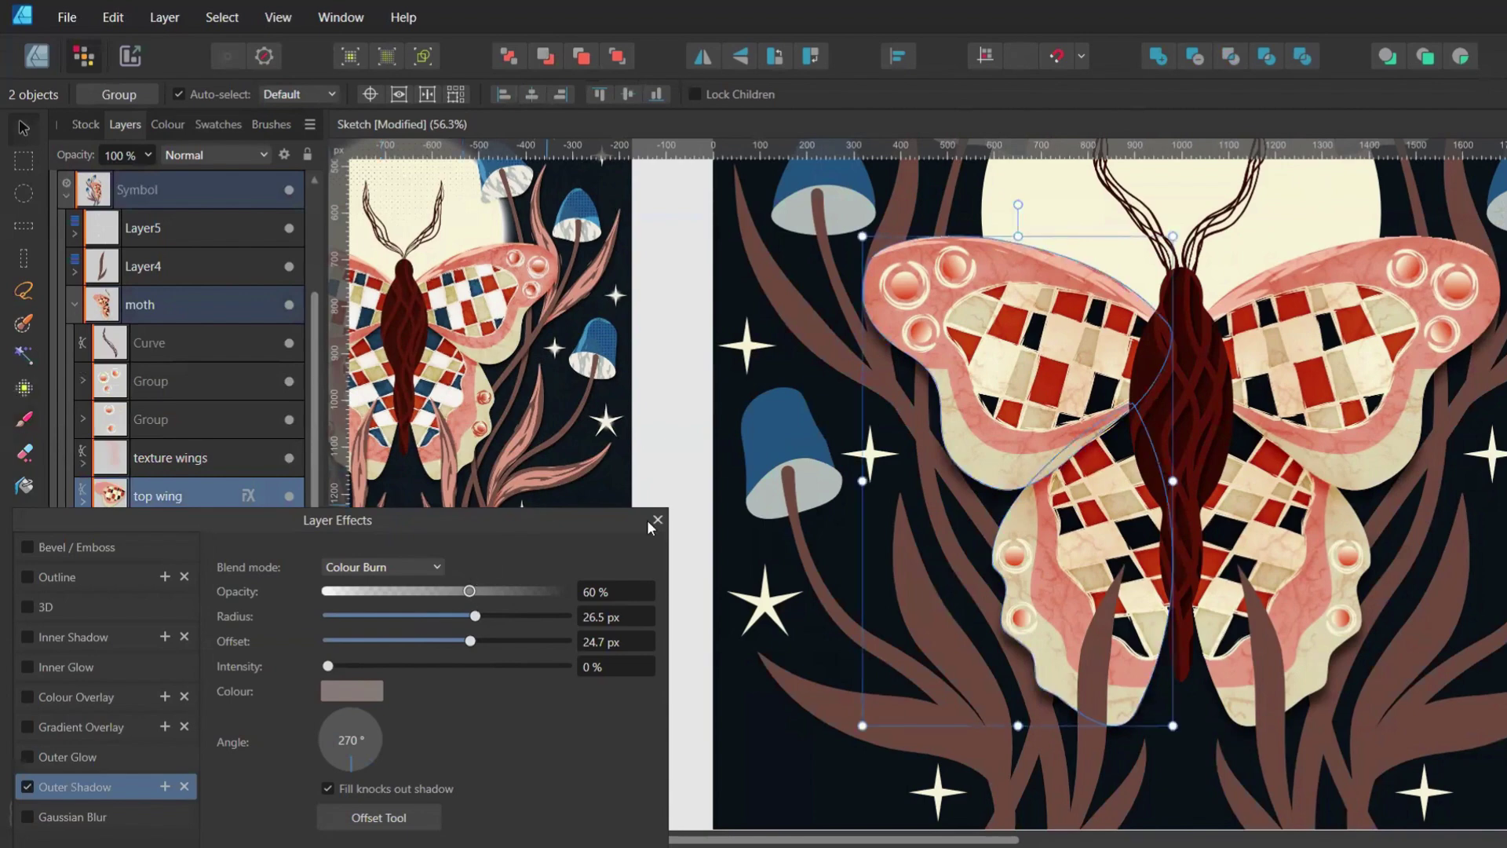
key("ctrl+d")
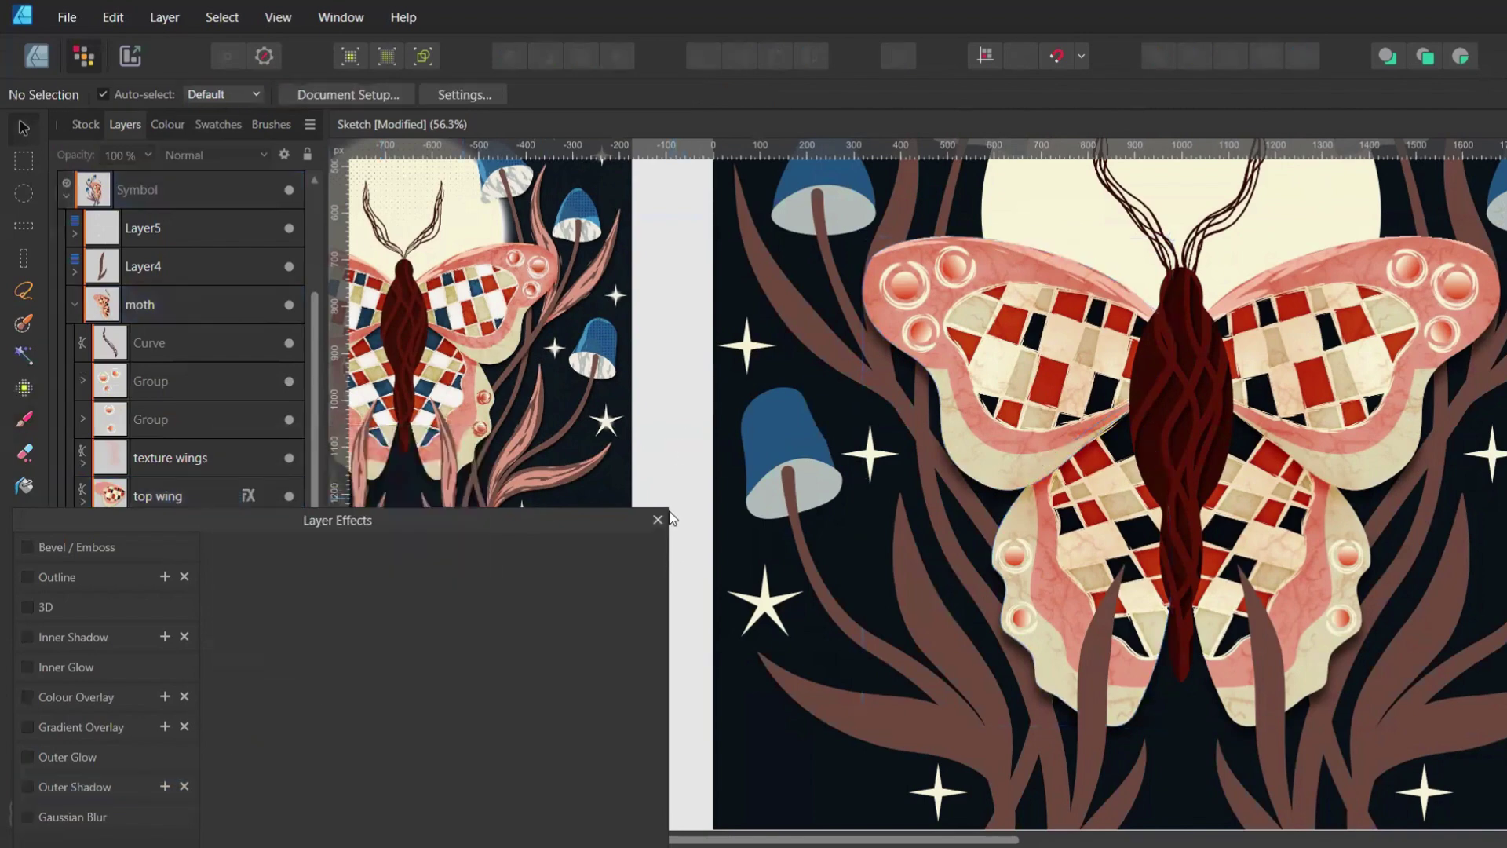
left_click(658, 519)
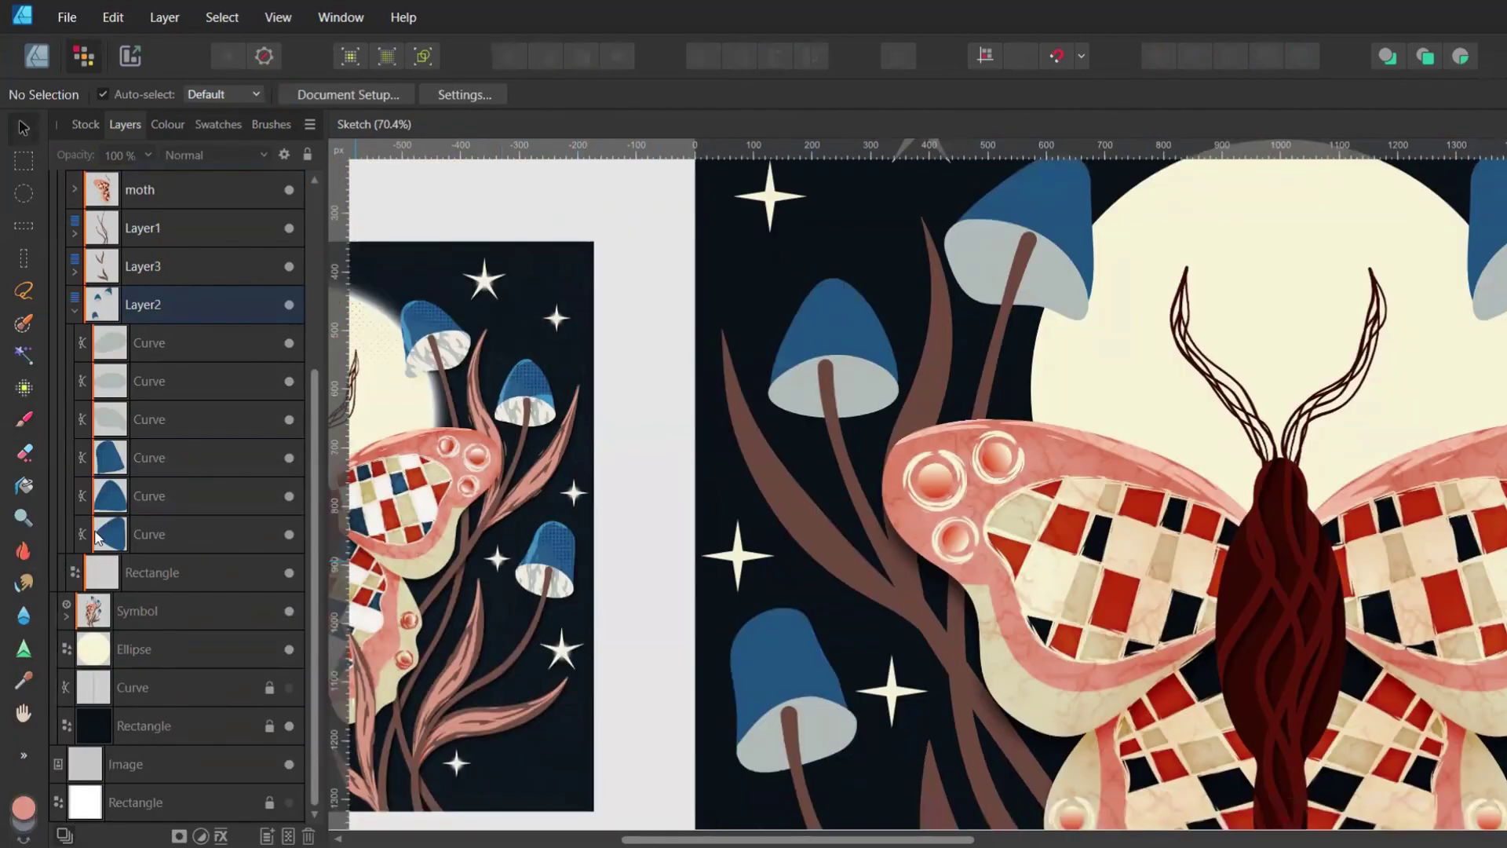
Duplicate the lowest mushroom's blue cap as an unfilled outline with a light grey stroke from the Moth palette
left_click(97, 537)
left_click(118, 468)
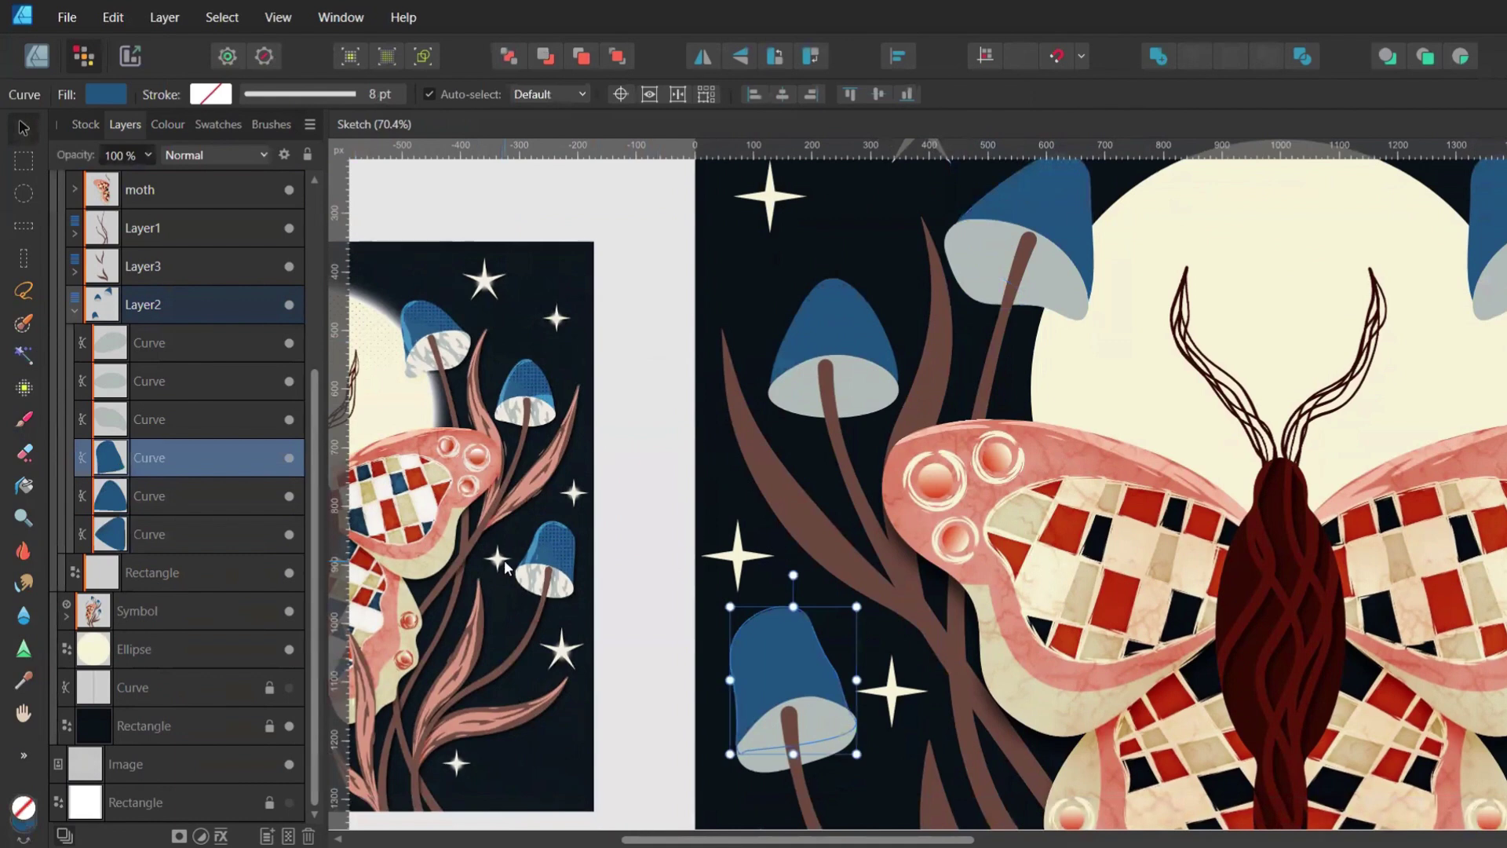
left_click(165, 124)
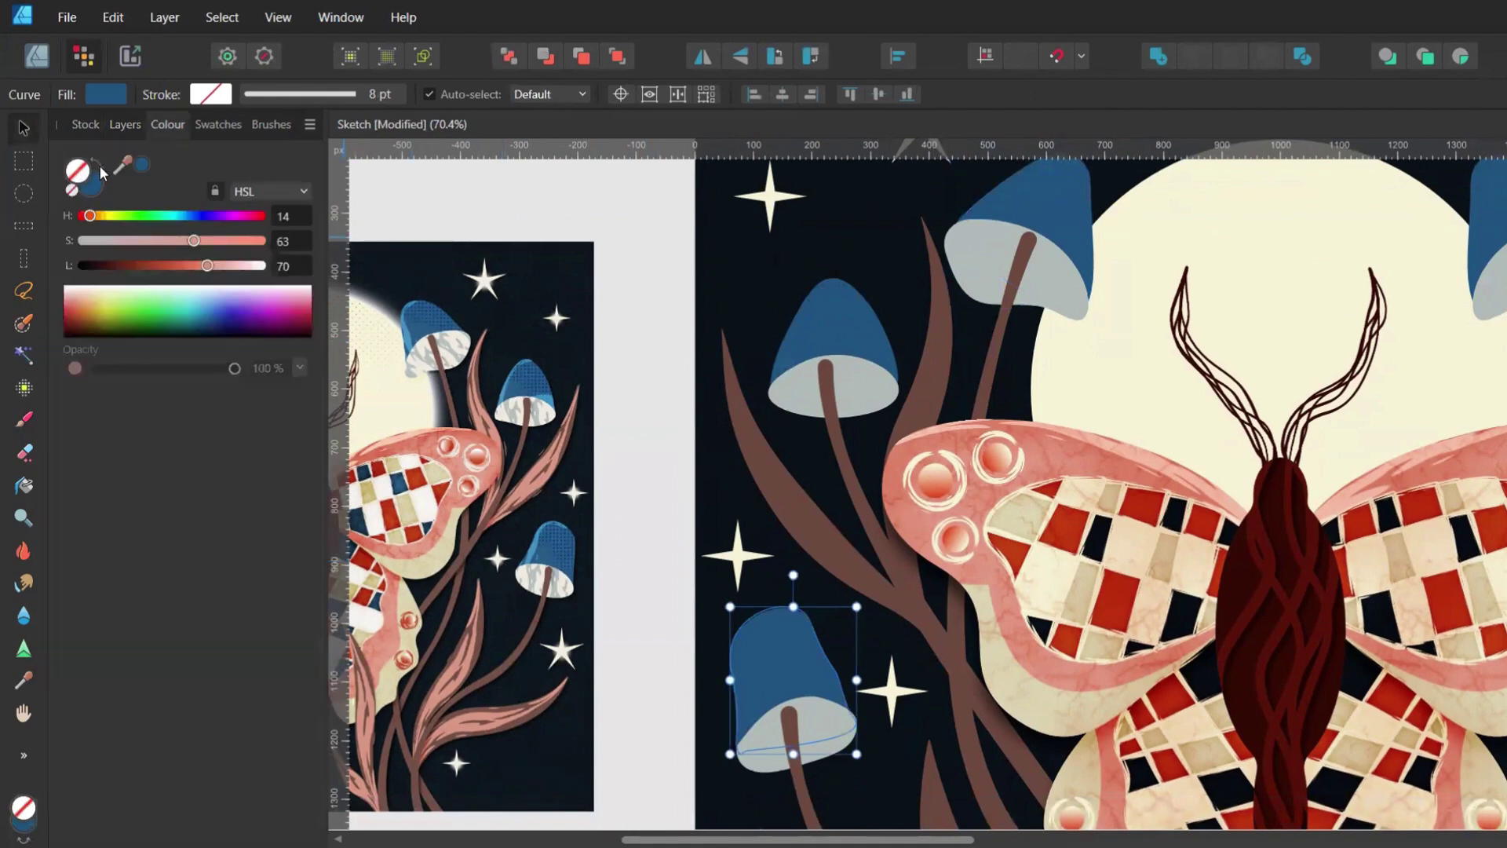
left_click(101, 169)
left_click(197, 126)
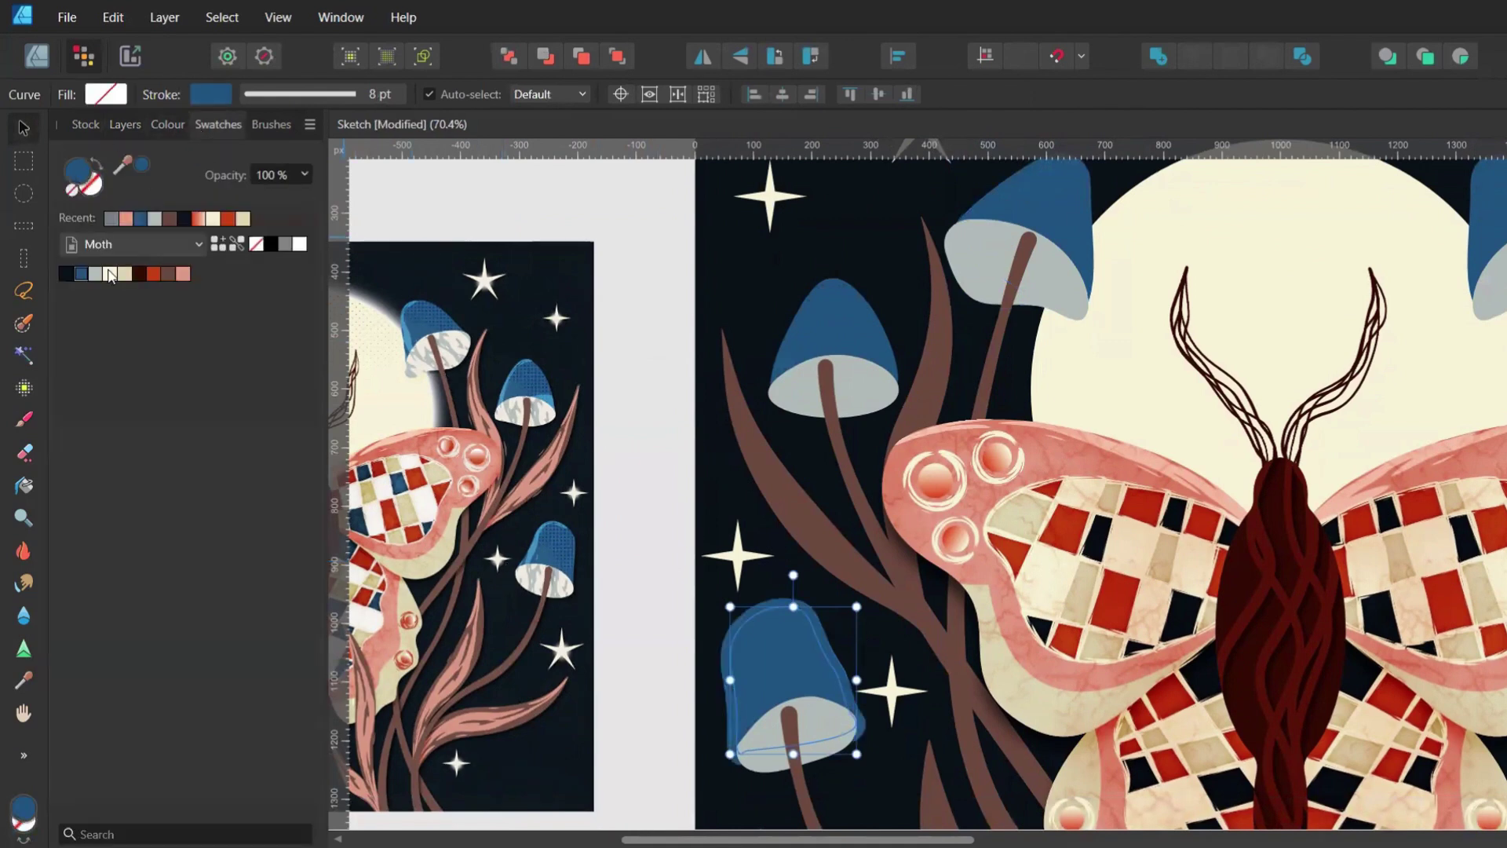
left_click(95, 273)
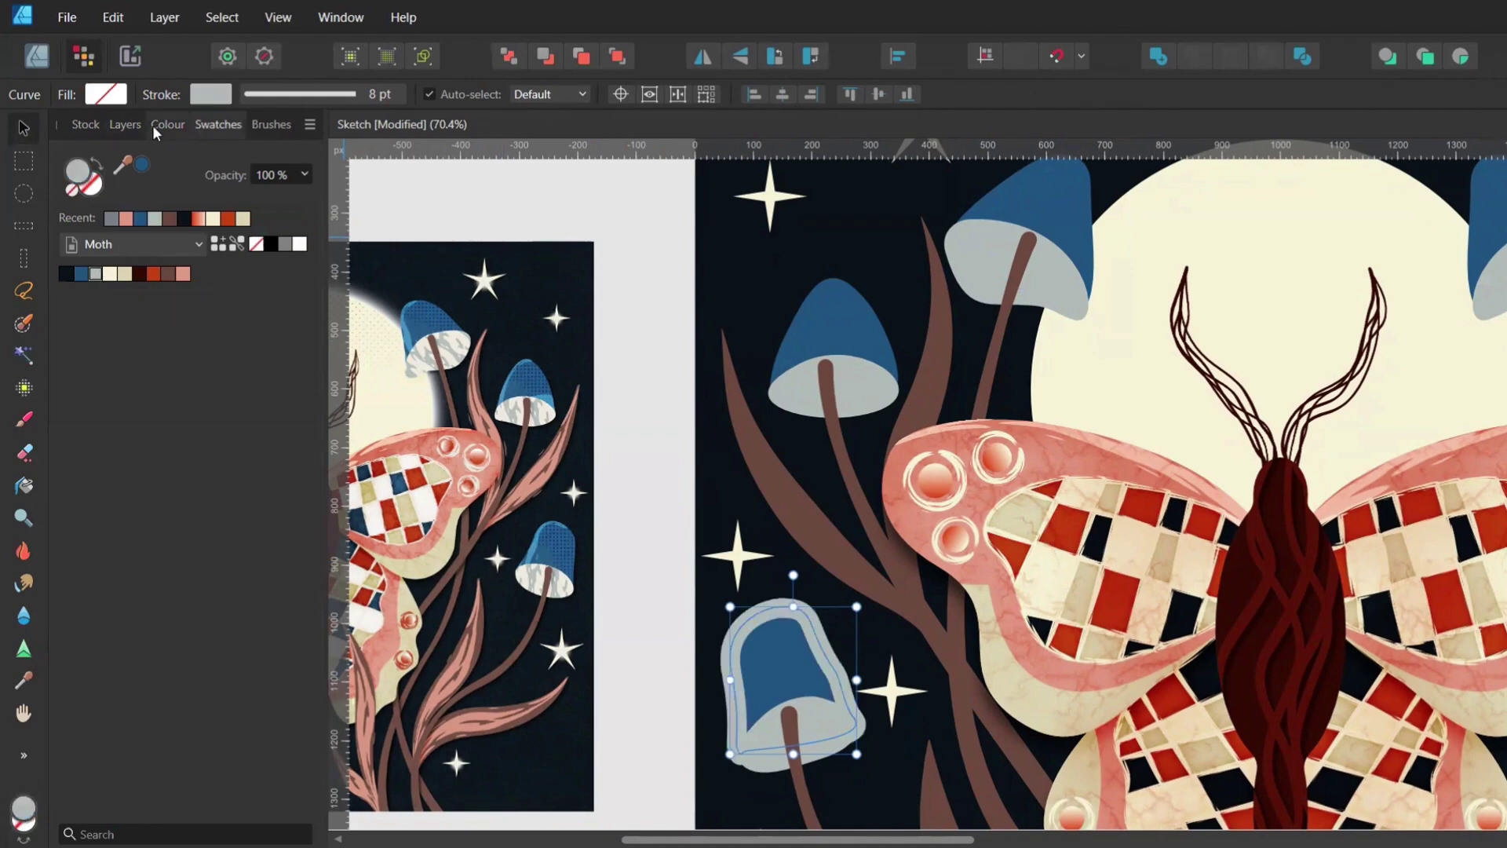
Switch to vector editing and cut the duplicated cap outline down to an open line along the cap's right edge
left_click(125, 124)
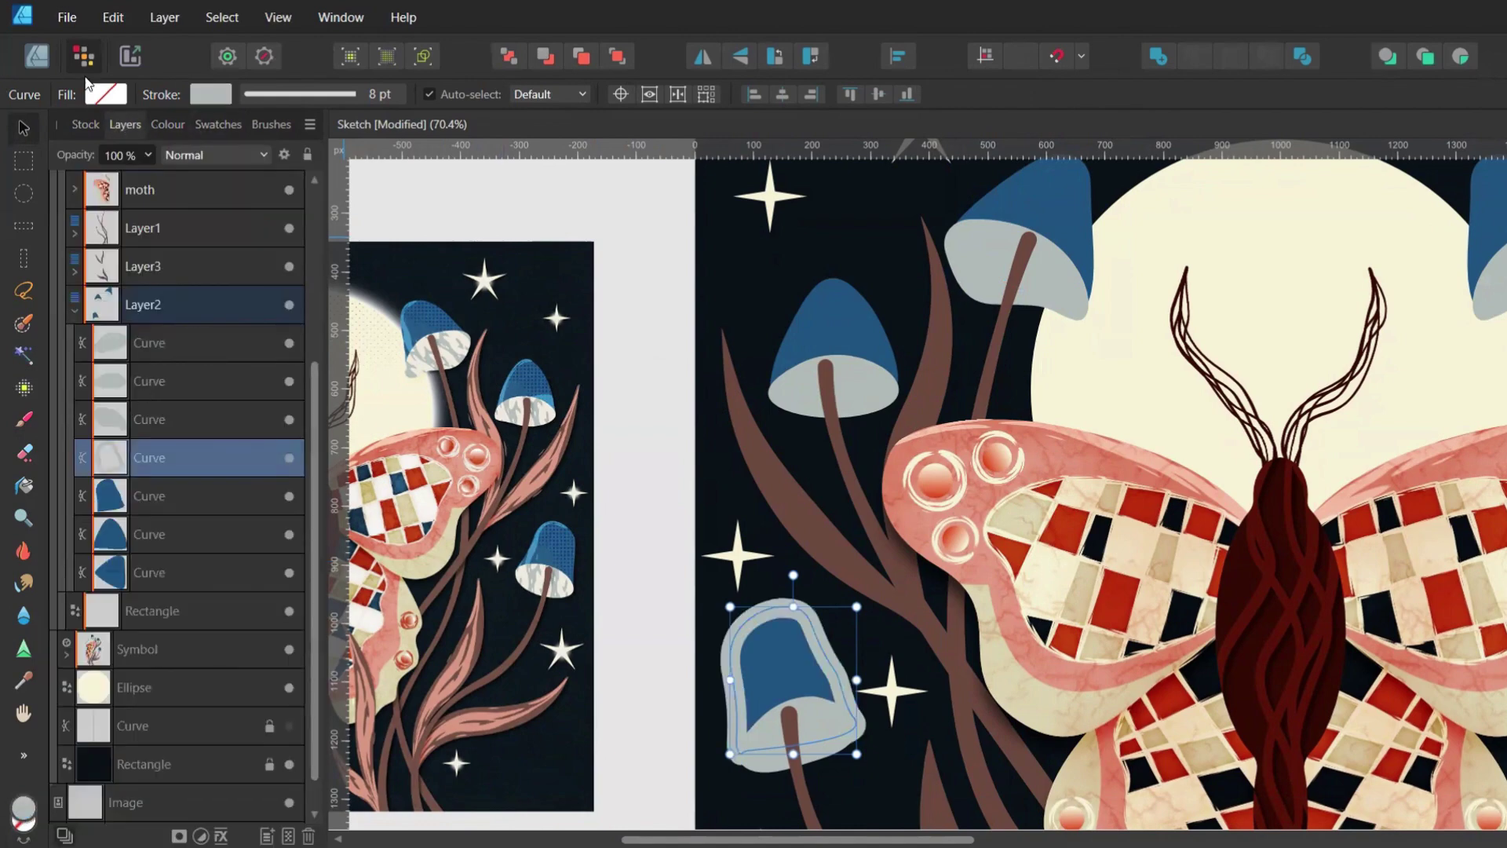
left_click(39, 60)
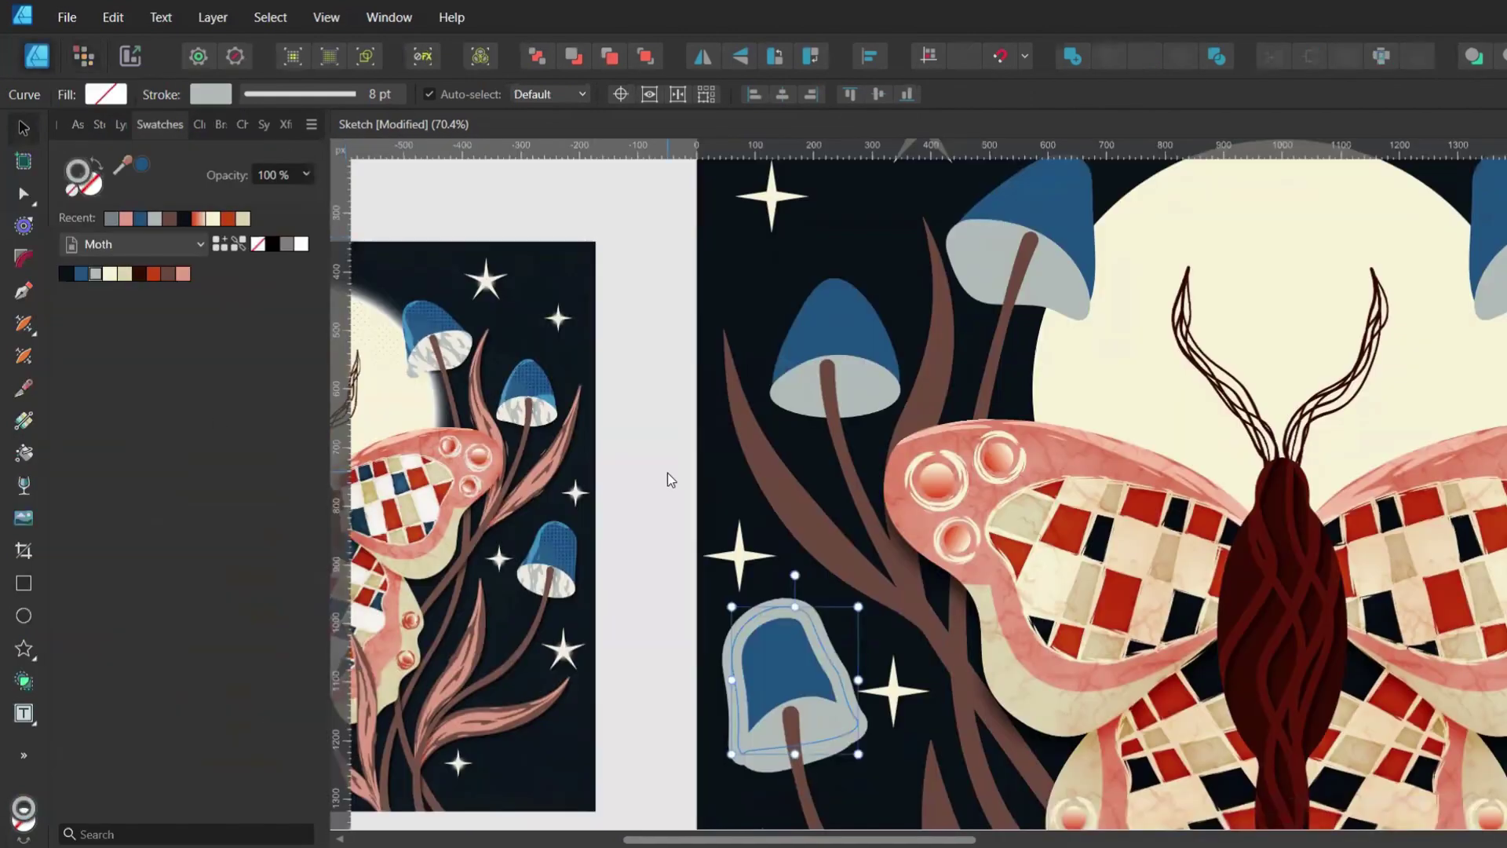
double_click(760, 648)
left_click_drag(683, 613, 779, 774)
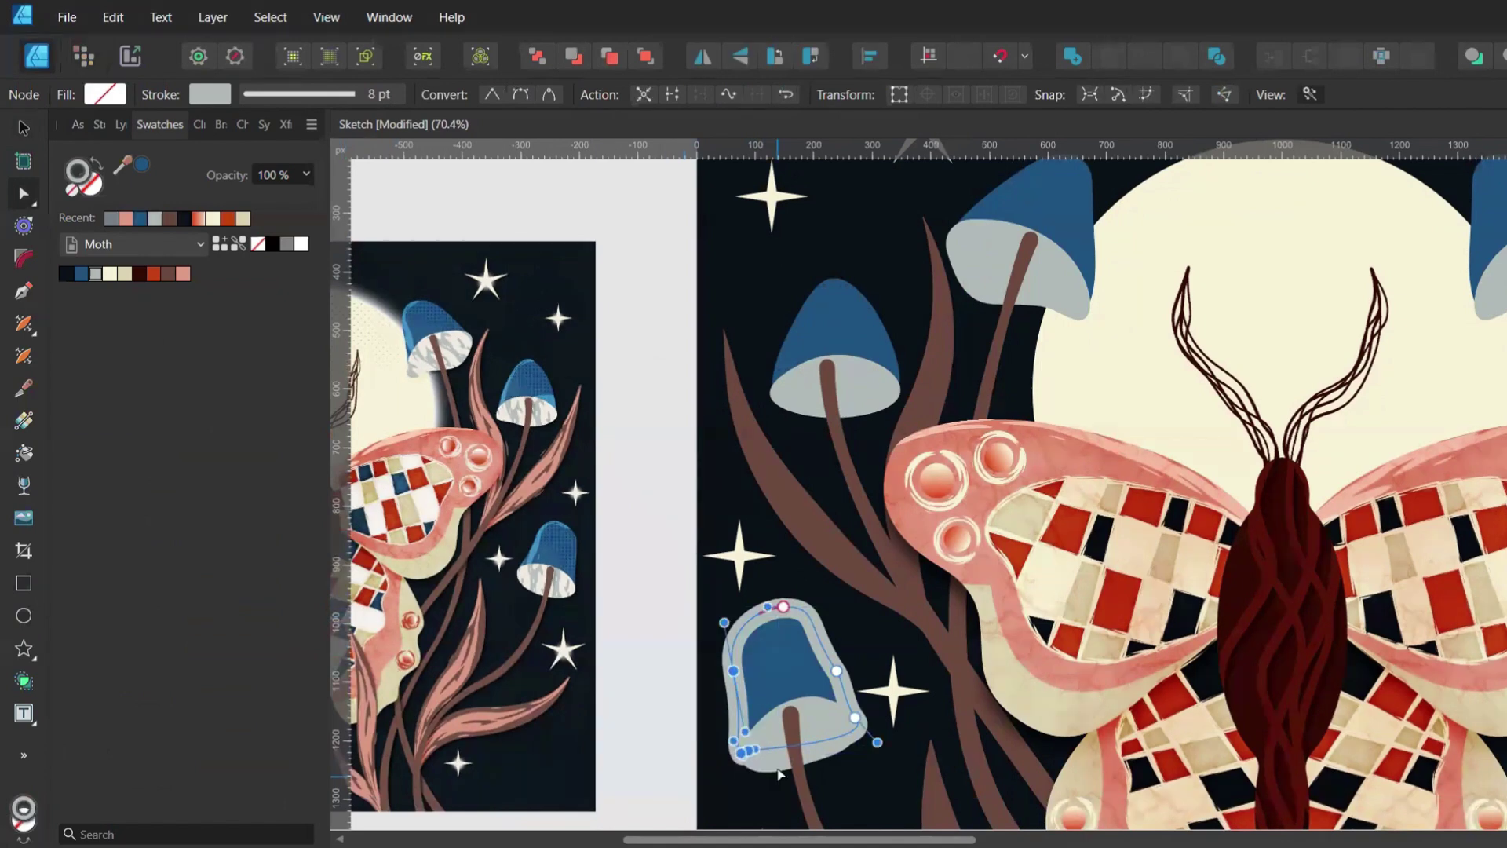
key("Delete")
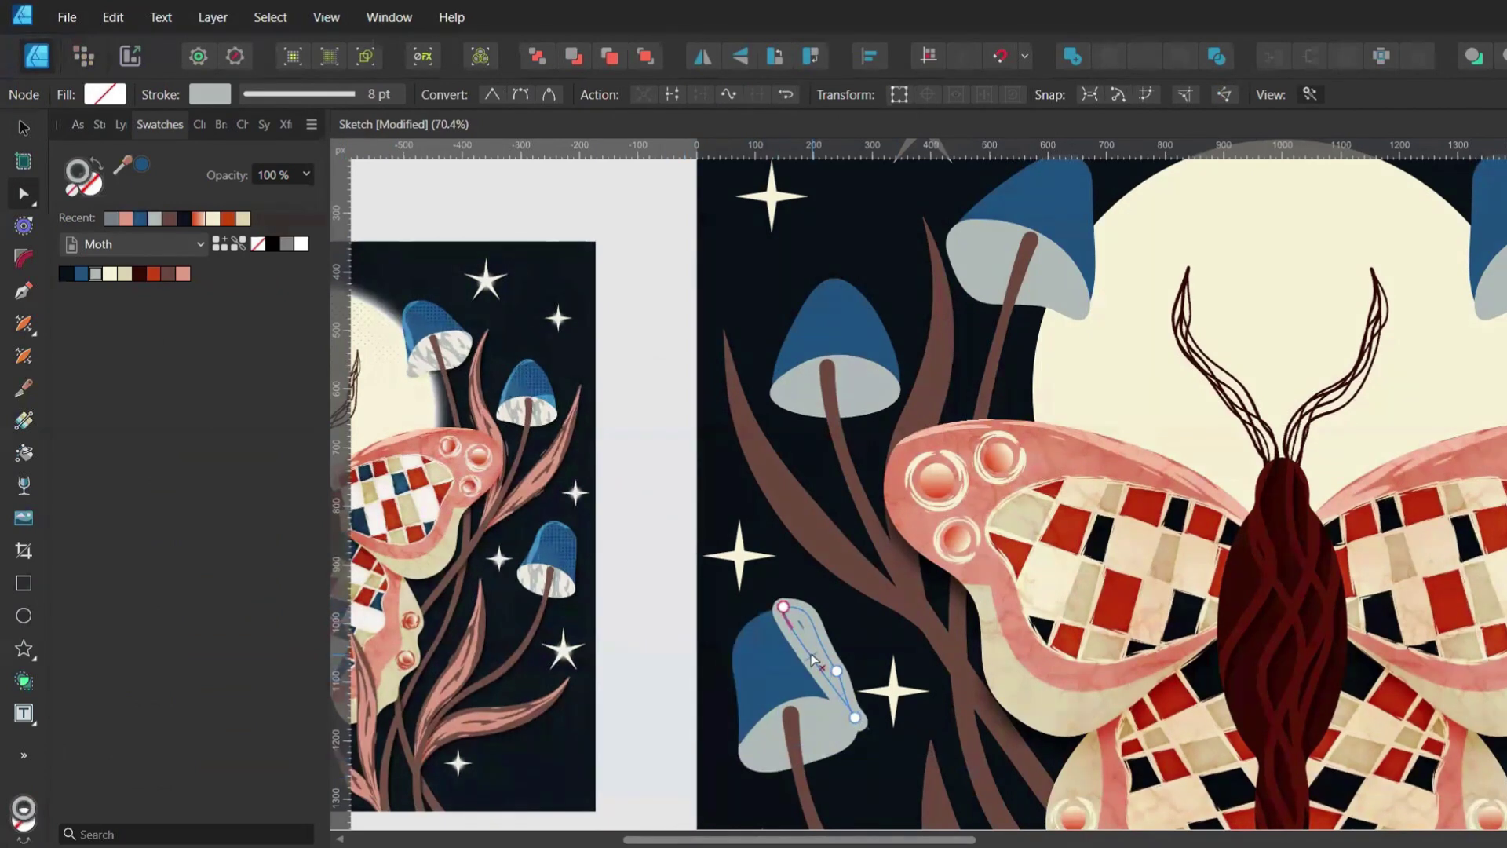
left_click_drag(813, 660, 807, 638)
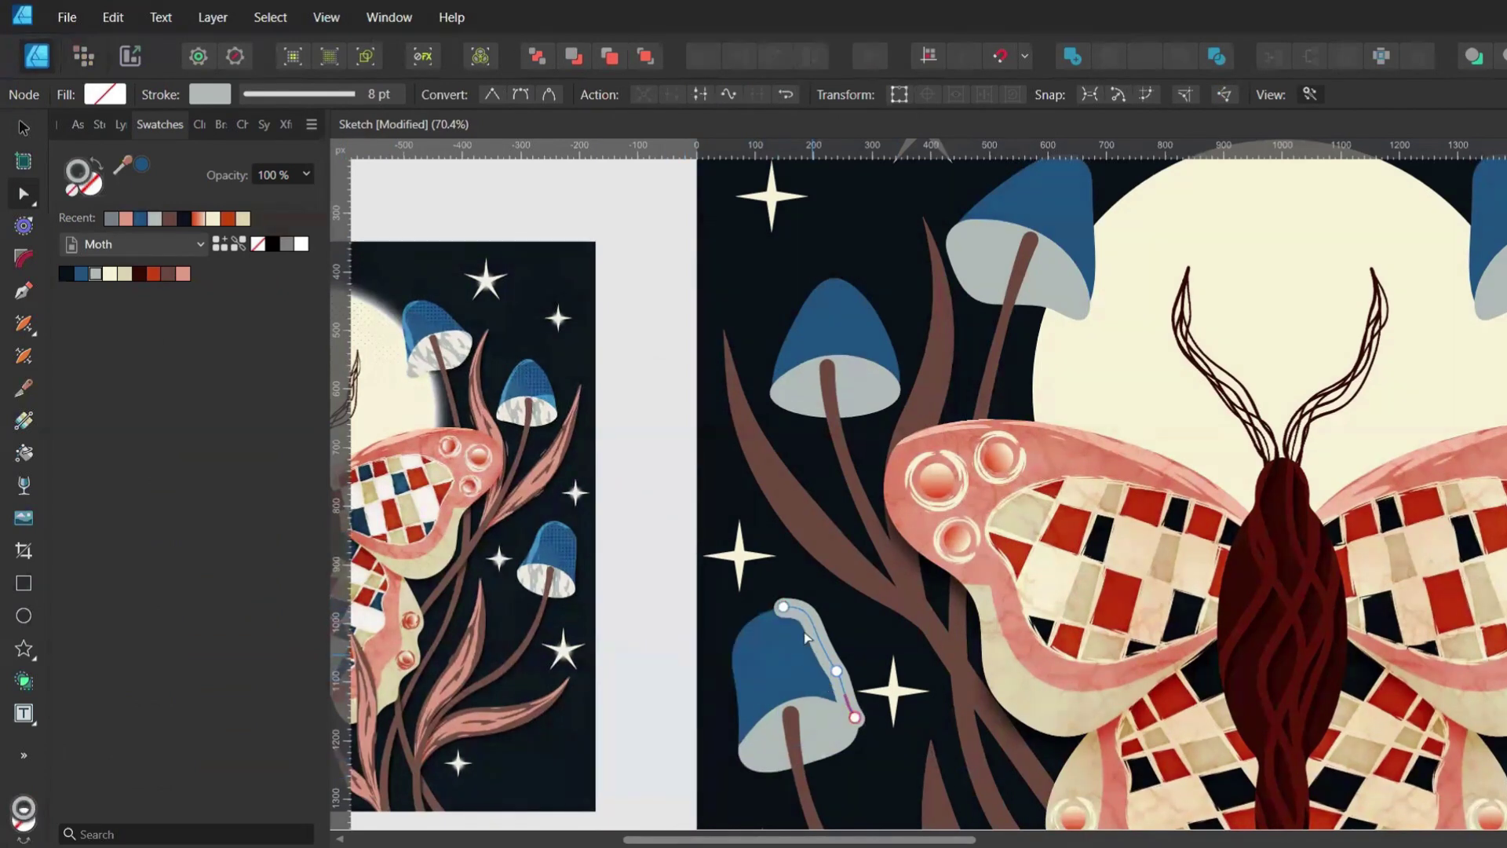
Nest the edge line inside the blue cap and give it the Creative Ink 02 brush at 17 pt
left_click(122, 125)
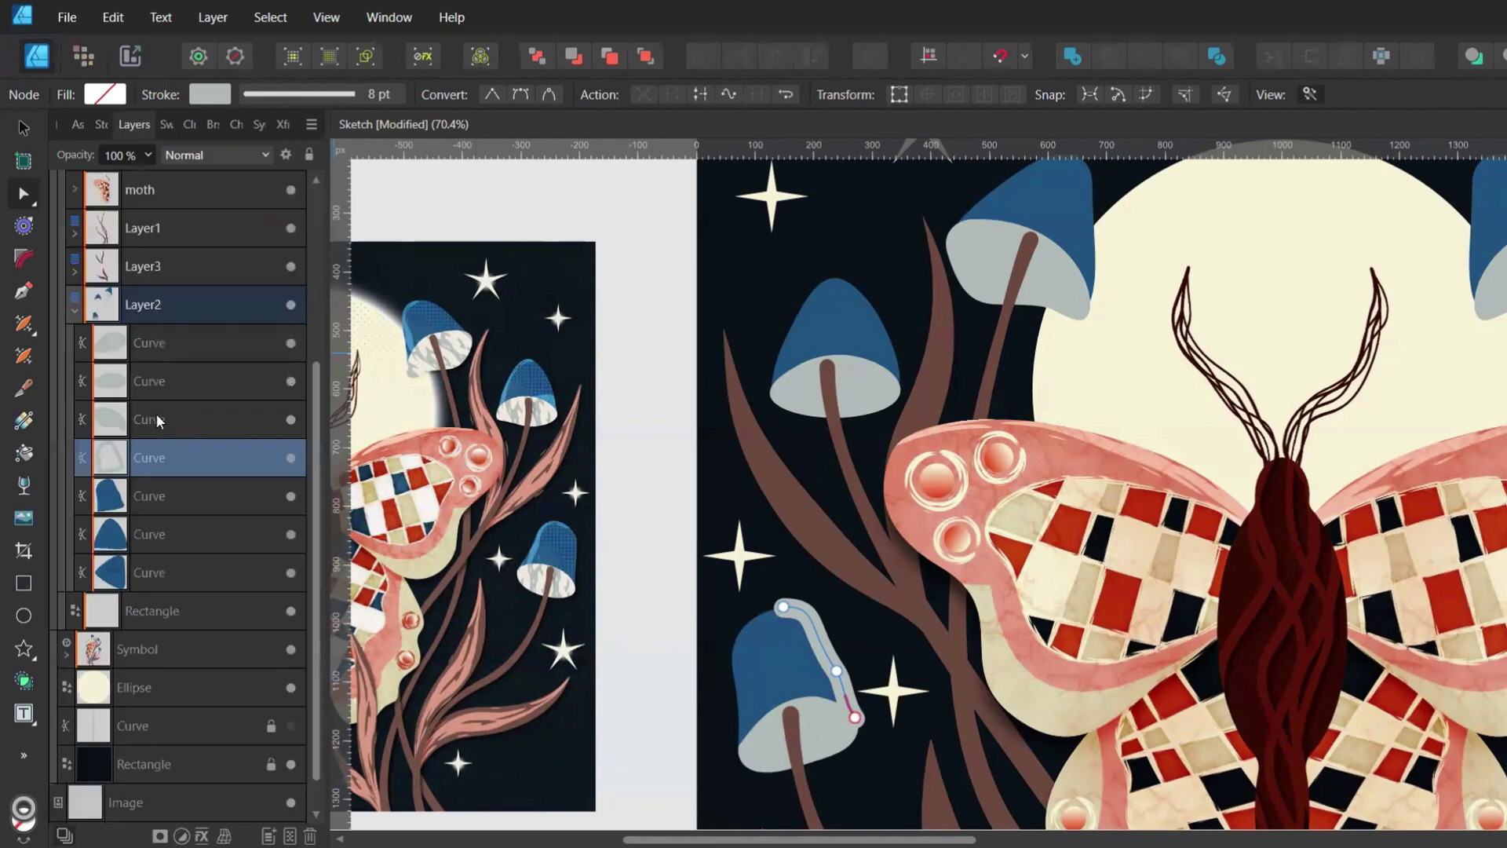
left_click_drag(114, 470, 94, 495)
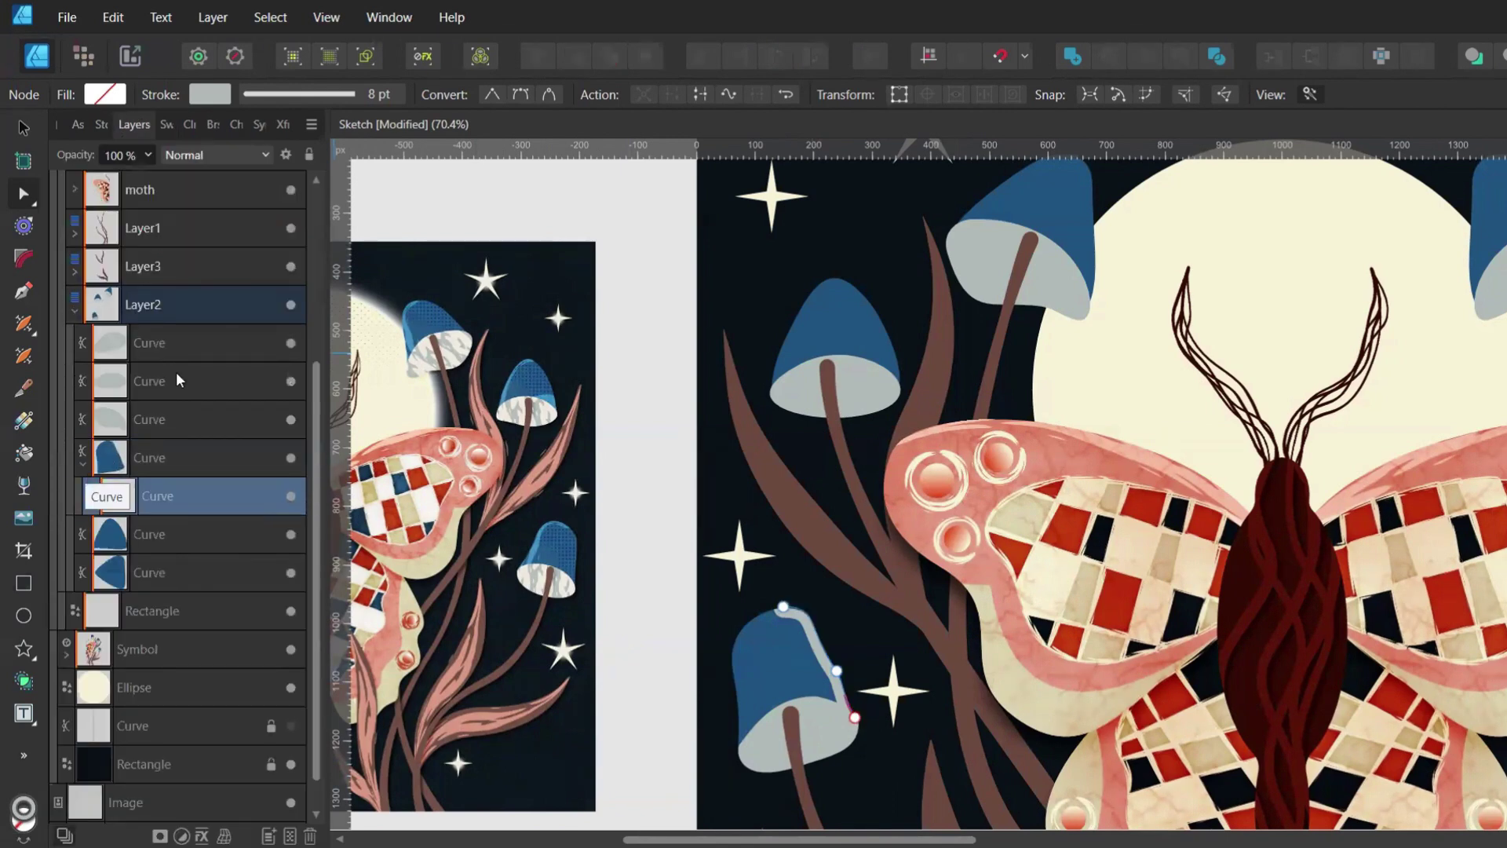
left_click(212, 127)
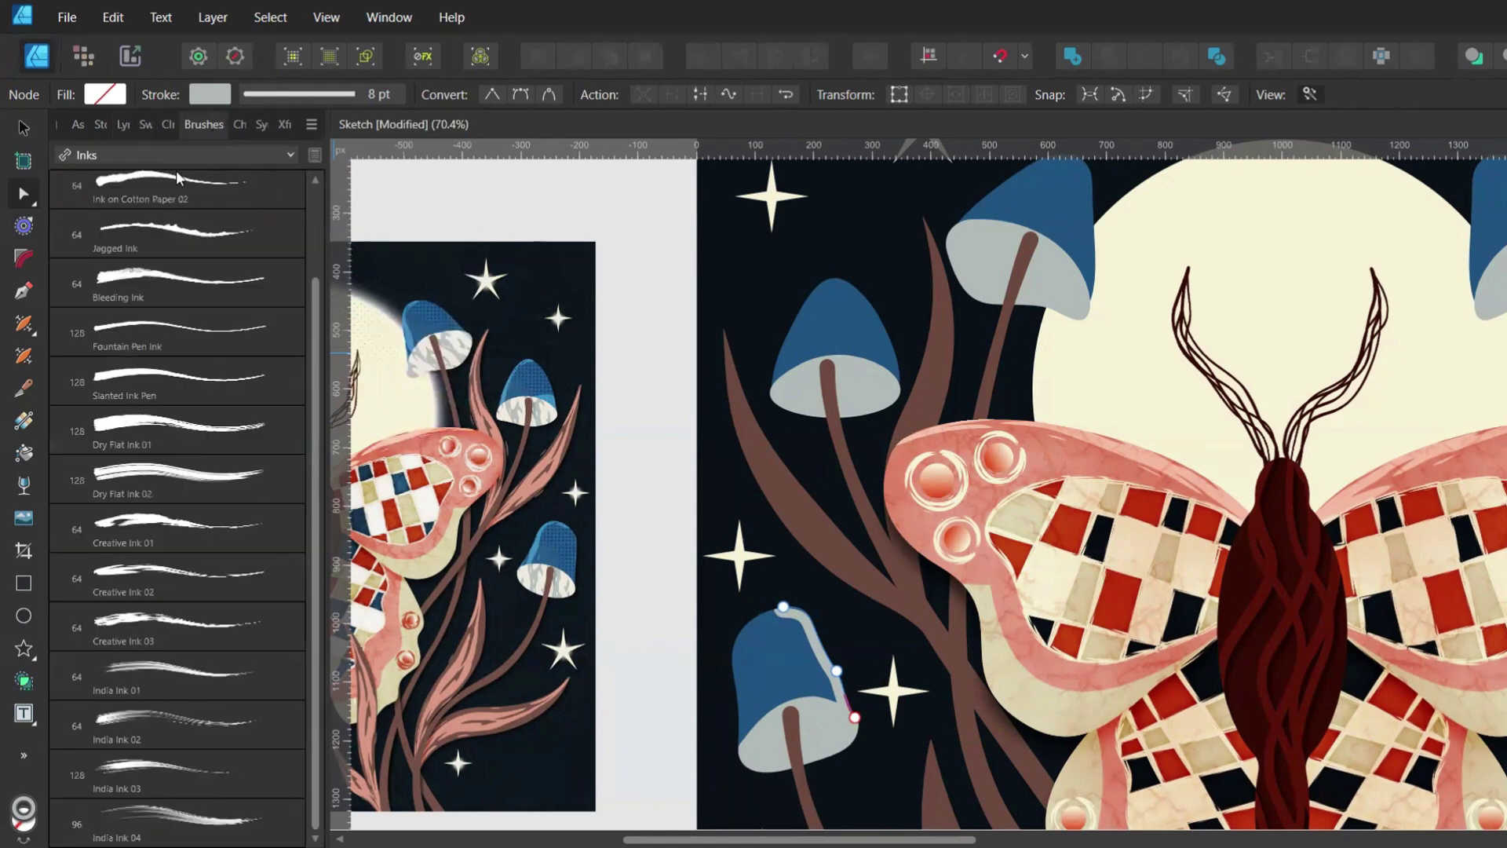
left_click(139, 586)
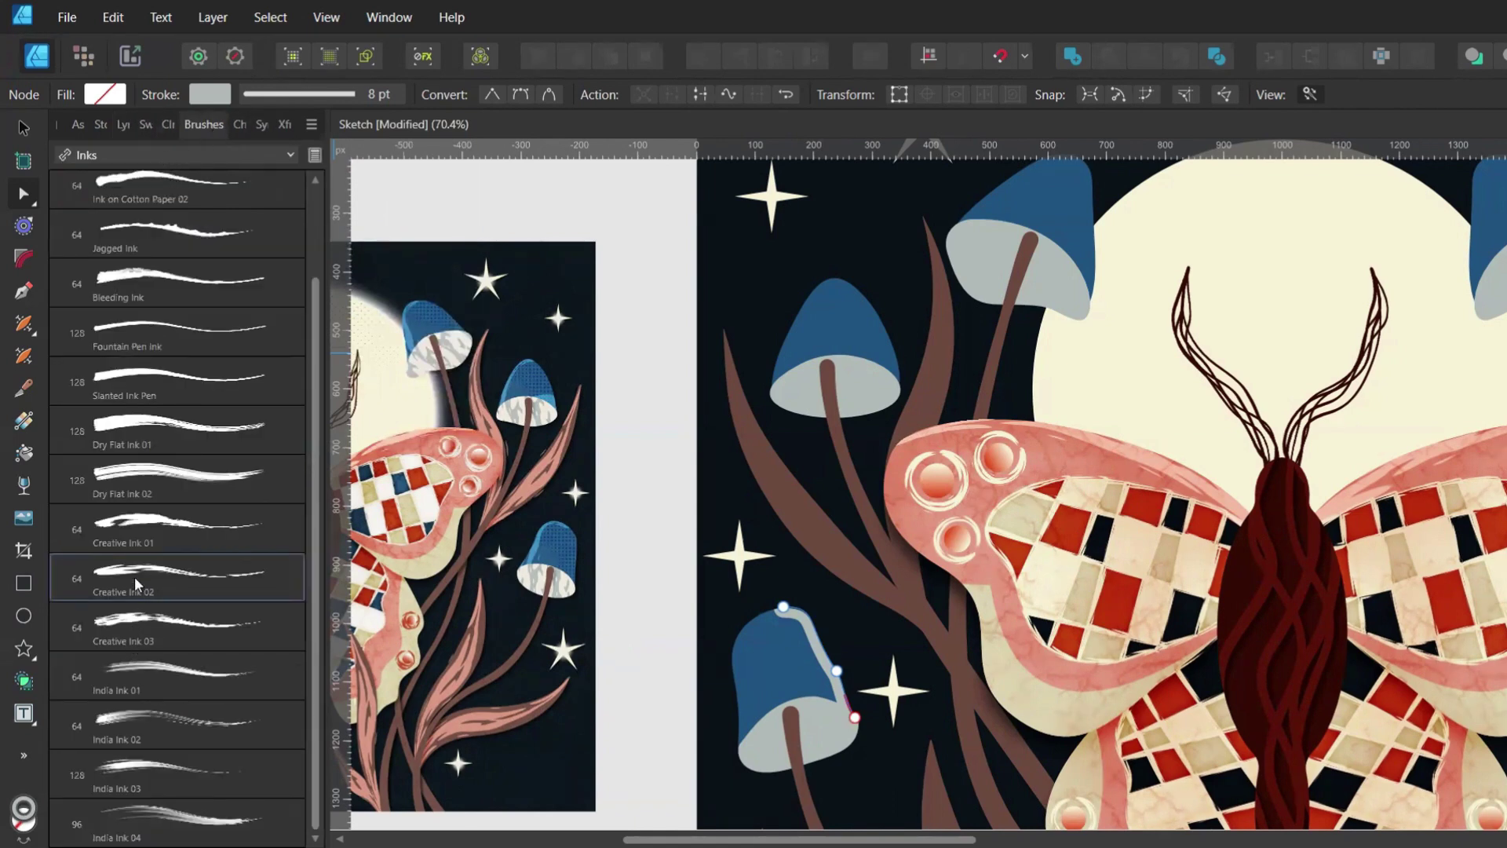
left_click(330, 94)
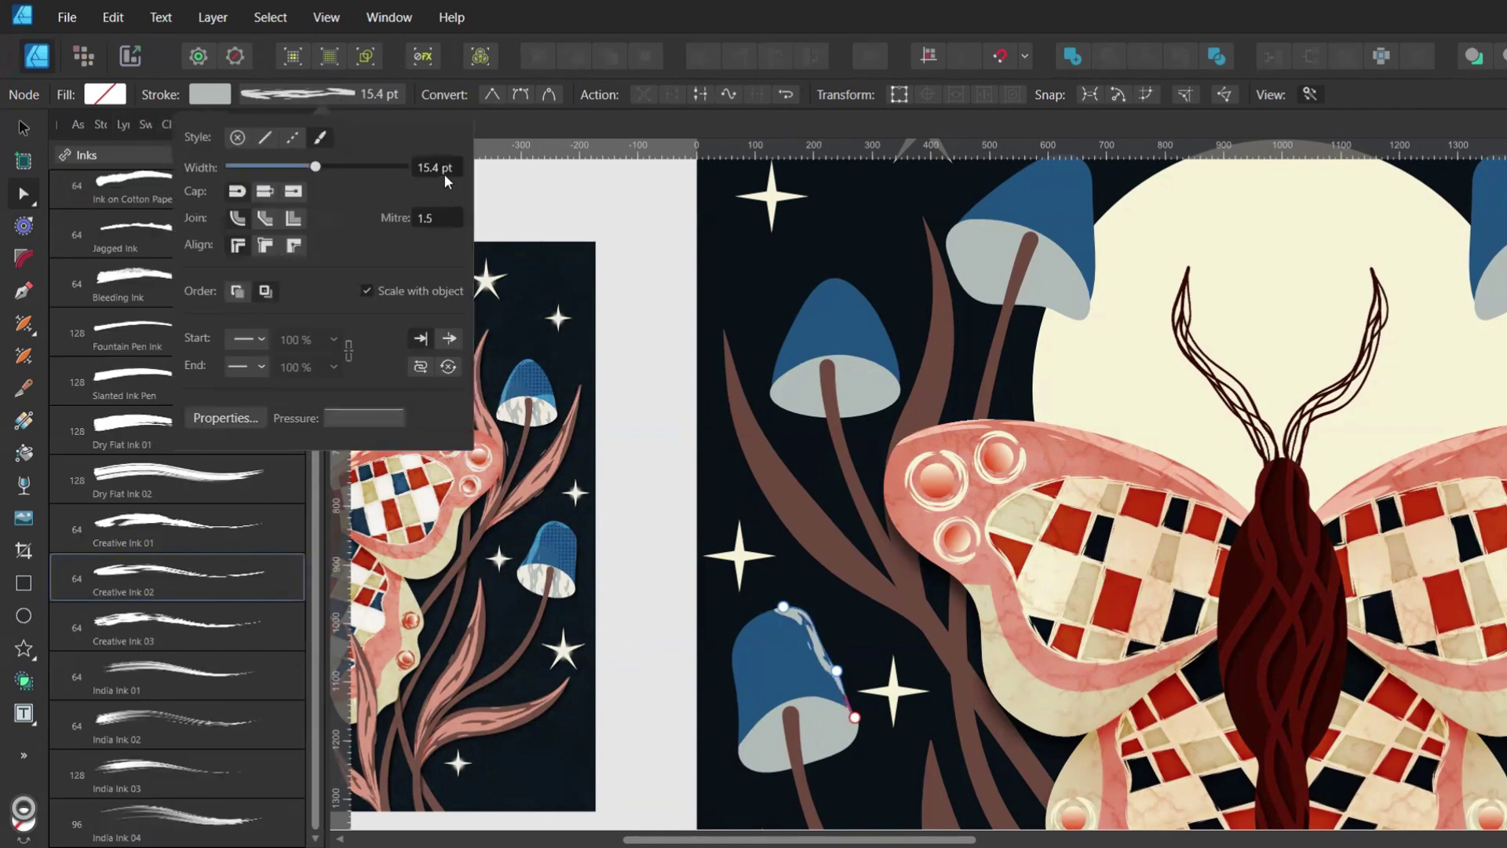
scroll(446, 176, "up", 2)
Recolour the cap's highlight stroke with the Moth palette's blue, using the Add blend mode and a greater stroke width
left_click(143, 127)
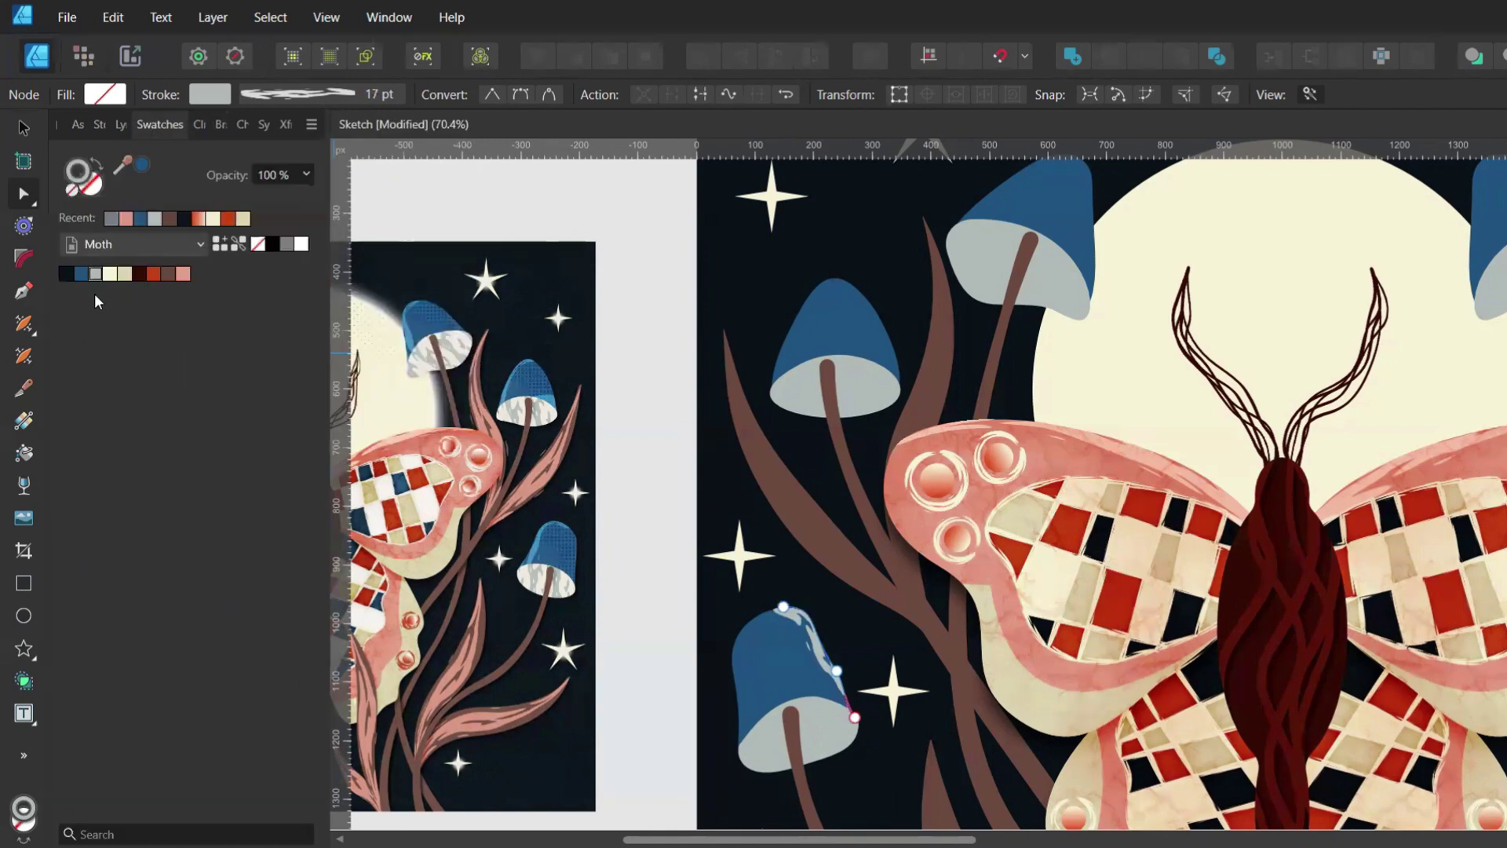
left_click(81, 273)
left_click(133, 124)
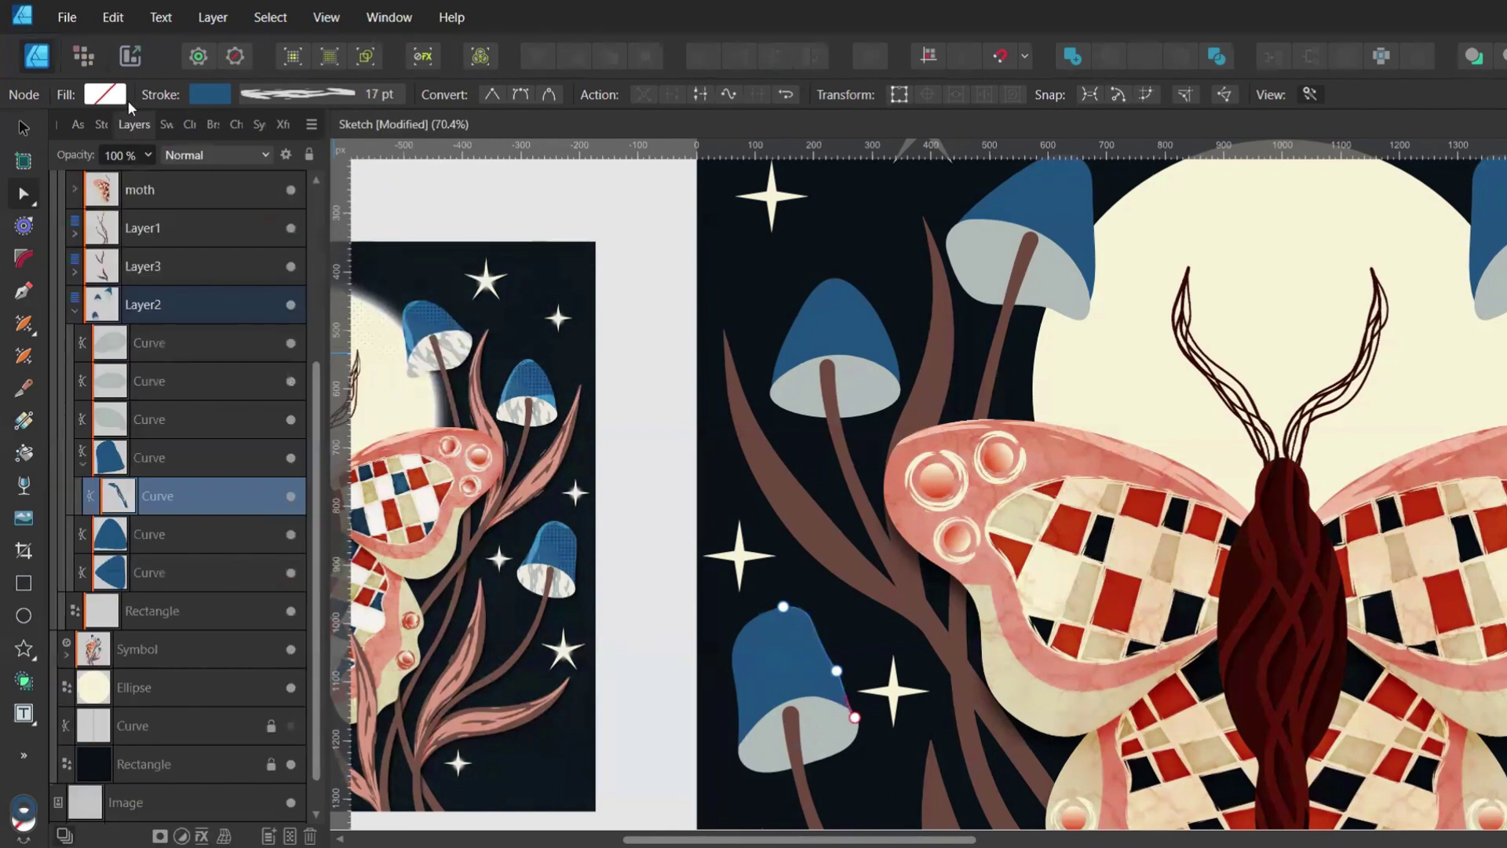
left_click(200, 155)
left_click(183, 409)
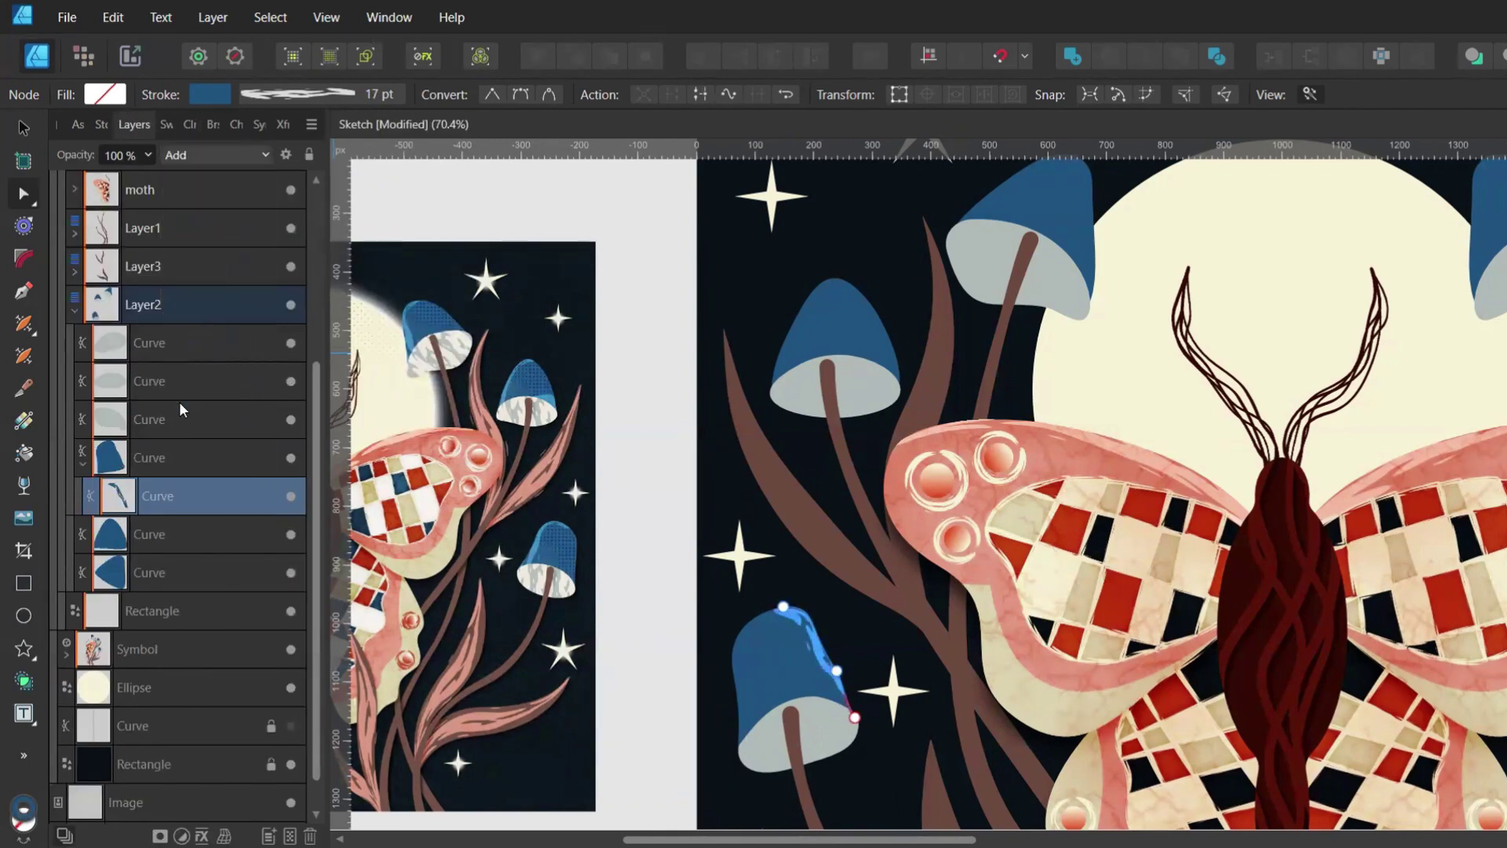
left_click(331, 94)
scroll(427, 165, "up", 7)
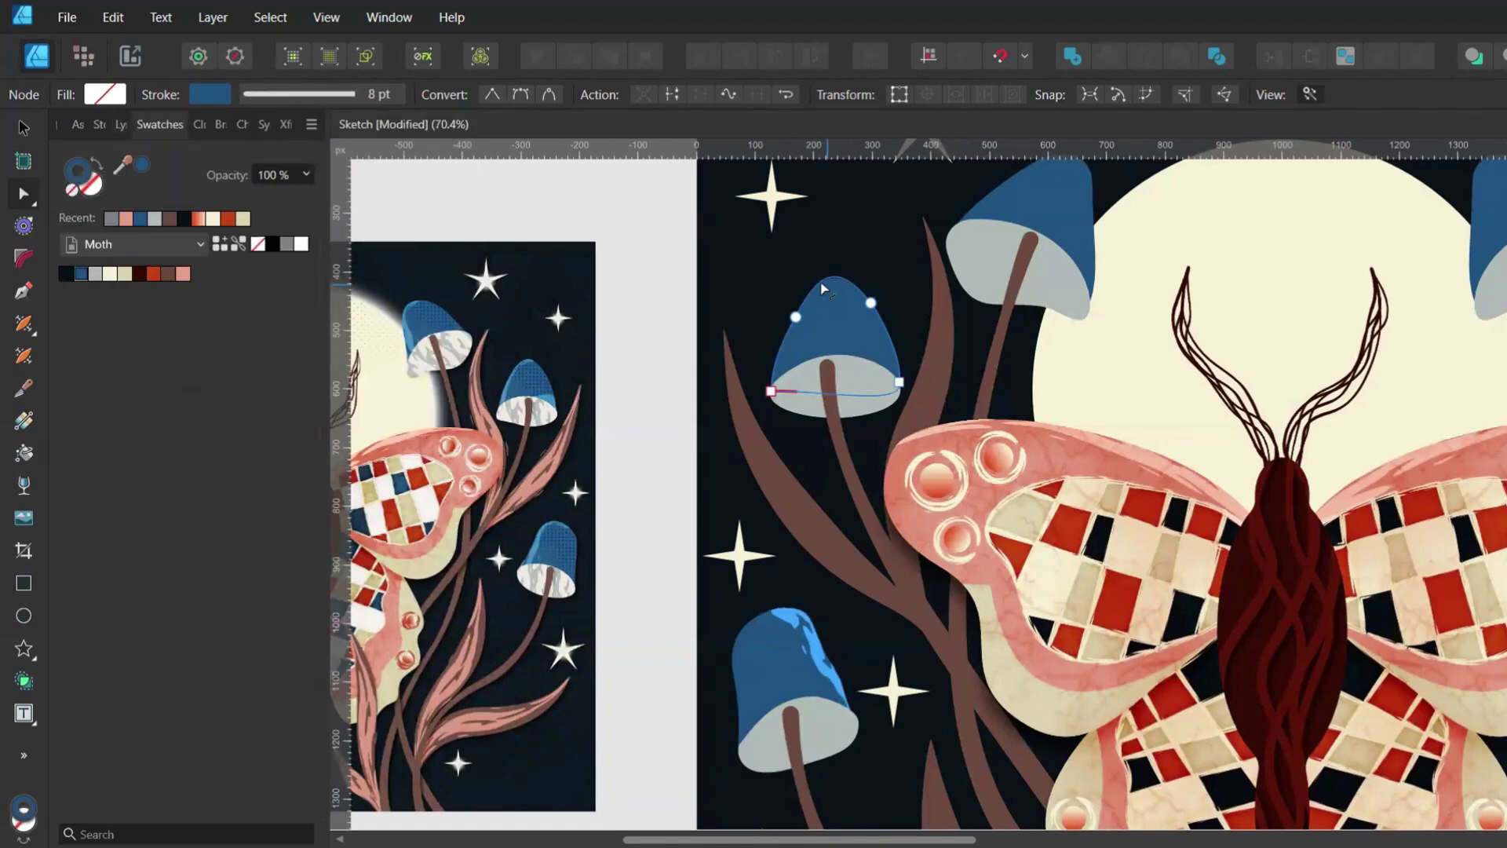
Cut the middle mushroom's duplicated cap outline down to an open line along the cap's right edge
left_click(821, 282)
left_click_drag(819, 308, 757, 409)
key("Delete")
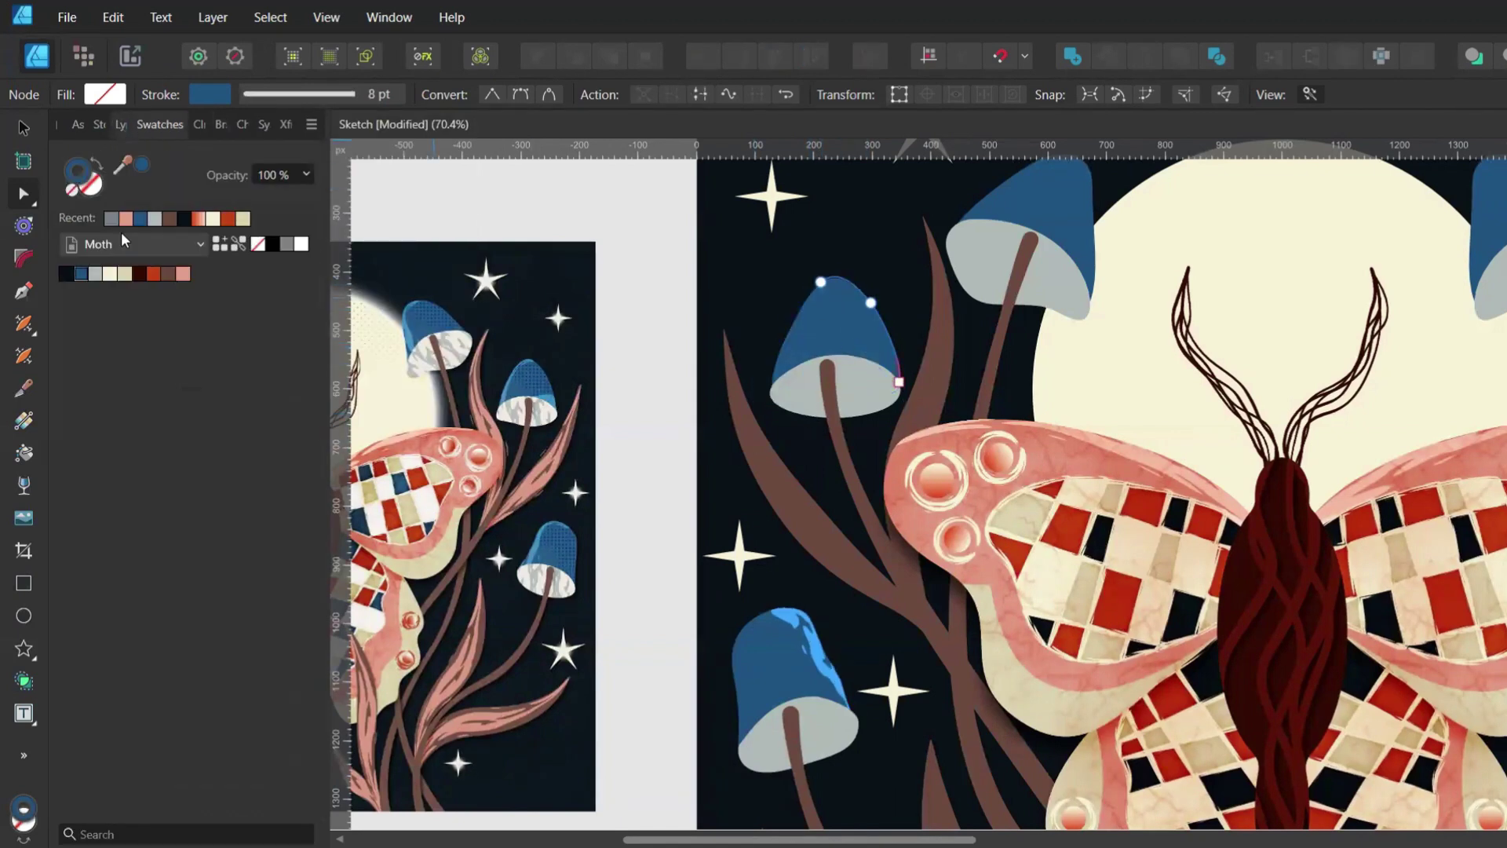
Style the middle cap's edge line with the ink brush, the Add blend mode and a greater stroke width
left_click(120, 124)
left_click(208, 123)
left_click(131, 124)
left_click(202, 156)
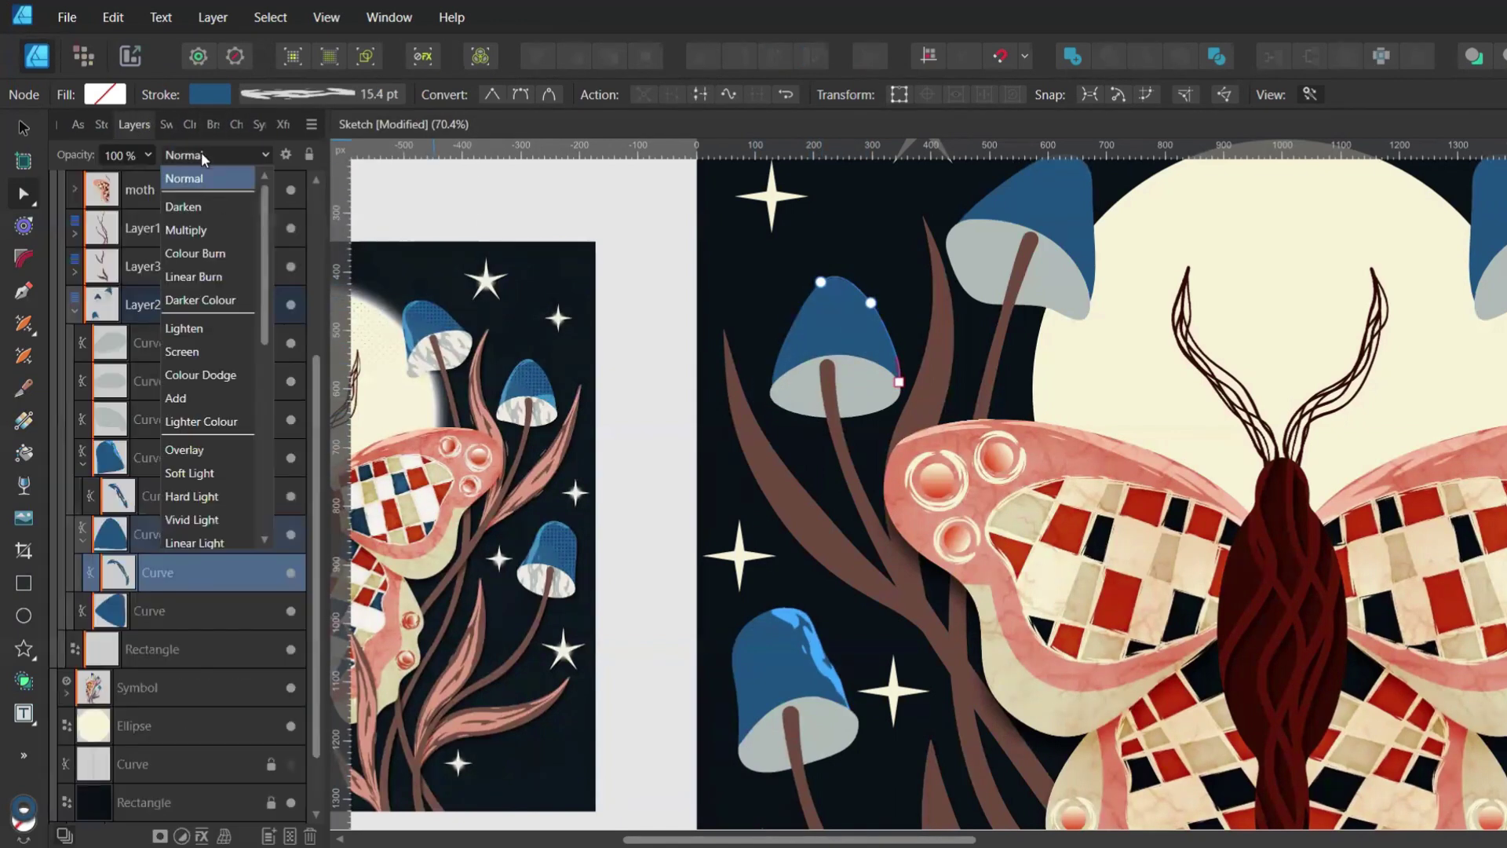
left_click(178, 398)
left_click(331, 94)
scroll(426, 169, "up", 4)
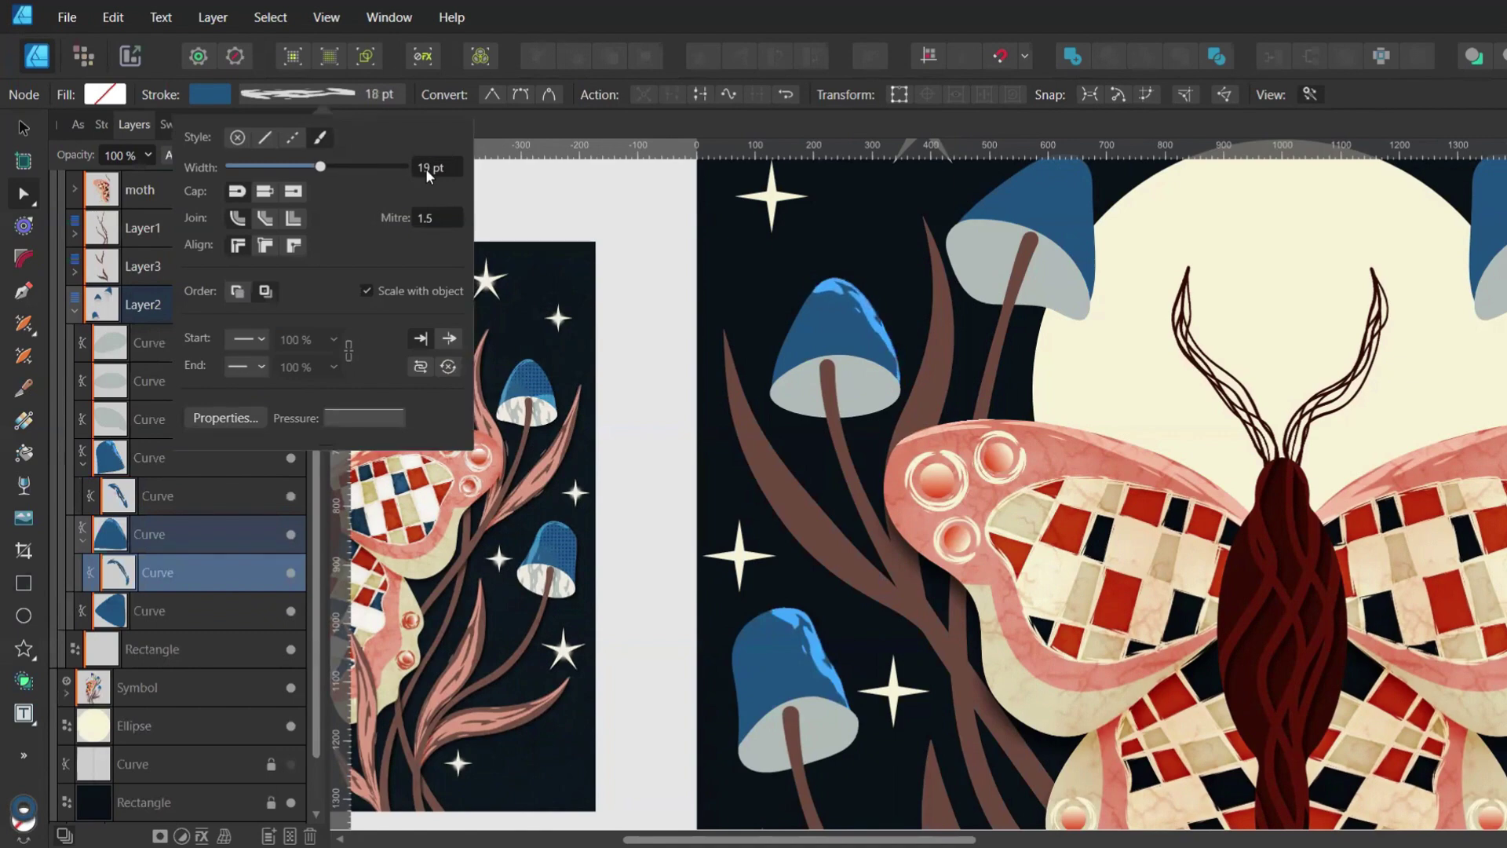
scroll(426, 168, "up", 1)
Select the upper mushroom's cap outline and cut it down to an open line along its right edge
left_click(126, 609)
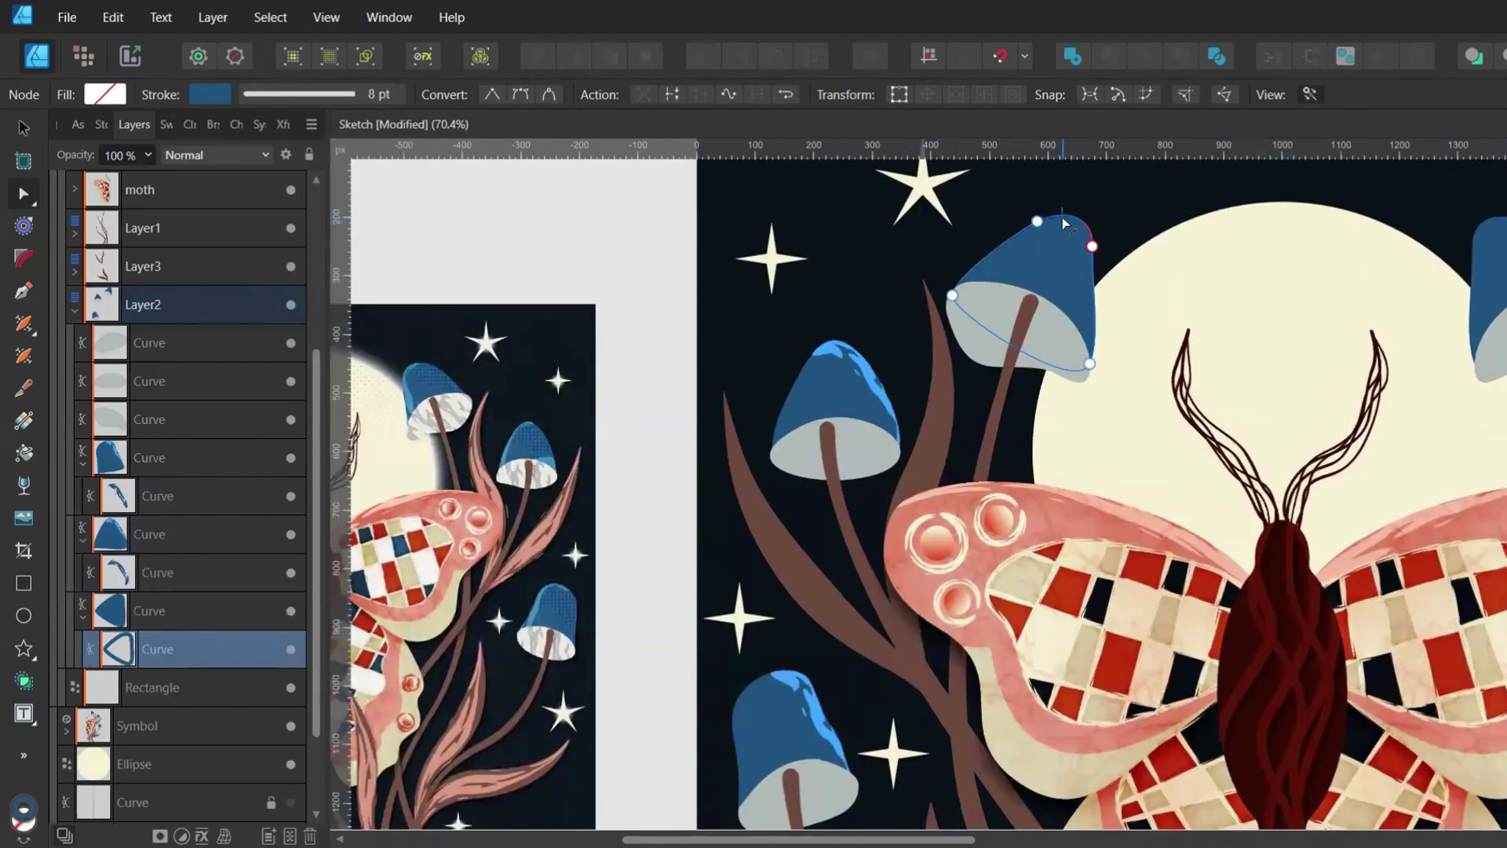
left_click_drag(891, 168, 1047, 397)
key("Delete")
Give the upper cap's edge line the Add blend mode and the Creative Ink 02 brush at 20 pt, and save the document
left_click(228, 155)
left_click(196, 369)
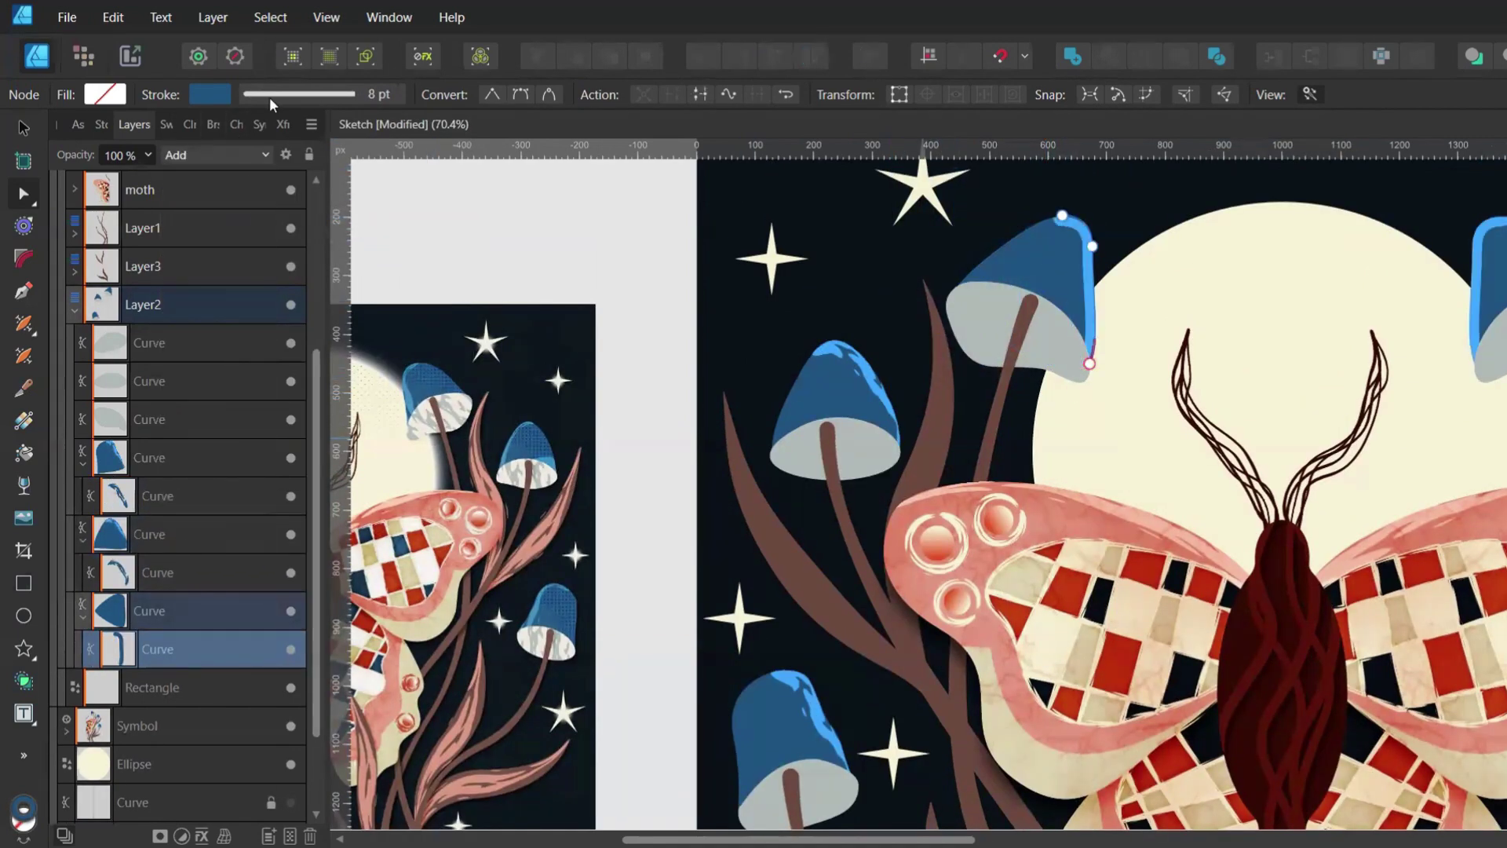
left_click(213, 124)
left_click(177, 577)
left_click(298, 94)
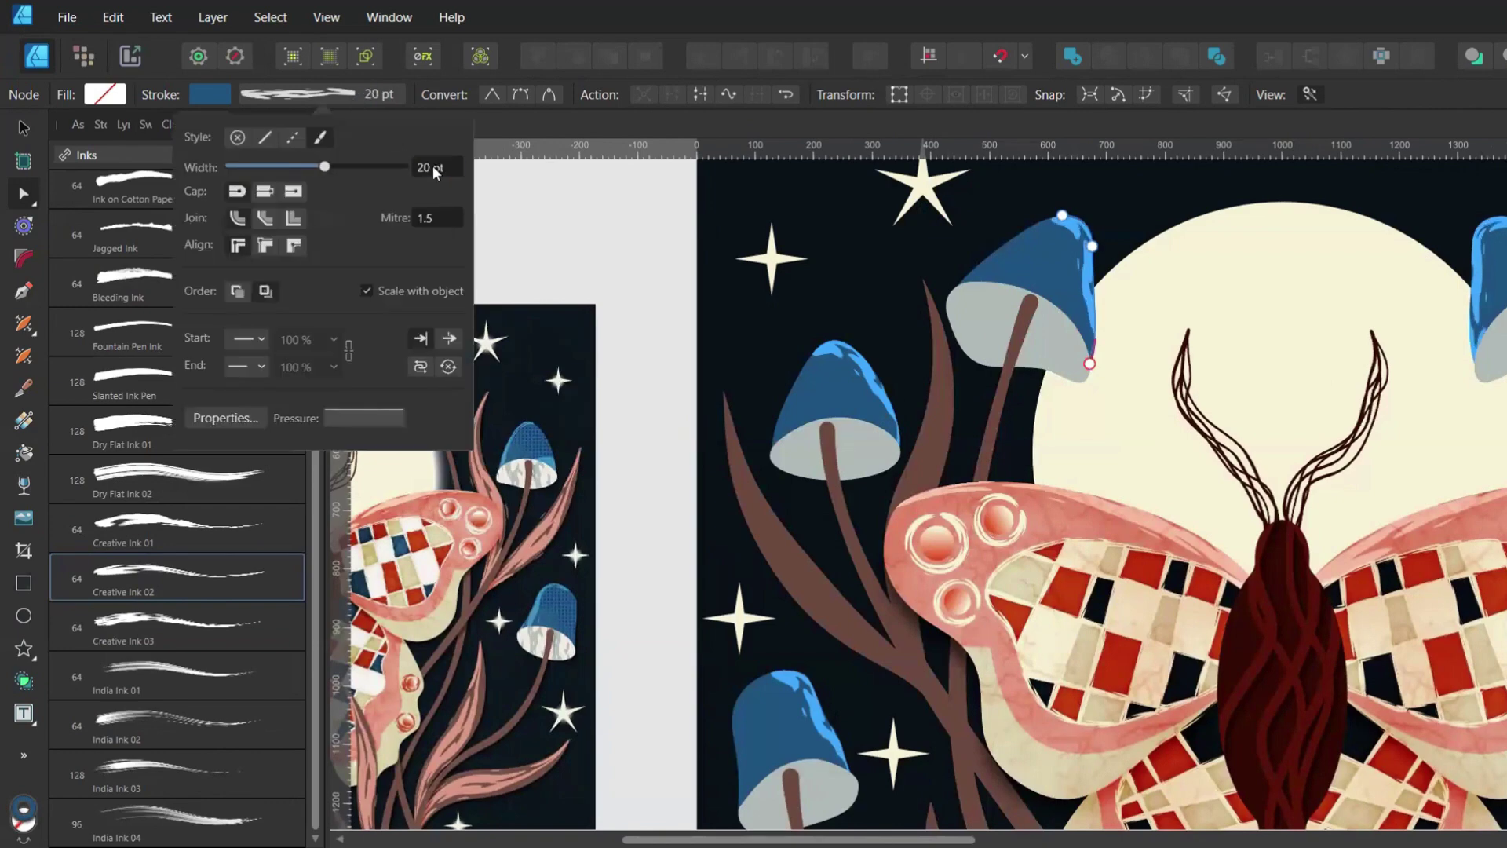
left_click(129, 126)
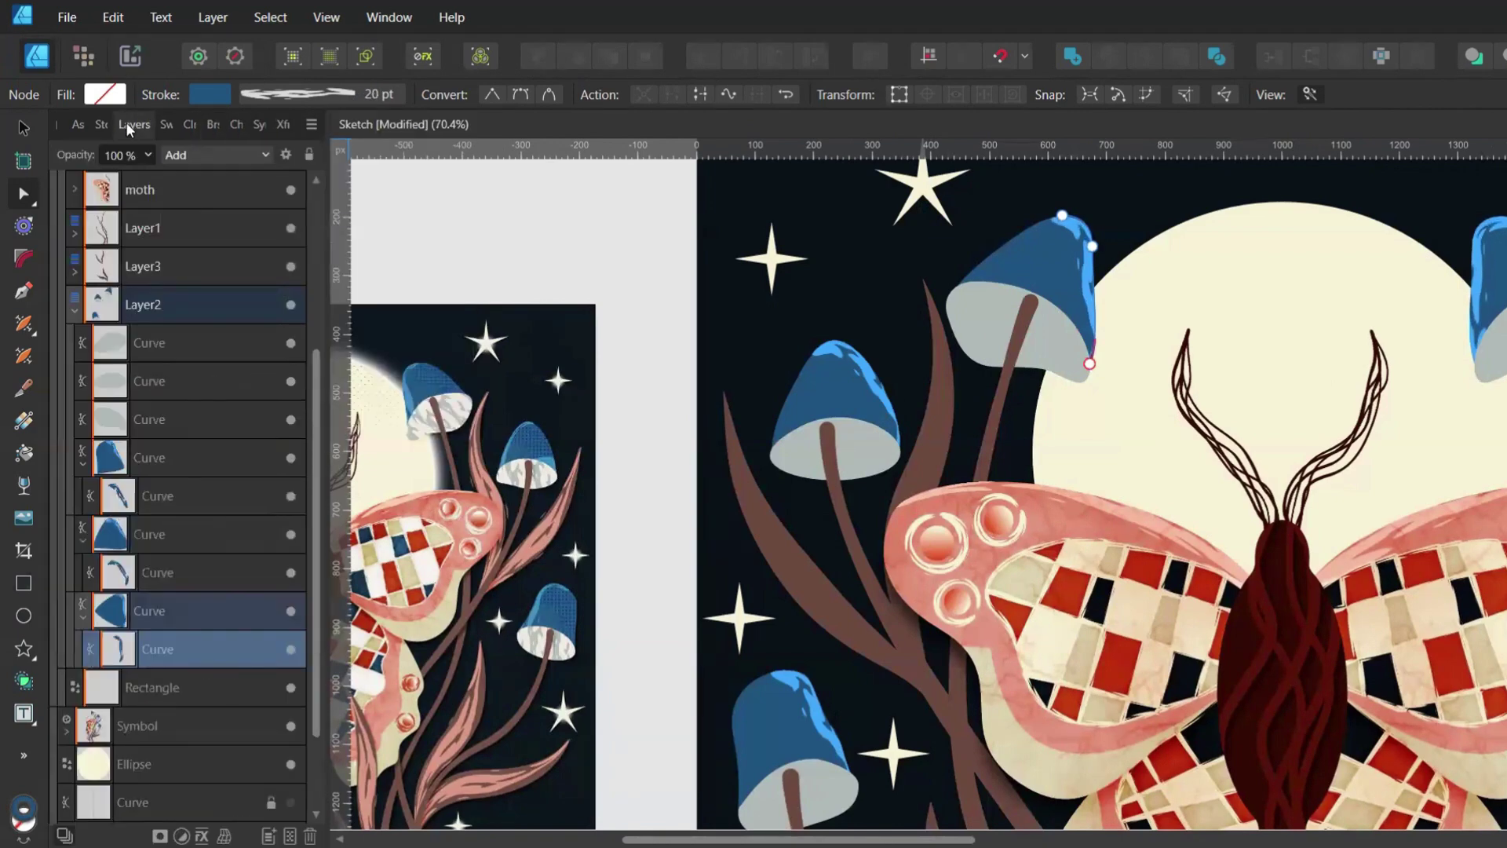
key("ctrl+s")
Switch to pixel editing, add a pixel layer inside the upper mushroom's blue cap and choose the Halftone Brush 04
left_click(83, 56)
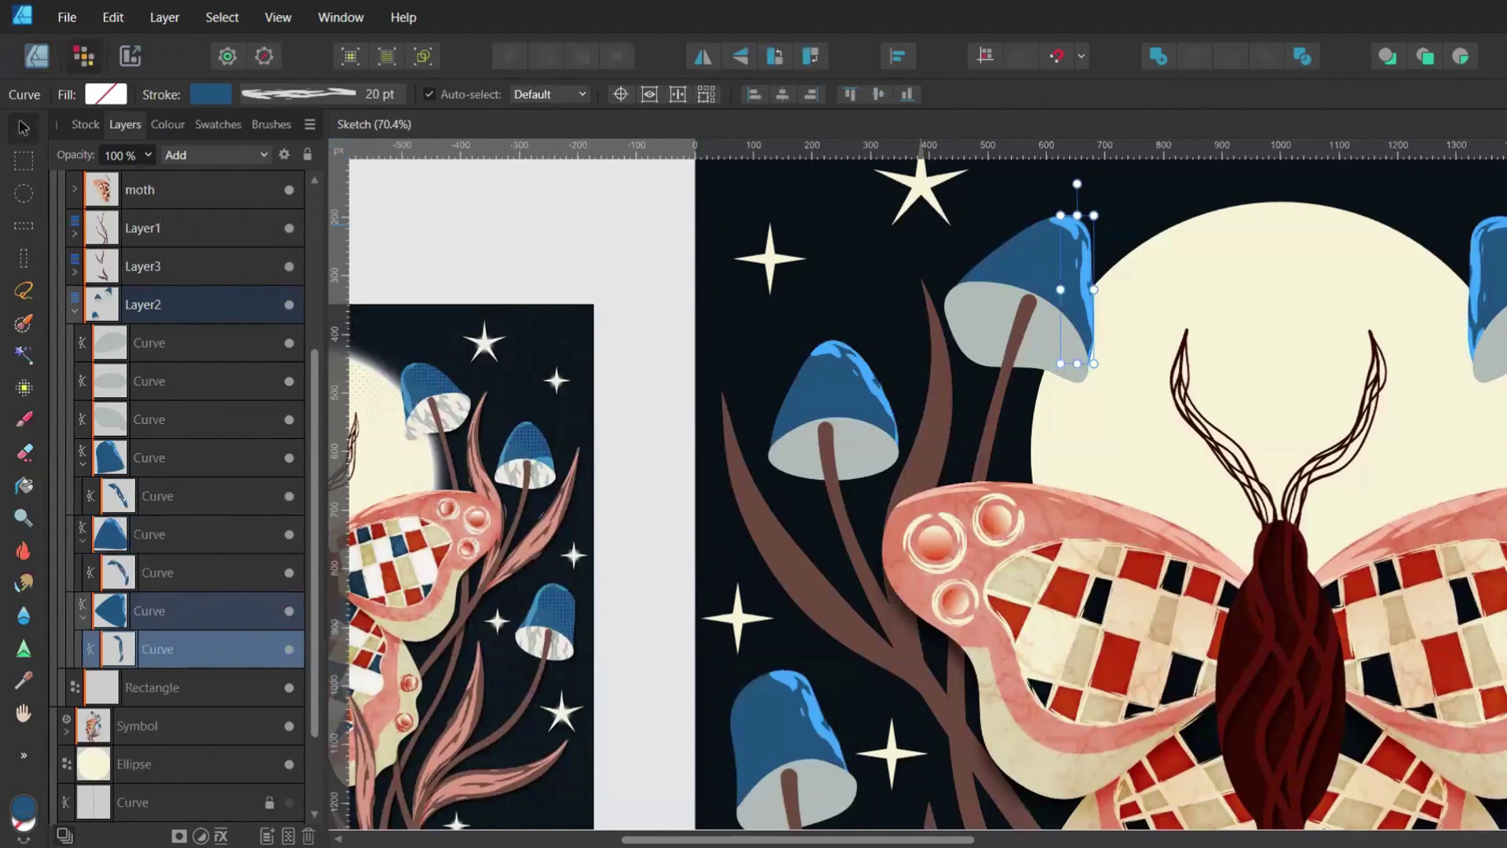
left_click(288, 835)
left_click(508, 59)
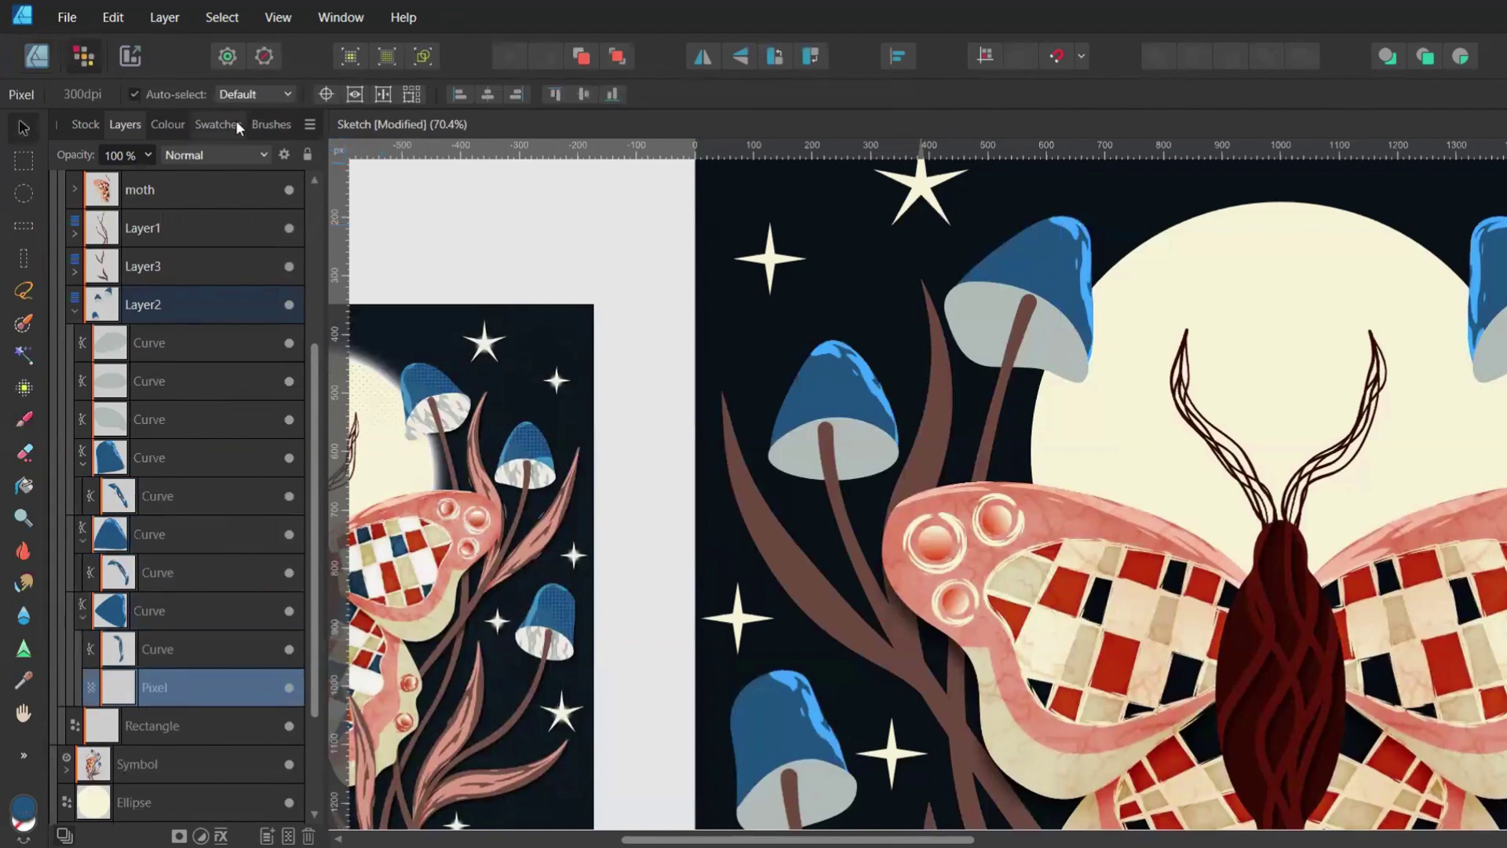
key("b")
left_click(261, 122)
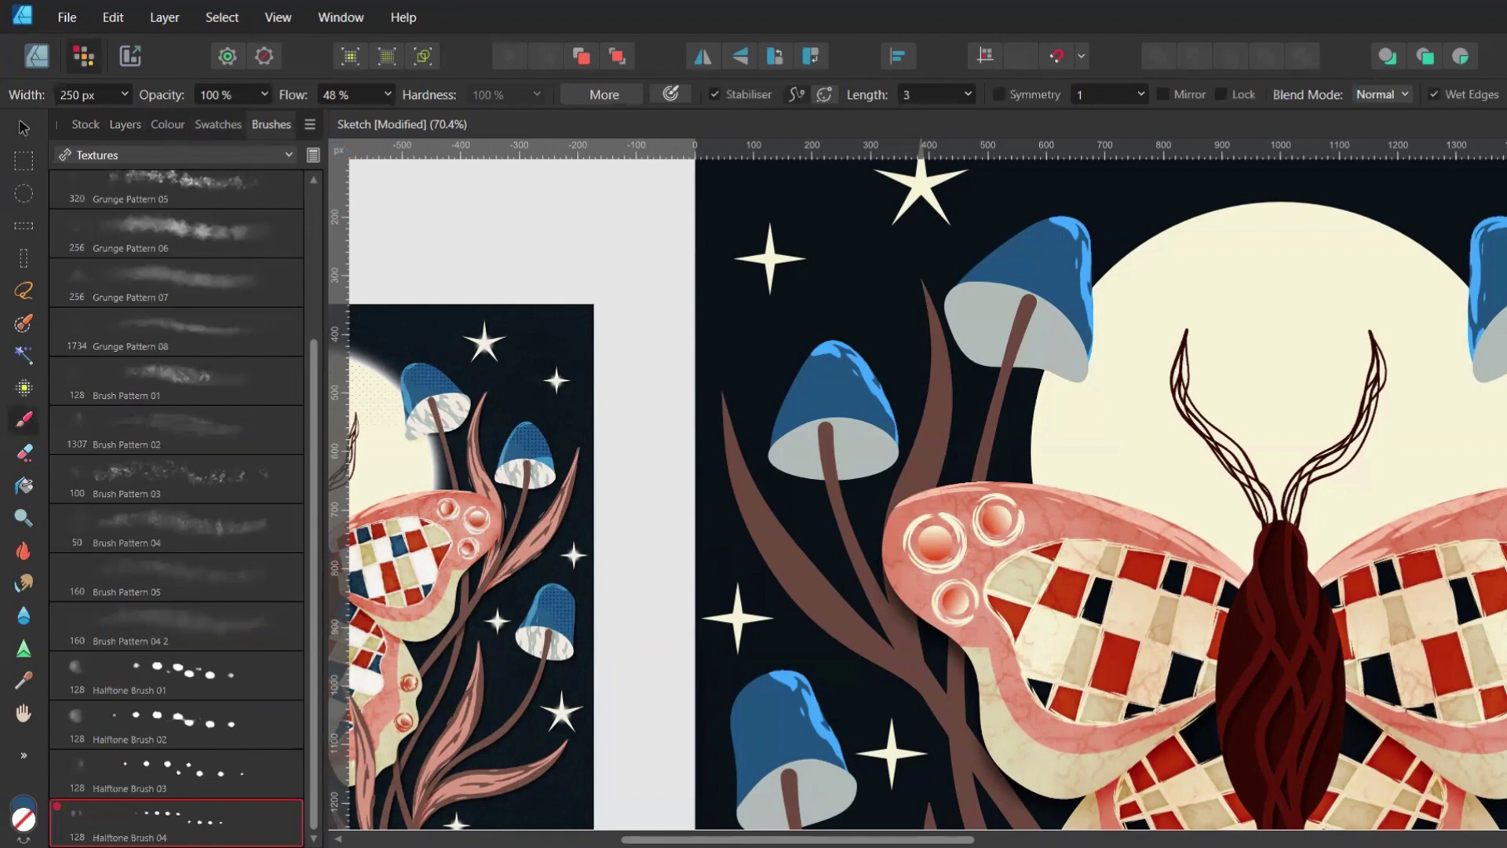
Paint halftone dots over the upper cap on a Colour Burn layer, and switch that layer to Multiply
left_click(125, 124)
left_click(188, 155)
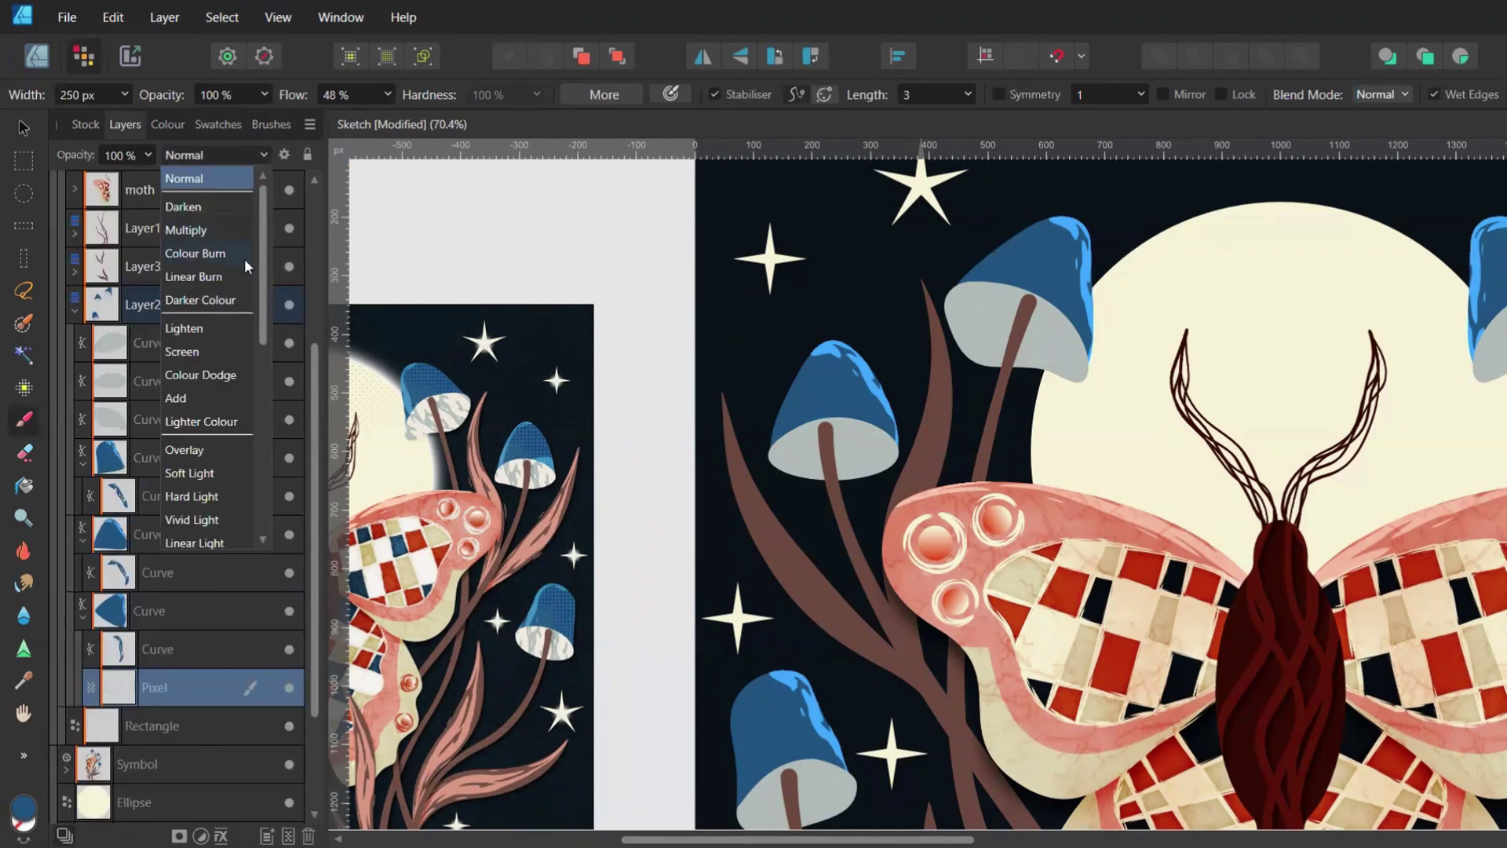
left_click(196, 252)
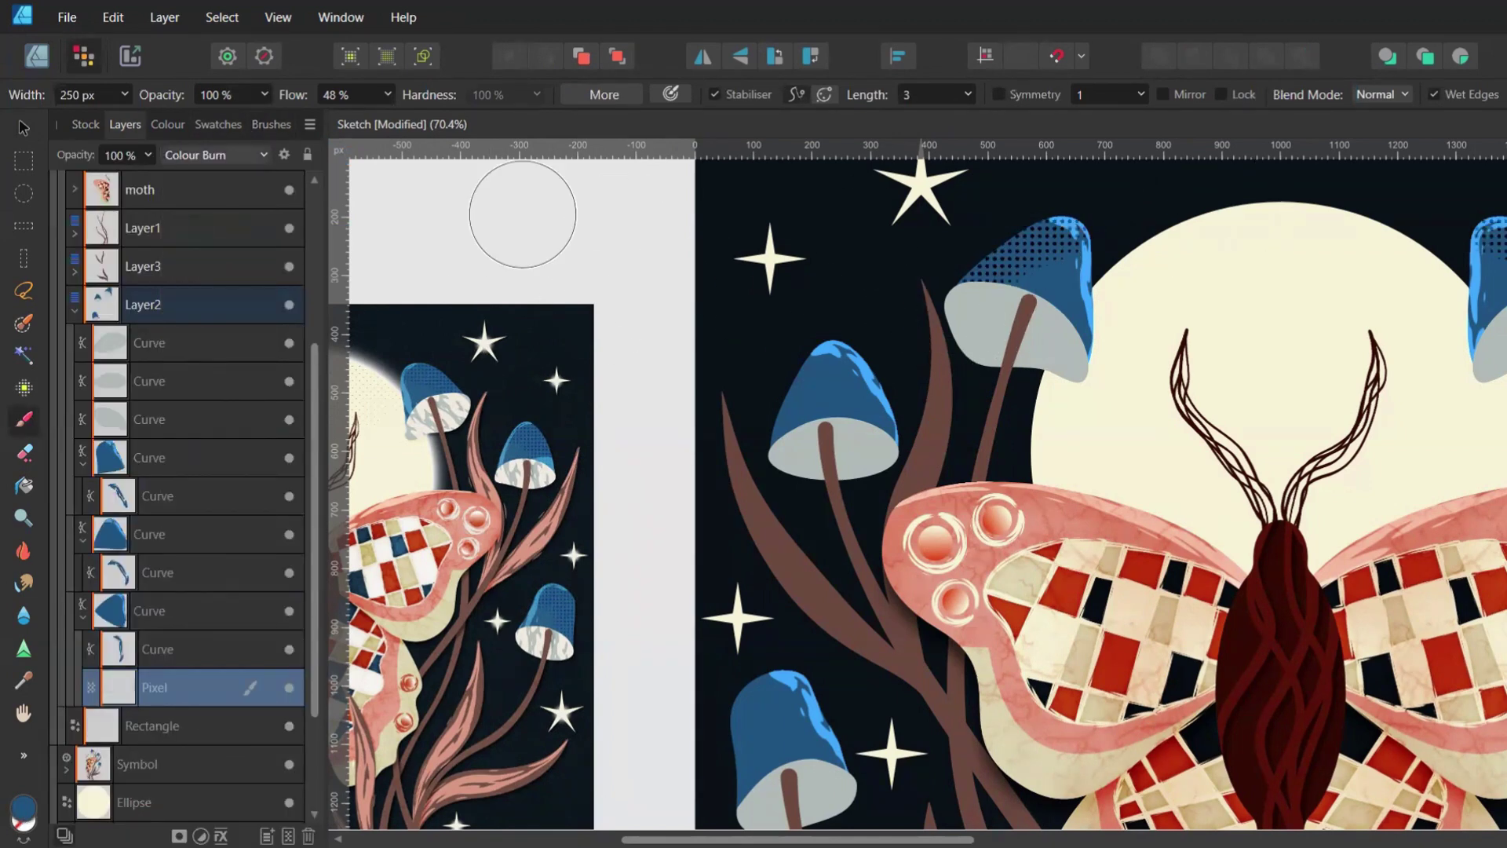
left_click(225, 154)
scroll(213, 252, "up", 1)
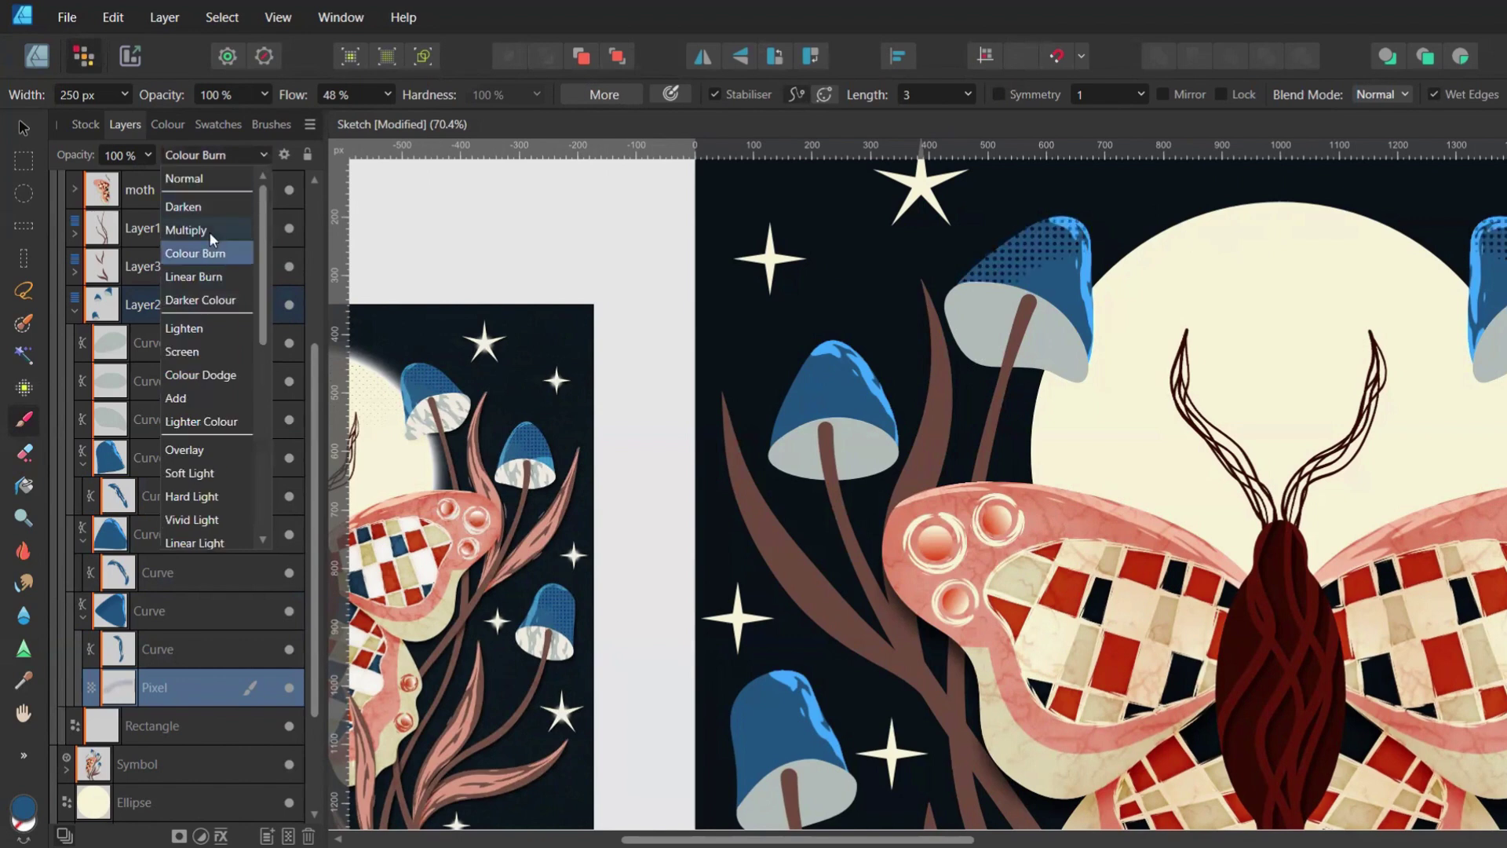
Add a Multiply pixel layer inside the middle mushroom's blue cap and shade the cap's left side with halftone dots
left_click(182, 573)
key("ctrl+shift+n")
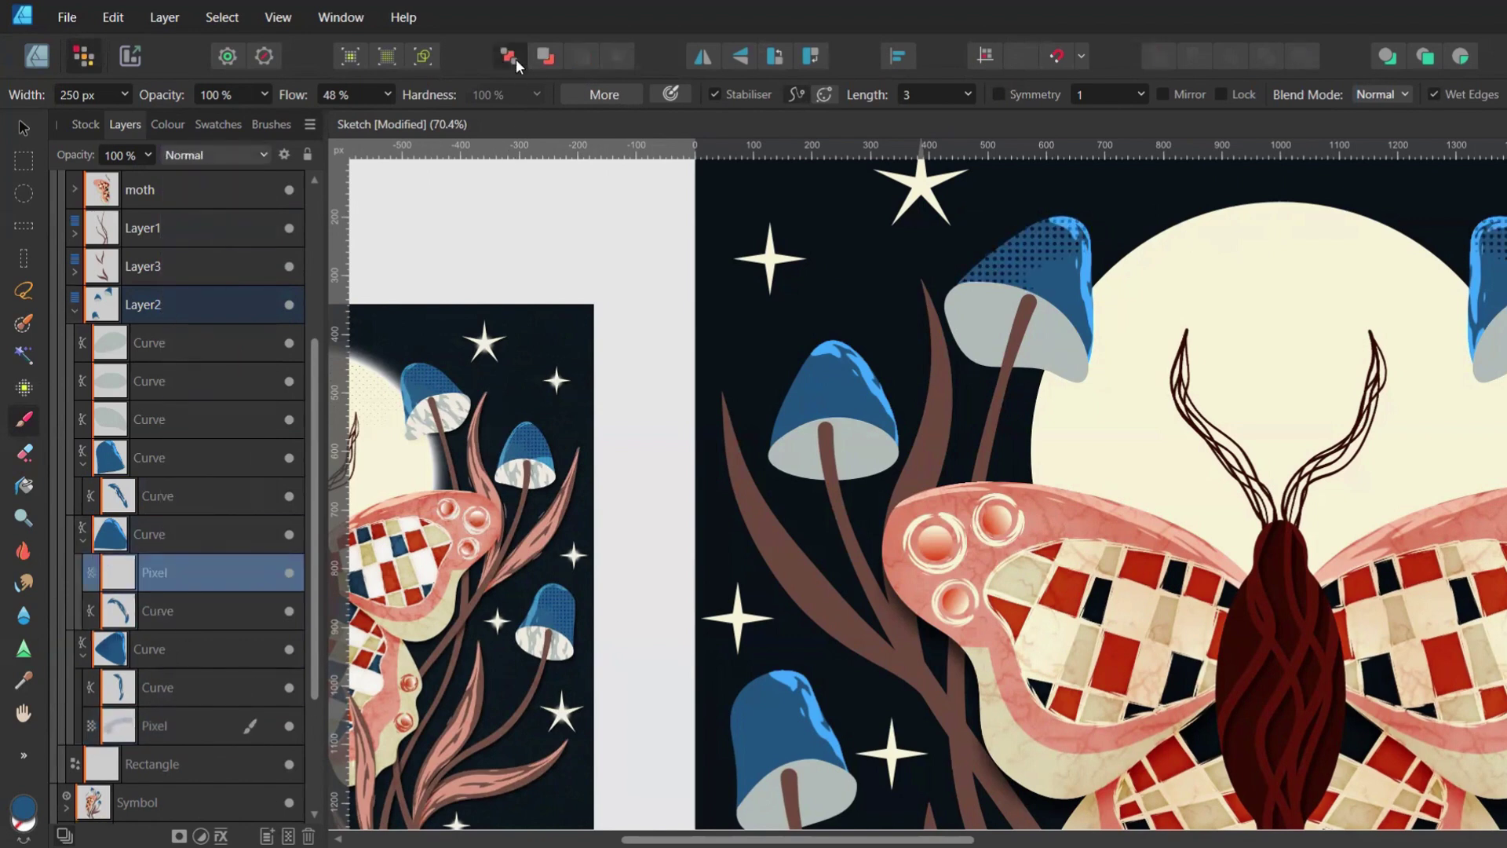
left_click(515, 59)
left_click(213, 155)
left_click(190, 227)
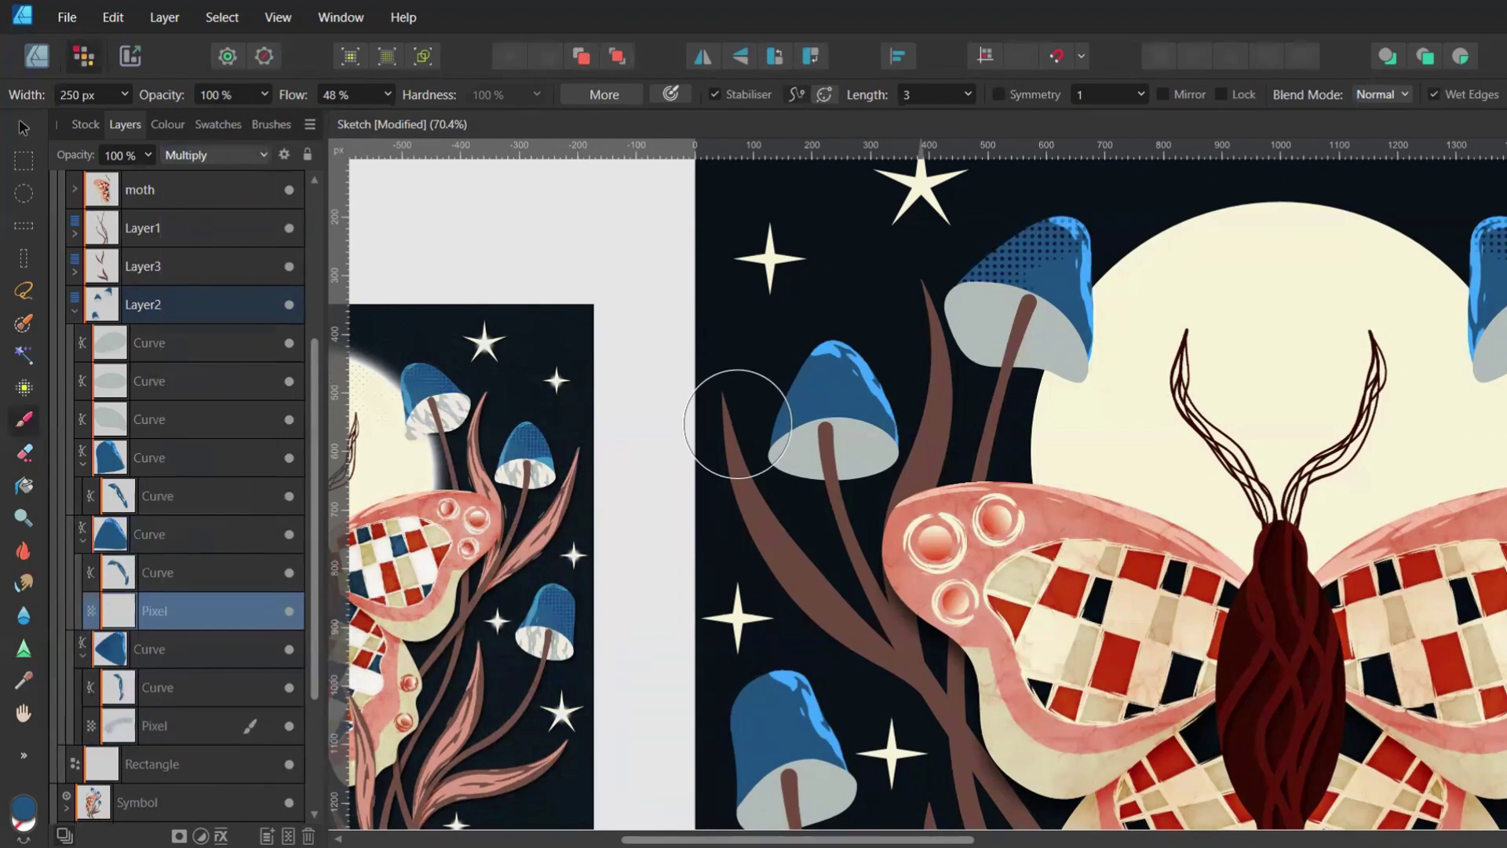
Shade the lowest blue cap's left side with halftone dots on a nested Multiply pixel layer, and save the document
left_click(164, 496)
key("ctrl+shift+n")
left_click(516, 59)
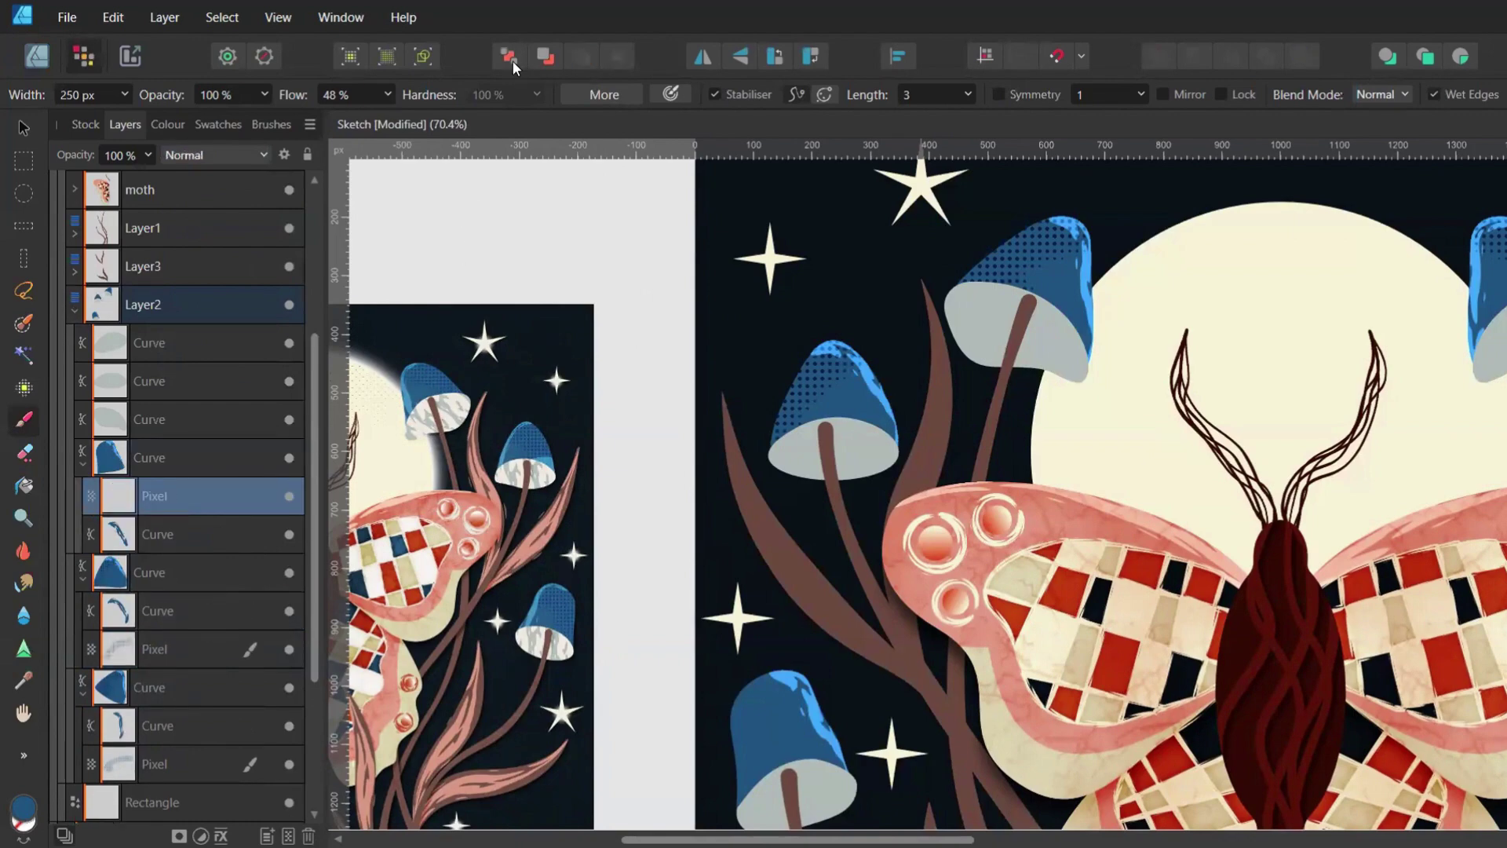
left_click(206, 154)
left_click(190, 227)
scroll(719, 510, "down", 3)
left_click_drag(728, 627, 807, 471)
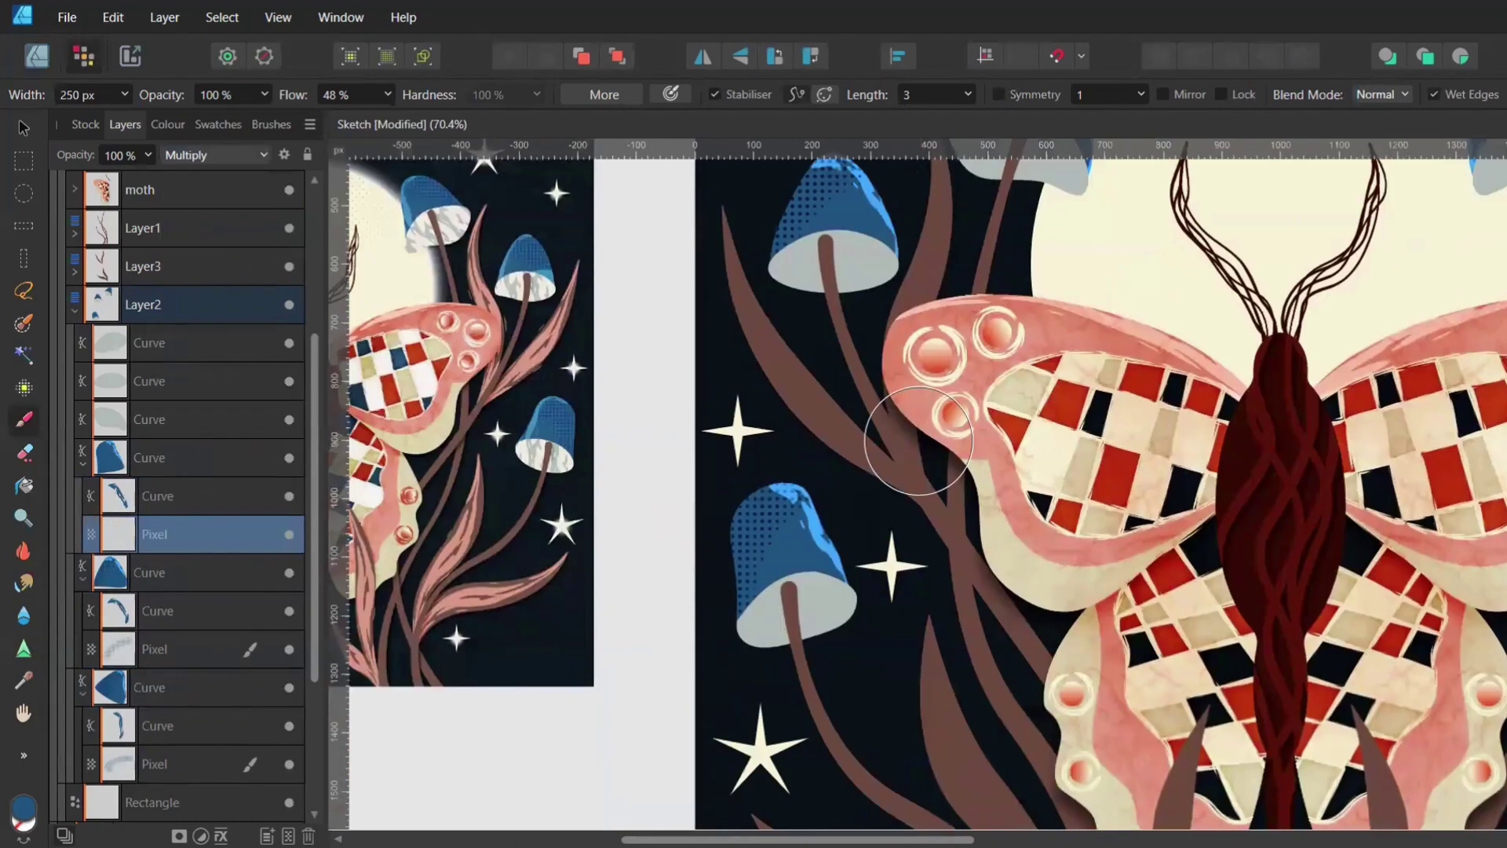
key("ctrl+s")
Return to vector editing and draw a straight vertical pen line across the lowest mushroom's grey underside
left_click(149, 343)
left_click(38, 61)
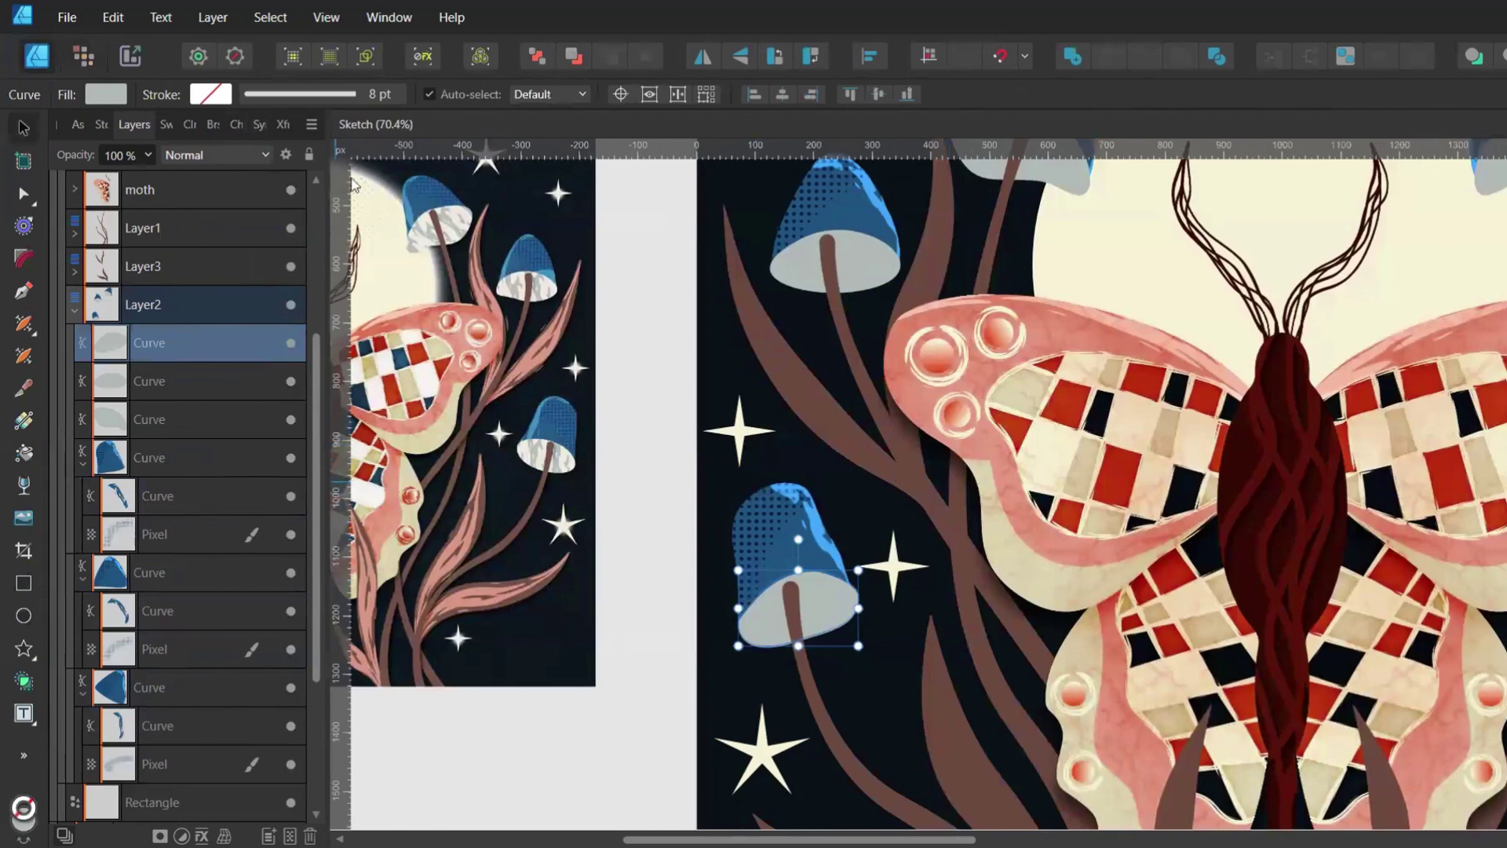
scroll(707, 481, "down", 1)
key("p")
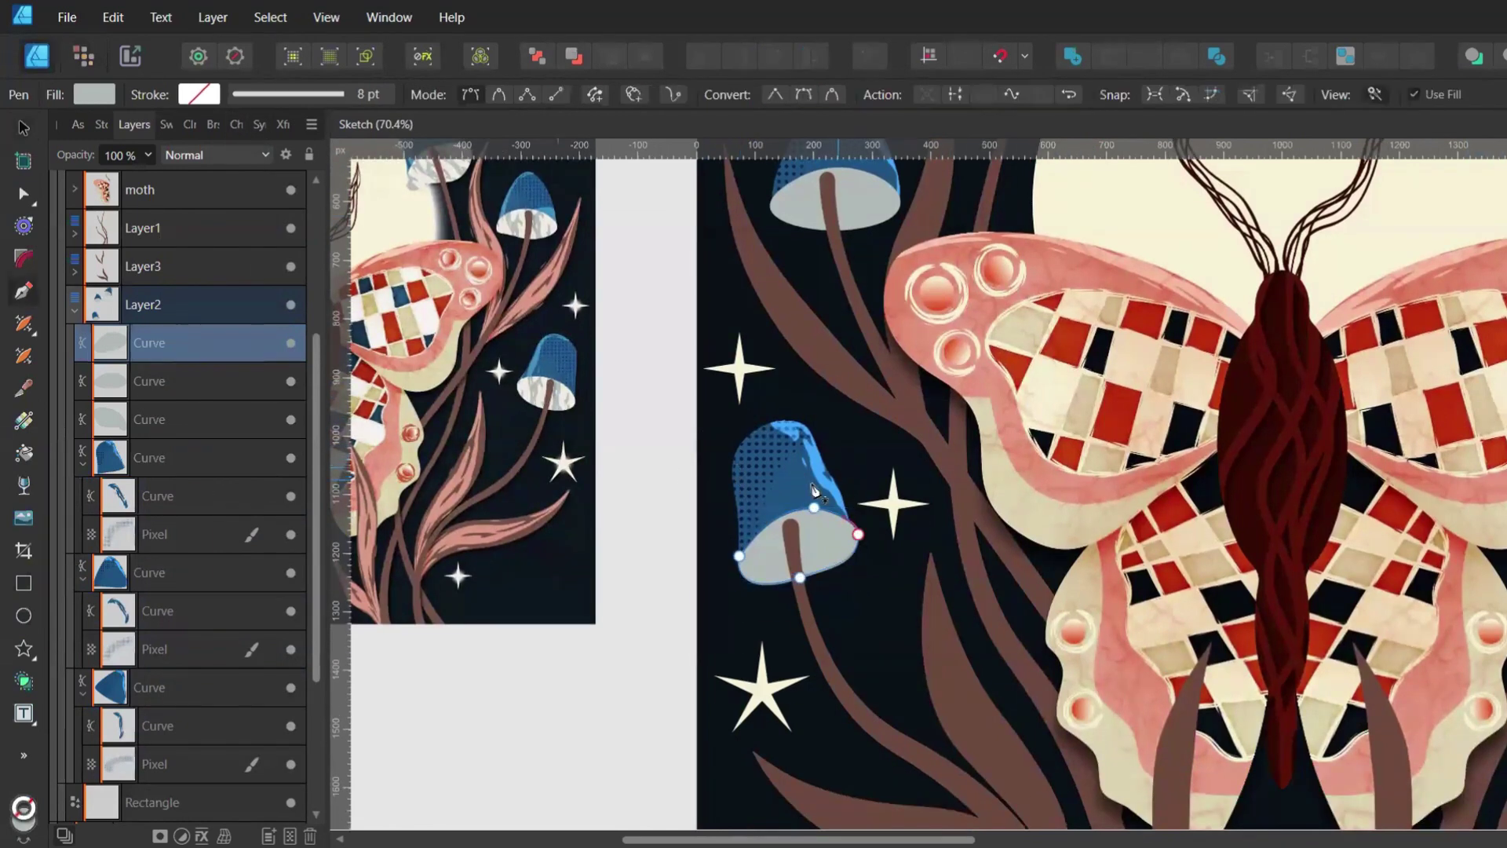
left_click(804, 471)
left_click(805, 620)
key("v")
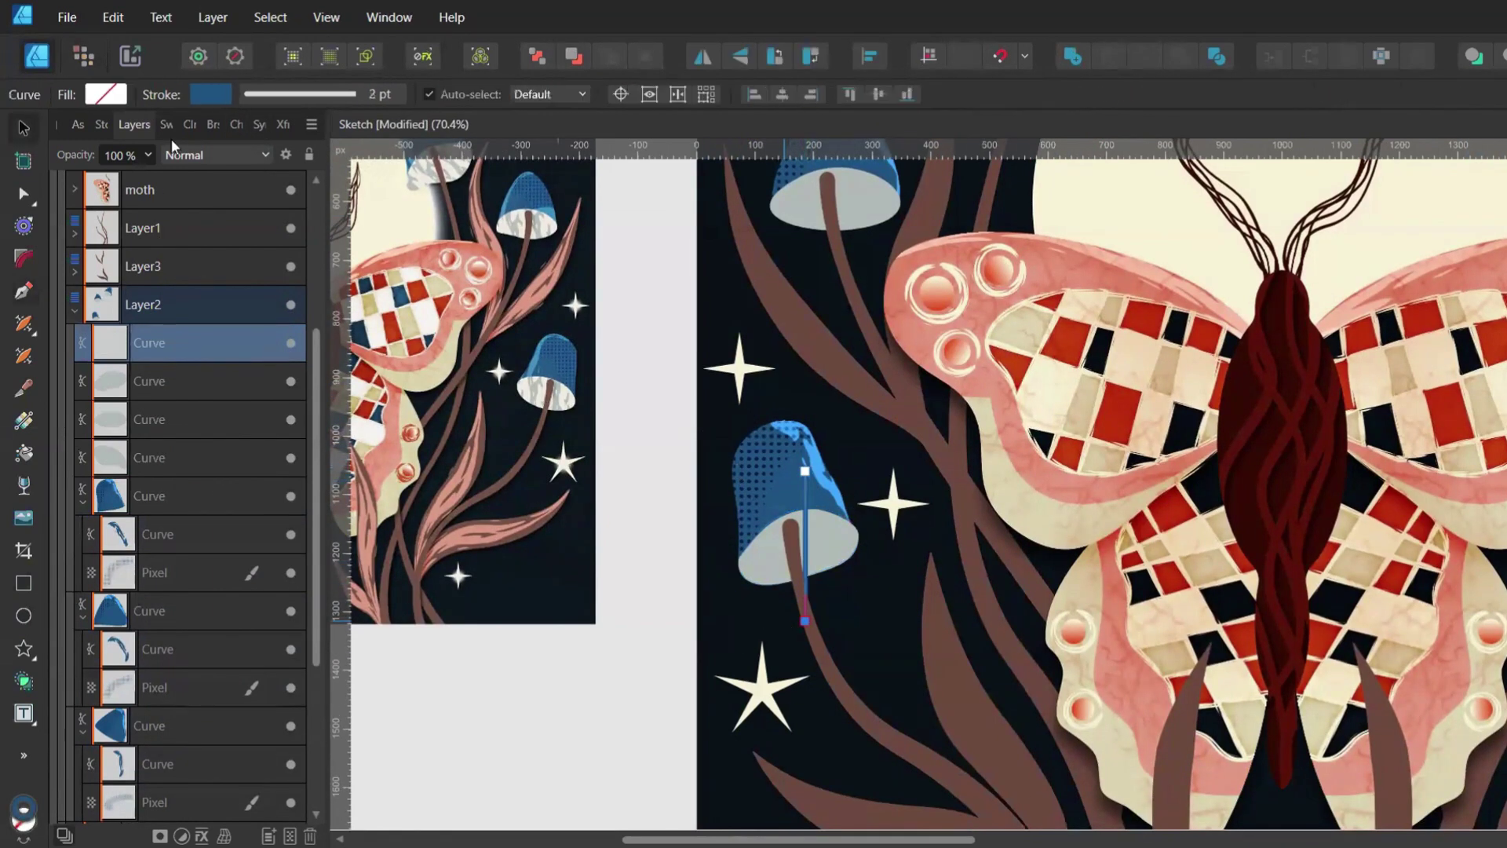
Give the line a light grey stroke from the Moth palette and the Creative Ink 02 brush
left_click(166, 124)
left_click(95, 273)
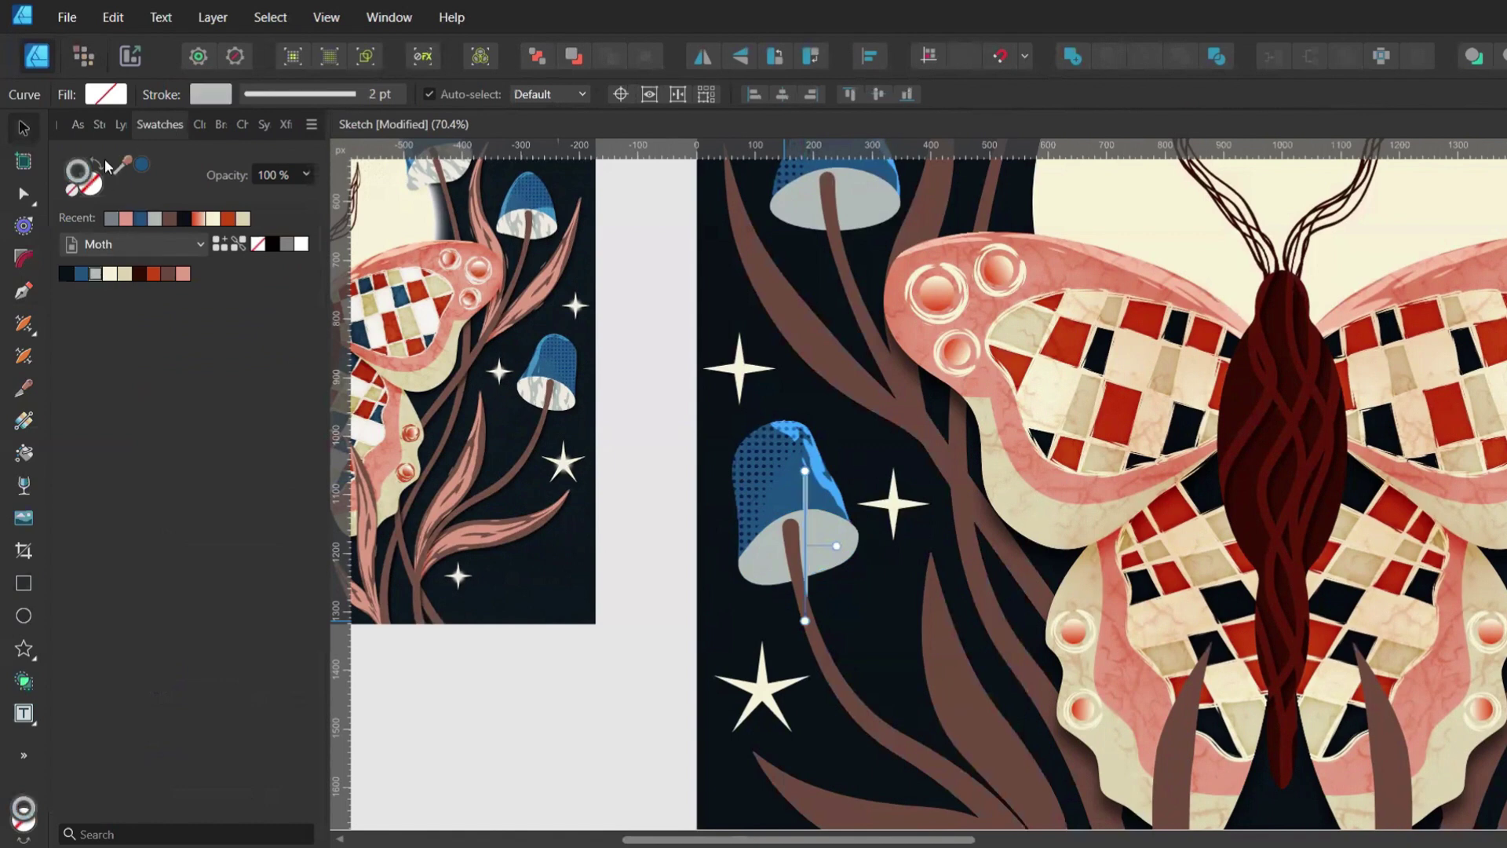
left_click(221, 124)
left_click(154, 602)
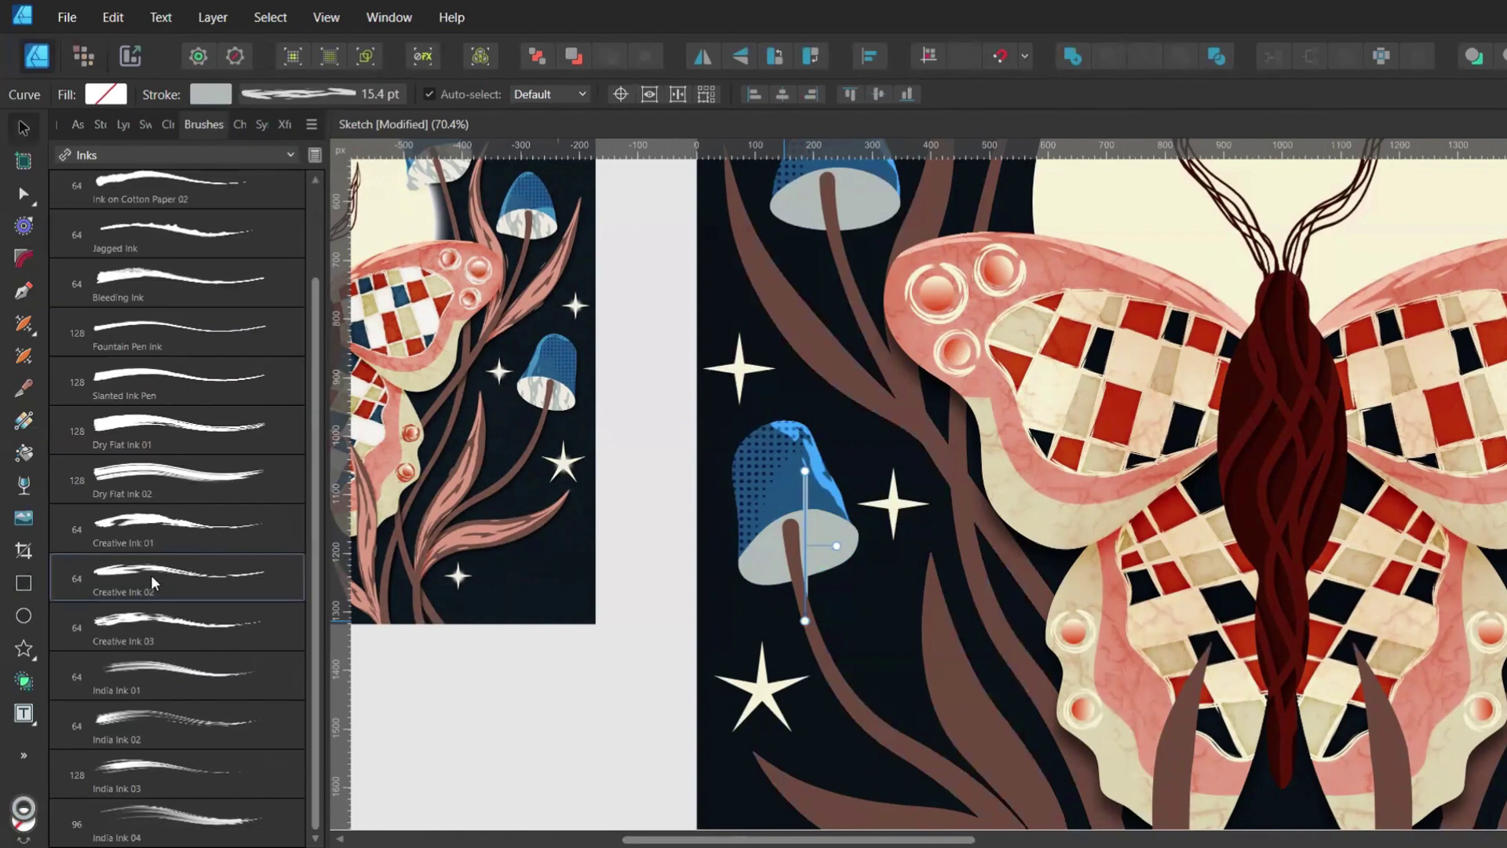
Set the brushed line to Screen blend mode at 41.3 pt and nest it inside the lowest mushroom's underside
left_click(126, 124)
left_click(193, 155)
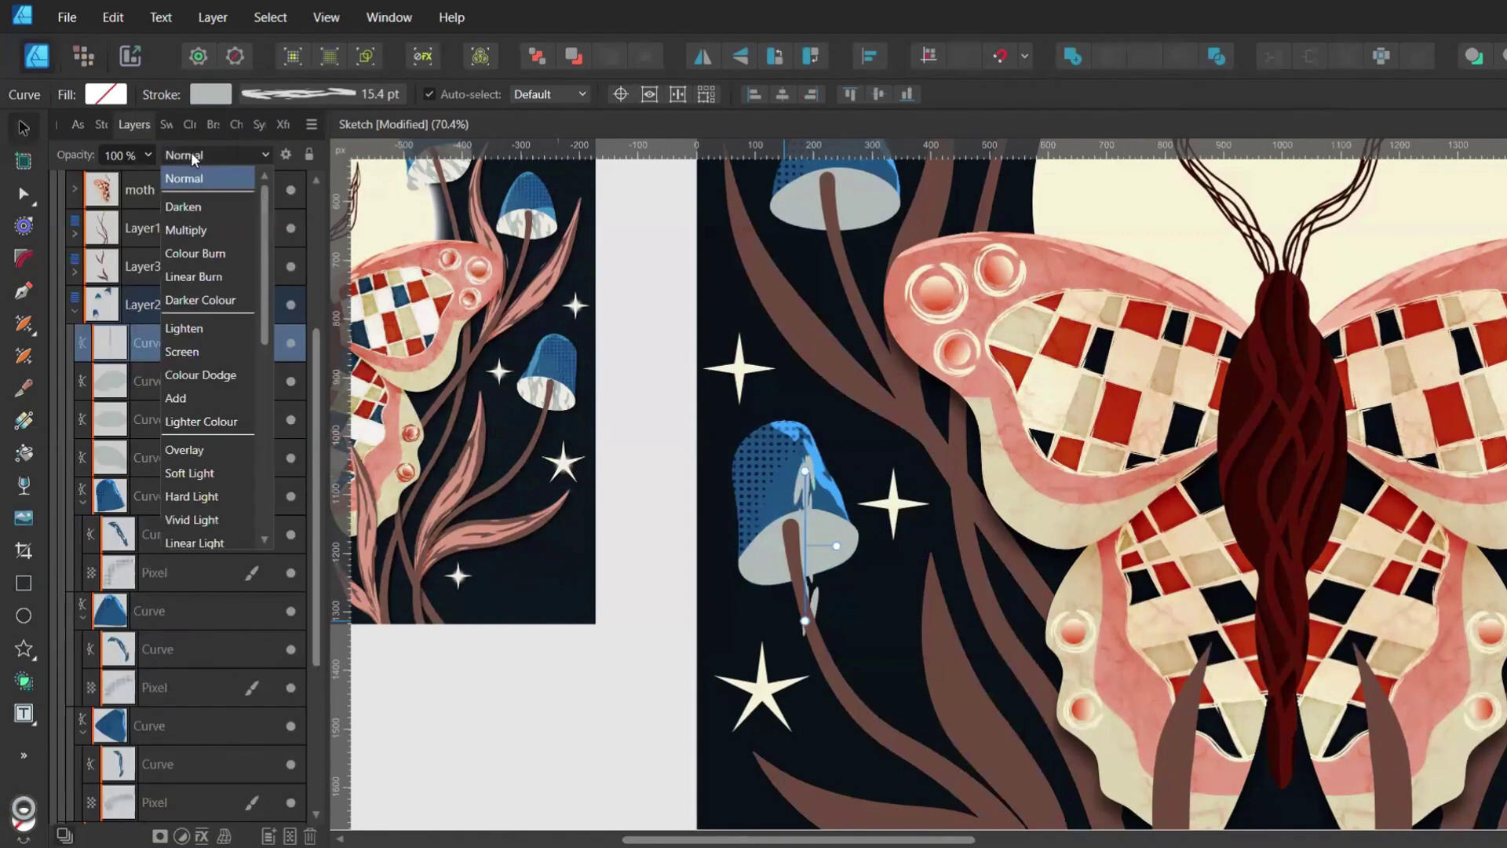
left_click(198, 338)
left_click(314, 94)
left_click_drag(316, 167, 366, 166)
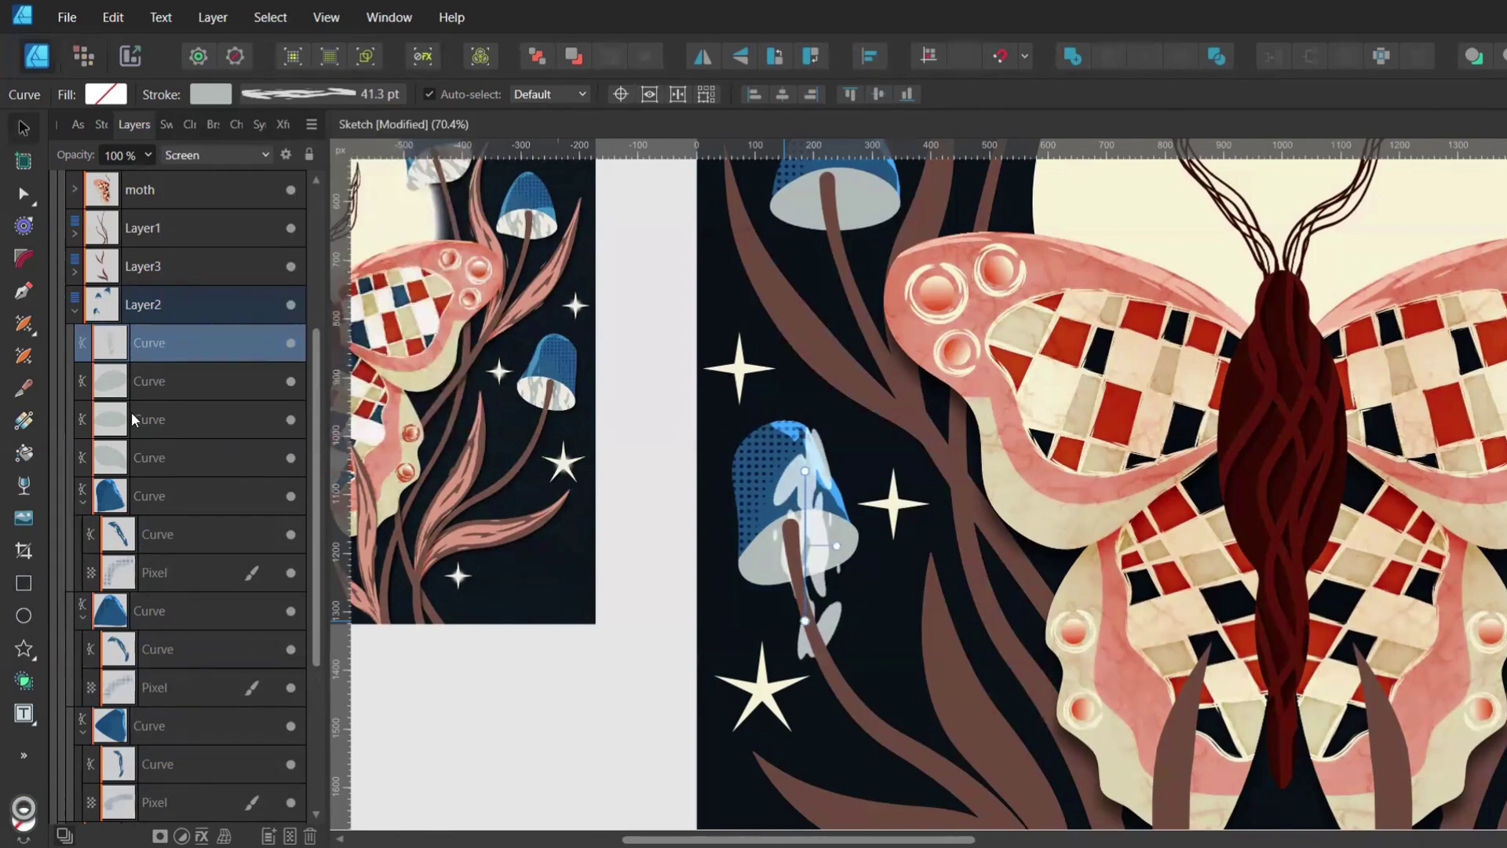
left_click_drag(139, 339, 84, 373)
left_click(146, 379)
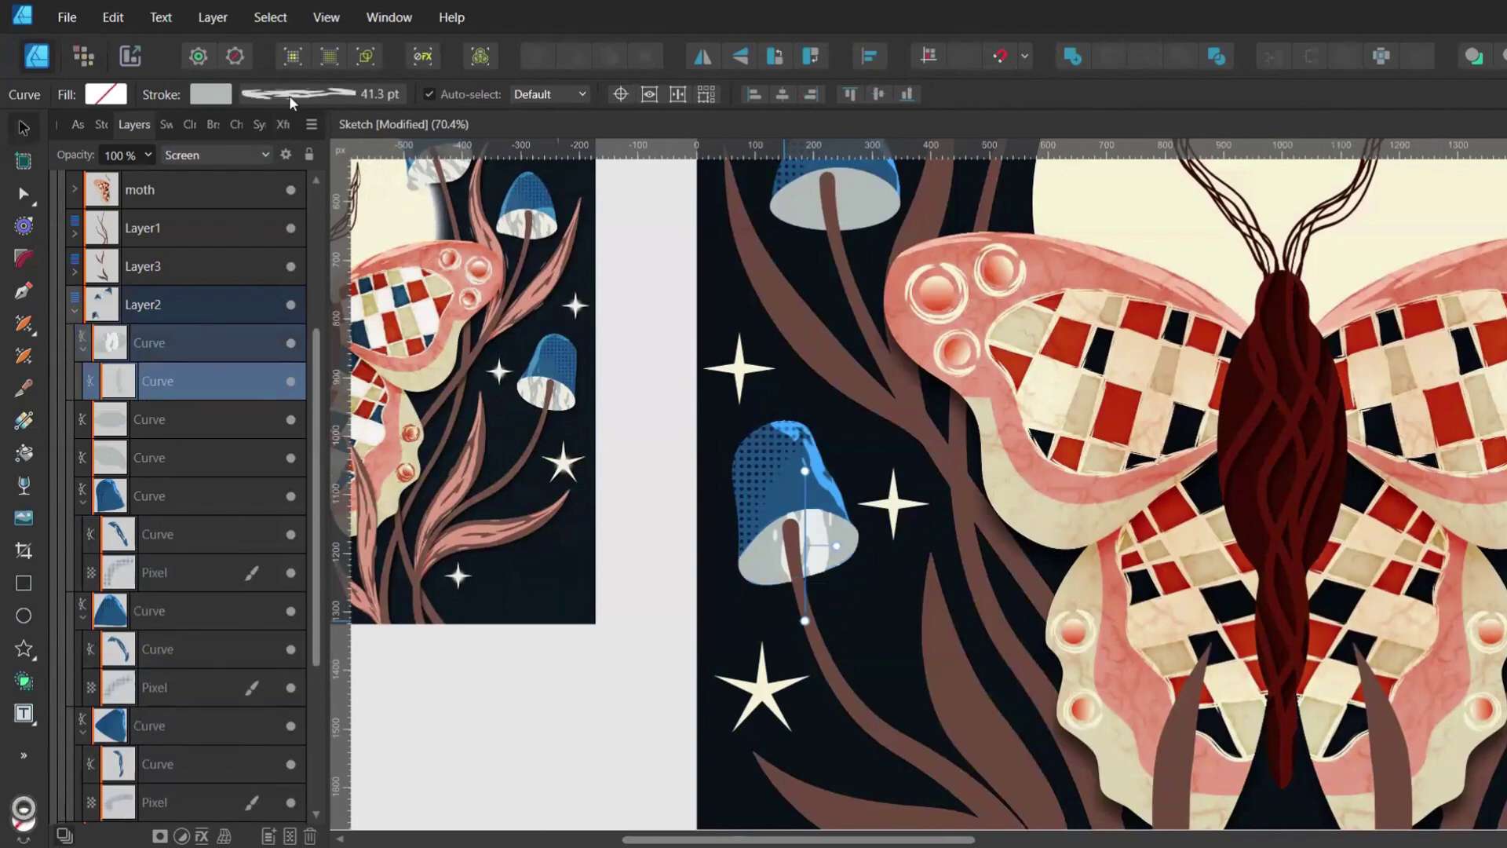
Set the nested streak's stroke width to 45 pt and copy it sideways to texture the rest of the underside
left_click(289, 96)
left_click(433, 169)
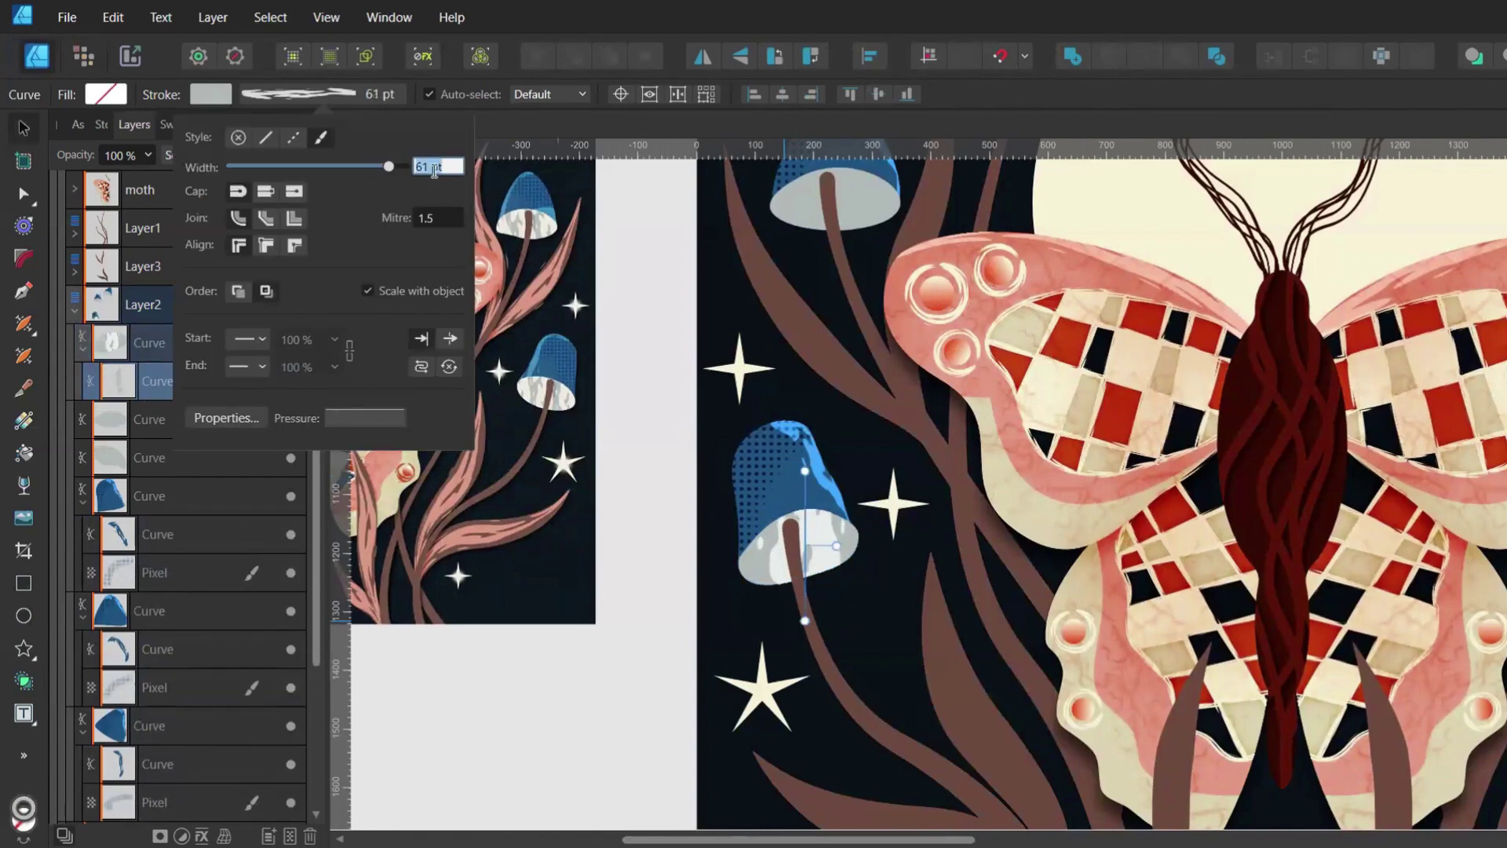
type("45")
key("Return")
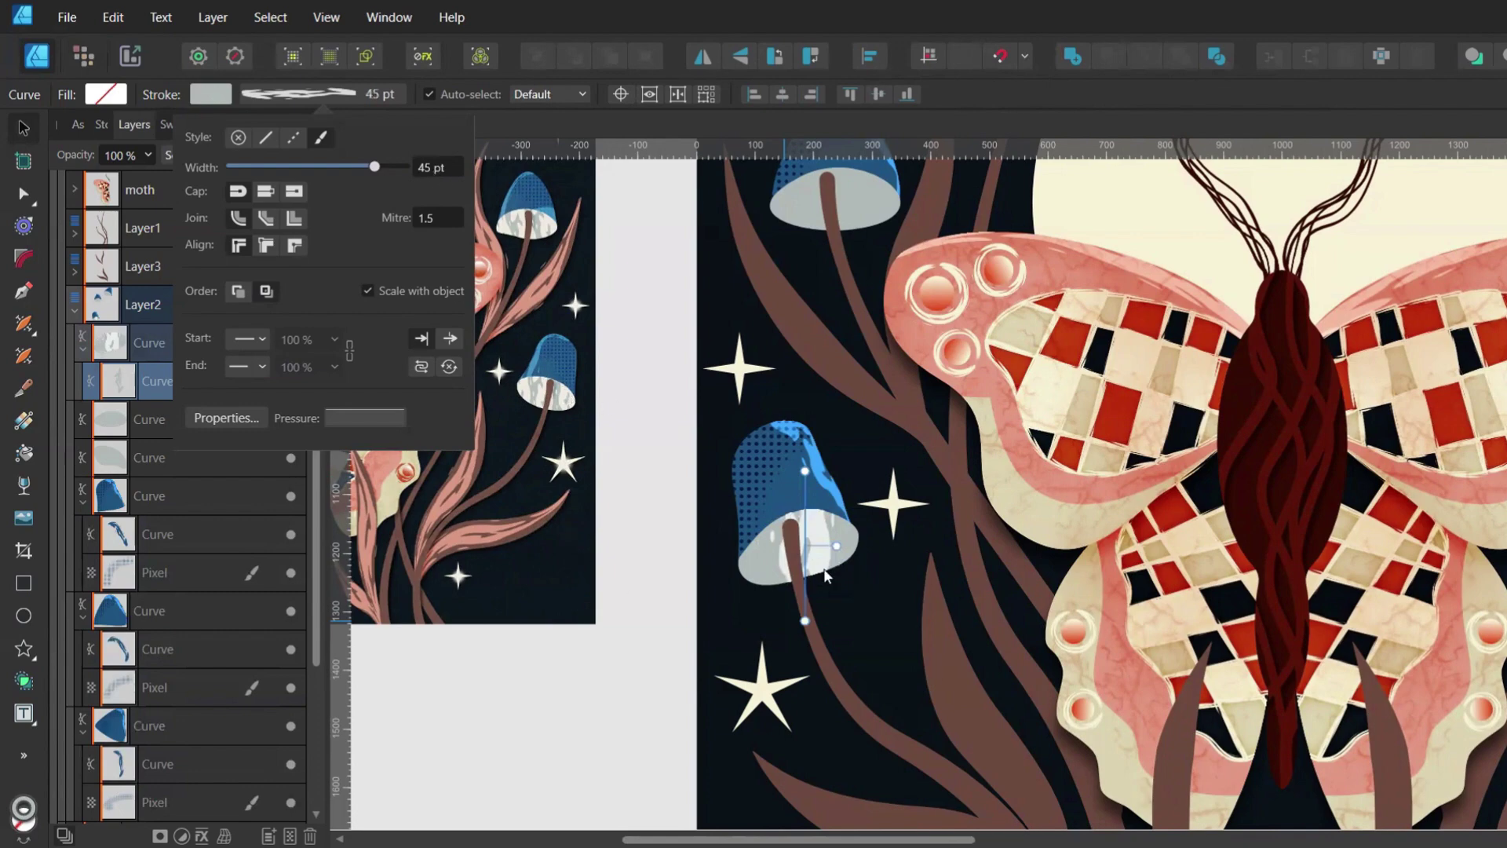
mouse_move(806, 555)
left_mouse_down()
mouse_move(746, 561)
mouse_move(855, 550)
left_mouse_up()
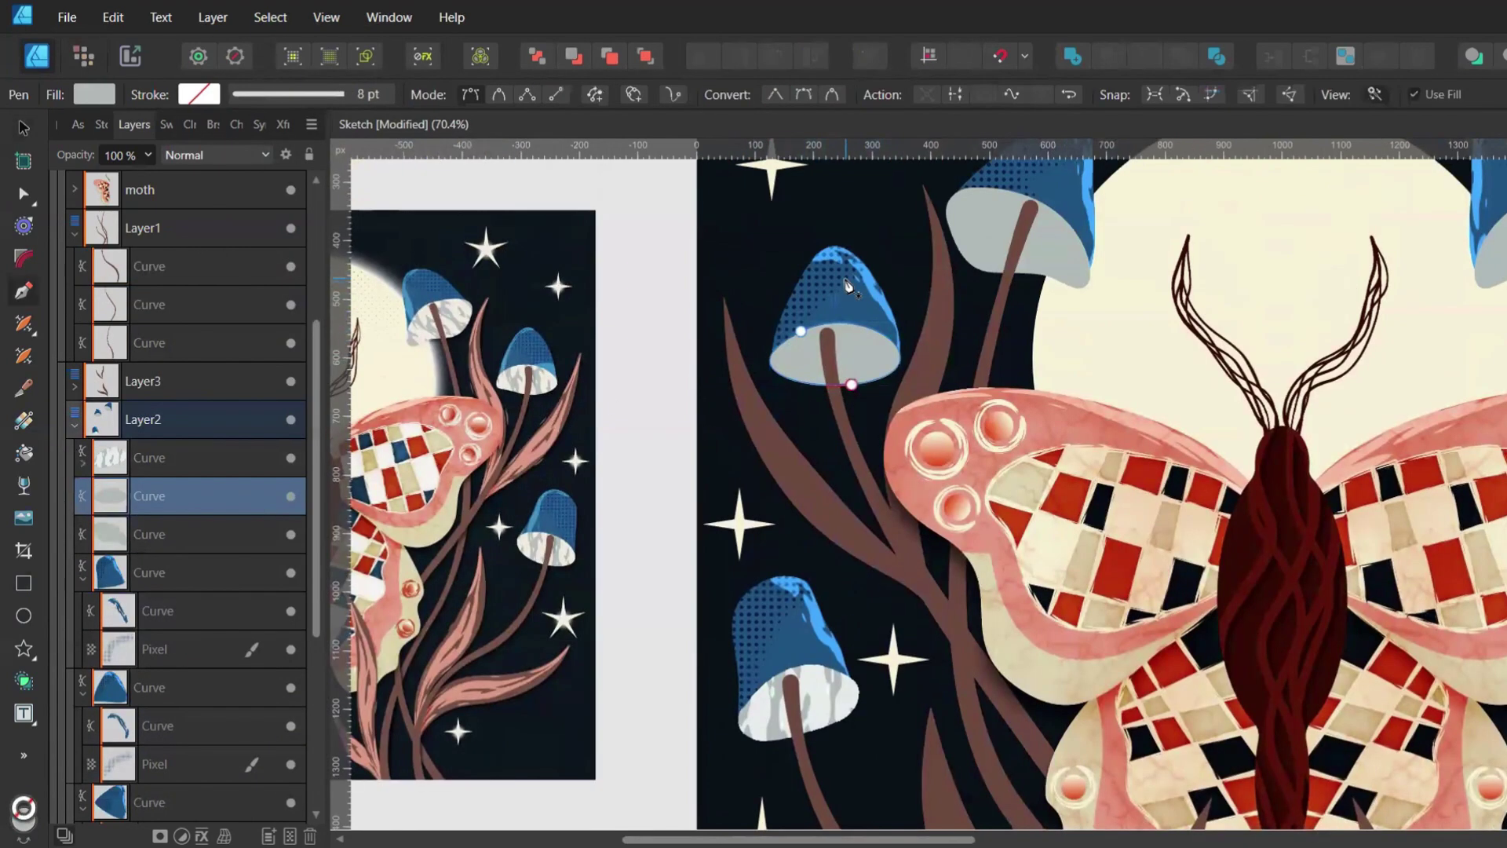
Draw a slanted pen line across the middle mushroom's grey underside and set it to Screen blend mode
left_click(847, 278)
left_click(822, 459)
left_click(182, 155)
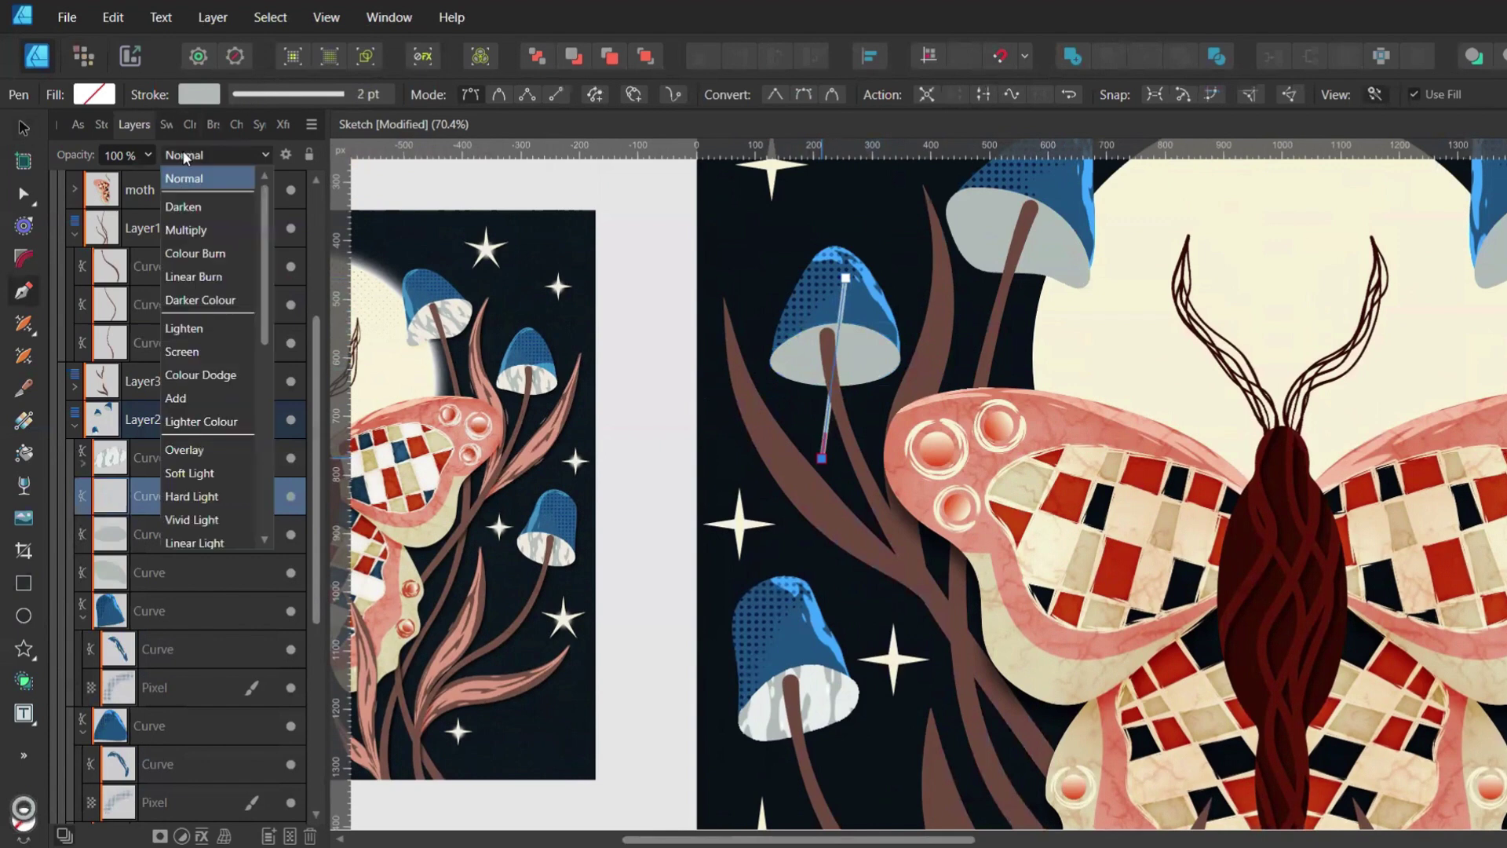
left_click(191, 349)
Apply a Creative Ink brush to the middle mushroom's line and set its stroke width to 40 pt
left_click(213, 127)
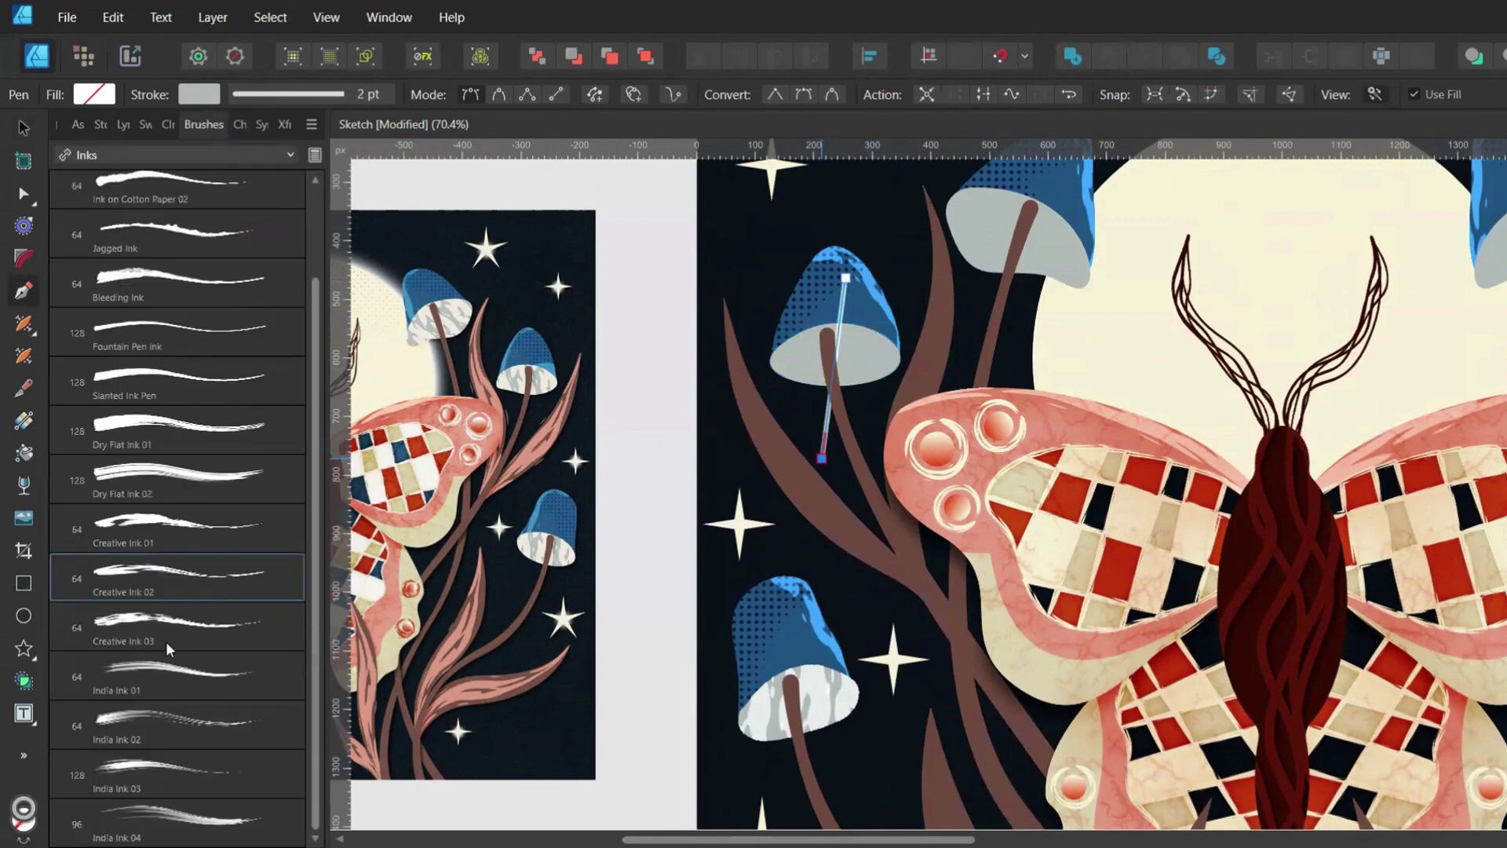
left_click(166, 642)
left_click(128, 122)
left_click(310, 95)
double_click(424, 168)
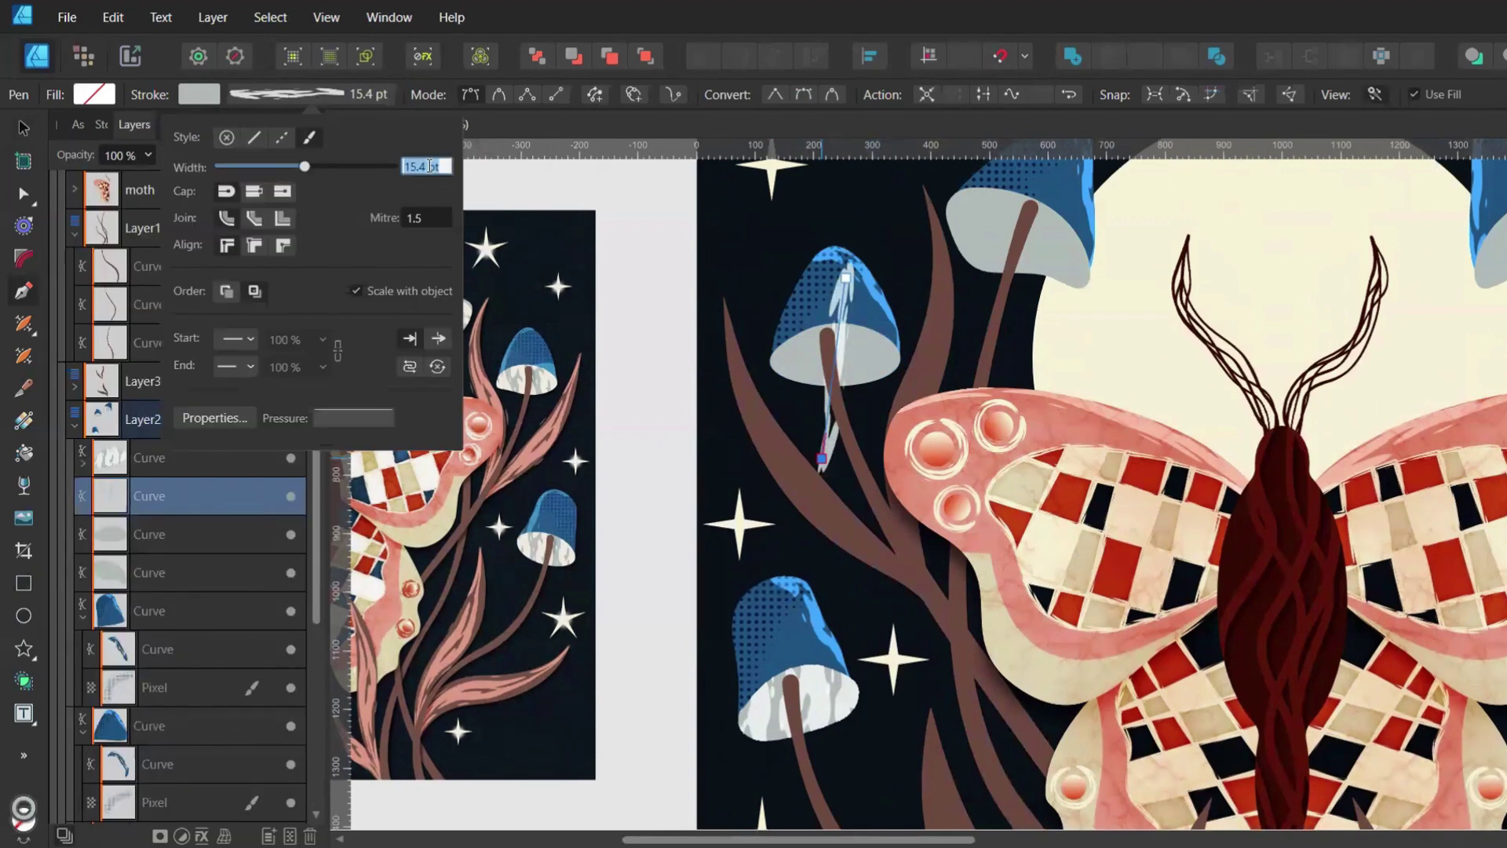
type("40")
key("Return")
Nest the brushed line inside the middle mushroom's underside and copy it sideways to extend the streaks
left_click(103, 516)
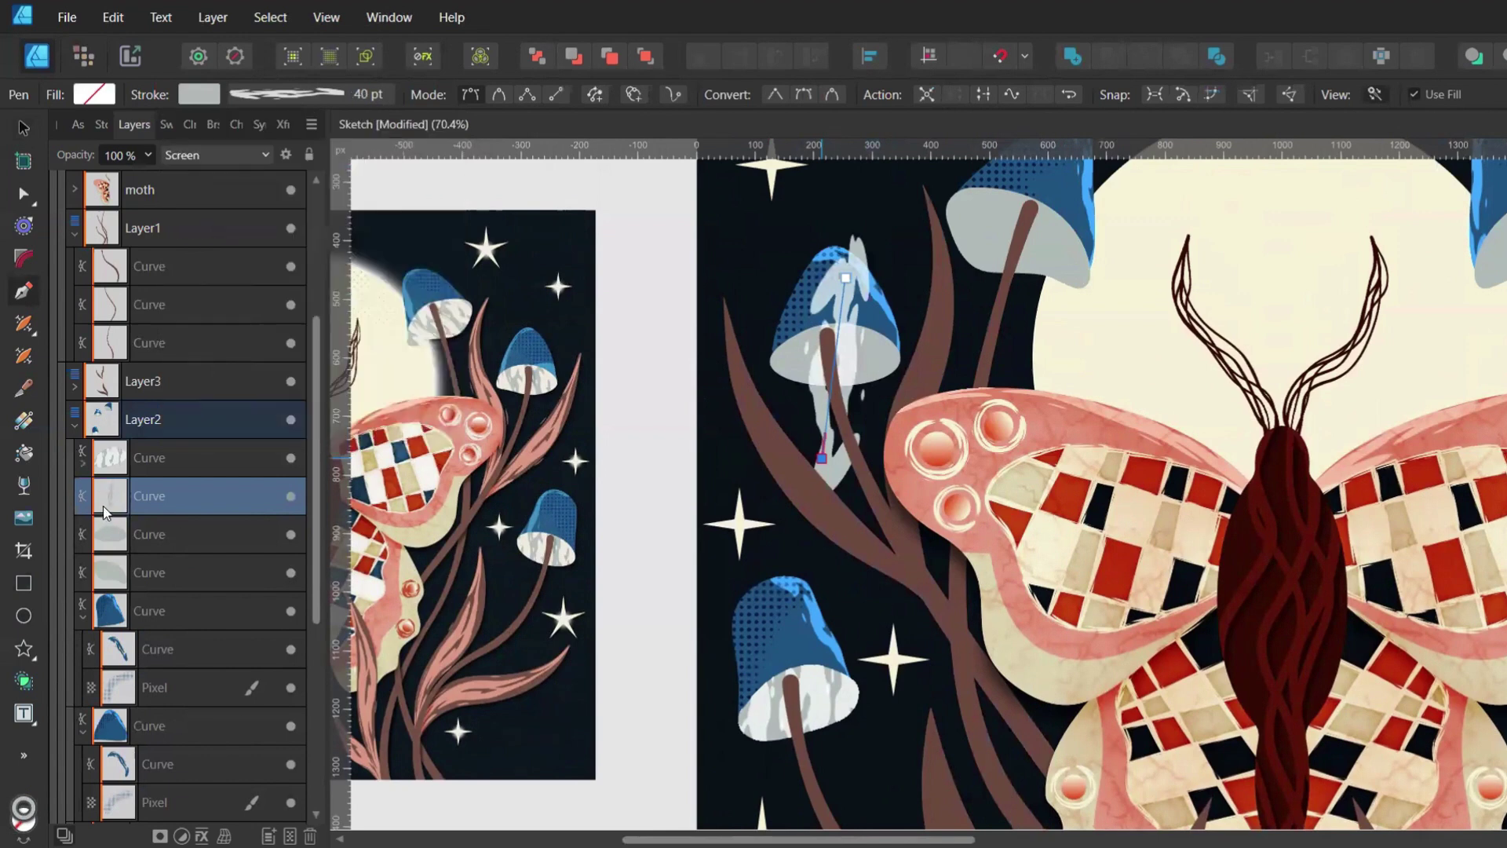
left_click_drag(130, 496, 146, 534)
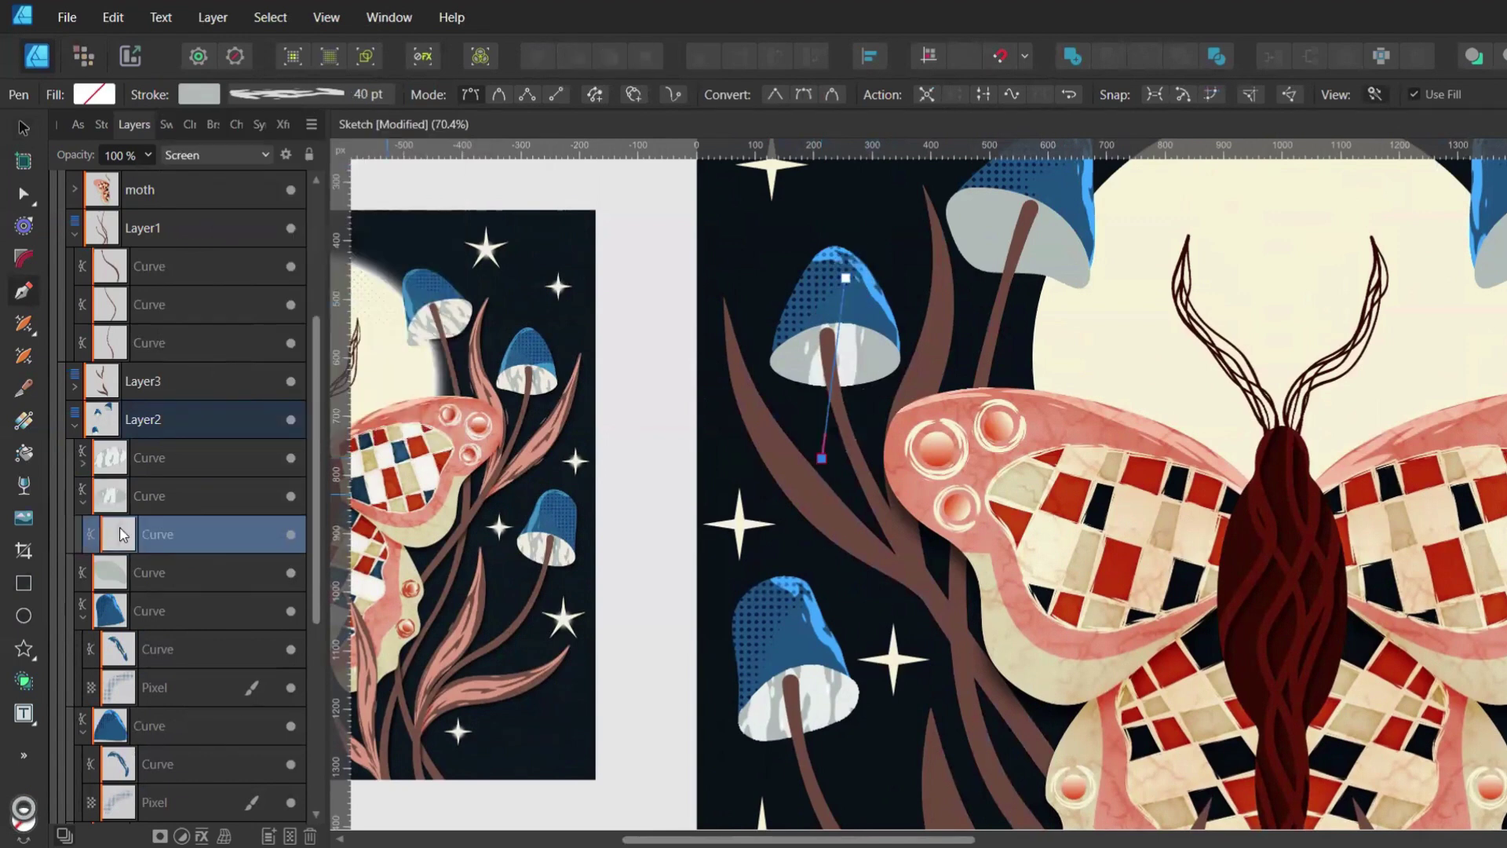
key("v")
mouse_move(811, 366)
left_mouse_down()
mouse_move(746, 366)
mouse_move(883, 364)
left_mouse_up()
Draw a diagonal pen line across the upper mushroom's grey underside and set it to Screen blend mode
key("p")
scroll(885, 369, "up", 3)
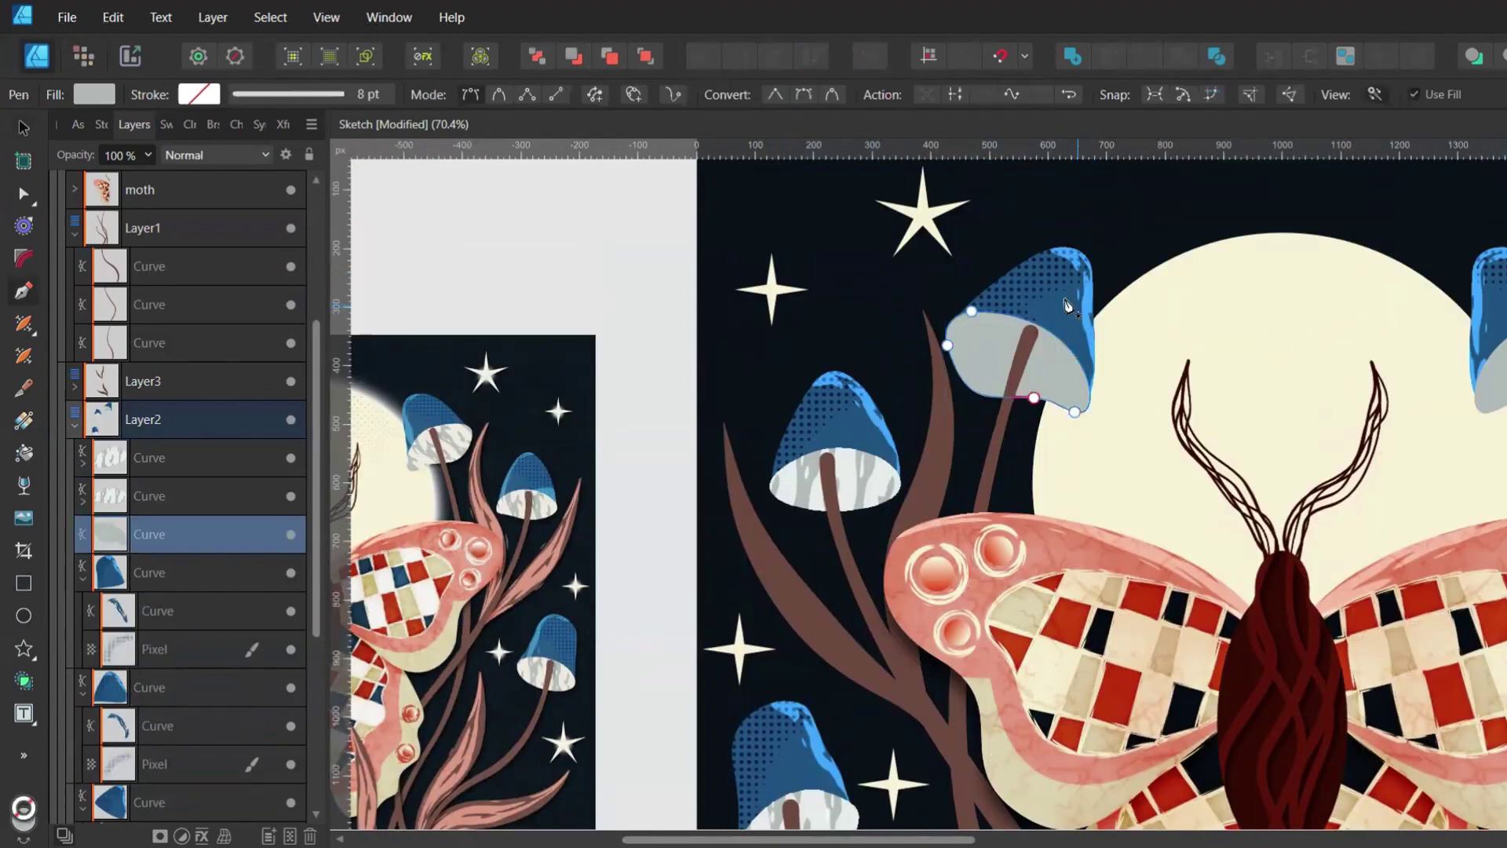
left_click(1050, 296)
left_click(951, 442)
left_click(228, 155)
left_click(189, 351)
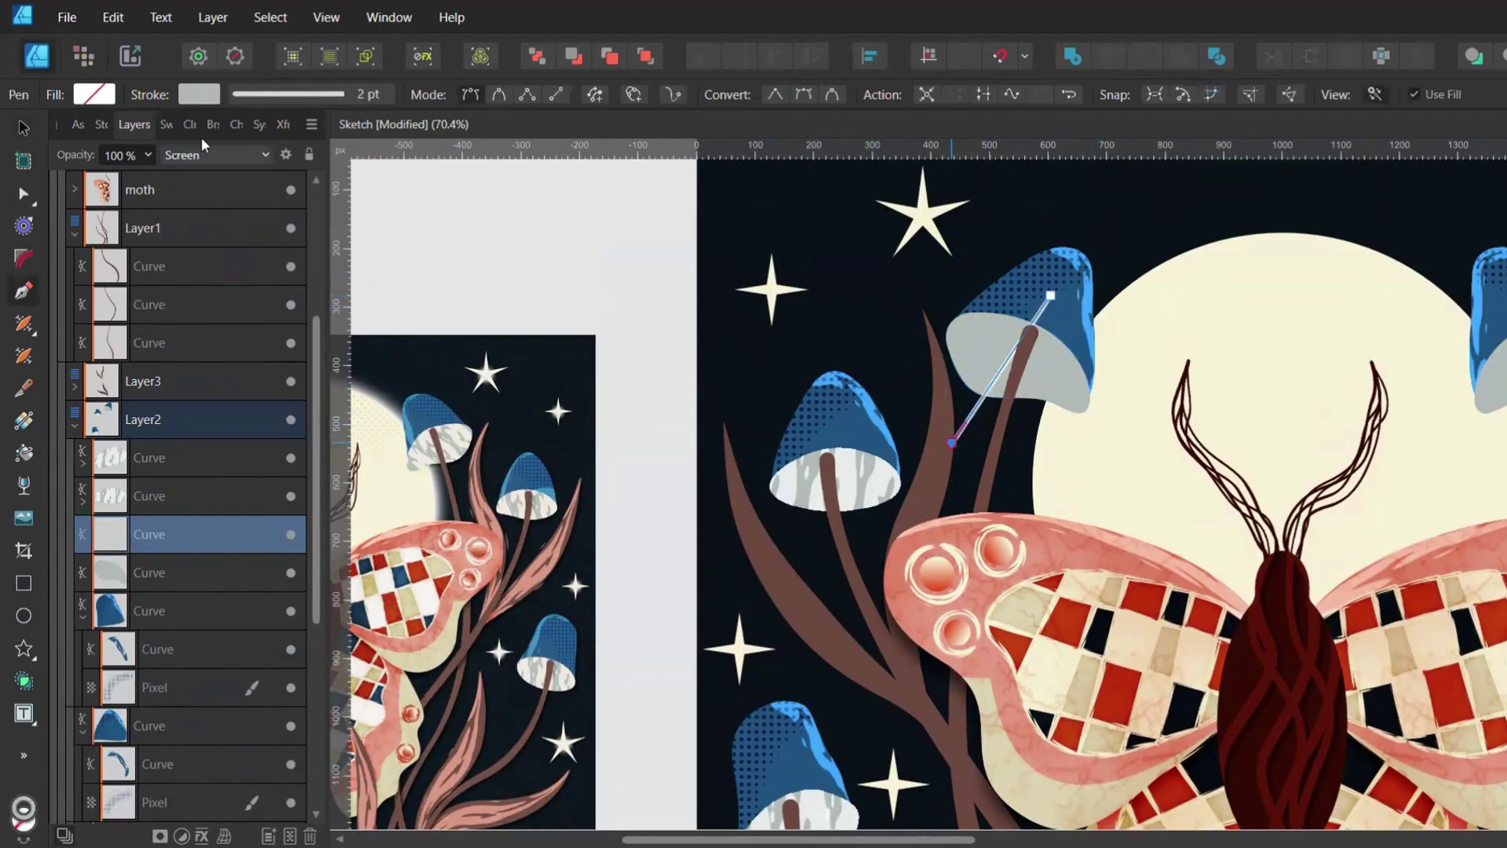
Apply the Creative Ink 02 brush at 43 pt to the upper mushroom's underside line and position its nested streak copy
left_click(212, 124)
left_click(134, 581)
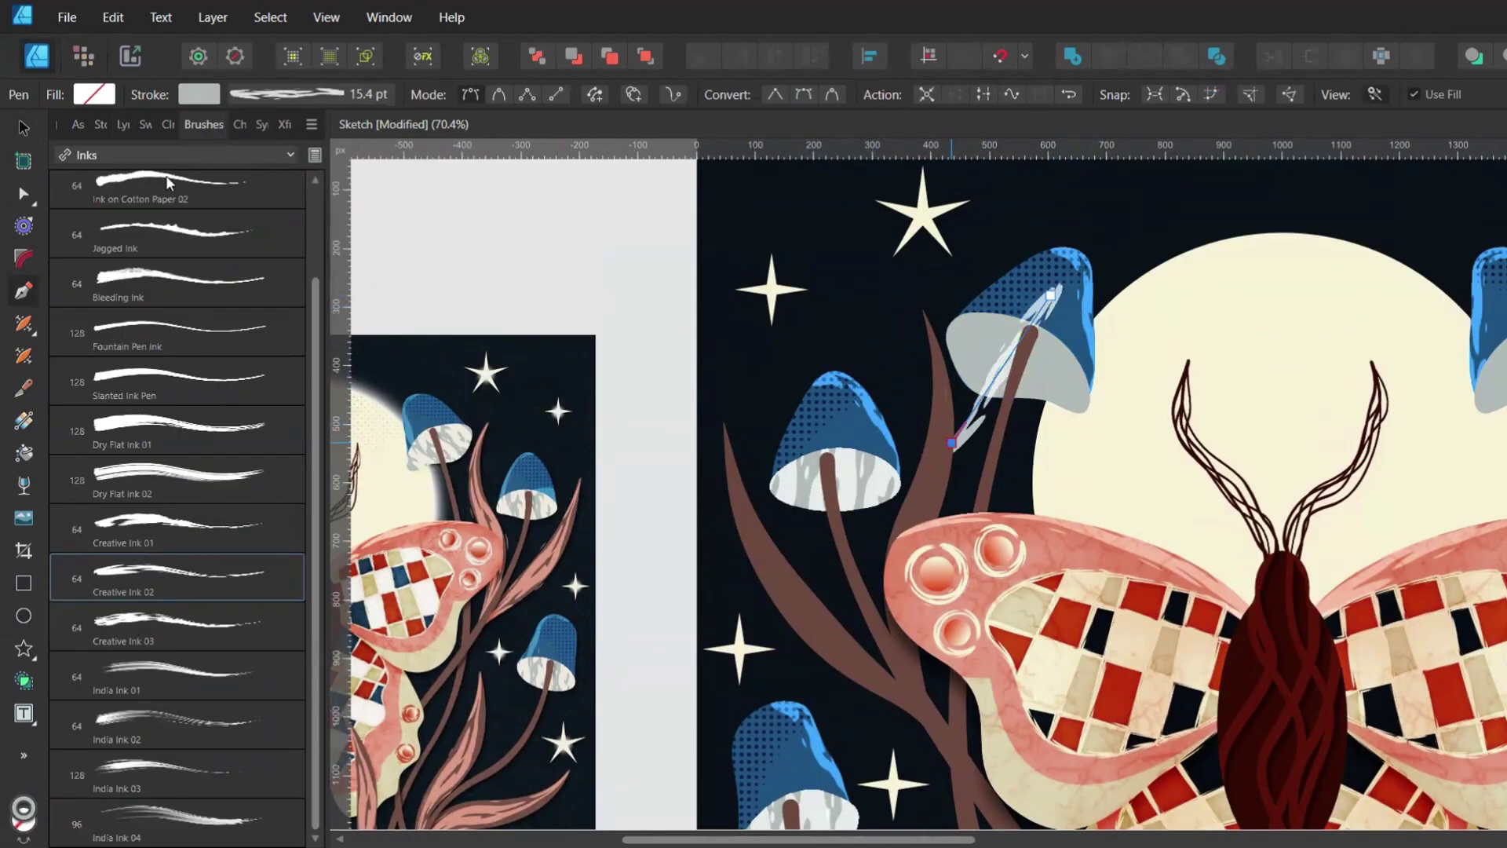
left_click(130, 123)
left_click(287, 94)
left_click(427, 166)
type("40")
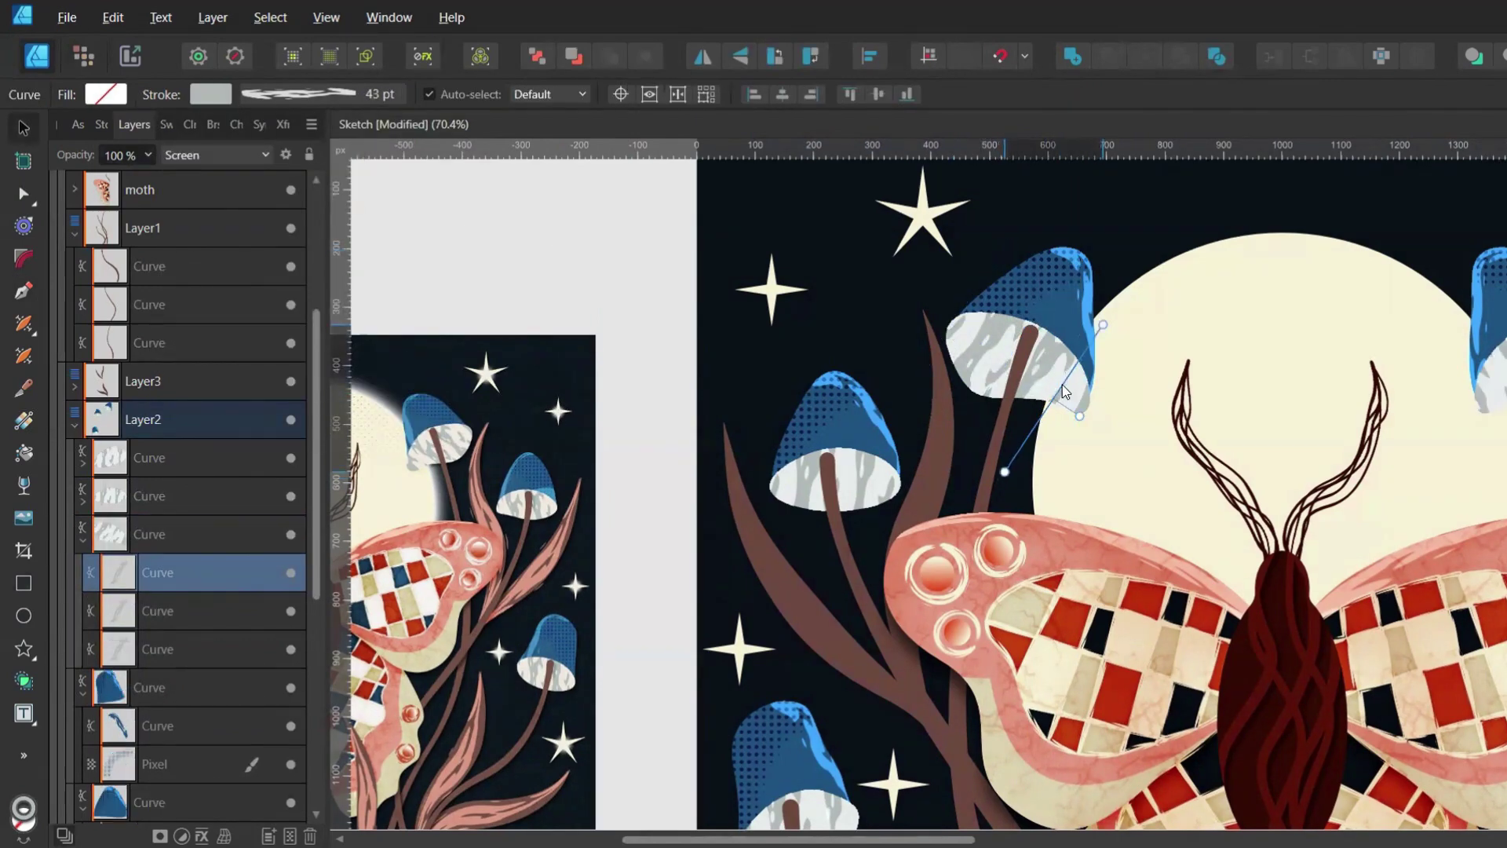
left_click_drag(1061, 387, 1061, 375)
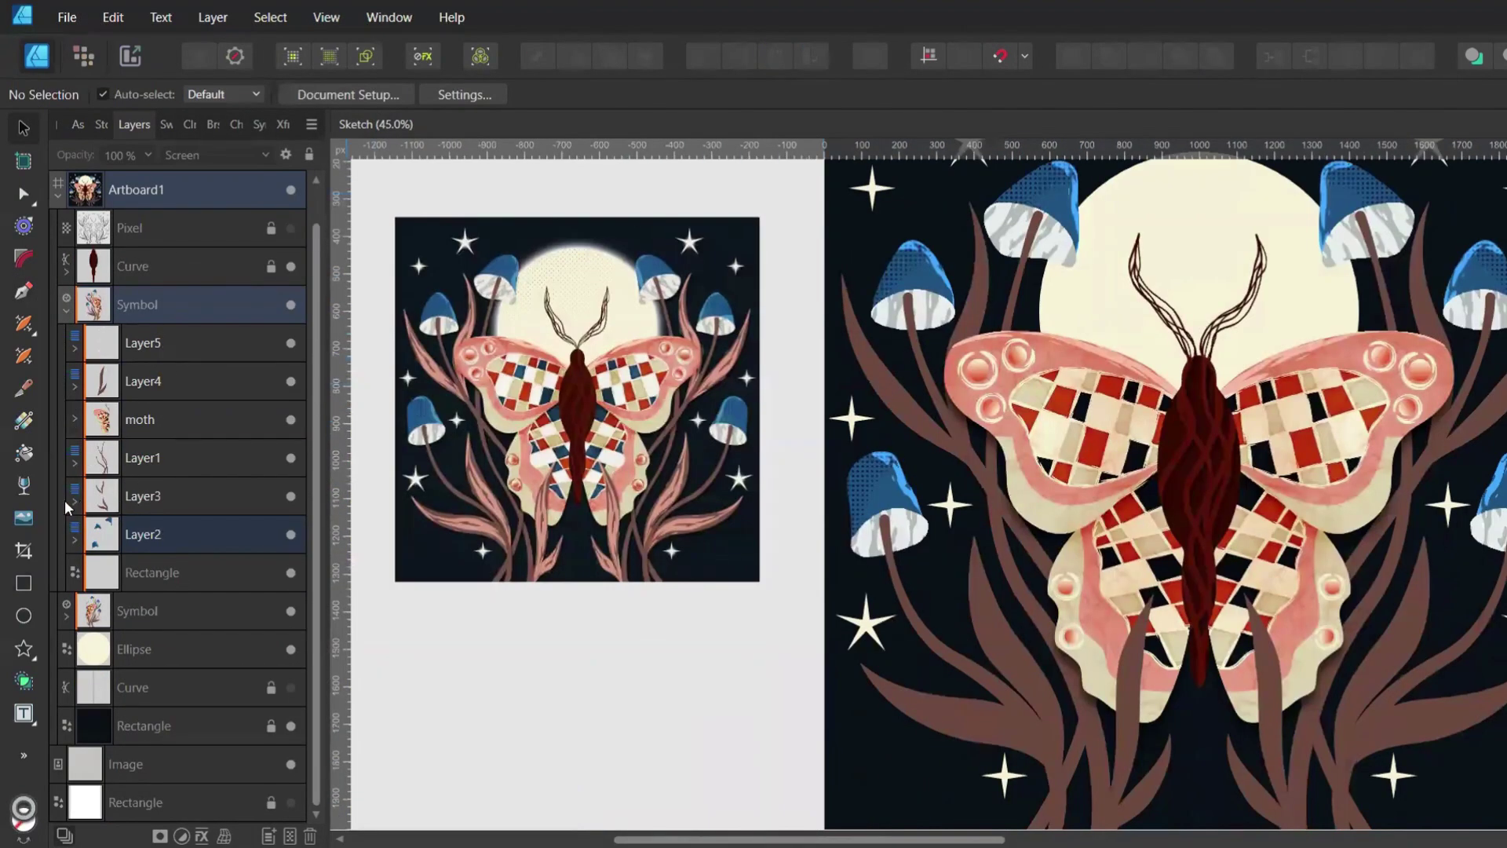
Group the four leaf curves in Layer3 and duplicate the group
left_click(75, 505)
left_click(106, 535)
left_click(98, 650, "shift")
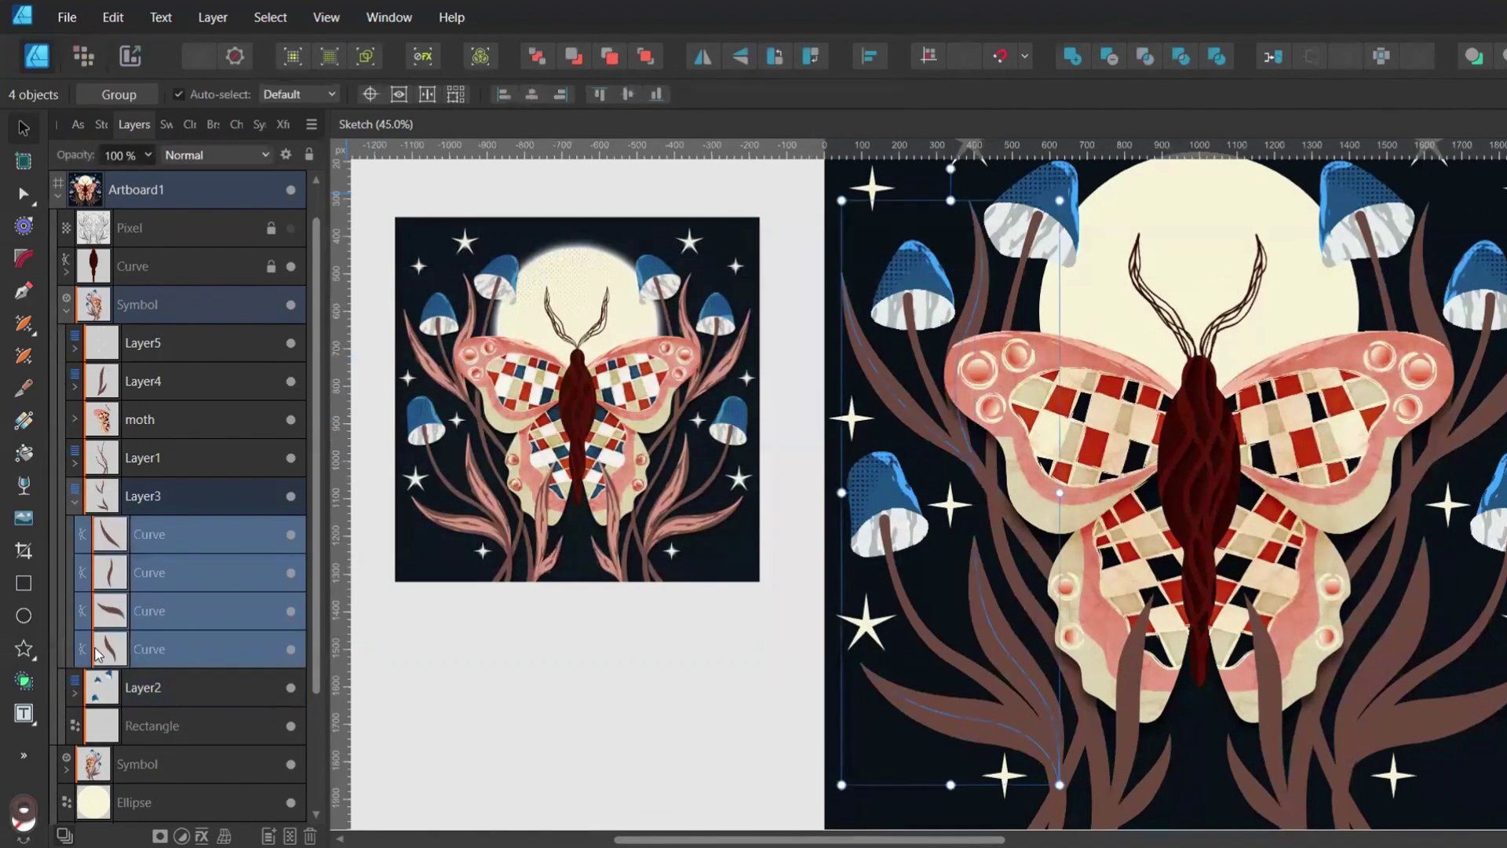
key("ctrl+g")
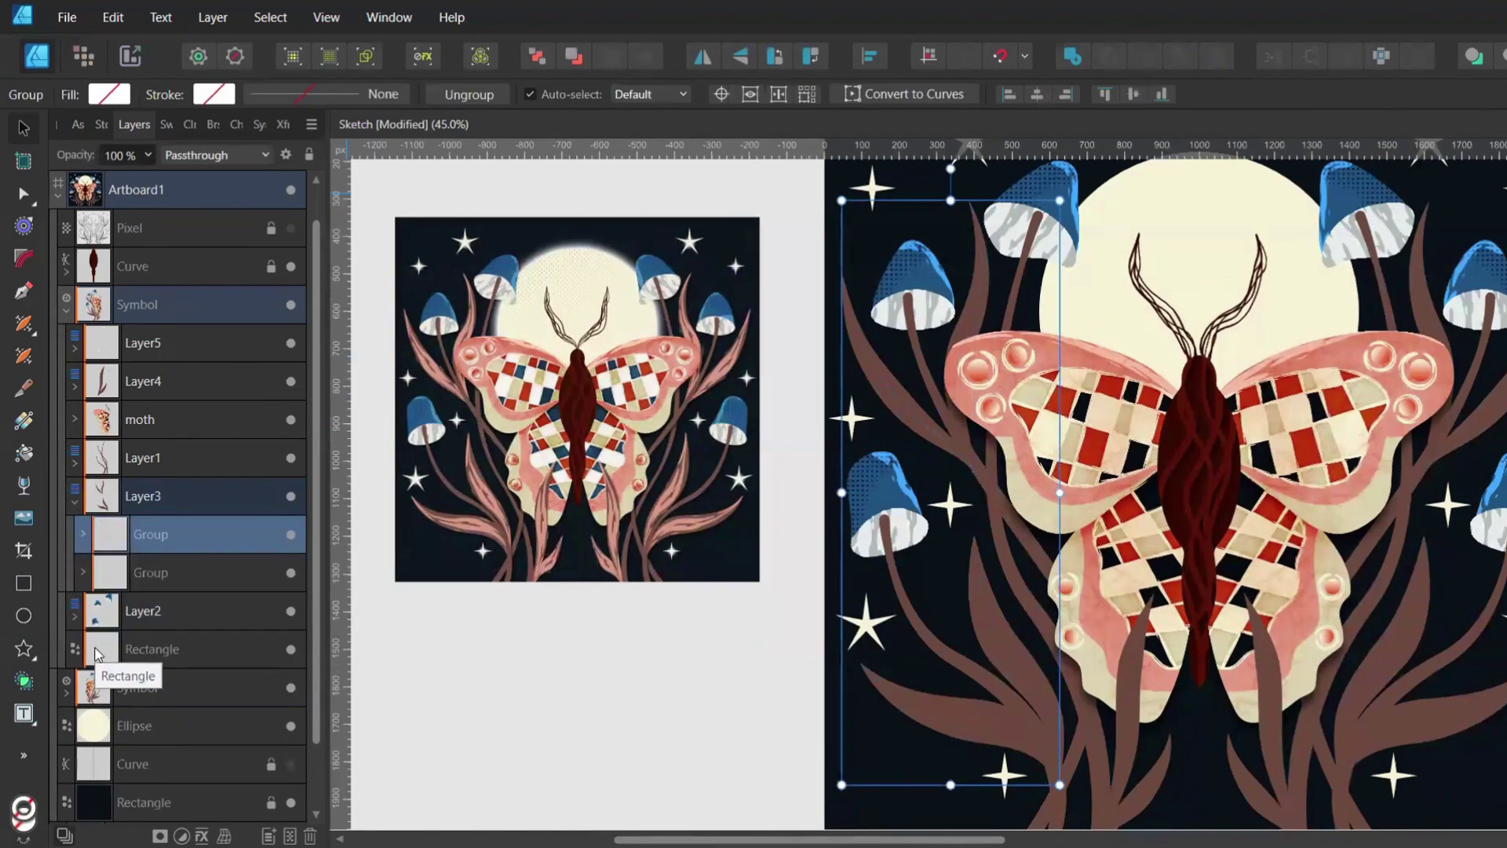
Set the duplicated leaf group's blend mode to Add and apply the Creative Ink 02 brush to its strokes
left_click(247, 154)
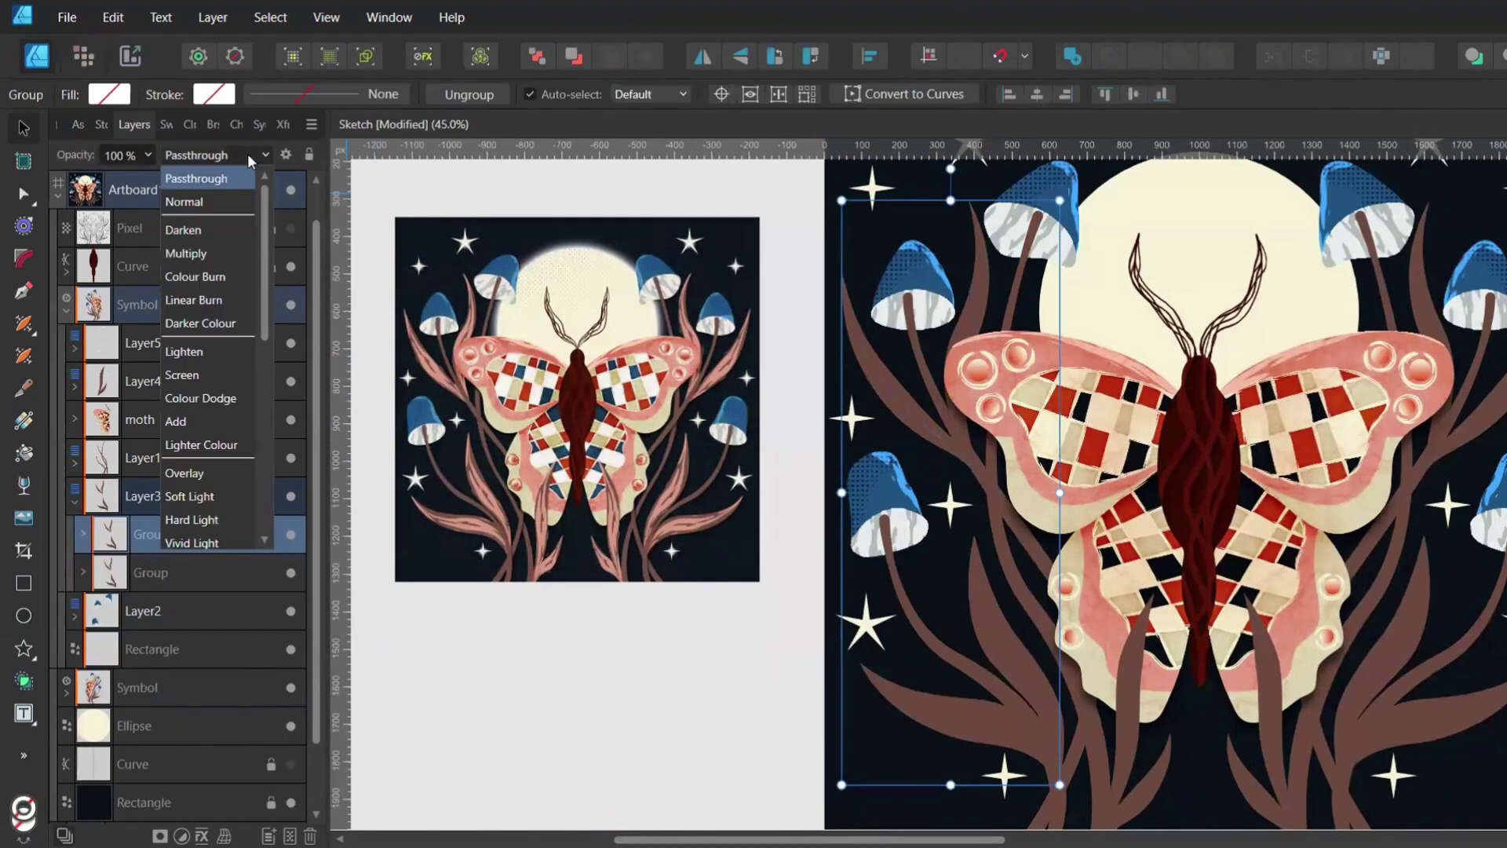
left_click(213, 422)
left_click(210, 125)
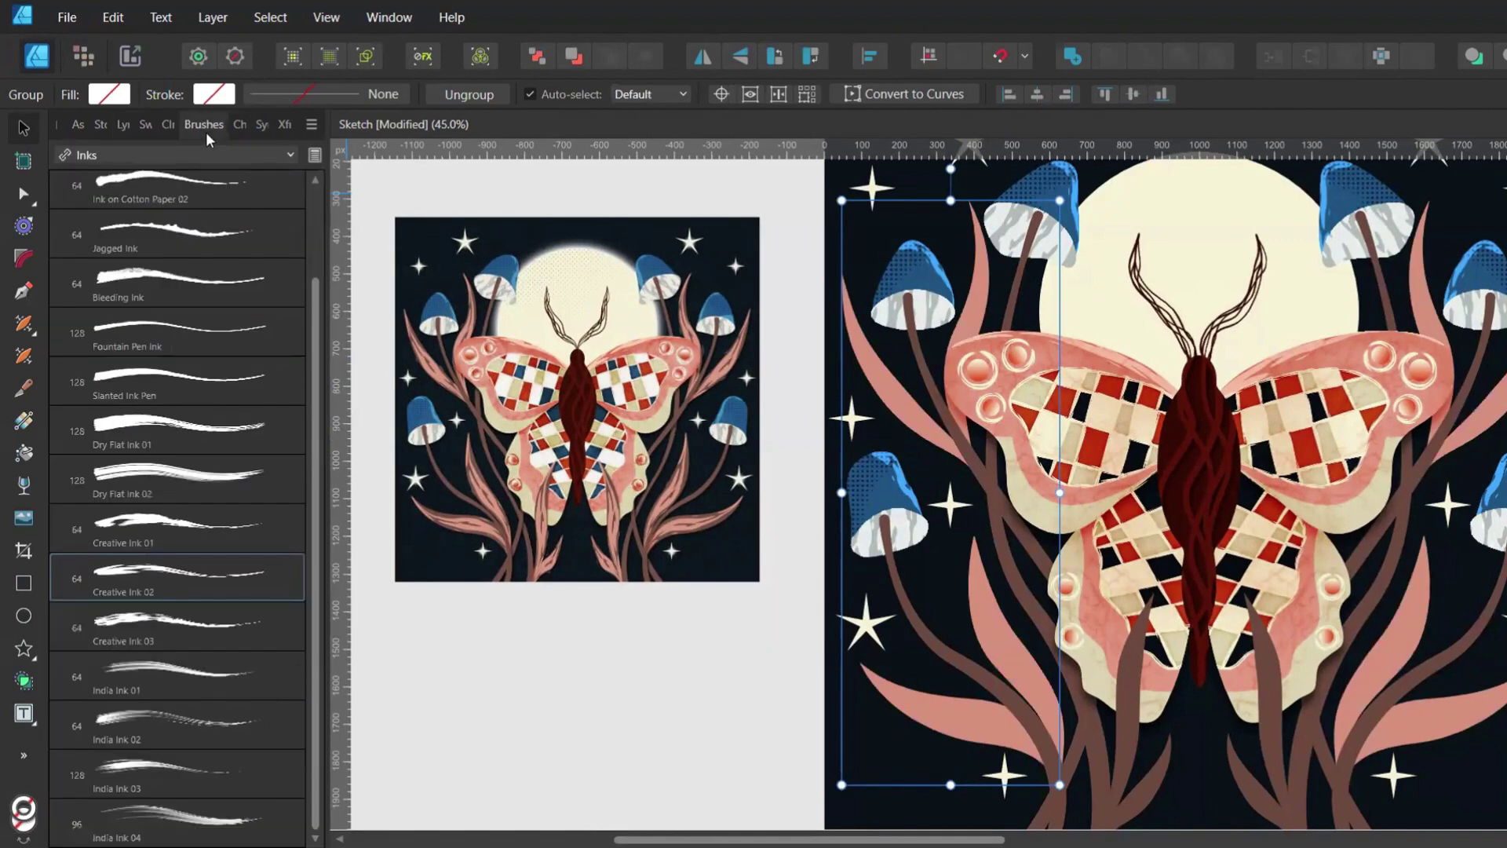
left_click(164, 580)
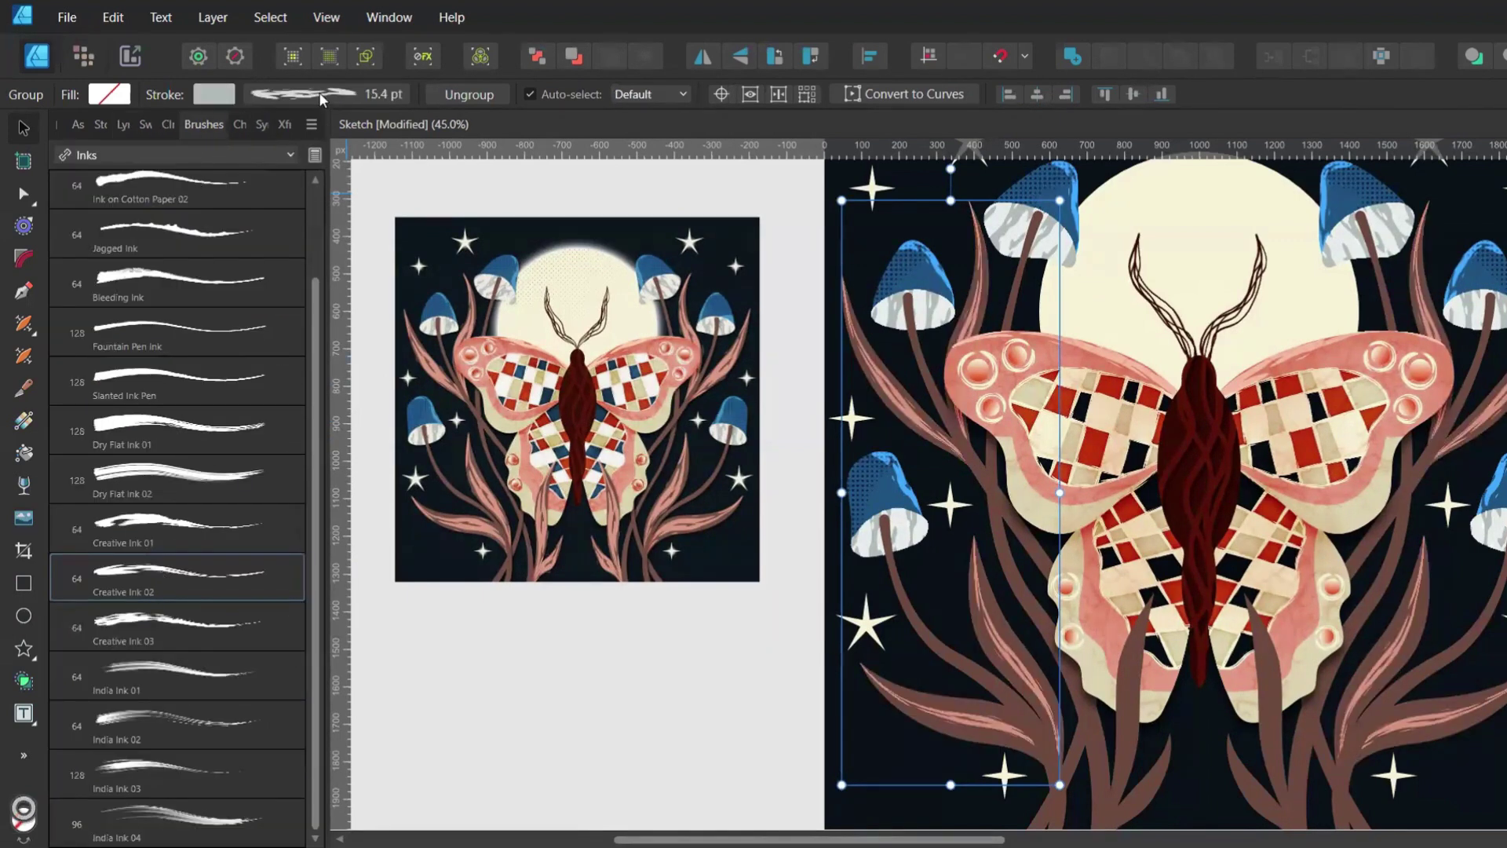
Set the brushed leaf group's stroke width to 34 pt and deselect it
left_click(319, 92)
scroll(430, 169, "up", 15)
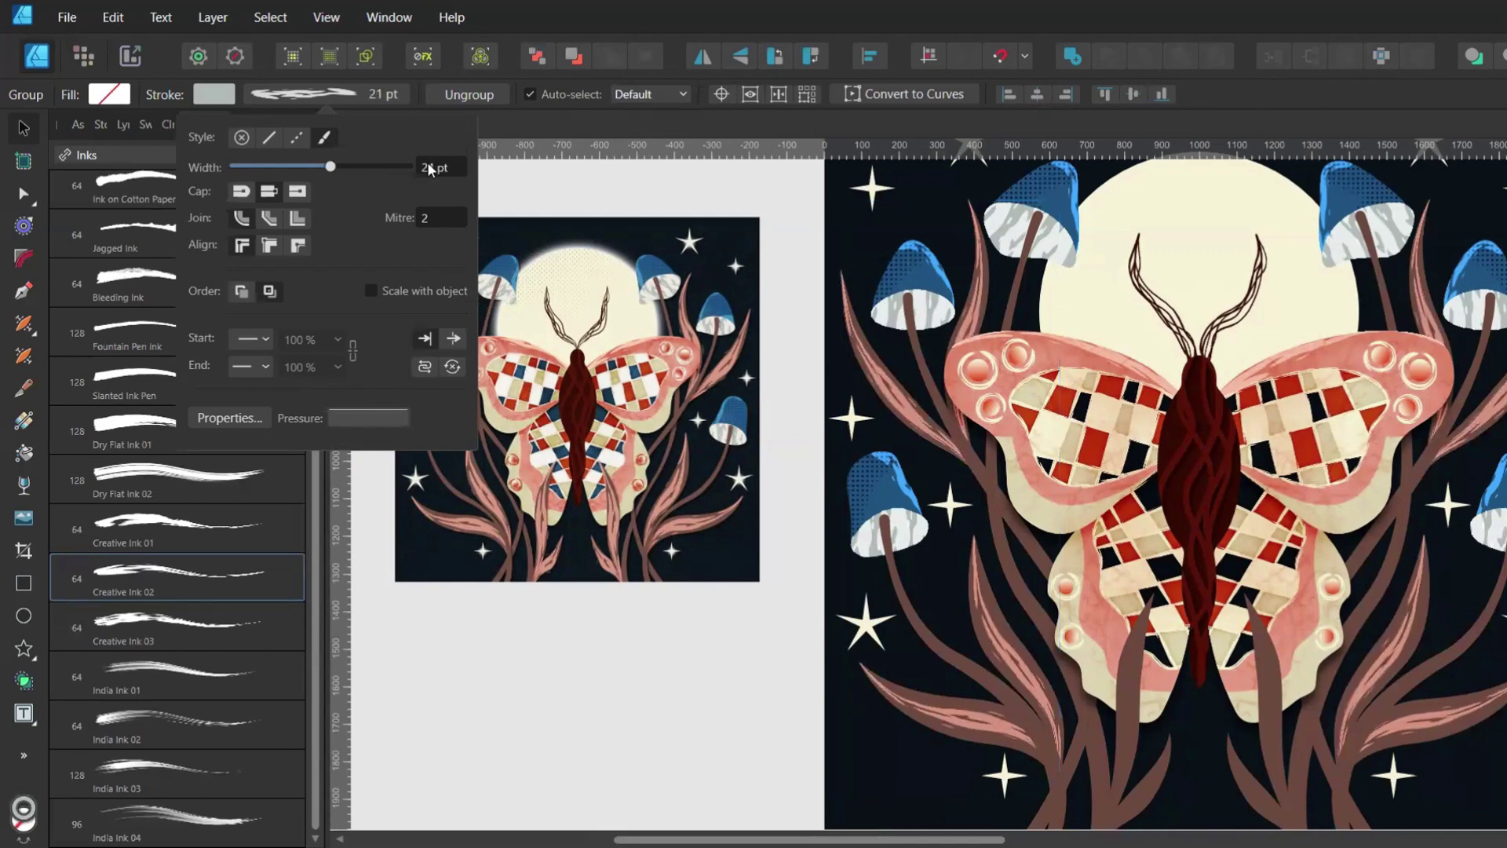
scroll(431, 169, "up", 4)
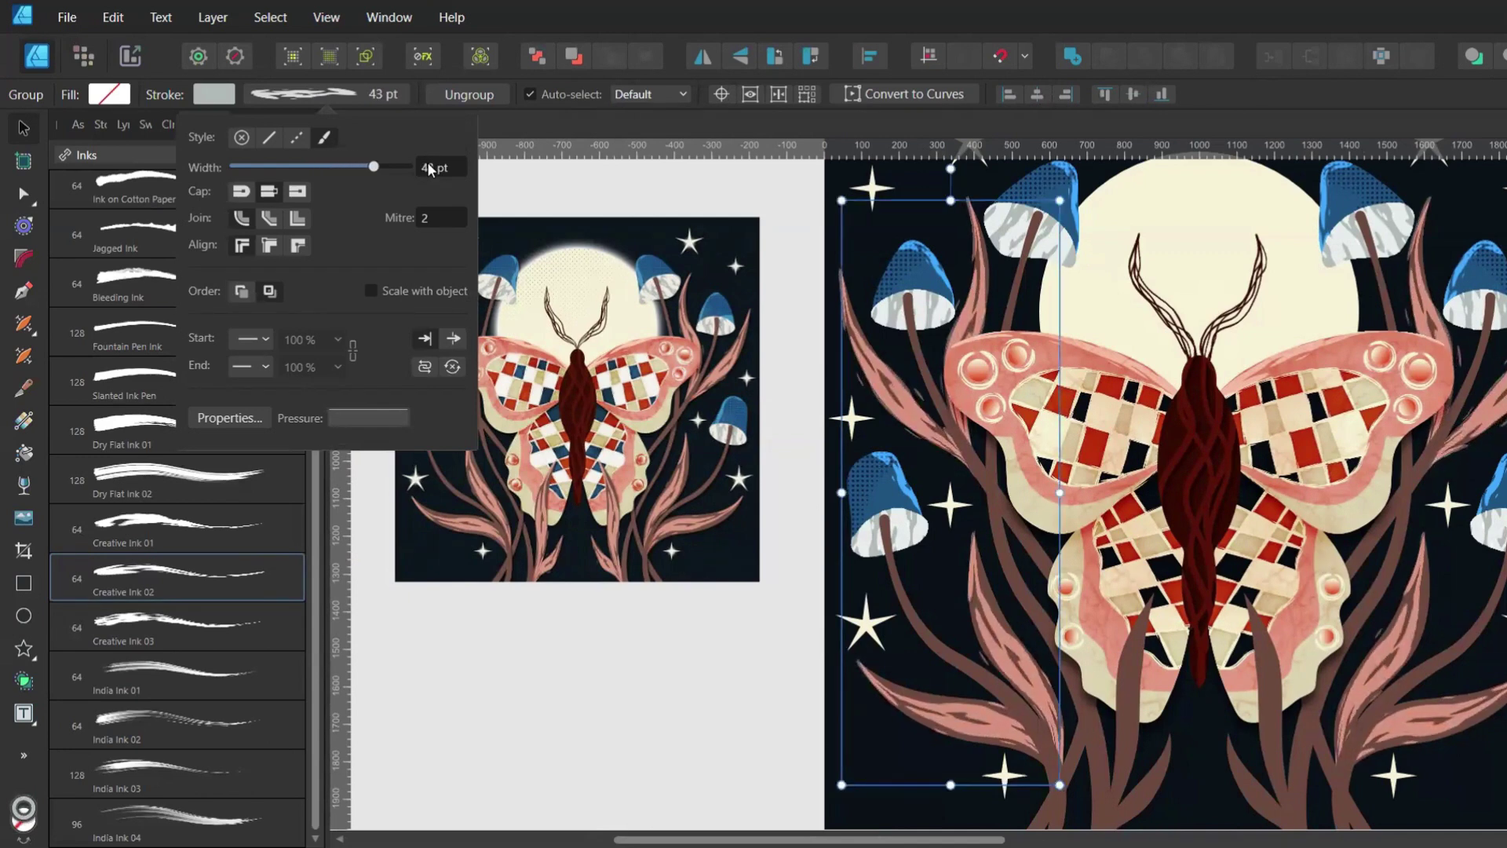
scroll(431, 169, "down", 8)
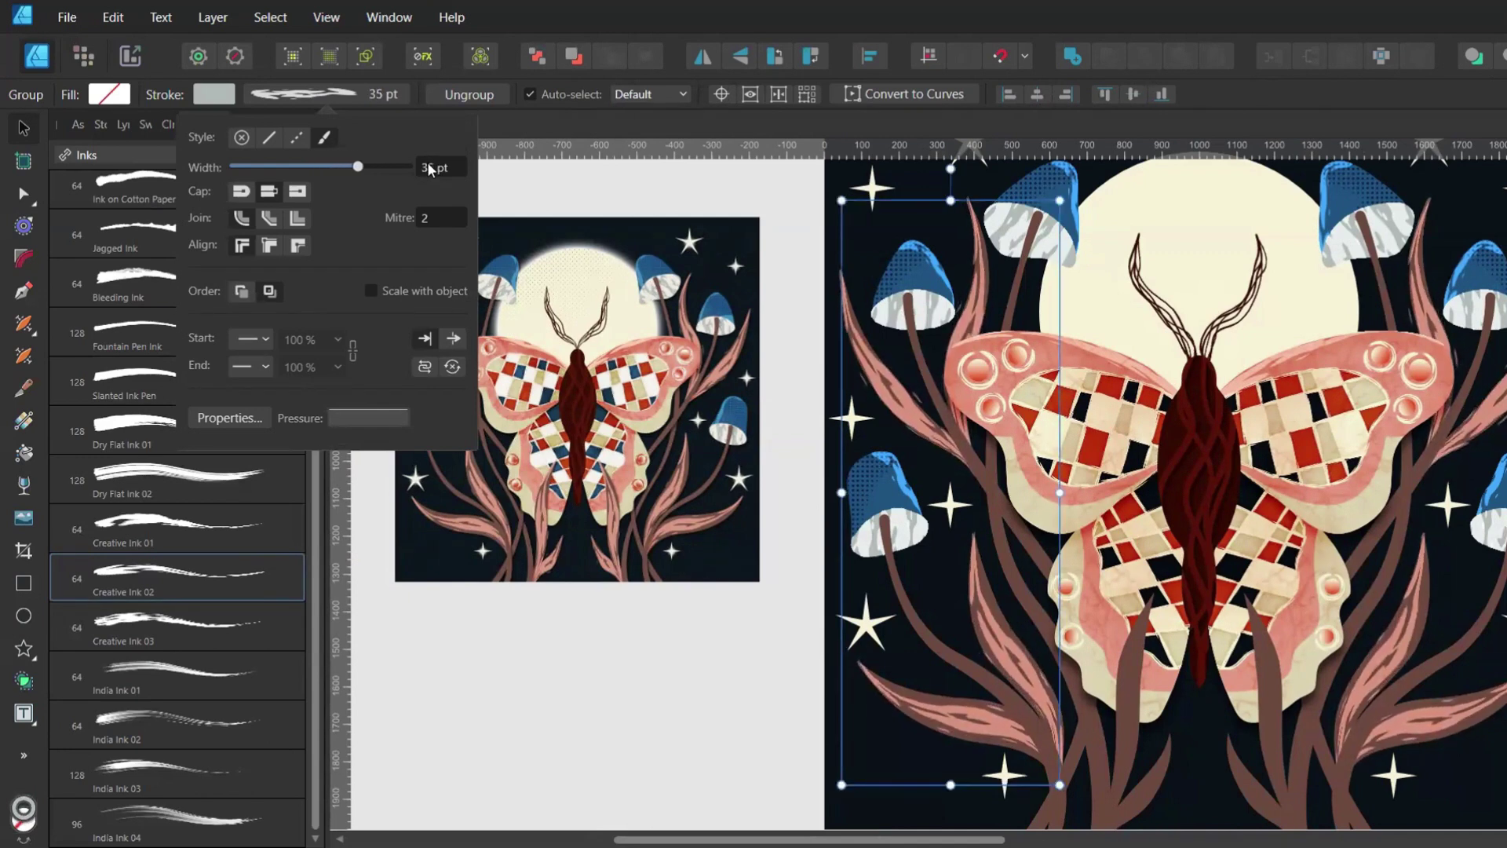
scroll(430, 169, "down", 1)
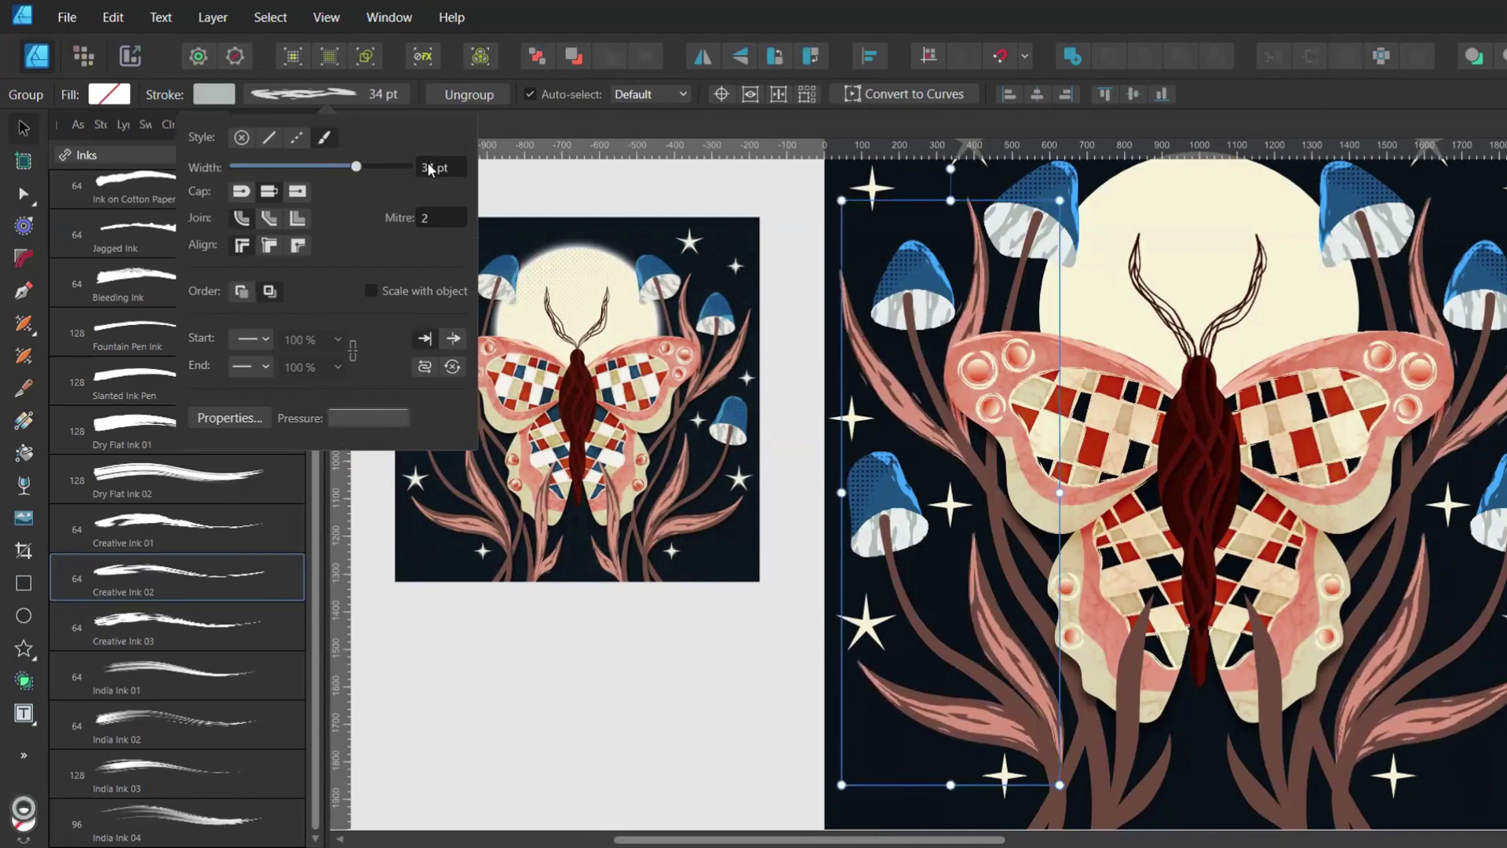
left_click(563, 738)
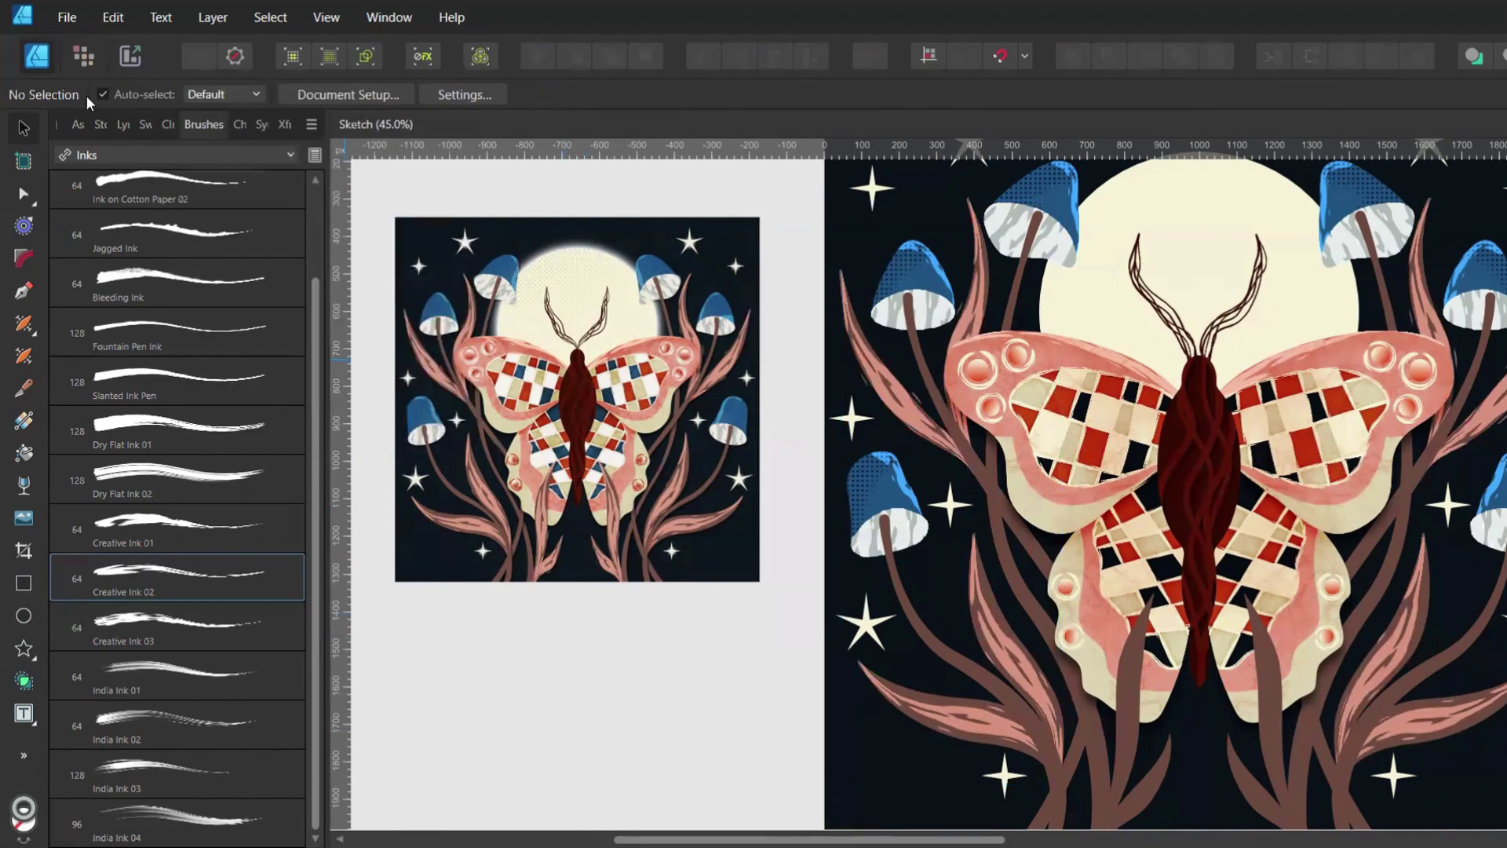
Switch to the Pixel persona and add a new pixel layer nested inside the moon ellipse
left_click(83, 56)
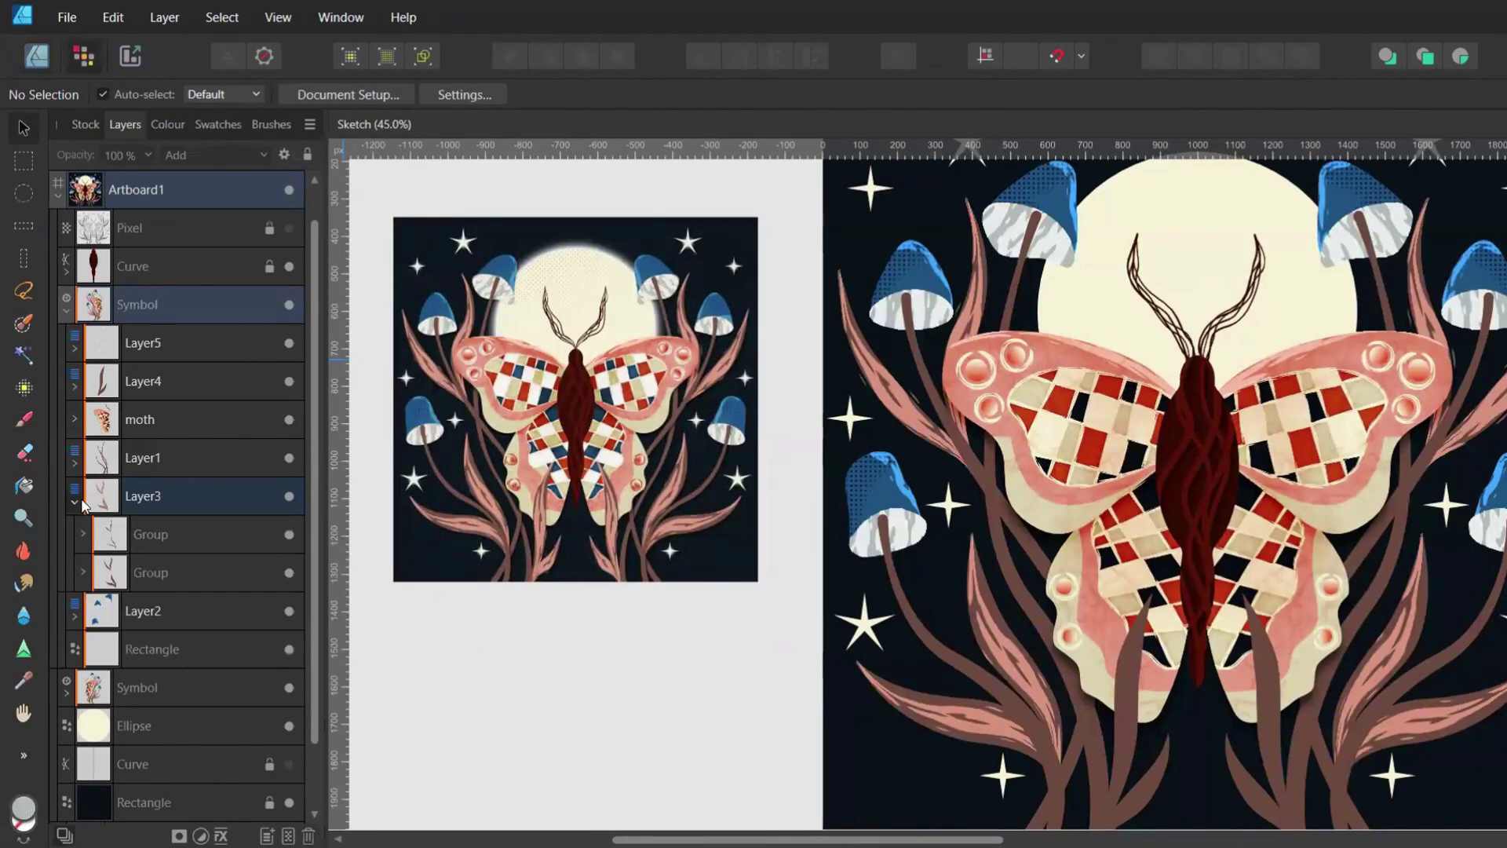
left_click(77, 503)
left_click(197, 650)
scroll(638, 480, "up", 2)
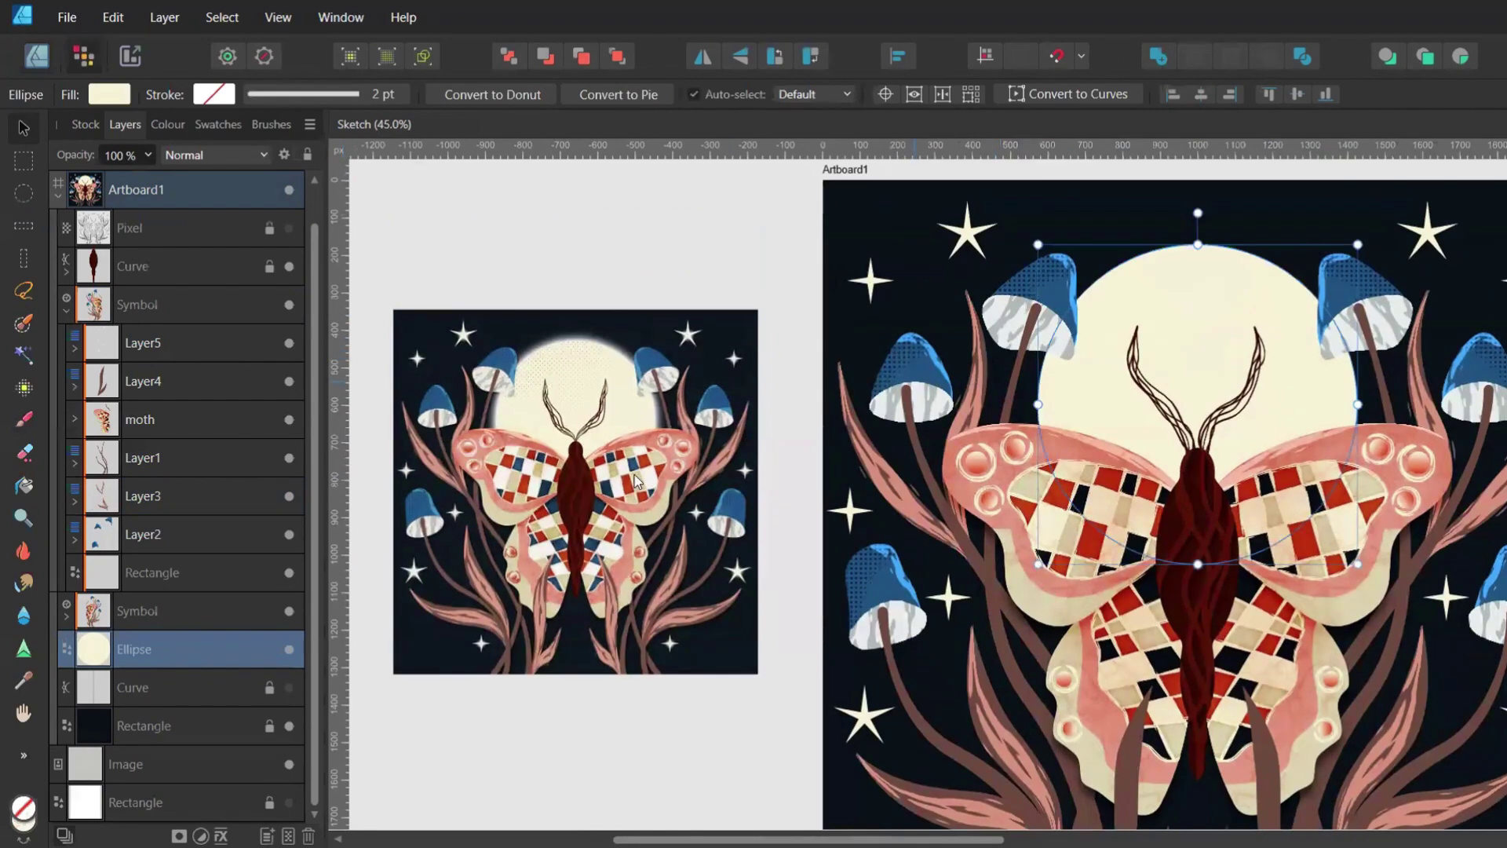
left_click(289, 836)
left_click_drag(164, 649, 174, 684)
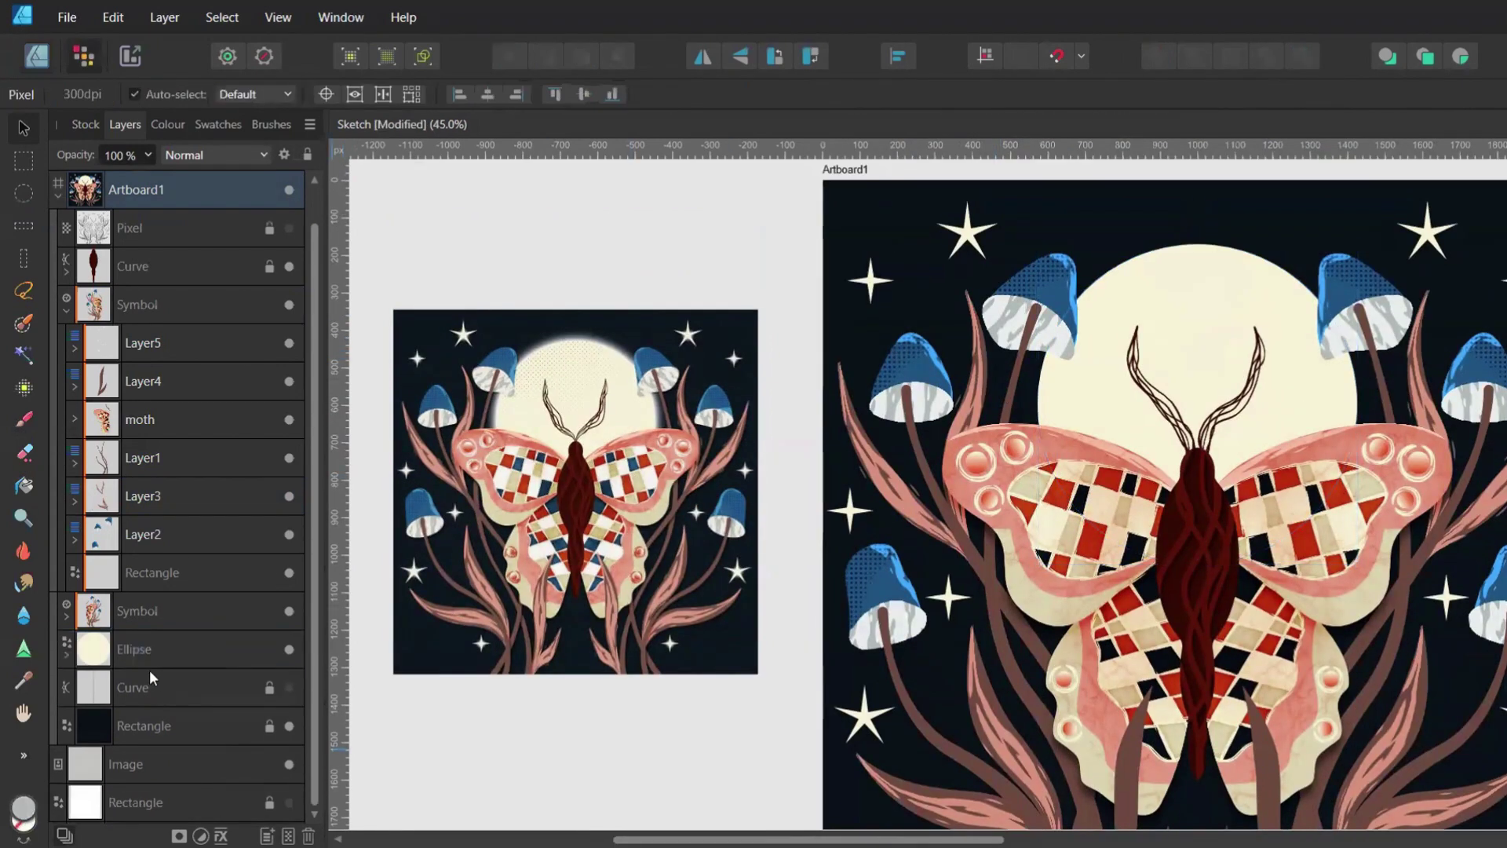
Paint halftone shading across the moon's upper-left area with Halftone Brush 03 at a width of 600 px
left_click(68, 655)
key("b")
left_click(217, 124)
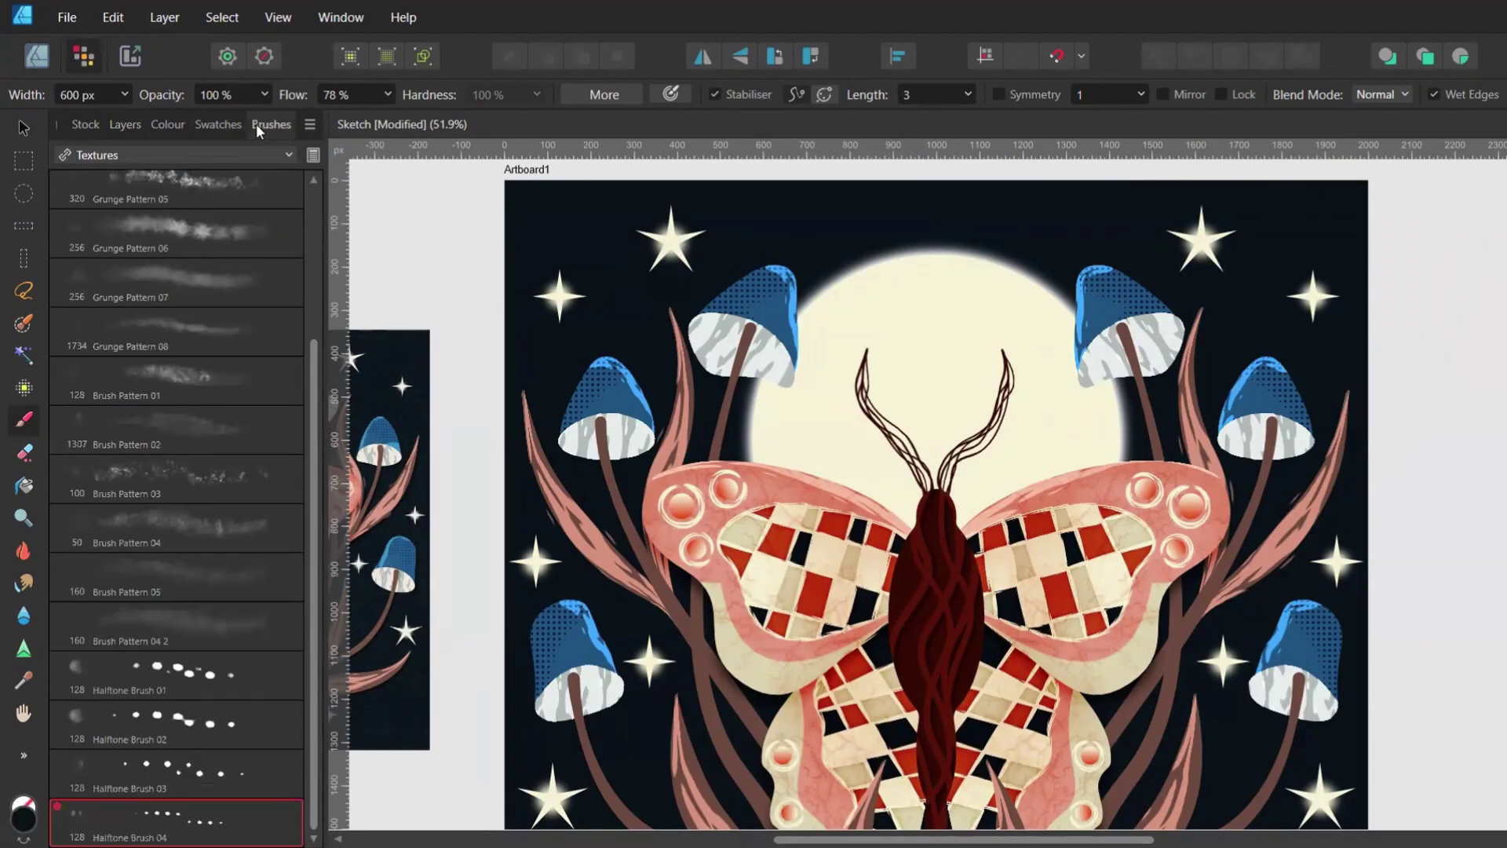
left_click(141, 774)
left_click(85, 94)
type("600")
key("Return")
left_click_drag(683, 437, 1021, 235)
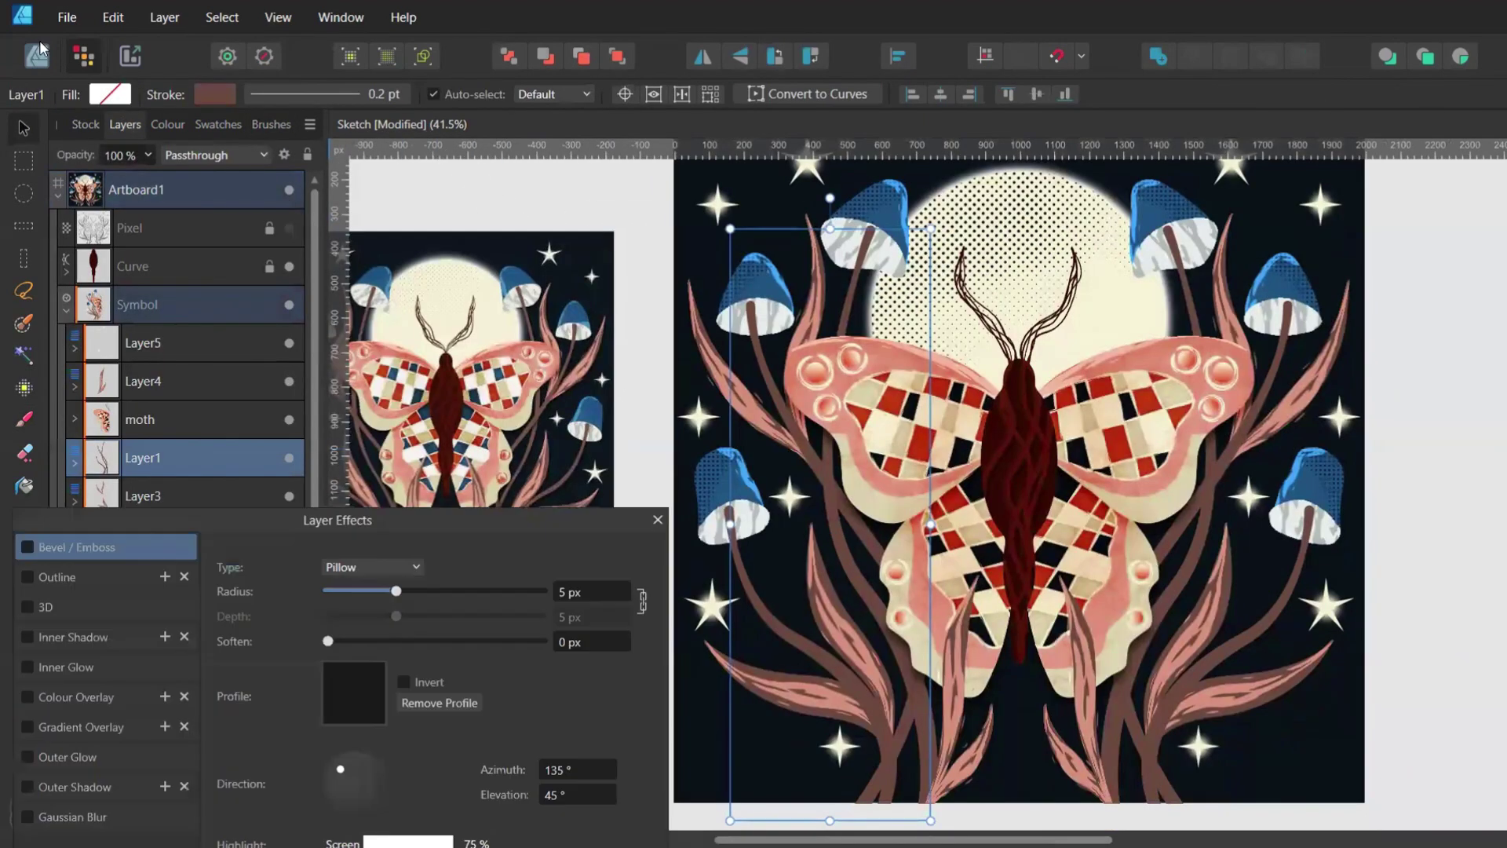
Enable an outer shadow on the Layer1 stems and set its colour to H 208, S 7, L 53
left_click(95, 785)
left_click(352, 691)
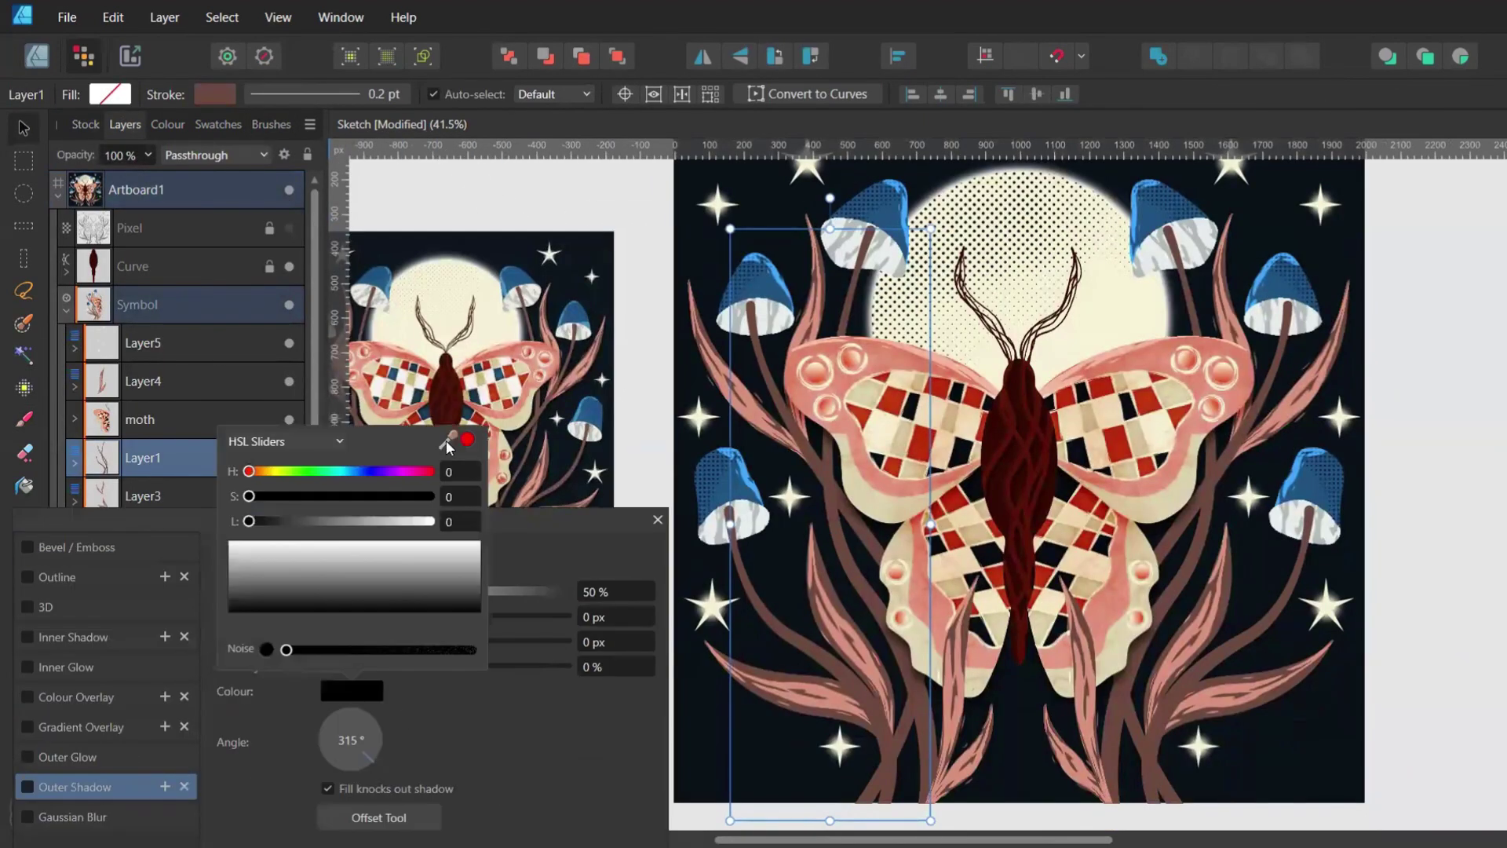
left_click(467, 439)
left_click(469, 496)
type("7")
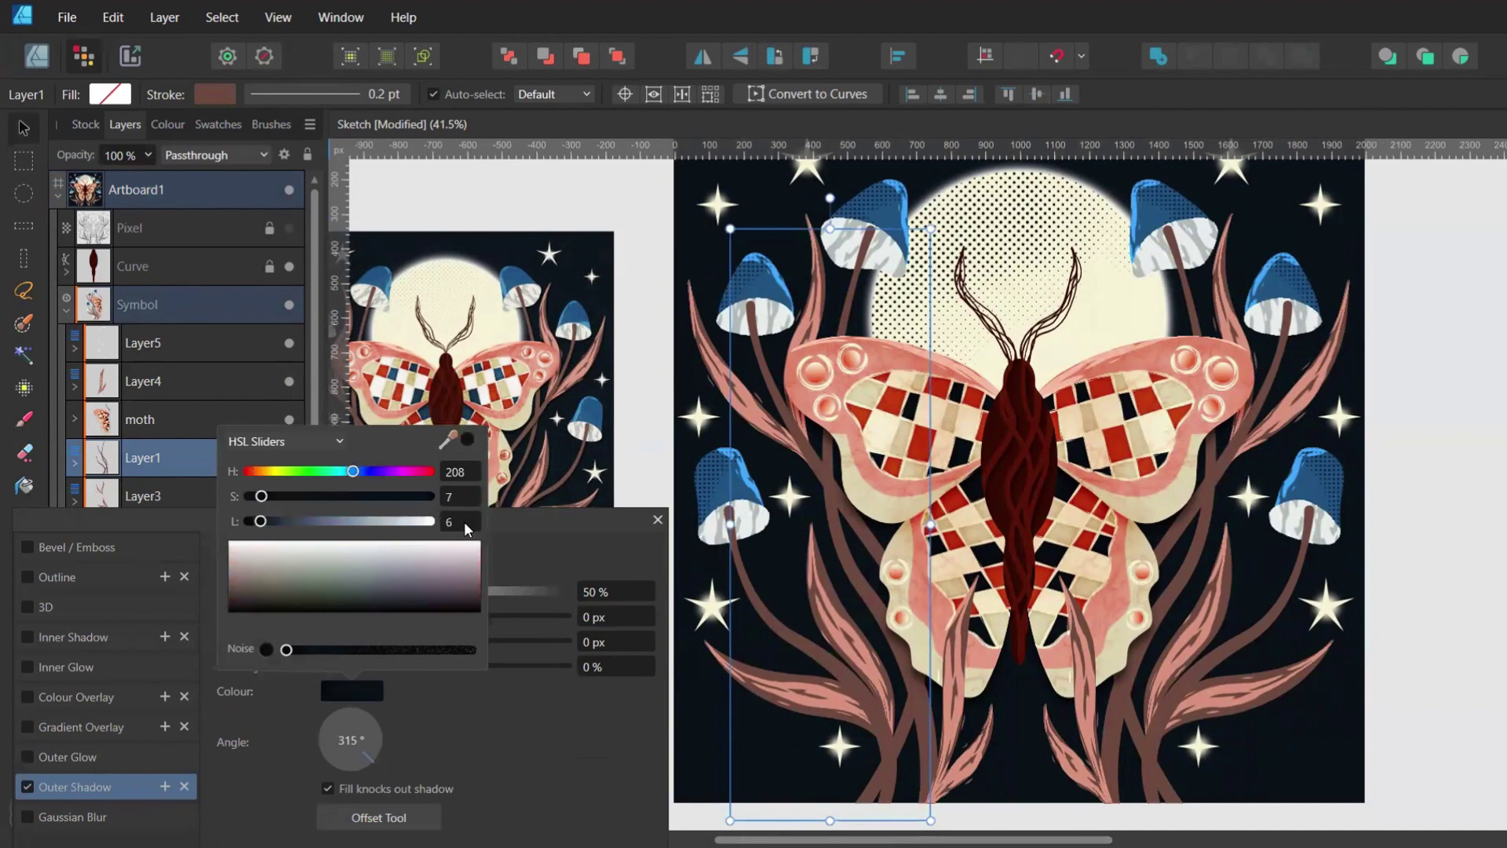
type("53")
left_click(508, 530)
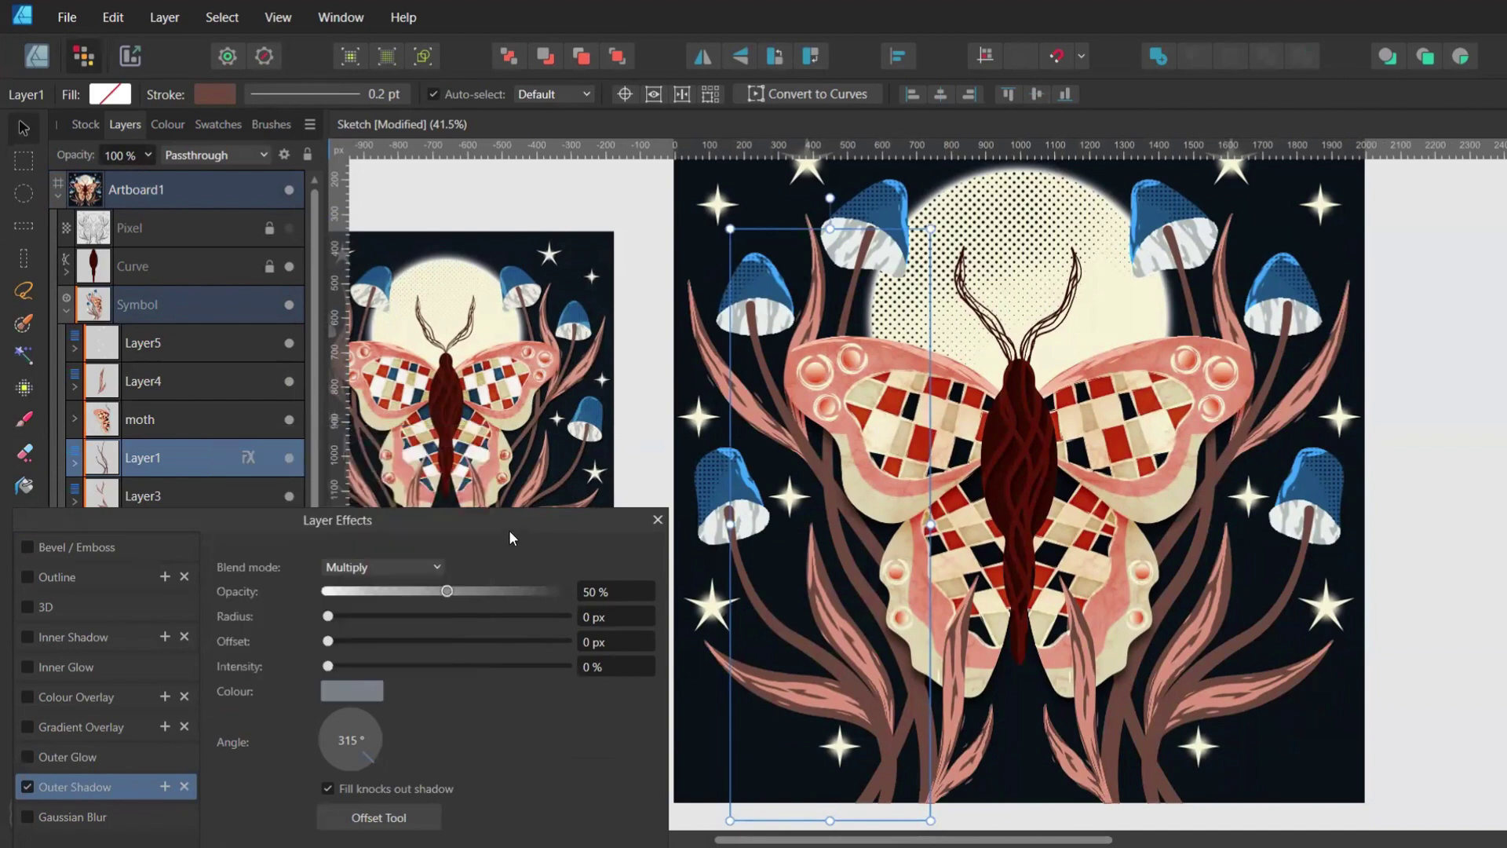
Set the stems' outer shadow to Colour Burn with an 18.6 px offset and 2.8 px radius, and switch the shadow off
left_click(369, 565)
left_click(355, 261)
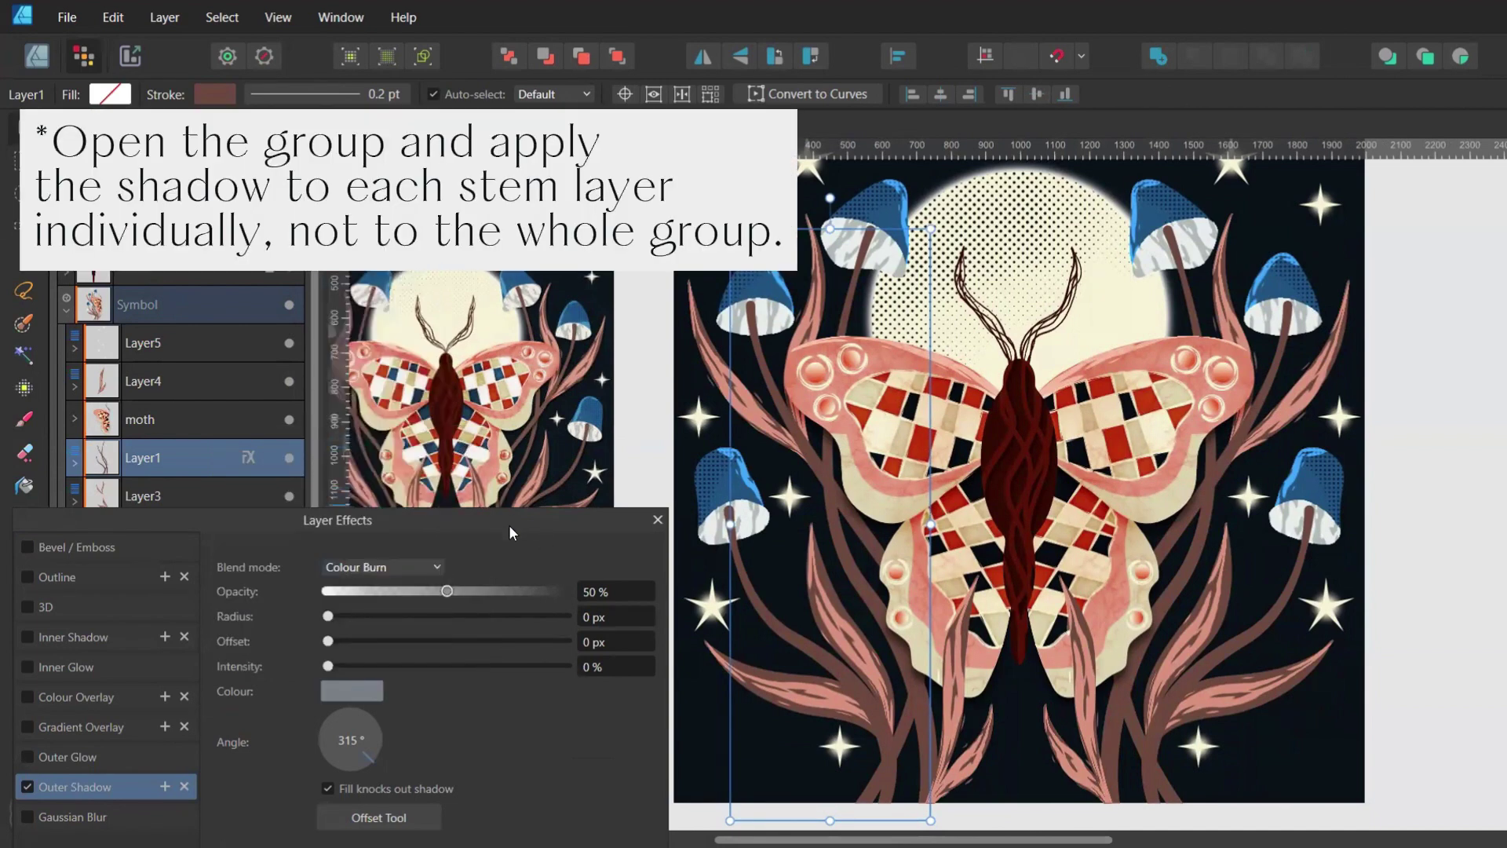
left_click_drag(394, 643, 453, 642)
left_click_drag(329, 616, 393, 620)
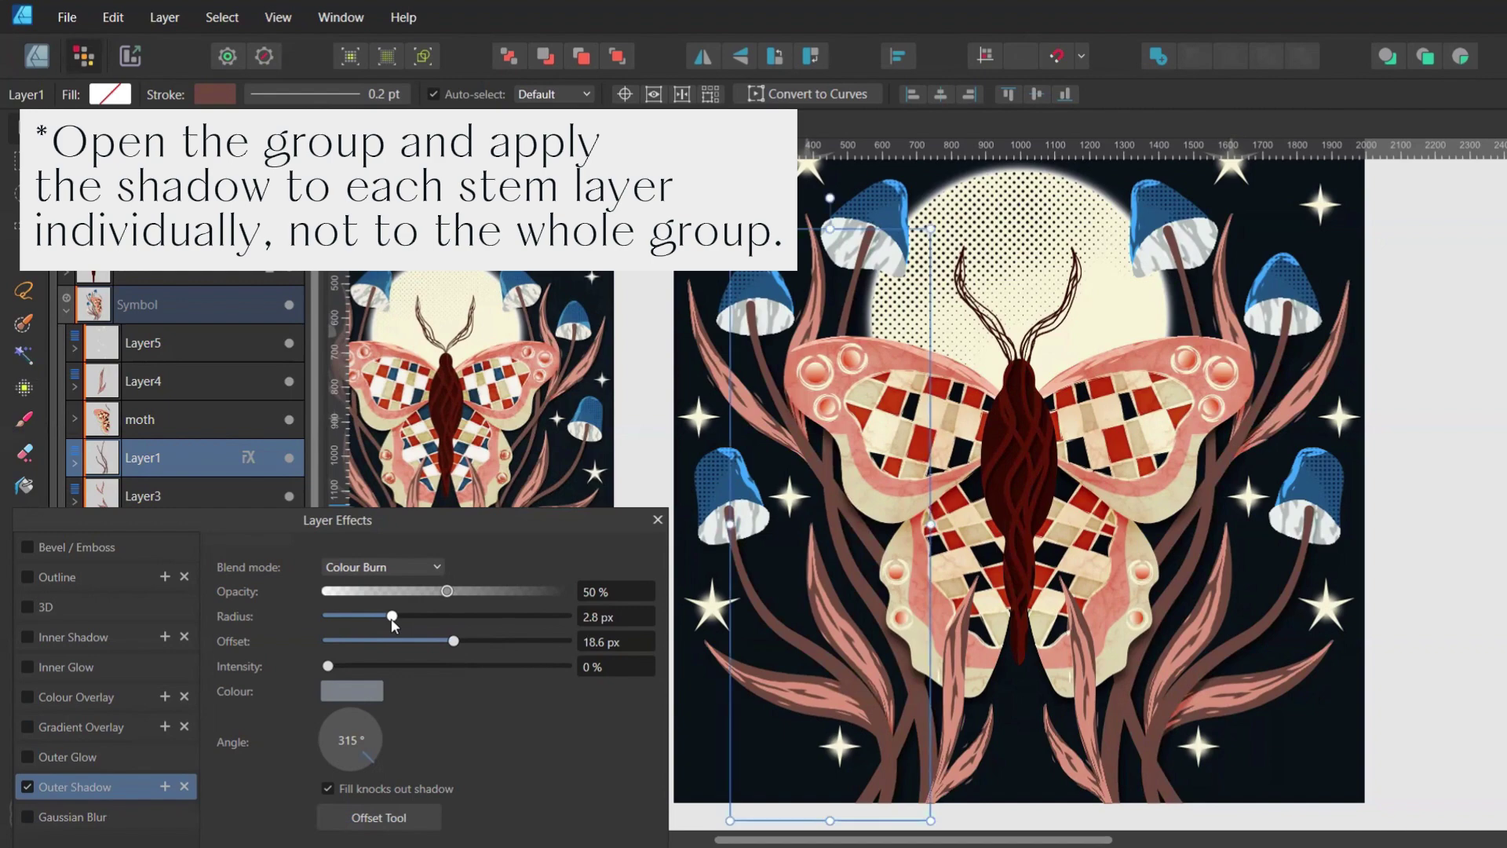
left_click(27, 786)
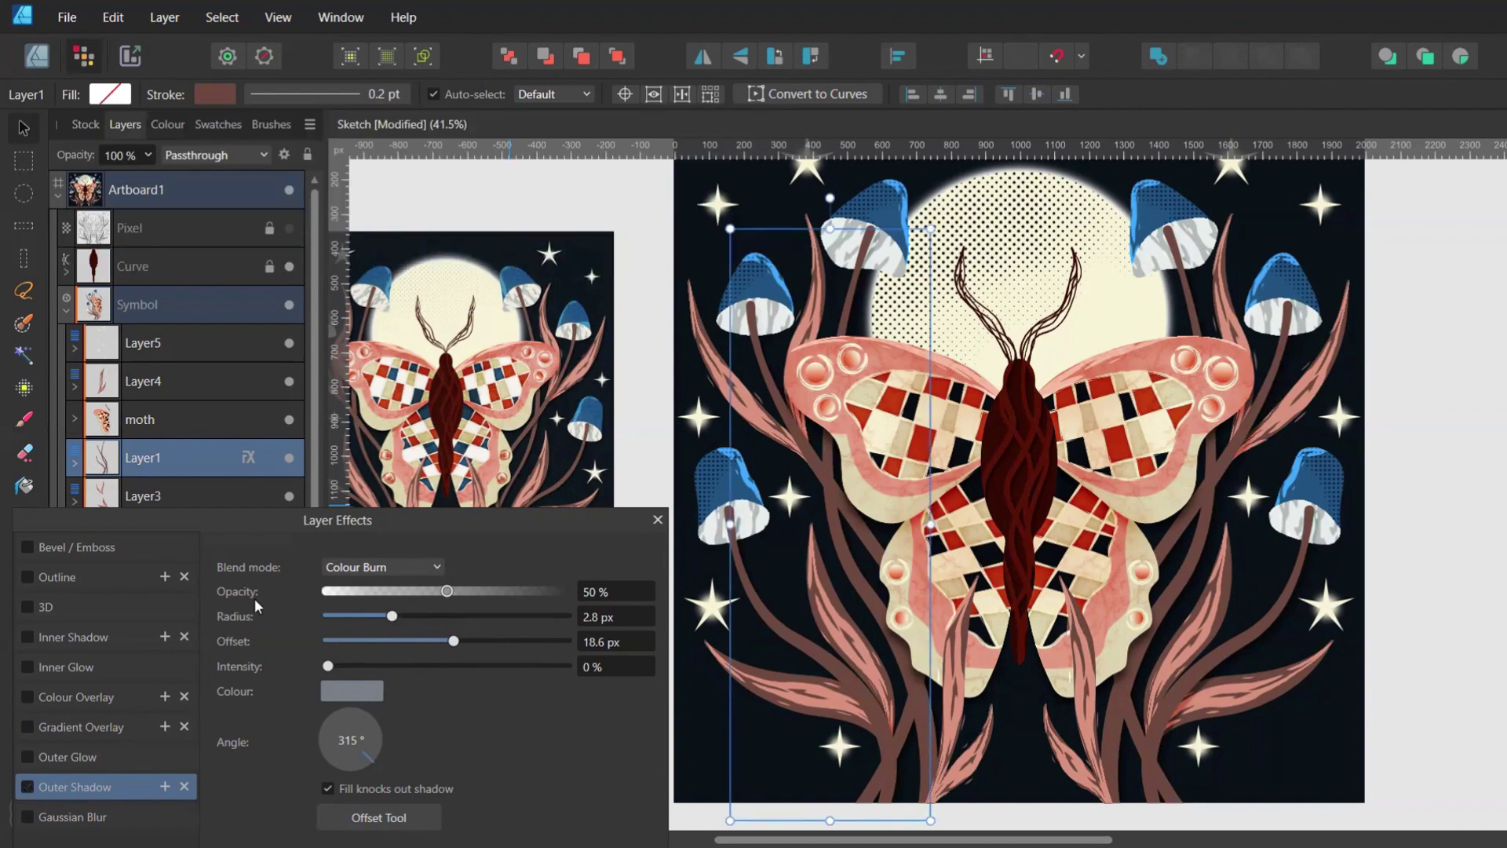
left_click(658, 519)
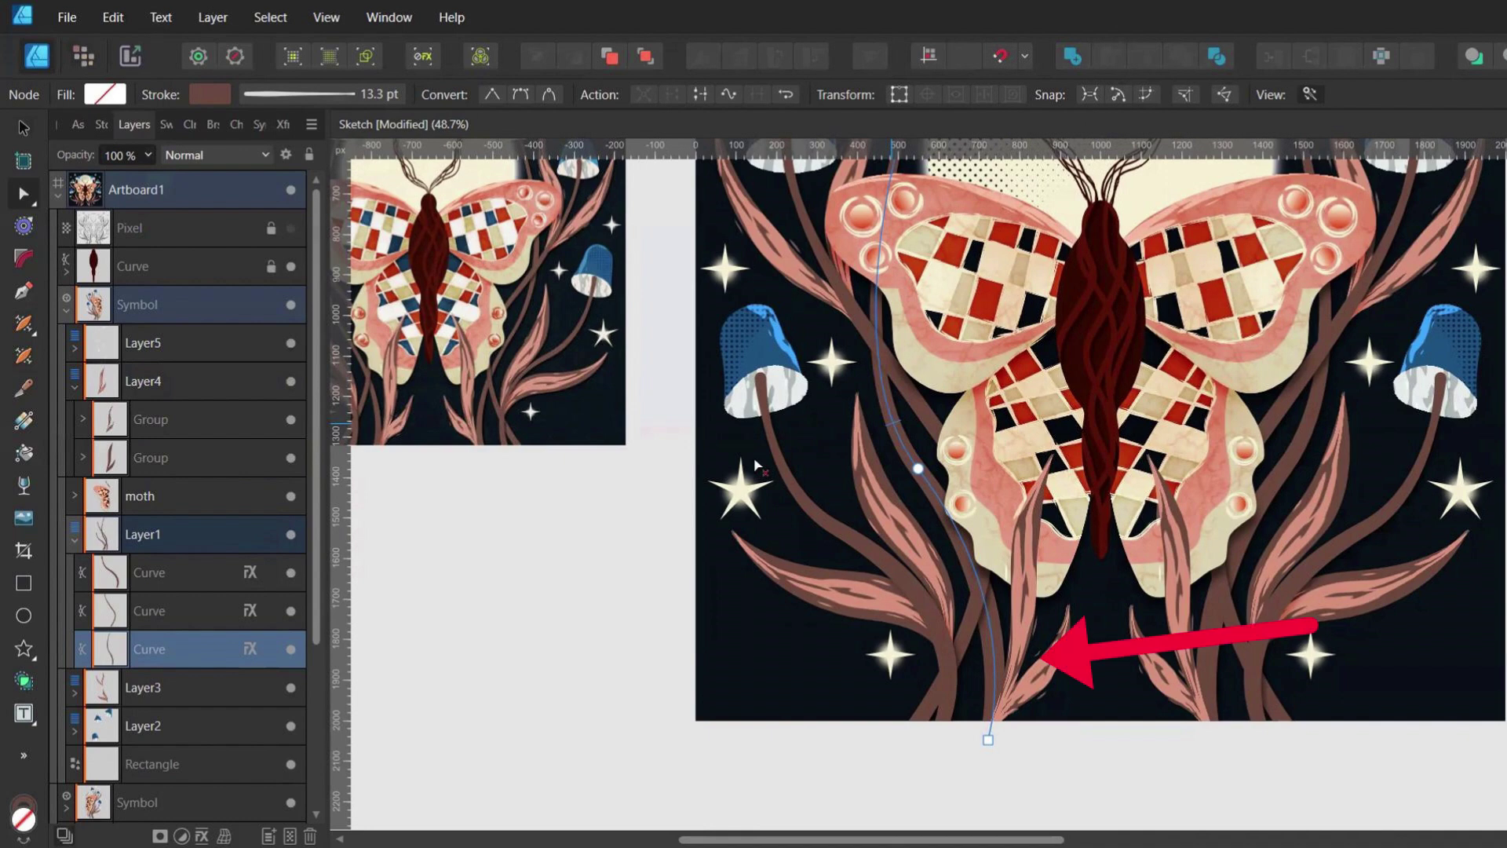
Duplicate the innermost stem curve into Layer4 above the moth and expand the copy's stroke into a shape
key("ctrl+j")
left_click_drag(113, 648, 132, 408)
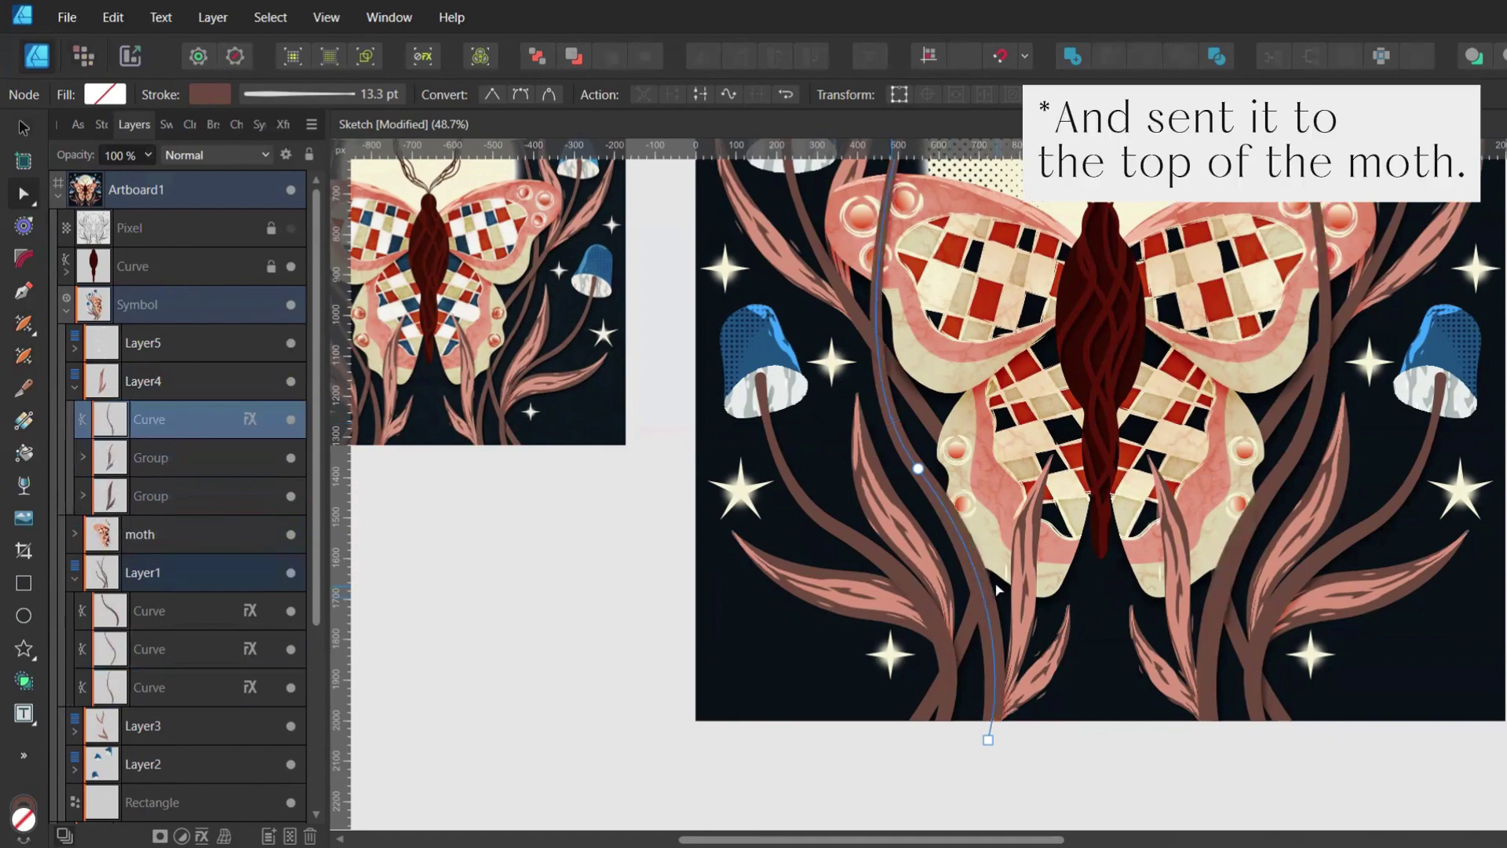
scroll(995, 583, "up", 3)
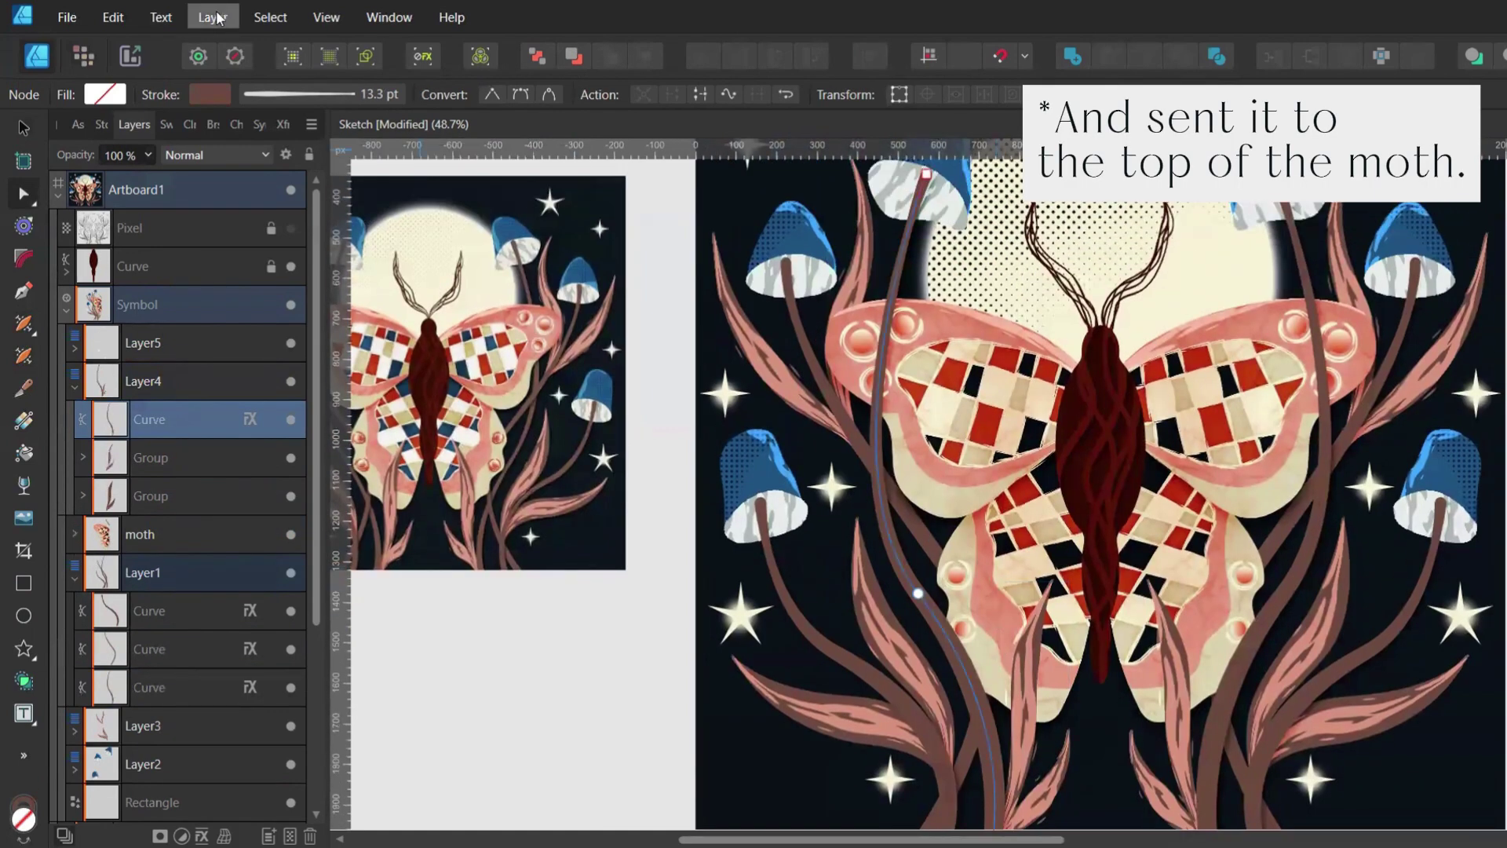
left_click(217, 17)
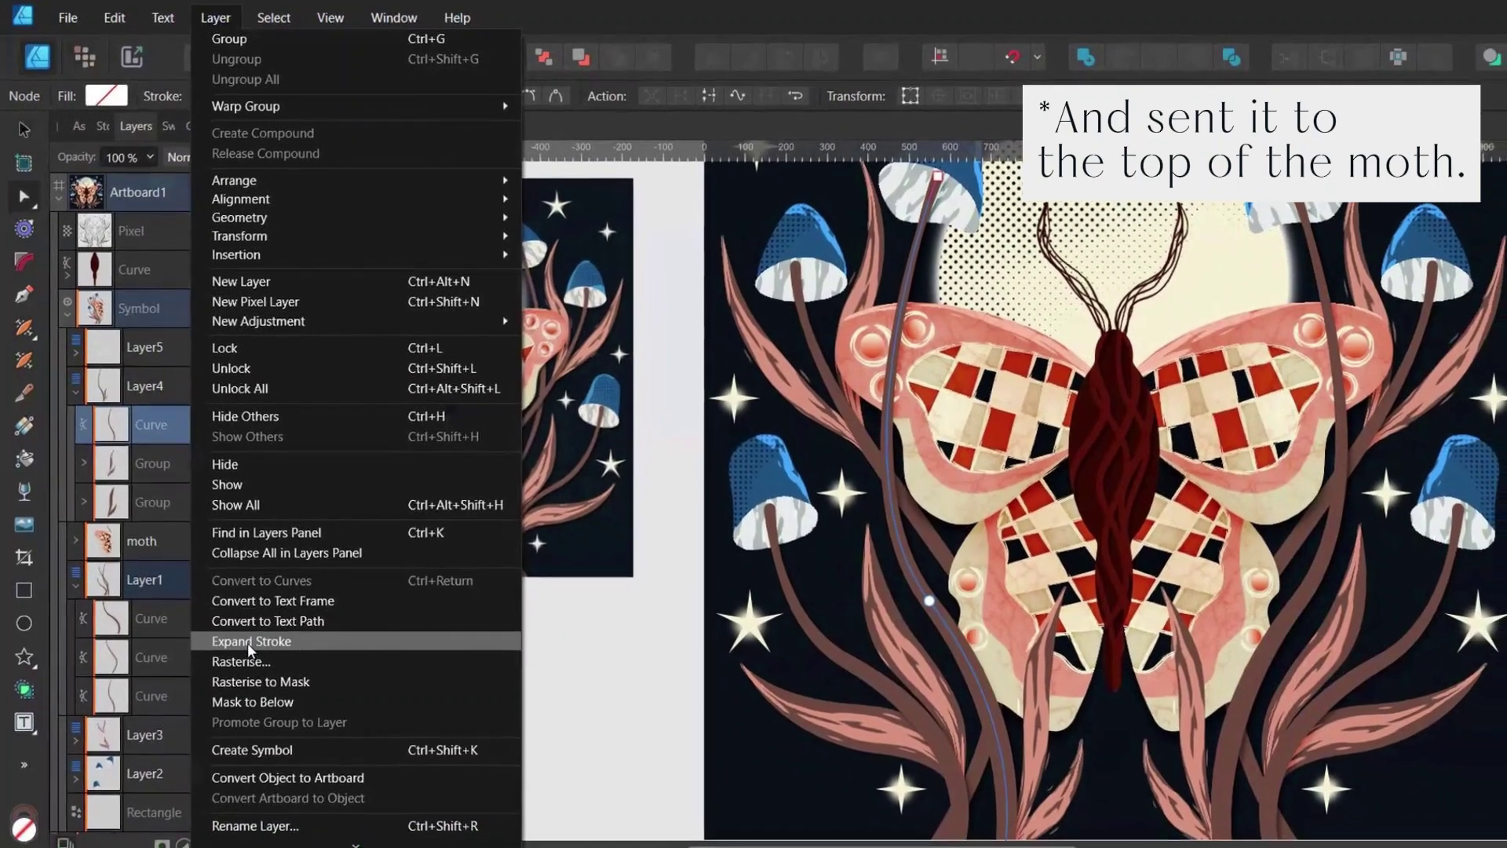
left_click(247, 643)
Delete the upper nodes of the expanded stem copy, keeping only its lower section below the wing
scroll(934, 667, "down", 2)
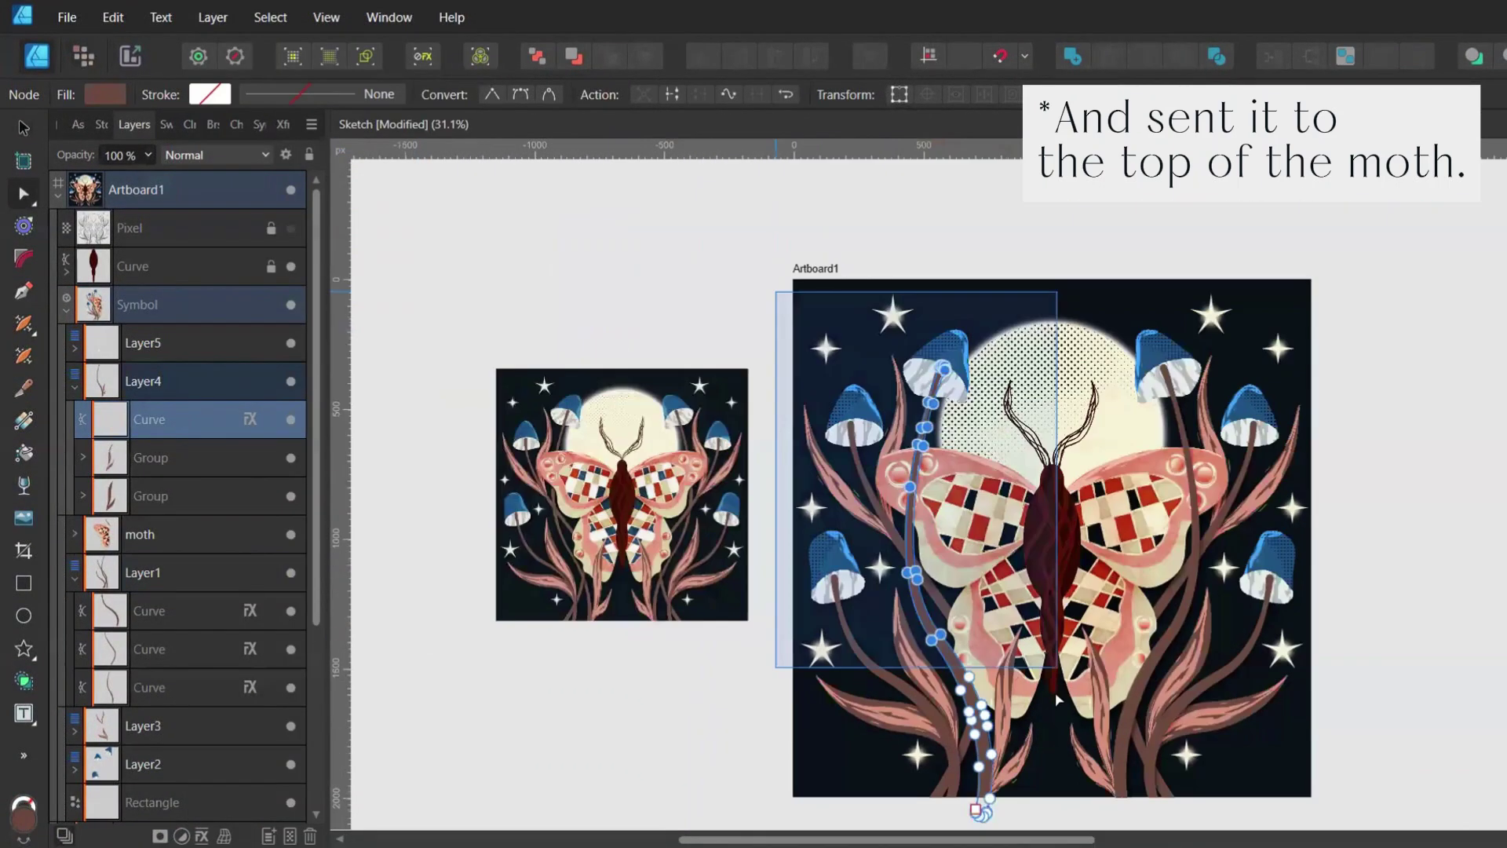
left_click_drag(1057, 699, 1057, 702)
key("Delete")
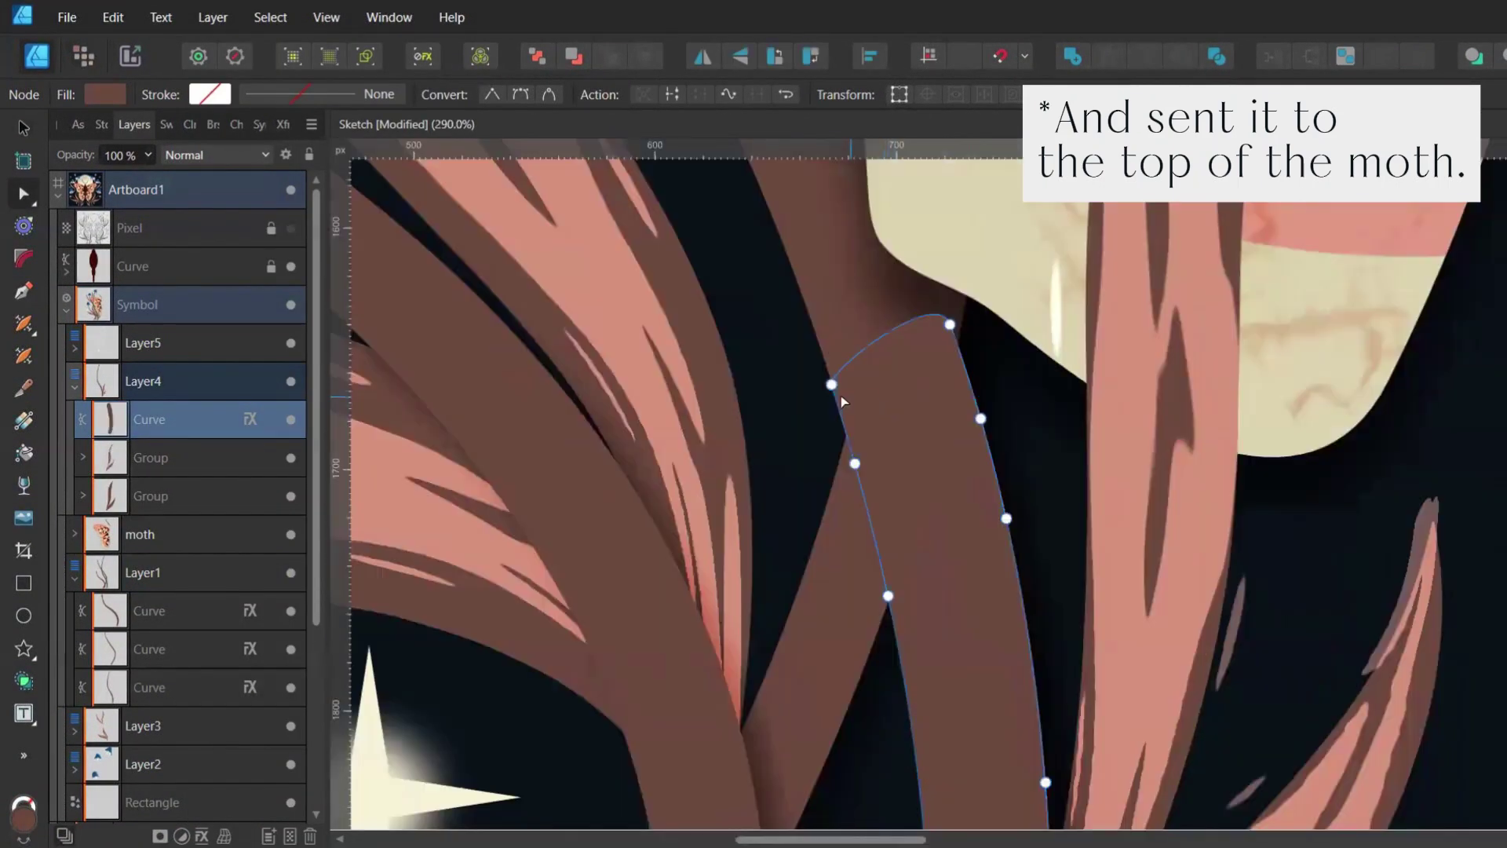
Trim the stem piece further by deleting the nodes at its cut upper end
scroll(834, 388, "down", 1)
scroll(833, 388, "down", 2)
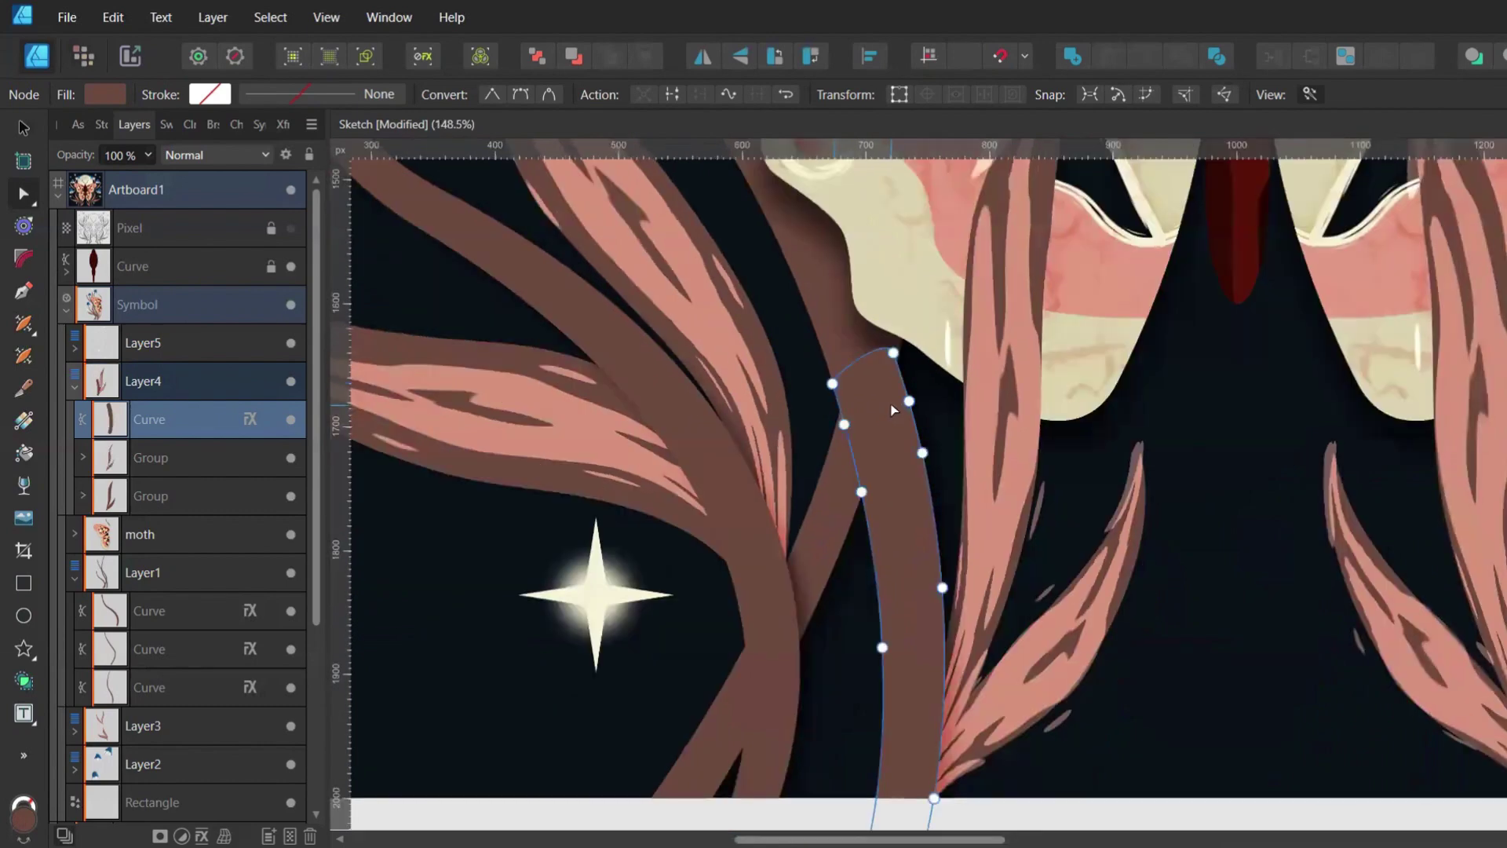
left_click(833, 383)
left_click(872, 547)
left_click_drag(705, 227, 948, 503)
key("Delete")
left_click(984, 800)
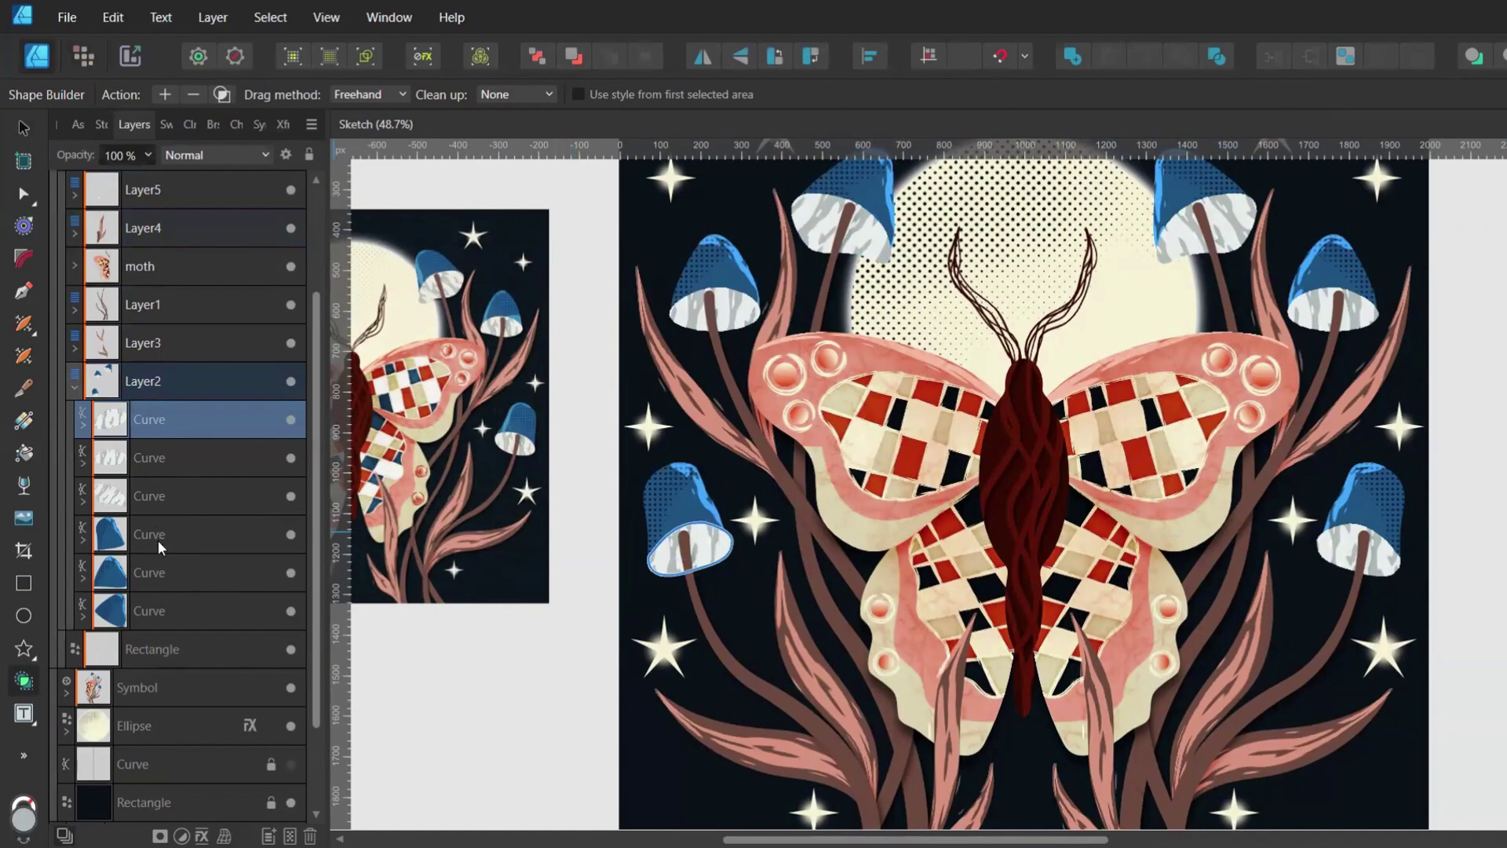
Group each of the three mushroom caps in Layer2 with its matching underside, and clear the selection
left_click(158, 534, "ctrl")
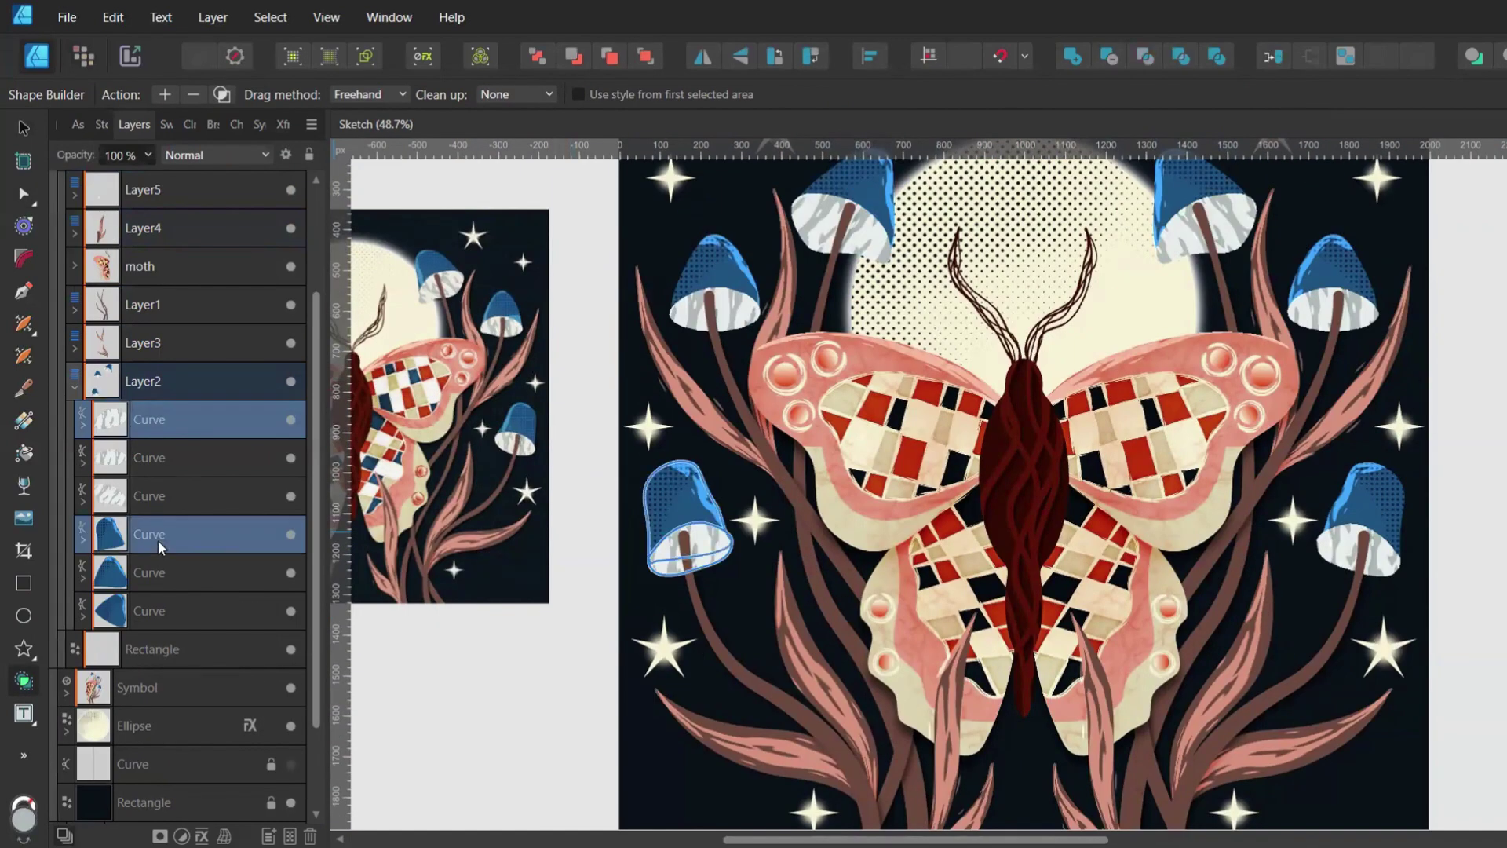
key("ctrl+g")
left_click(160, 460)
left_click(152, 574, "ctrl")
key("ctrl+g")
left_click(161, 421)
left_click(164, 495, "ctrl")
key("ctrl+g")
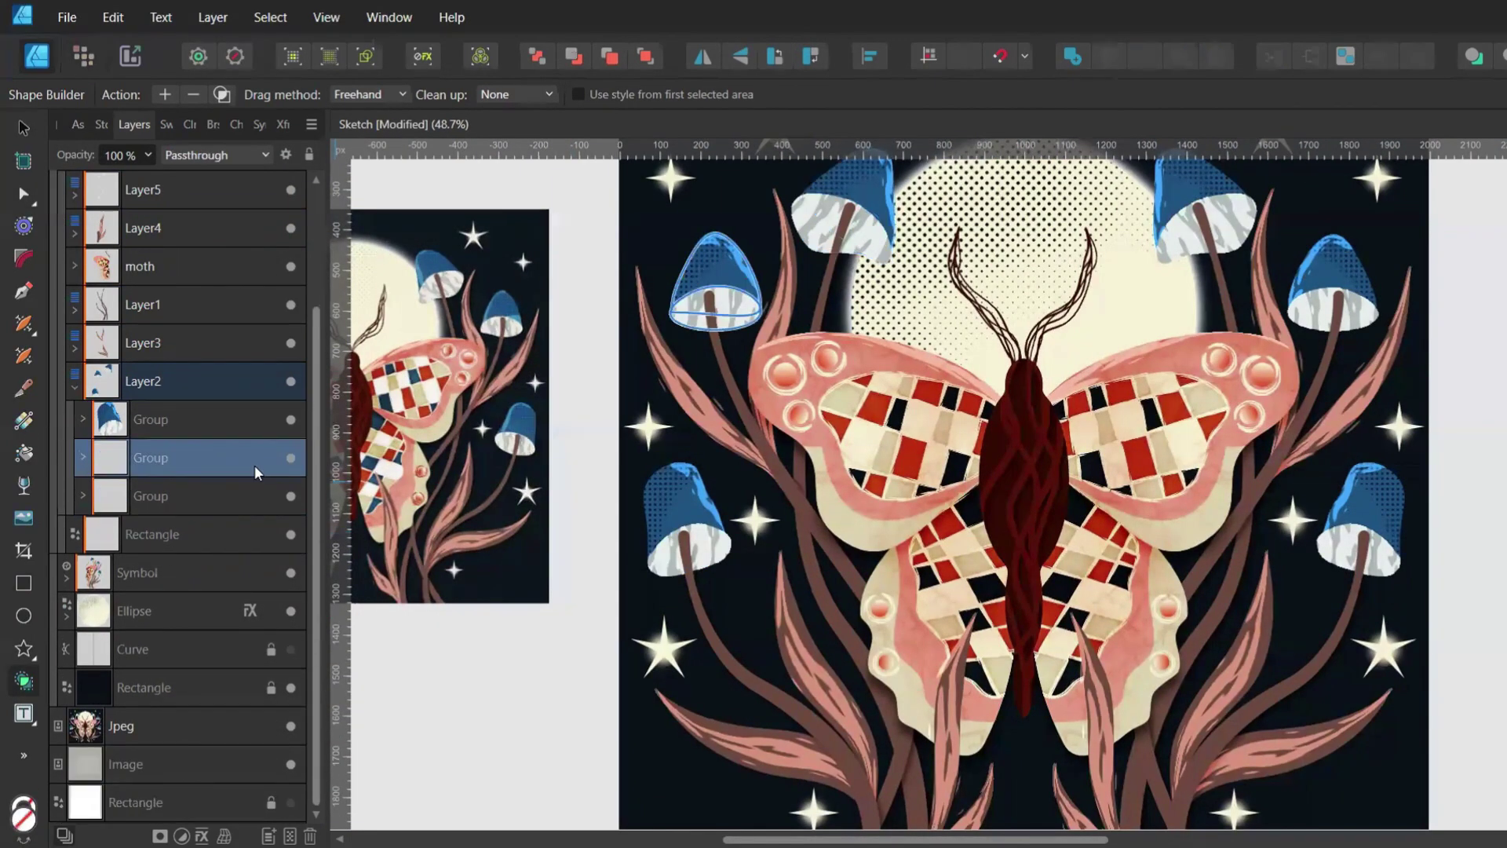
key("v")
left_click(591, 335)
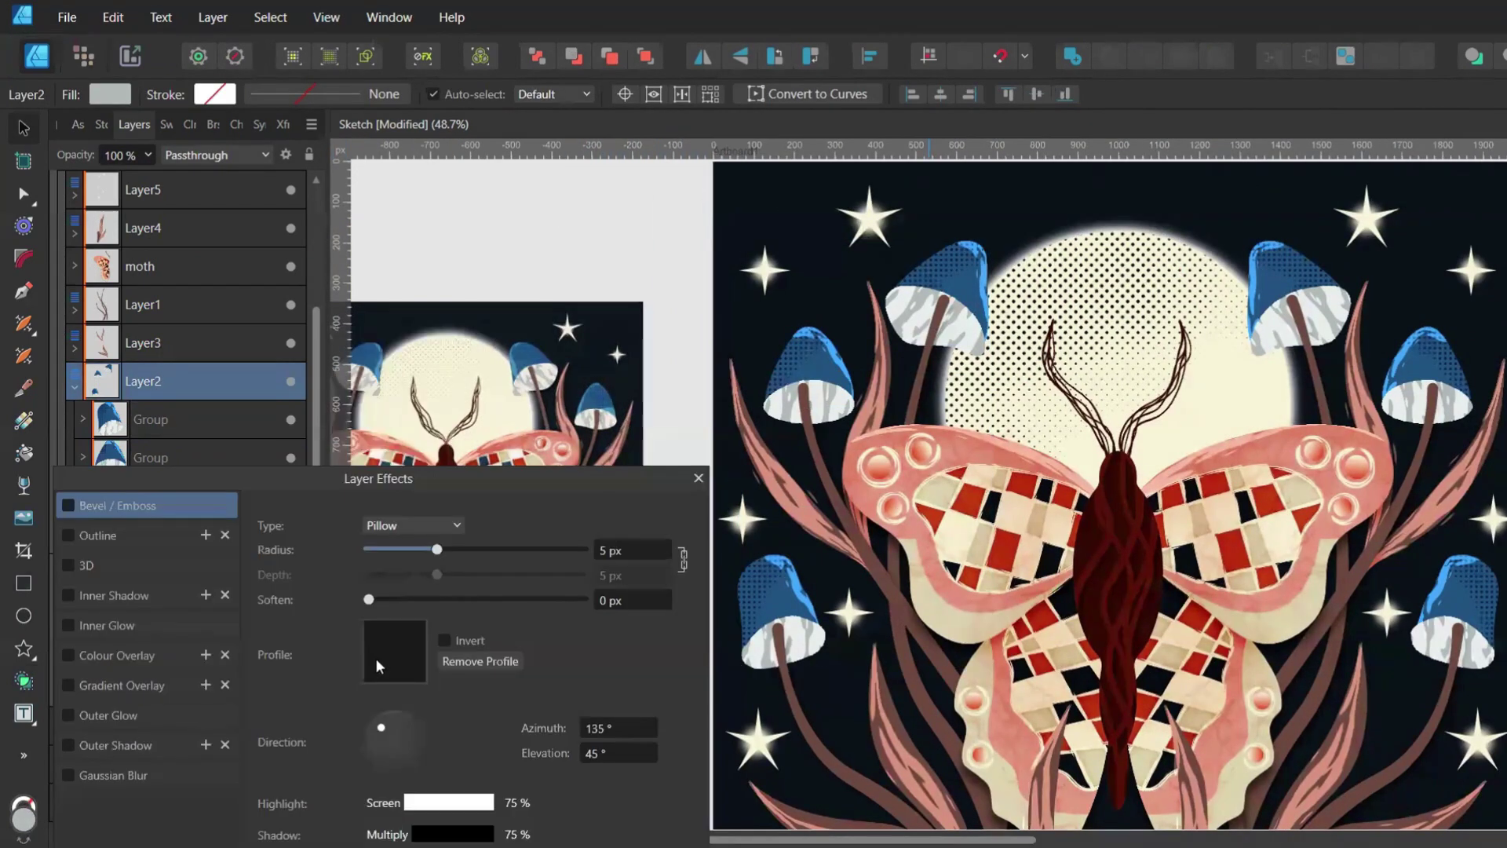
Add an outer shadow to the mushrooms' Layer2 and recolour it with saturation 5 and lightness 50
left_click(118, 745)
left_click(392, 649)
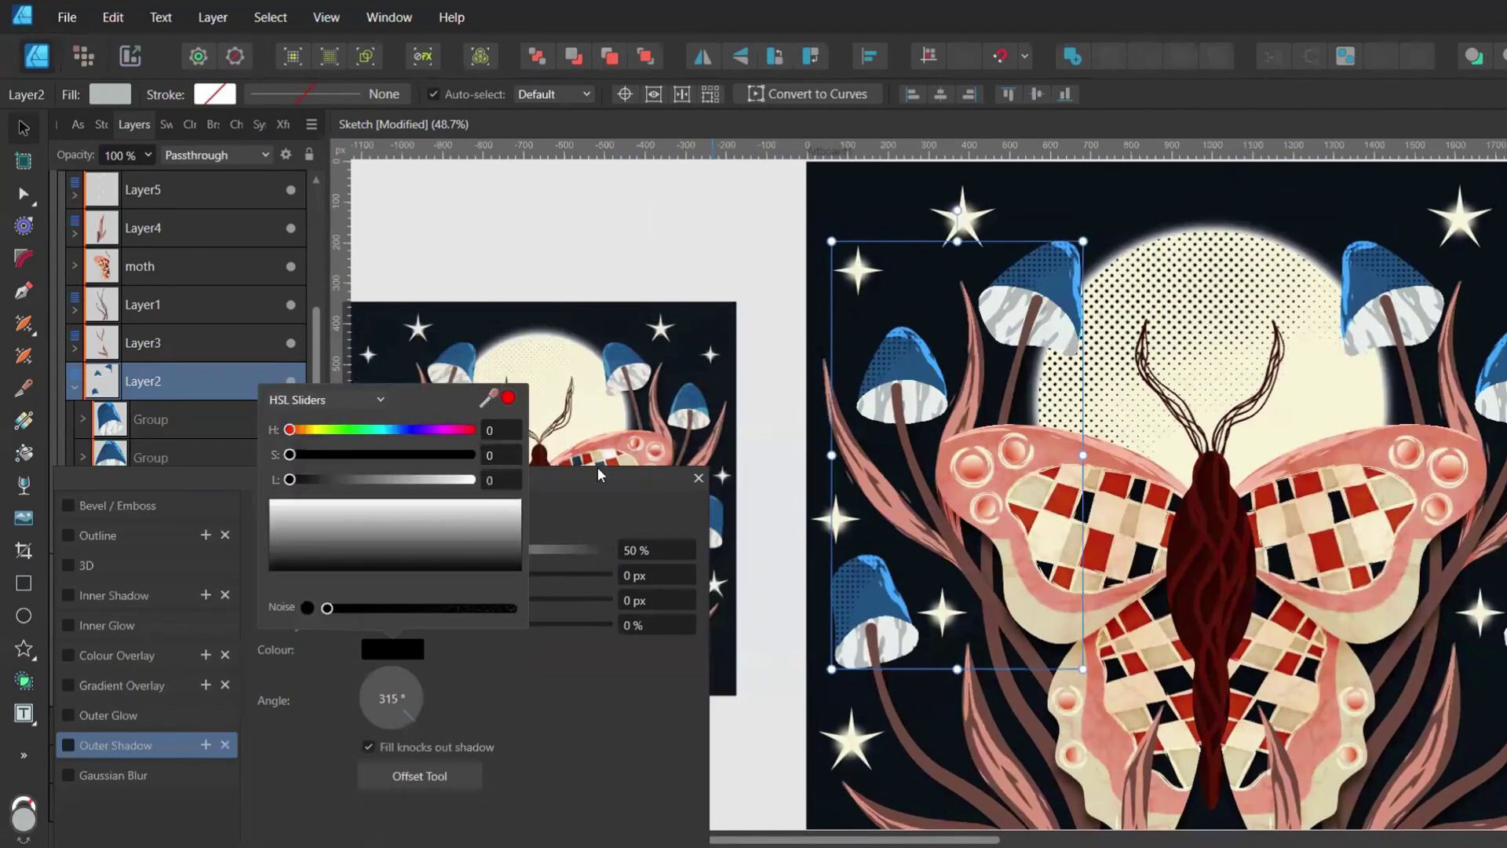
left_click(494, 454)
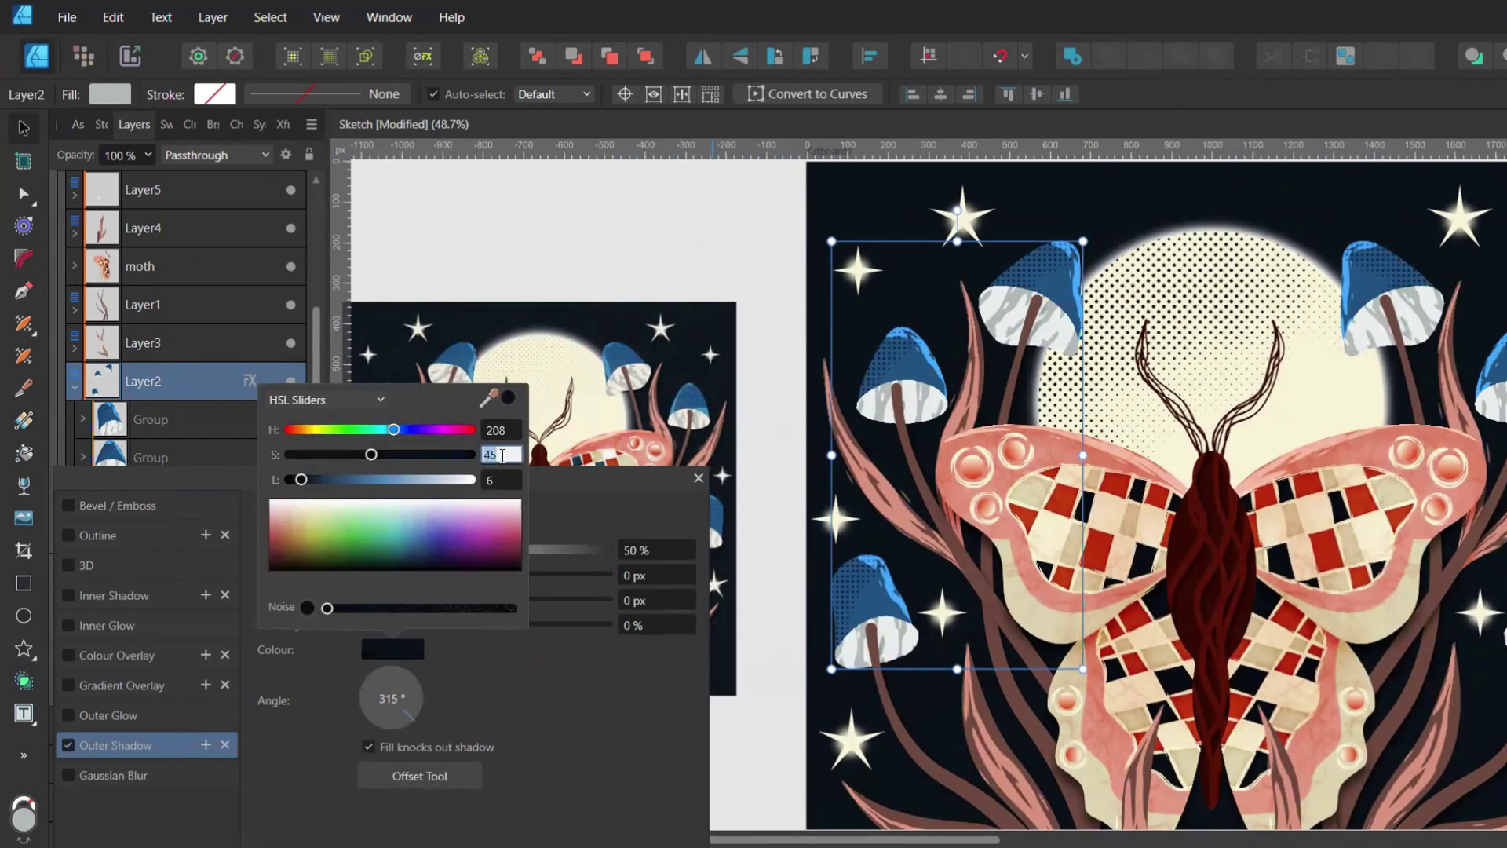
type("5")
left_click(496, 480)
type("50")
key("Return")
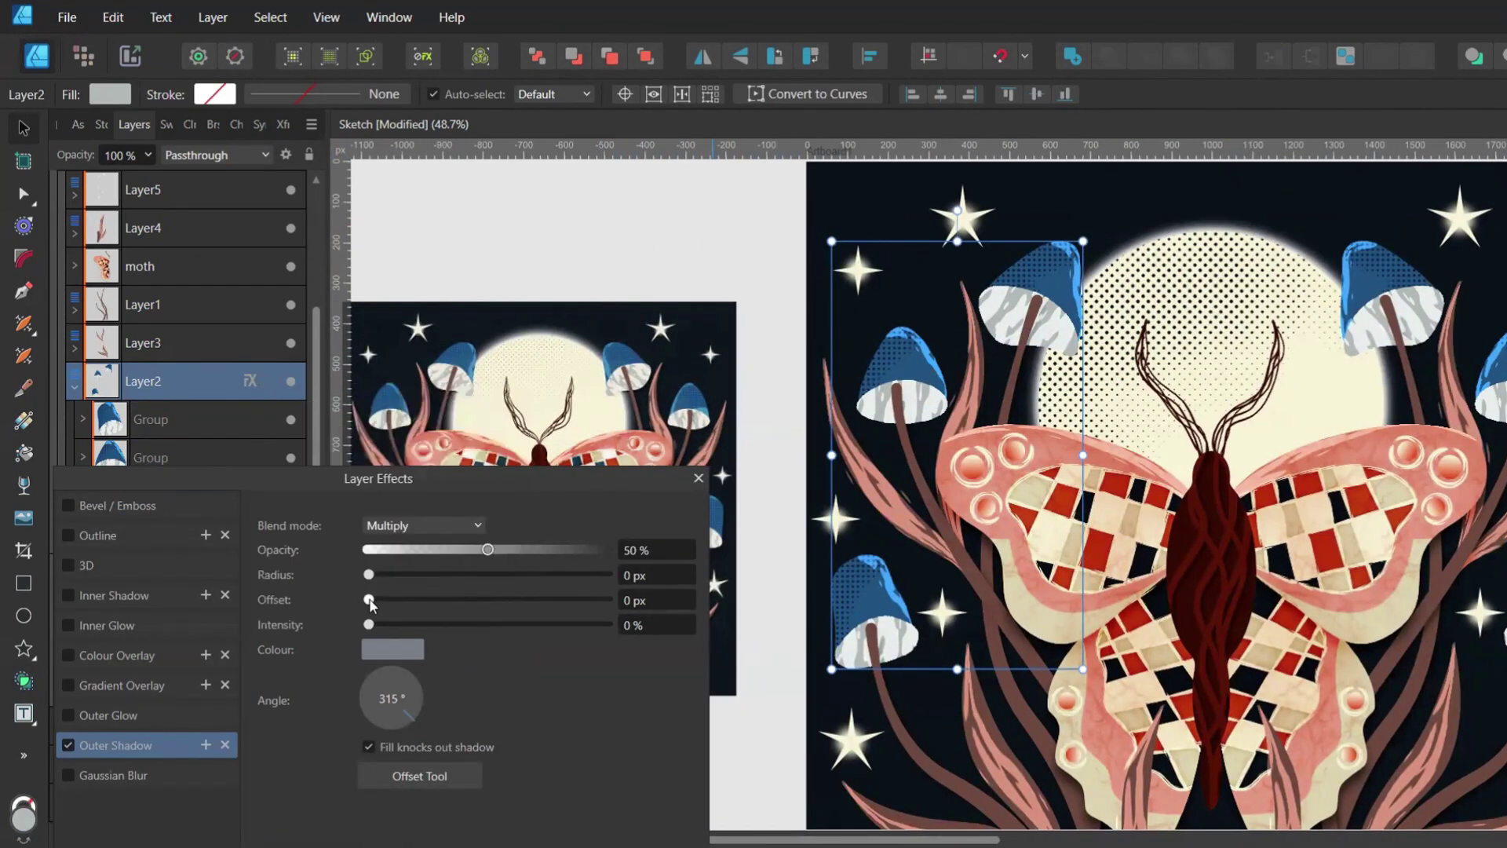
Give the mushroom shadow a 7.4 px radius and 13.7 px offset, set its blend mode to Colour Burn and raise its opacity
left_click_drag(369, 599, 454, 575)
scroll(878, 556, "up", 2)
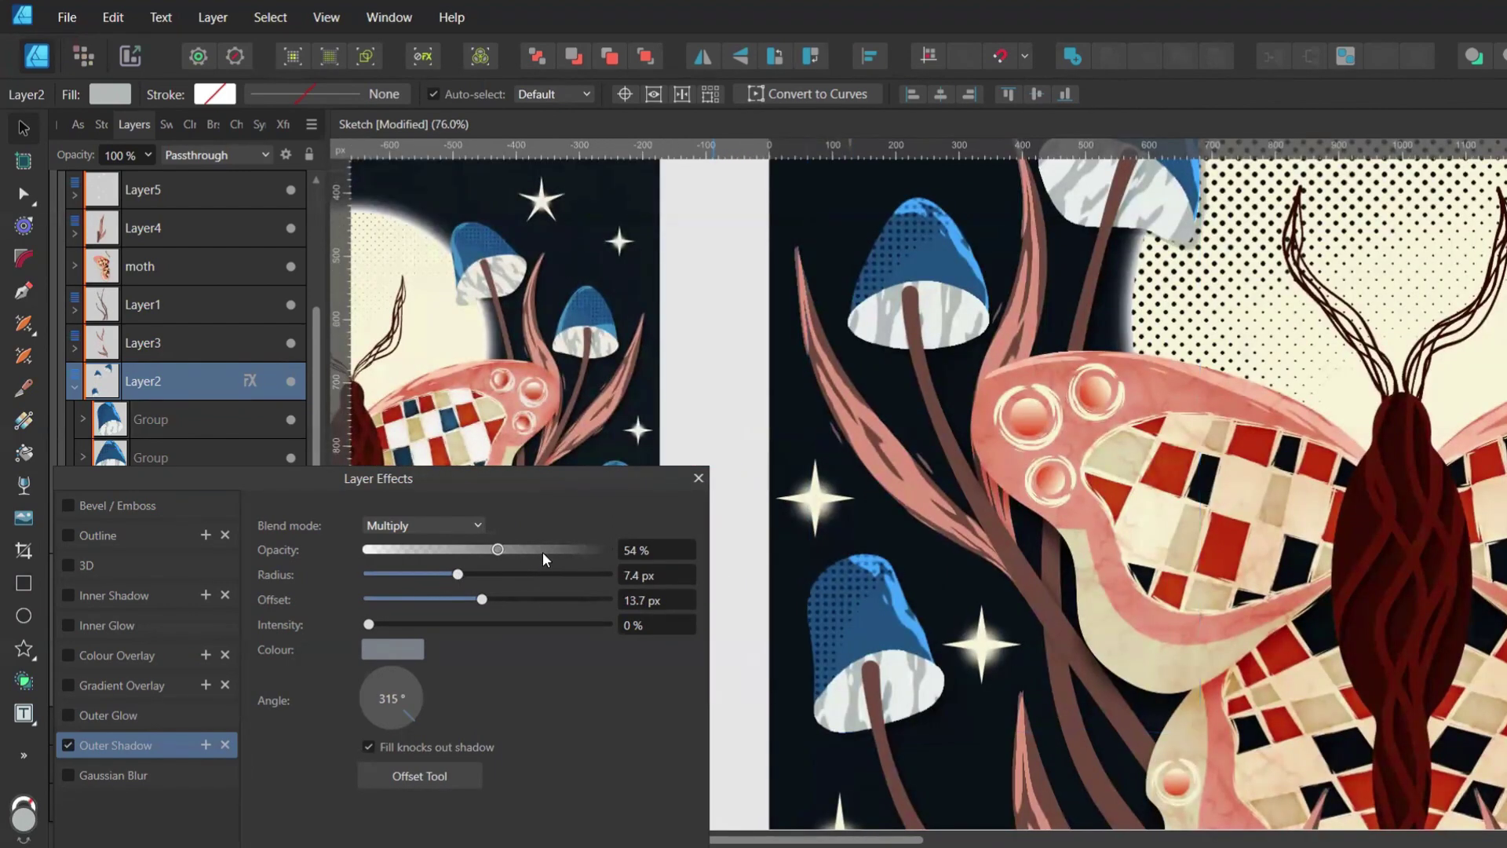
left_click(410, 454)
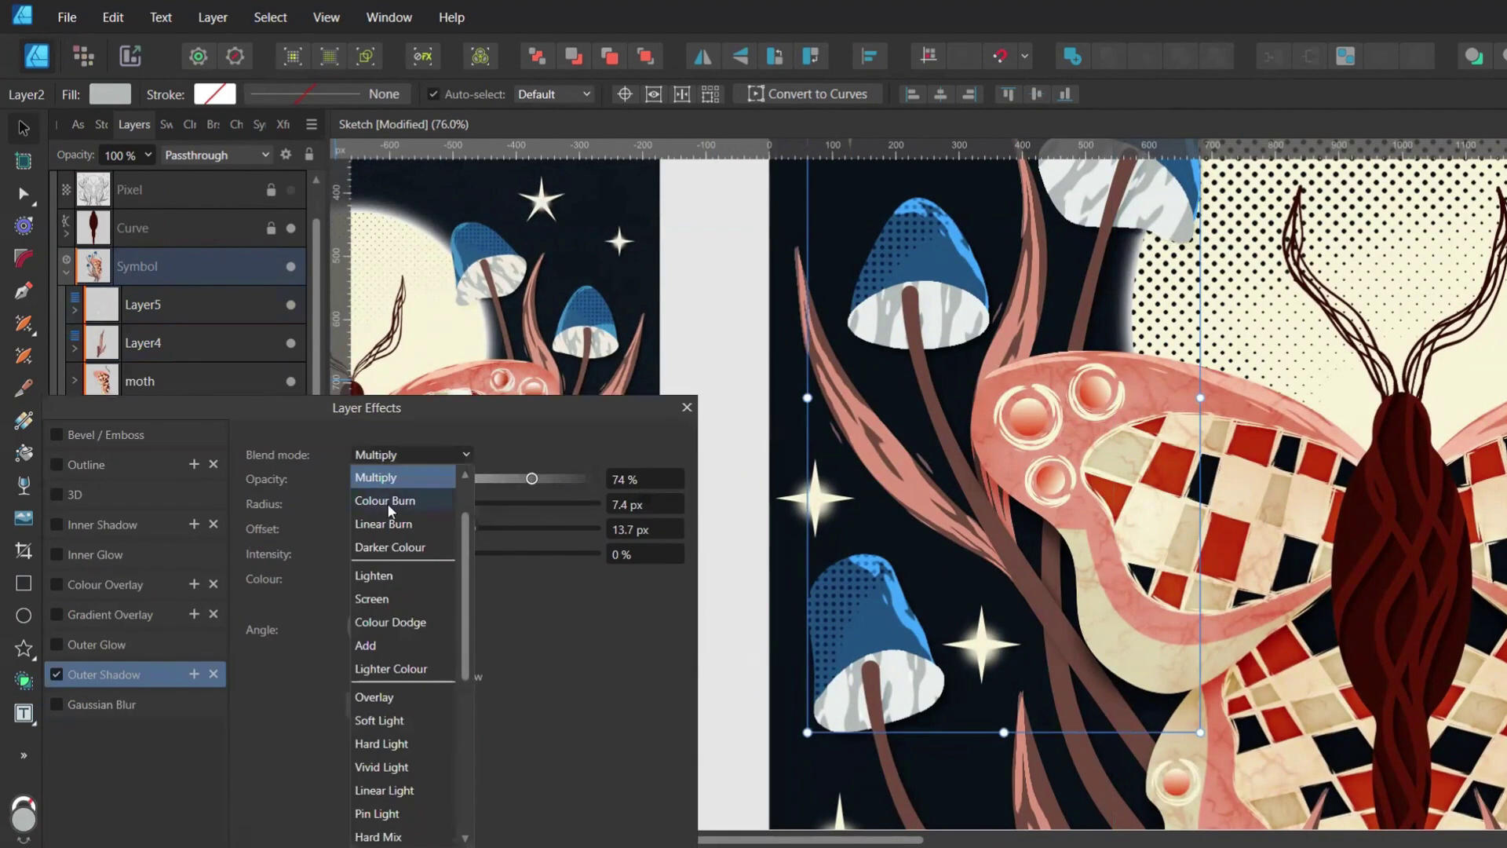
left_click(387, 502)
left_click_drag(486, 479, 518, 485)
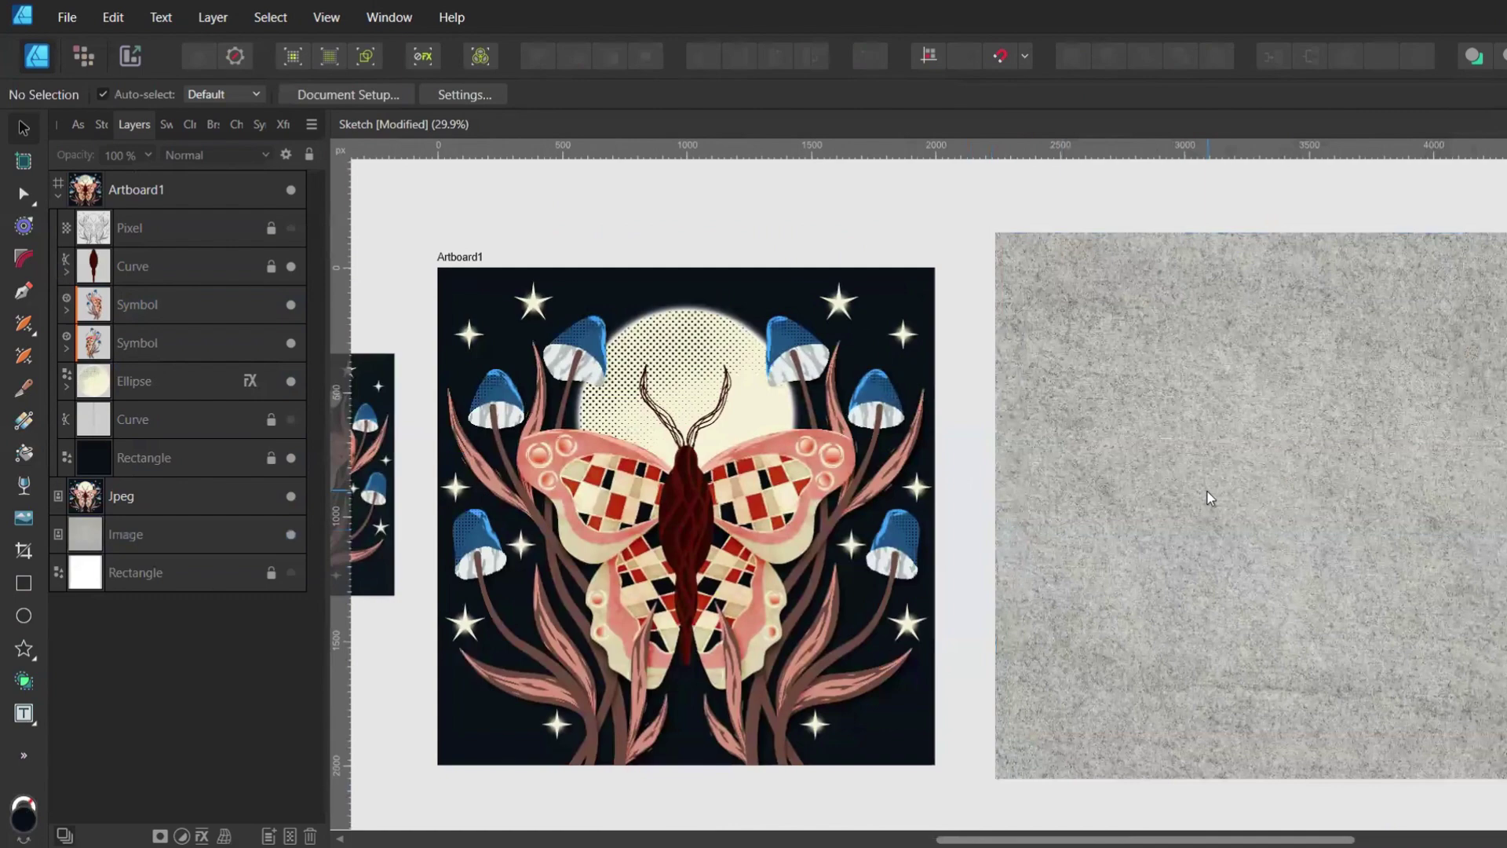
Move the grey paper texture image over Artboard1 so that it covers the whole illustration
left_click(1208, 492)
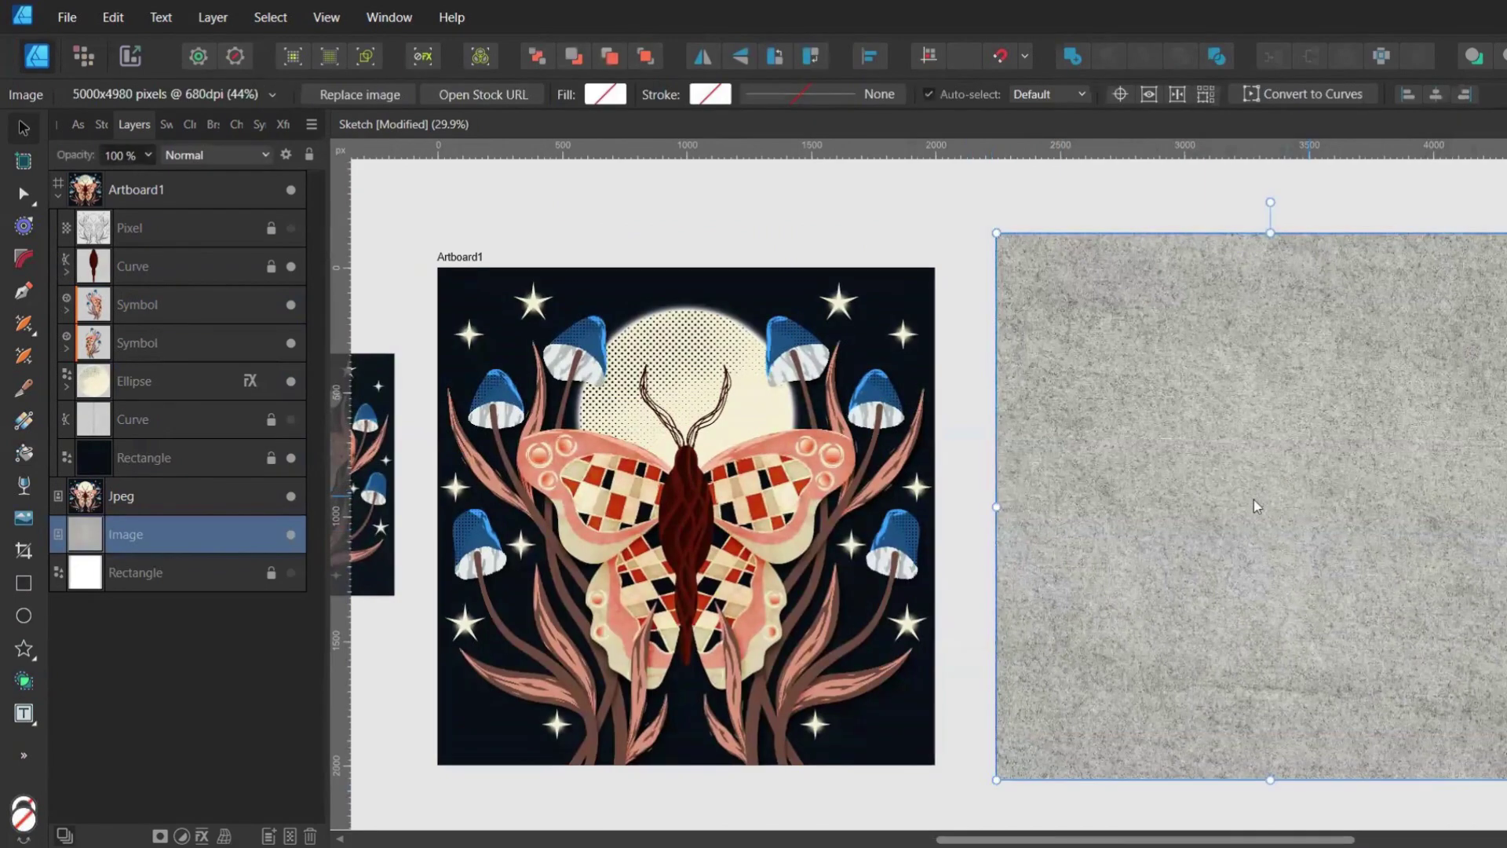
left_click_drag(1256, 506, 705, 504)
scroll(727, 506, "left", 3)
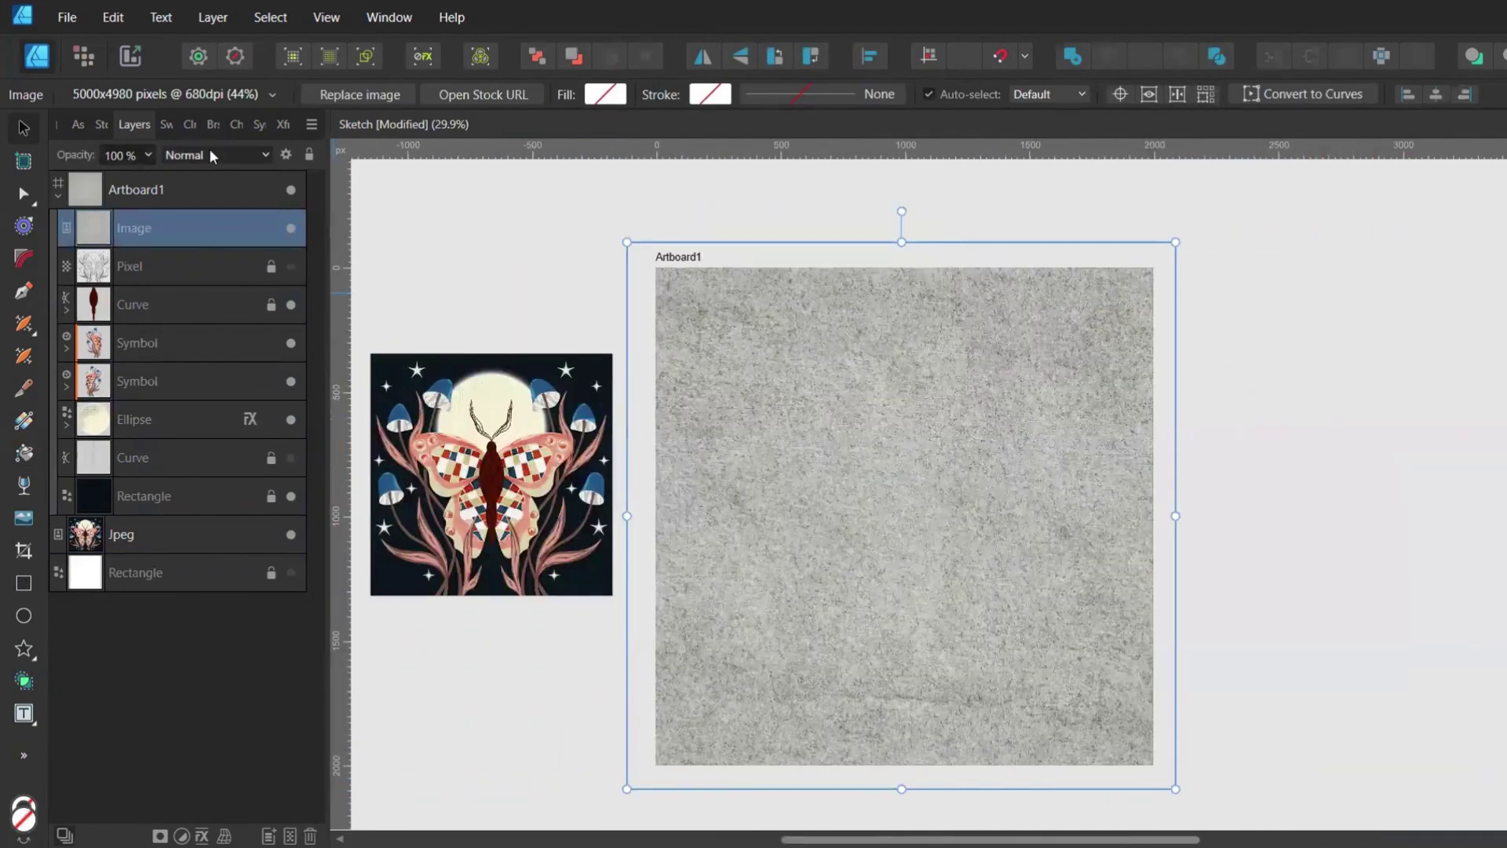
Set the paper texture image's blend mode to Soft Light and lower its opacity
left_click(210, 150)
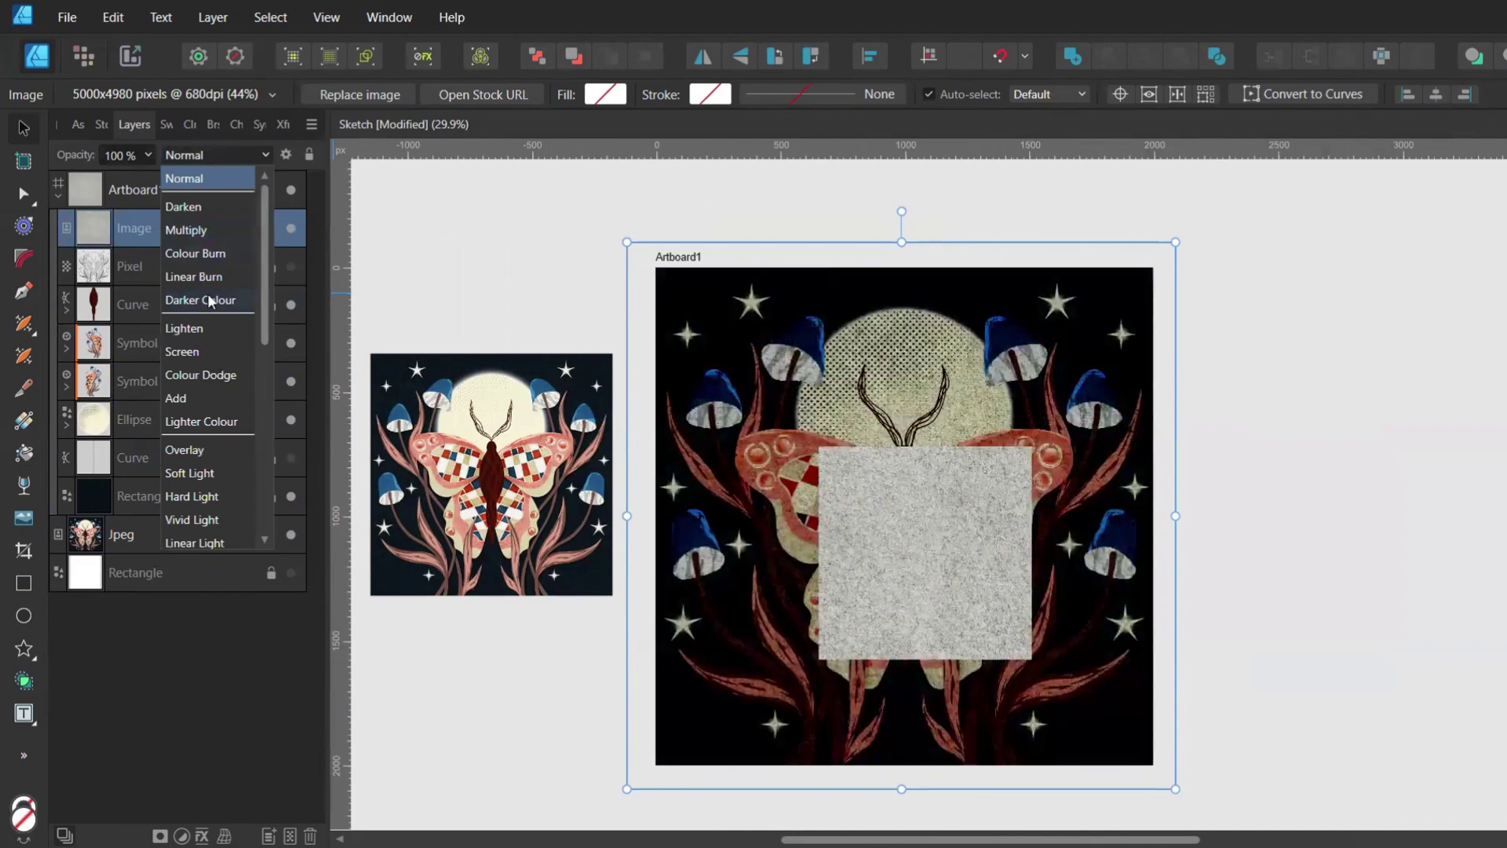
left_click(190, 473)
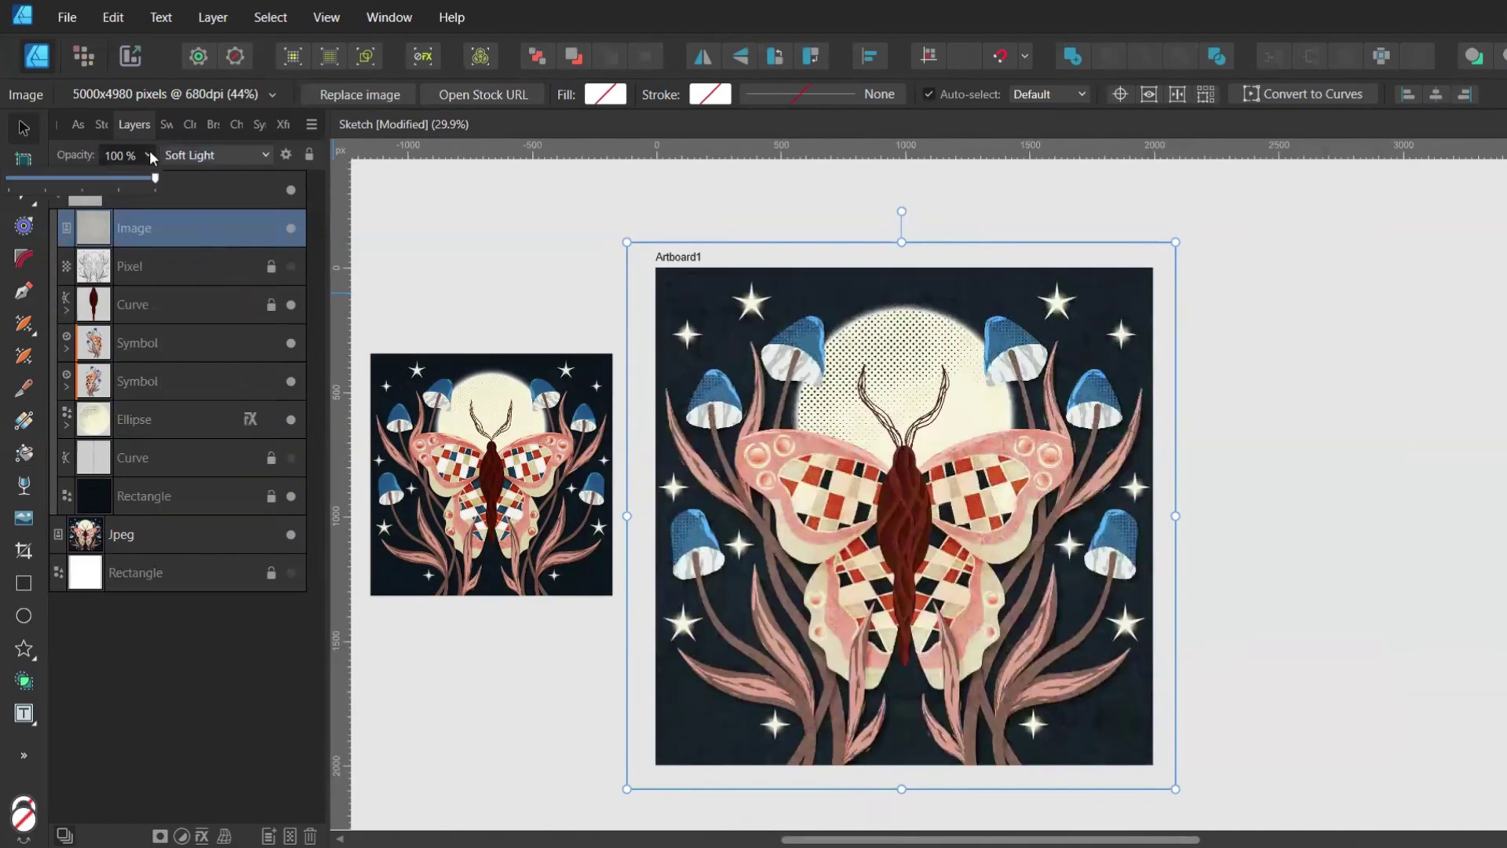
left_click_drag(70, 201, 65, 197)
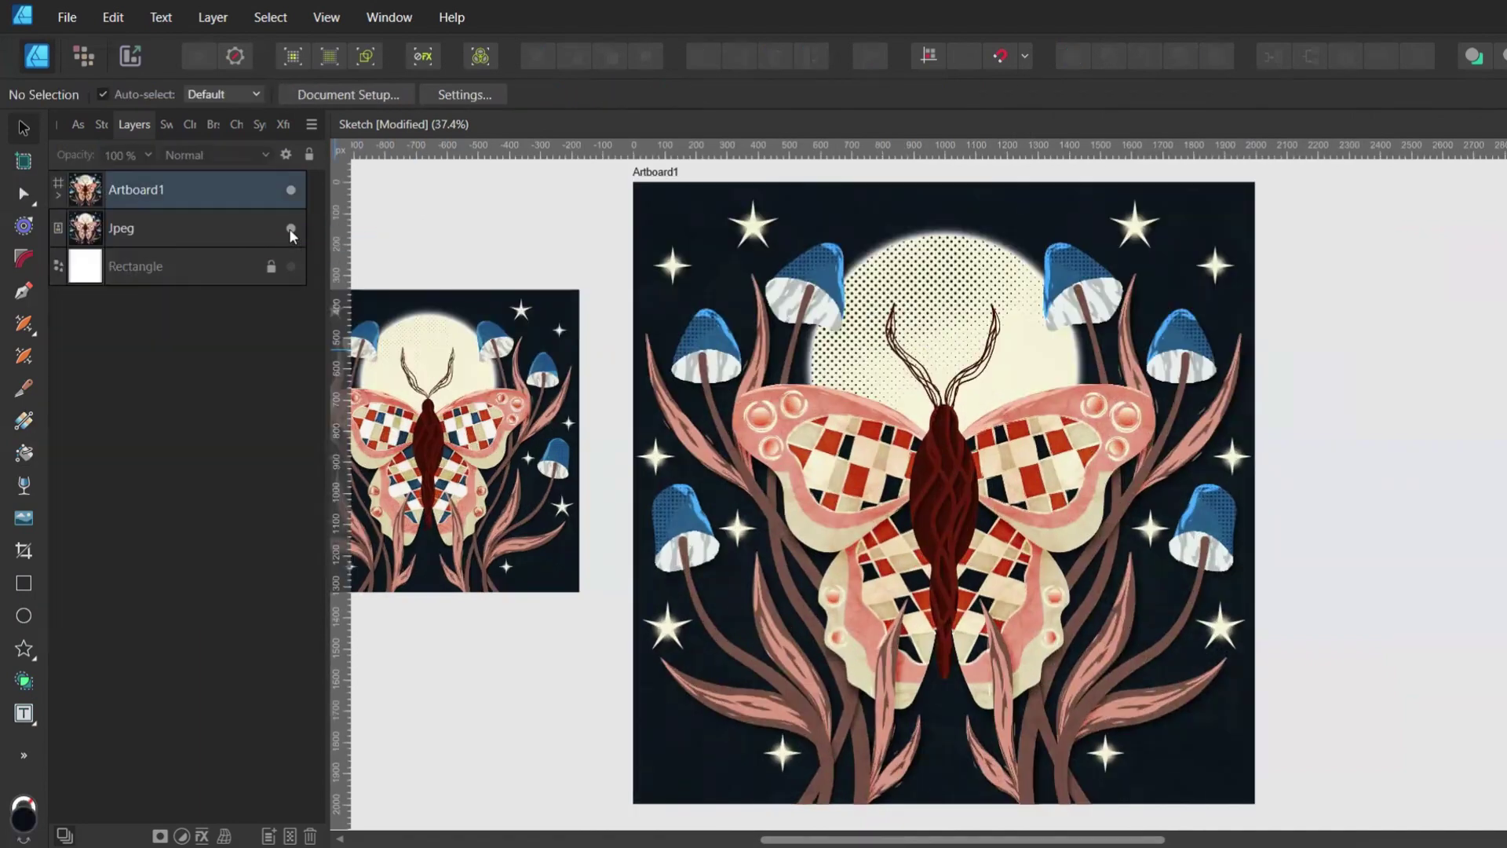
Hide the Jpeg reference artwork beside the finished artboard
scroll(1410, 333, "right", 2)
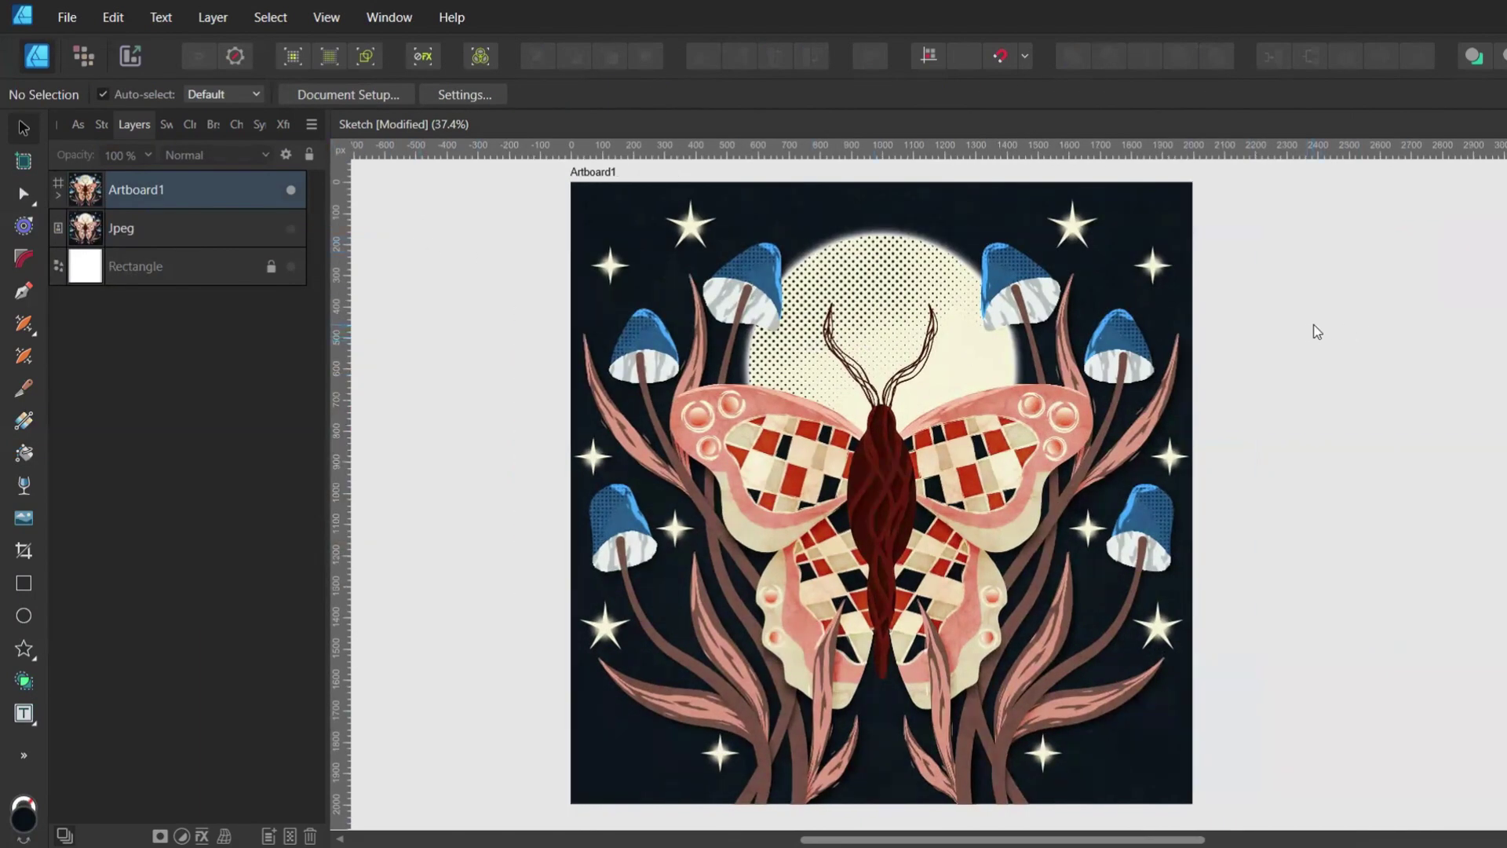